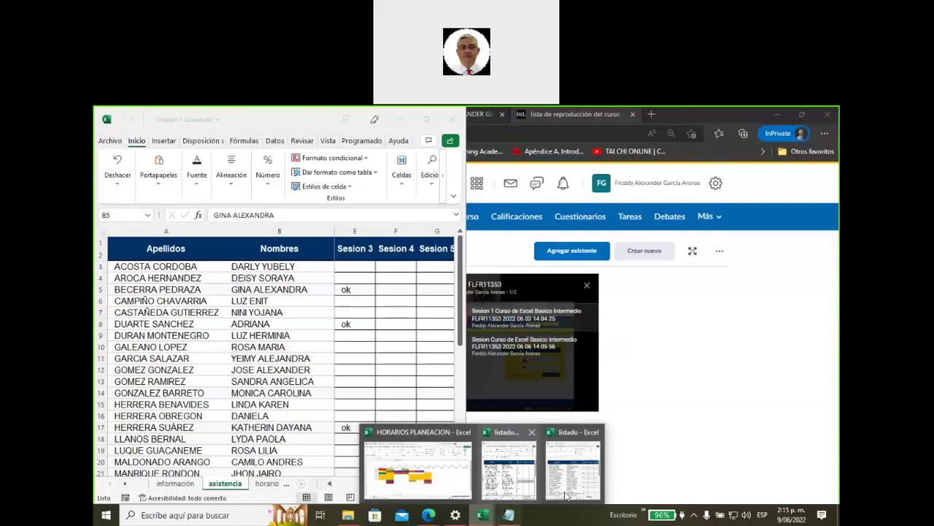
Step: Minimize both 'listado' attendance workbooks so the Units 1–5 course page is visible
left_click(566, 495)
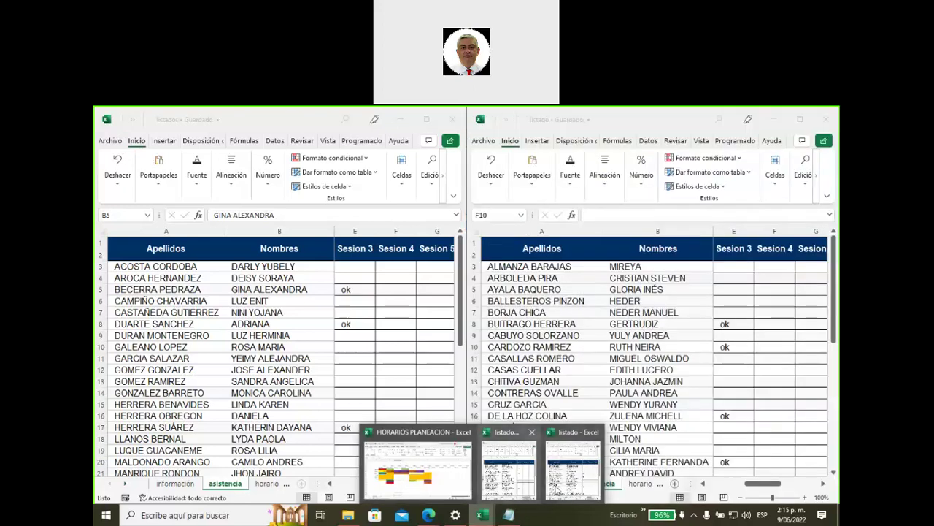
left_click(773, 119)
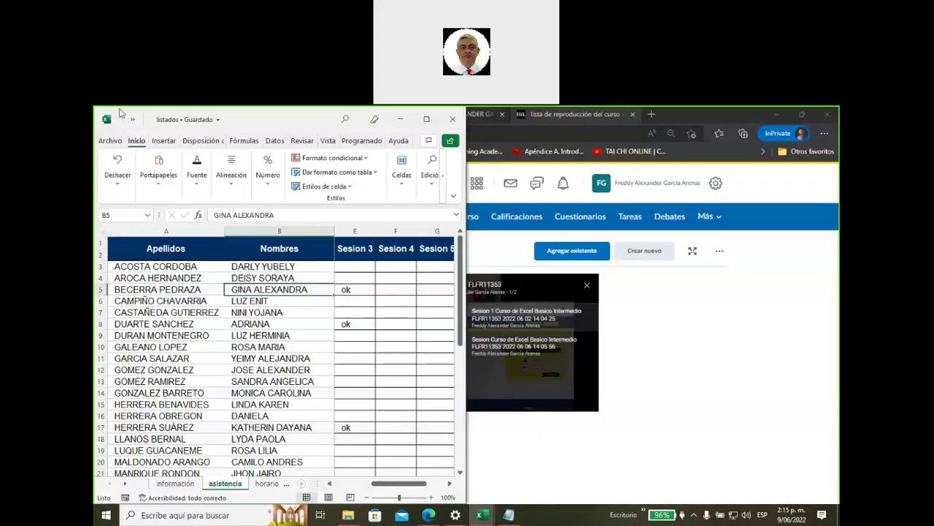
double_click(121, 113)
left_click(556, 252)
scroll(271, 354, "up", 2)
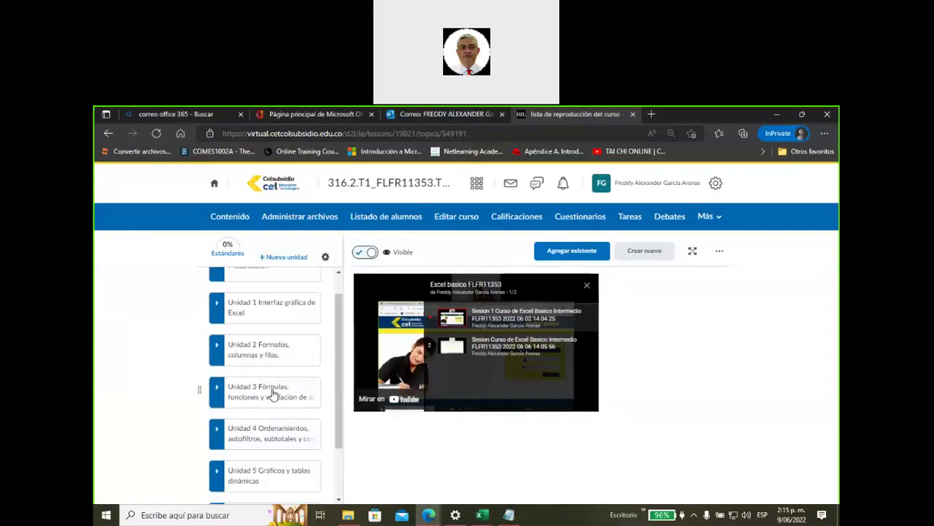
Step: Open Unidad 3's 1. Ambientación lesson and its learning guide PDF
left_click(272, 394)
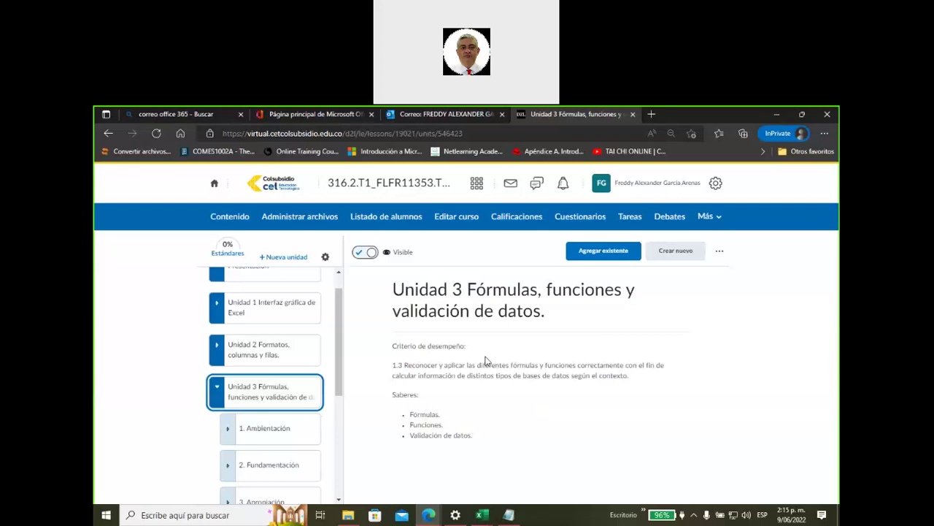
scroll(340, 335, "down", 2)
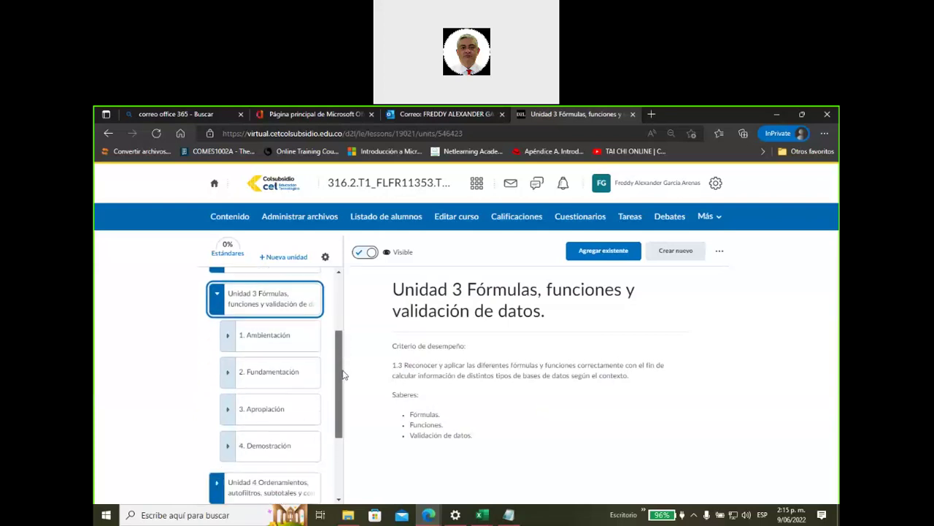
left_click(264, 323)
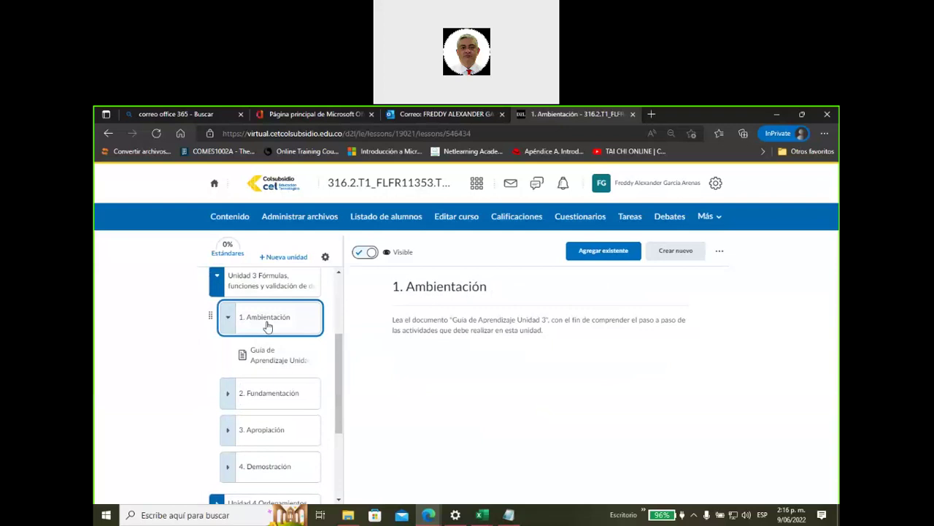
left_click(267, 365)
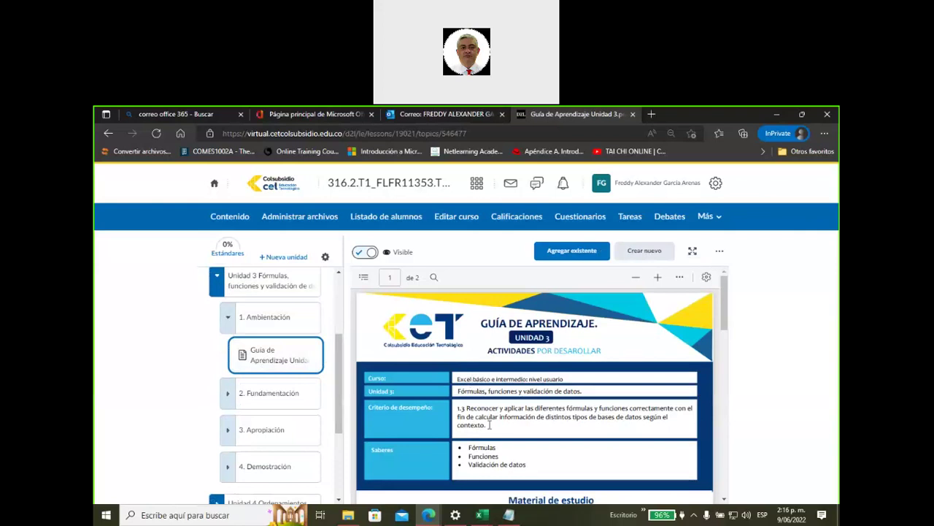
Step: Read through the Unit 3 learning guide, then go to the 2. Fundamentación lesson
scroll(482, 416, "down", 2)
scroll(471, 401, "down", 2)
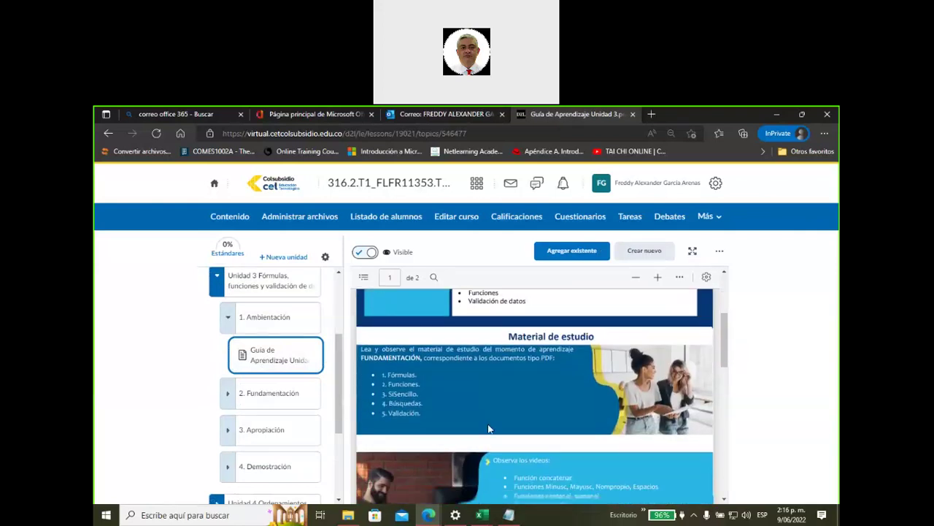
mouse_move(270, 393)
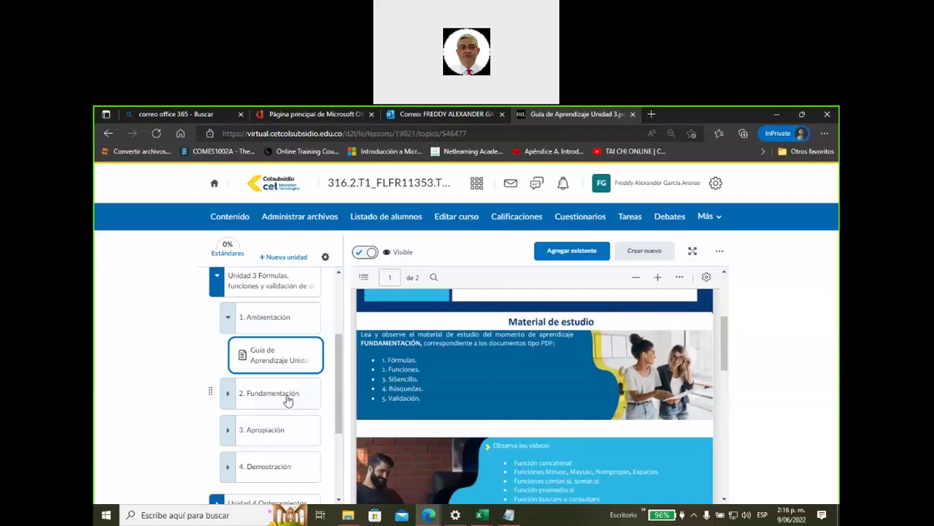
left_click(288, 398)
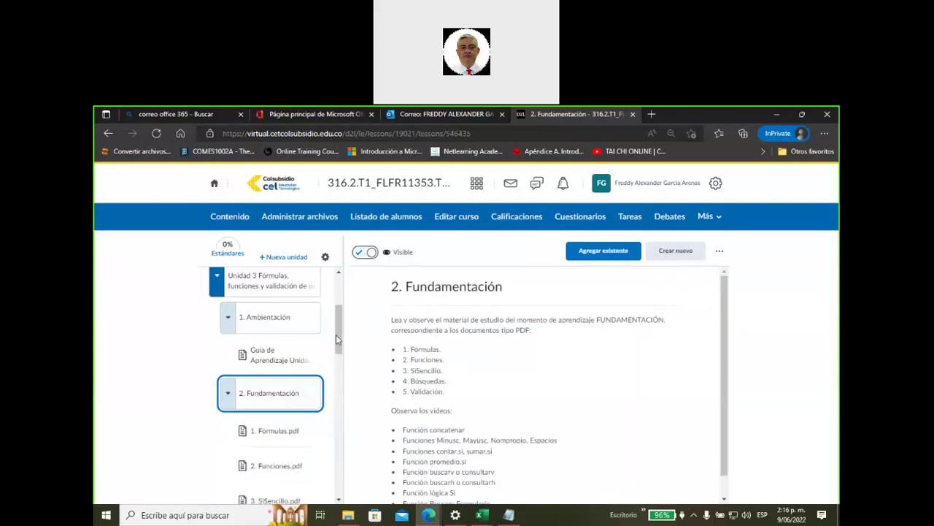
Step: Open 1. Fórmulas.pdf and highlight step 3.2 about starting formulas with = or +
scroll(338, 347, "down", 2)
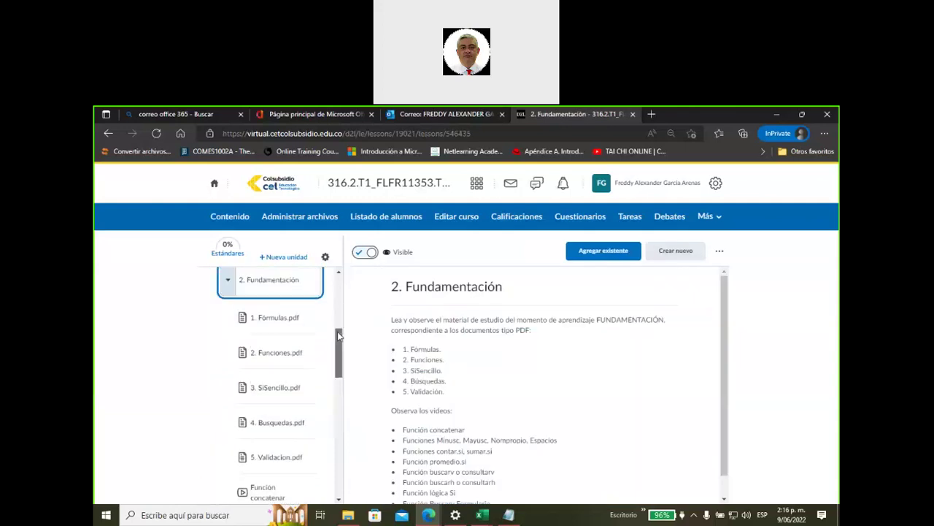
scroll(338, 343, "down", 1)
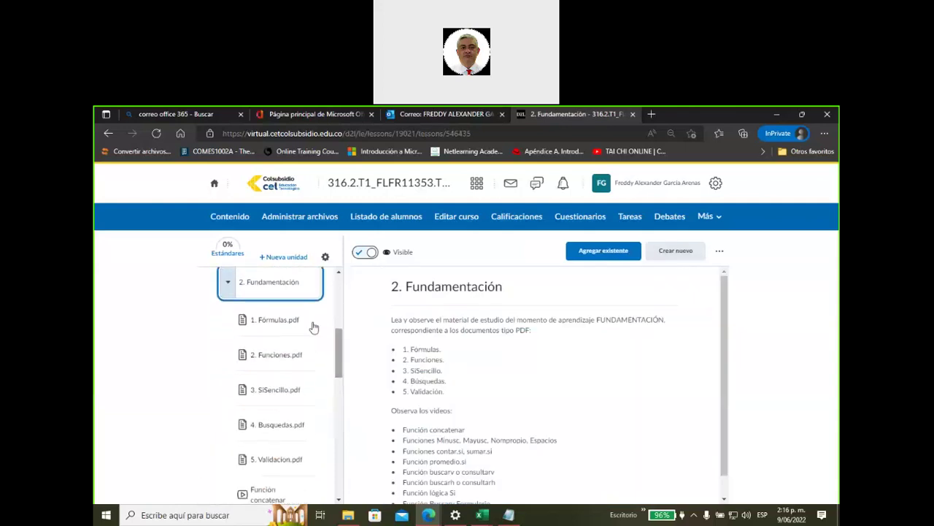
left_click(284, 325)
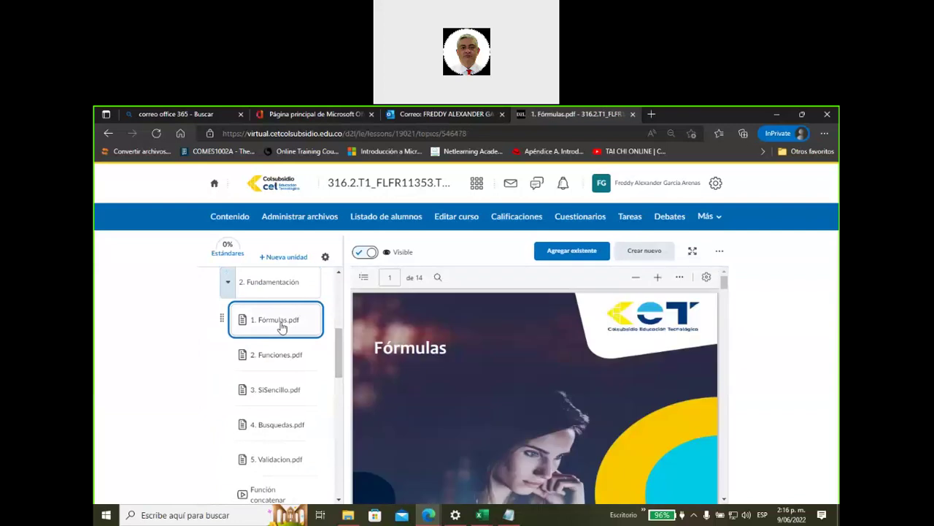
scroll(466, 379, "down", 5)
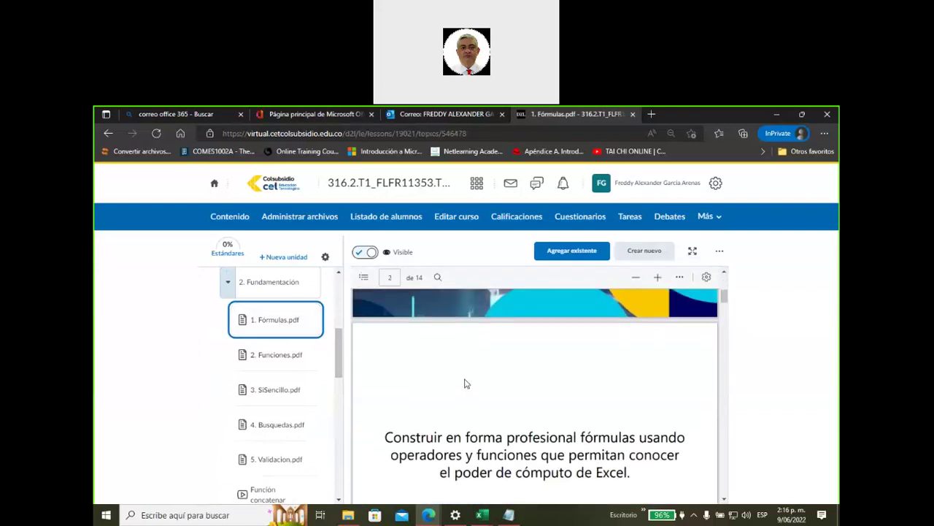
scroll(464, 380, "down", 3)
scroll(464, 379, "down", 3)
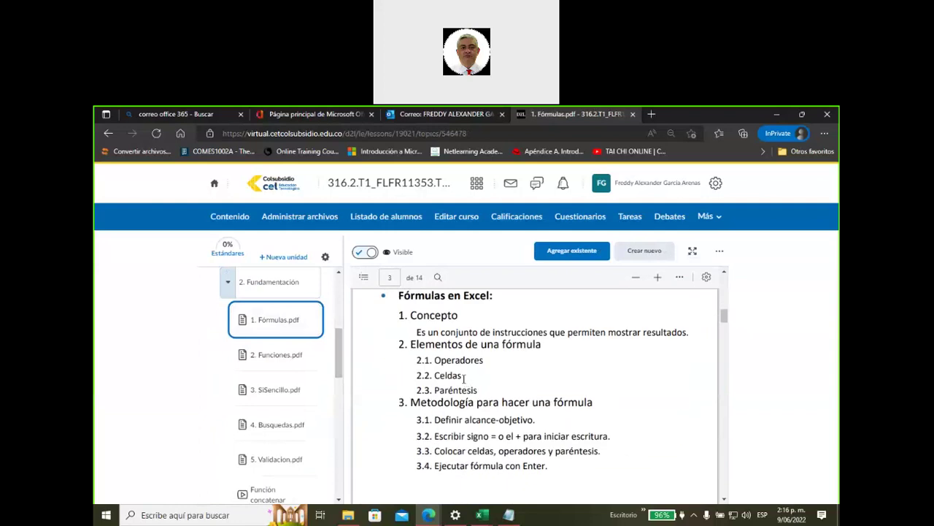
scroll(465, 378, "down", 2)
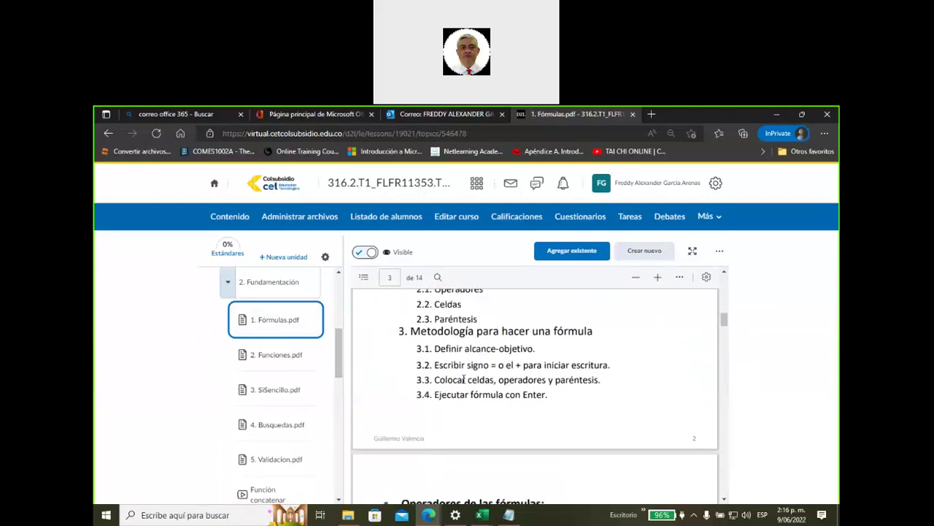
scroll(463, 381, "up", 1)
left_click_drag(436, 329, 631, 329)
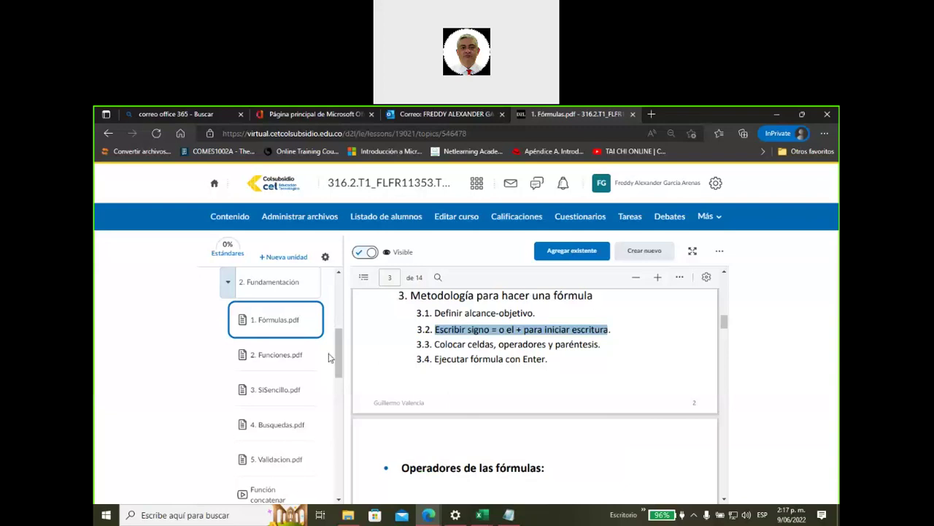
Step: Open 2. Funciones.pdf, then the 3. SiSencillo.pdf guide
left_click(255, 365)
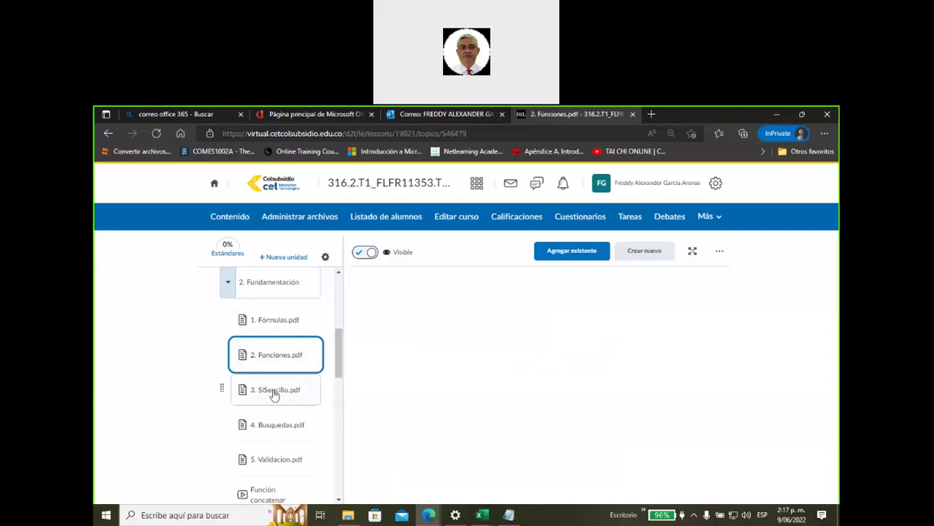
left_click(275, 395)
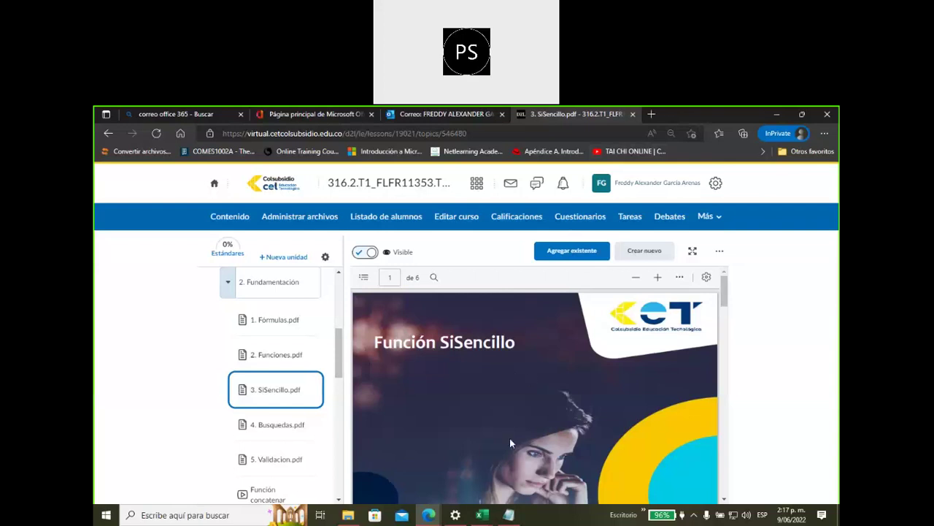
left_click(482, 514)
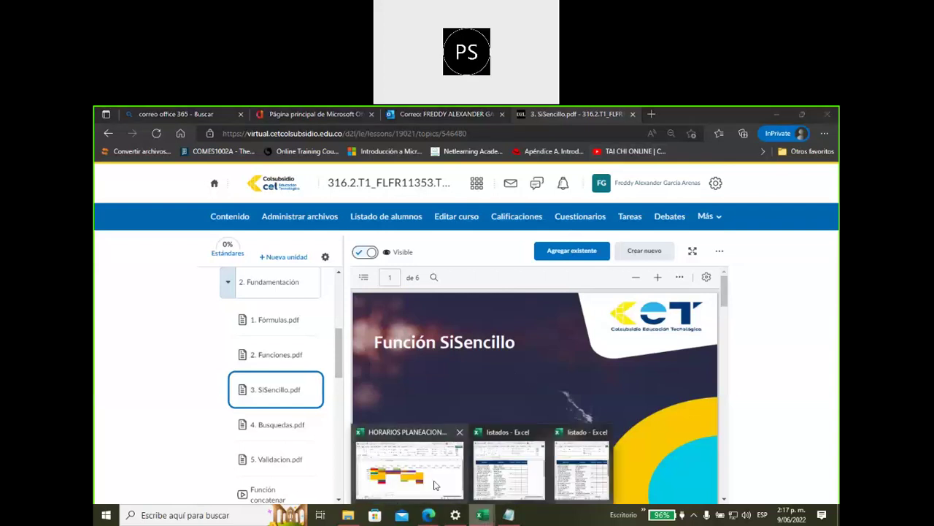
Step: Bring the HORARIOS PLANEACION workbook forward and select session 356 in cell U6
left_click(408, 471)
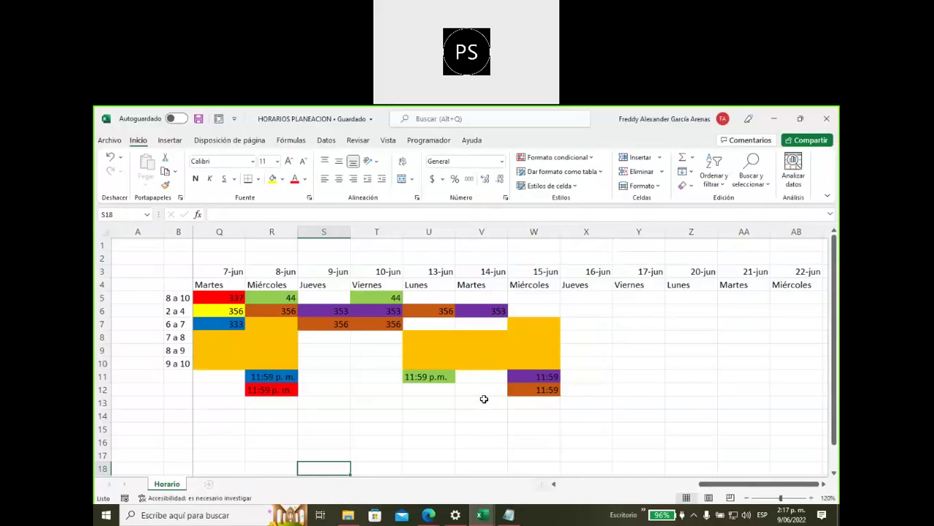
left_click(523, 312)
left_click(435, 311)
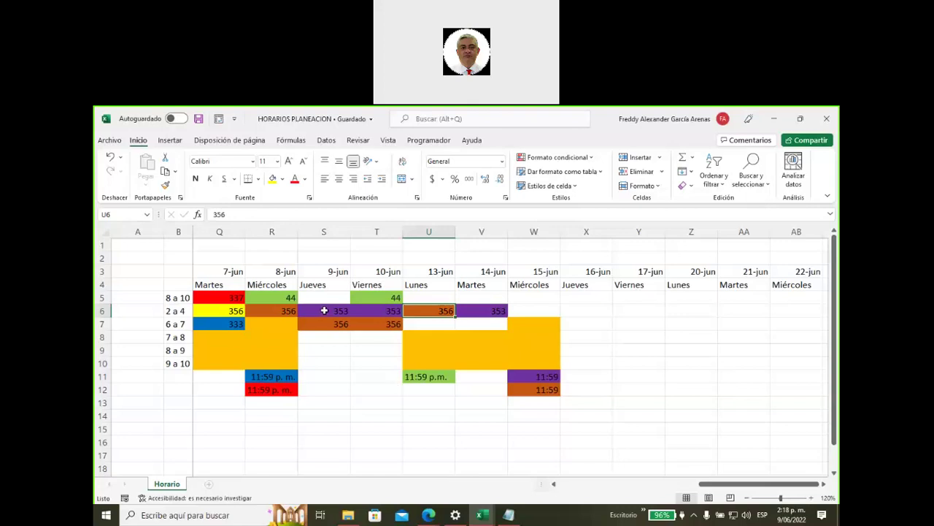
Step: Check S6:S7, T6:T7, U6 and V6 to confirm sessions 353 and 356 sum to 709, then return to the browser
left_click_drag(325, 311, 323, 324)
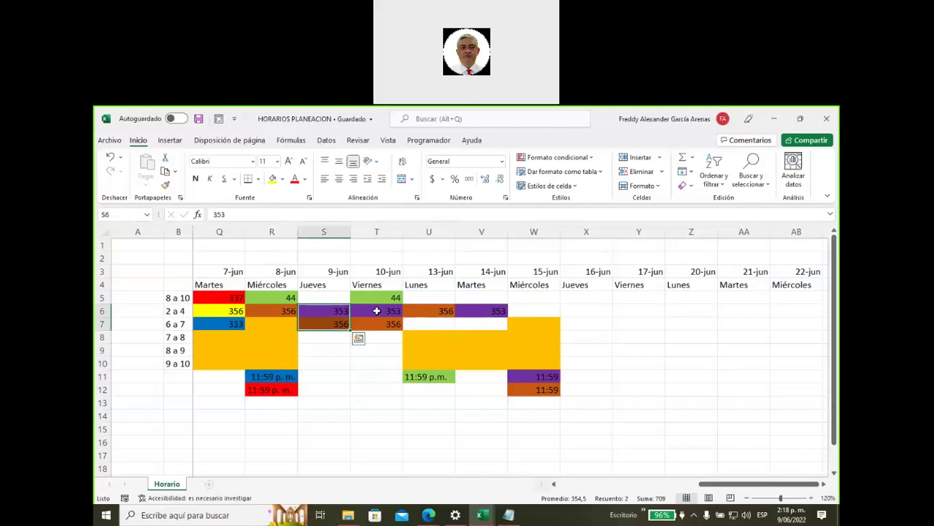
left_click_drag(377, 311, 377, 324)
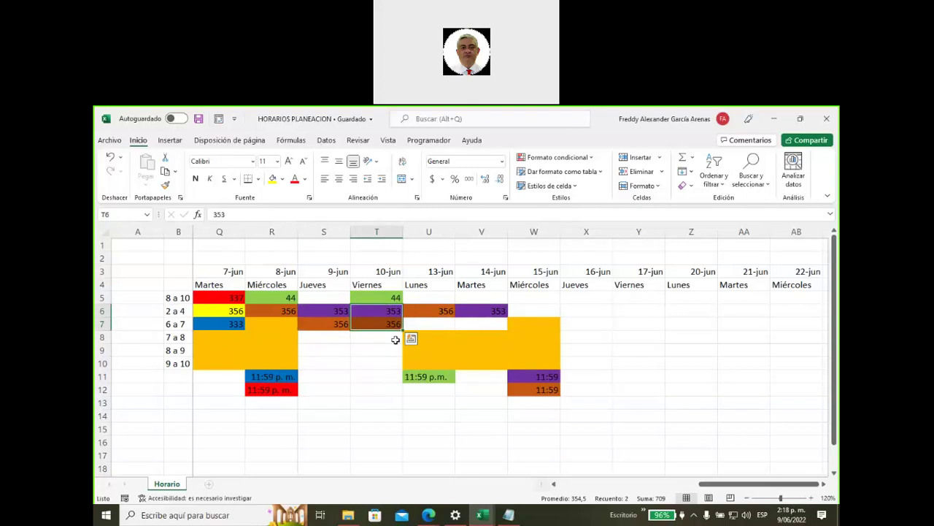
left_click(433, 313)
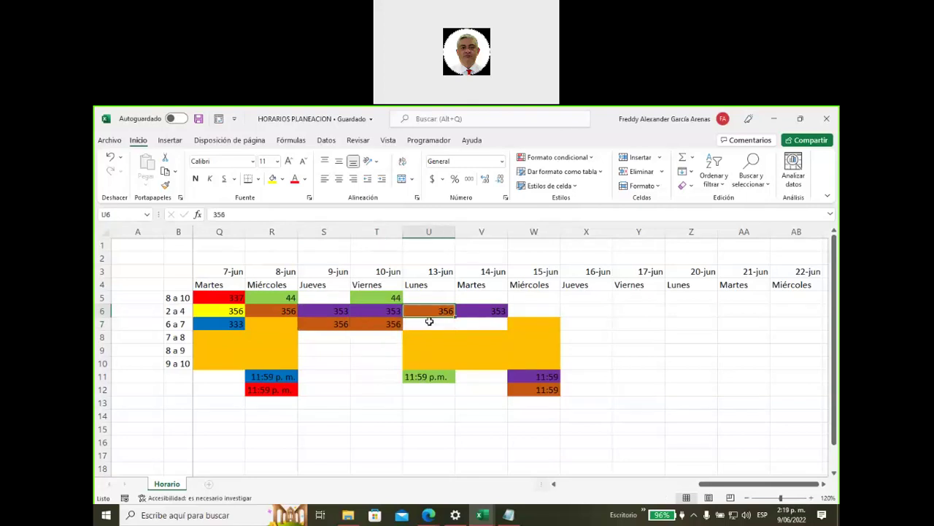
left_click(466, 311)
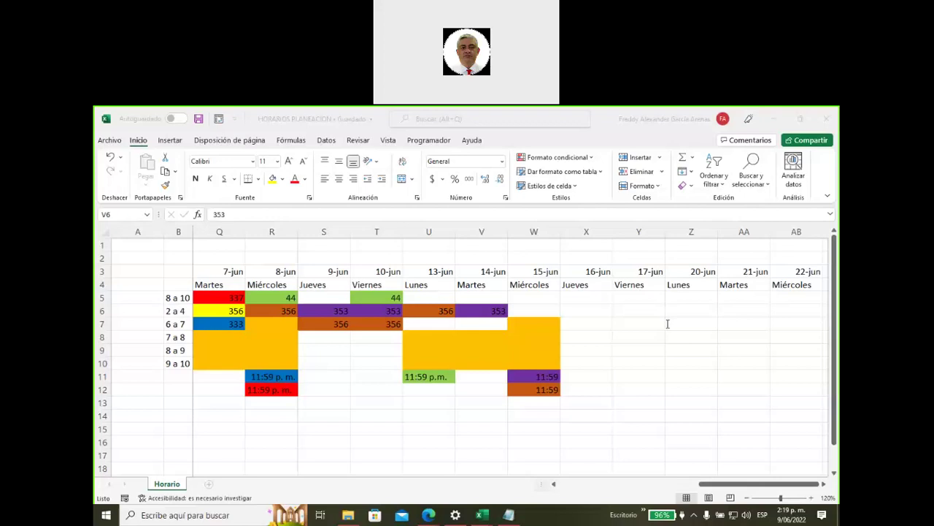
mouse_move(429, 514)
mouse_move(488, 467)
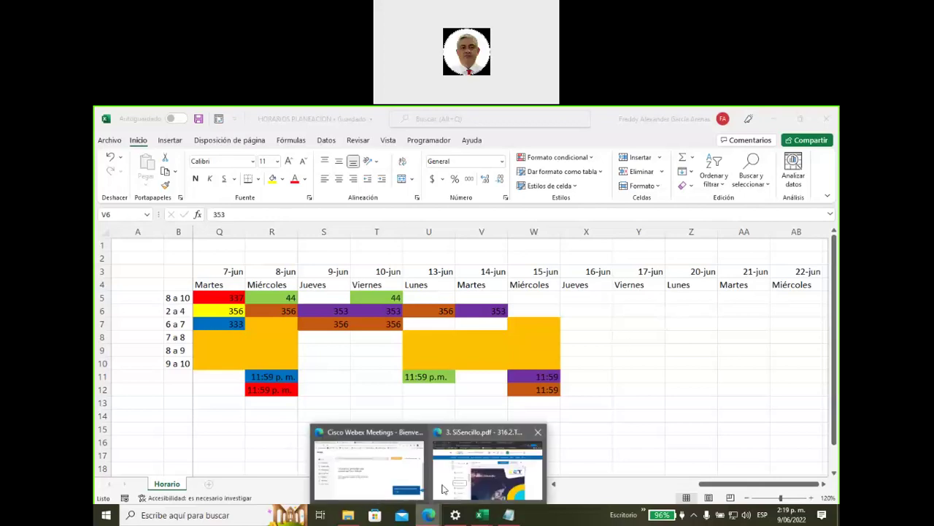
left_click(443, 488)
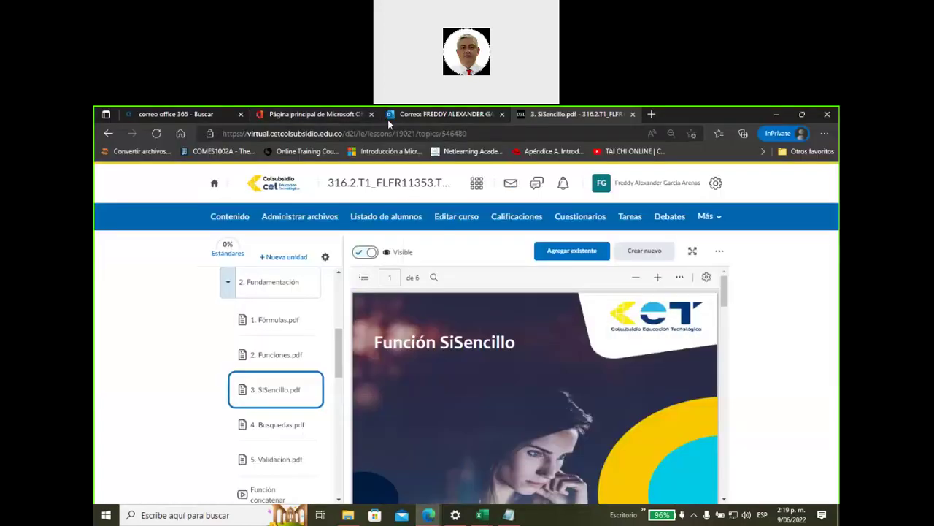
Step: Switch to Outlook and read the FLFR11356 'Bienvenida al curso de Excel Basico intermedio' message
left_click(387, 120)
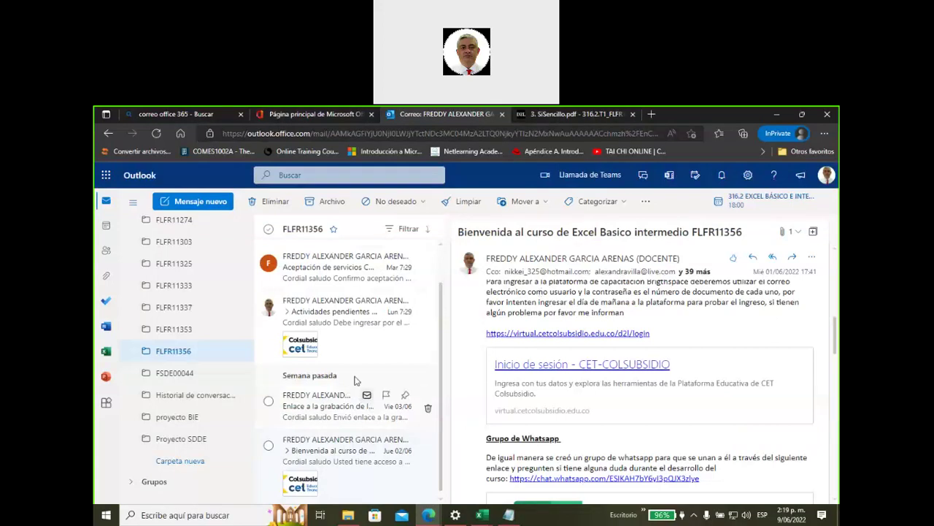
mouse_move(350, 321)
scroll(350, 360, "up", 1)
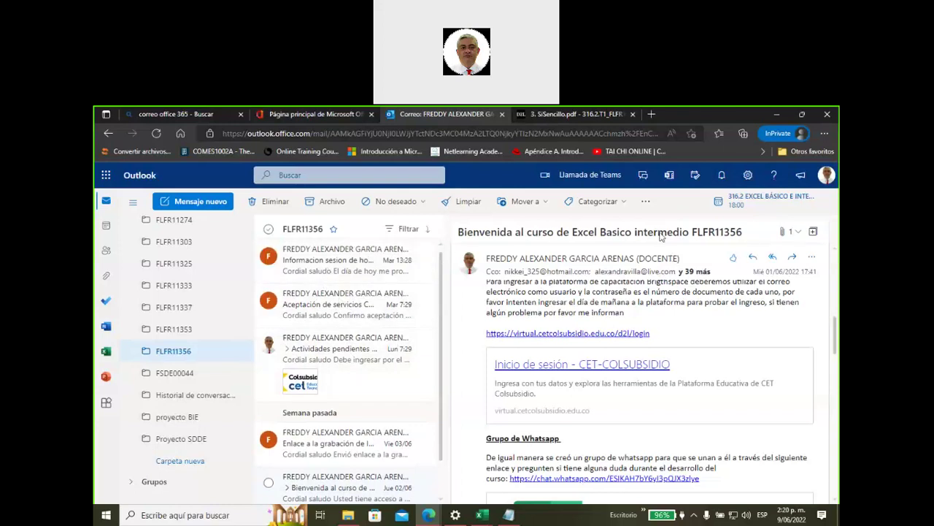
scroll(601, 380, "down", 3)
scroll(602, 380, "down", 2)
scroll(601, 380, "down", 2)
scroll(601, 381, "up", 2)
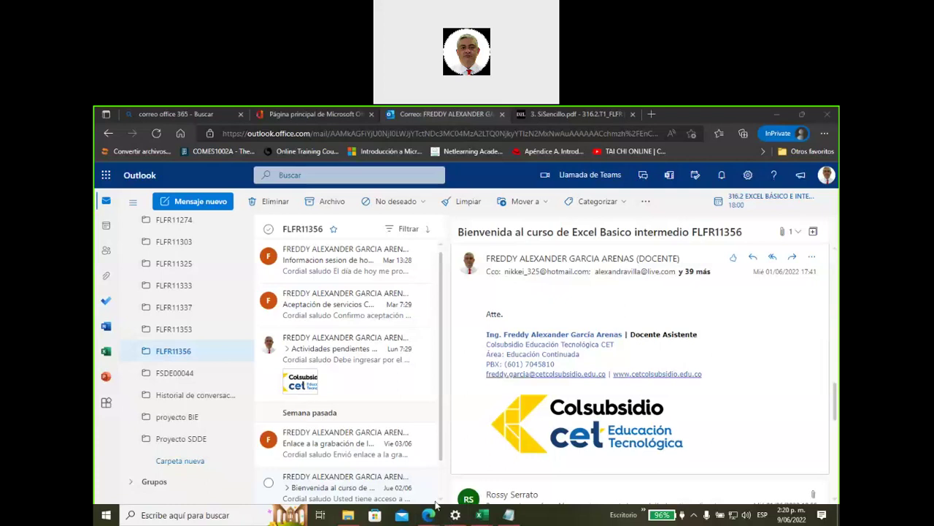
mouse_move(429, 515)
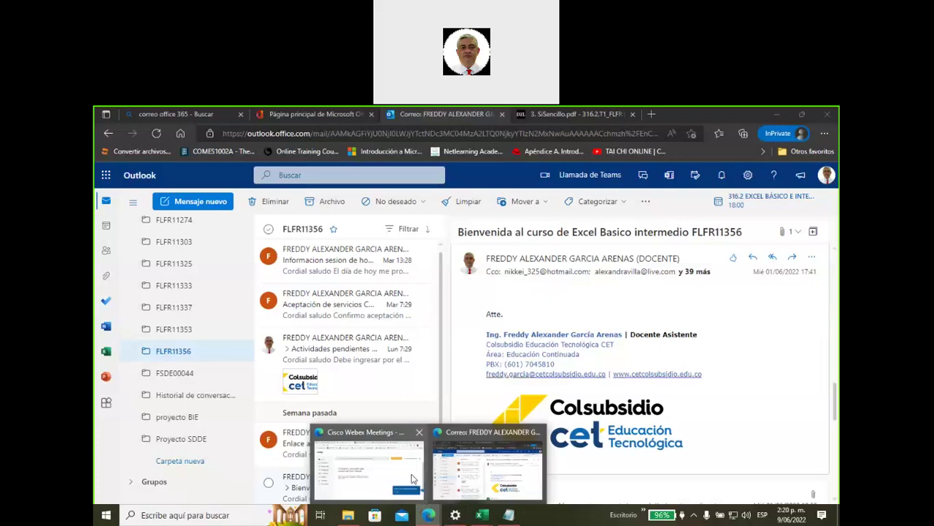
Step: Browse the Función promedio.si and buscarv/consultarv lessons, then expand 3. Apropiación
left_click(584, 117)
scroll(301, 383, "down", 3)
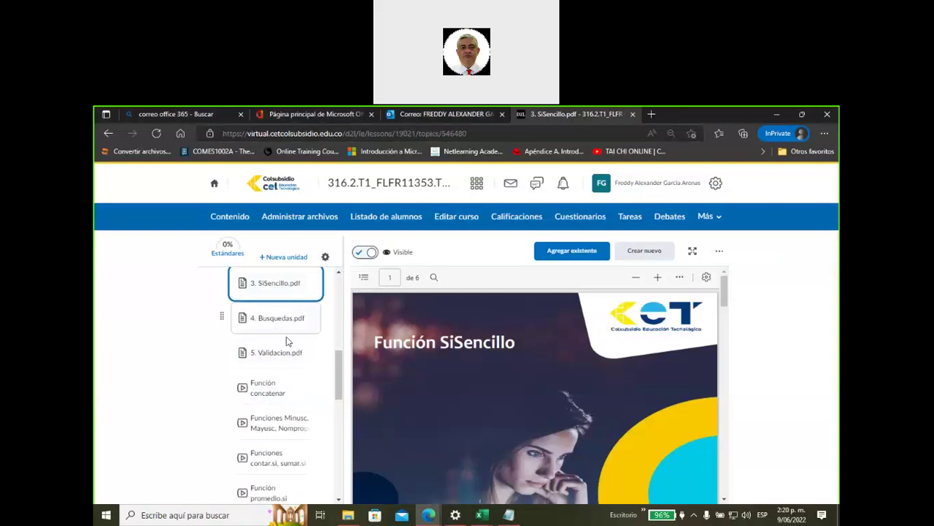
left_click_drag(340, 370, 340, 409)
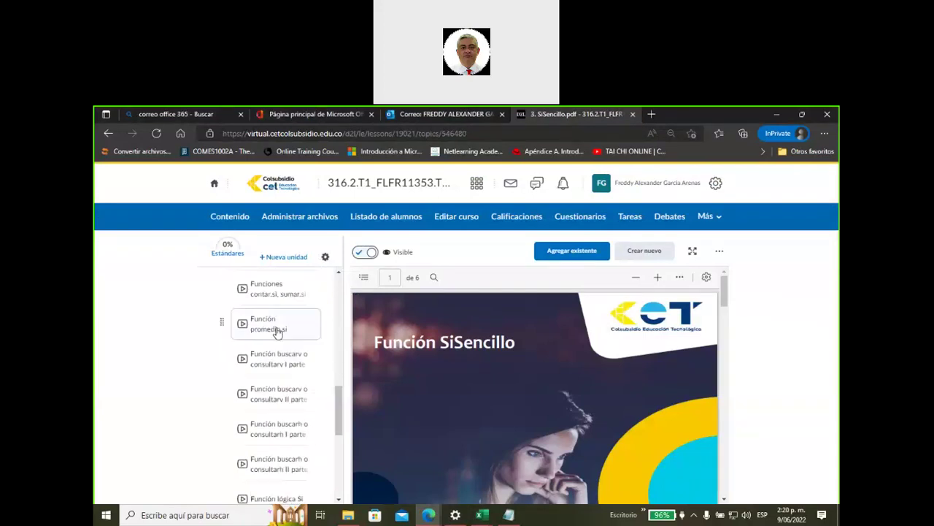
left_click(303, 337)
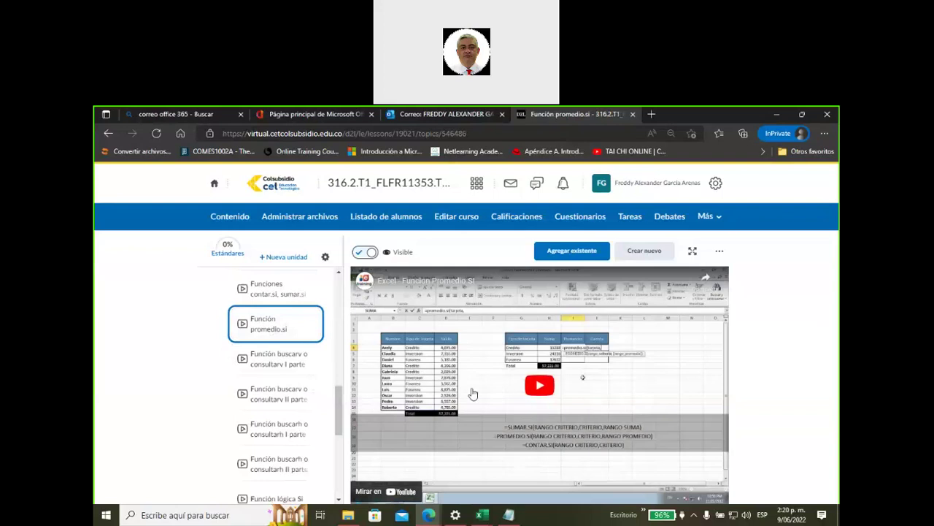
left_click(278, 363)
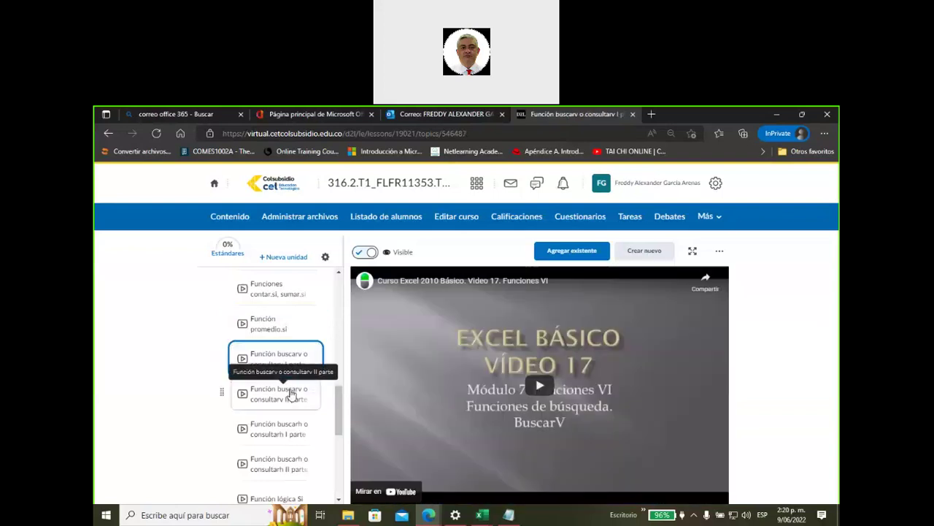
left_click(292, 394)
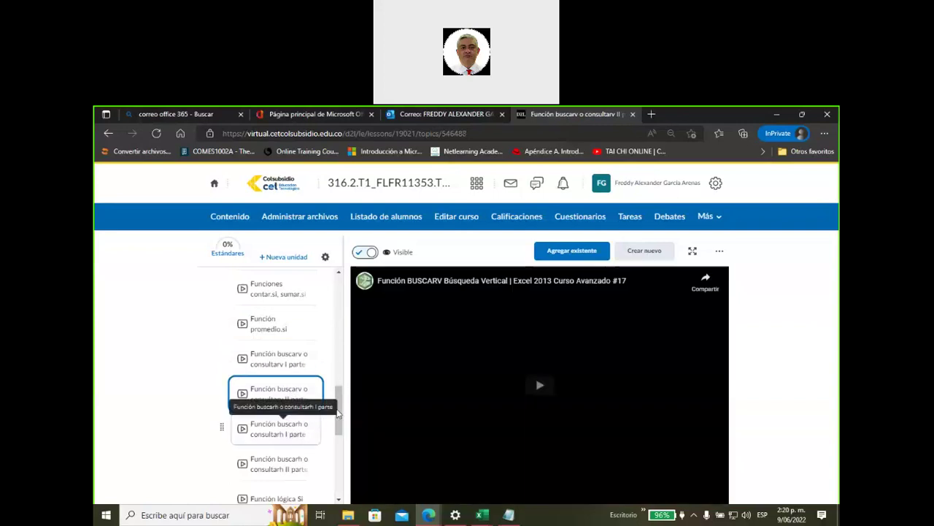
scroll(270, 380, "down", 5)
scroll(263, 350, "down", 1)
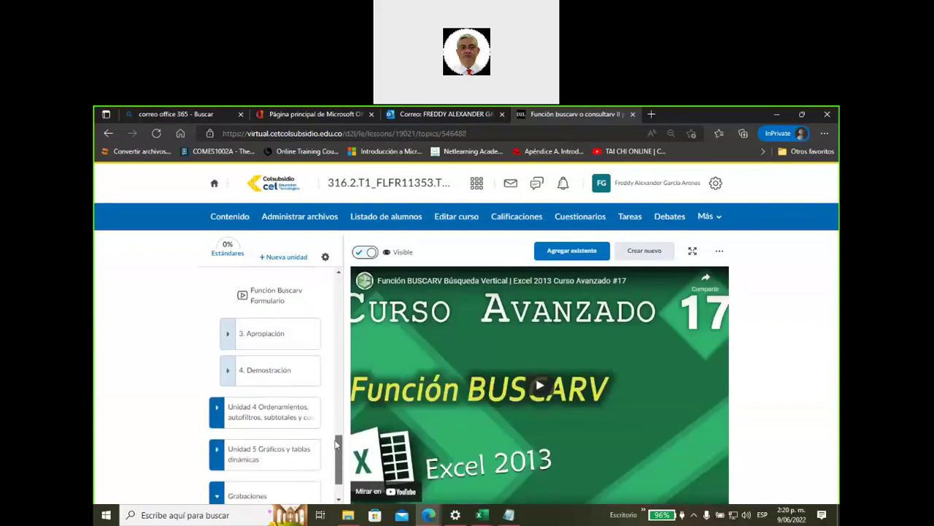
left_click(259, 338)
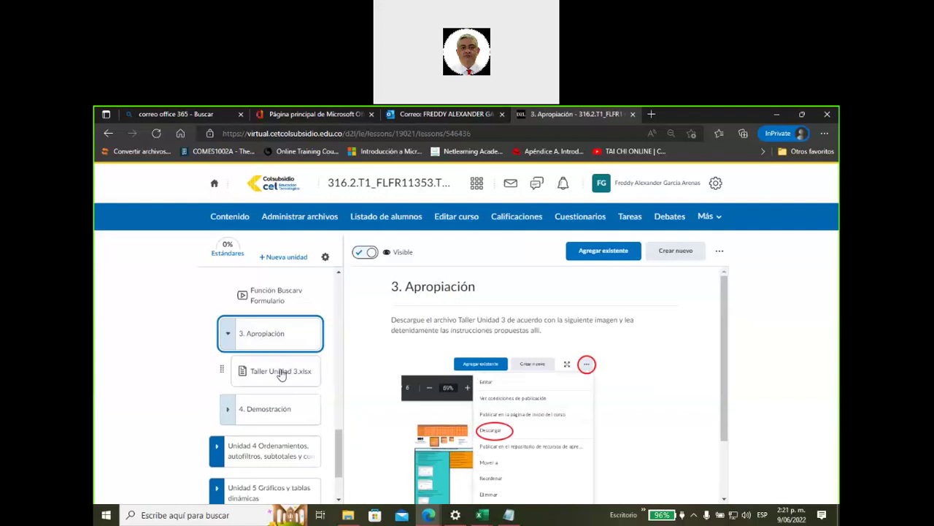
Step: Open Taller Unidad 3.xlsx, mark the download spot with pen annotations, then clear them
left_click(281, 372)
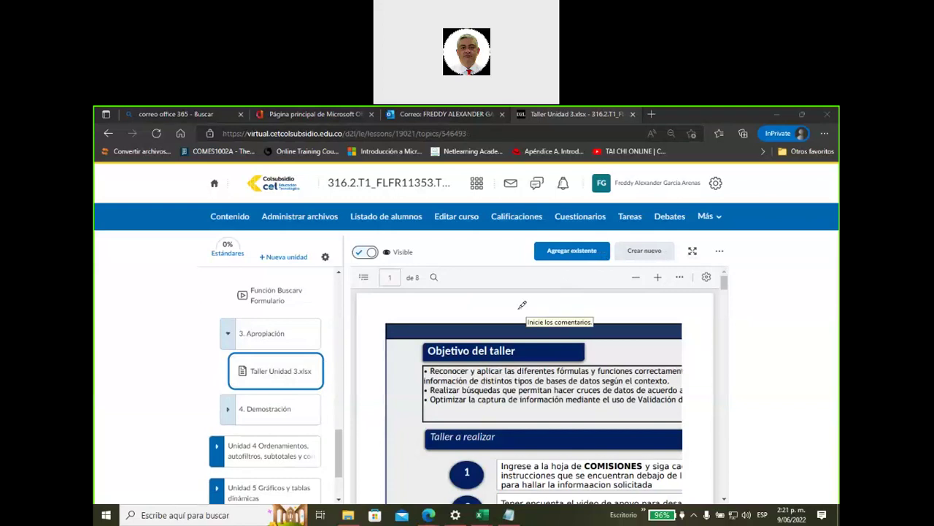
mouse_move(517, 304)
left_mouse_down()
mouse_move(544, 265)
mouse_move(563, 271)
mouse_move(575, 302)
mouse_move(552, 294)
mouse_move(540, 329)
mouse_move(549, 317)
left_mouse_up()
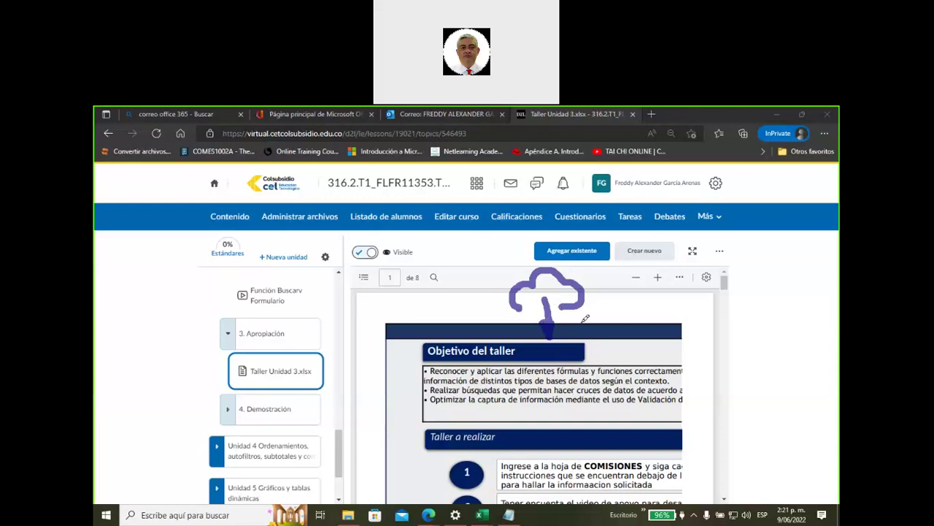
mouse_move(582, 320)
left_mouse_down()
mouse_move(609, 306)
mouse_move(559, 257)
mouse_move(496, 328)
mouse_move(580, 343)
mouse_move(600, 317)
left_mouse_up()
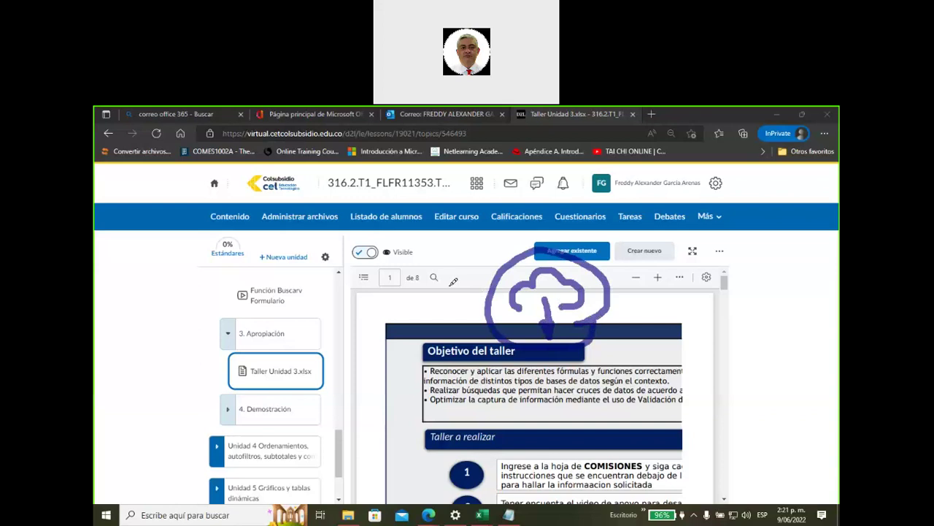
mouse_move(376, 351)
left_mouse_down()
mouse_move(337, 365)
mouse_move(365, 377)
left_mouse_up()
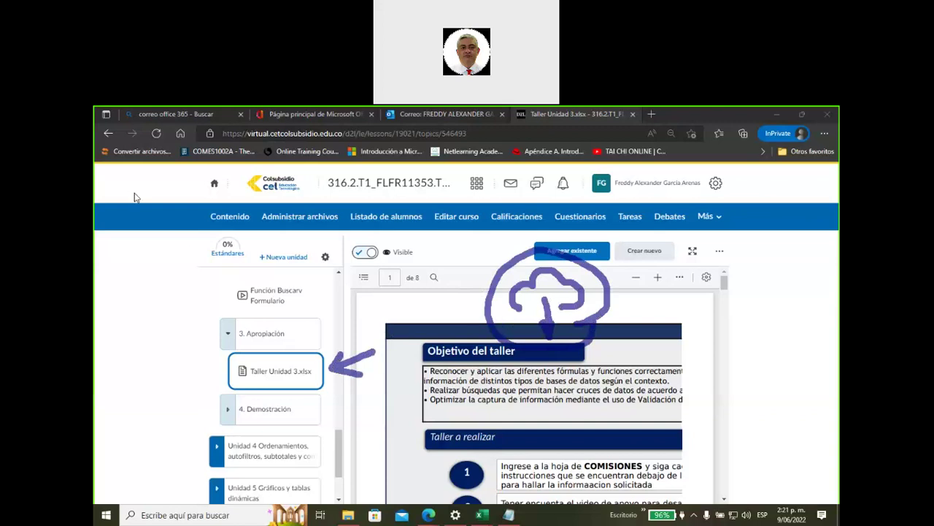
key("Escape")
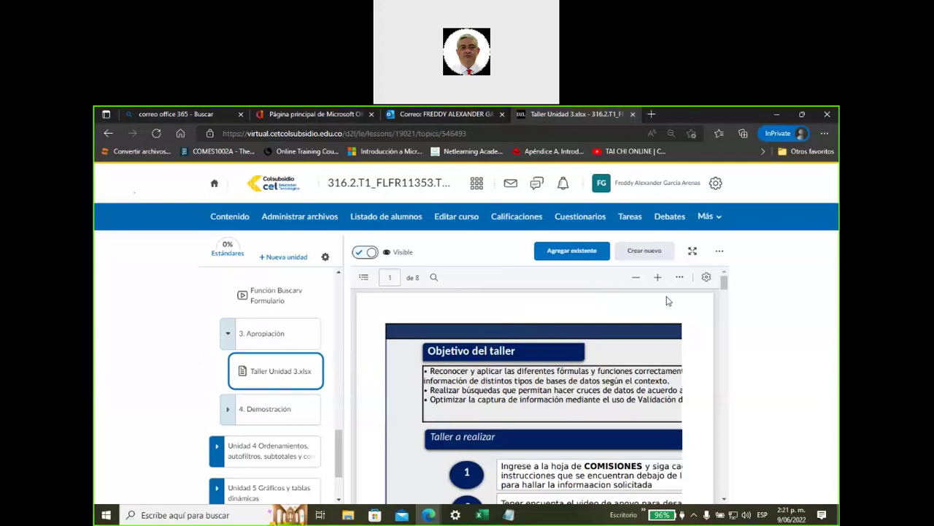
left_click(719, 250)
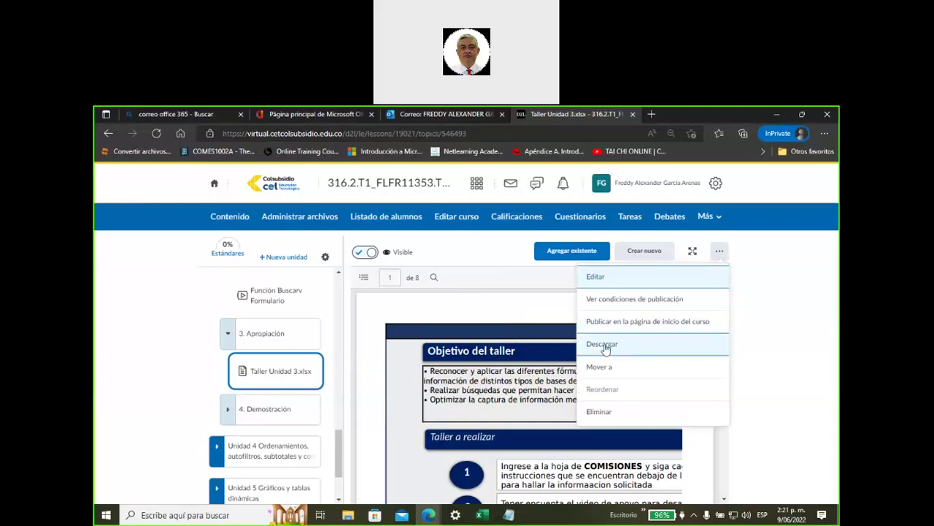
Step: Download Taller Unidad 3 with Descargar, open it in Excel, then view the 4. Demostración lesson
left_click(608, 352)
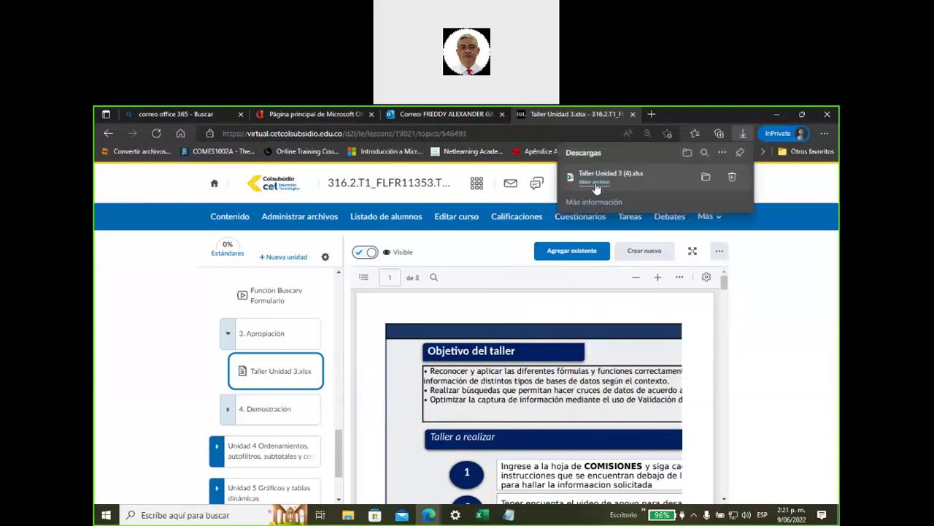
left_click(597, 183)
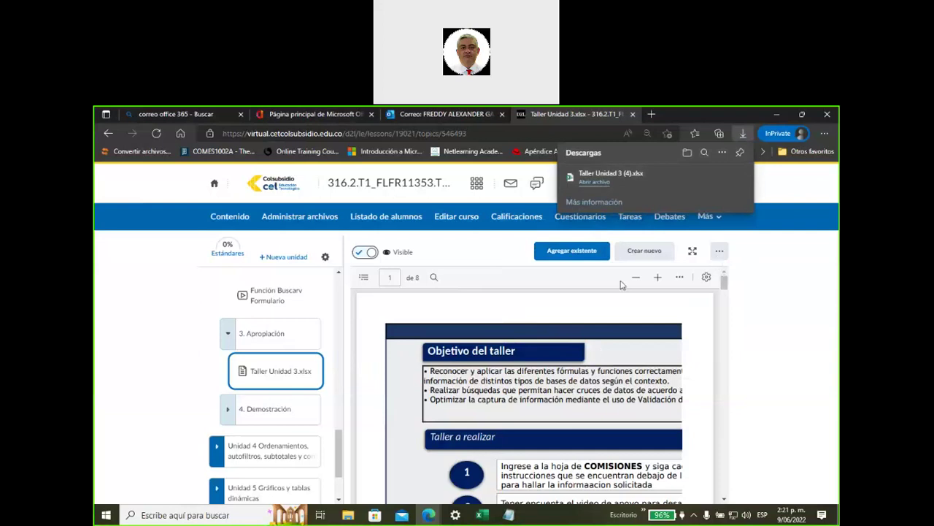
key("alt+Tab")
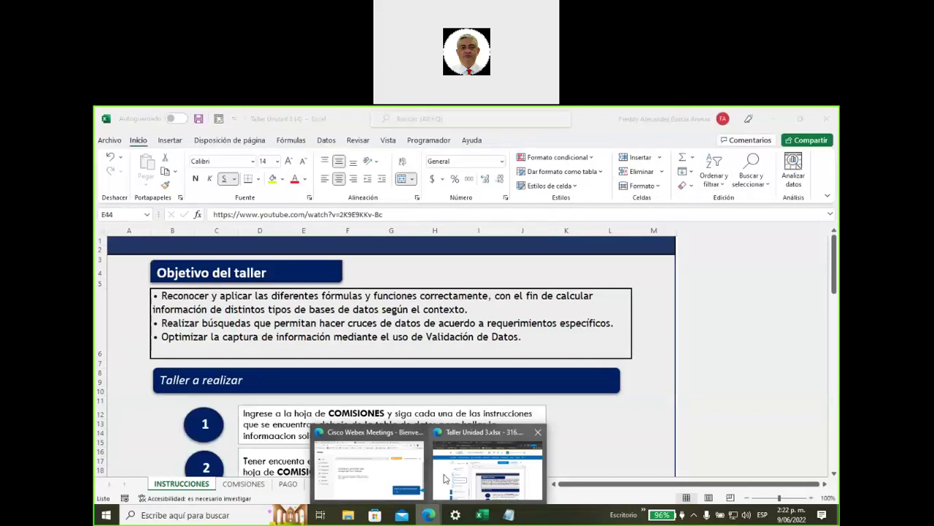
left_click(438, 488)
left_click(321, 407)
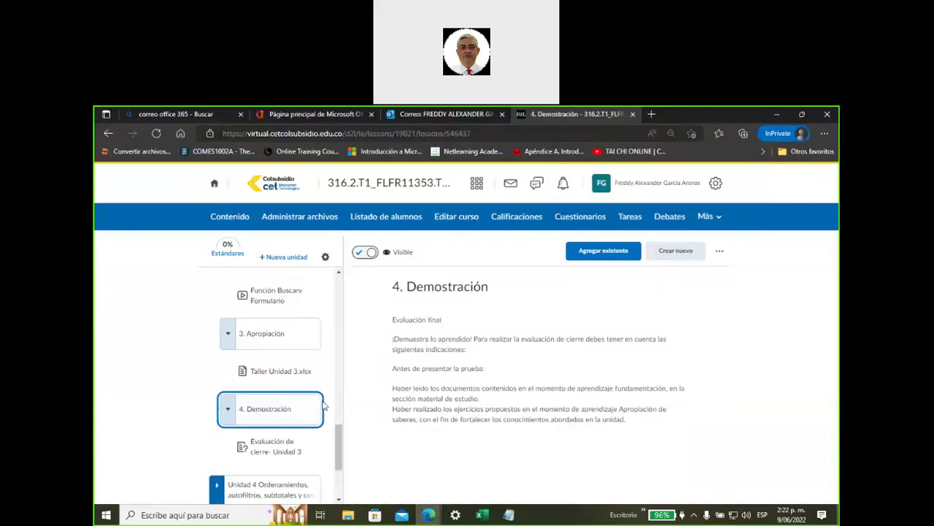
scroll(324, 406, "down", 2)
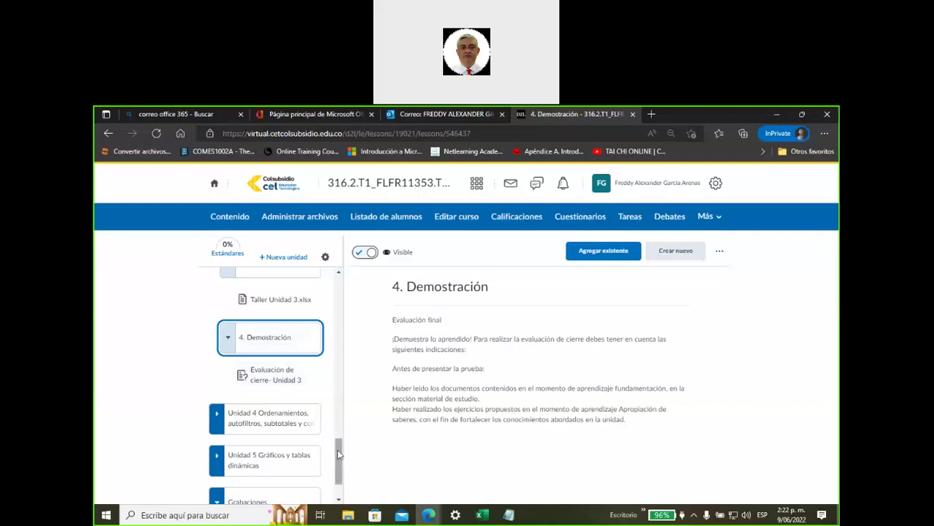
left_click_drag(338, 449, 343, 433)
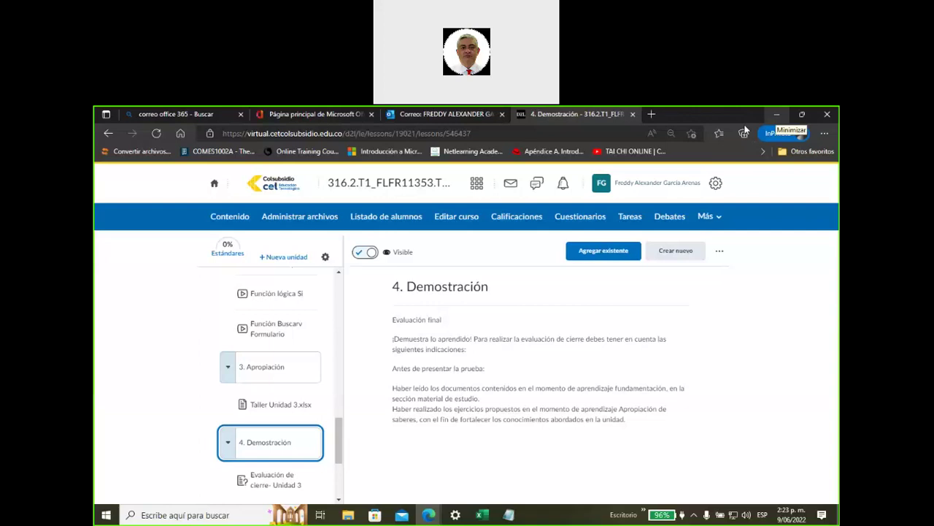
left_click(483, 513)
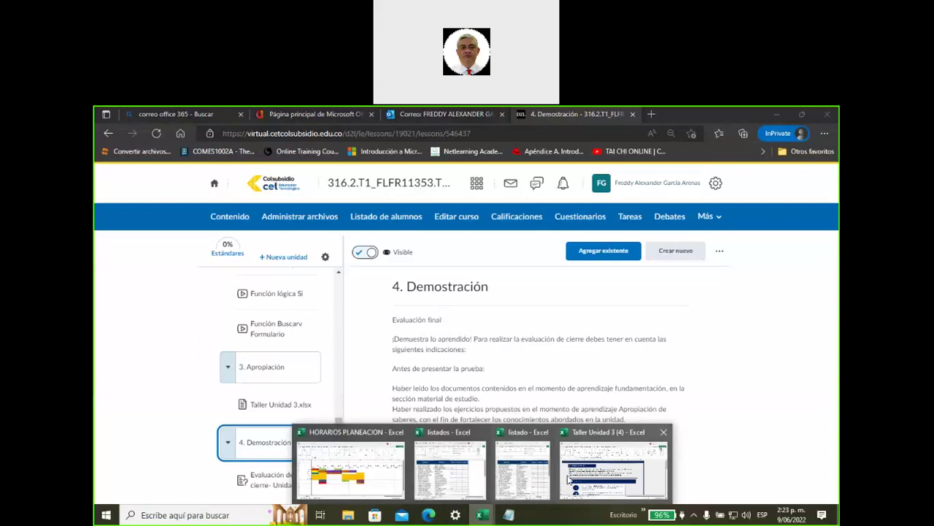
Step: Bring up Taller Unidad 3 (4), scroll its INSTRUCCIONES sheet, then go to the COMISIONES sheet
left_click(569, 478)
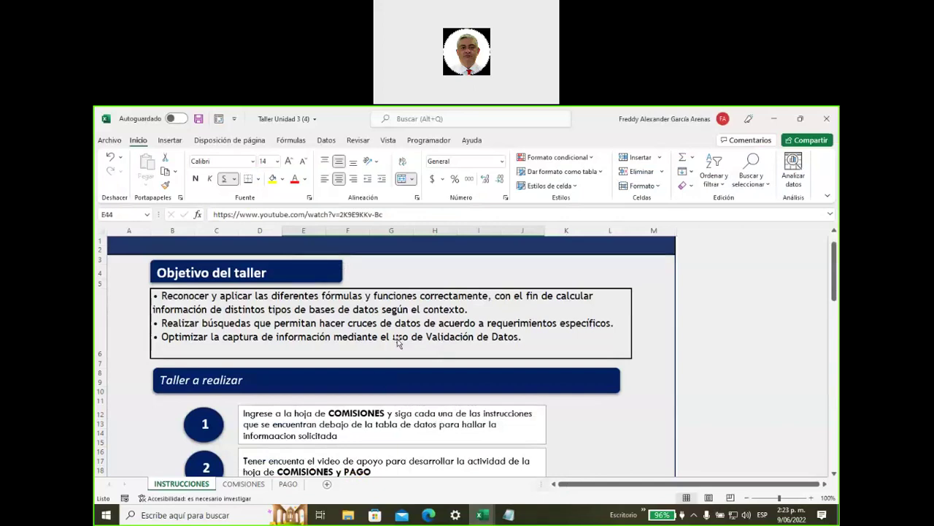
scroll(398, 340, "down", 2)
scroll(397, 340, "down", 1)
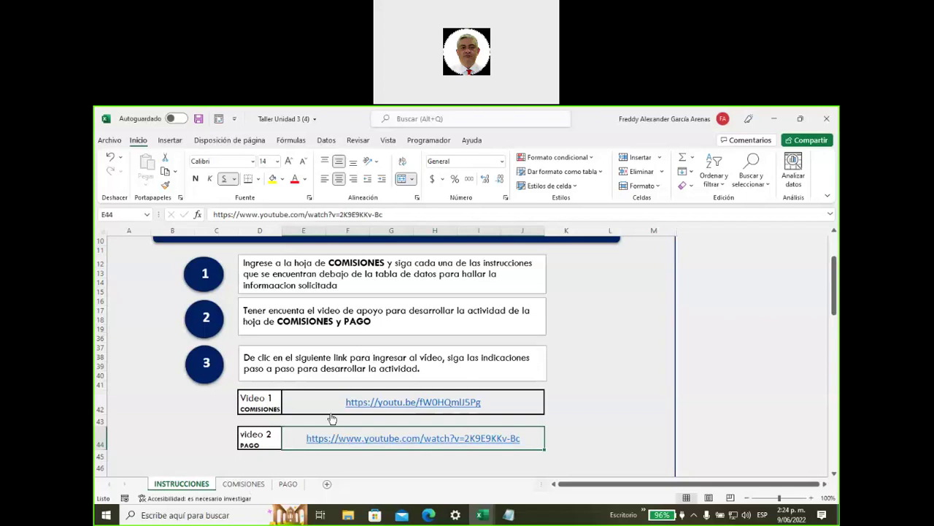
left_click(243, 484)
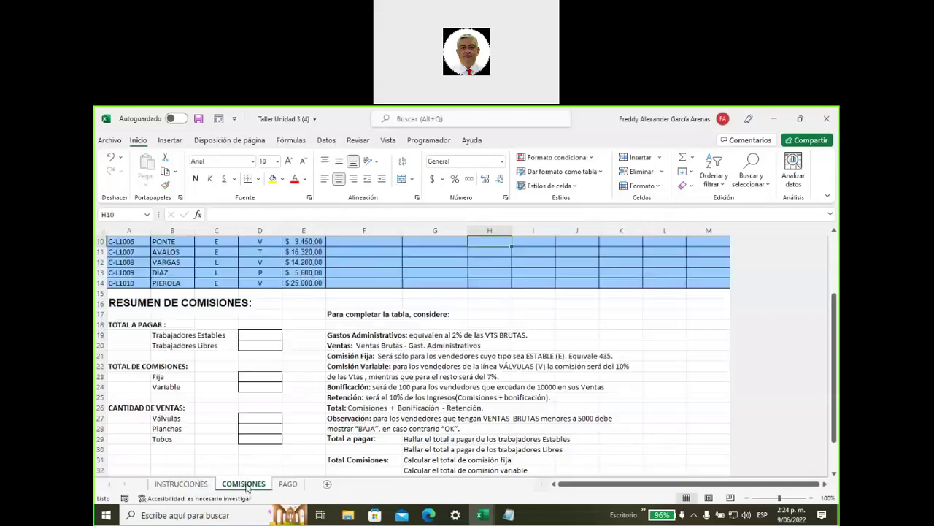
scroll(344, 378, "up", 3)
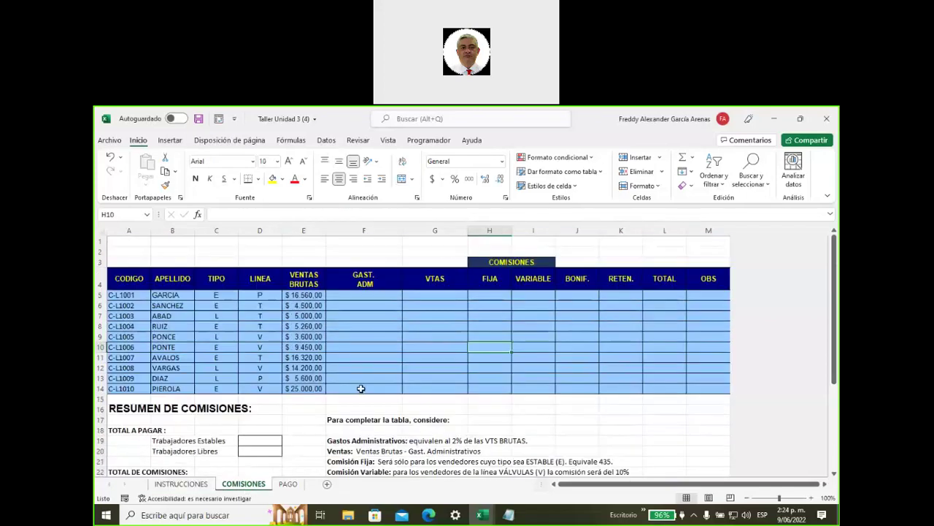
left_click(348, 295)
left_click_drag(578, 296, 683, 394)
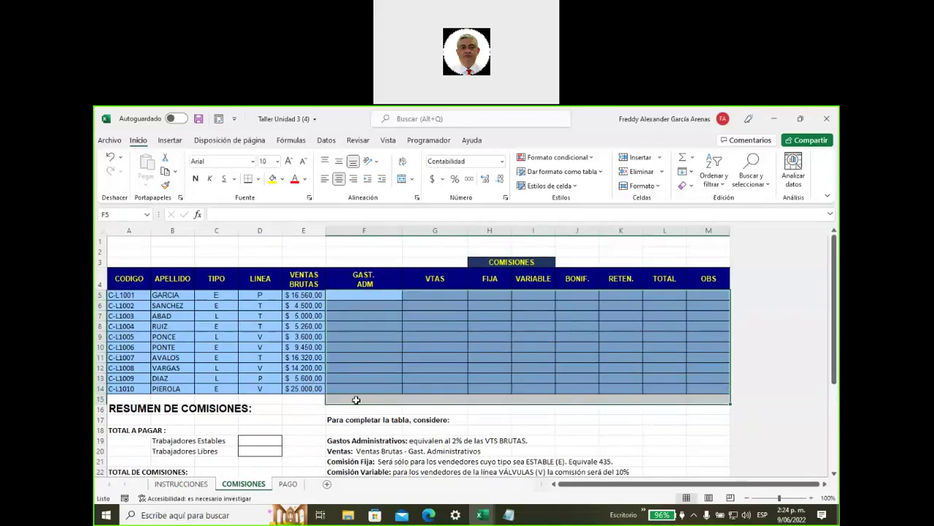
scroll(302, 422, "down", 4)
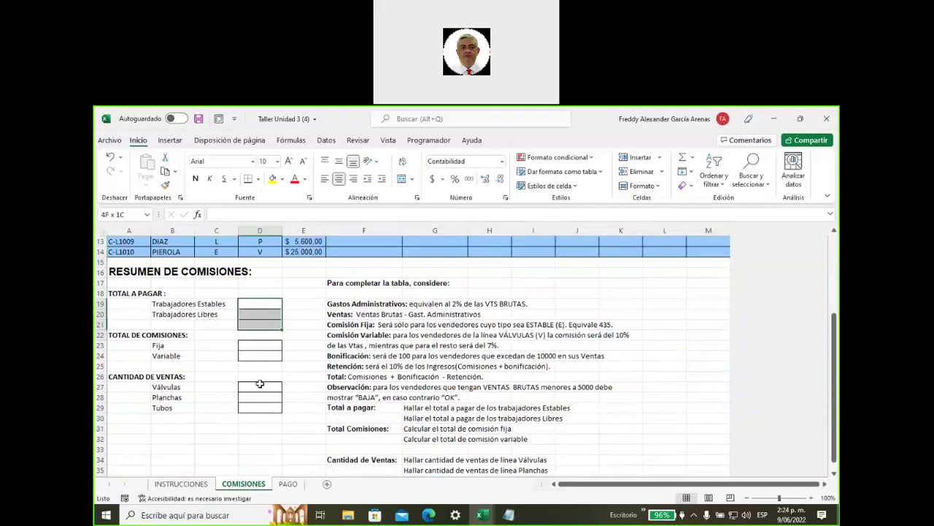
left_click_drag(257, 303, 261, 406)
left_click(302, 373)
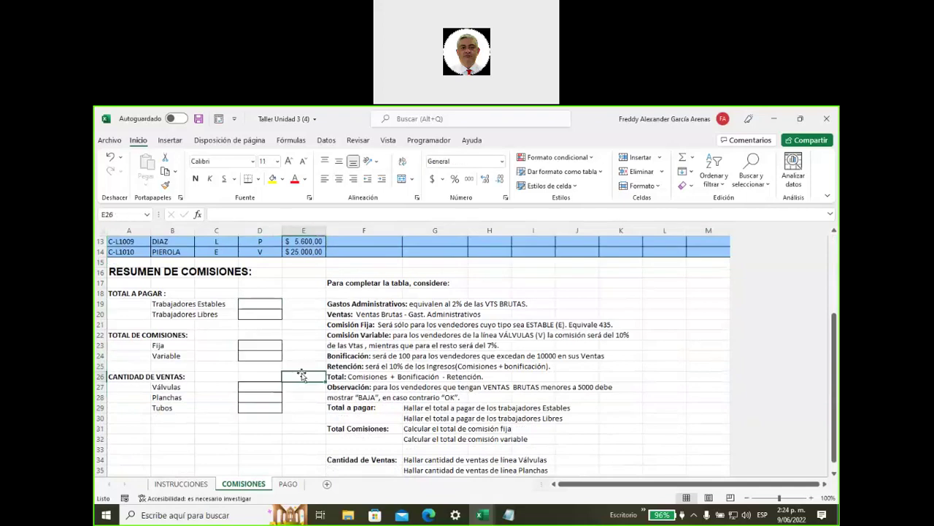
left_click(260, 304)
left_click(336, 253)
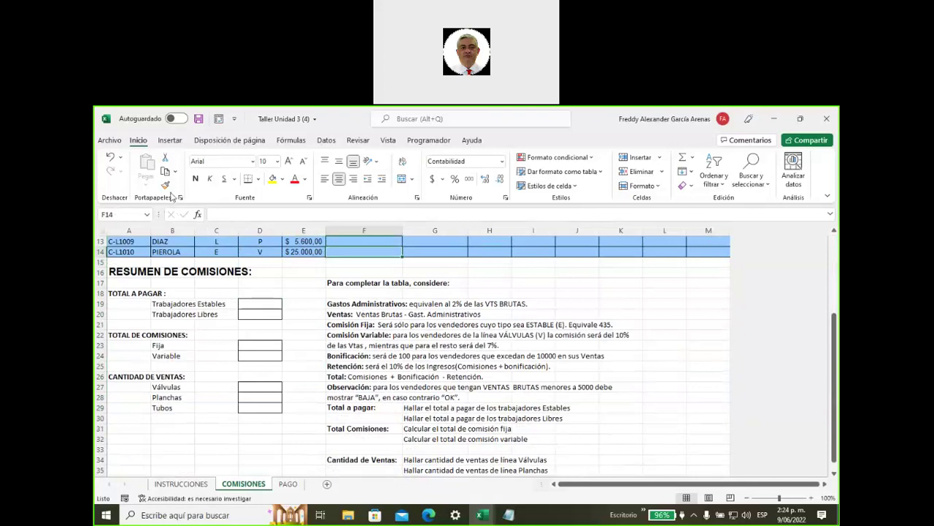
left_click(259, 304)
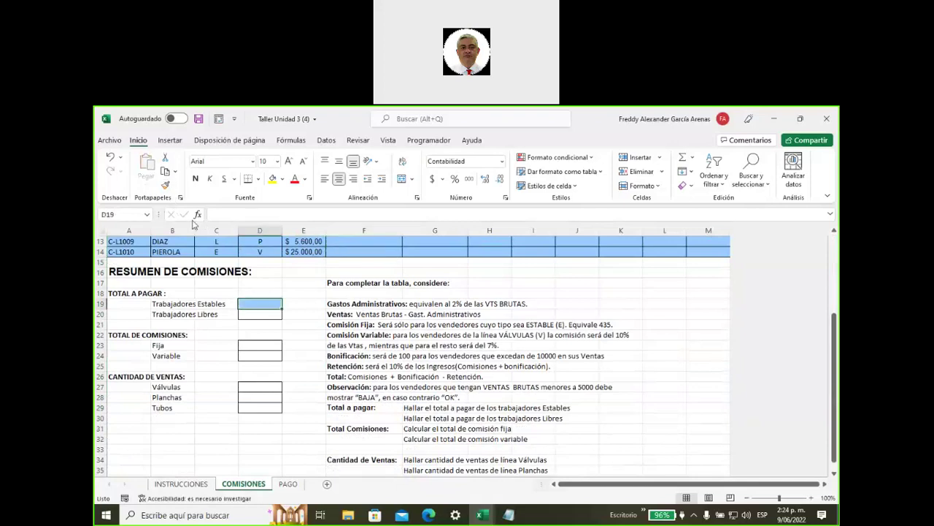
left_click(165, 185)
left_click(260, 314)
left_click(165, 185)
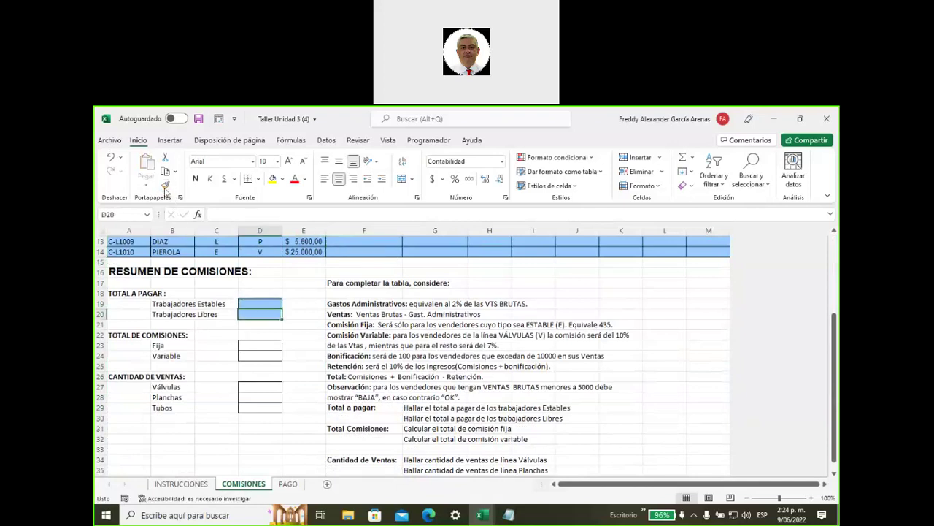
left_click(260, 345)
left_click_drag(260, 345, 261, 358)
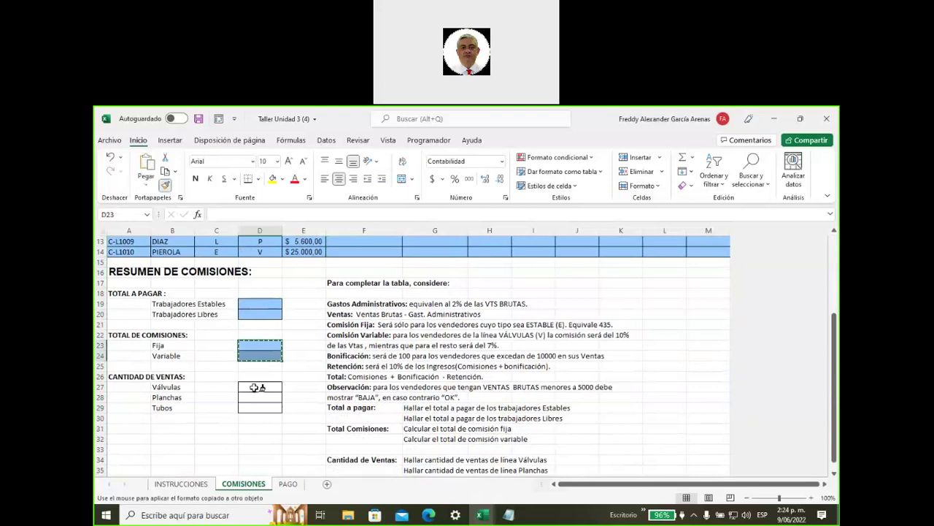
left_click_drag(261, 386, 260, 409)
left_click(307, 375)
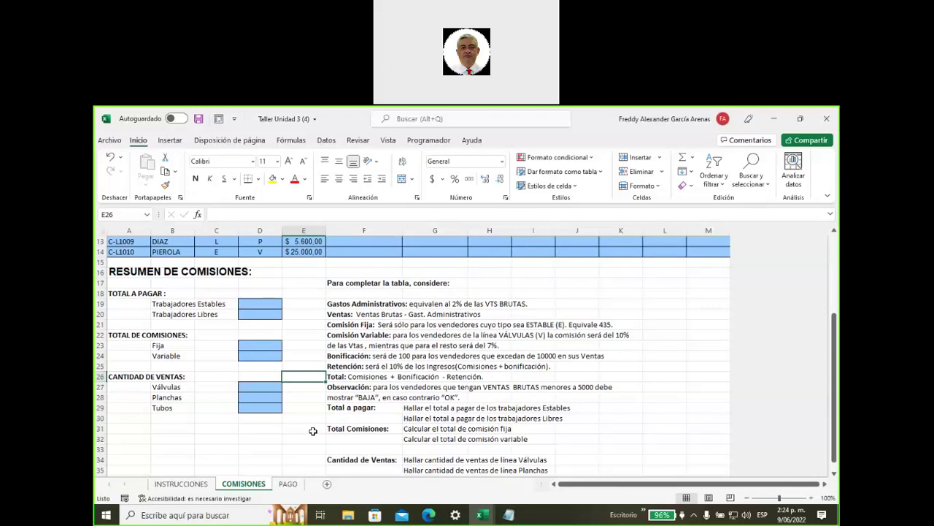
left_click(197, 120)
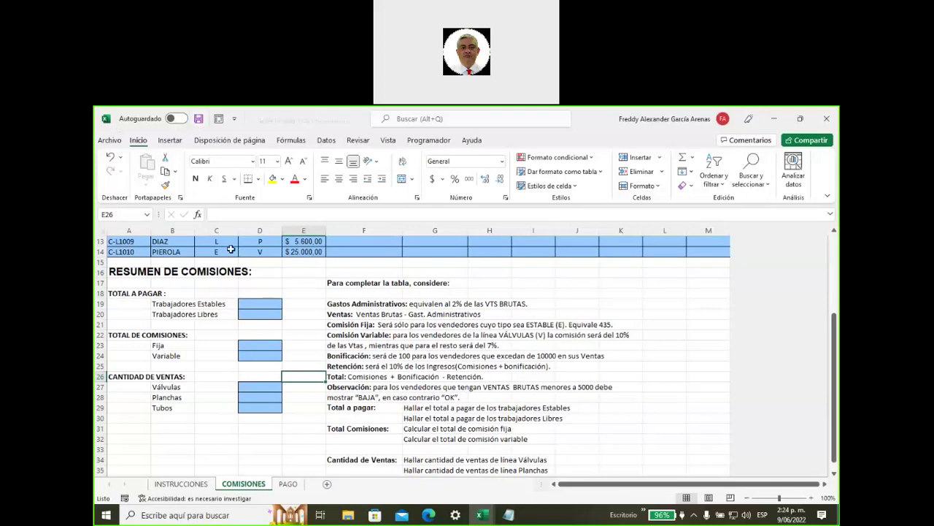
left_click(288, 484)
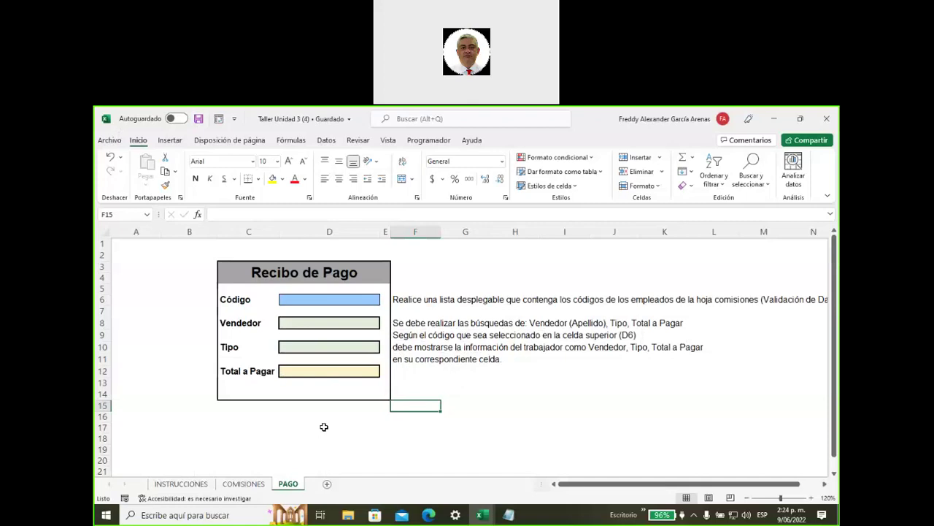
Step: Insert a blank sheet Hoja1 after the PAGO tab, zoom in, and select B2
left_click(243, 485)
scroll(307, 424, "up", 4)
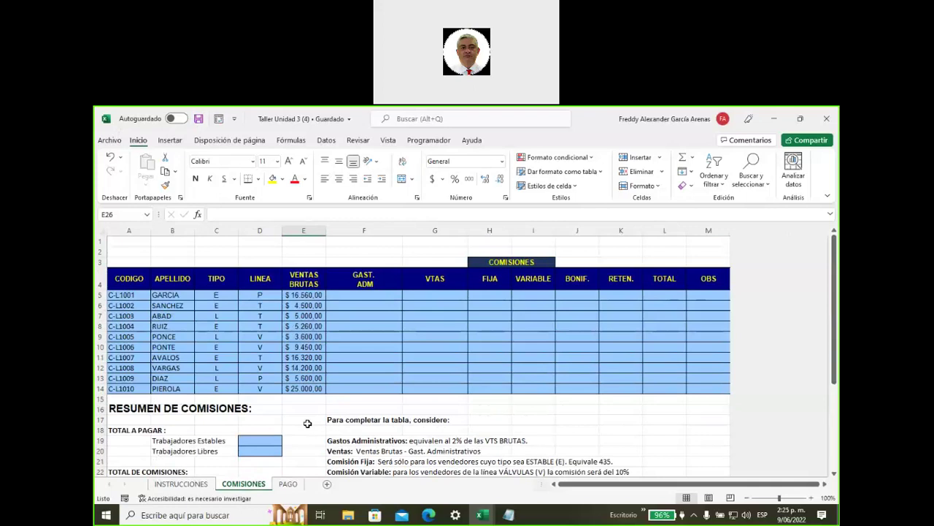
left_click(327, 484)
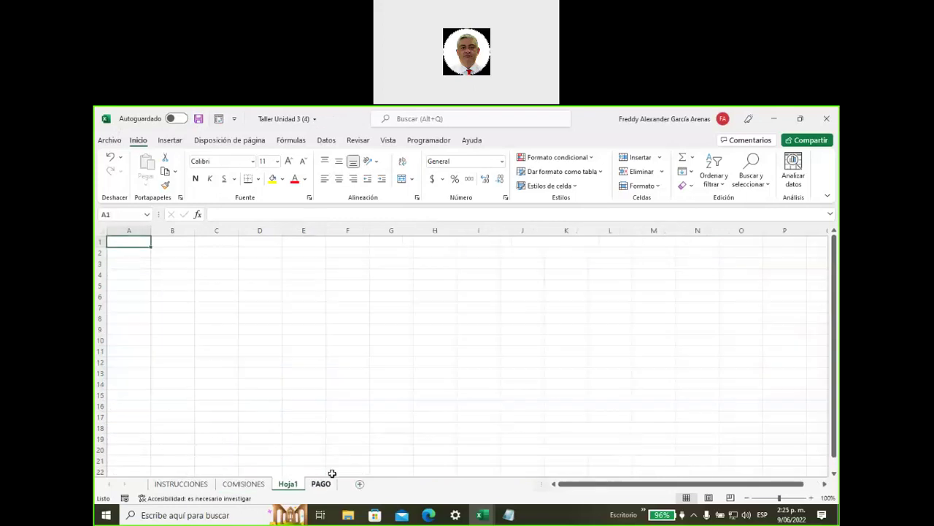
left_click_drag(327, 475, 341, 478)
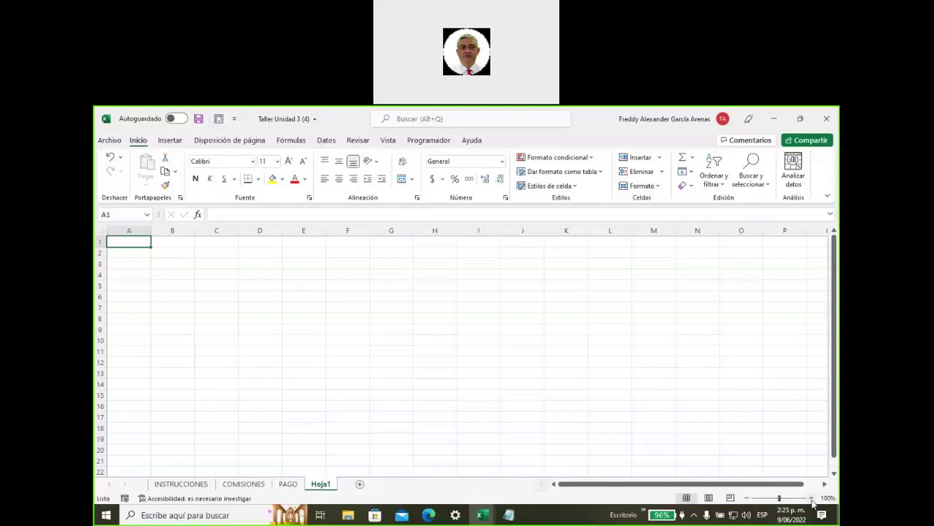
left_click(811, 498)
left_click(811, 497)
left_click(811, 498)
left_click(811, 498)
left_click(811, 497)
left_click(810, 498)
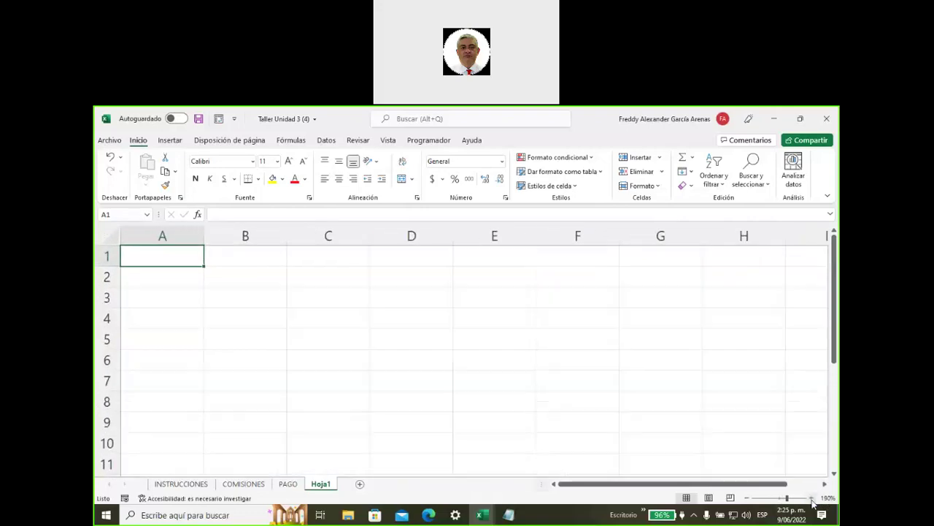
left_click(811, 497)
left_click(811, 498)
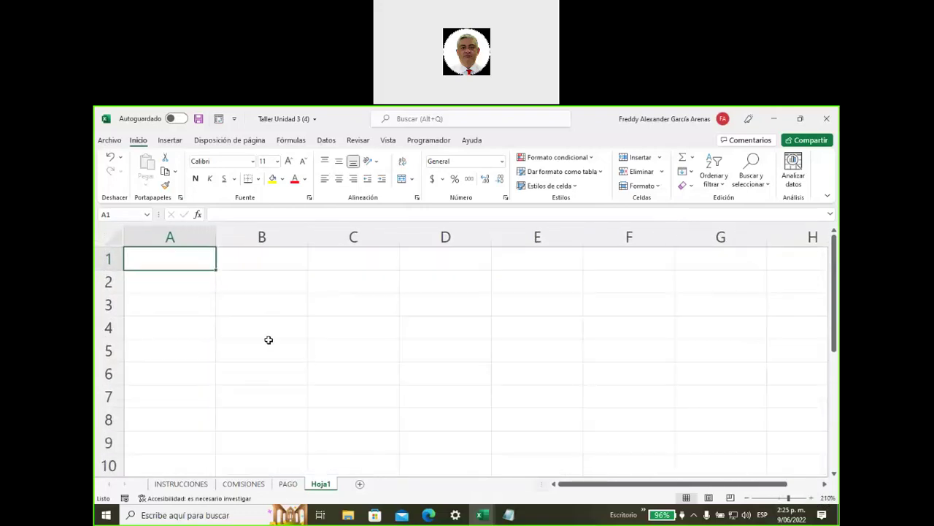
left_click(251, 286)
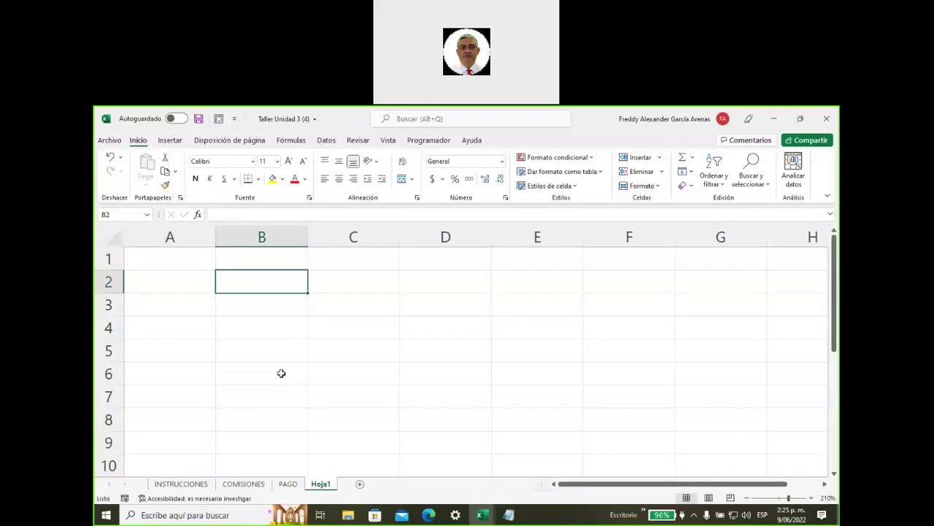
Step: Enter the operators + - * / in B2 and the label matematicos in C2
type("+")
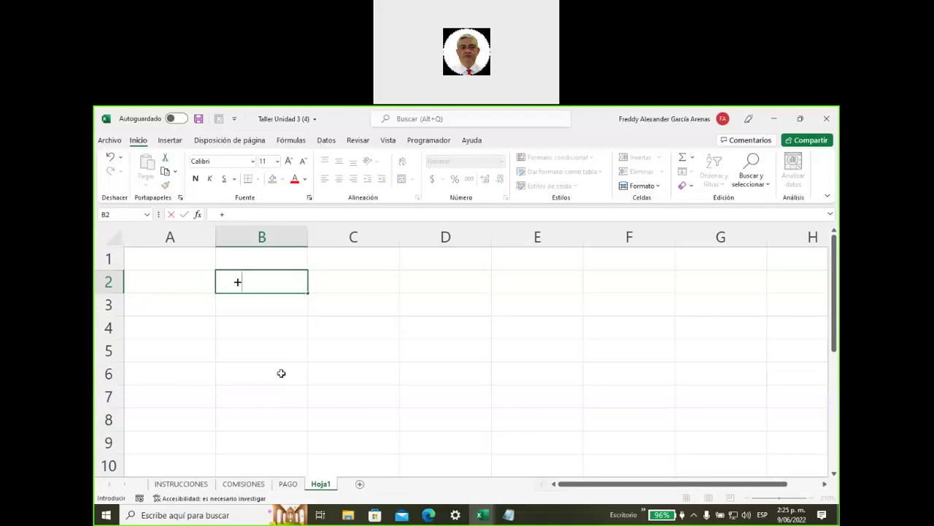
type("  -")
type("  *")
type("  /")
key("Tab")
type("matematicos")
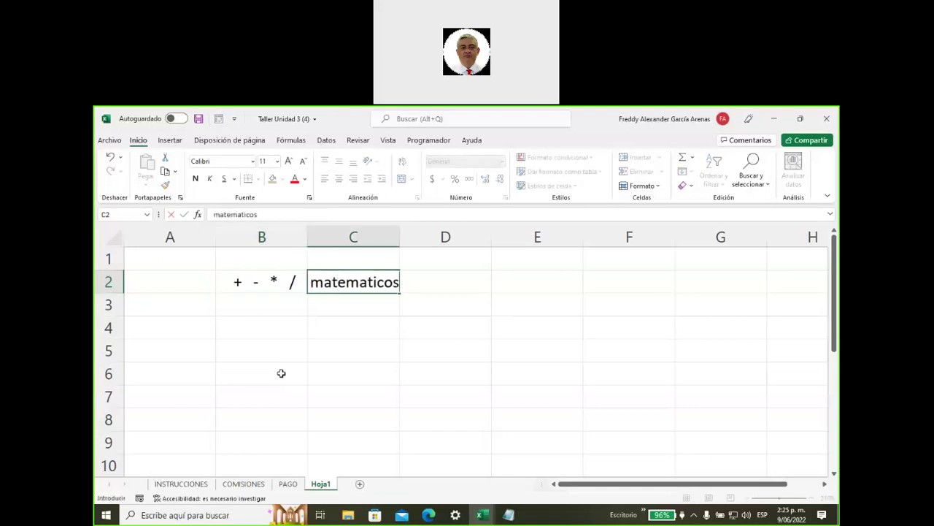
key("Left")
key("Down")
key("Down")
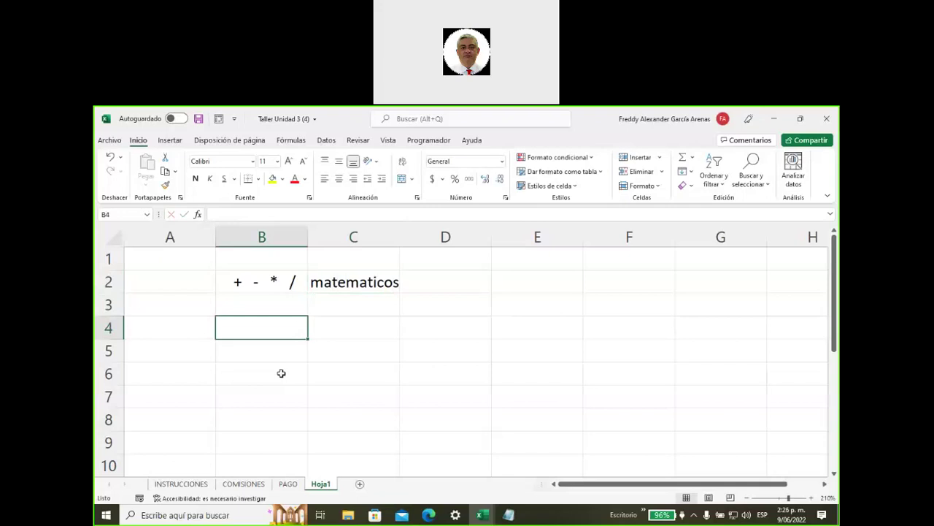
Step: Enter the comparison operators > < = <> in B4 and the label comparación in C4
type(">")
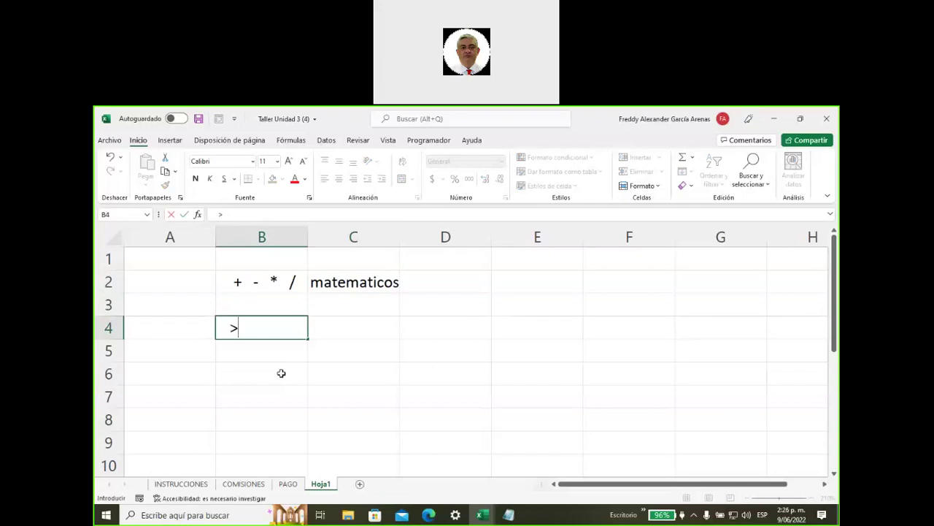
type(" <")
type("   =")
key("Tab")
type("c")
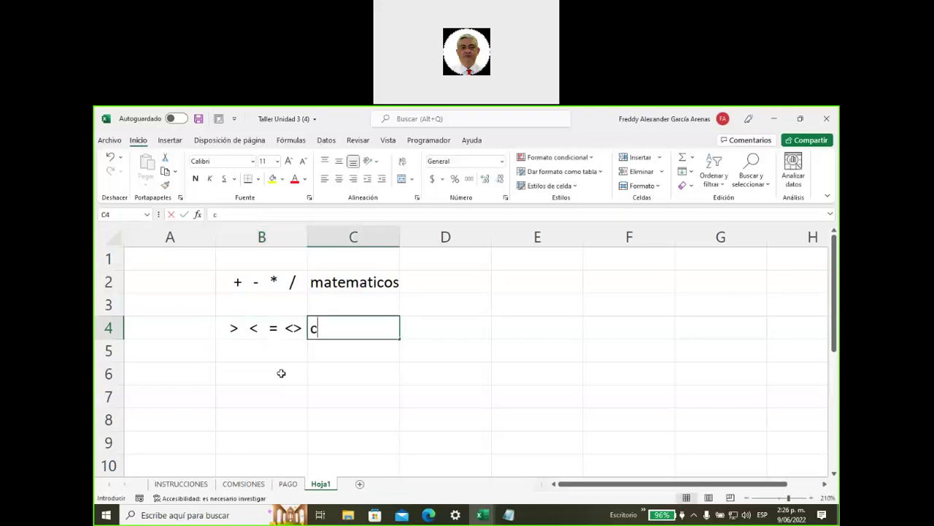
type("omparación")
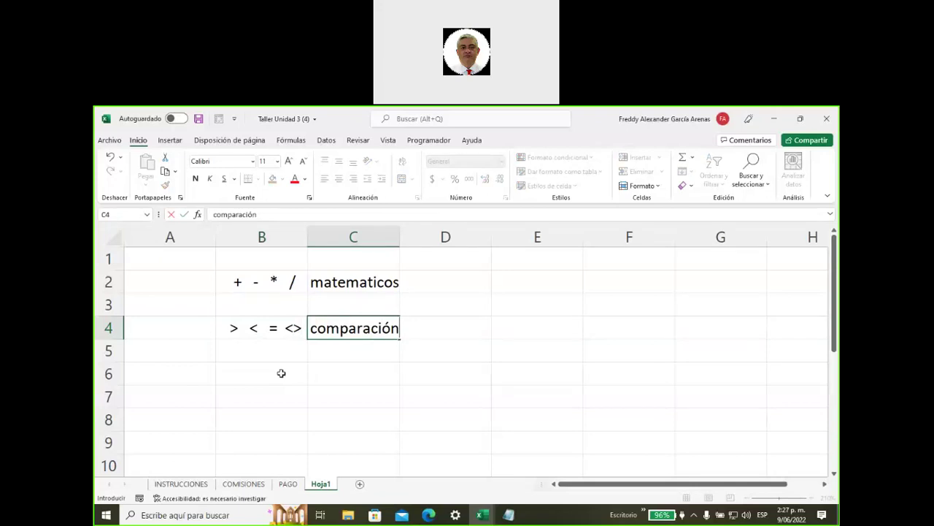
key("Return")
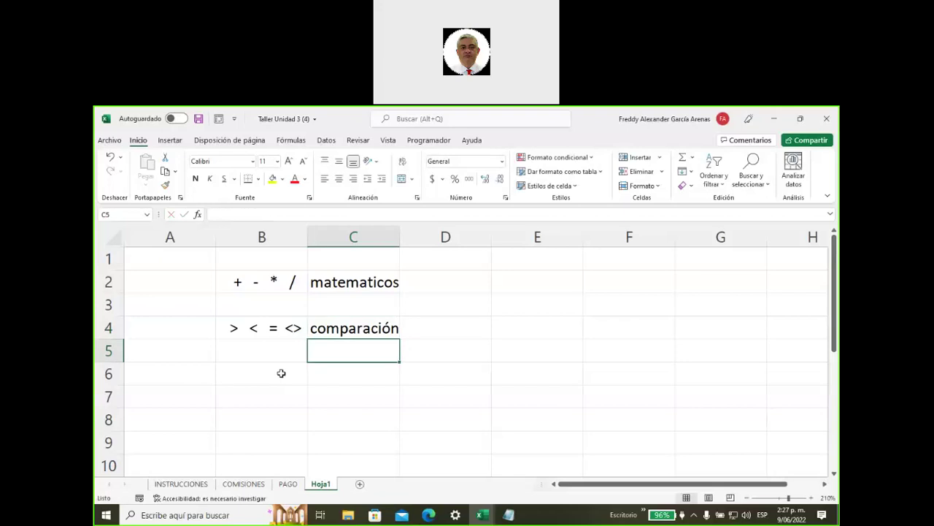
Step: Put the & operator in B6 with the label concatenar in C6
key("Return")
left_click(281, 373)
type("&")
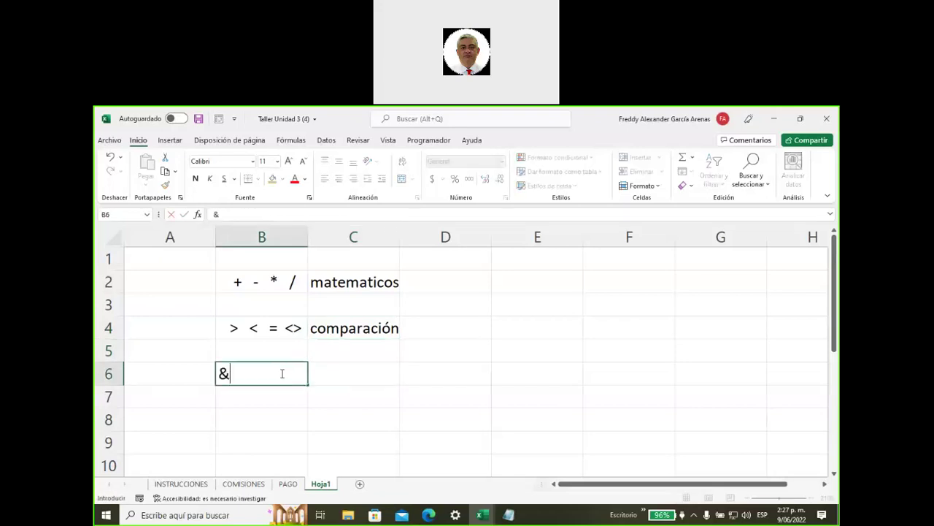
key("Tab")
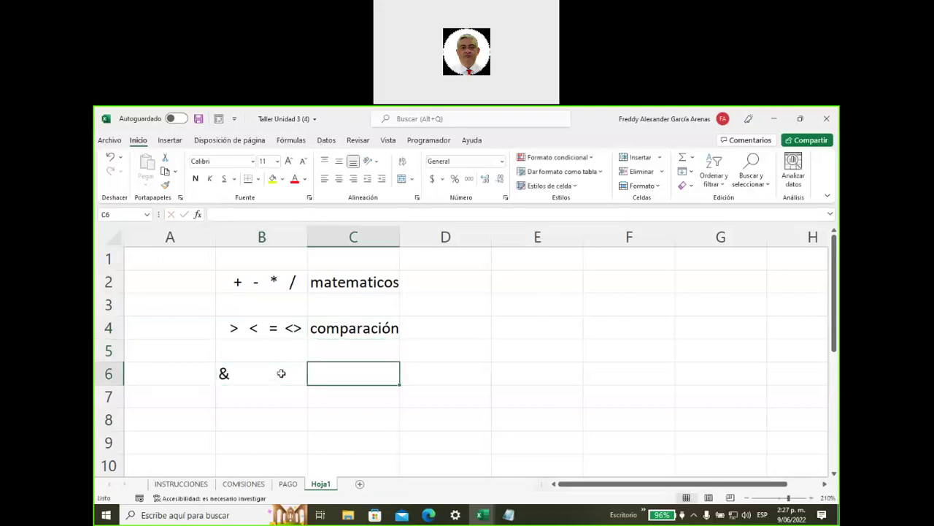
type("concate")
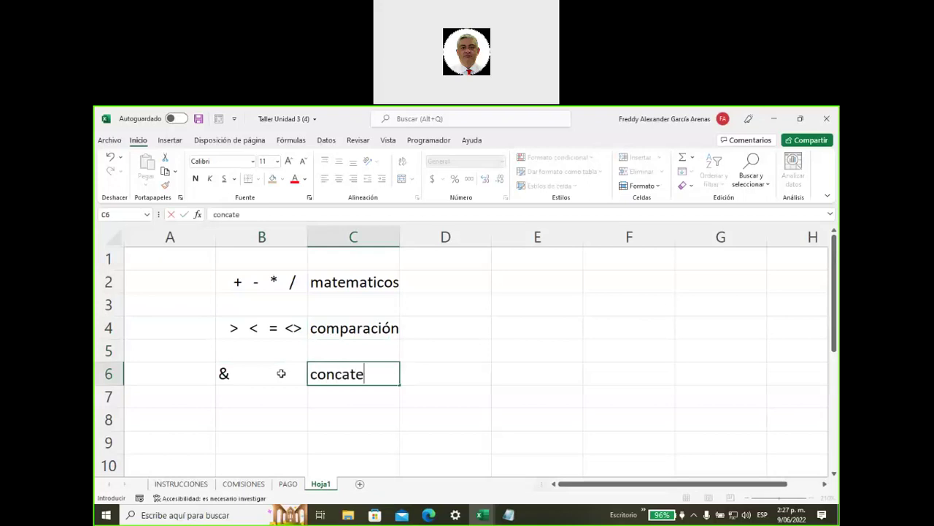
type("nar")
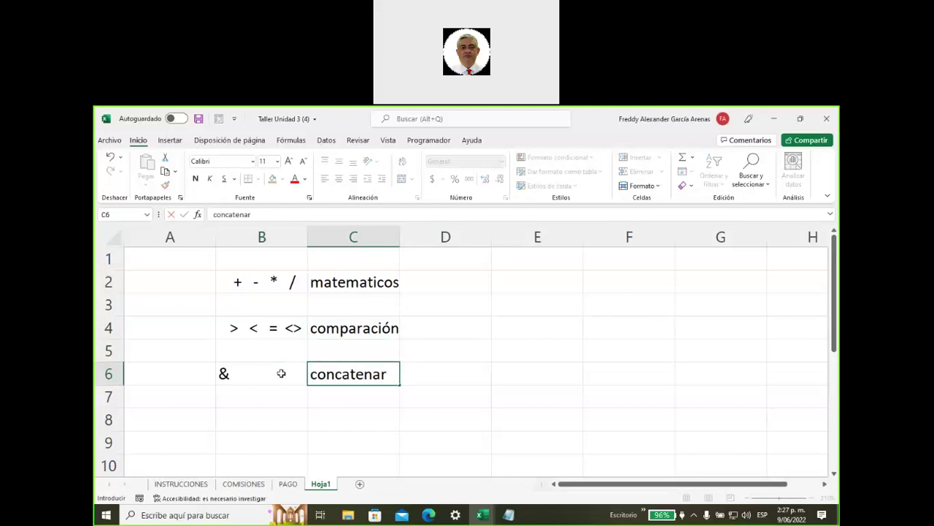
left_click(281, 373)
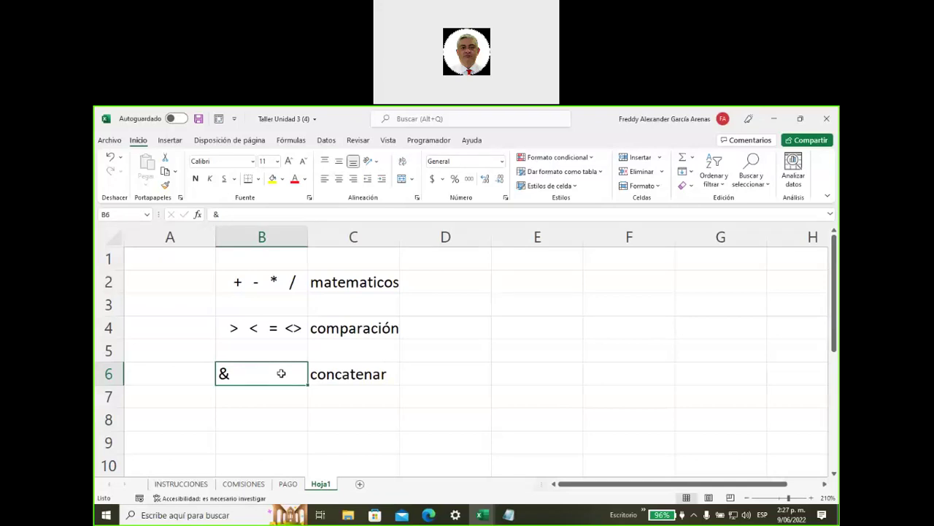
Step: Move the active cell over to E2 for the next entry
key("Right")
key("Right")
key("Right")
key("Right")
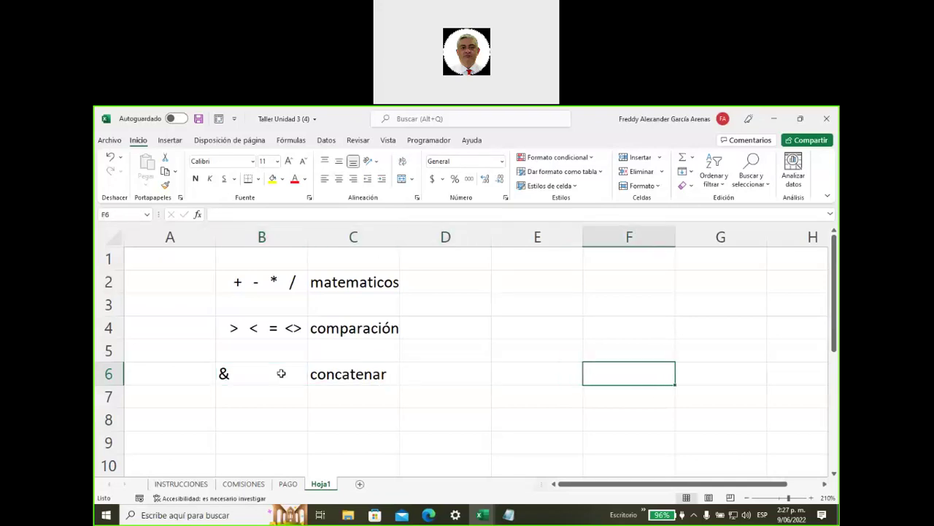
key("Right")
key("Right")
key("Right")
key("Left")
key("Left")
key("Left")
key("Left")
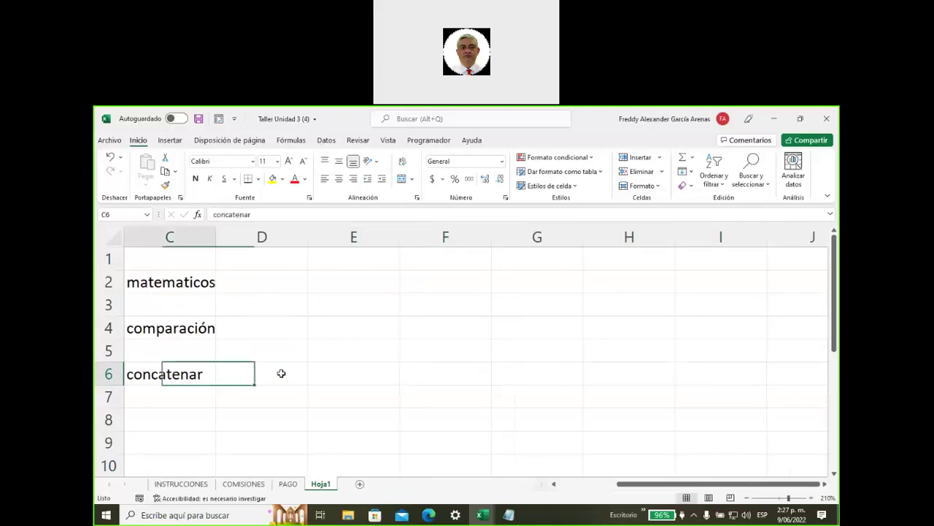
key("Left")
key("Left")
key("Left")
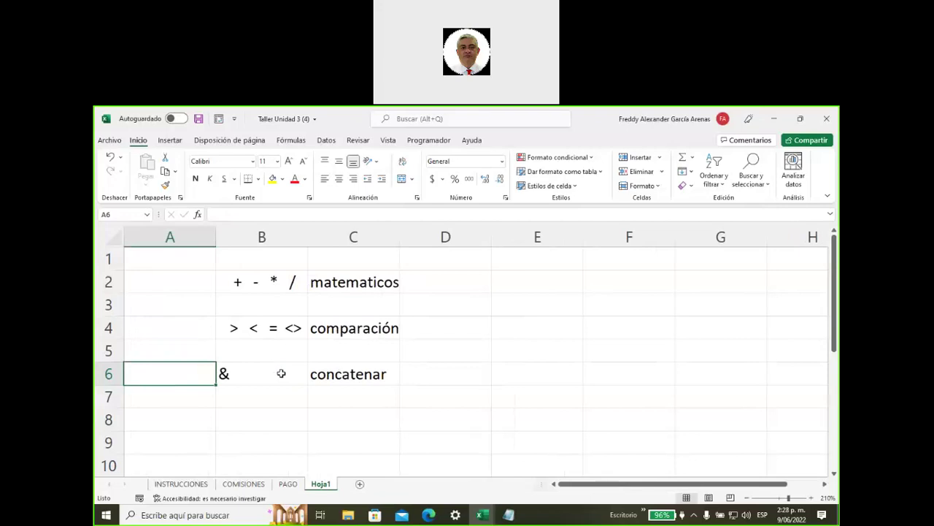
key("Right")
key("Right")
key("Right")
key("Right")
key("Up")
key("Up")
key("Up")
key("Up")
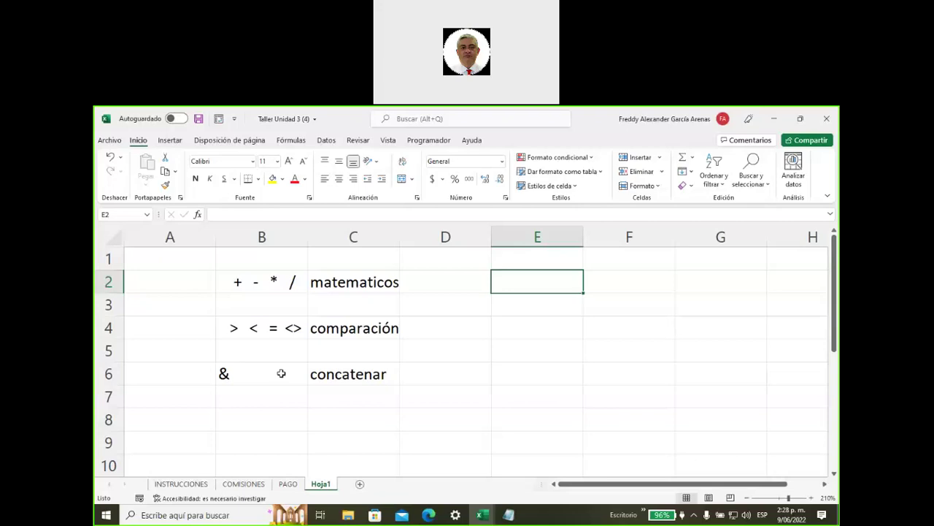
Step: Enter 2+5 as plain text in E2, then start an = entry in E4
type("2+5")
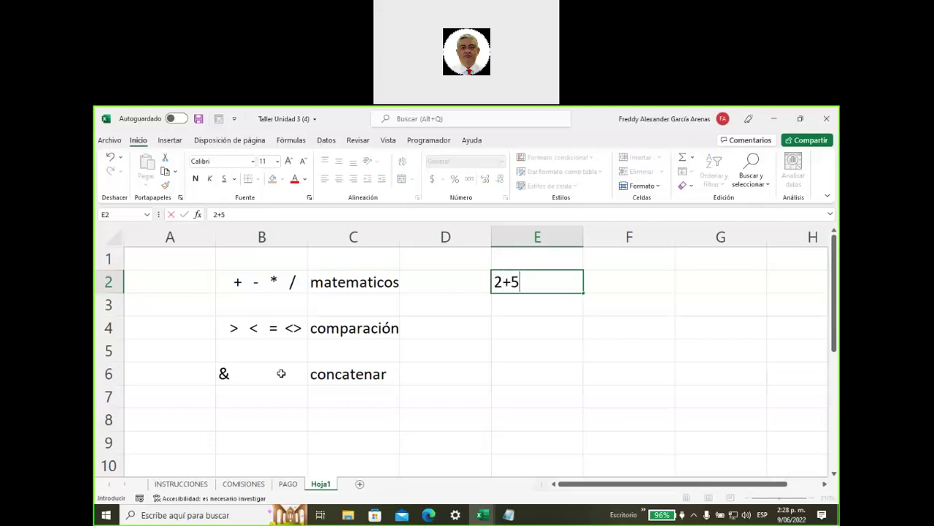
key("Return")
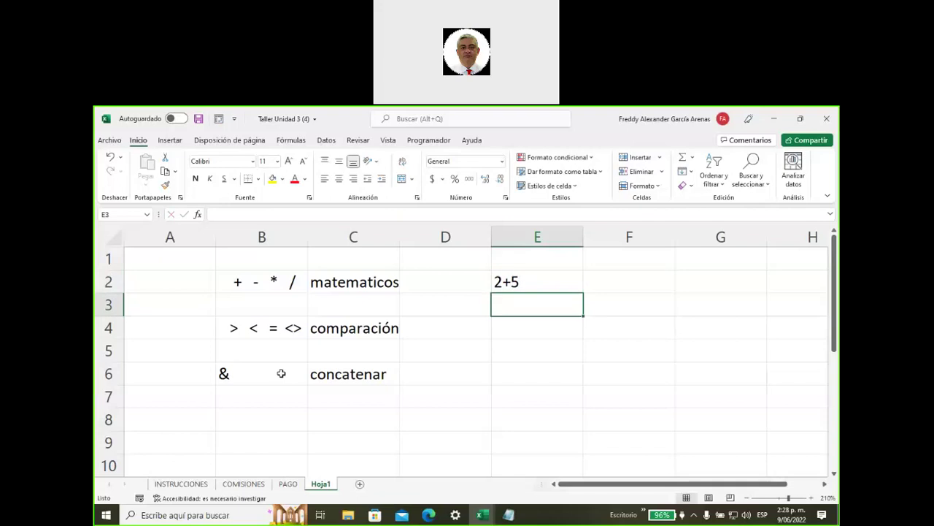
key("Down")
key("Down")
key("Up")
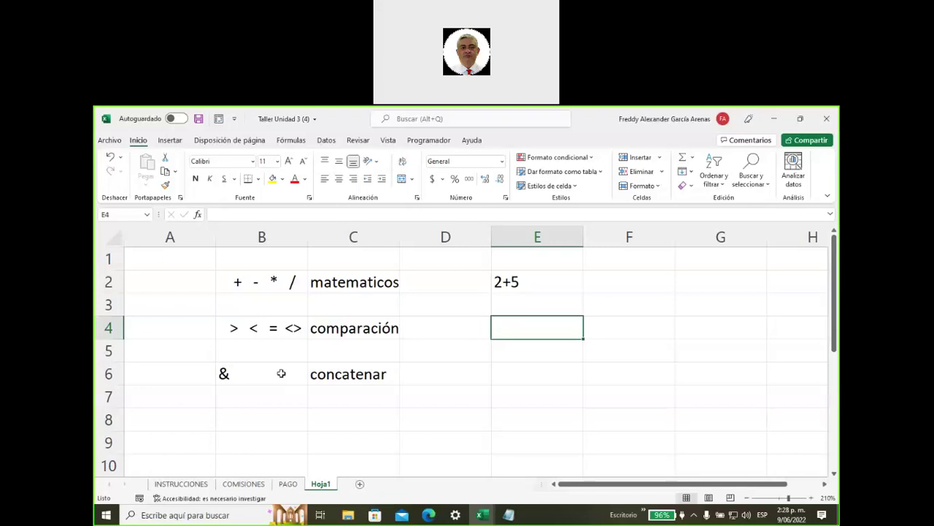
type("=")
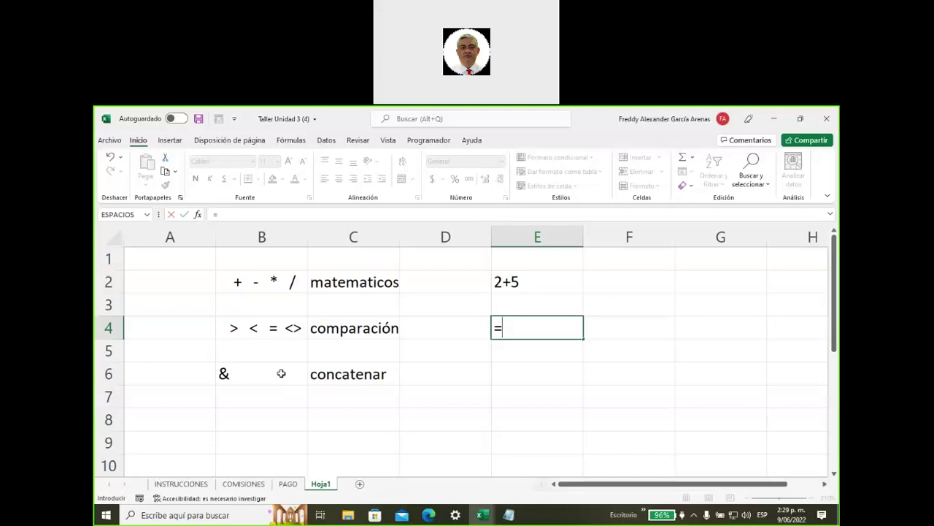
Step: Complete the formula =2+5 in E4 so it shows 7, and fill E4 yellow
type("2+5")
key("Return")
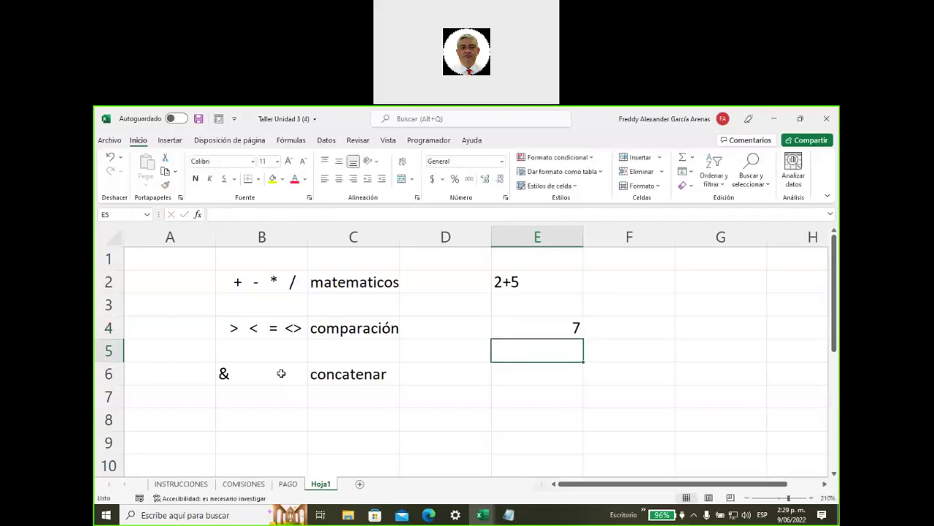
key("Up")
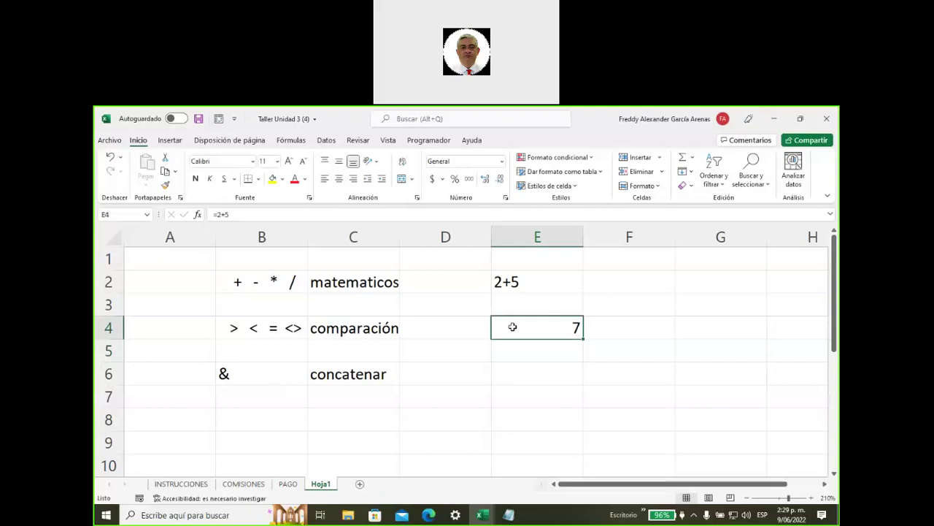
left_click(273, 178)
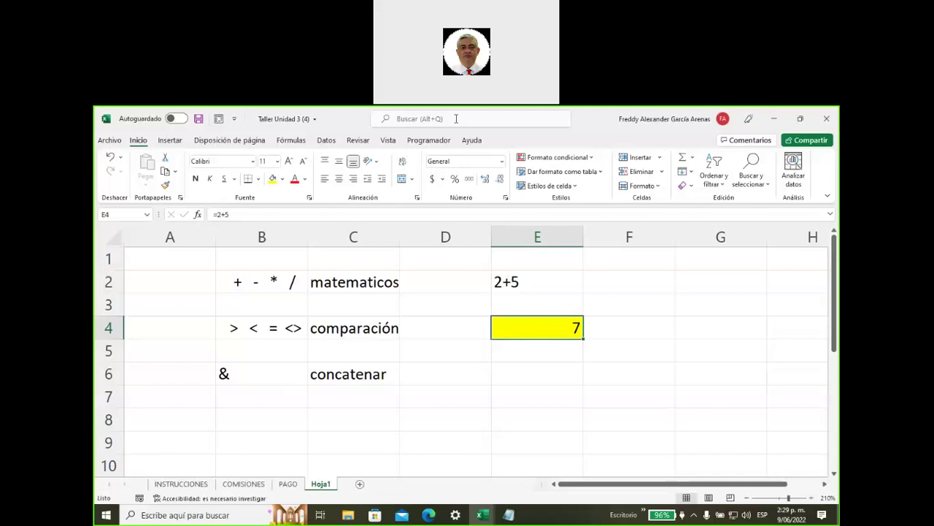
left_click(635, 117)
mouse_move(493, 309)
left_mouse_down()
mouse_move(404, 261)
mouse_move(246, 214)
mouse_move(262, 232)
left_mouse_up()
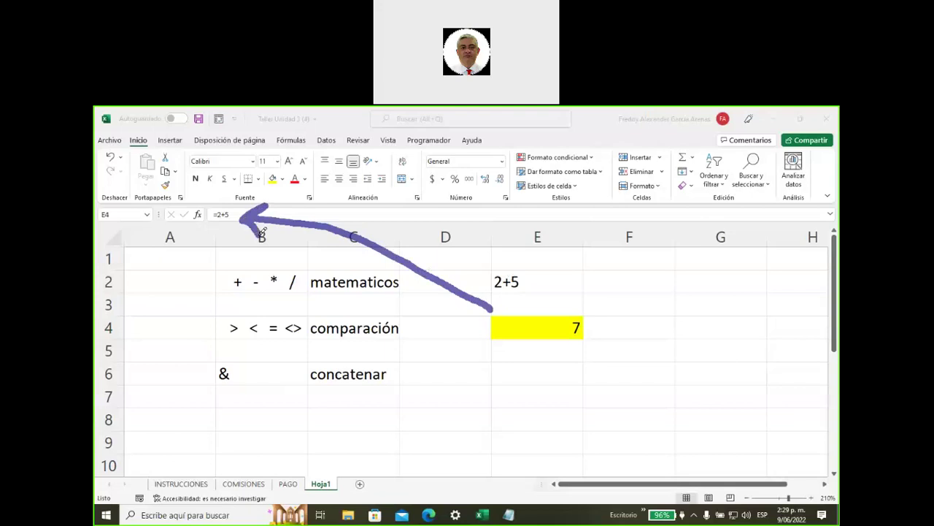
mouse_move(232, 198)
left_mouse_down()
mouse_move(222, 238)
mouse_move(244, 211)
left_mouse_up()
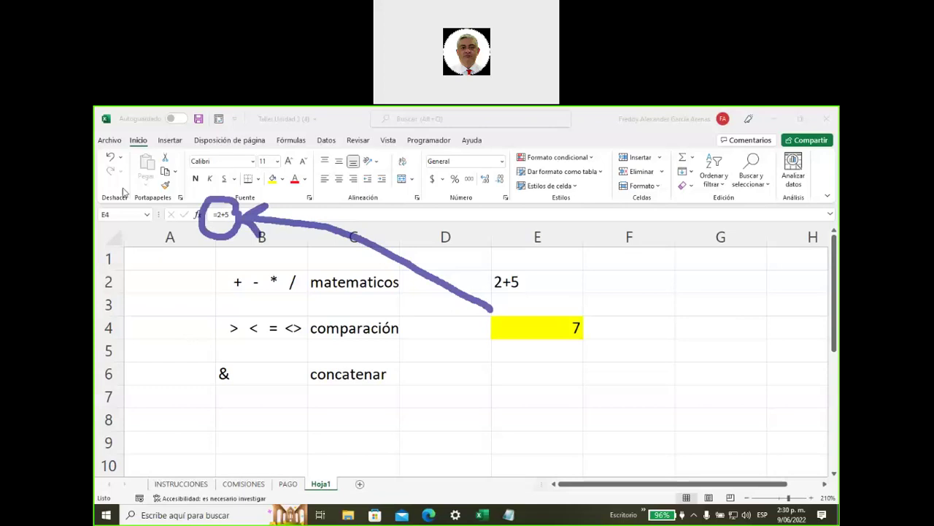
key("Escape")
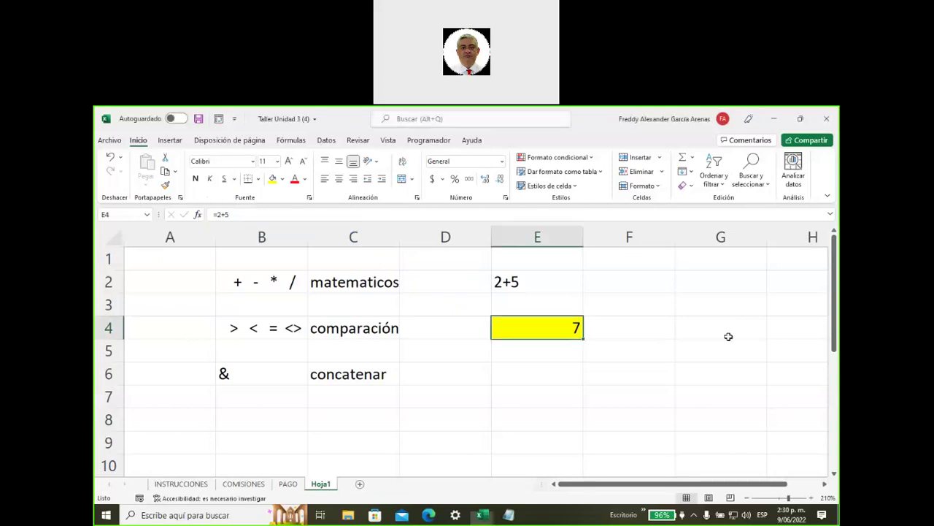
Step: Cancel a stray entry and type =2*5 into cell E6
left_click(547, 374)
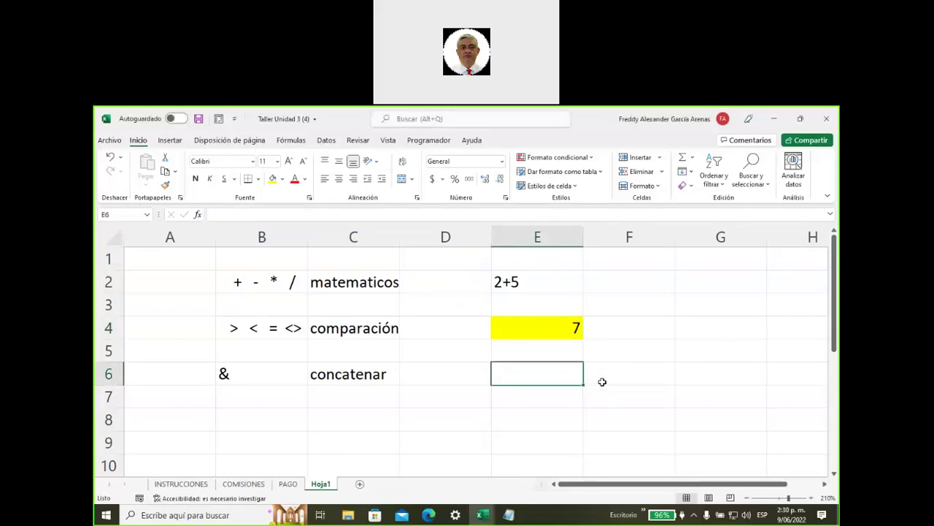
type("+")
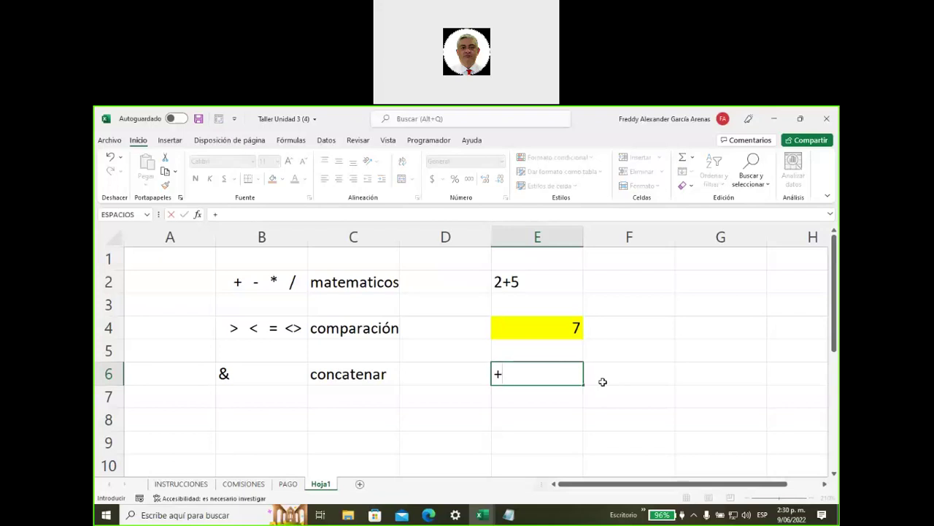
key("Escape")
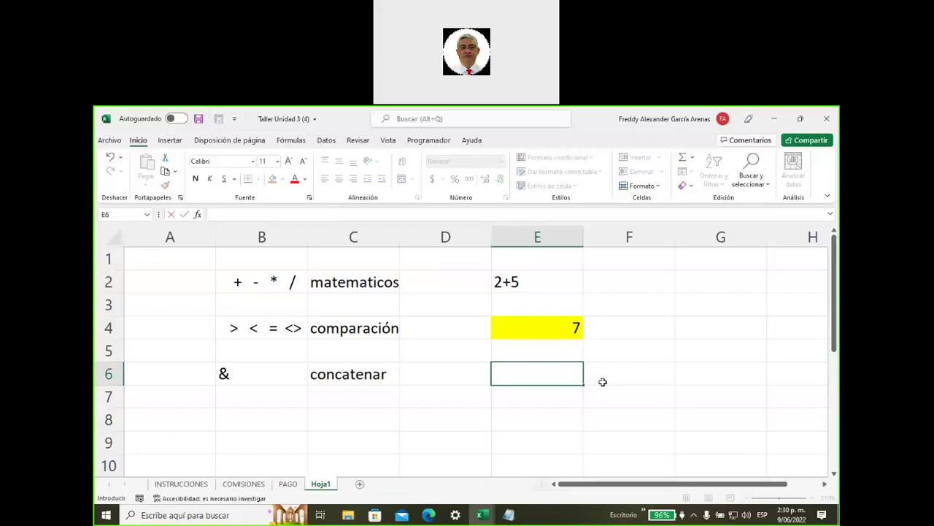
type("=")
type("2")
type("*5")
key("Return")
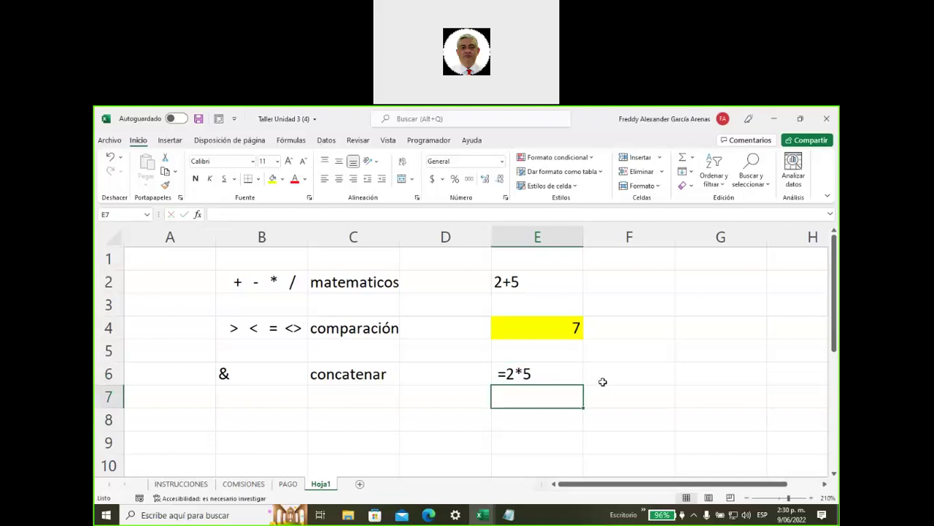
key("Up")
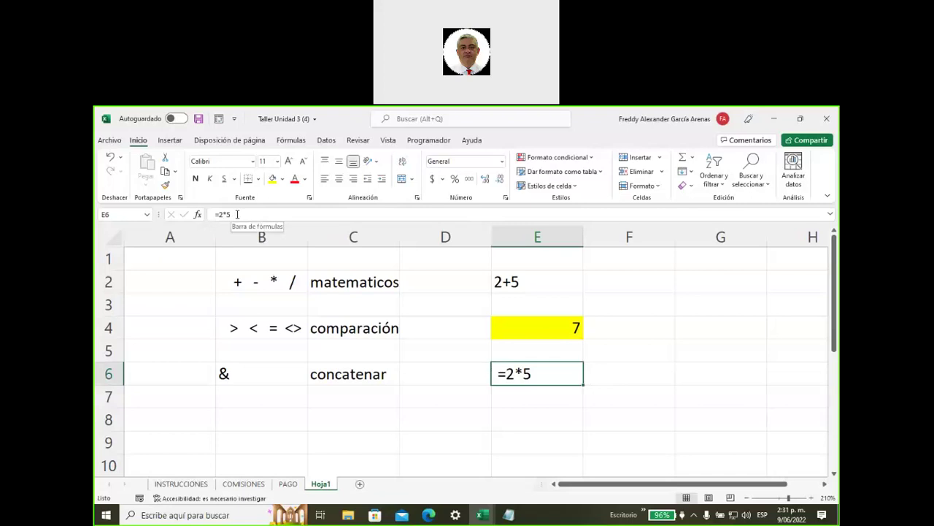
Step: Remove the leading space before =2*5 in E6 so it calculates 10
left_click_drag(237, 214, 202, 216)
left_click(237, 214)
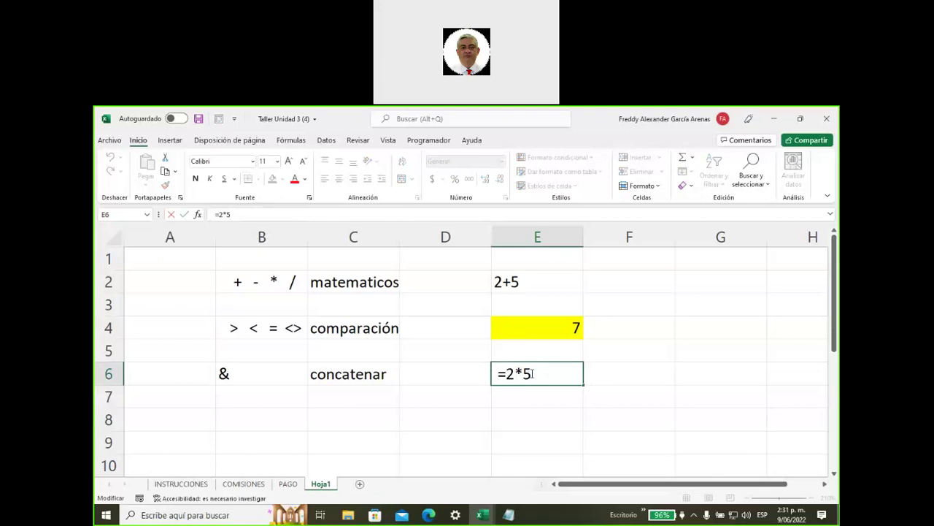
key("F2")
double_click(536, 375)
left_click(248, 215)
left_click_drag(233, 215, 214, 215)
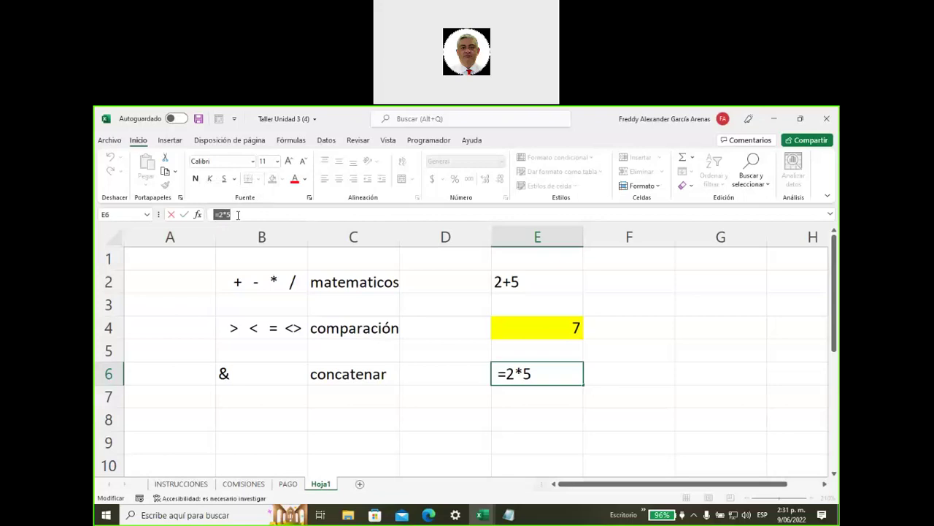
left_click(216, 215)
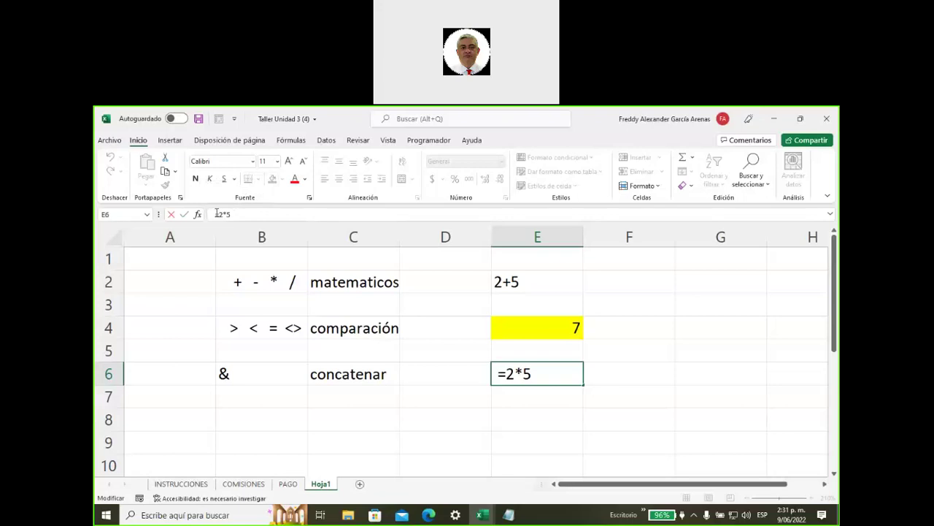
key("Delete")
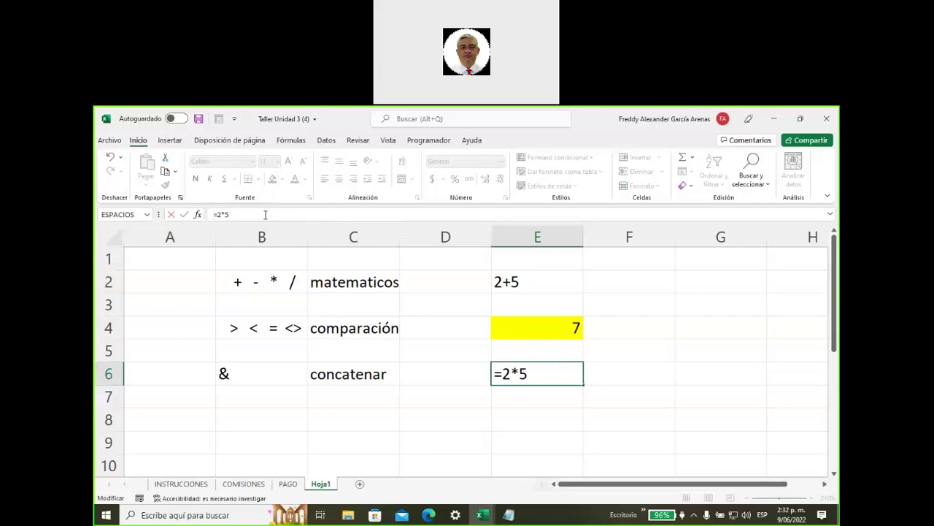
key("Return")
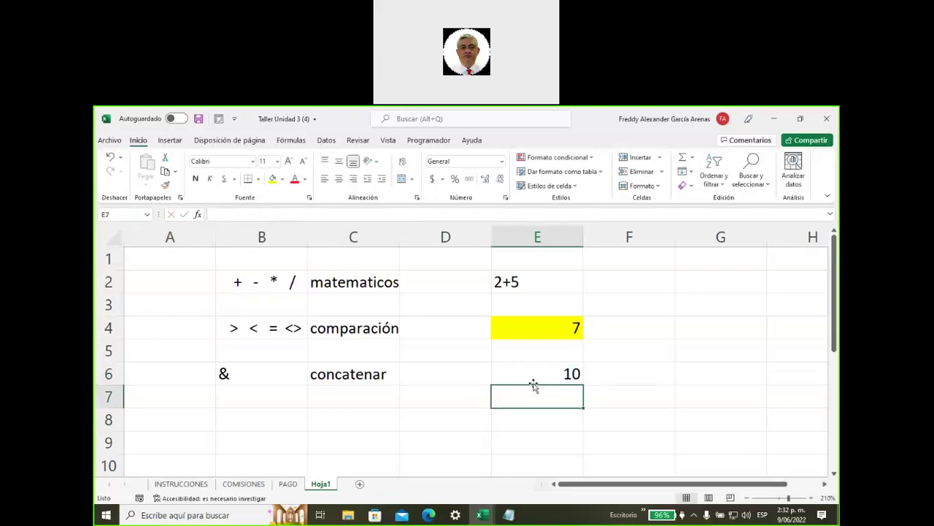
left_click(534, 374)
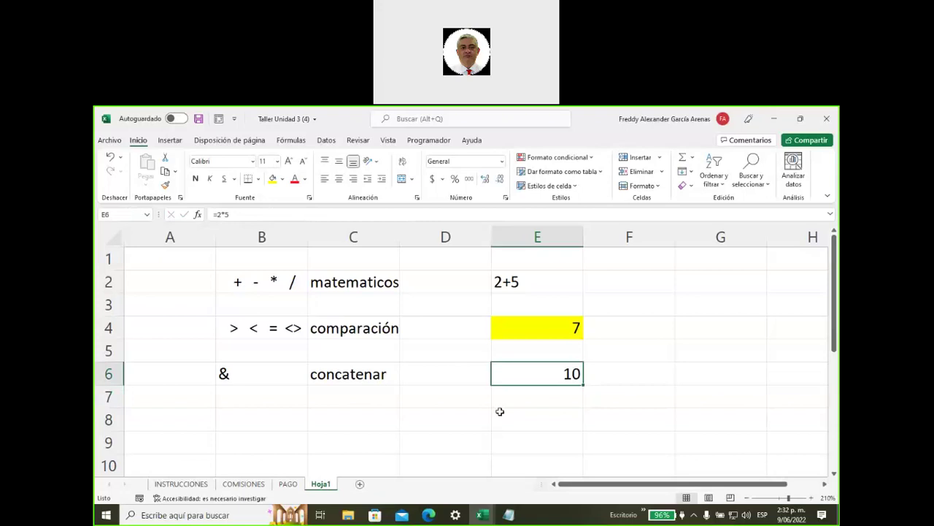
Step: Enter +2+2 in E8 so it calculates 4
left_click(522, 411)
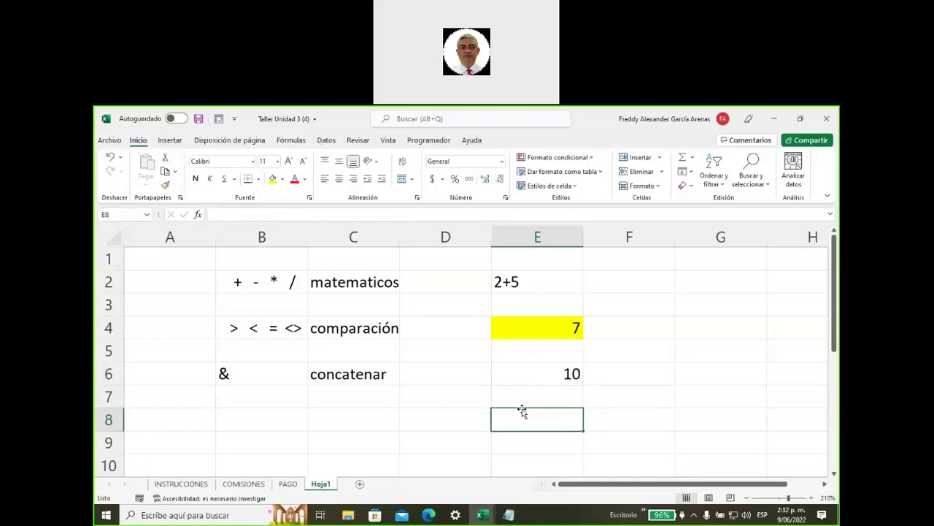
type("+")
type("2+2")
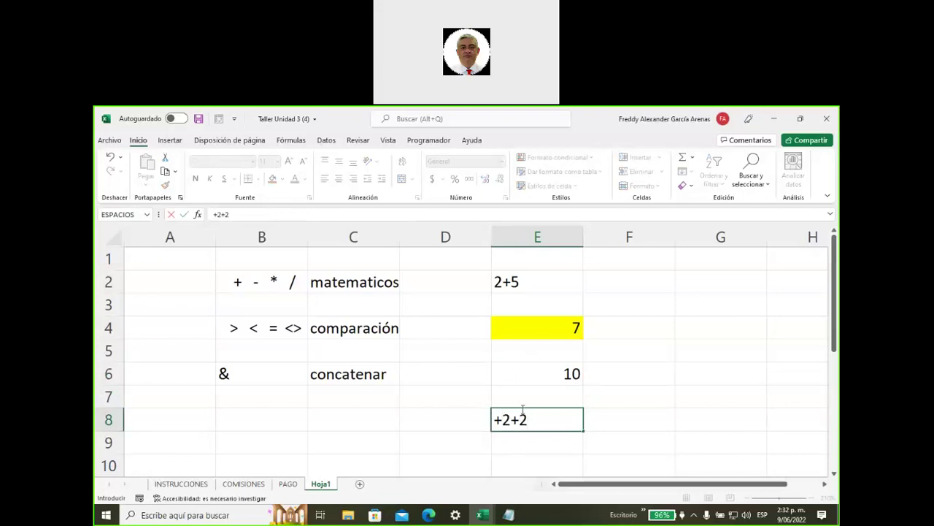
key("Return")
left_click(522, 411)
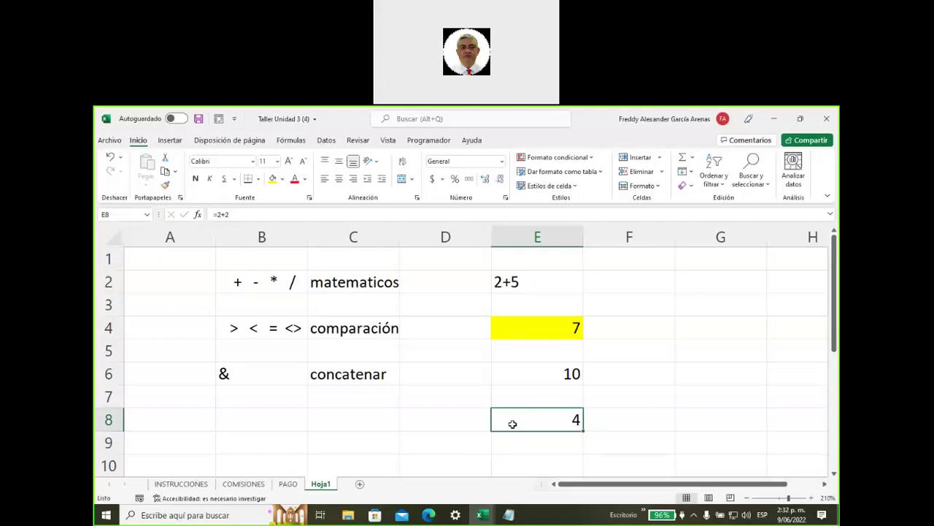
type("+2+2")
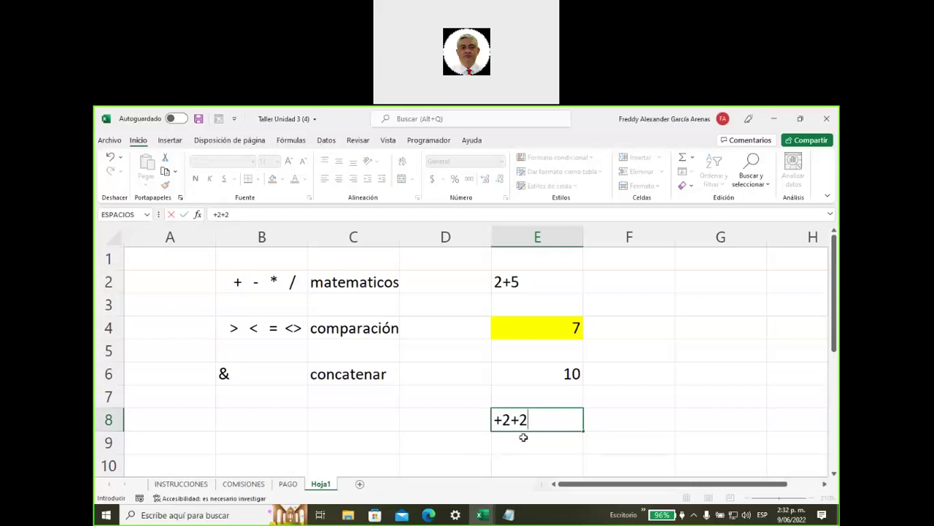
key("Return")
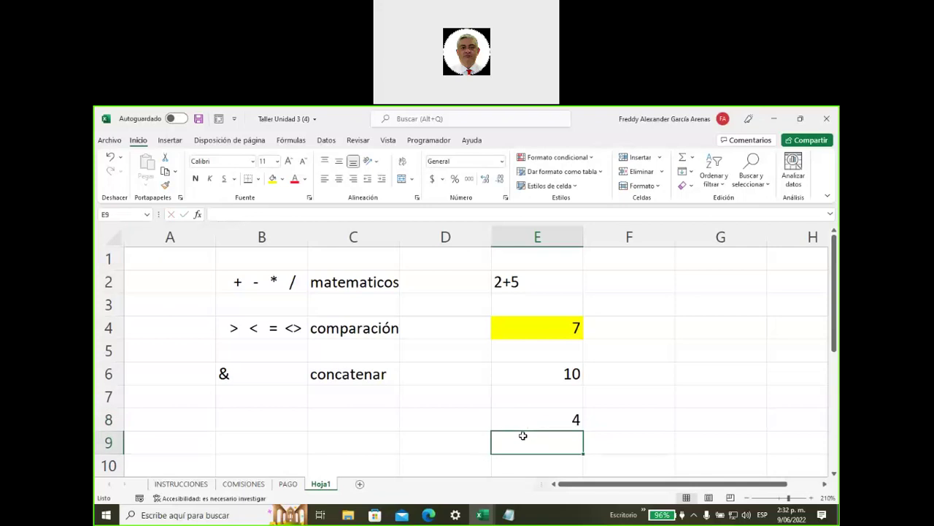
left_click(529, 421)
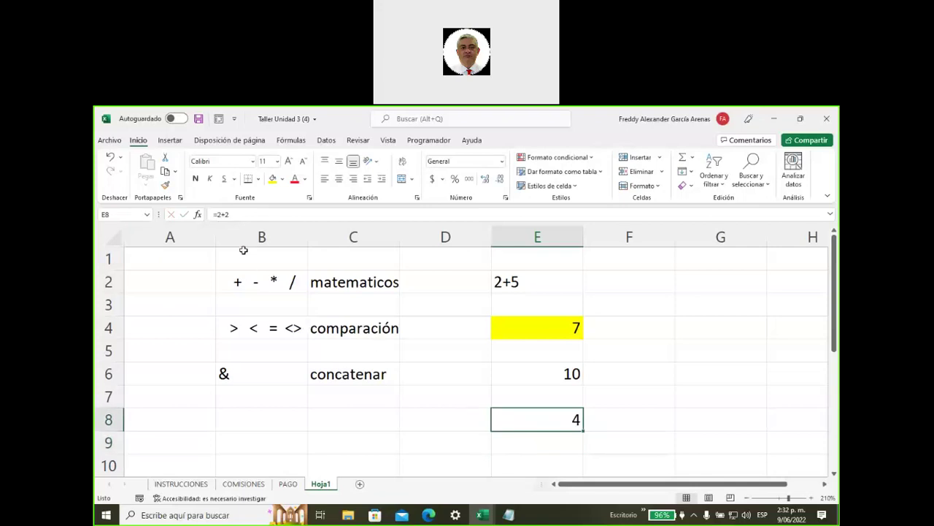
Step: Compare the formulas in E8, E6 and E4 in the formula bar
left_click(238, 214)
left_click_drag(217, 214, 206, 214)
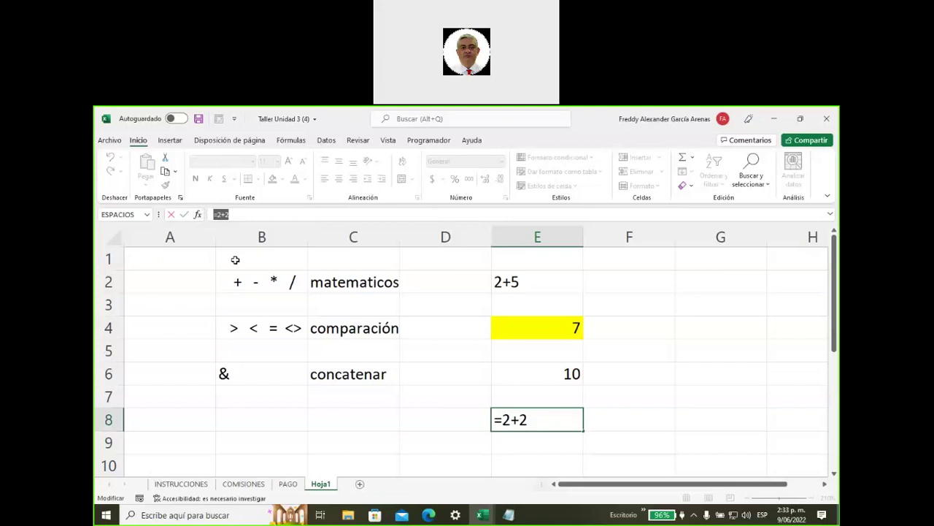
key("Return")
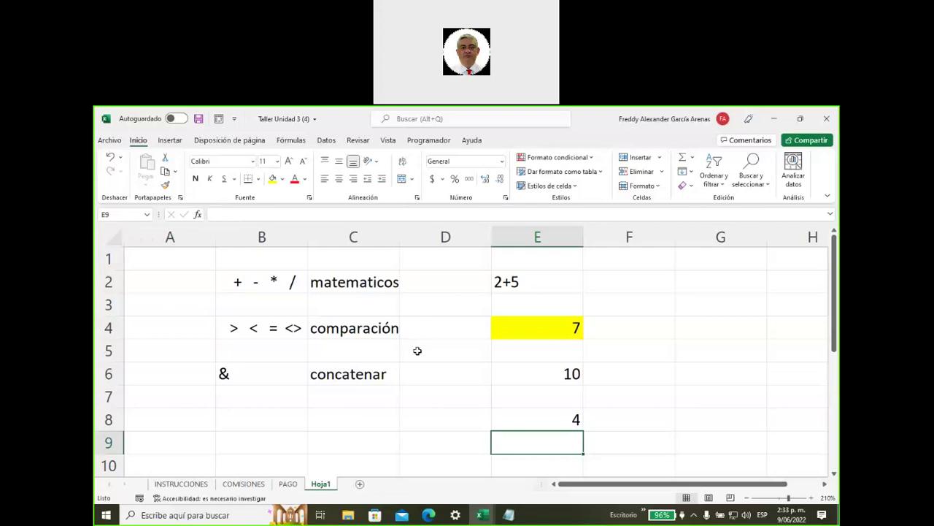
left_click_drag(531, 325, 534, 420)
left_click(533, 367)
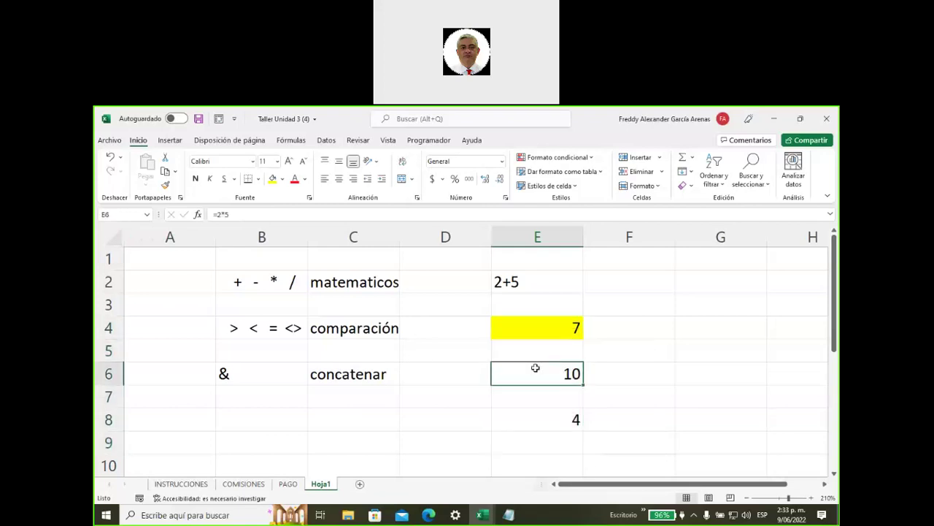
left_click(531, 329)
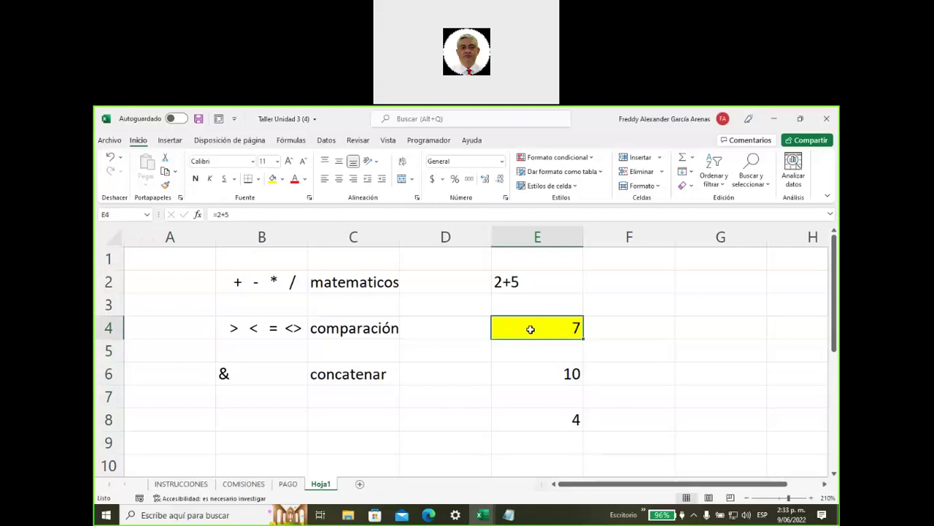
left_click(536, 416)
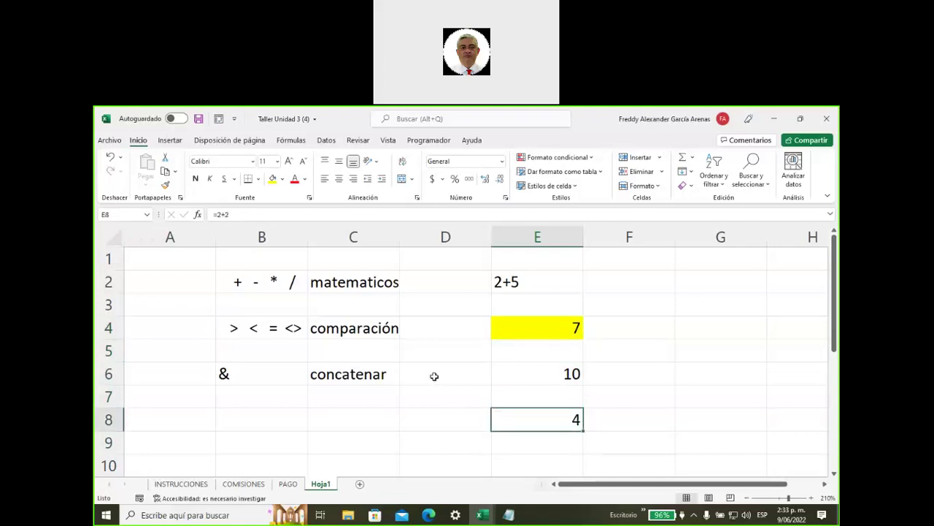
Step: Fill B10 light green and D10 light blue
scroll(433, 376, "down", 2)
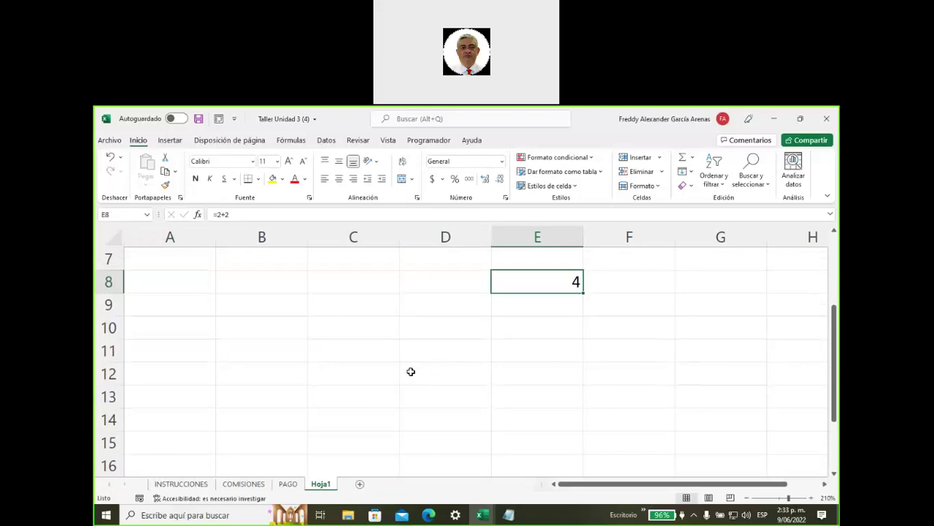
left_click(250, 324)
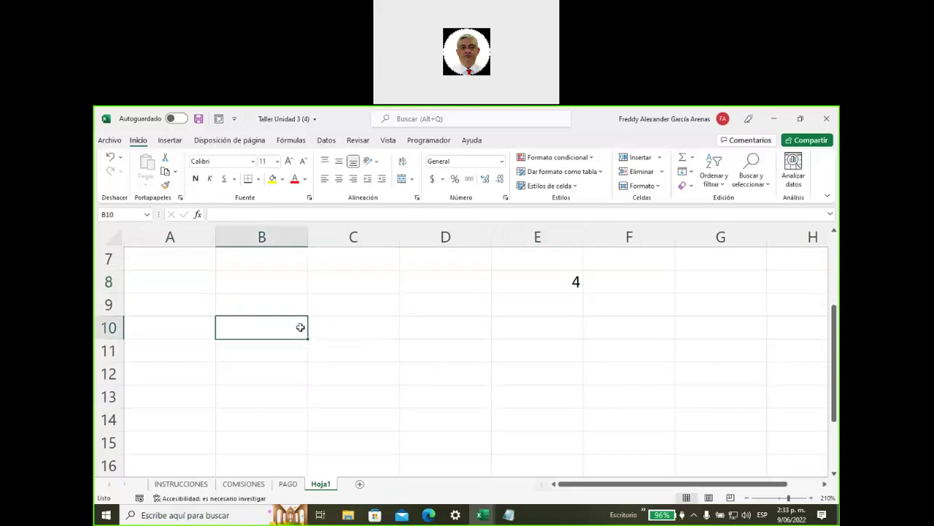
left_click(283, 179)
left_click(312, 284)
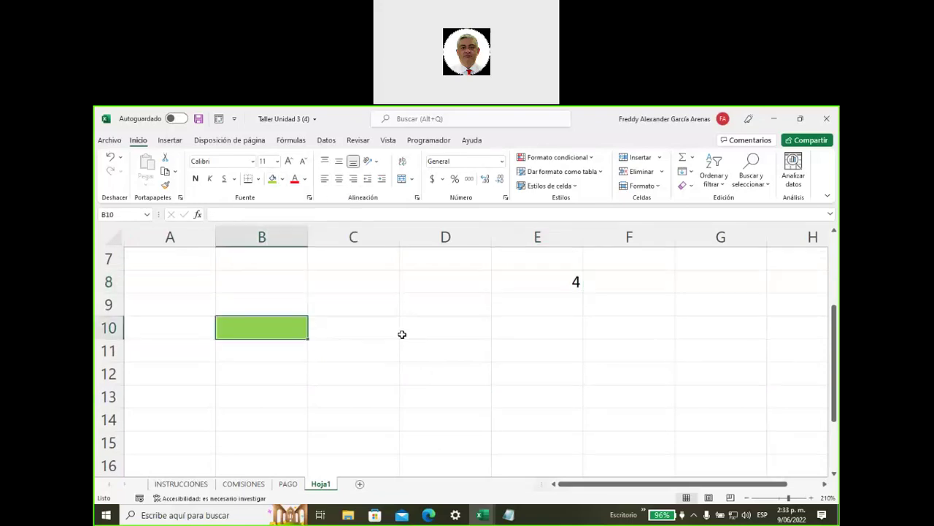
left_click(424, 326)
left_click(282, 179)
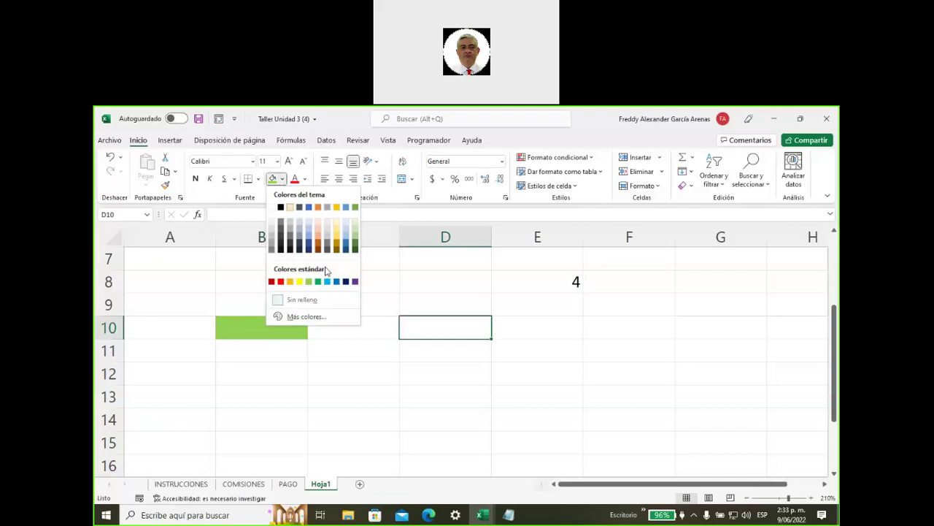
left_click(329, 281)
left_click(409, 395)
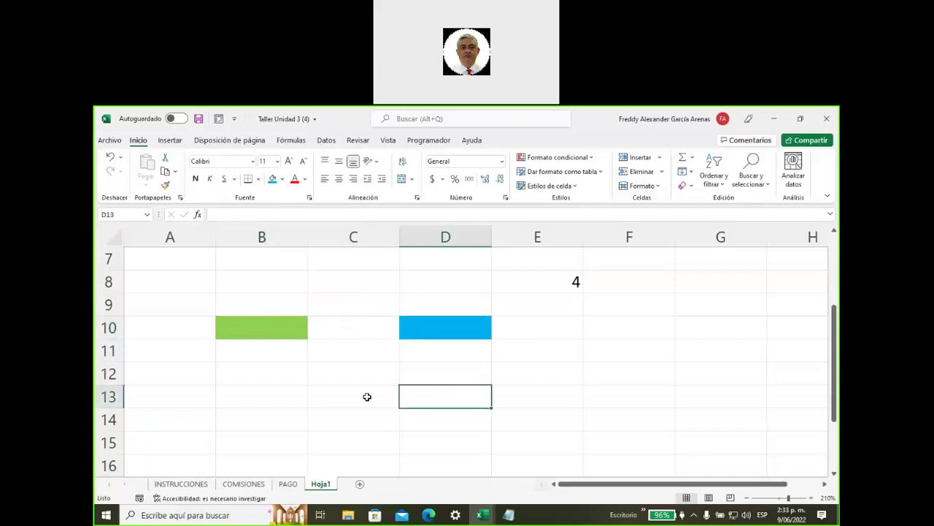
left_click(284, 329)
left_click(429, 336)
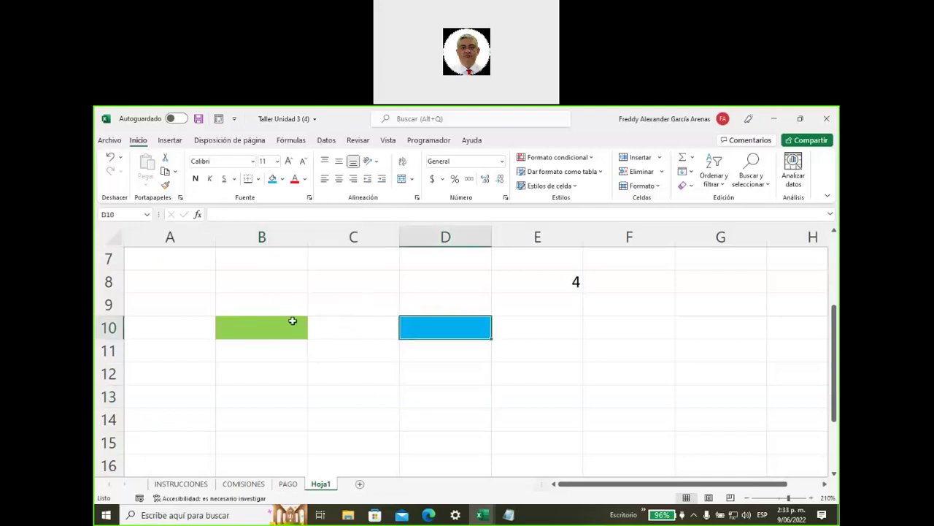
left_click(287, 324)
left_click(427, 329)
Step: Fill C12 with a light gold theme colour, then select B12
left_click(349, 378)
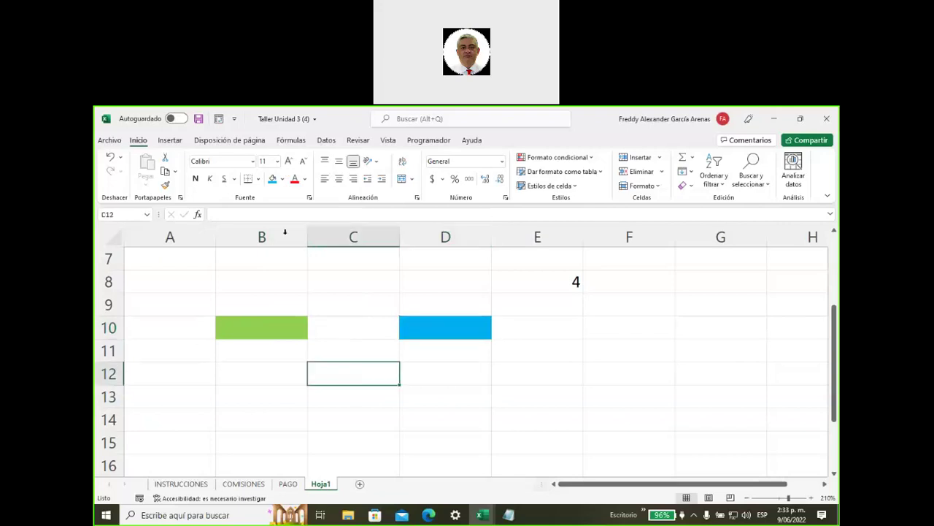
left_click(284, 179)
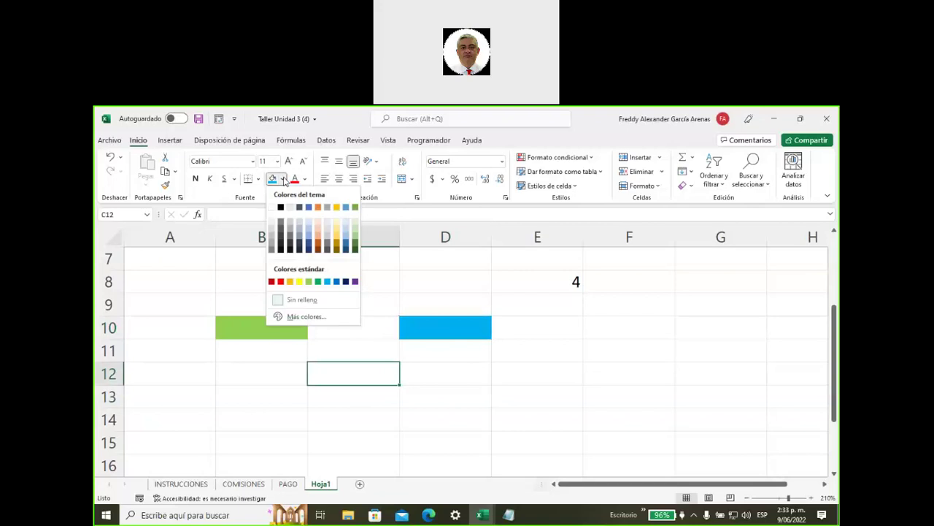
left_click(337, 232)
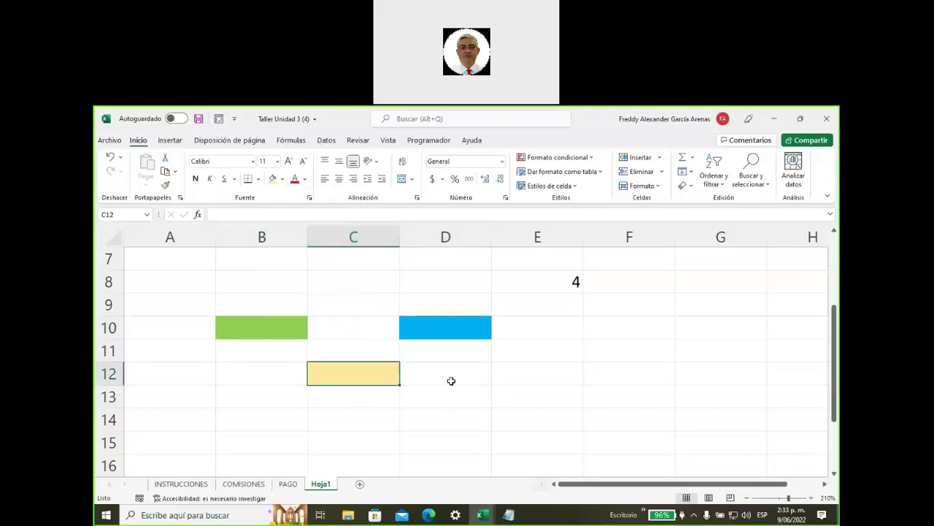
left_click(424, 377)
left_click(360, 374)
left_click(257, 374)
Step: Type the label respuesta in B12
type("respuesta")
scroll(399, 386, "down", 1)
left_click(387, 369)
scroll(422, 405, "up", 3)
scroll(419, 409, "down", 1)
scroll(409, 394, "down", 1)
Step: Label B9 and D9 dato, then begin a formula with = in C12
left_click(262, 305)
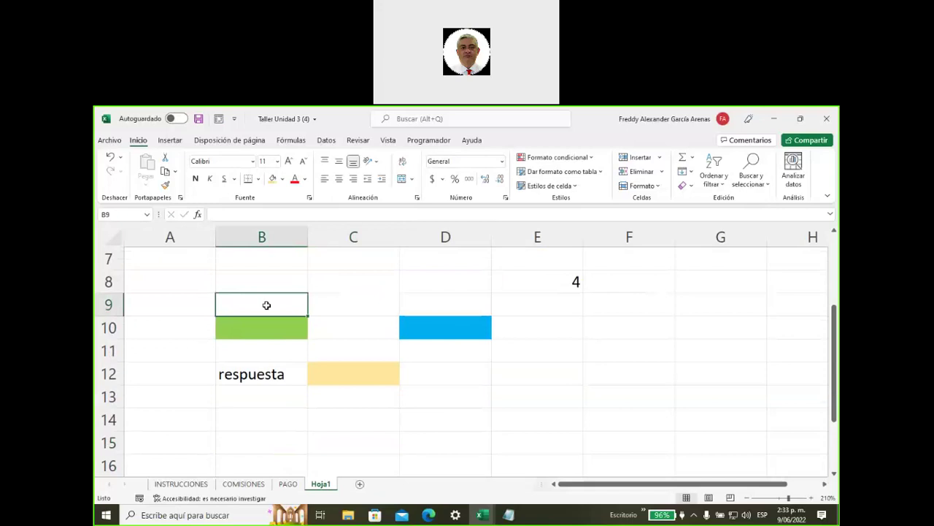
type("dato")
left_click(440, 311)
type("dato")
left_click(472, 400)
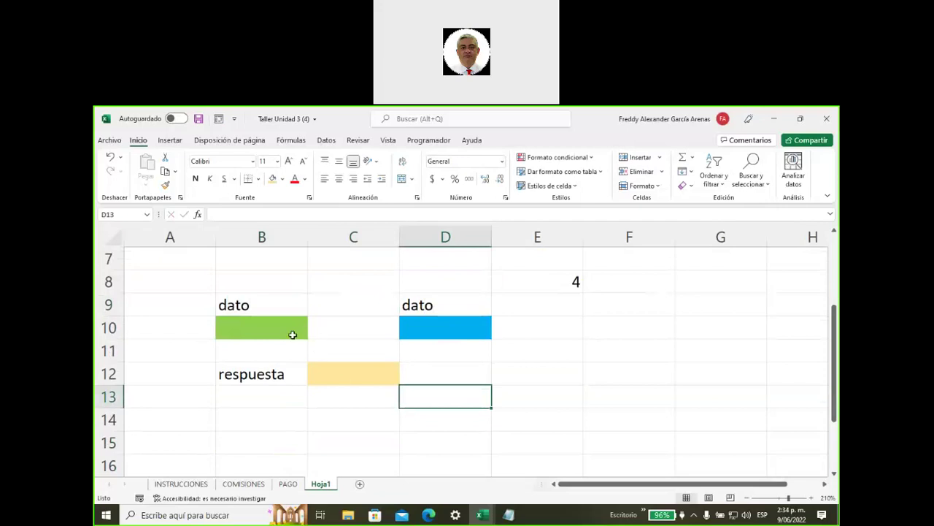
left_click(343, 375)
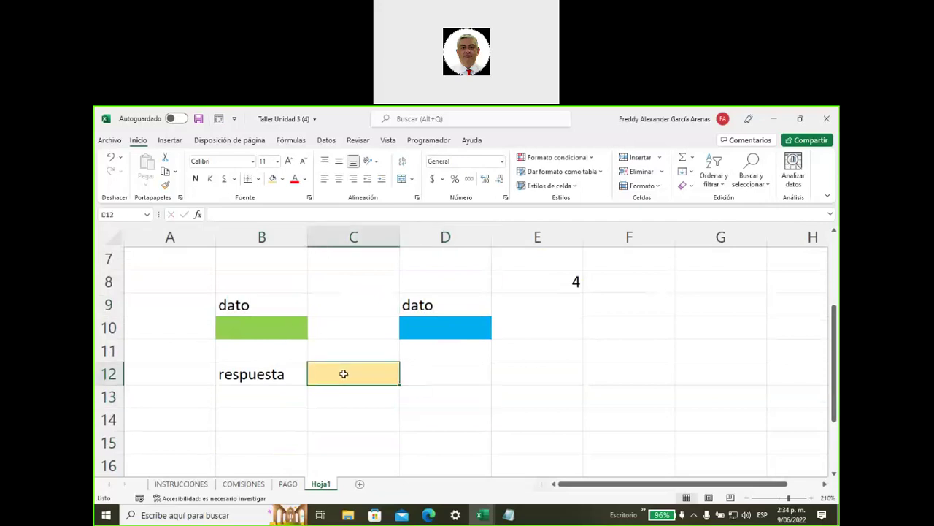
type("=")
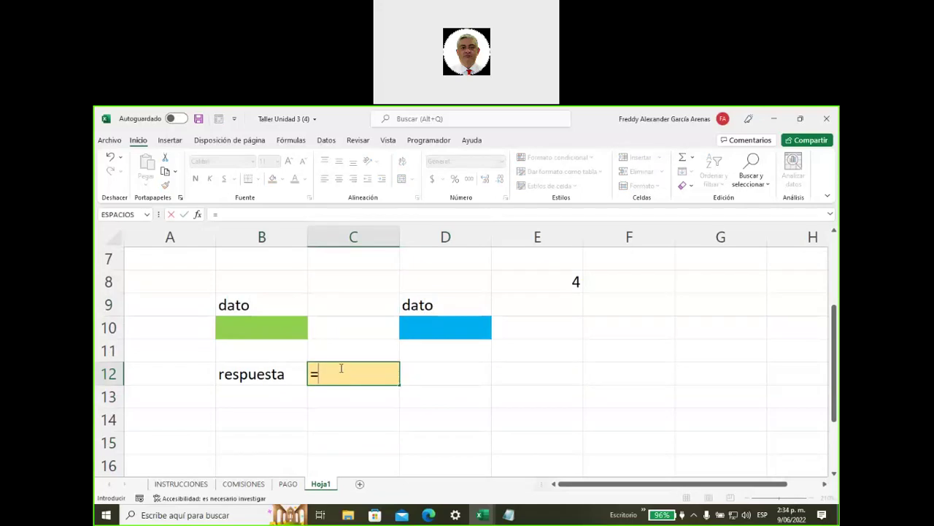
Step: Enter =B10*D10 in C12, which shows 0 while B10 and D10 are empty
left_click(265, 328)
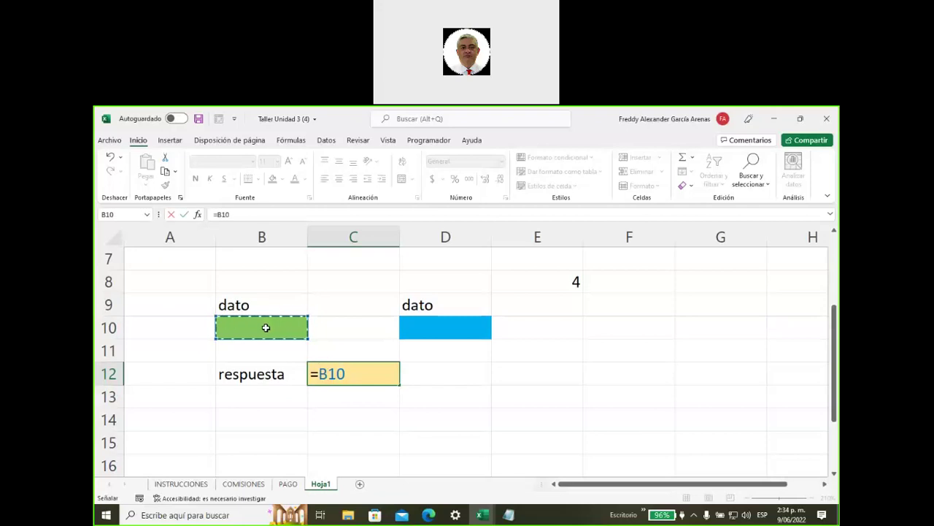
type("*")
left_click(430, 327)
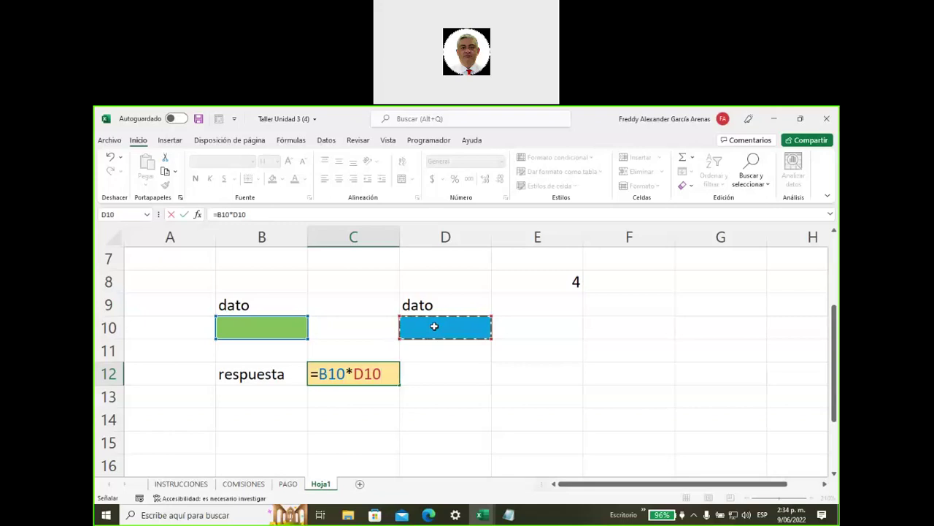
key("Return")
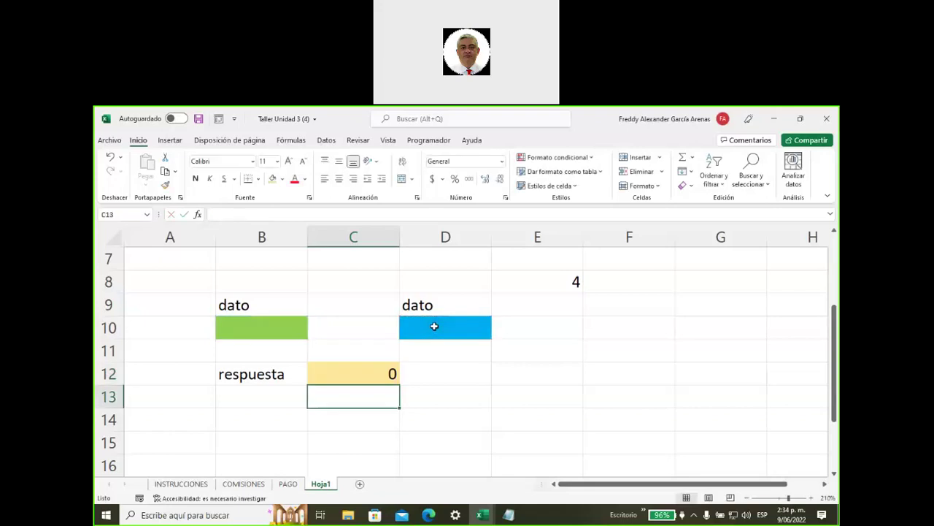
Step: Put 5 in B10 and 7 in D10 so C12 shows 35
left_click(360, 370)
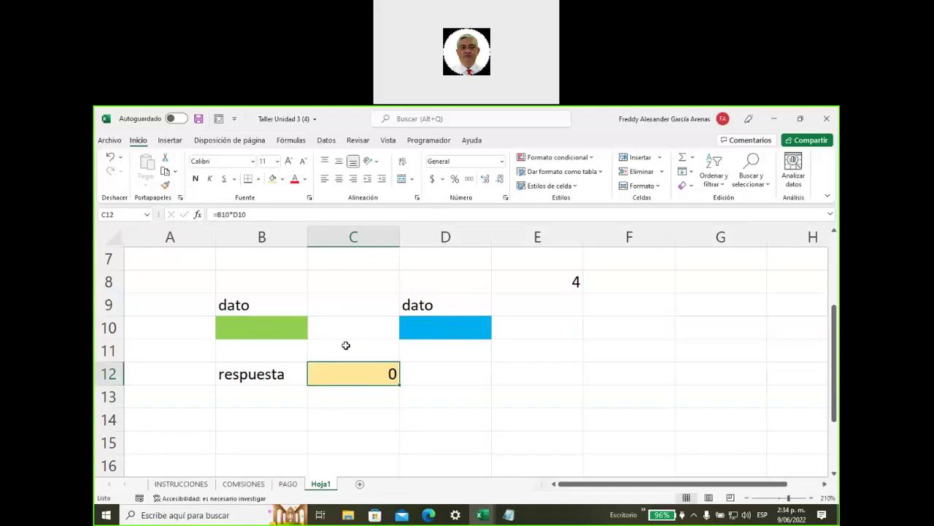
left_click(280, 332)
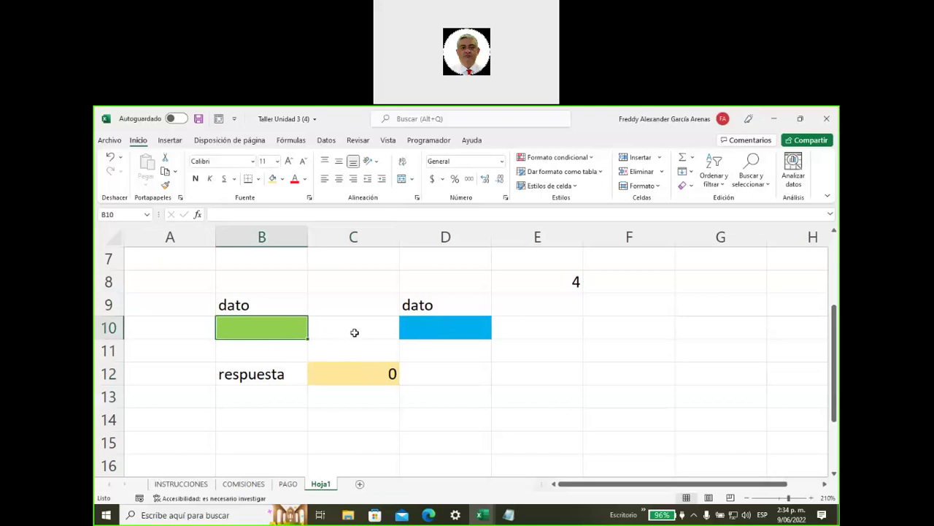
type("5")
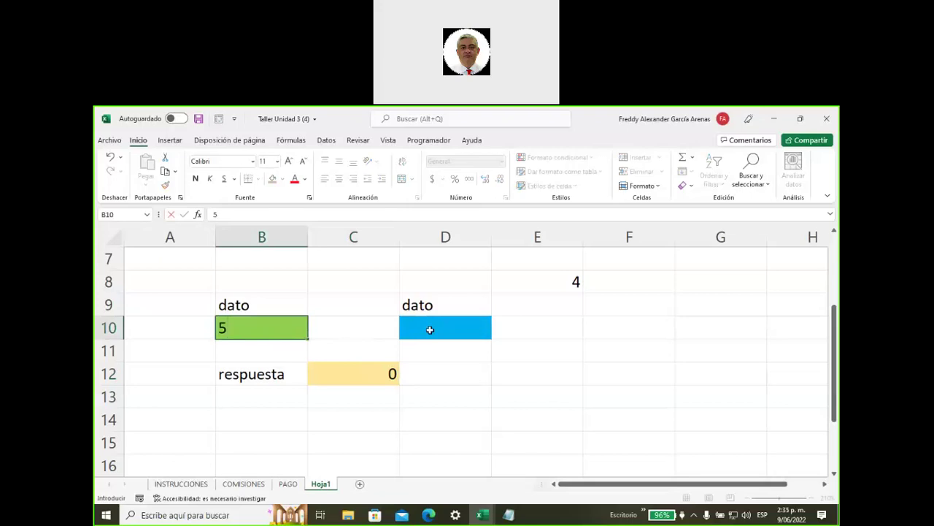
left_click(428, 328)
type("7")
left_click(451, 394)
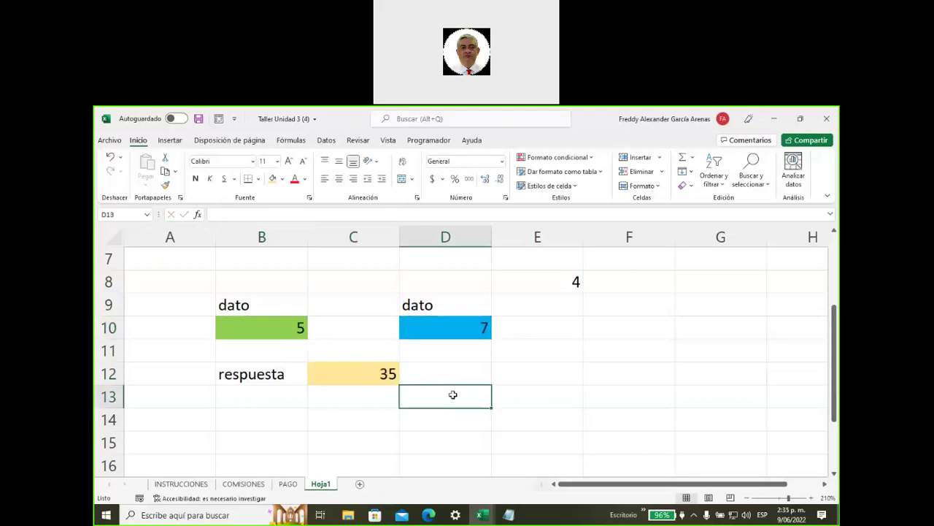
left_click(307, 332)
left_click(438, 328)
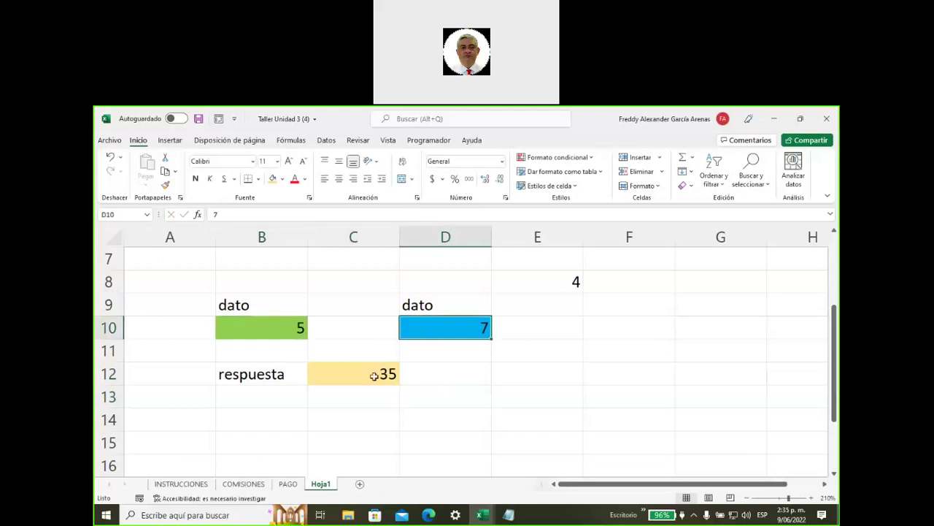
left_click(371, 377)
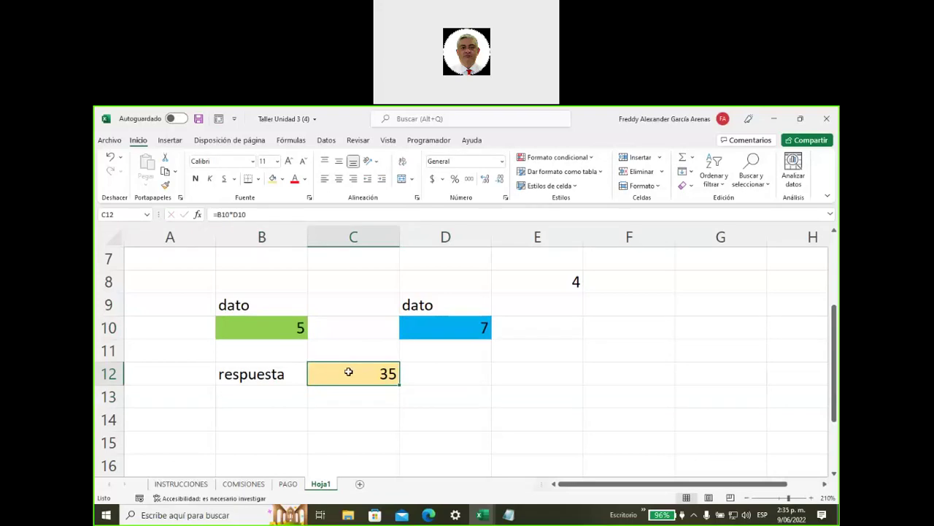
Step: Change B10 to 8 so C12 recalculates to 56
left_click(265, 328)
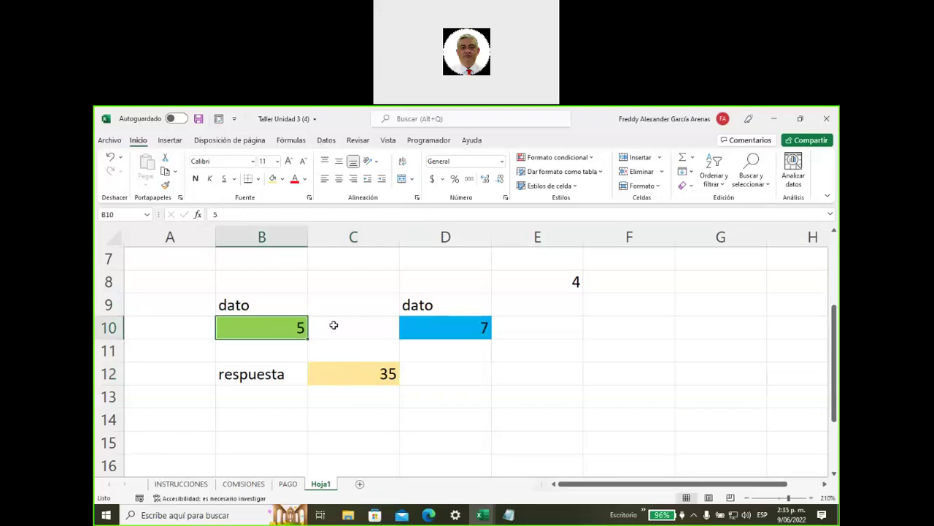
type("8")
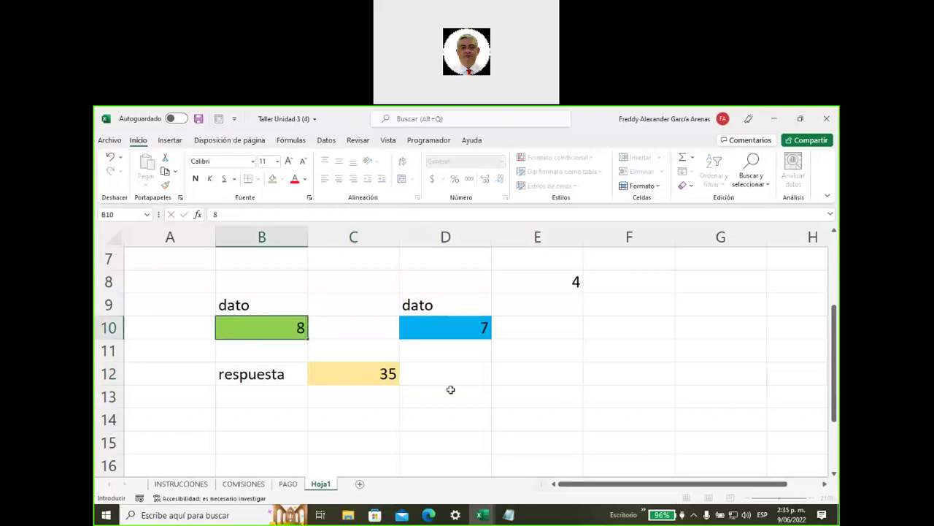
left_click(449, 389)
left_click(288, 327)
left_click(413, 329)
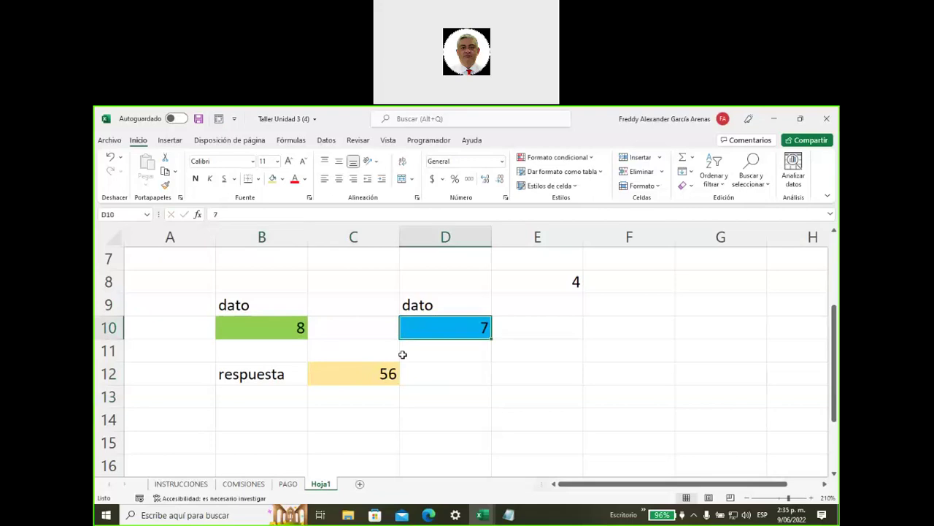
left_click(368, 378)
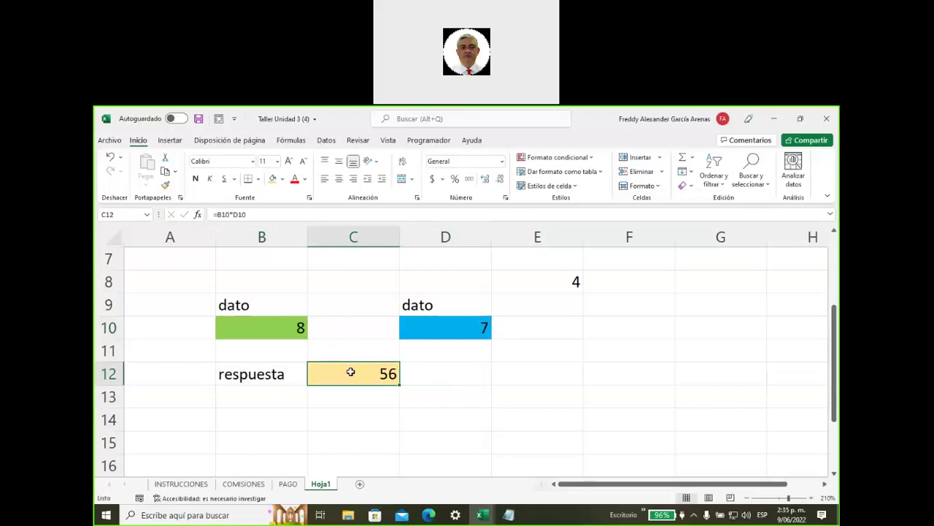
left_click(266, 329)
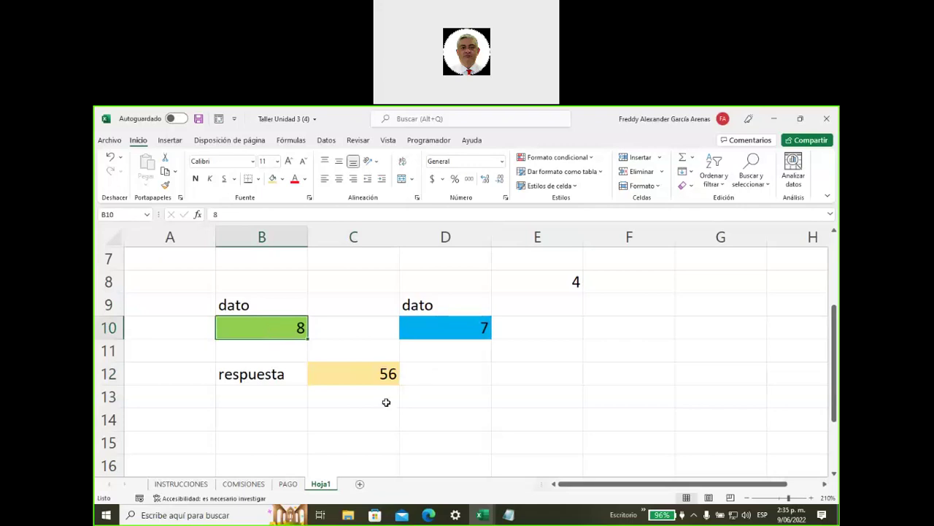
left_click(341, 420)
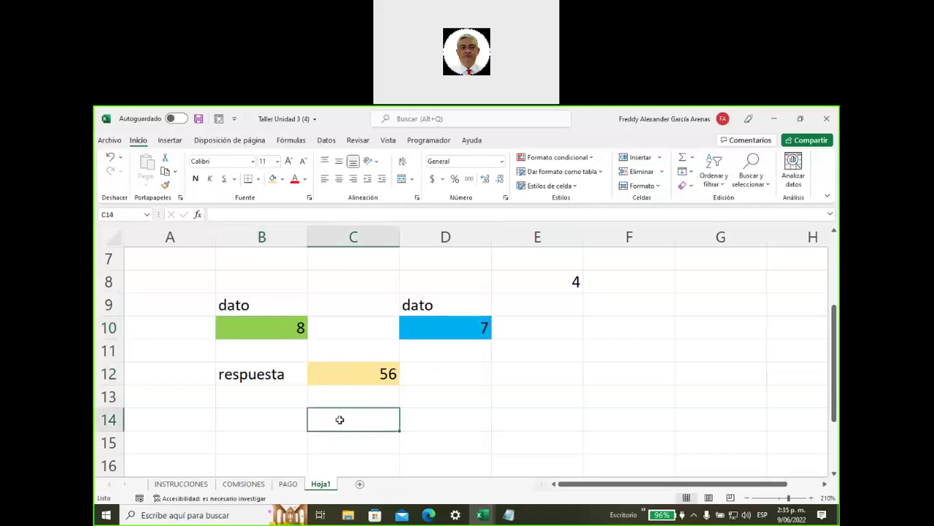
Step: Type the label 'referencia' in B14
left_click(260, 421)
type("referencia")
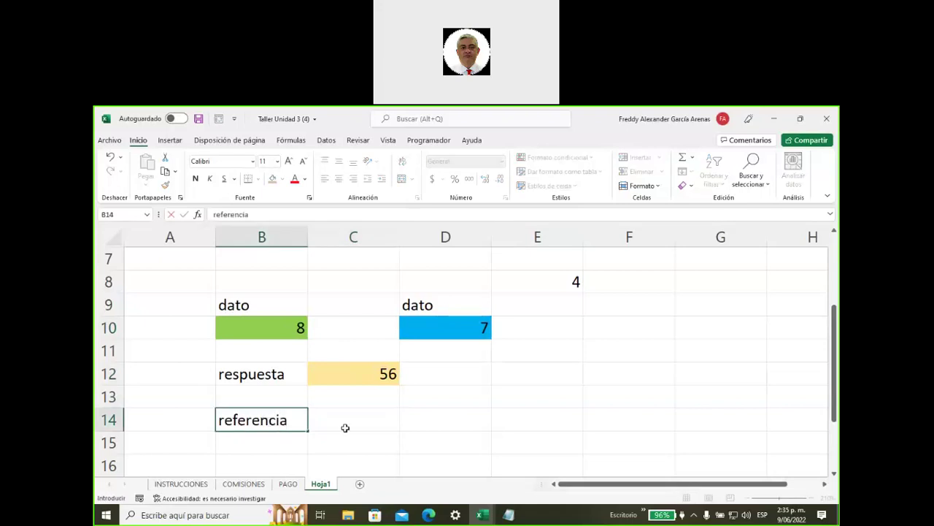
left_click(357, 427)
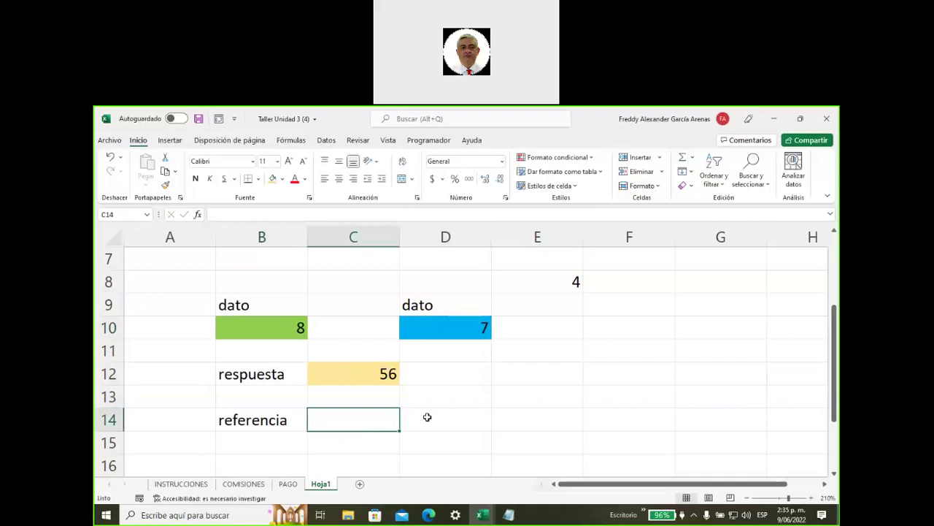
Step: Enter =C12 in C14 so it also shows 56, then reopen it for editing
type("=")
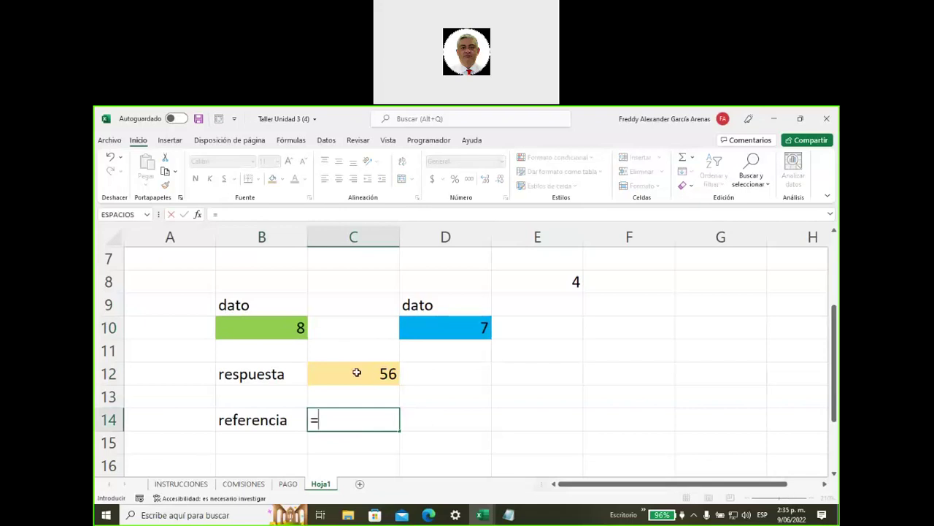
left_click(357, 373)
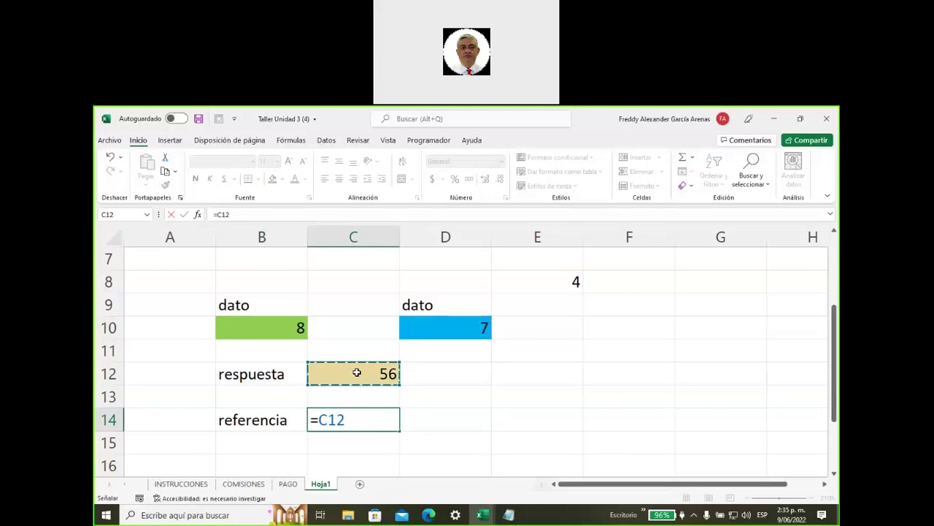
key("Return")
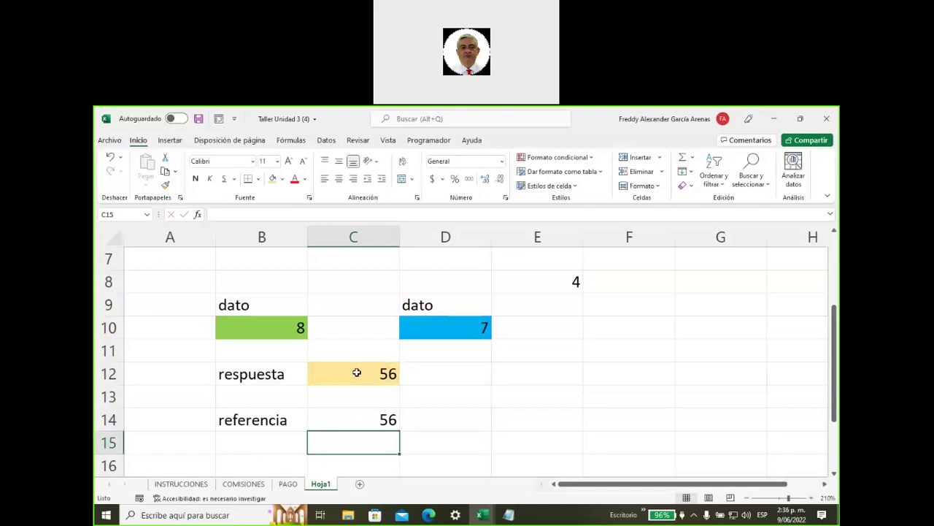
left_click(361, 413)
left_click(355, 376)
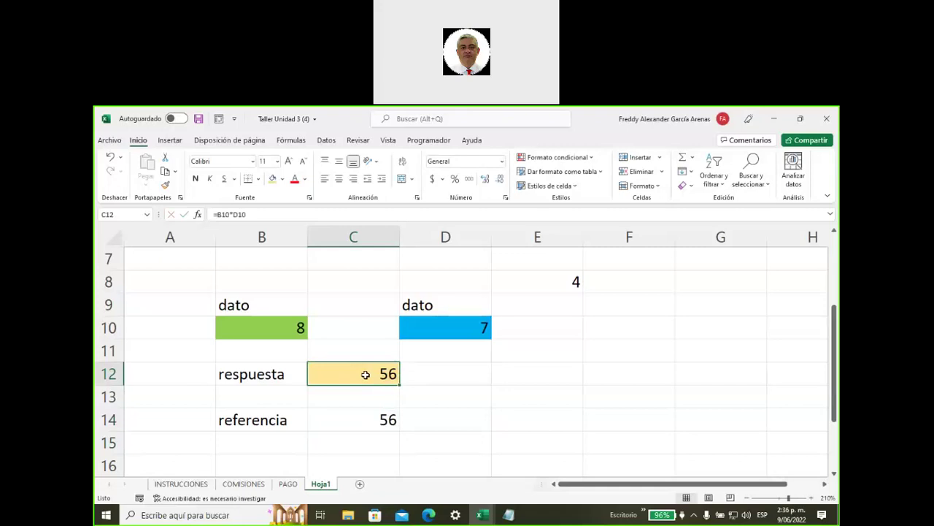
left_click(364, 419)
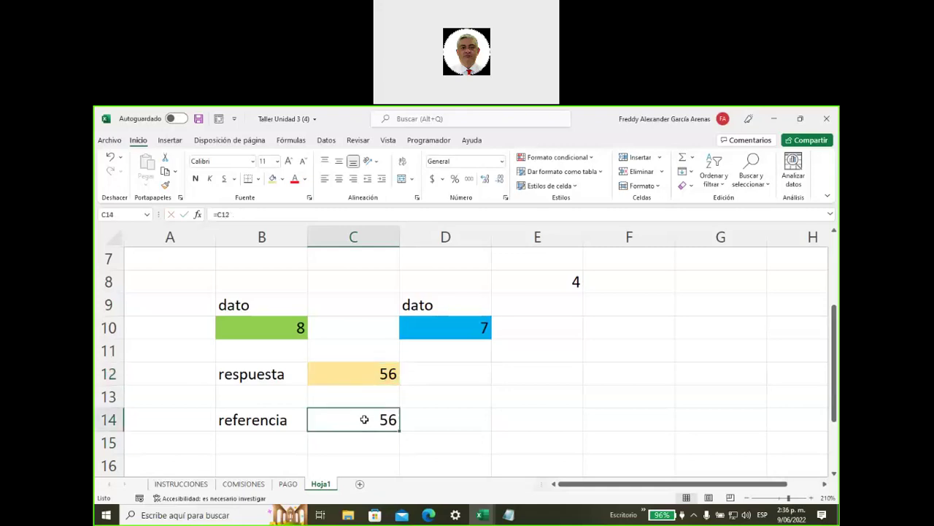
left_click(232, 215)
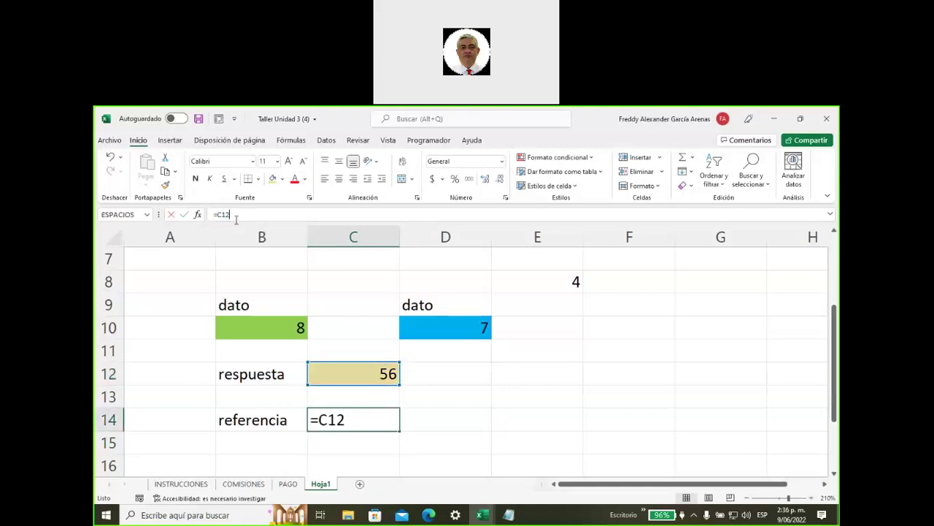
Step: Extend C14's formula to =C12-4
left_click_drag(226, 215, 213, 215)
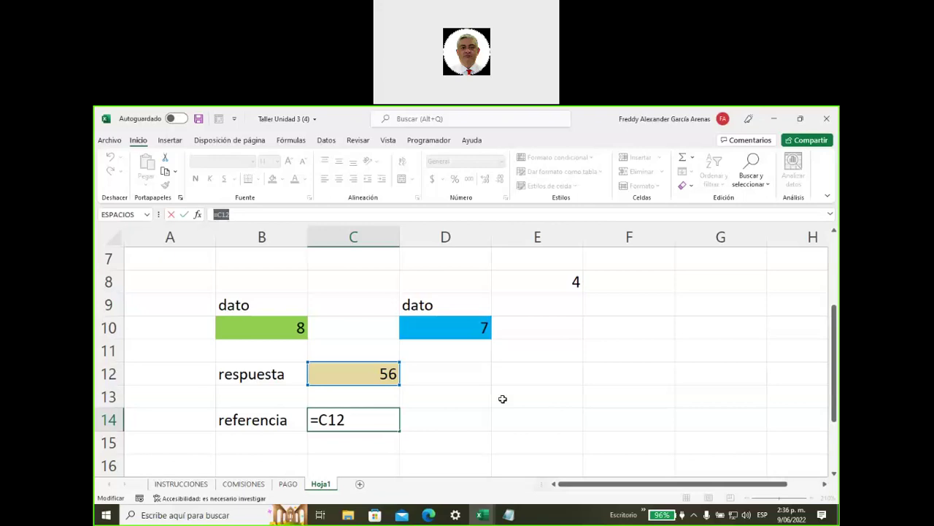
left_click(355, 418)
type("-")
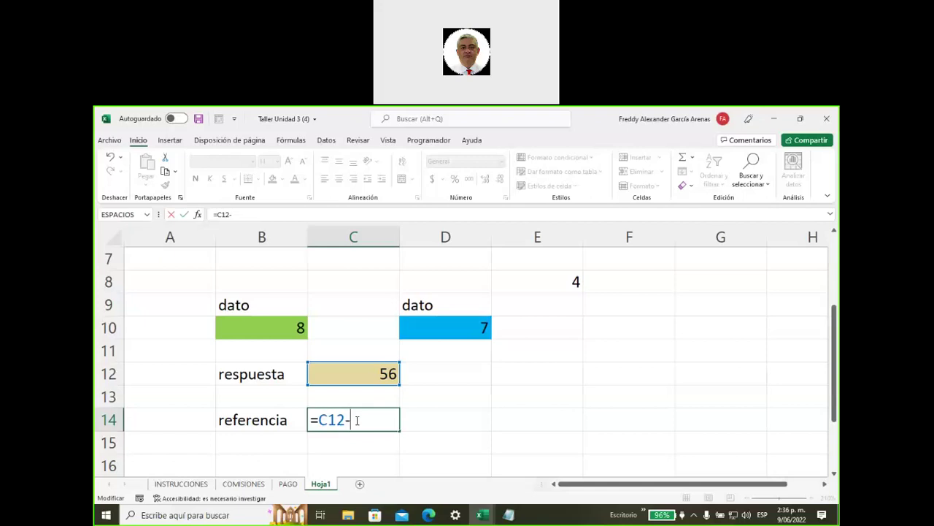
type("4")
key("Return")
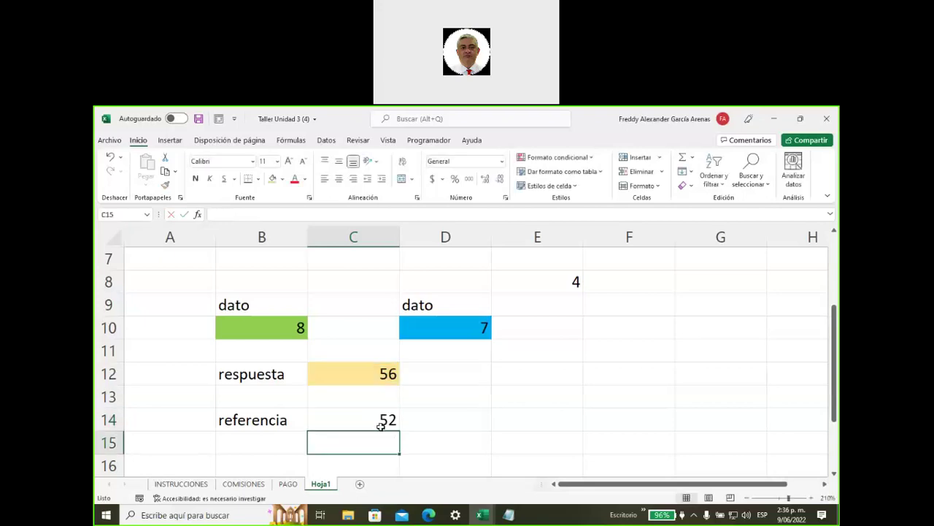
left_click(383, 420)
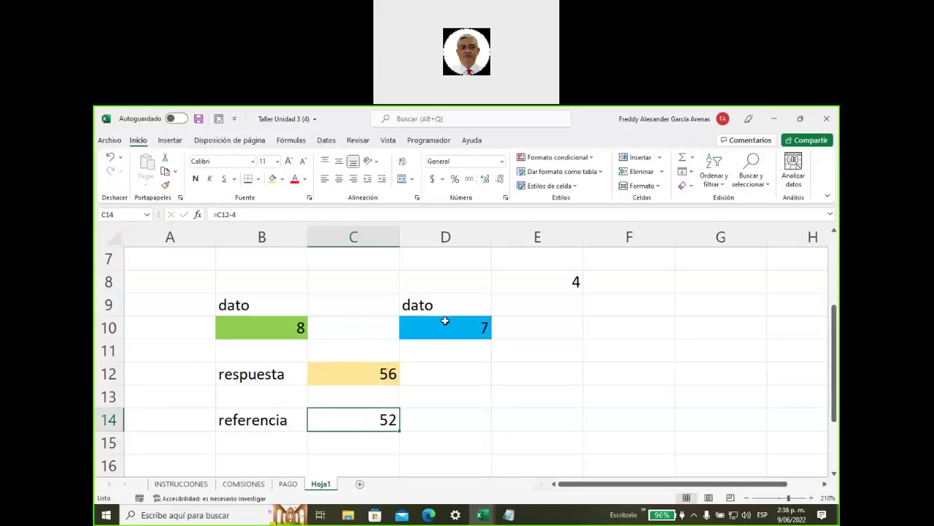
Step: Change D10 to 9 so C12 shows 72 and C14 shows 68
left_click(444, 321)
type("9")
left_click(543, 390)
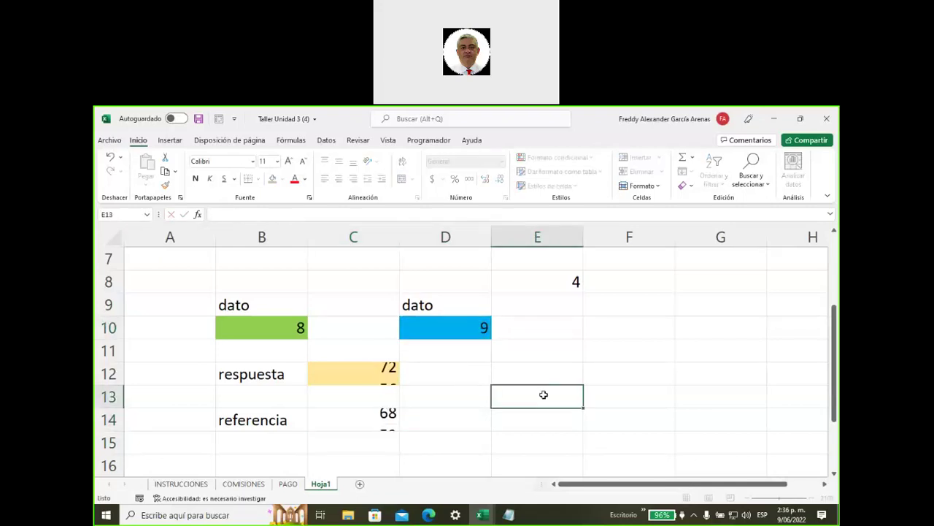
left_click(369, 372)
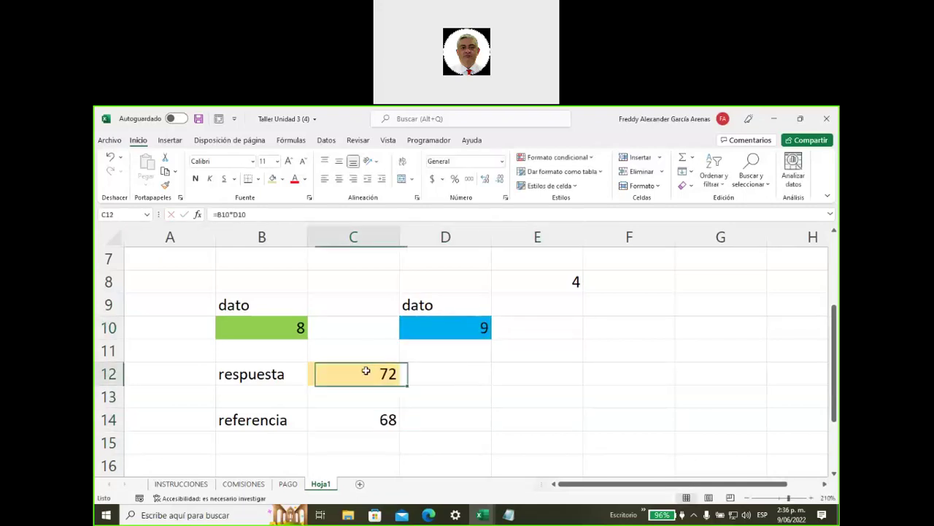
left_click(362, 420)
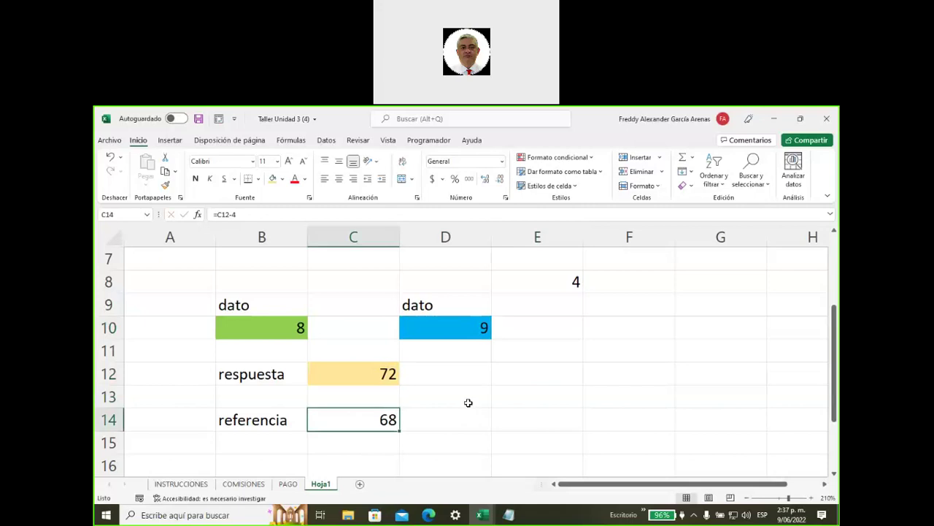
Step: Enter fixed-number formulas =8*9 in E12 and =72-4 in E14, giving 72 and 68
left_click(525, 371)
type("=")
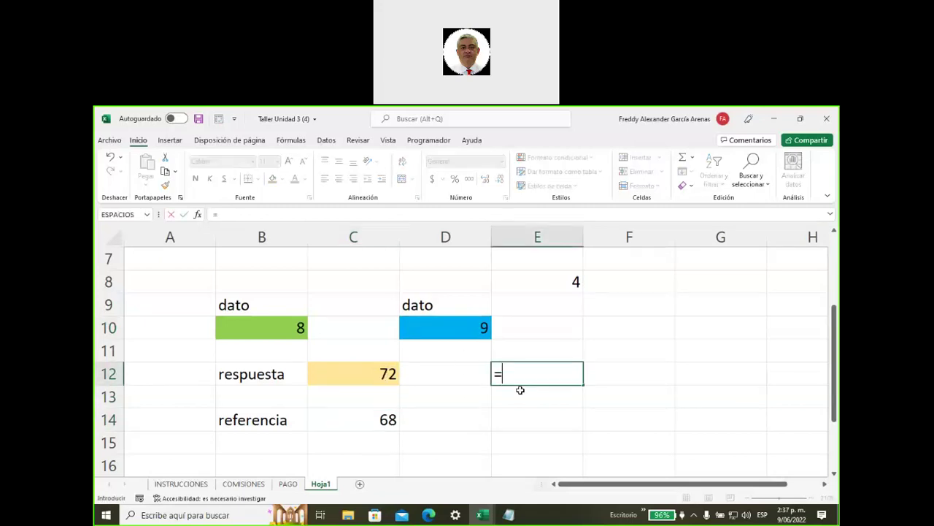
type("8*9")
key("Return")
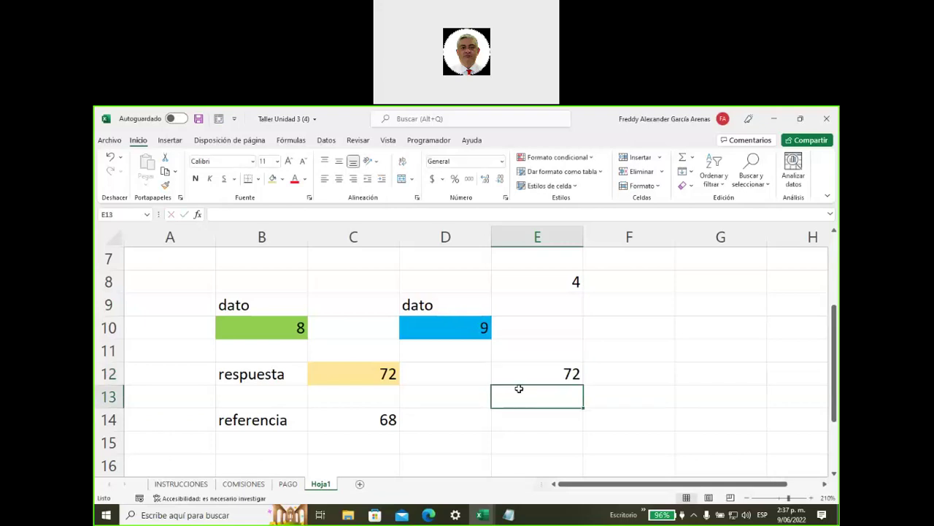
left_click(530, 428)
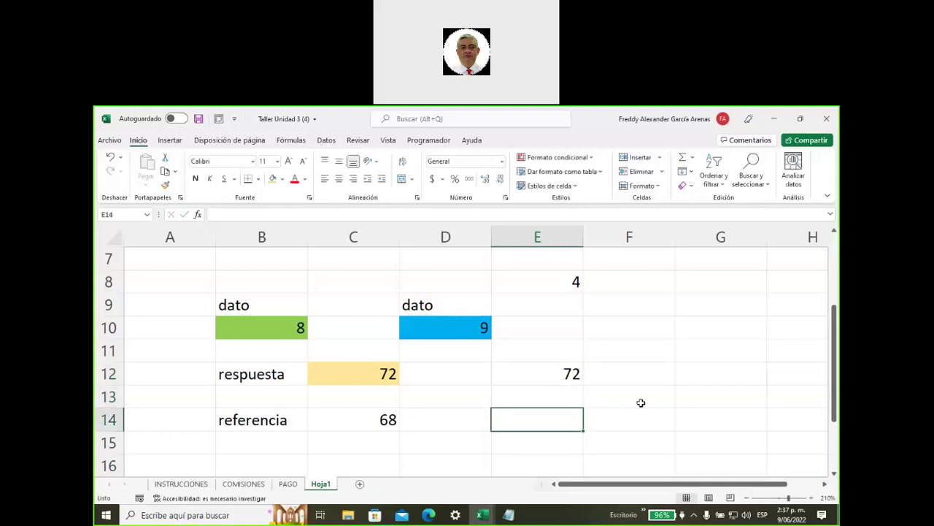
type("=72")
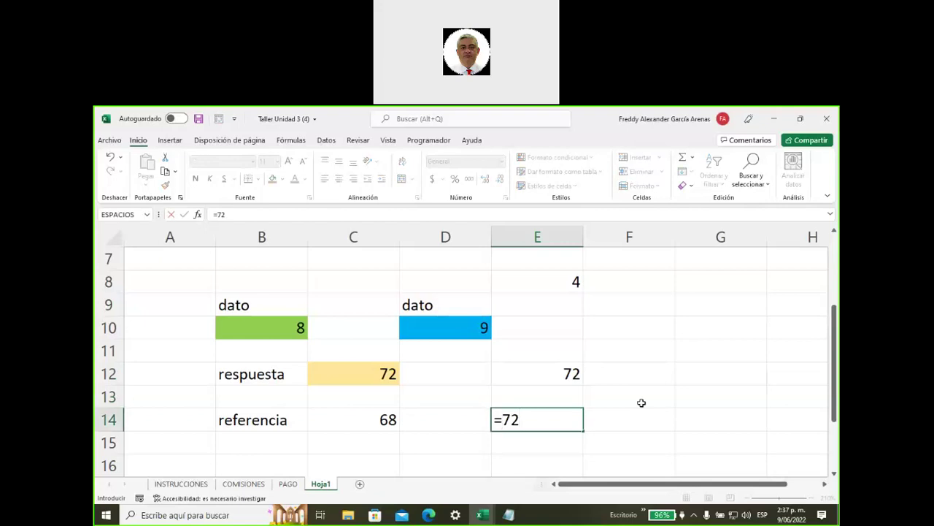
type("-4")
left_click(643, 401)
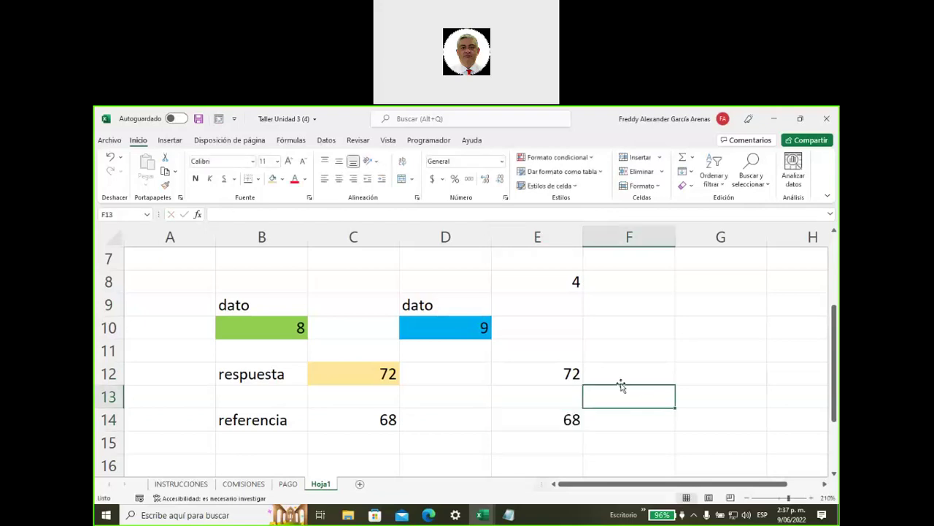
left_click(262, 320)
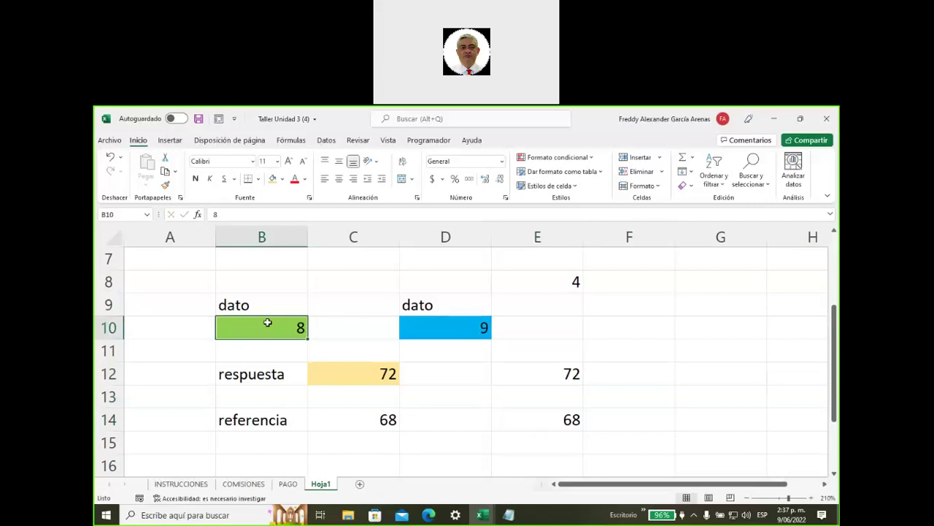
Step: Change B10 to 5 so C12 and C14 show 45 and 41
type("5")
left_click(501, 410)
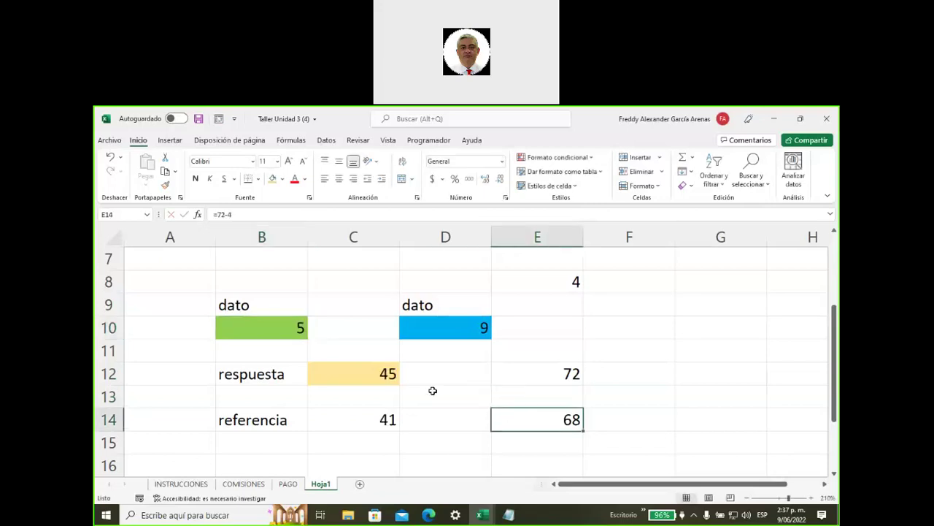
left_click_drag(362, 373, 362, 417)
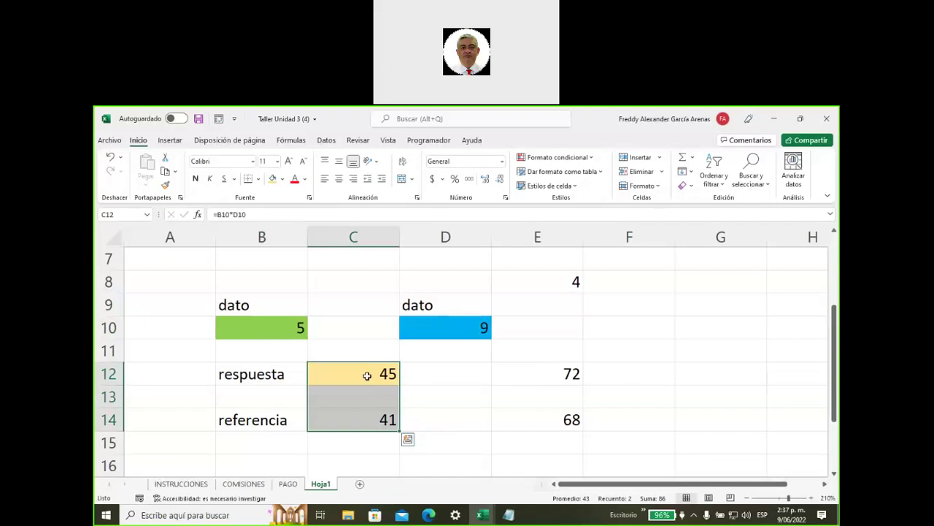
Step: Rewrite E12 as =5*9 and E14 as =45-4 in the formula bar
left_click(537, 371)
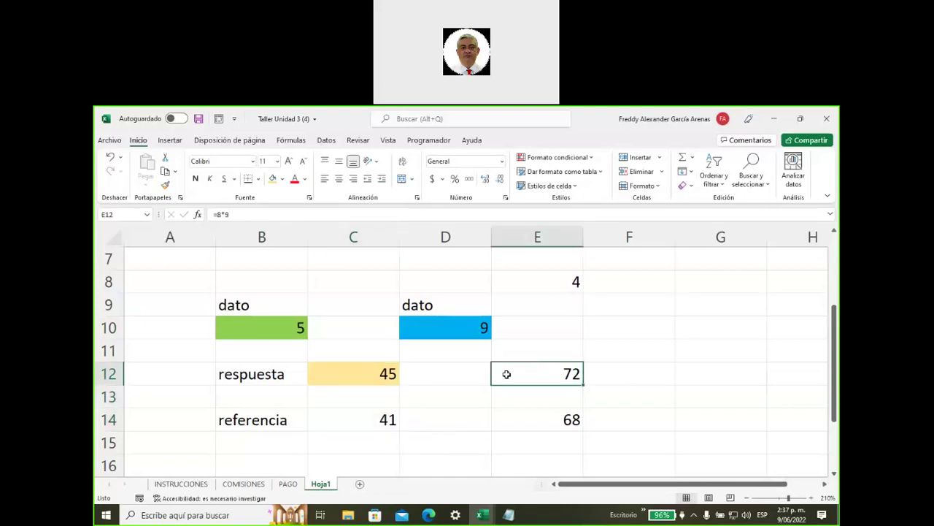
left_click(218, 214)
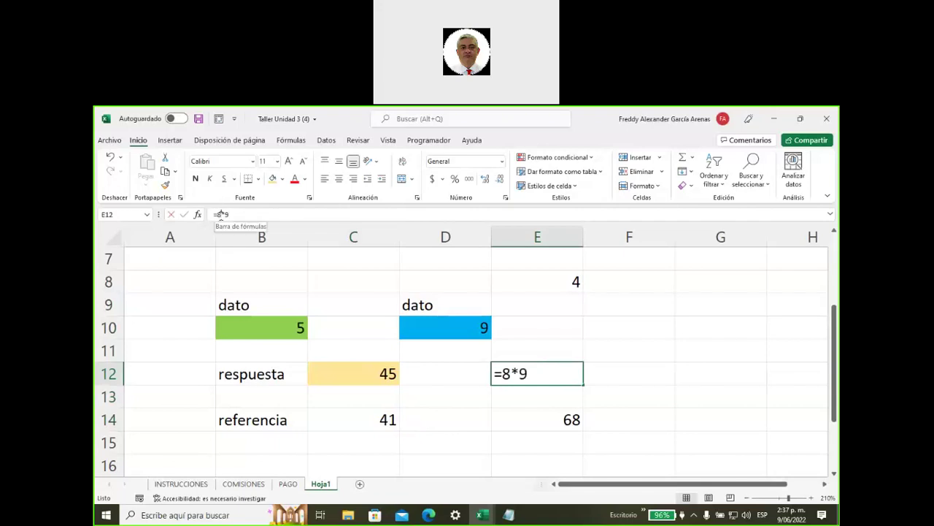
left_click(219, 214)
type("5")
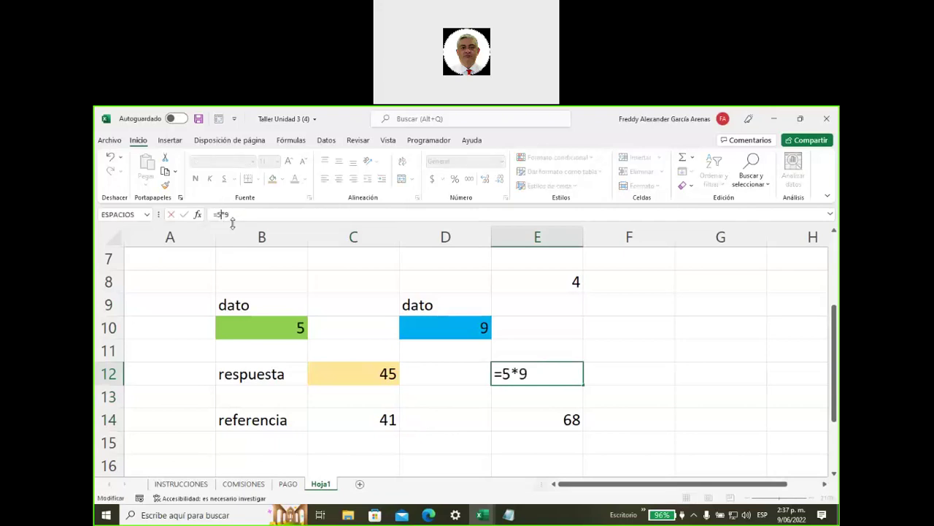
key("Return")
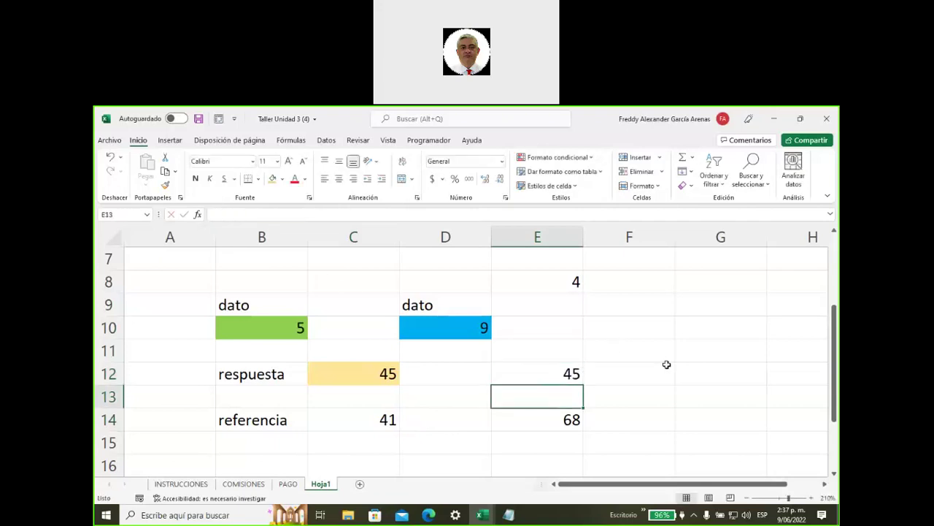
left_click(546, 423)
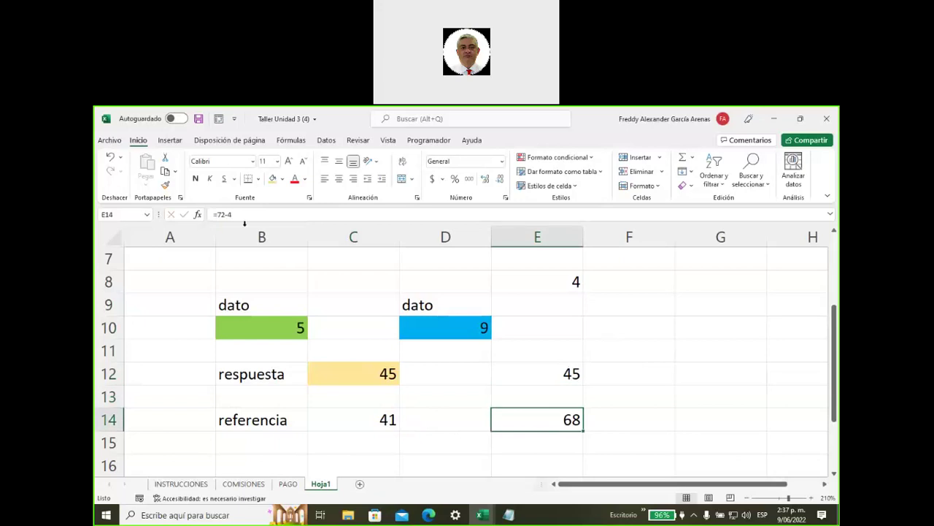
left_click(223, 214)
double_click(221, 214)
type("45")
key("Return")
left_click(620, 418)
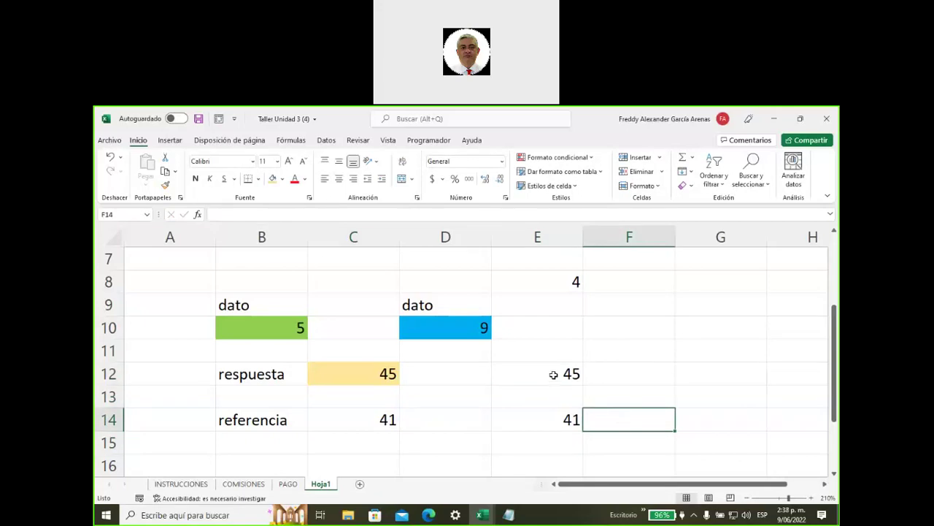
Step: Compare column E's fixed results with C12's reference formula, selecting column B and row 10
left_click_drag(550, 375, 550, 415)
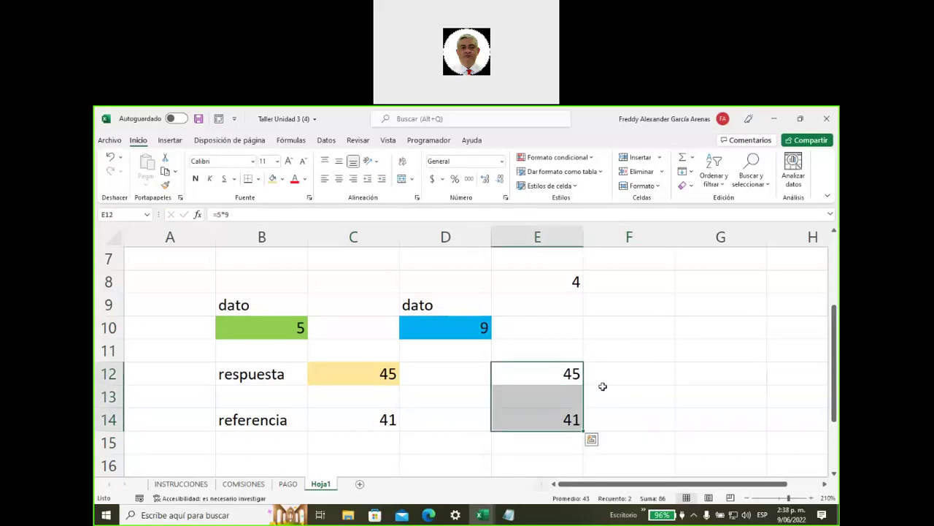
left_click(365, 372)
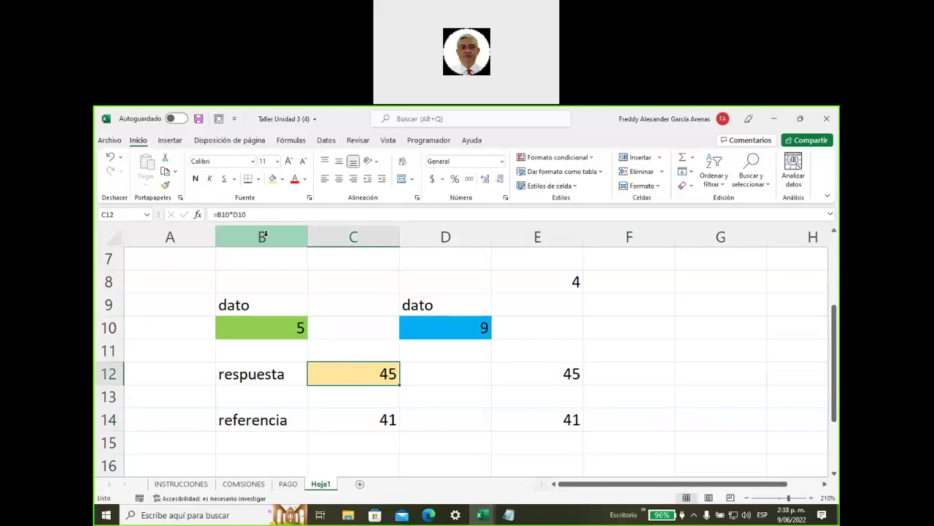
left_click(262, 236)
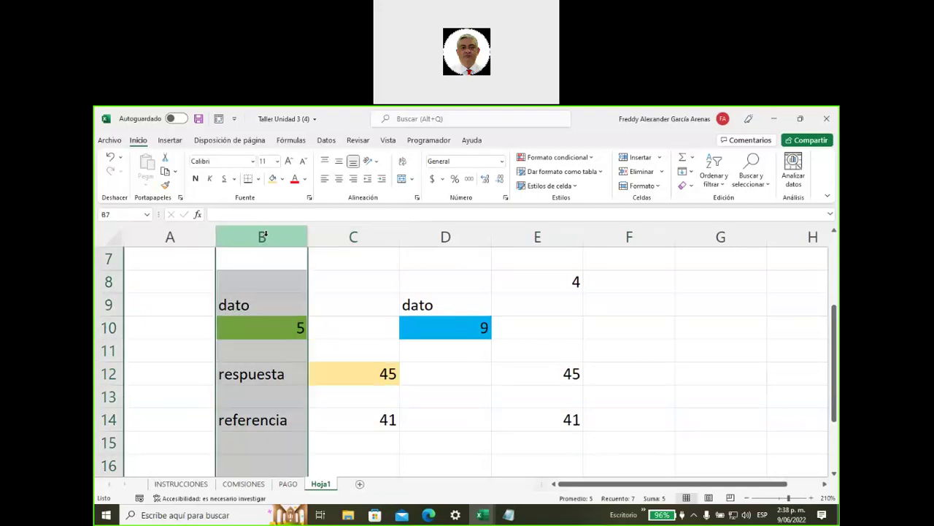
left_click(115, 328)
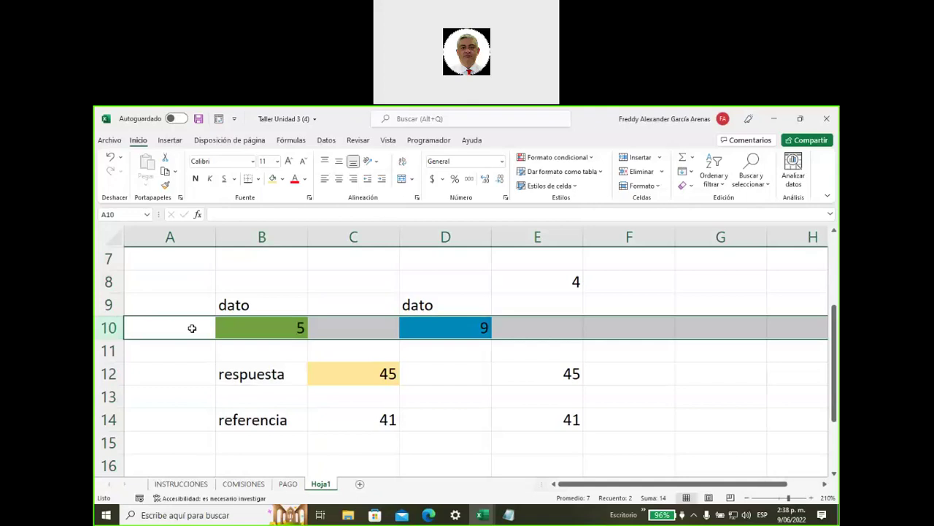
left_click(262, 236)
left_click(110, 321)
left_click(447, 375)
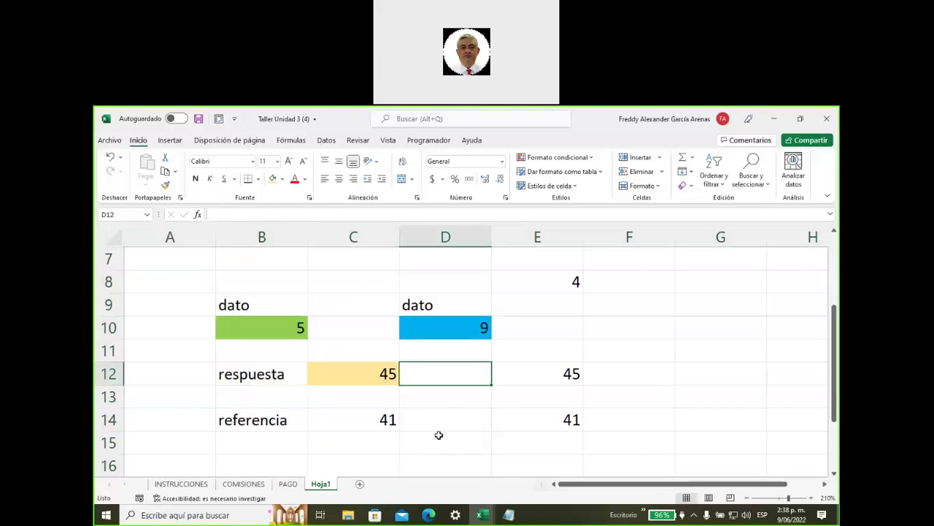
Step: Type 4, 5, 6, 2, 8, 5, 8 down column B from B17 to B23
scroll(432, 422, "down", 1)
scroll(432, 422, "down", 1)
scroll(431, 422, "down", 1)
scroll(431, 422, "up", 1)
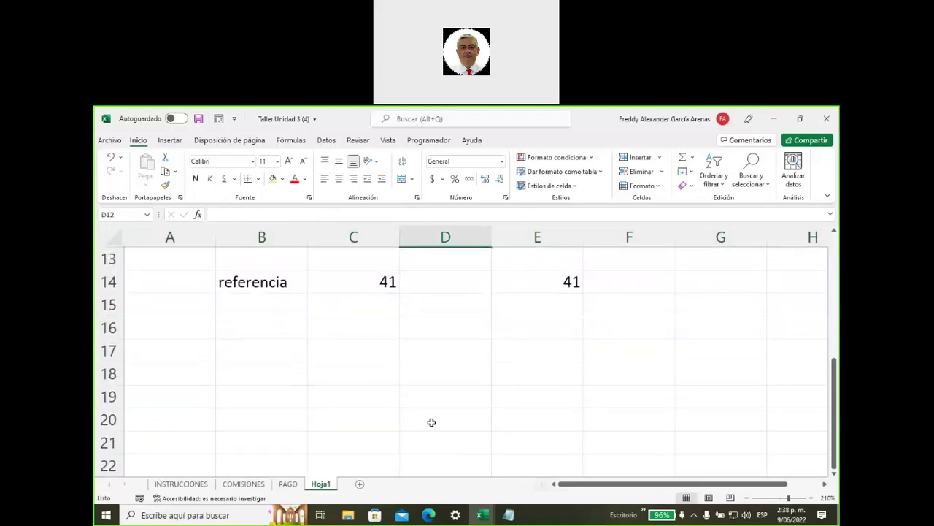
scroll(432, 421, "down", 1)
left_click(260, 282)
type("4")
key("Return")
type("5")
key("Return")
type("6")
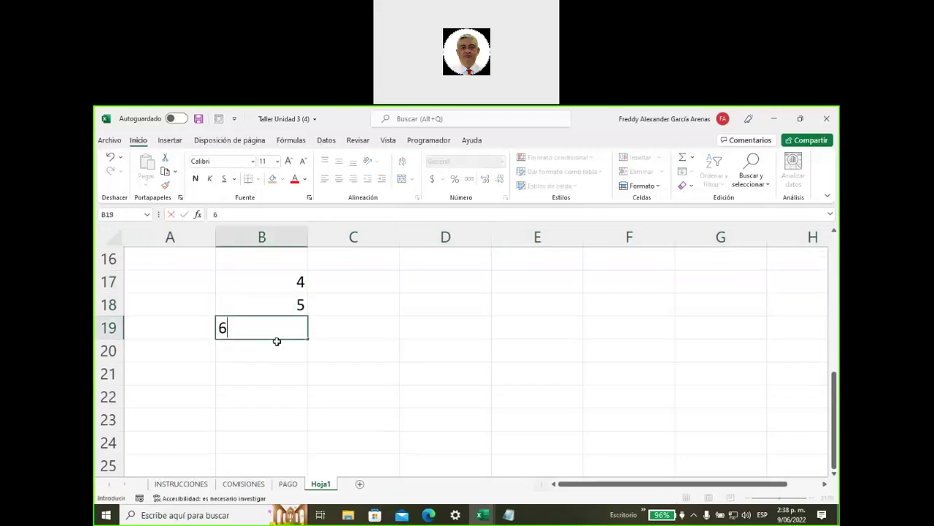
key("Return")
type("2")
key("Return")
type("8")
key("Return")
type("5")
key("Return")
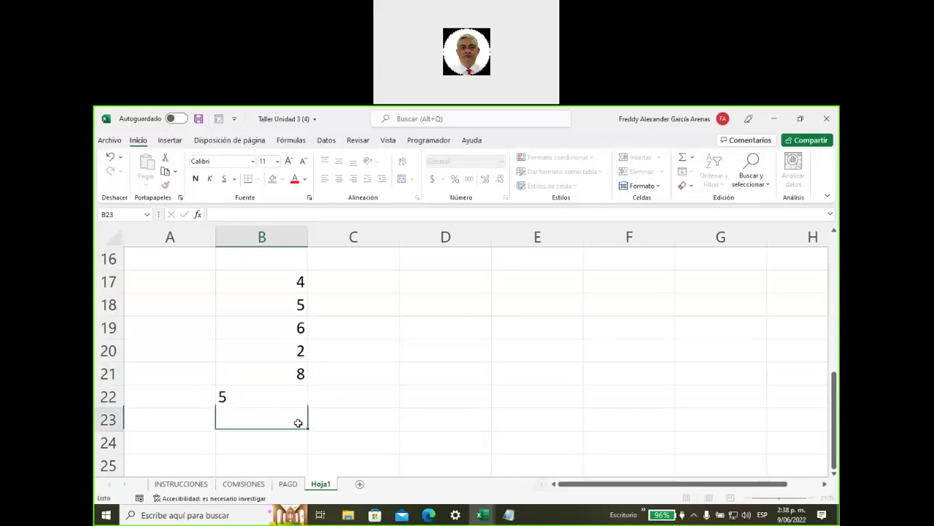
type("8")
key("Return")
Step: Correct B24 to 2 and select the number column B17:B24
type("t")
left_click(365, 396)
left_click(257, 443)
key("Delete")
type("2")
left_click(370, 413)
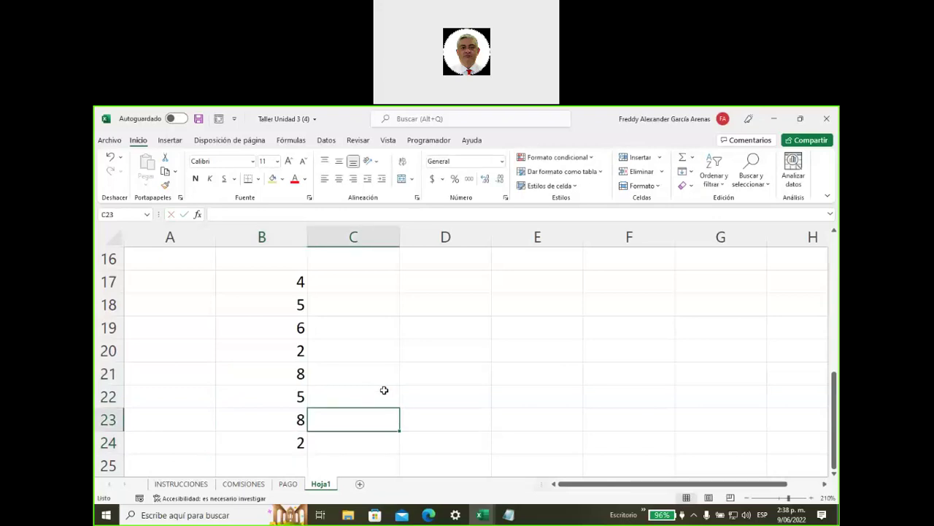
left_click_drag(277, 283, 268, 438)
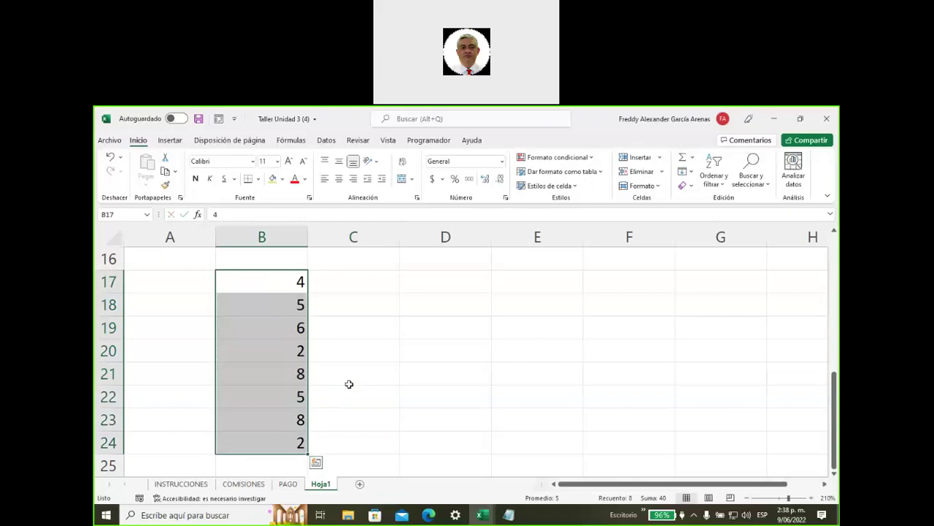
Step: Build =B17+B18+B19+B20+B21+B22+B23+B24 in D19, one cell reference at a time
left_click(425, 331)
type("=")
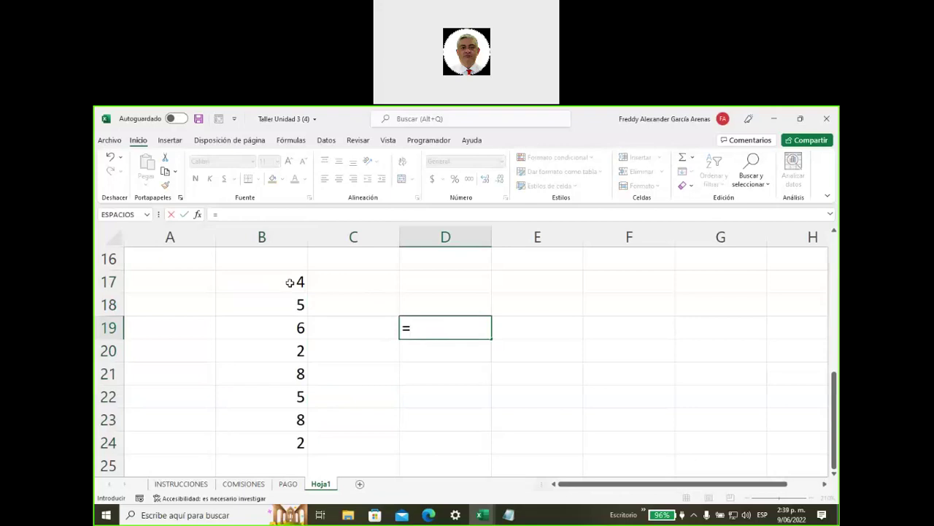
left_click(289, 282)
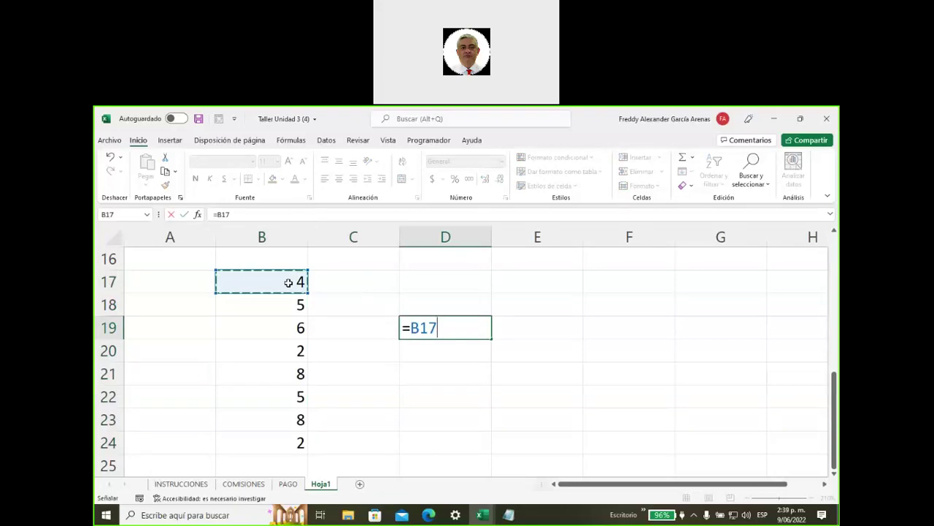
type("+")
left_click(279, 309)
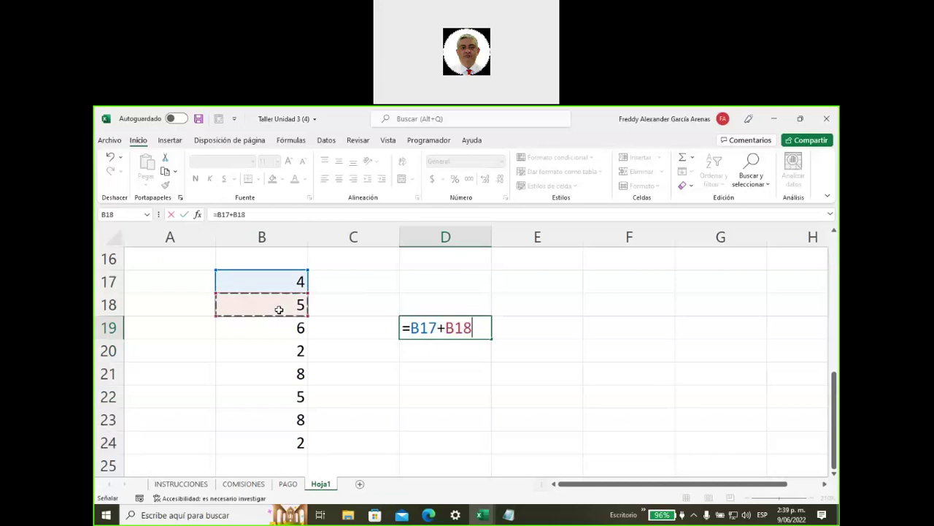
type("+")
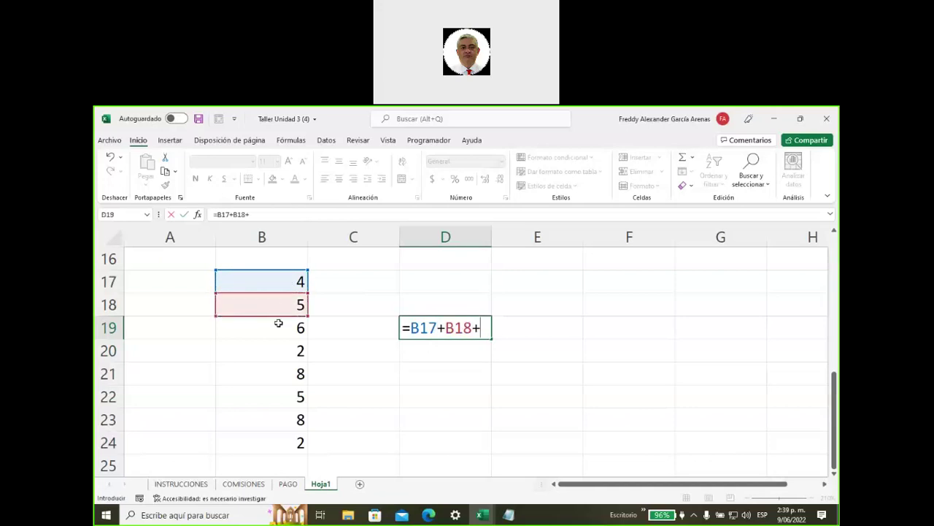
left_click(279, 324)
type("+")
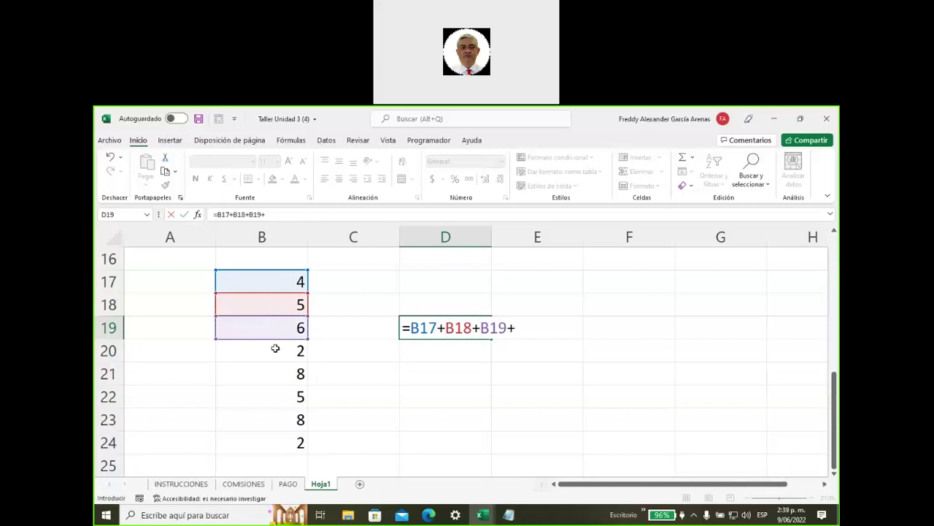
left_click(273, 348)
type("+")
left_click(275, 367)
type("+")
left_click(281, 392)
type("+")
left_click(276, 421)
type("+")
left_click(277, 443)
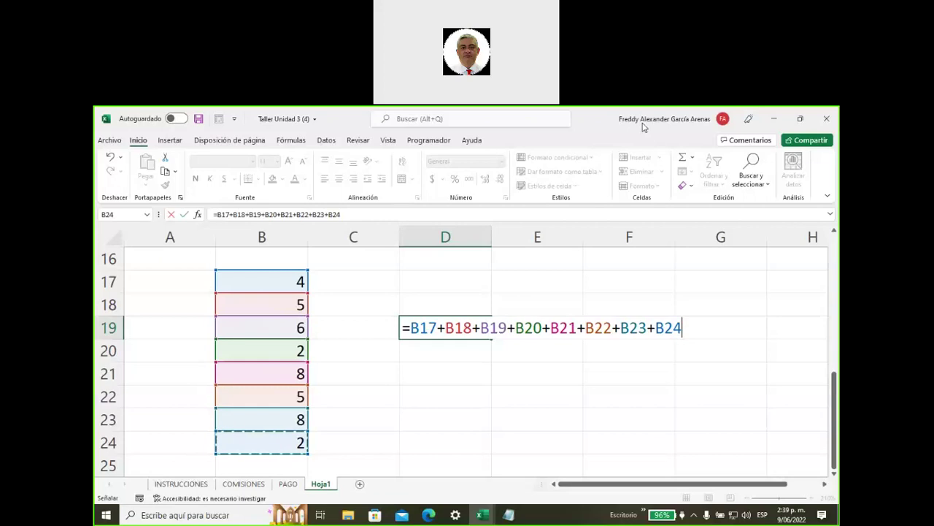
Step: Sketch an arrow from the formula to the numbers, then confirm D19 showing 40
mouse_move(431, 315)
left_mouse_down()
mouse_move(330, 281)
mouse_move(336, 294)
left_mouse_up()
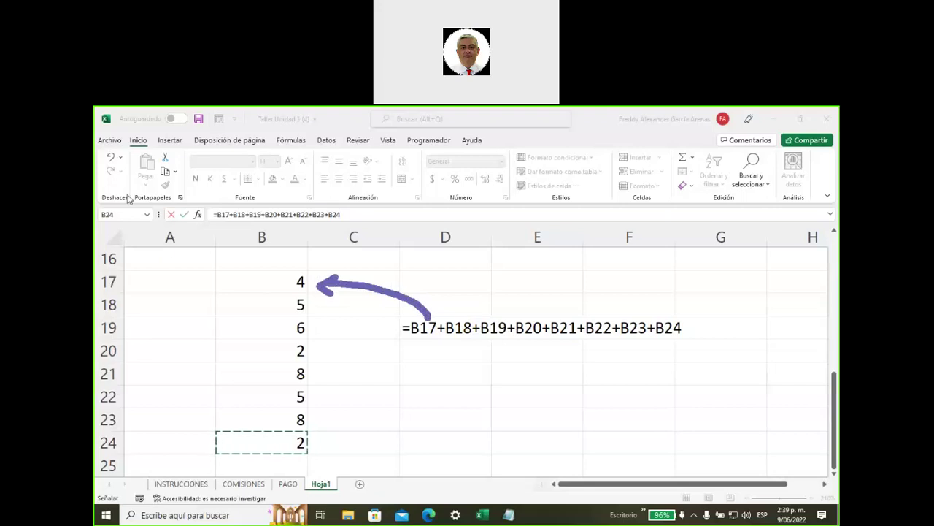
key("Escape")
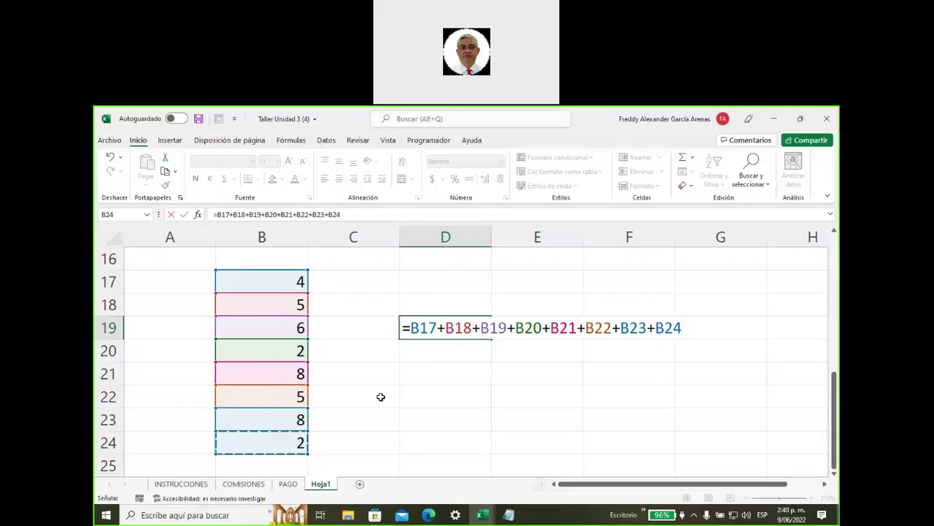
key("Return")
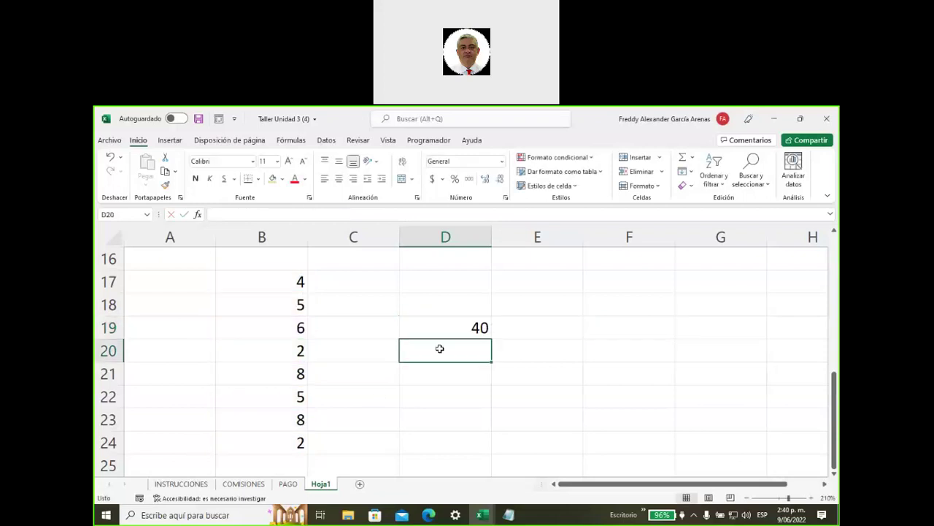
left_click(442, 322)
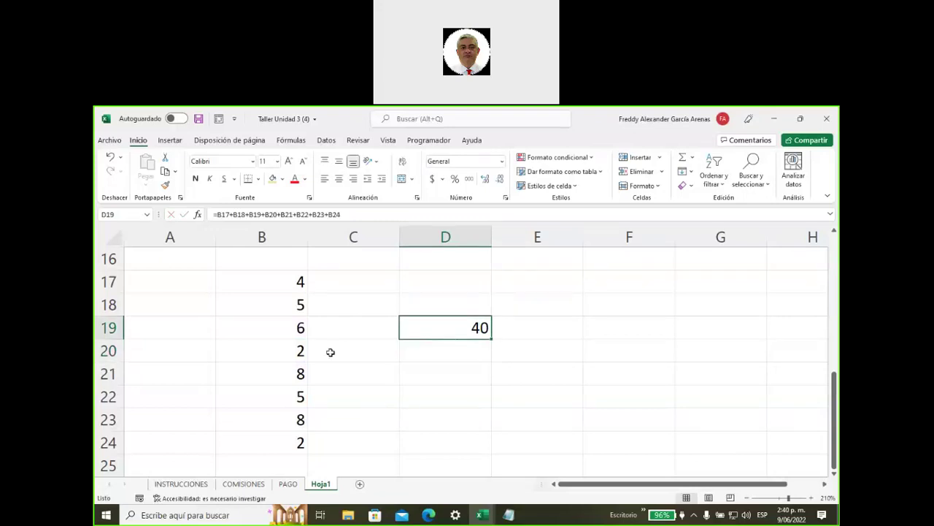
left_click_drag(273, 281, 272, 431)
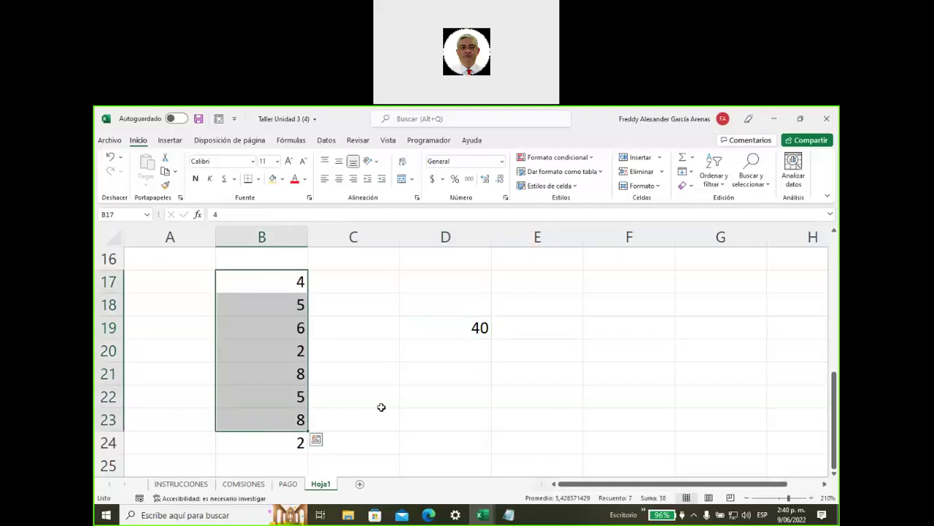
left_click_drag(411, 362, 423, 392)
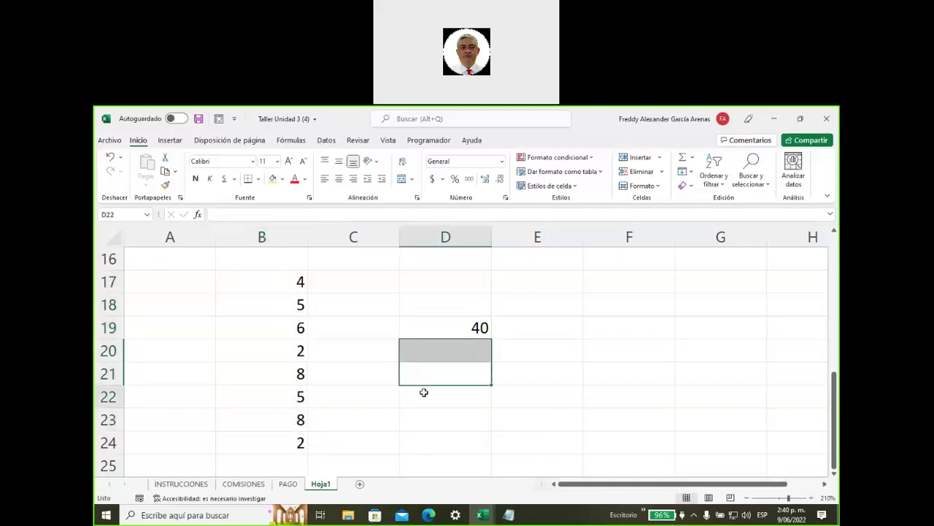
left_click(424, 392)
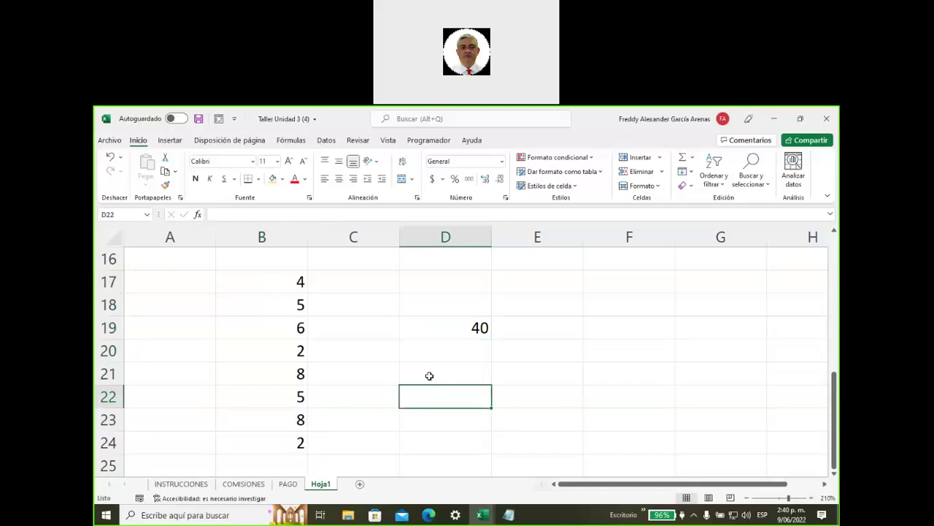
left_click(441, 327)
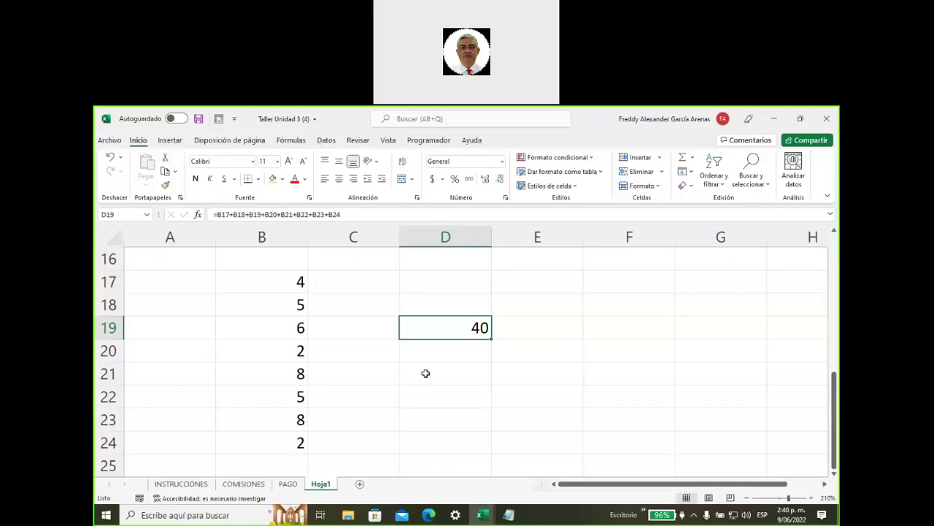
Step: Label D21 'funciones' and E21 'suma', then begin a formula with = in D23
key("Down")
key("Down")
type("funciones")
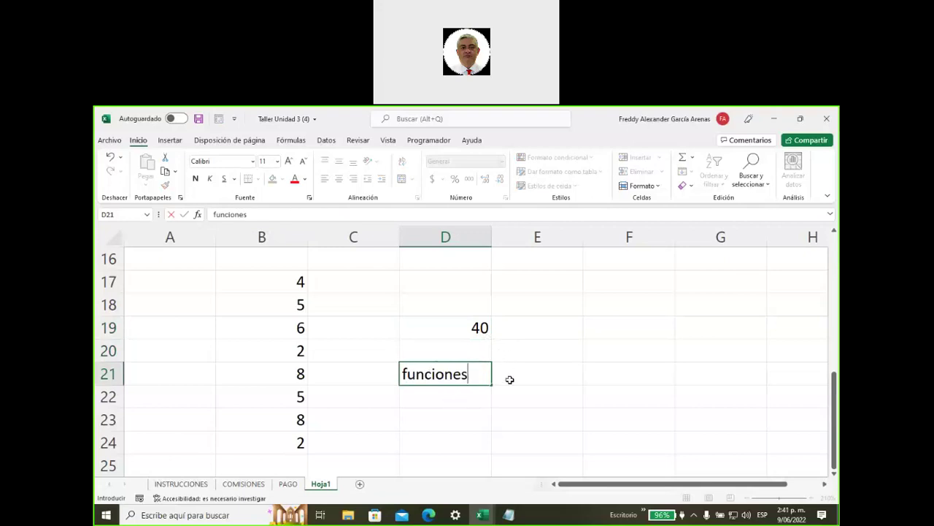
left_click(526, 372)
type("suma")
left_click(549, 351)
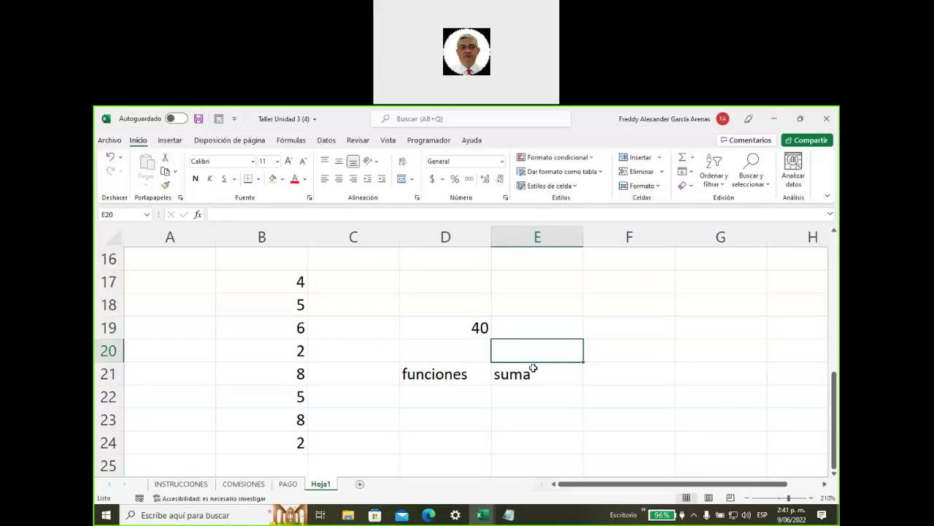
left_click(537, 374)
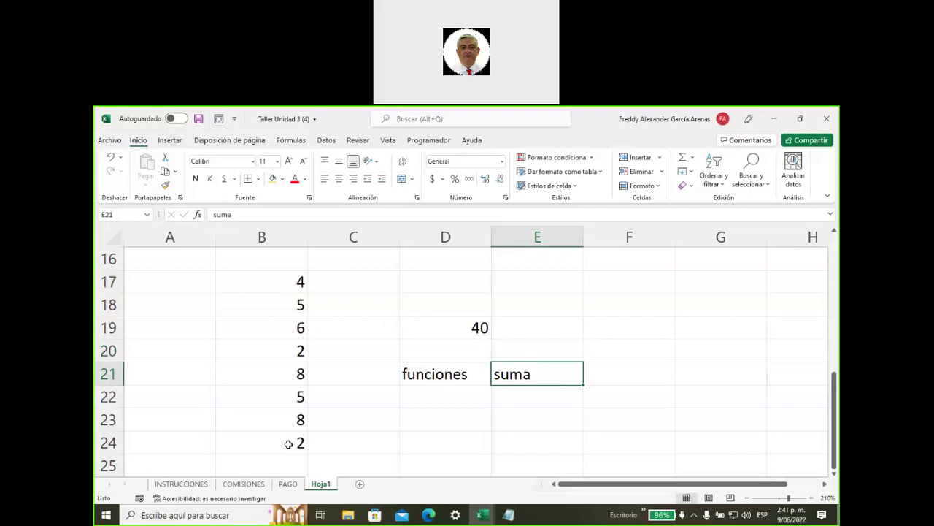
left_click(460, 412)
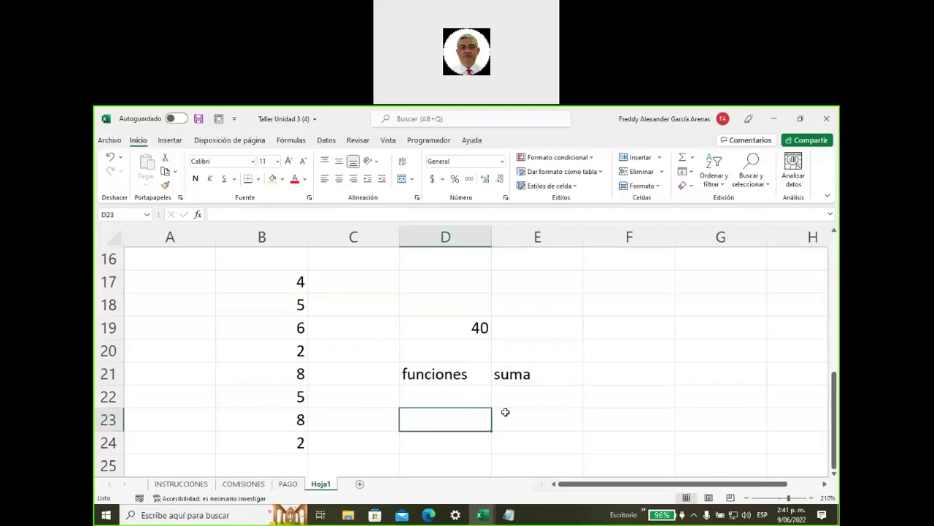
type("=")
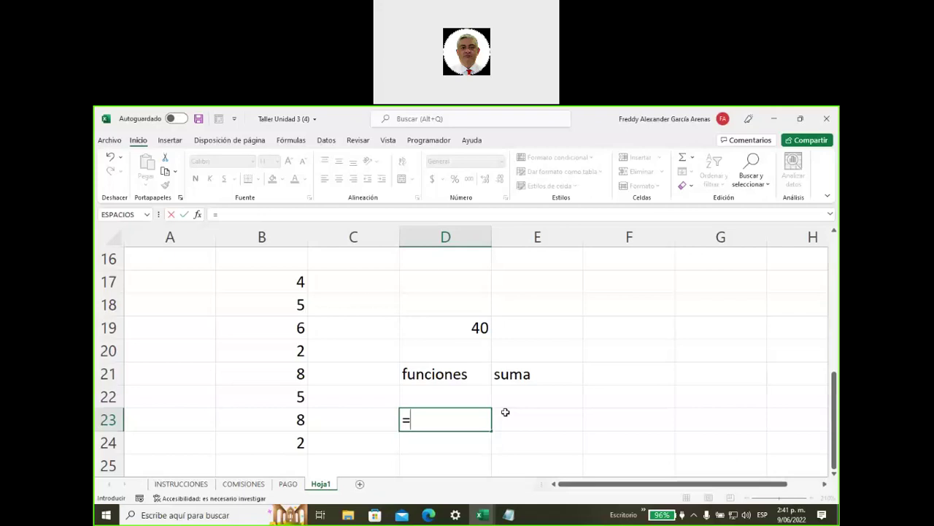
Step: Type 'suma' after = in D23 so the autocomplete list narrows to SUMA
type("s")
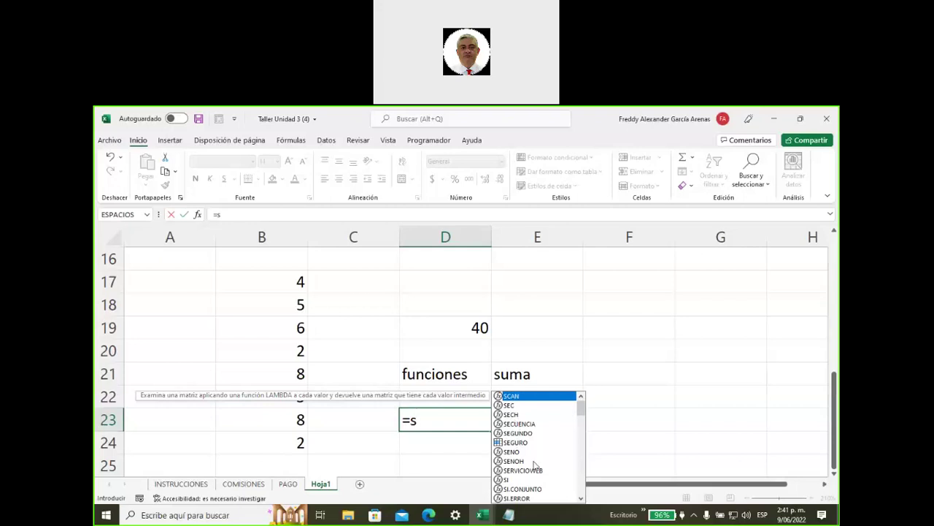
type("u")
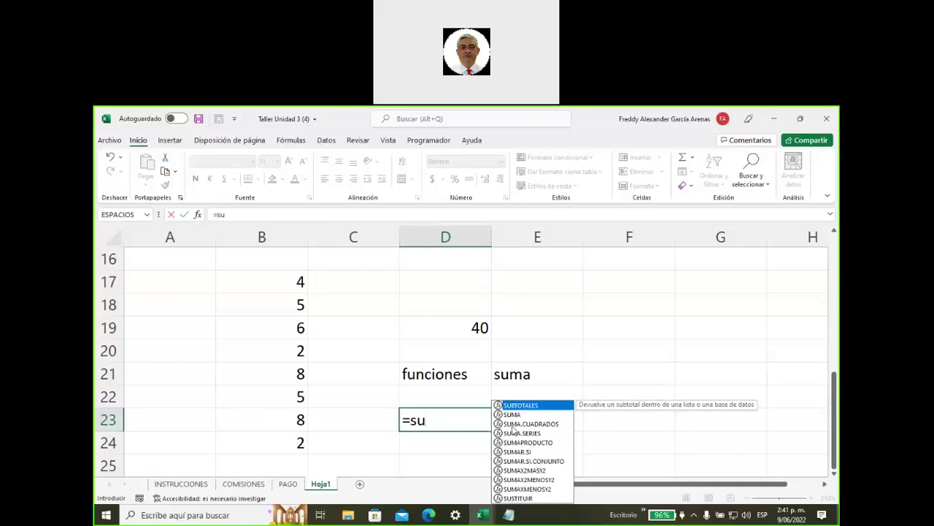
type("m")
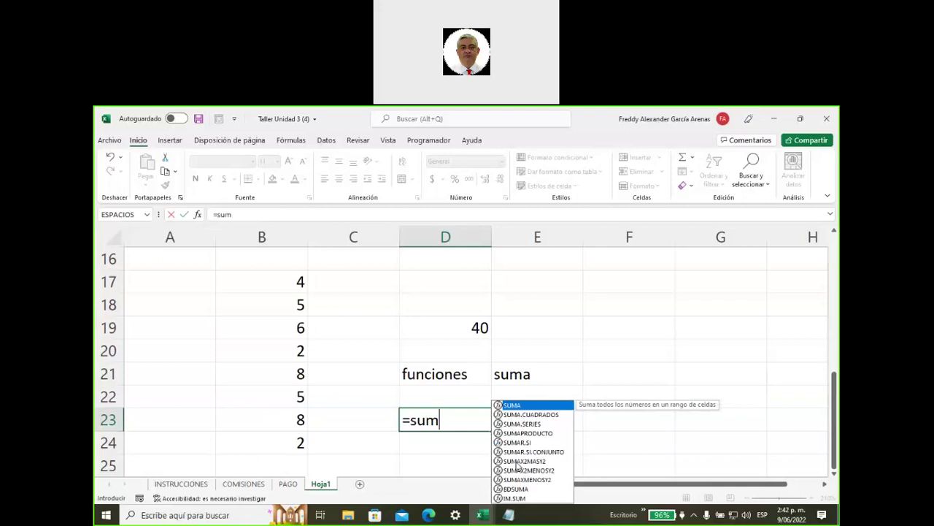
type("a")
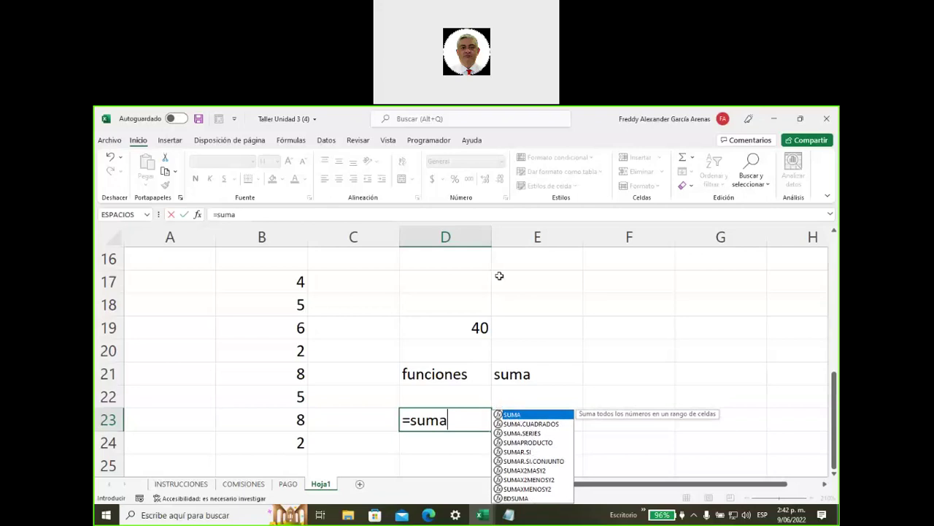
key("Escape")
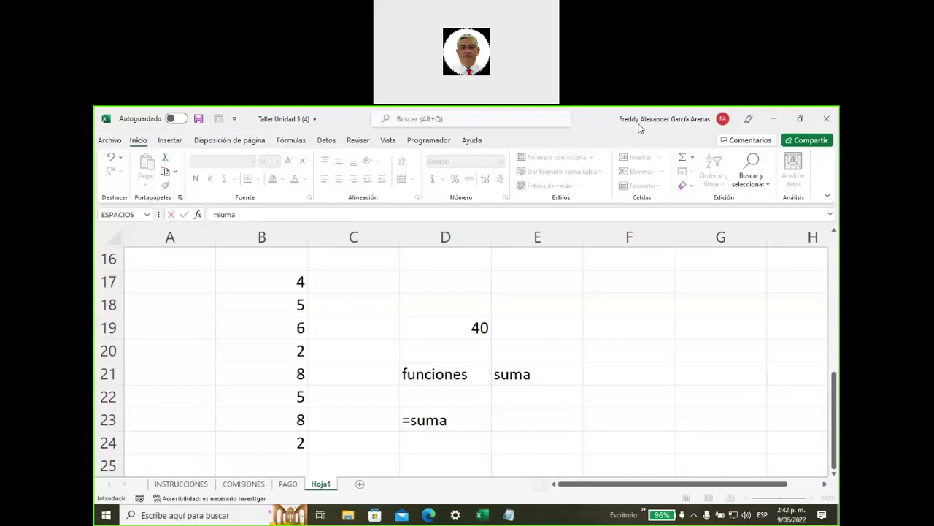
left_click_drag(617, 290, 580, 420)
left_click_drag(610, 358, 575, 359)
mouse_move(615, 384)
left_mouse_down()
mouse_move(639, 413)
mouse_move(613, 418)
left_mouse_up()
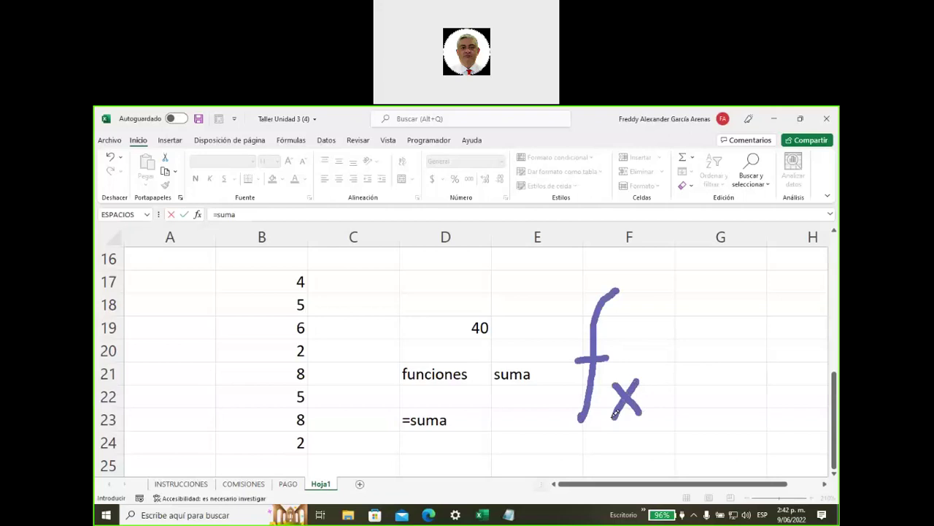
left_click_drag(215, 196, 217, 219)
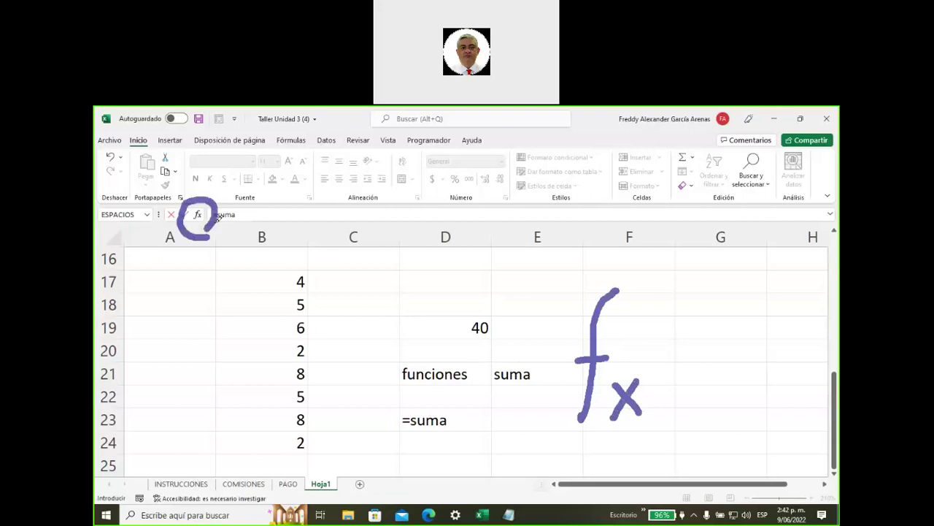
mouse_move(222, 234)
left_mouse_down()
mouse_move(543, 356)
mouse_move(505, 356)
left_mouse_up()
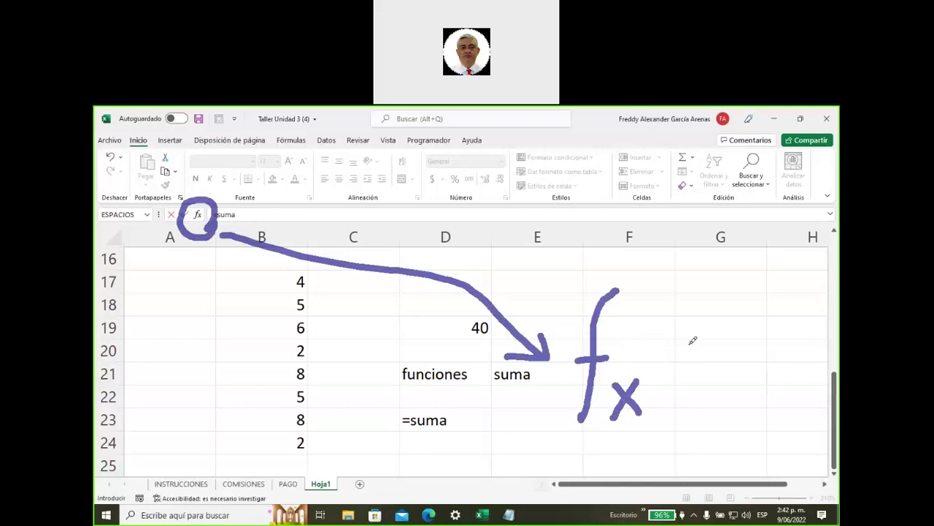
mouse_move(688, 348)
left_mouse_down()
mouse_move(679, 313)
mouse_move(637, 432)
mouse_move(689, 336)
left_mouse_up()
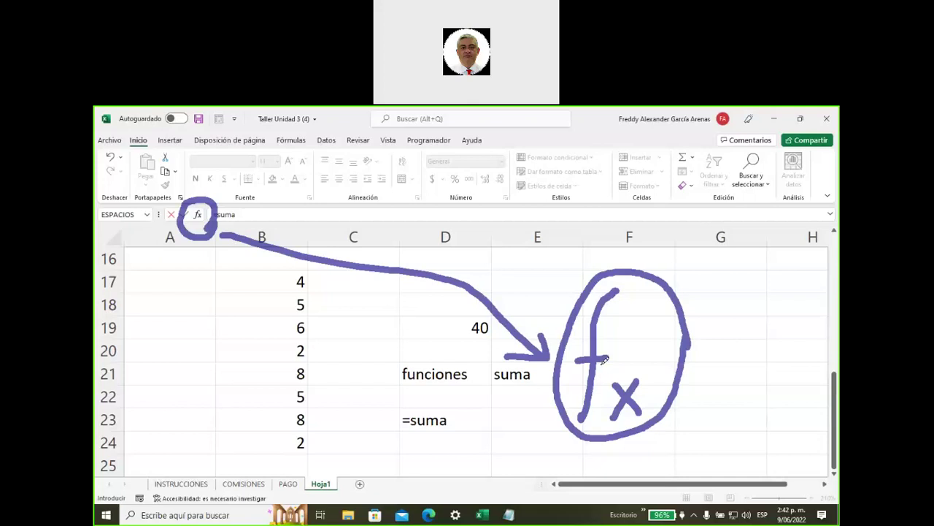
key("Escape")
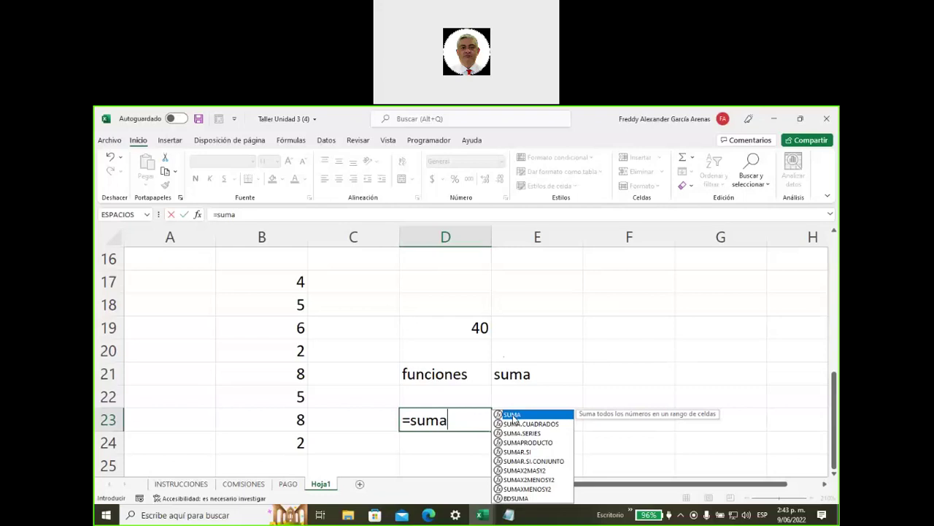
Step: Insert SUMA in D23 with the numbers in B17:B24 as its range
double_click(513, 415)
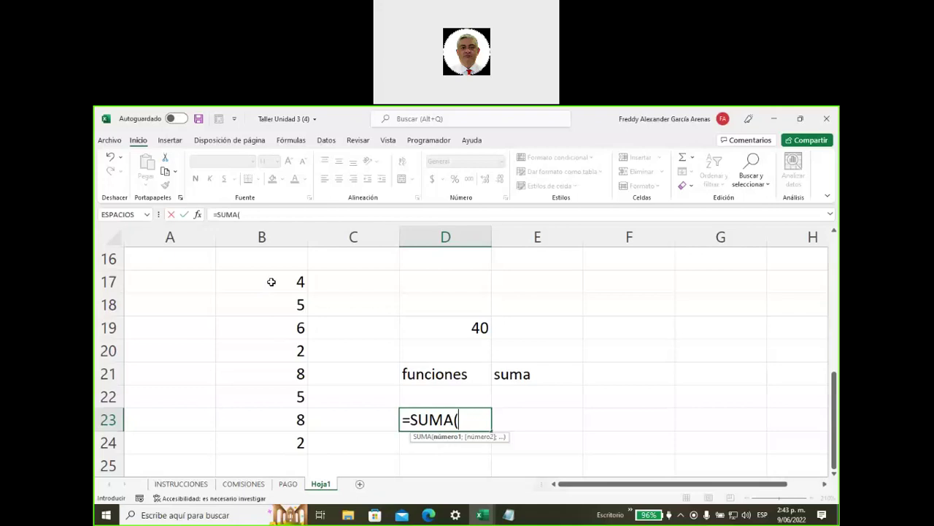
left_click_drag(271, 282, 279, 441)
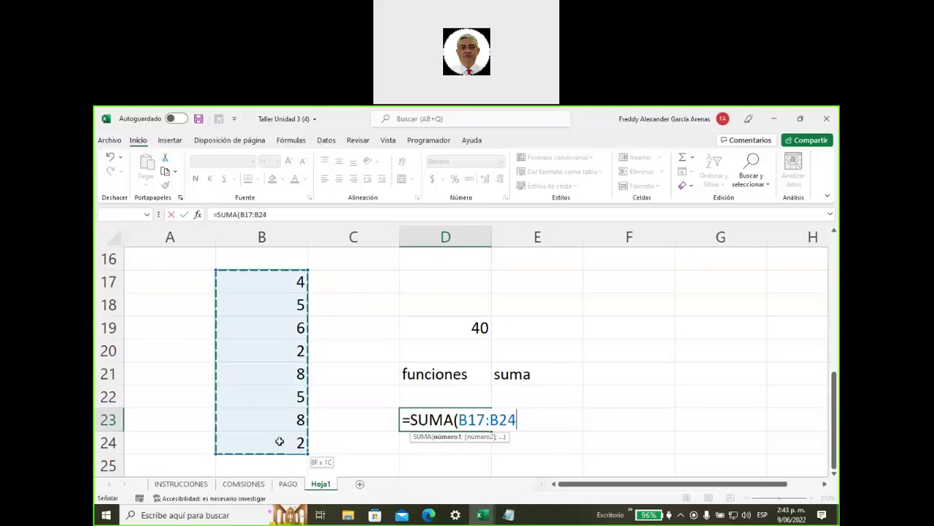
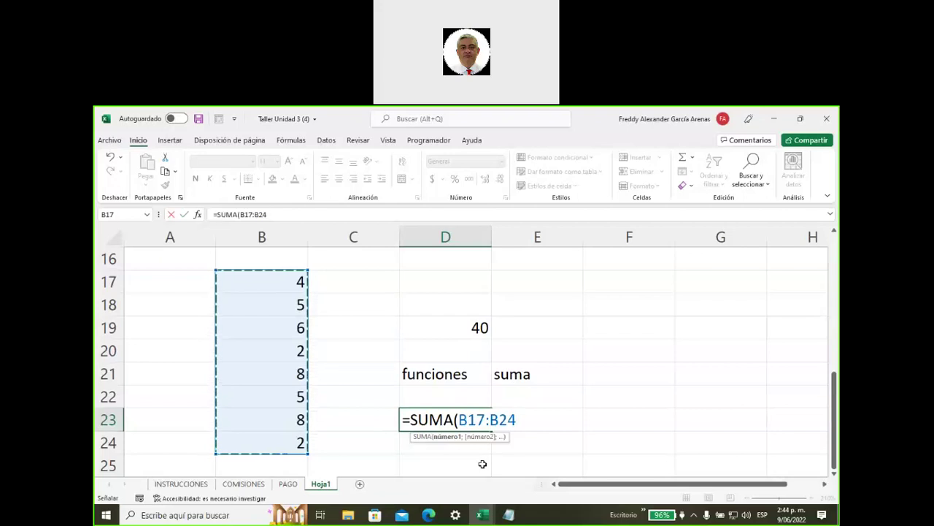
Step: Close the D23 formula as =SUMA(B17:B24) and sketch arrows from it to B17 and B24
type(")")
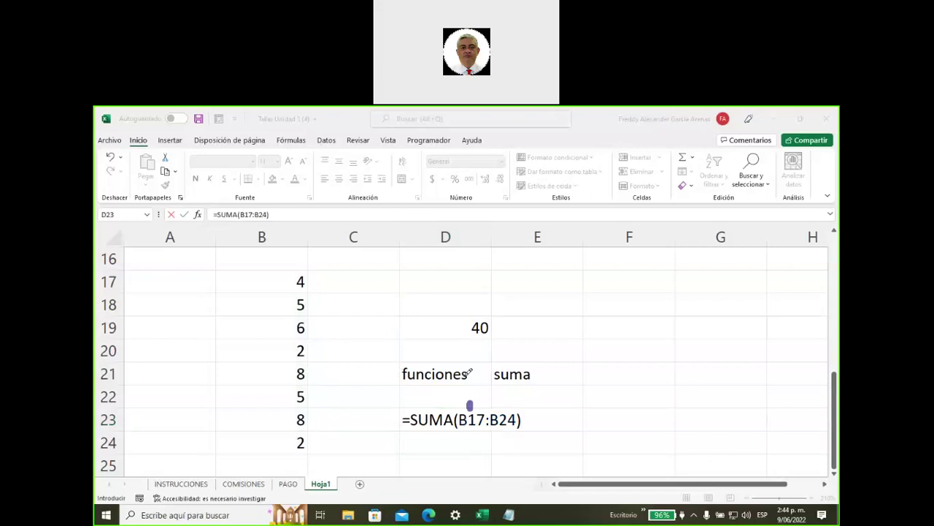
mouse_move(471, 408)
left_mouse_down()
mouse_move(318, 283)
mouse_move(336, 291)
left_mouse_up()
mouse_move(503, 435)
left_mouse_down()
mouse_move(319, 443)
mouse_move(335, 454)
left_mouse_up()
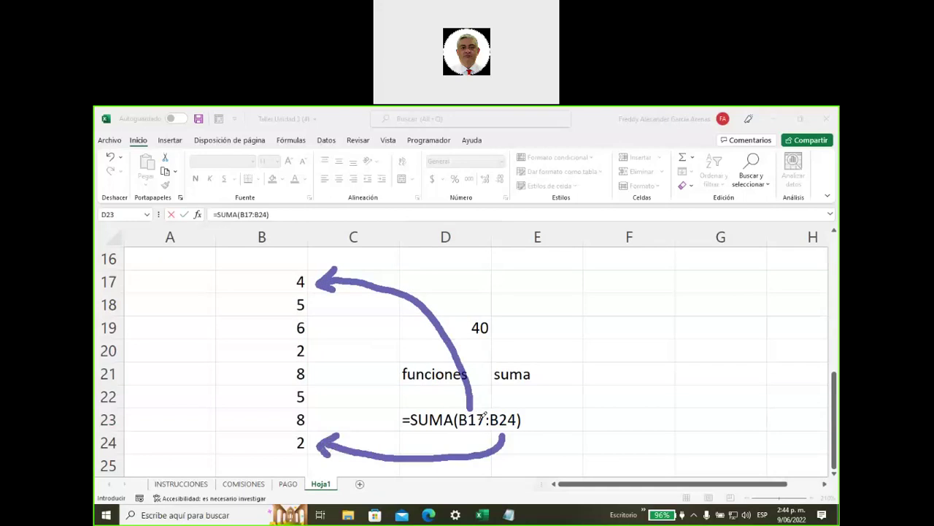
Step: Handwrite the range 'B17 : B24' with the word 'hasta' over the colon, and underline it
left_click_drag(523, 267, 524, 310)
mouse_move(517, 267)
left_mouse_down()
mouse_move(528, 302)
mouse_move(520, 308)
left_mouse_up()
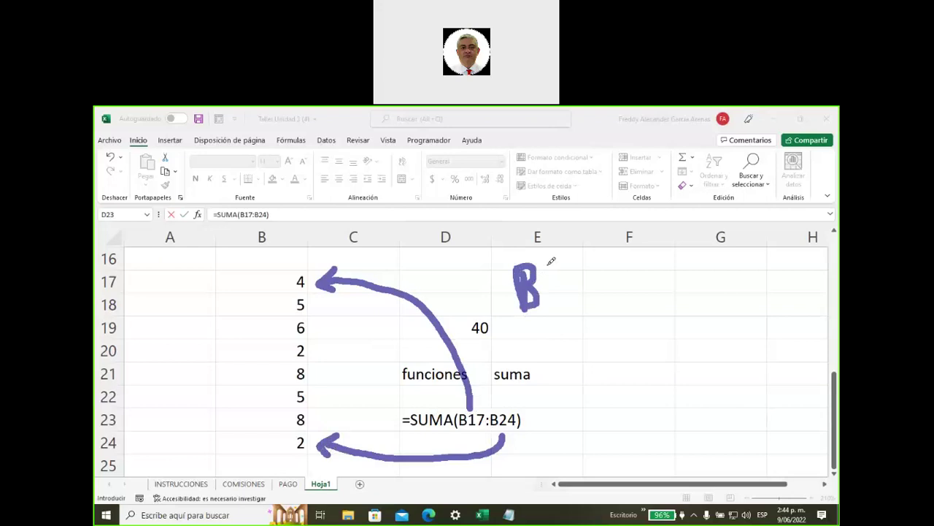
left_click_drag(548, 263, 559, 306)
left_click_drag(564, 264, 579, 303)
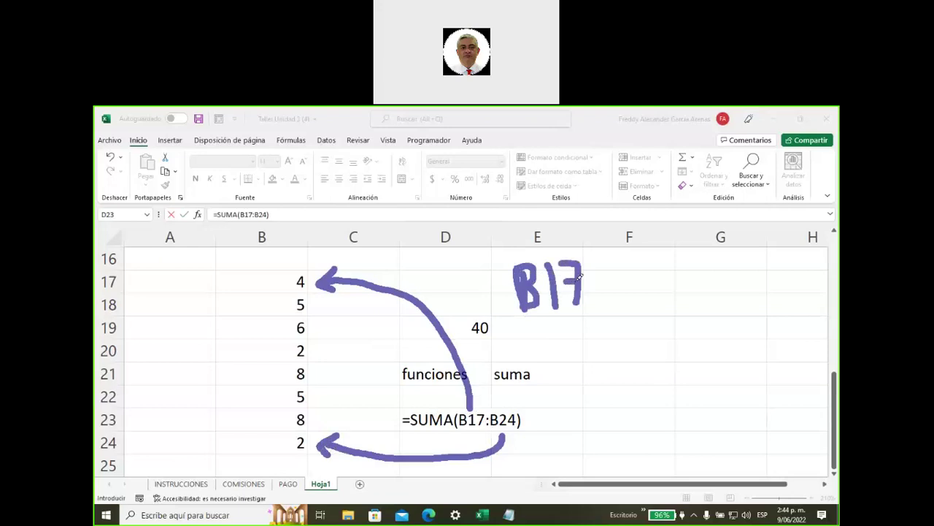
left_click(608, 276)
left_click(607, 296)
mouse_move(597, 188)
left_mouse_down()
mouse_move(603, 237)
mouse_move(608, 225)
left_mouse_up()
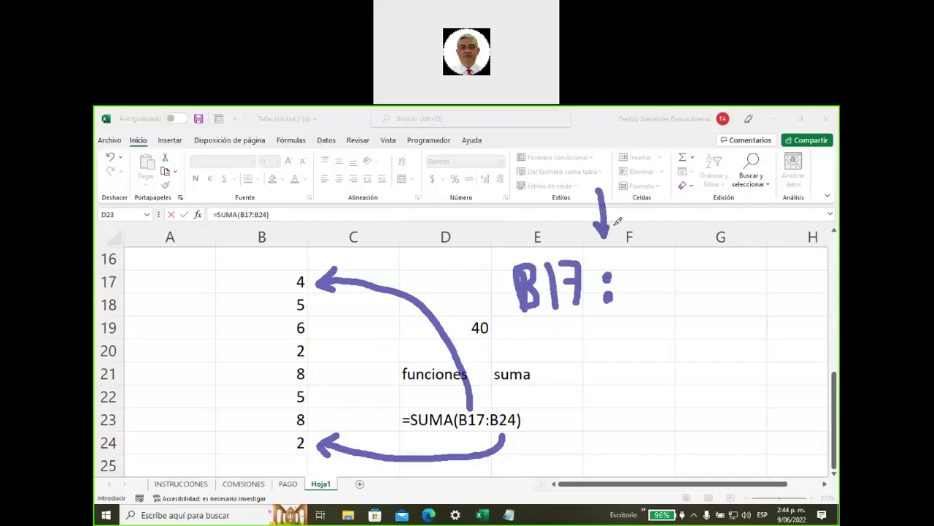
mouse_move(557, 145)
left_mouse_down()
mouse_move(605, 184)
mouse_move(619, 175)
mouse_move(613, 188)
left_mouse_up()
mouse_move(630, 150)
left_mouse_down()
mouse_move(632, 189)
mouse_move(638, 160)
mouse_move(659, 192)
left_mouse_up()
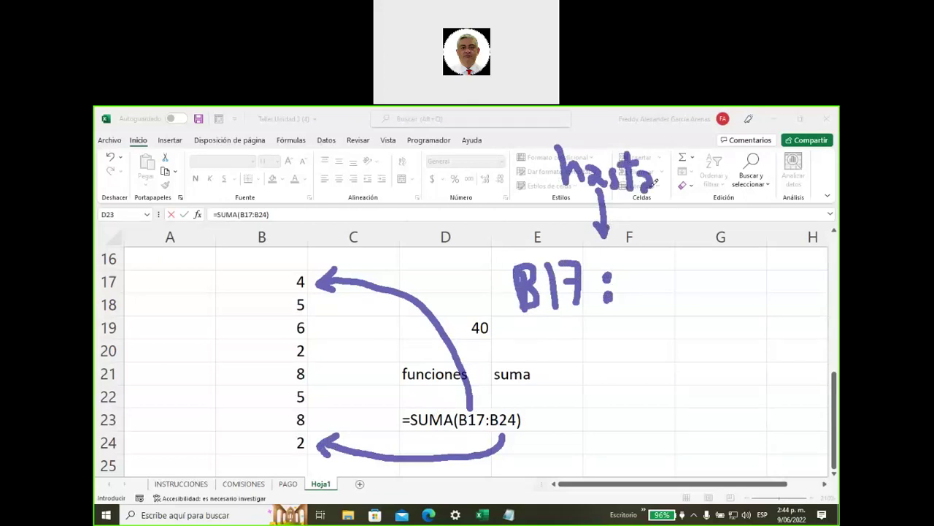
mouse_move(637, 258)
left_mouse_down()
mouse_move(634, 299)
mouse_move(655, 278)
mouse_move(637, 304)
left_mouse_up()
left_click_drag(668, 258, 689, 306)
left_click_drag(697, 257, 720, 282)
left_click_drag(712, 259, 706, 316)
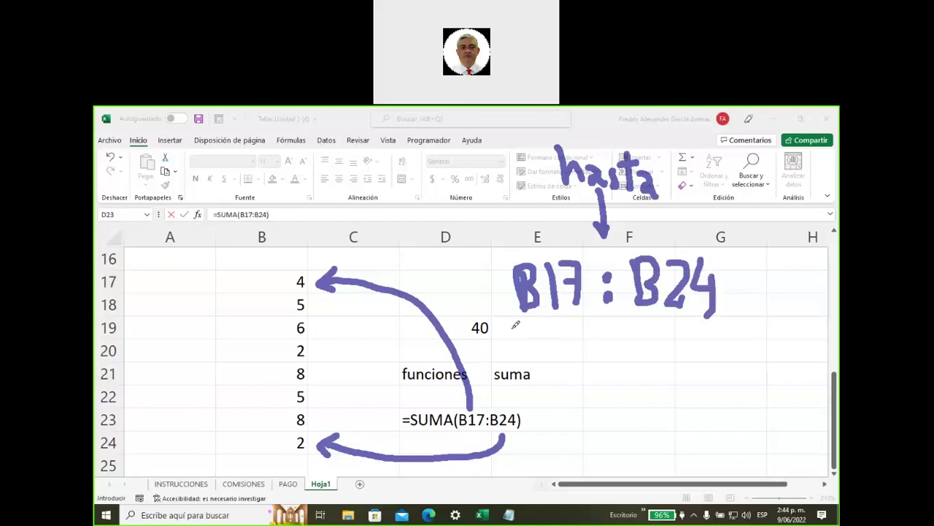
mouse_move(520, 329)
left_mouse_down()
mouse_move(600, 321)
mouse_move(705, 330)
left_mouse_up()
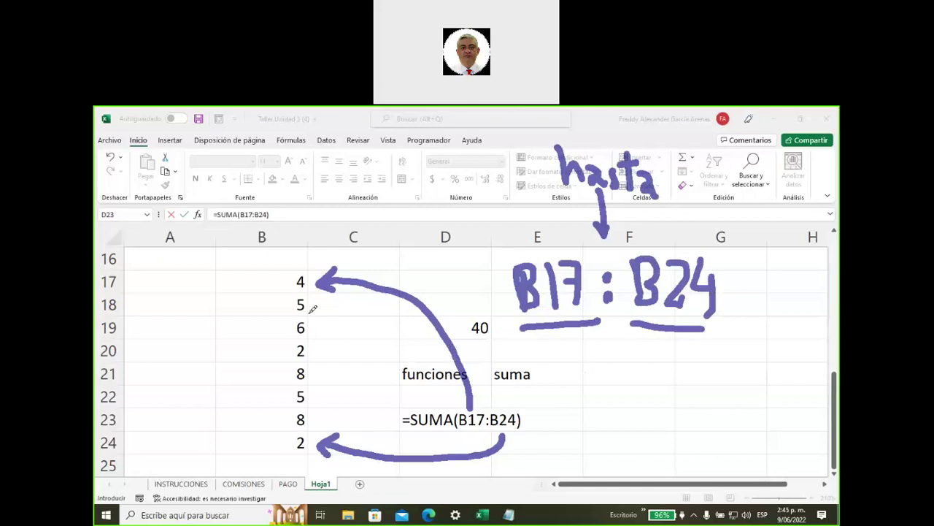
Step: Circle column B's values as 'rango', number B17 and B24 as 1 and 2, then clear all ink
mouse_move(282, 452)
left_mouse_down()
mouse_move(284, 265)
mouse_move(308, 258)
mouse_move(289, 461)
left_mouse_up()
left_click_drag(168, 326, 188, 358)
mouse_move(203, 320)
left_mouse_down()
mouse_move(224, 344)
mouse_move(245, 310)
mouse_move(260, 327)
mouse_move(273, 315)
mouse_move(279, 331)
mouse_move(285, 304)
mouse_move(280, 315)
left_mouse_up()
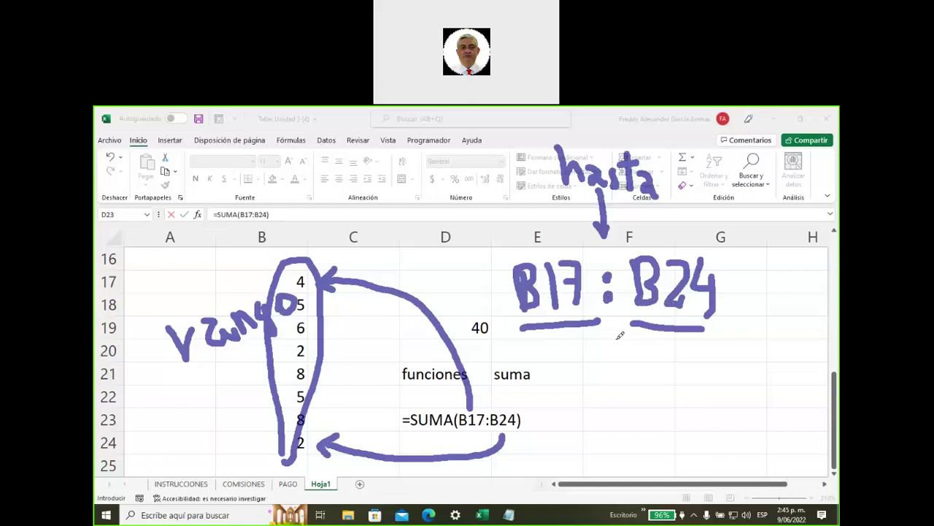
mouse_move(620, 401)
left_mouse_down()
mouse_move(611, 315)
mouse_move(629, 336)
left_mouse_up()
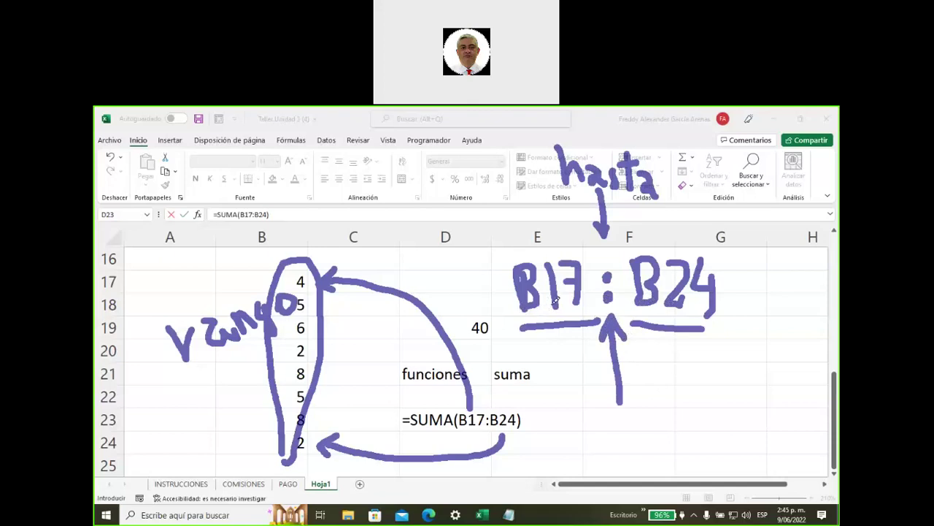
mouse_move(548, 344)
left_mouse_down()
mouse_move(557, 369)
mouse_move(571, 370)
left_mouse_up()
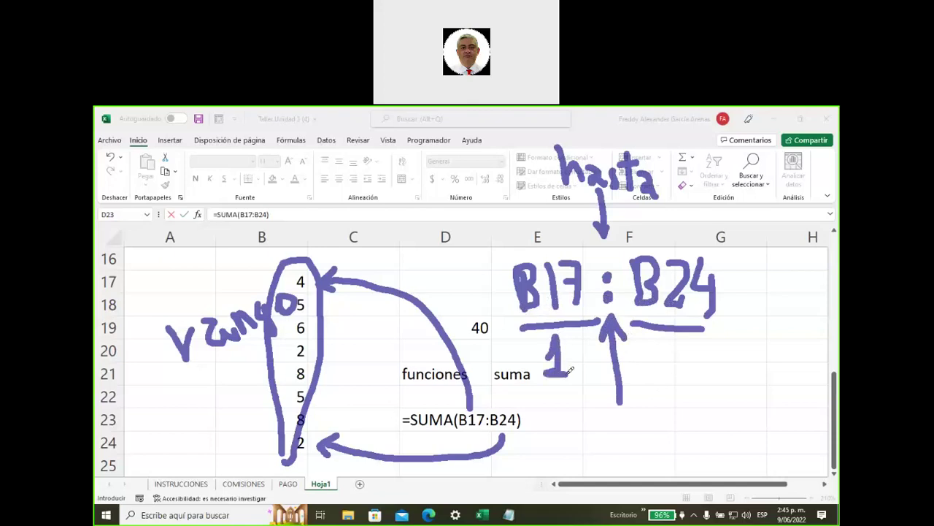
mouse_move(658, 340)
left_mouse_down()
mouse_move(681, 338)
mouse_move(658, 368)
mouse_move(681, 371)
left_mouse_up()
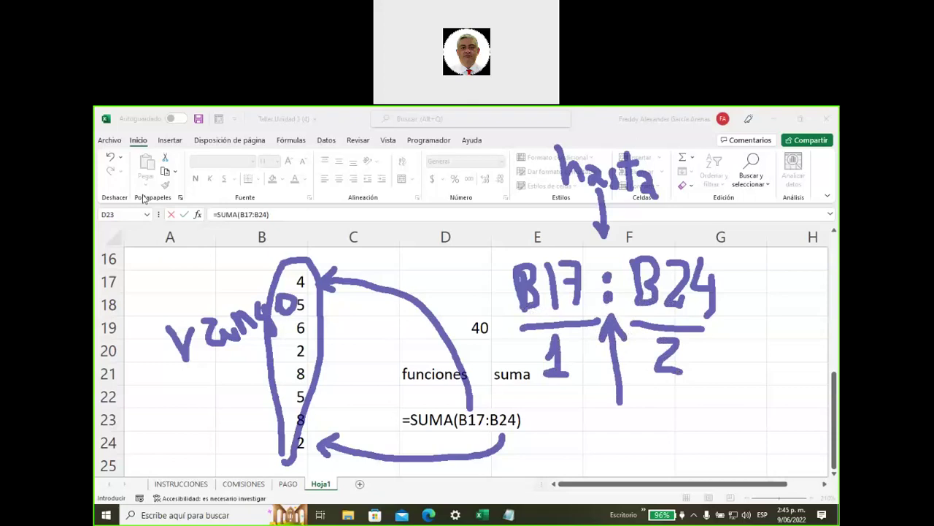
key("Escape")
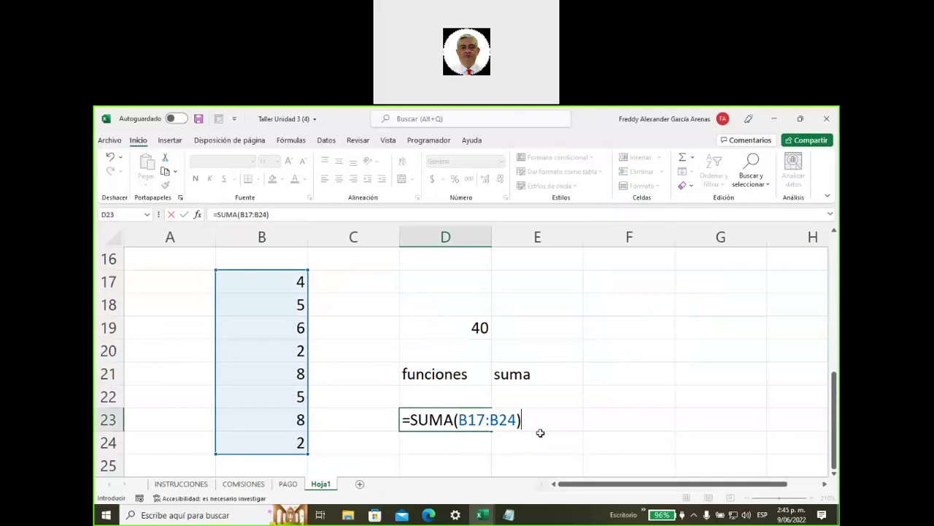
Step: Confirm =SUMA(B17:B24) in D23, compare it with D19's formula, and recommit it
key("Return")
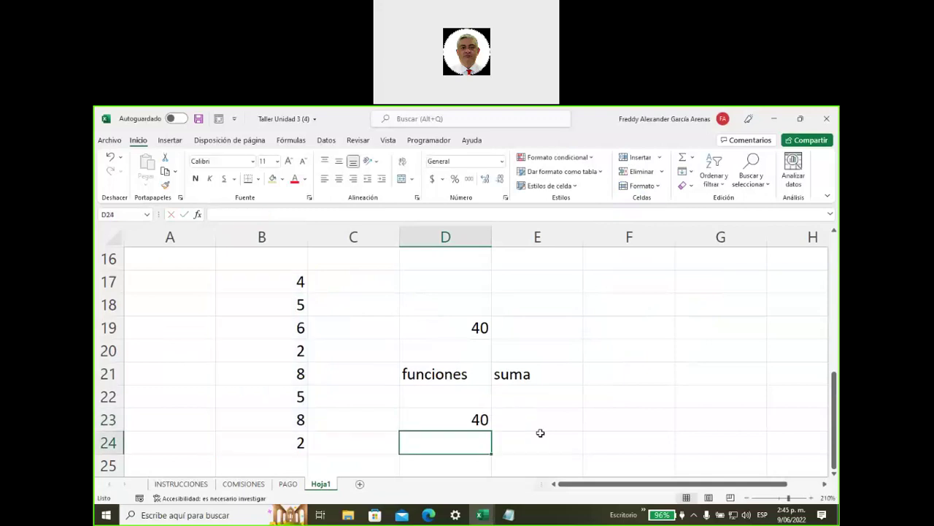
key("Up")
key("Up")
key("Up")
key("Up")
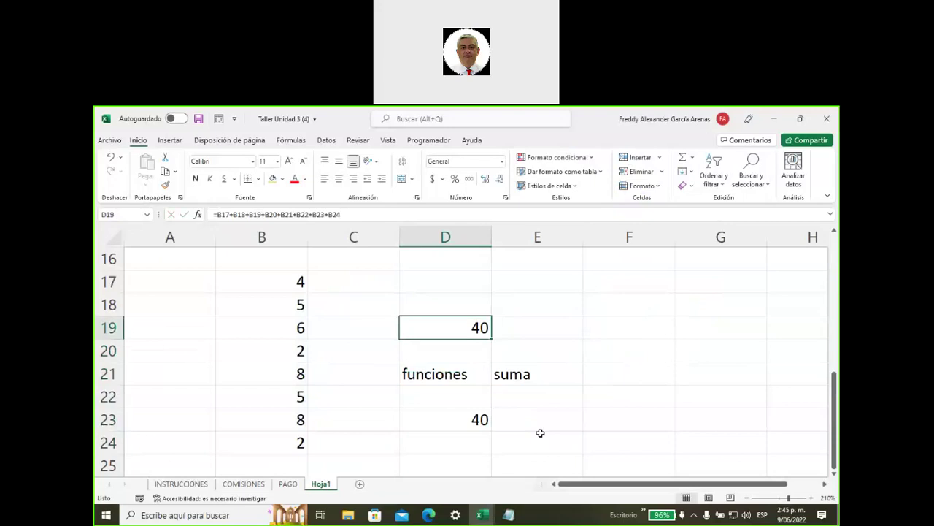
left_click(449, 422)
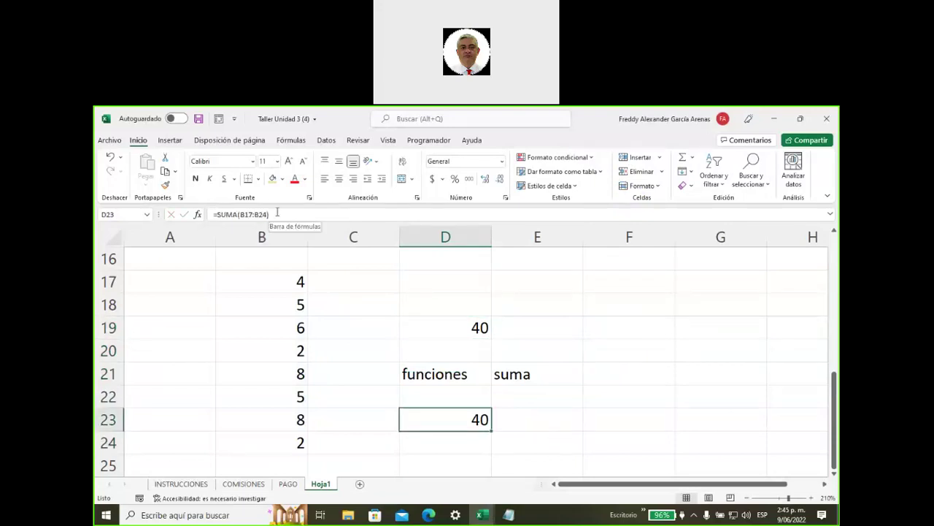
left_click_drag(270, 215, 200, 215)
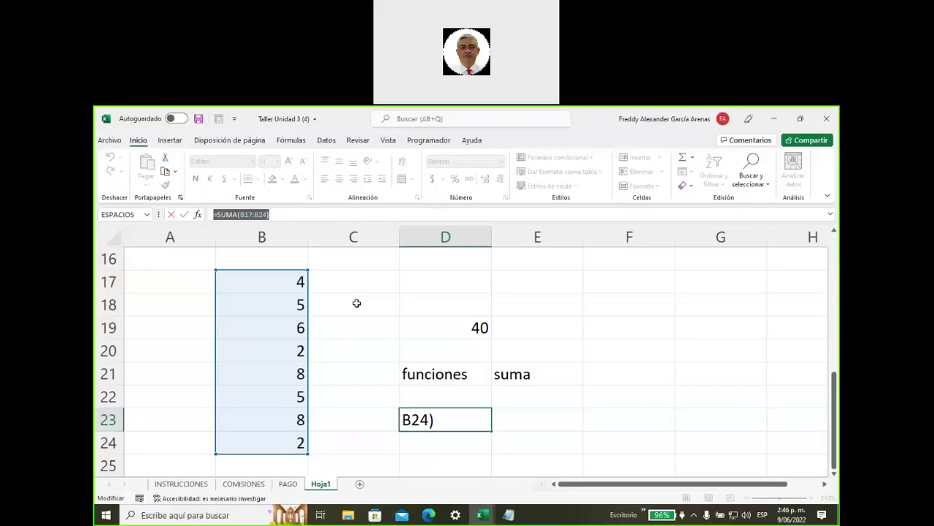
key("Return")
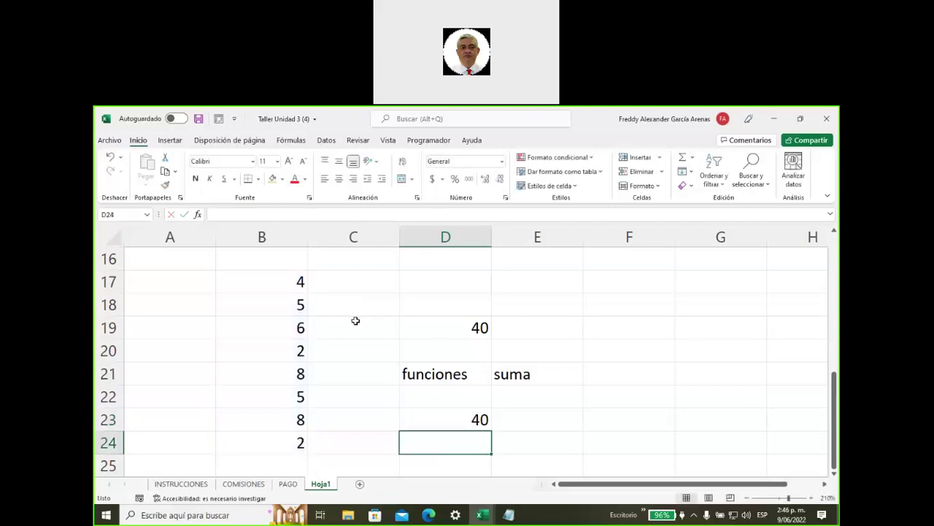
left_click(450, 420)
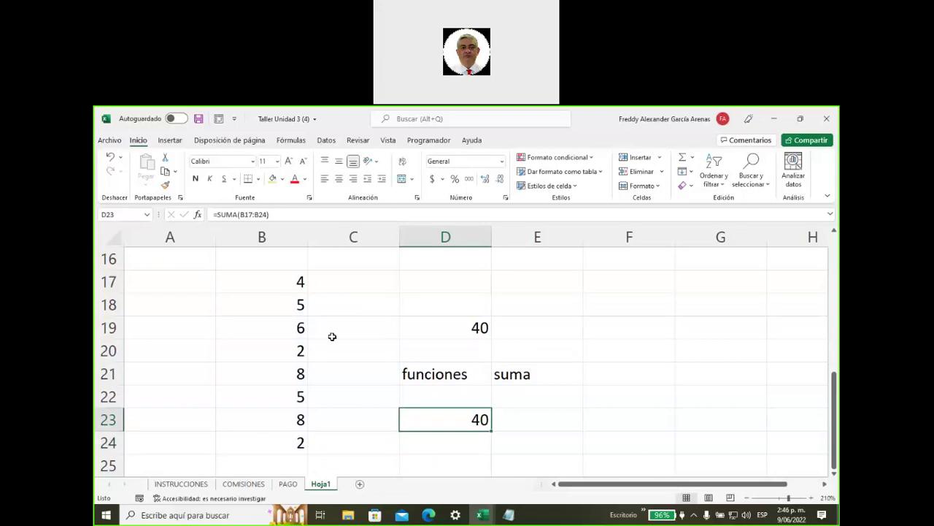
Step: Select B17:B24 to verify the status-bar sum of 40 matches D23
mouse_move(272, 279)
left_mouse_down()
mouse_move(276, 350)
mouse_move(301, 442)
left_mouse_up()
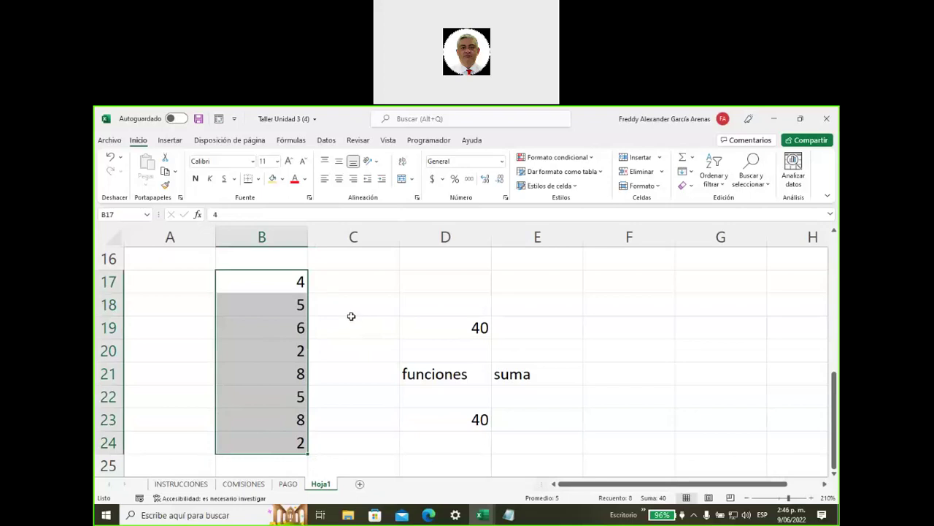
left_click(353, 318)
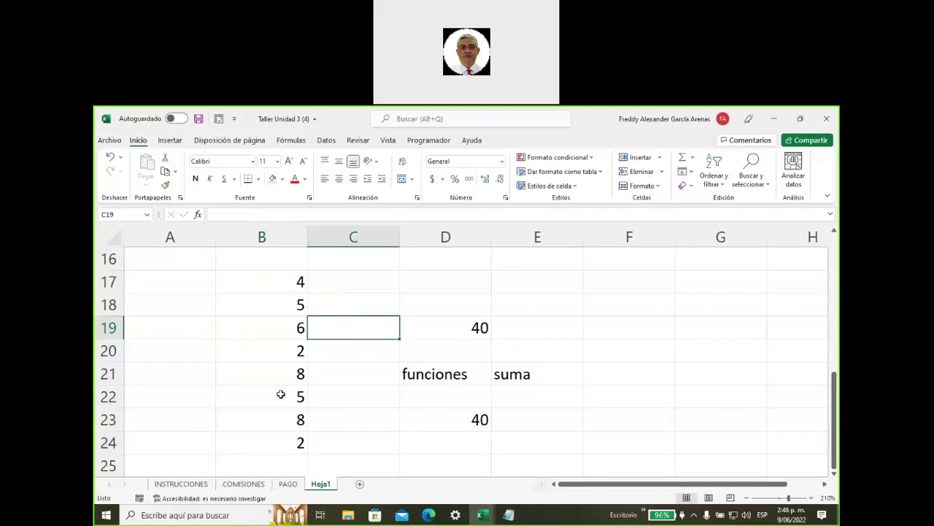
left_click(430, 437)
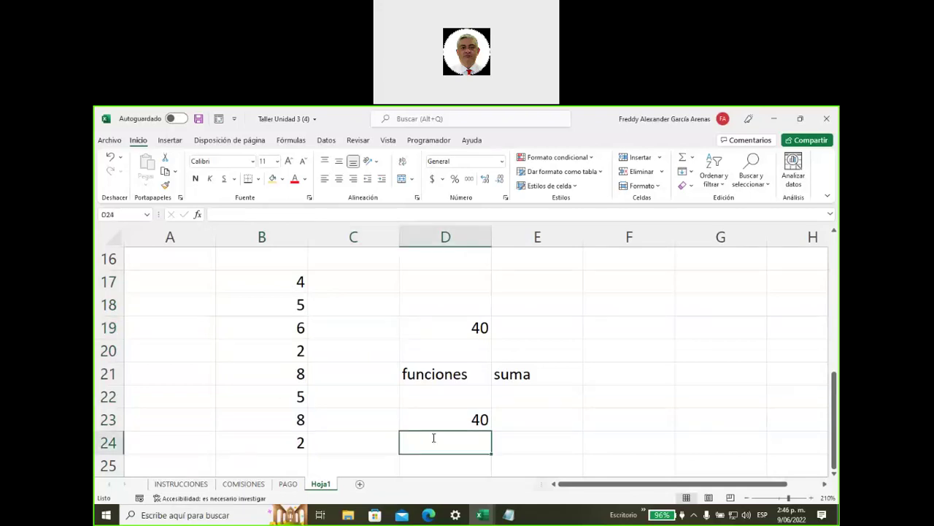
Step: Enter =SUMA(B18;B21) in D24 by picking B18 and B21, giving 13
type("=suma")
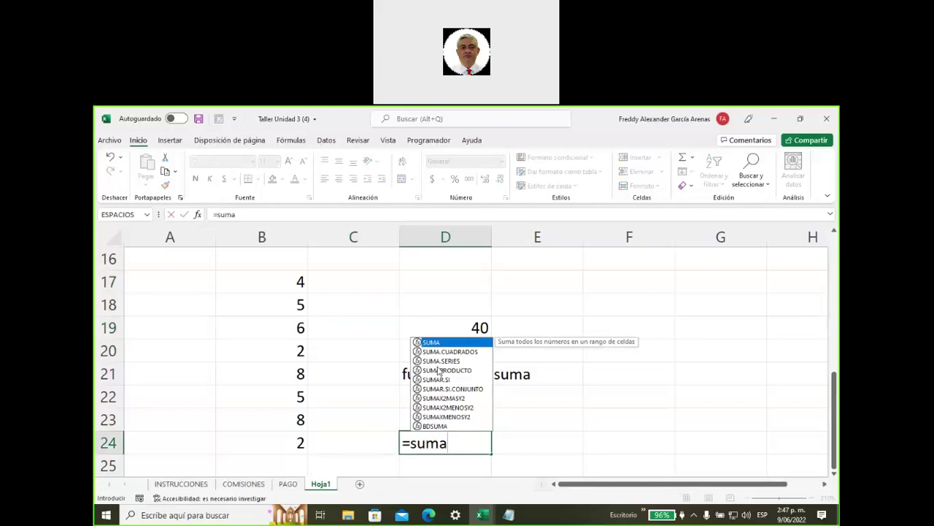
double_click(436, 343)
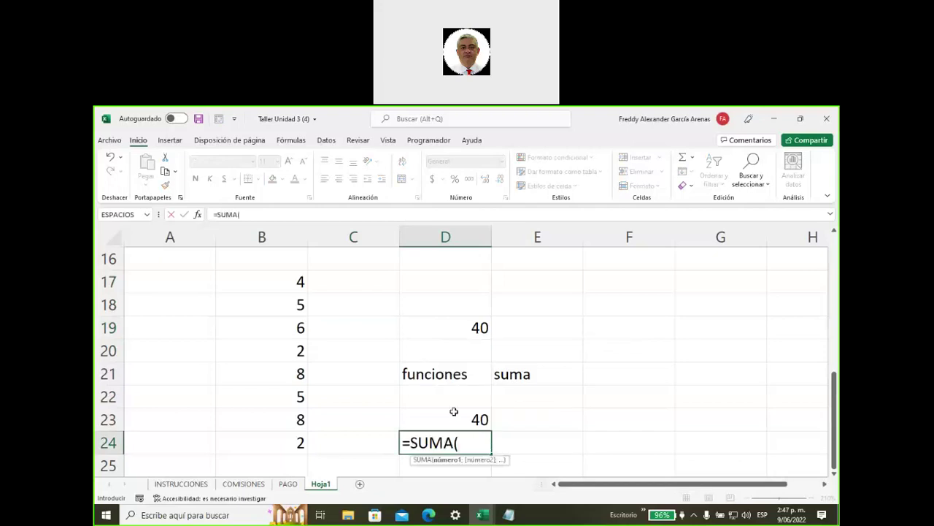
left_click(265, 303)
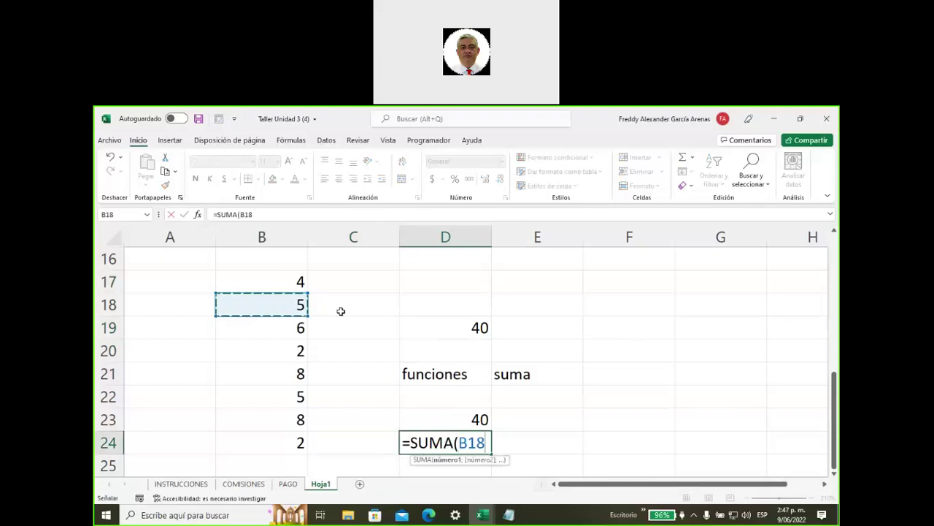
type(";")
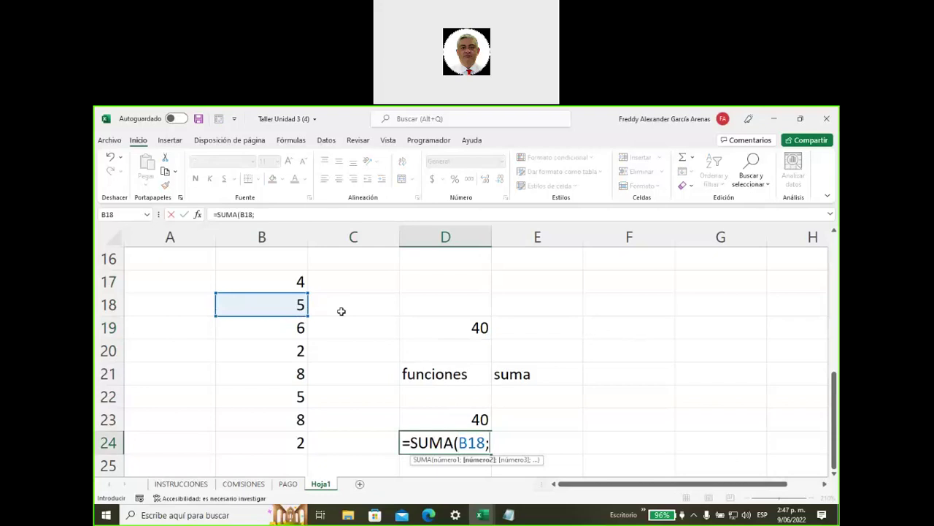
left_click(267, 375)
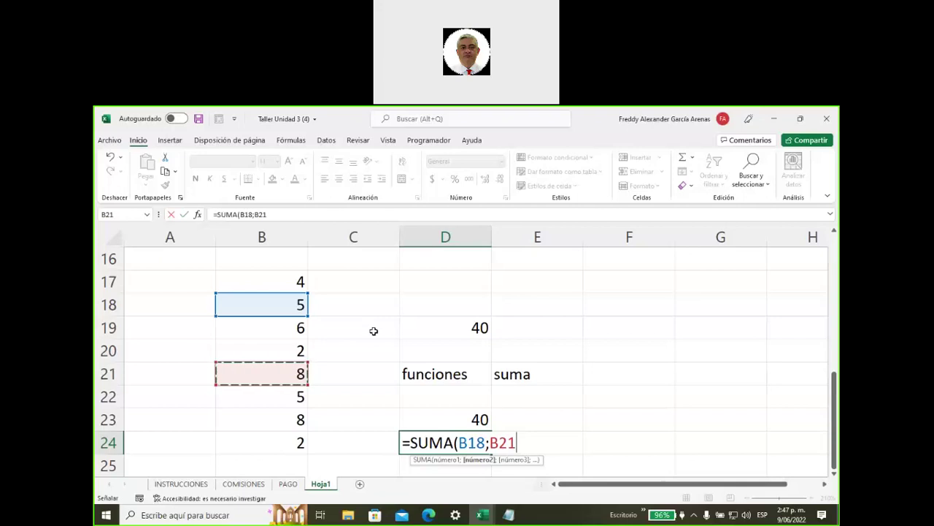
type(")")
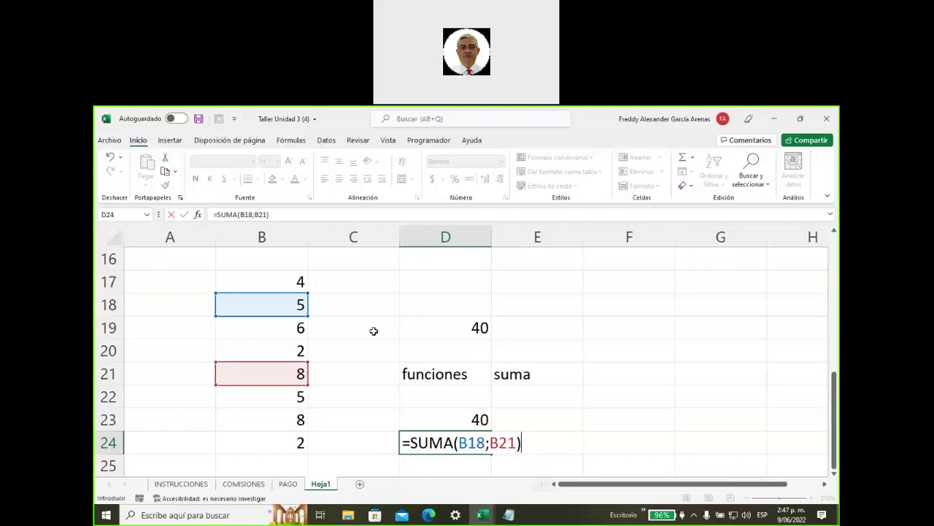
key("Return")
scroll(374, 330, "up", 3)
scroll(438, 402, "down", 2)
scroll(438, 411, "down", 3)
scroll(440, 431, "up", 2)
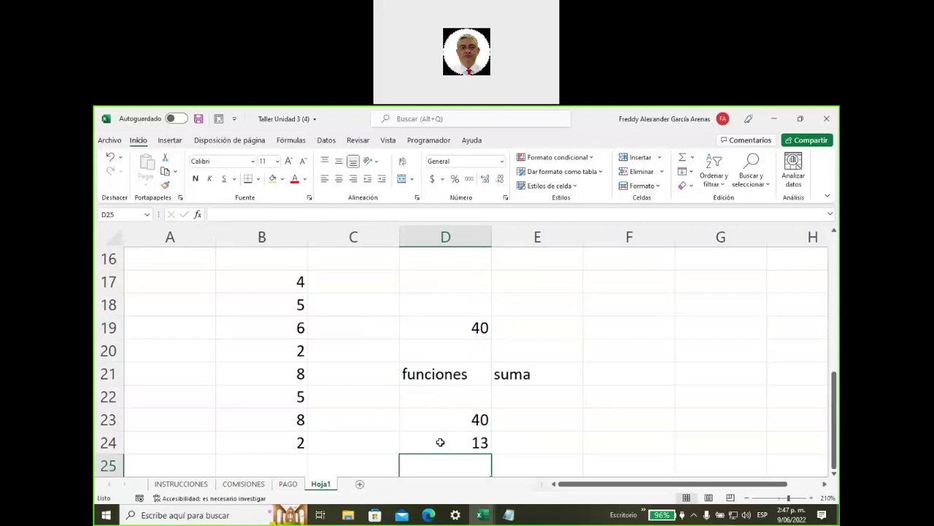
left_click(442, 442)
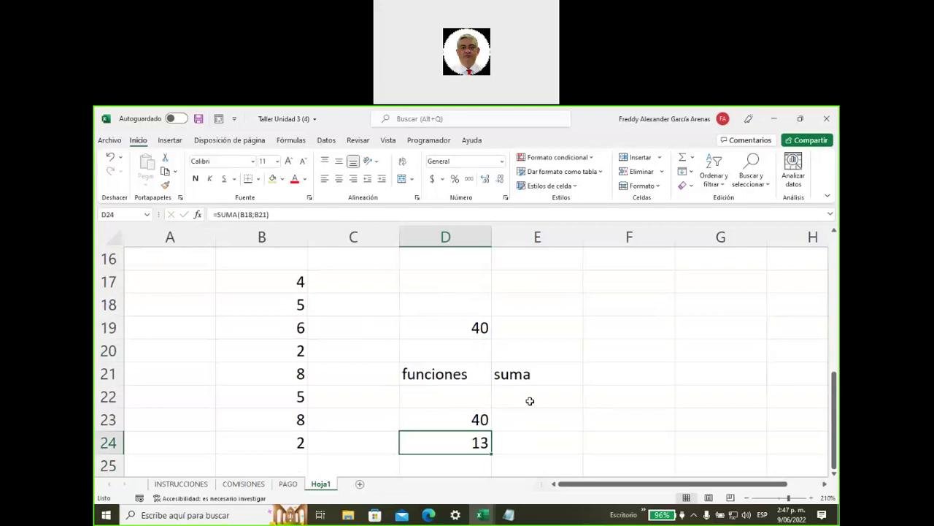
Step: Fill B18, B21 and D24 with yellow
left_click(273, 303)
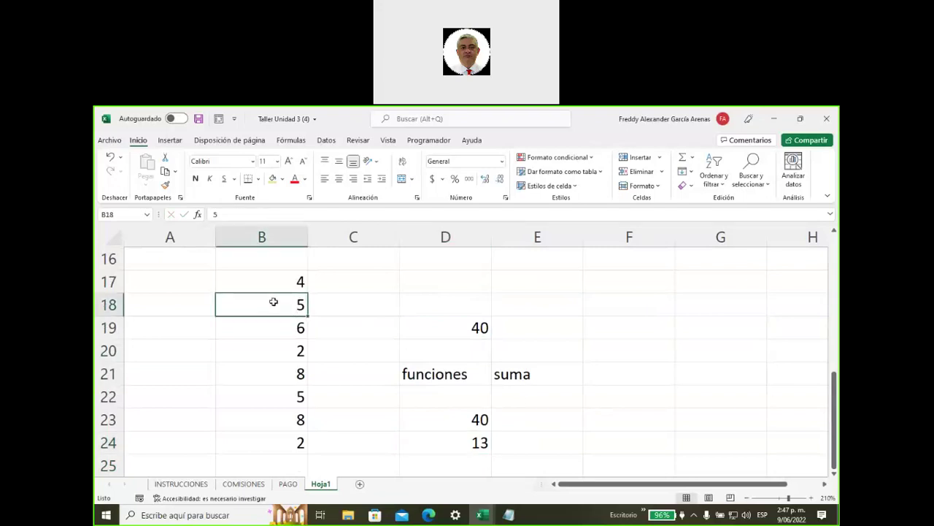
left_click(272, 180)
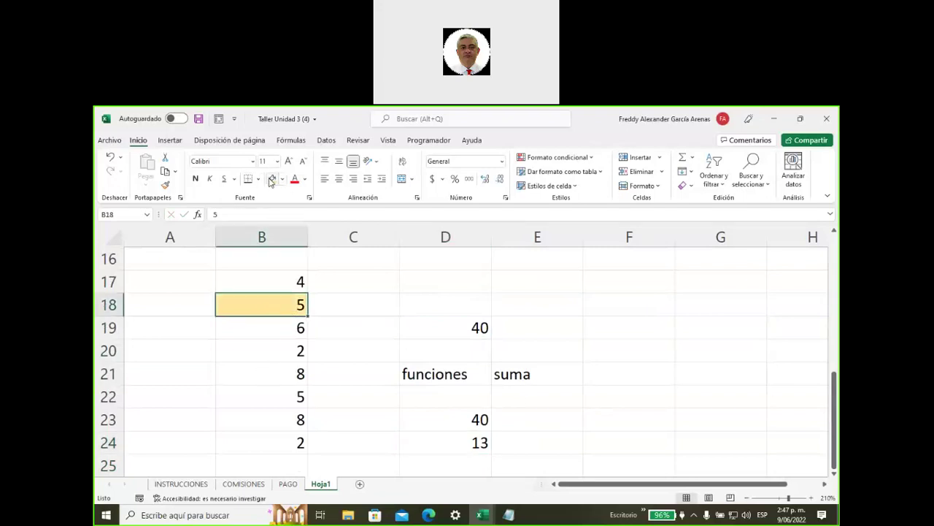
left_click(246, 371)
left_click(272, 180)
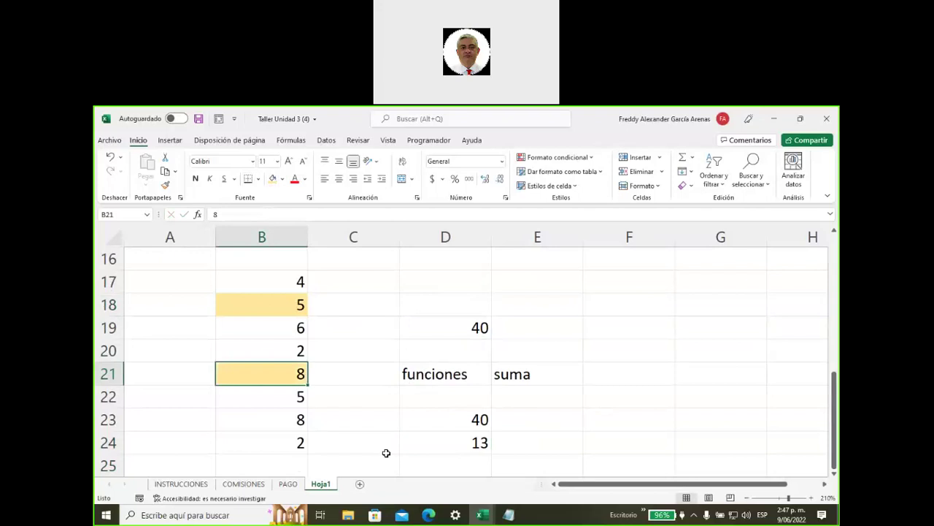
left_click(438, 436)
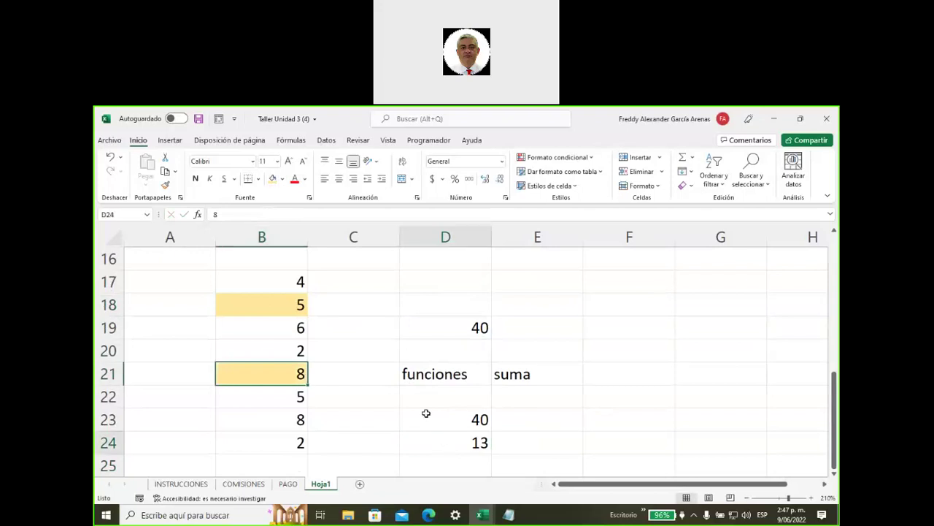
left_click(272, 179)
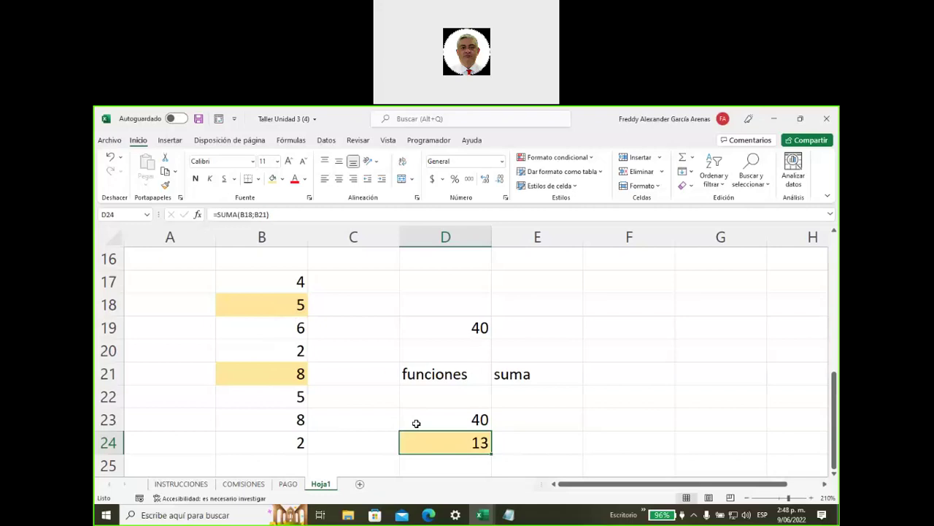
Step: Select the values B17 to B24 and point out B17, B24 and the range sum in D23
left_click_drag(287, 285, 296, 442)
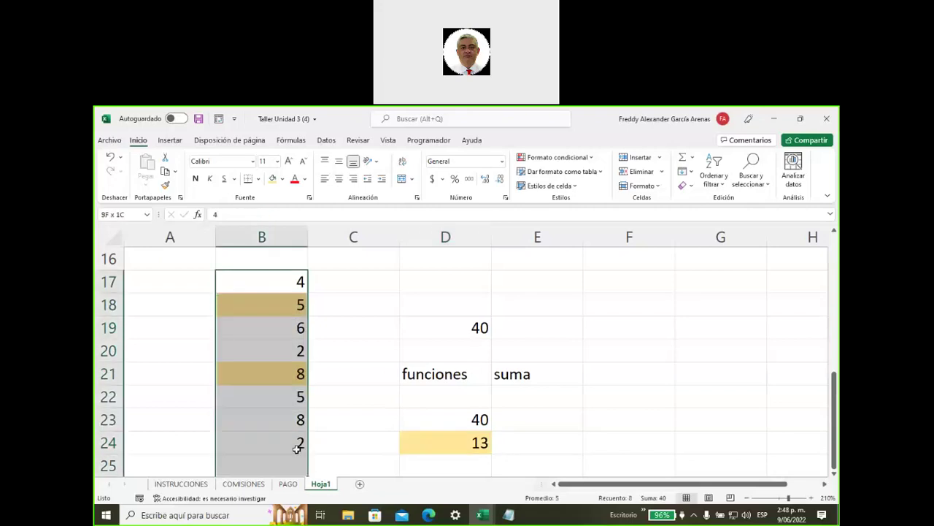
left_click(278, 283)
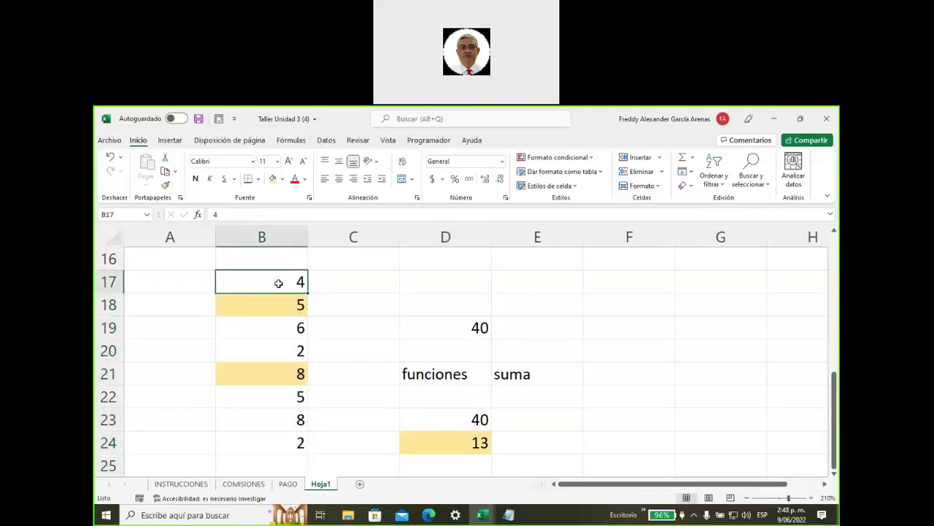
left_click(281, 440)
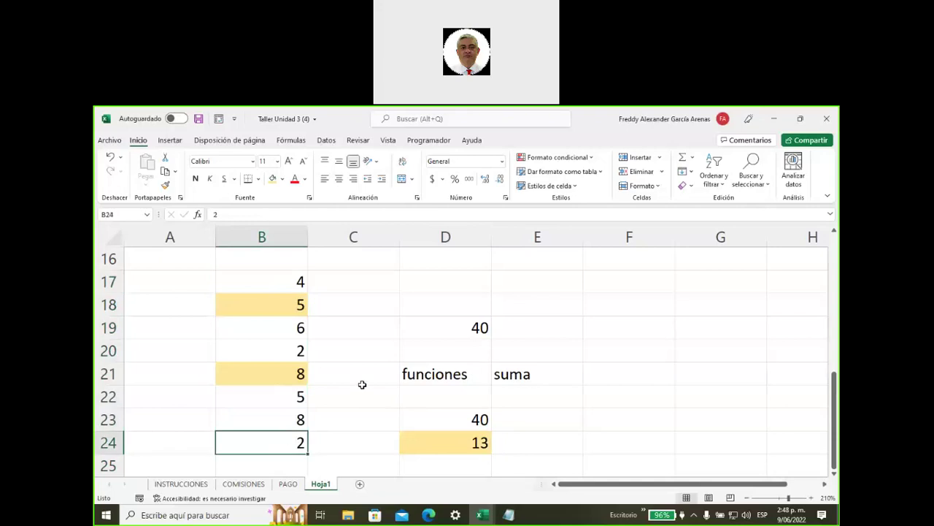
left_click(371, 406)
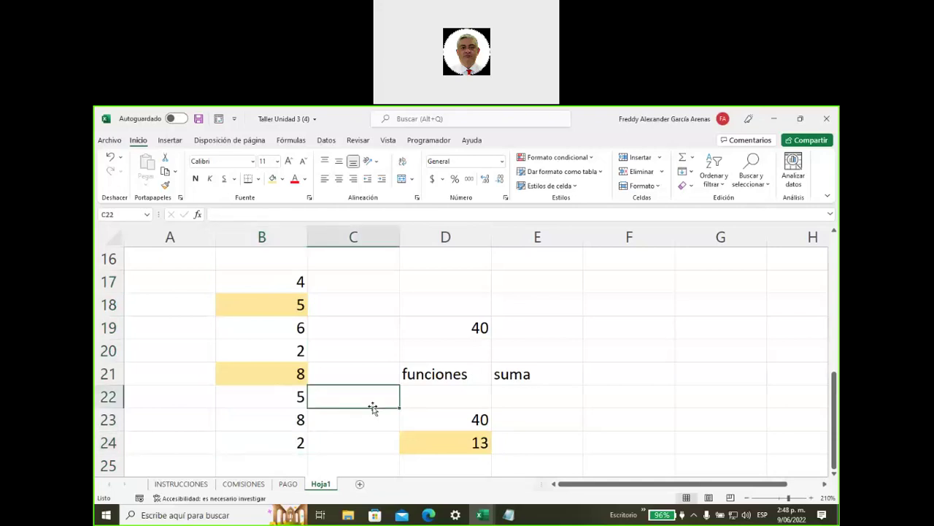
left_click(445, 422)
Step: Compare the formulas in D24 and D23, then scroll around the sheet
left_click(444, 442)
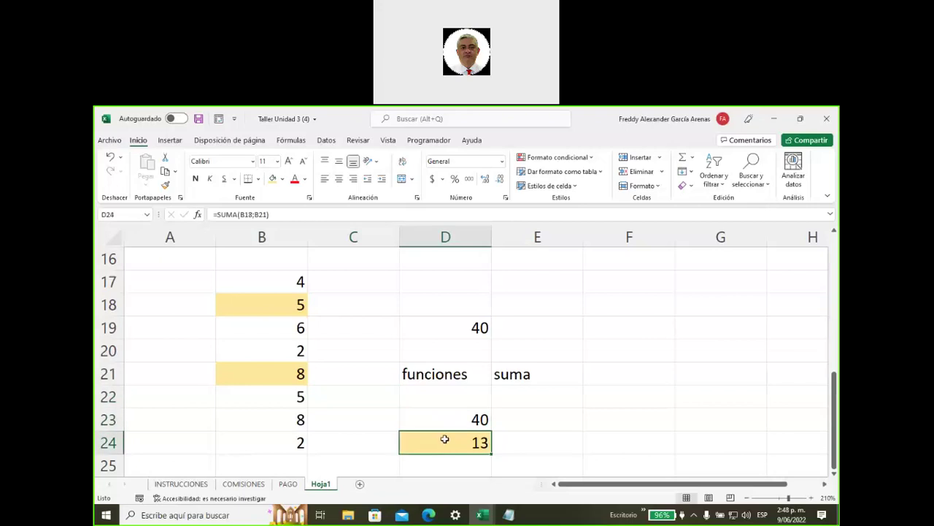
left_click(449, 418)
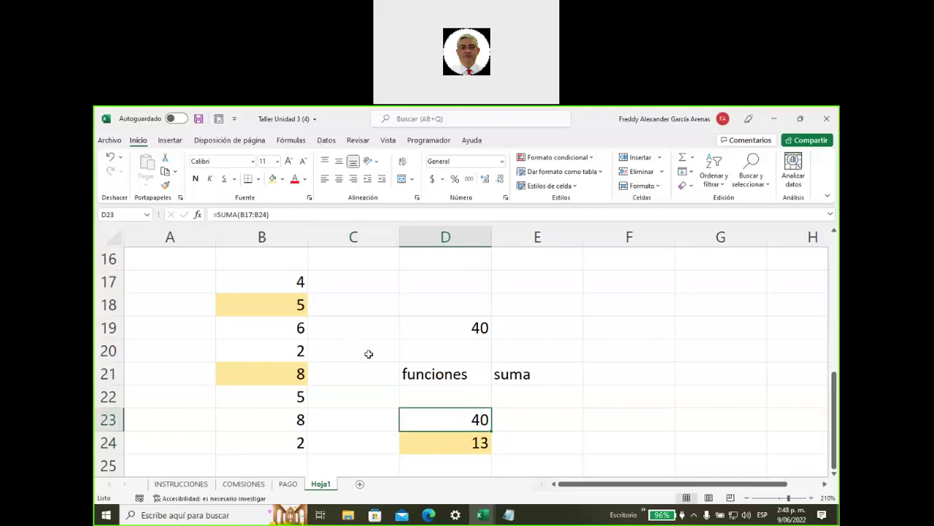
left_click(521, 414)
left_click(441, 424)
left_click(455, 435)
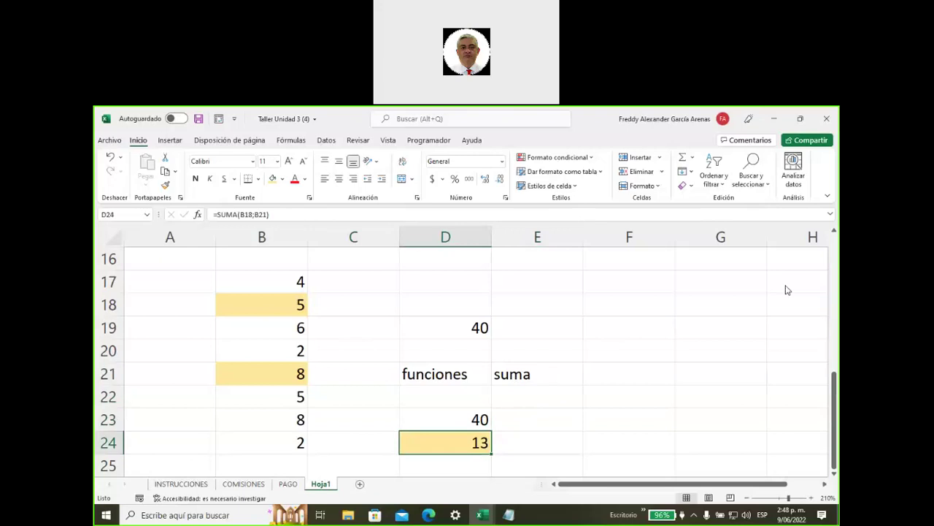
scroll(561, 332, "up", 1)
scroll(559, 340, "up", 1)
scroll(559, 340, "up", 1)
scroll(559, 340, "down", 2)
scroll(560, 343, "down", 3)
scroll(560, 342, "down", 1)
scroll(559, 342, "down", 1)
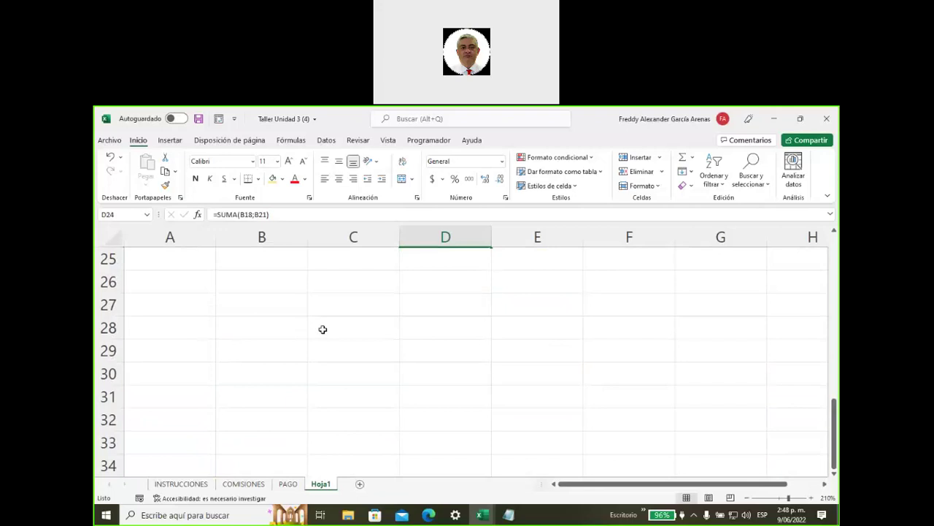
scroll(459, 330, "up", 6)
scroll(461, 331, "up", 3)
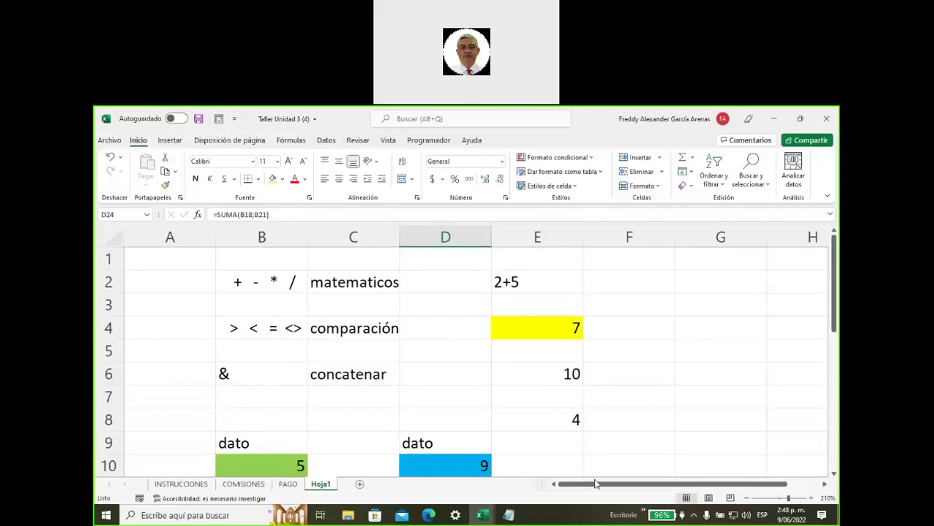
mouse_move(606, 484)
left_mouse_down()
mouse_move(624, 485)
mouse_move(588, 490)
left_mouse_up()
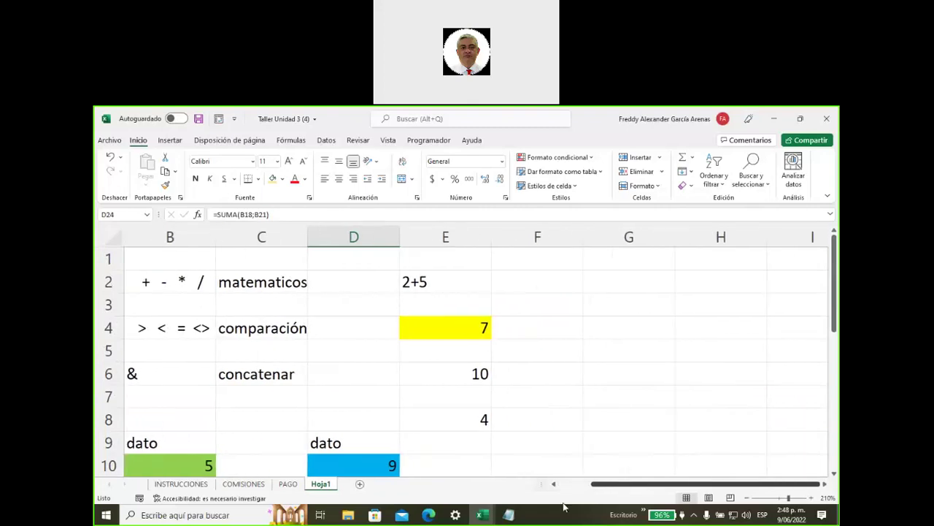
left_click_drag(588, 489, 584, 486)
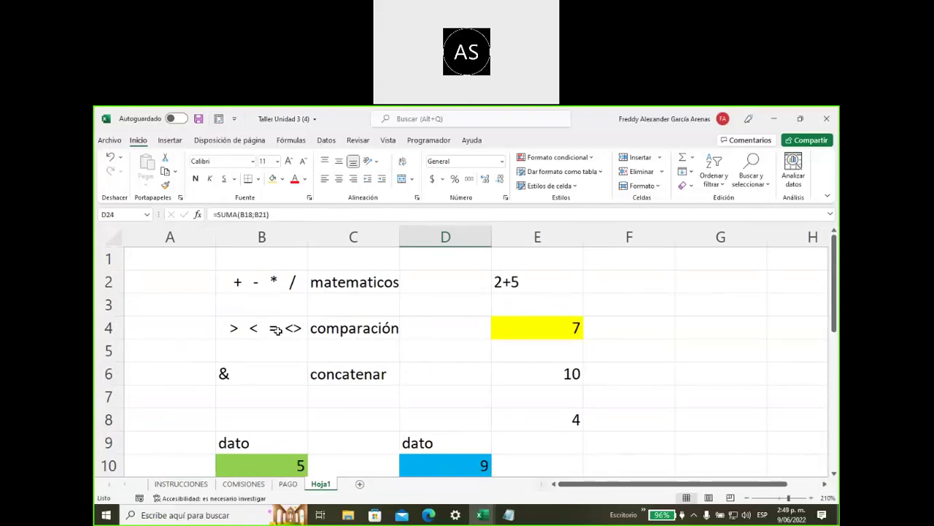
left_click(277, 327)
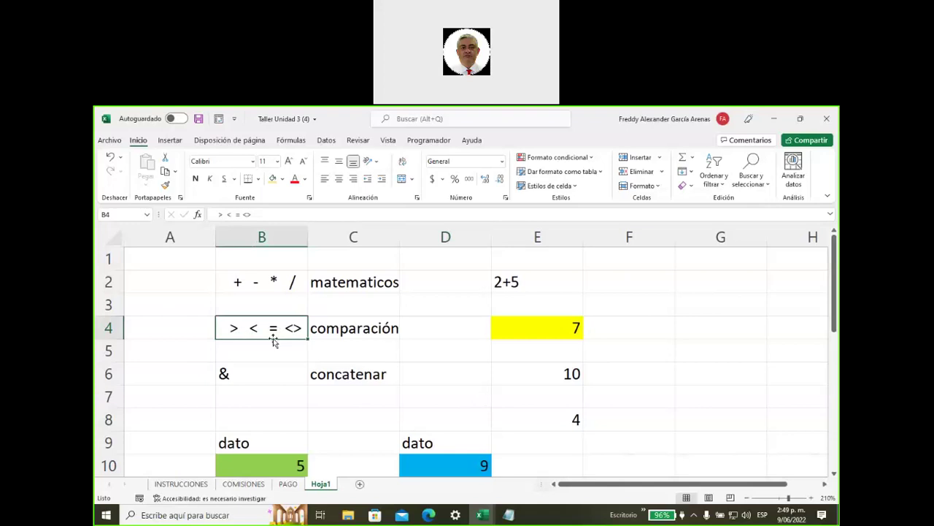
left_click_drag(569, 487, 628, 489)
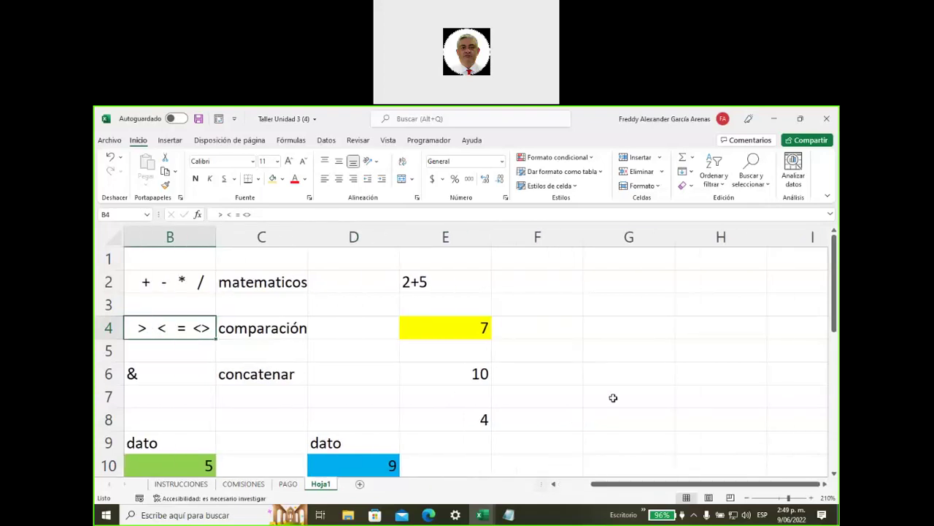
left_click(554, 381)
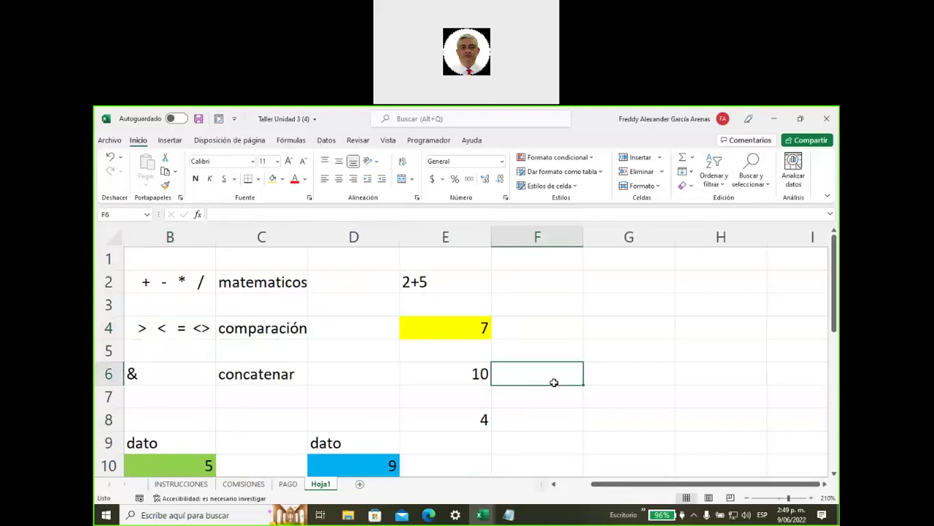
key("Right")
key("Right")
key("Right")
key("Right")
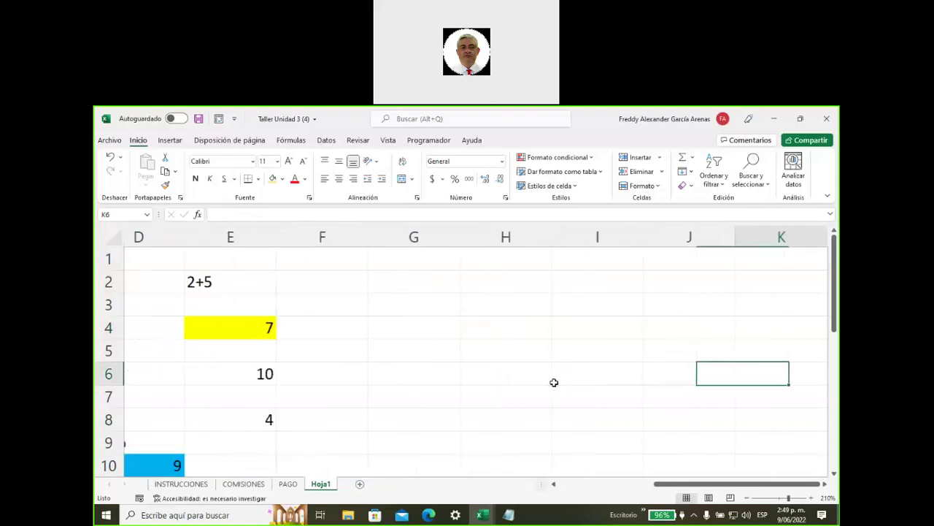
key("Right")
left_click(414, 288)
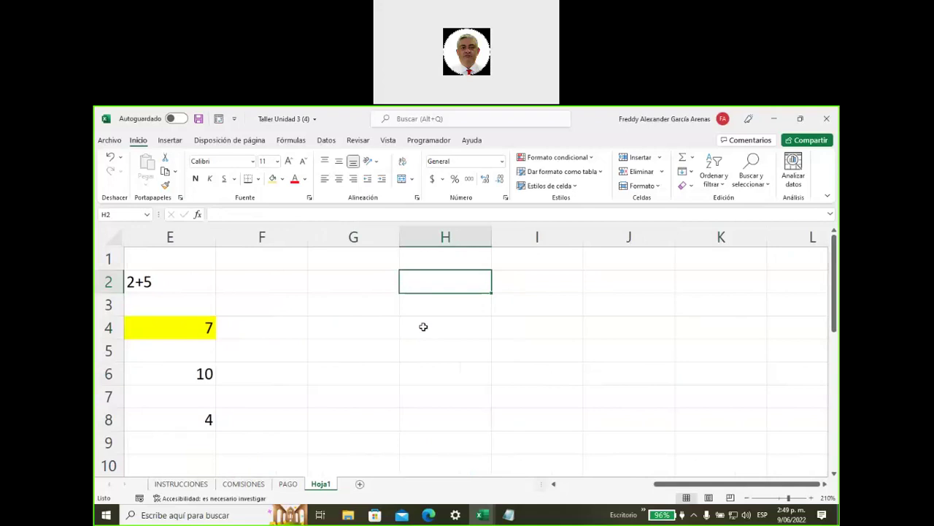
Step: Enter =4>7 in H2 (FALSO) and =7<9 in H3 (VERDADERO)
type("=")
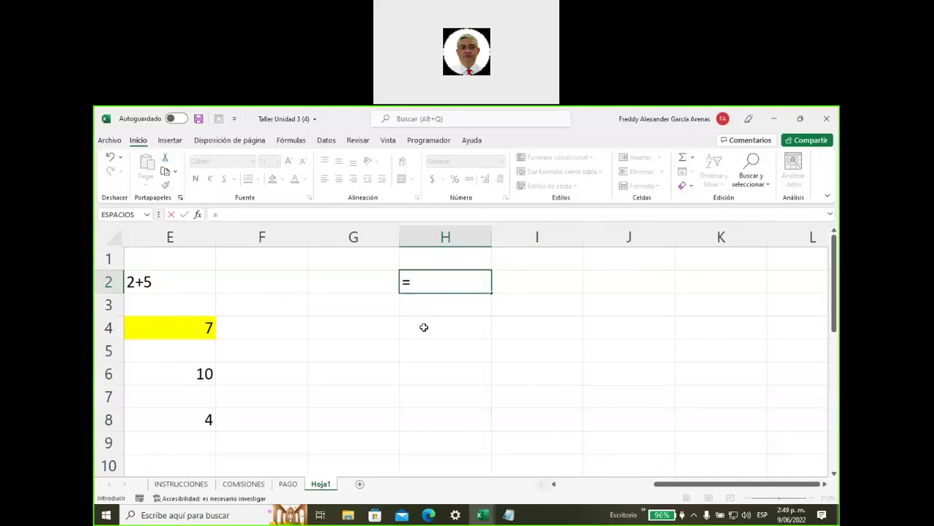
type("4>7")
key("Return")
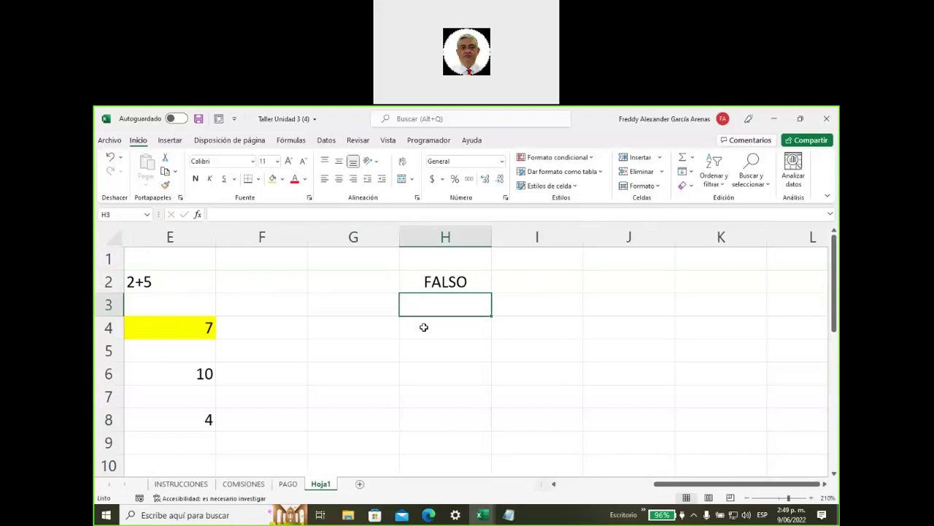
type("=")
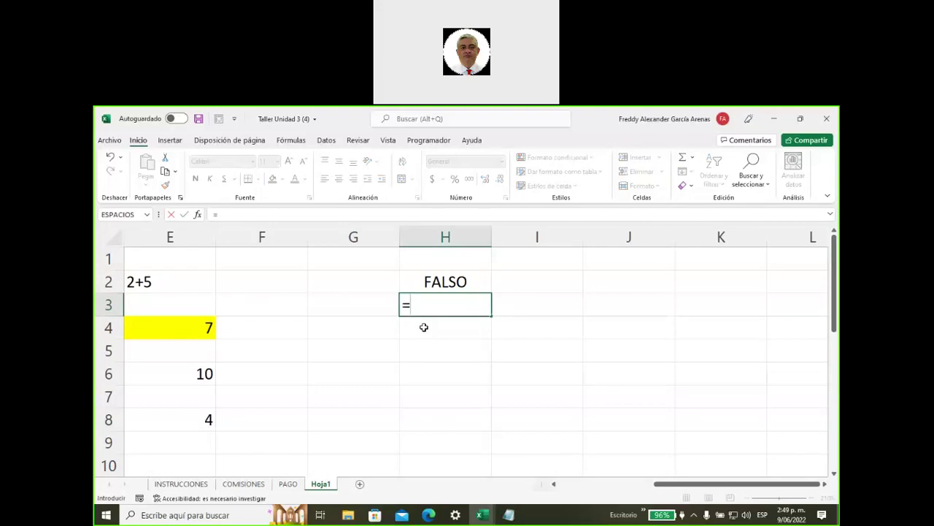
type("7")
type("<")
type("9")
key("Return")
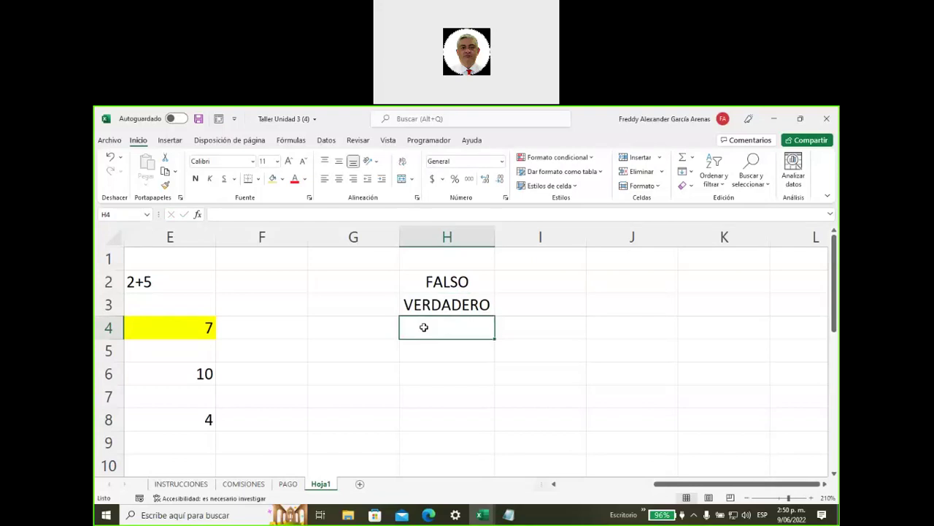
left_click(553, 484)
left_click(553, 484)
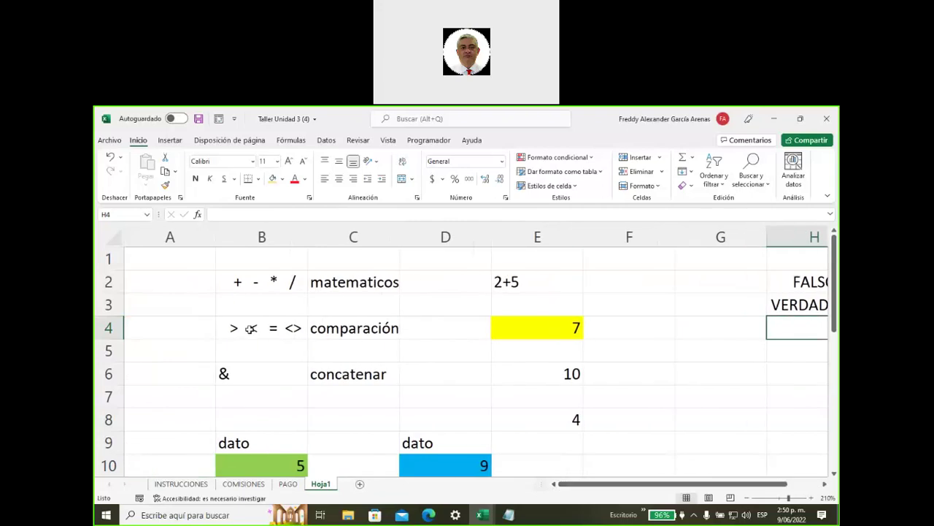
left_click(270, 331)
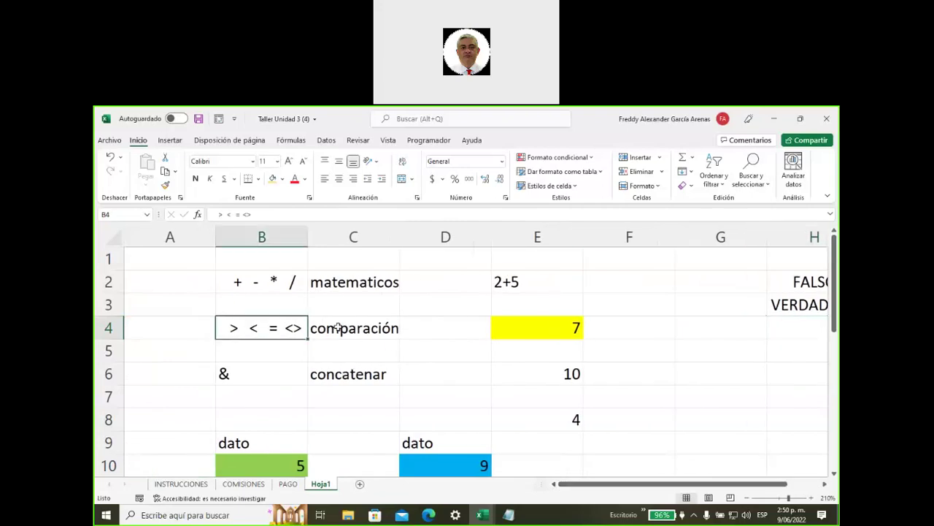
left_click_drag(574, 488, 606, 486)
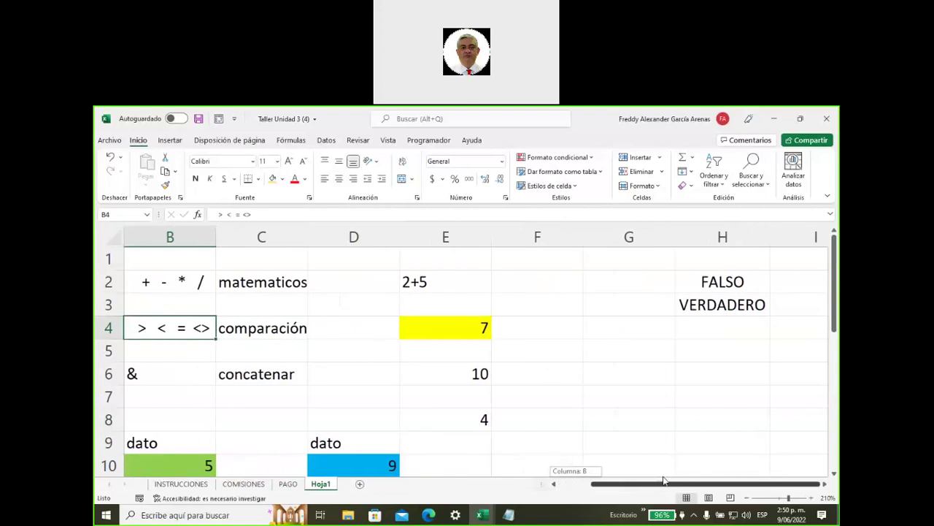
left_click(616, 414)
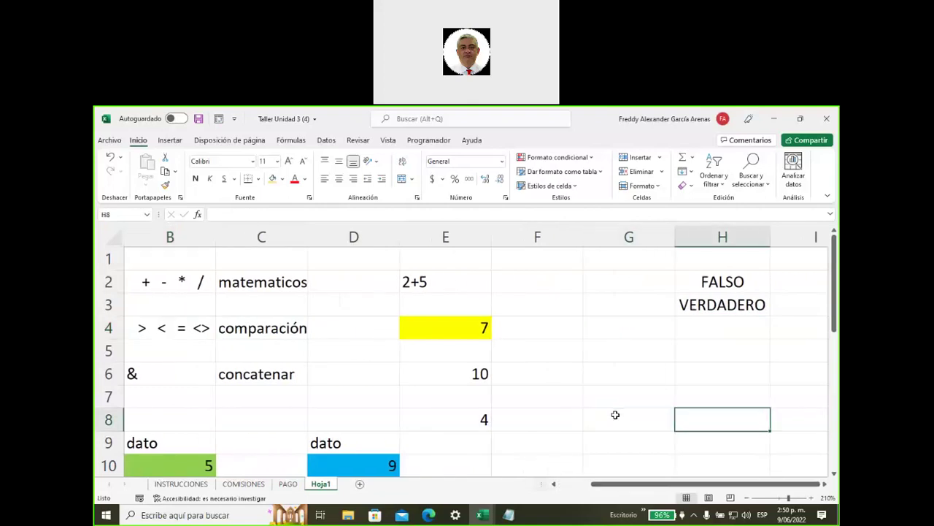
key("Right")
key("Right")
key("Right")
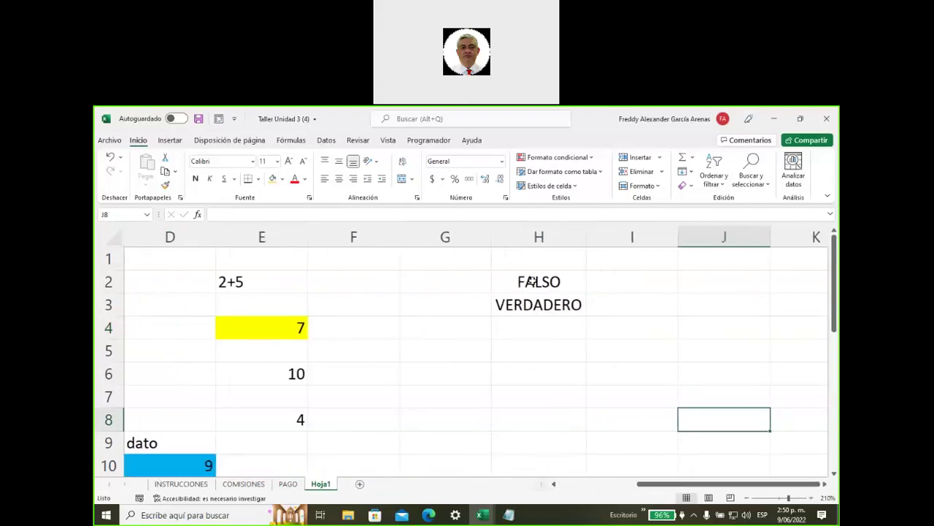
left_click_drag(532, 282, 544, 305)
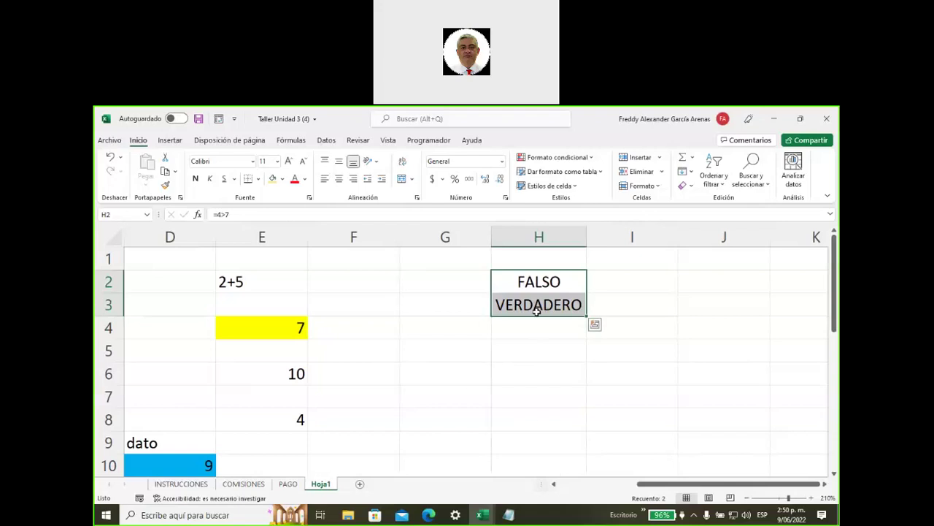
left_click(537, 282)
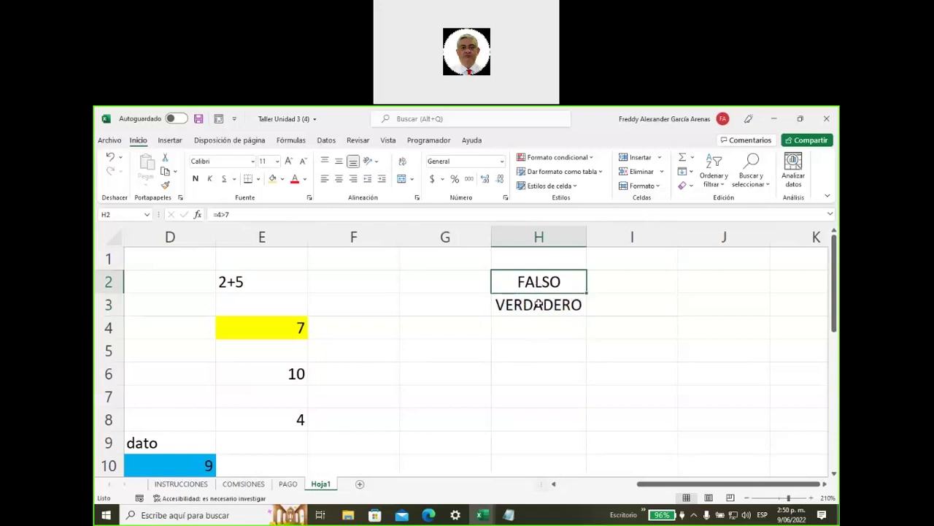
left_click(539, 305)
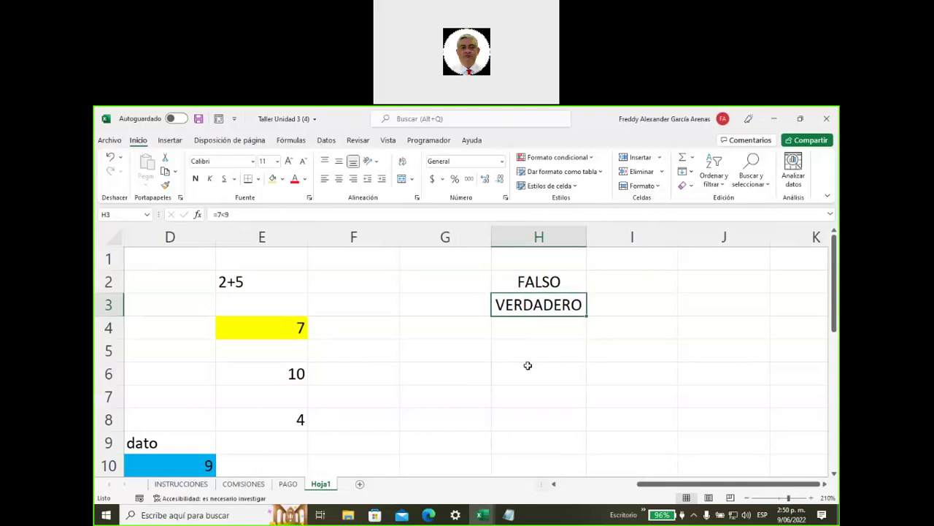
left_click(488, 376)
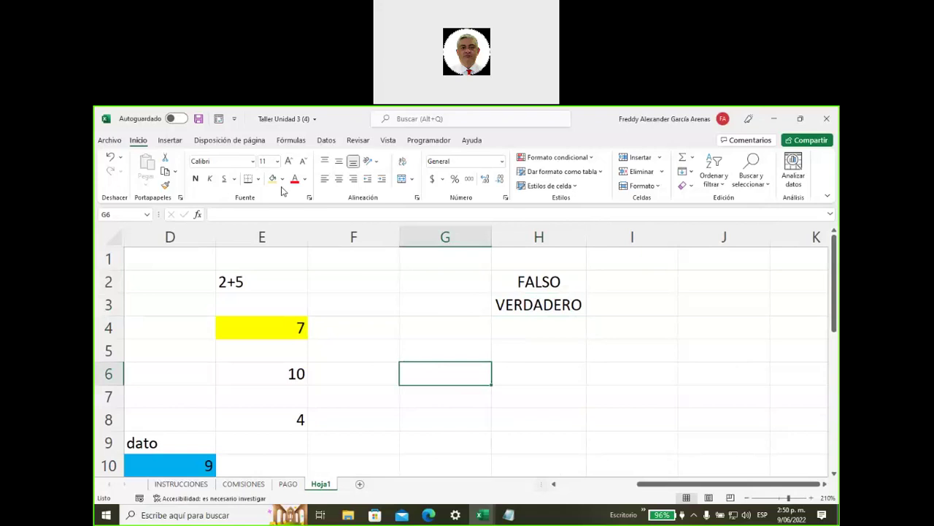
Step: Fill G6 light orange and I6 yellow
left_click(600, 372)
left_click(282, 179)
left_click(300, 280)
left_click(622, 403)
scroll(619, 423, "down", 1)
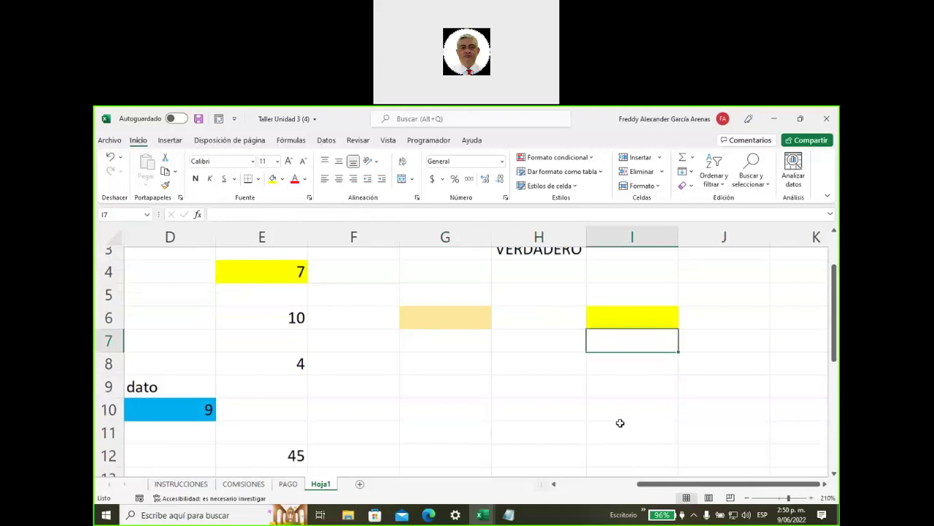
left_click(457, 304)
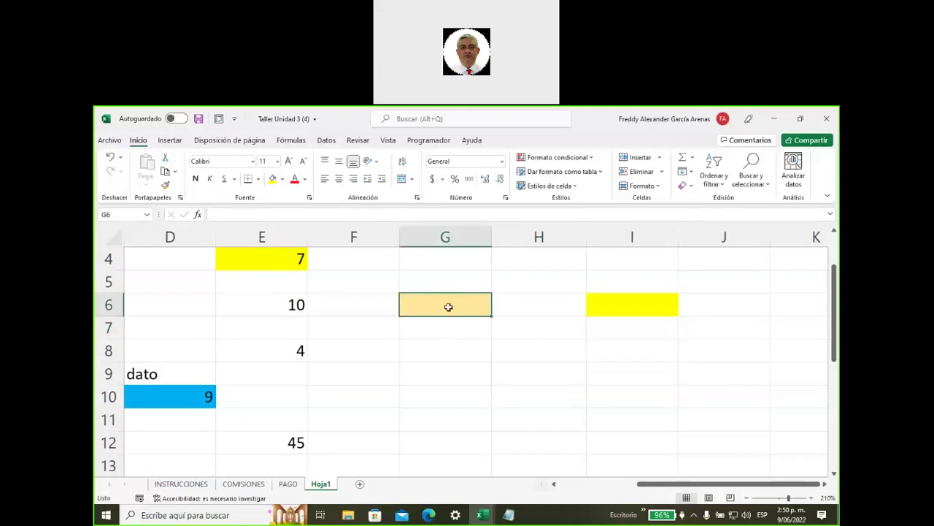
Step: Label G5 'dato 1', I5 'dato 2', and H7 'respuesta'
left_click(443, 288)
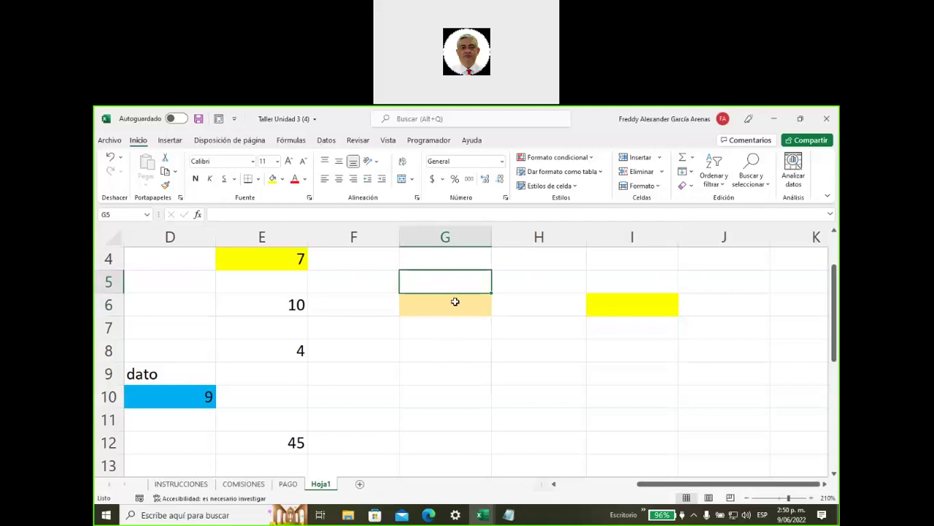
type("dato 1")
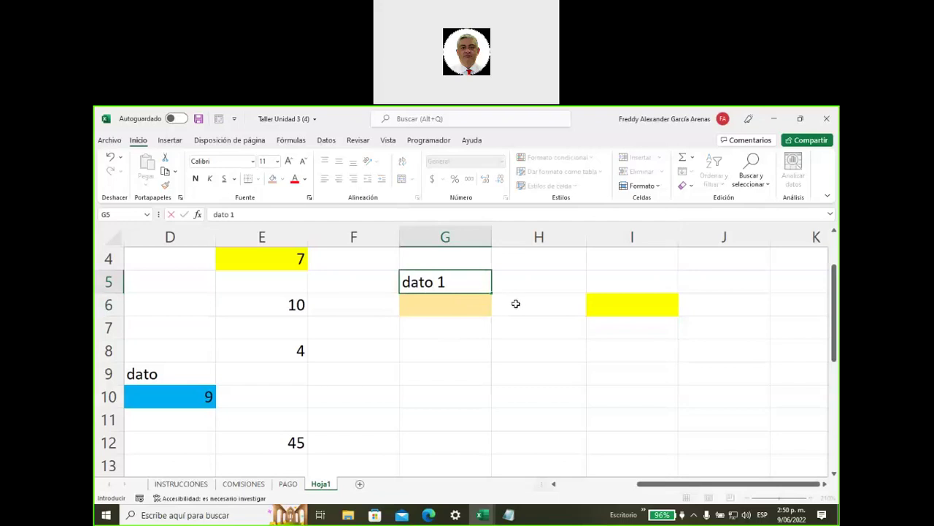
left_click(603, 287)
type("dato2")
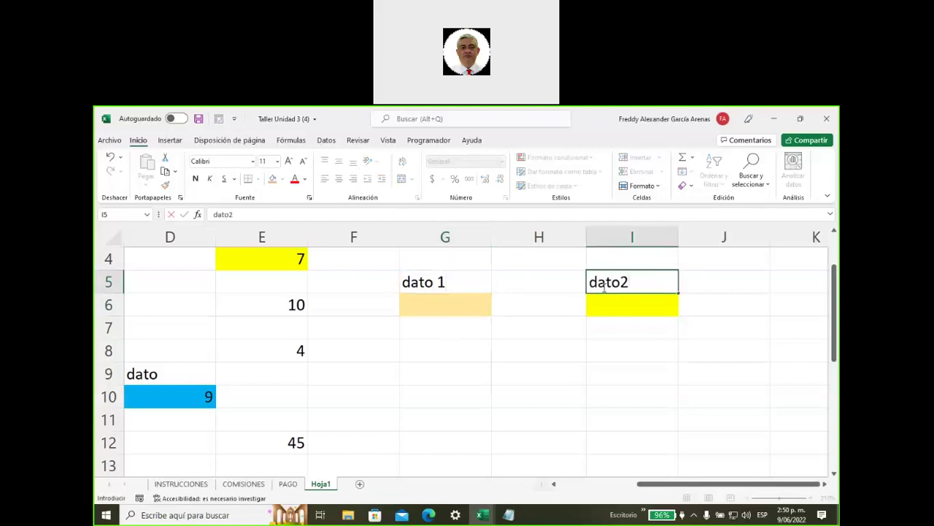
key("BackSpace")
type("2")
left_click_drag(610, 386, 597, 379)
left_click(538, 350)
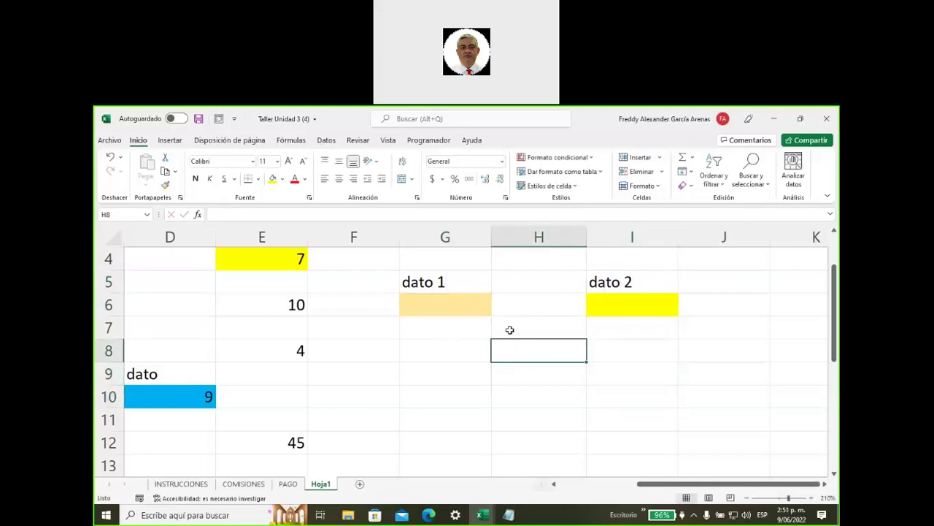
left_click(511, 329)
type("respuesta")
left_click(533, 357)
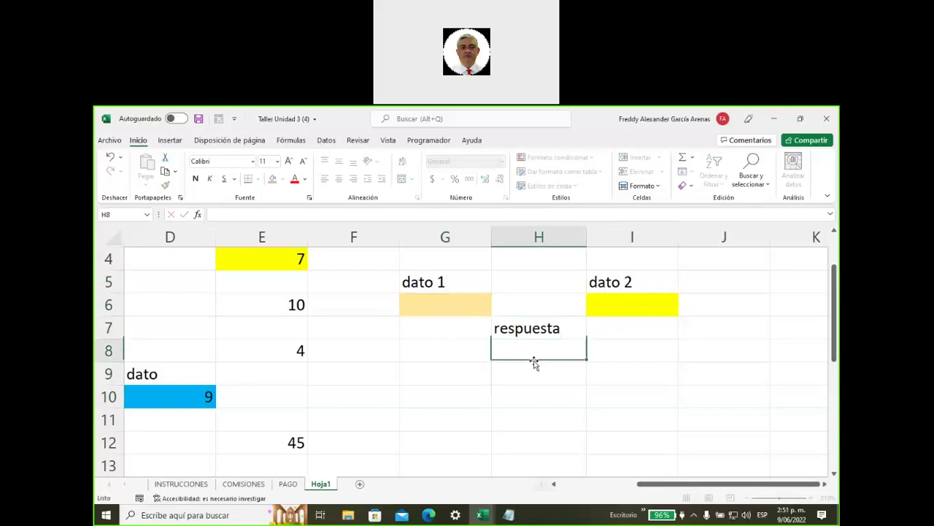
left_click(282, 178)
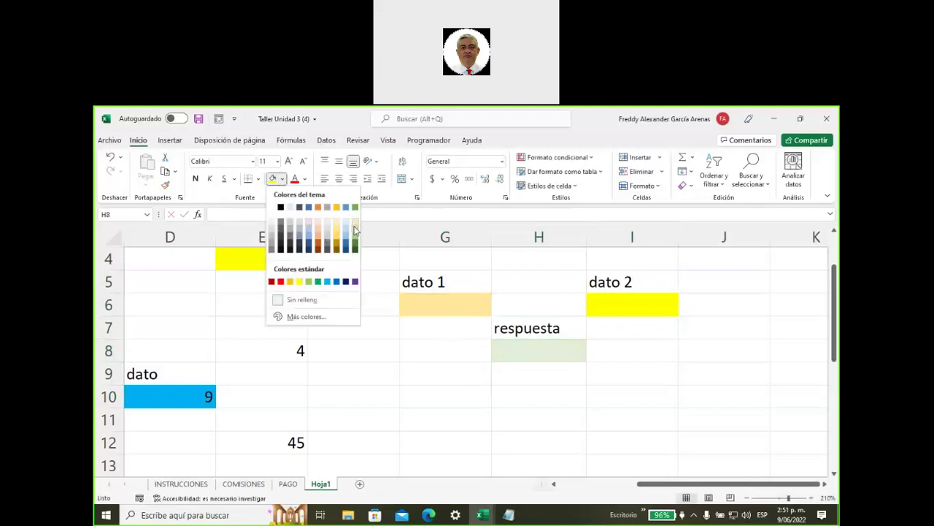
Step: Fill H8 light green and enter =G6>I6, which shows FALSO
left_click(355, 226)
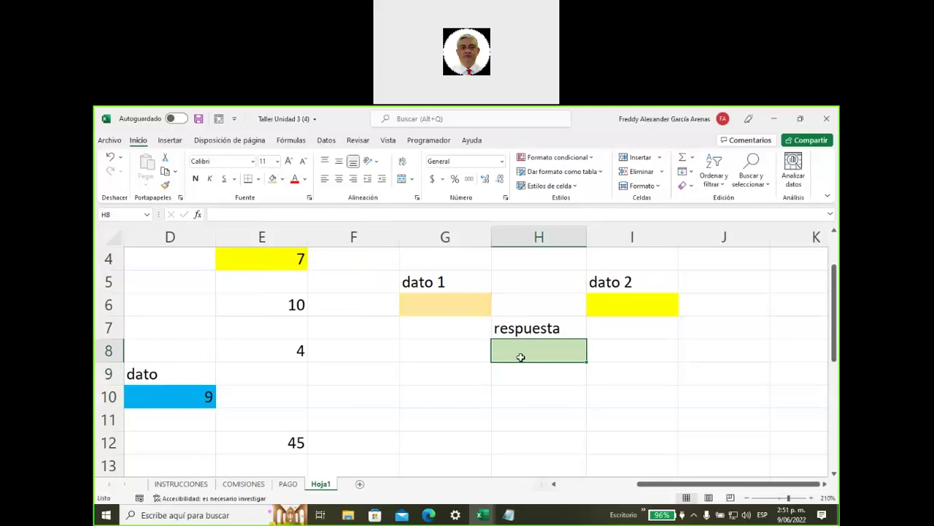
type("=")
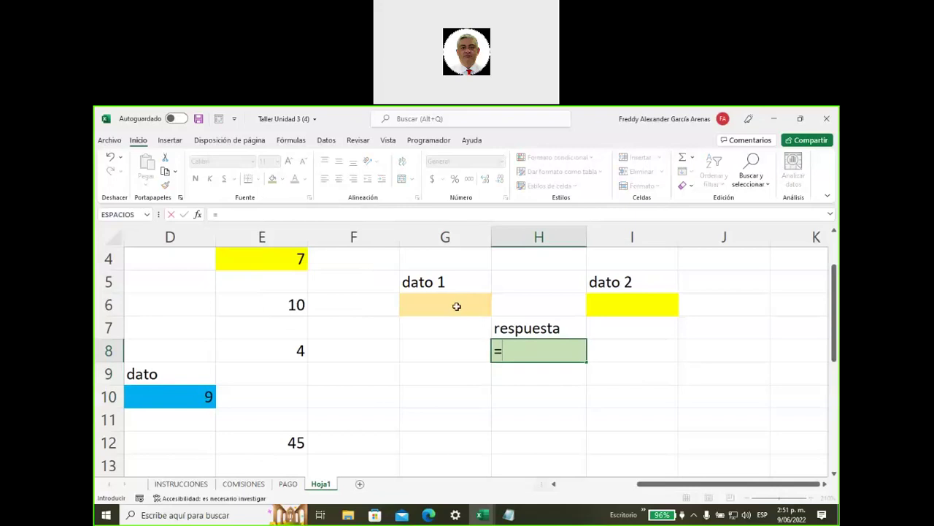
left_click(456, 305)
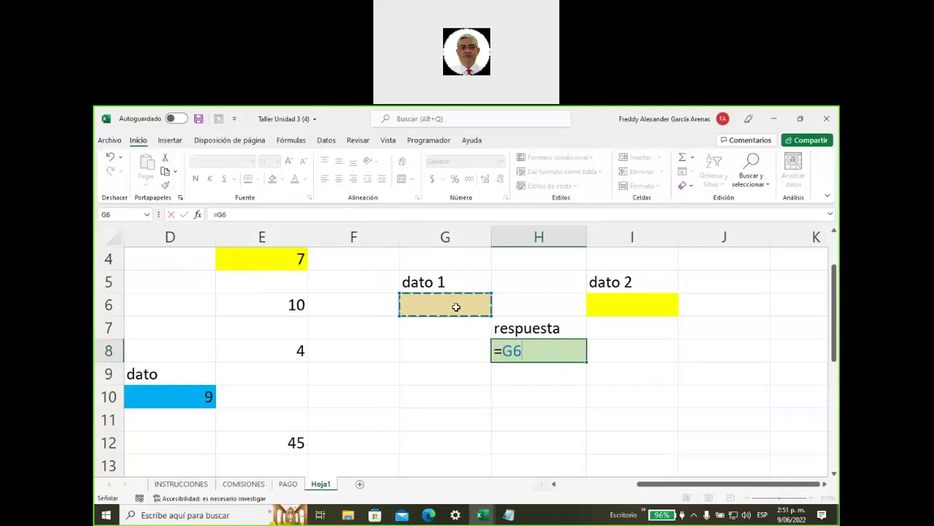
type("<")
key("BackSpace")
type(">")
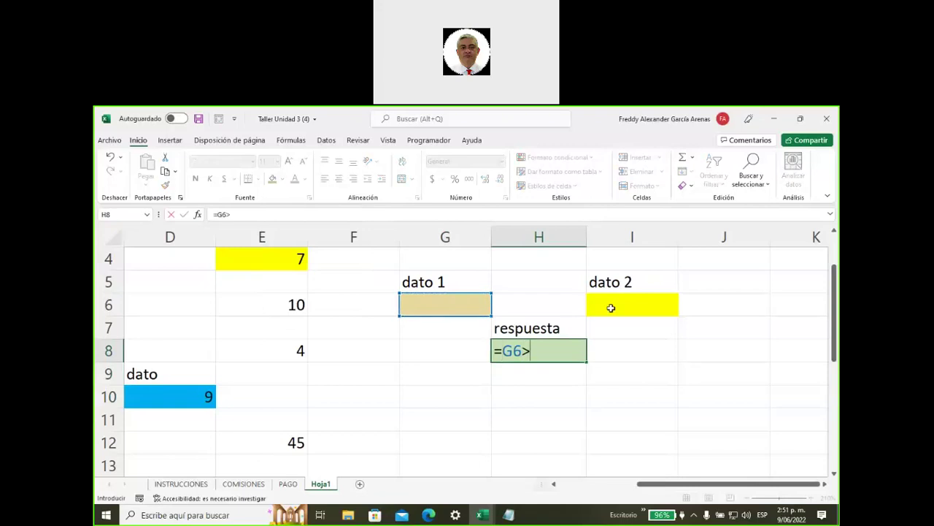
left_click(611, 307)
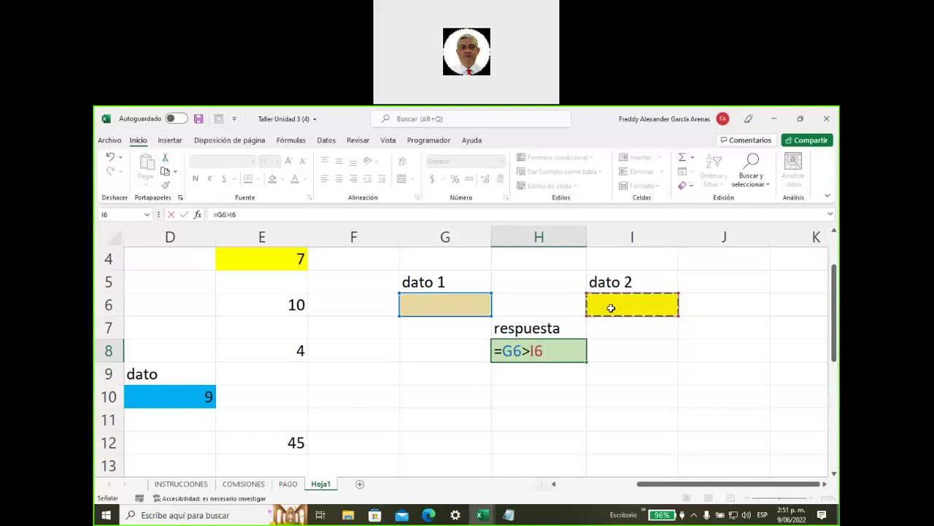
key("Return")
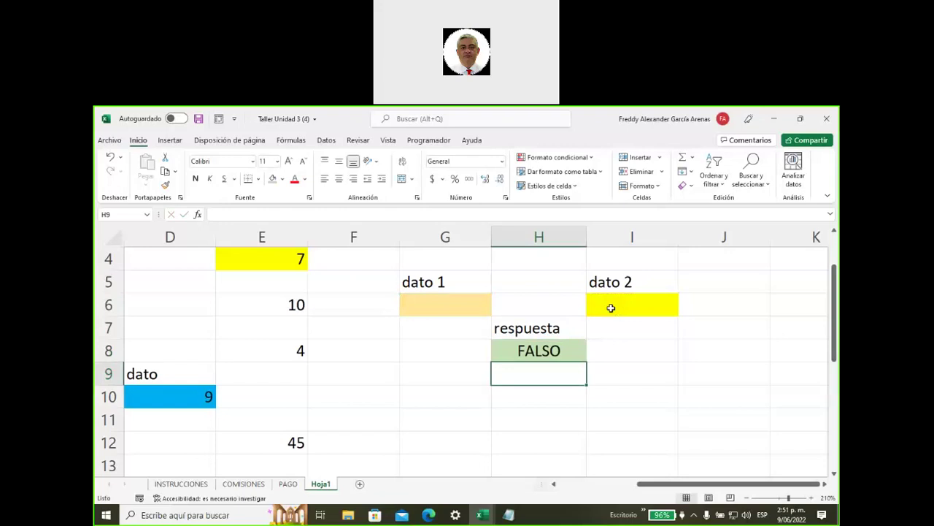
Step: Enter test values 3 in G6 and 8 in I6 and check H8's result
left_click(454, 304)
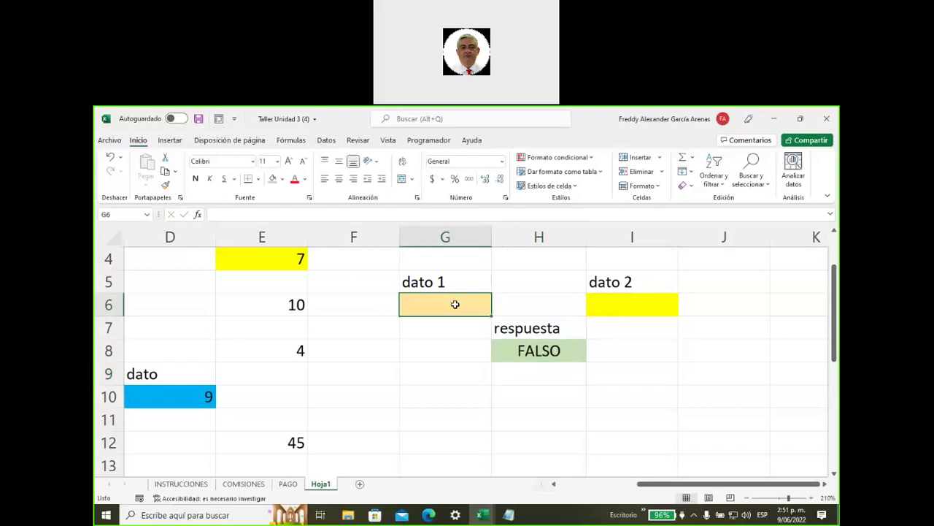
left_click(614, 302)
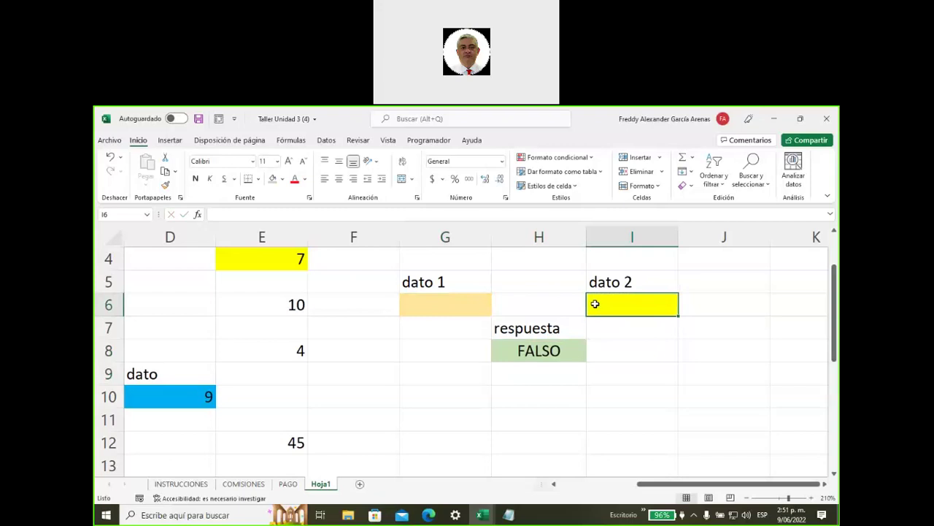
left_click(543, 347)
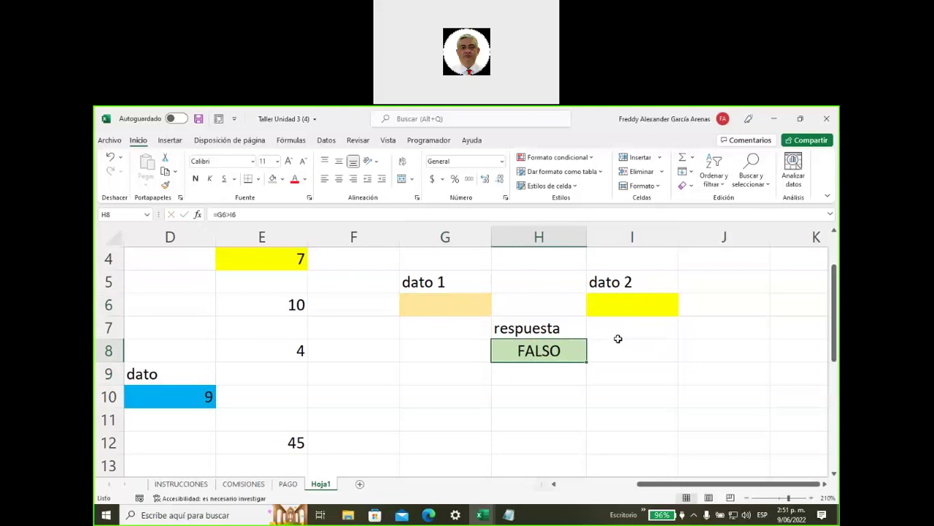
left_click(456, 300)
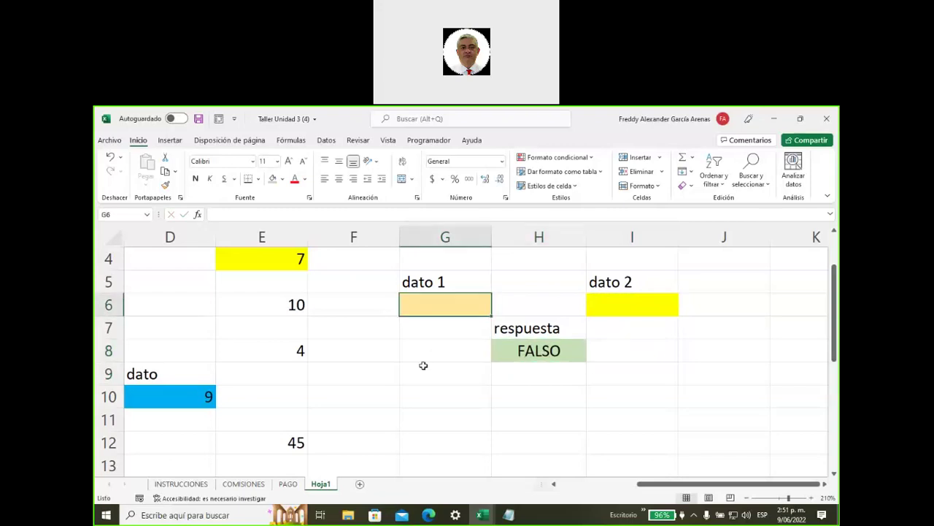
type("3")
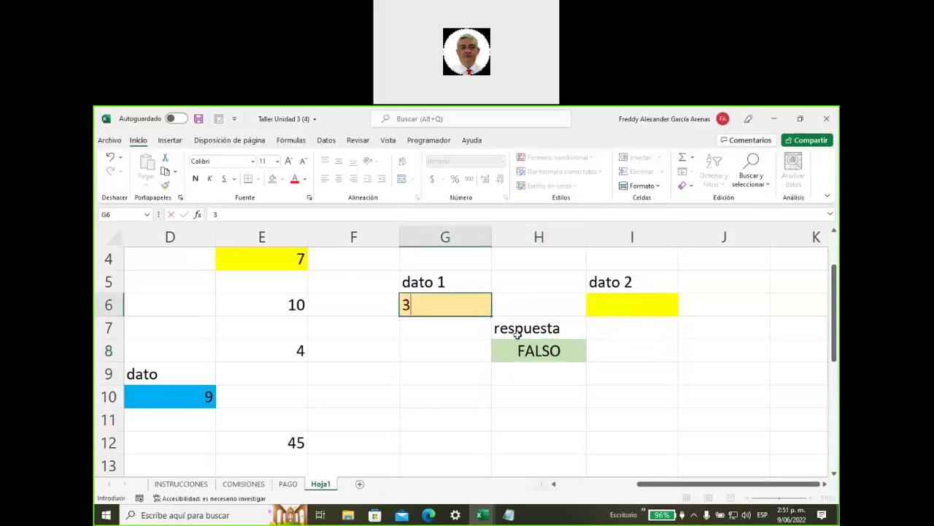
left_click(619, 303)
type("8")
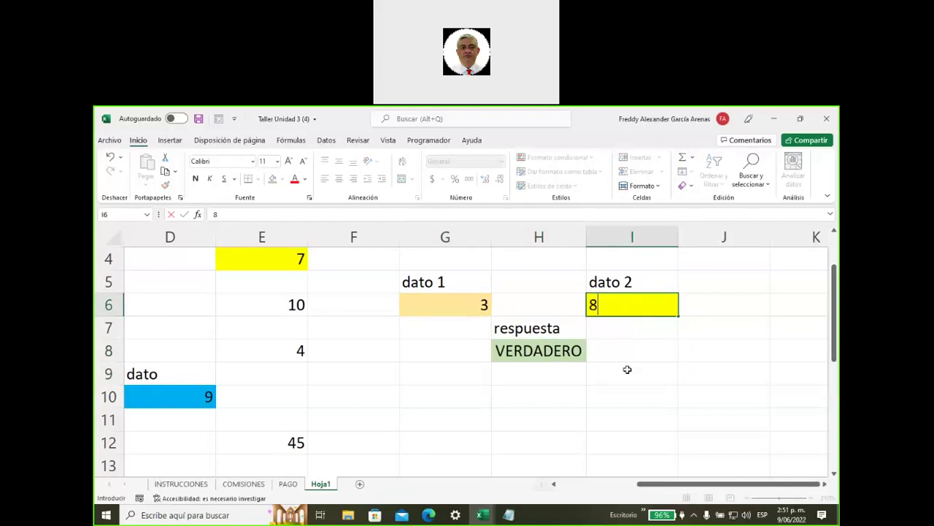
left_click(628, 390)
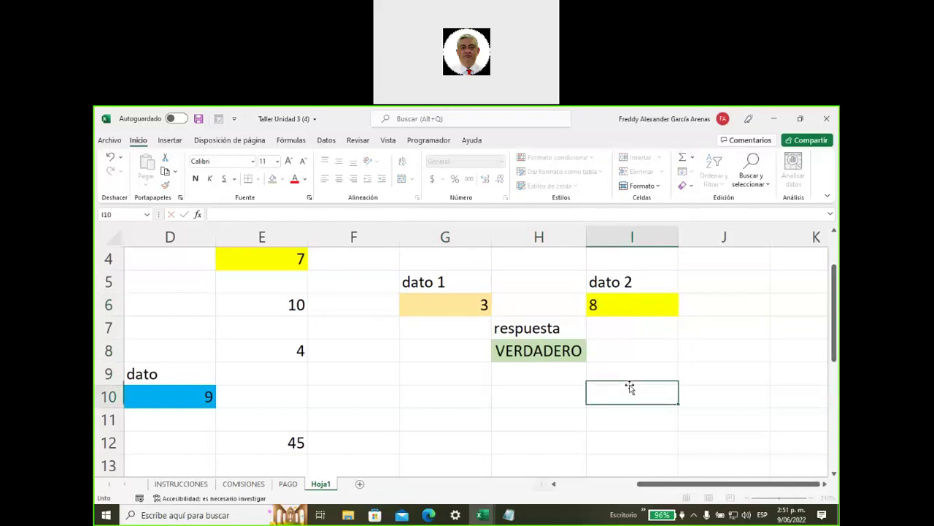
left_click(443, 303)
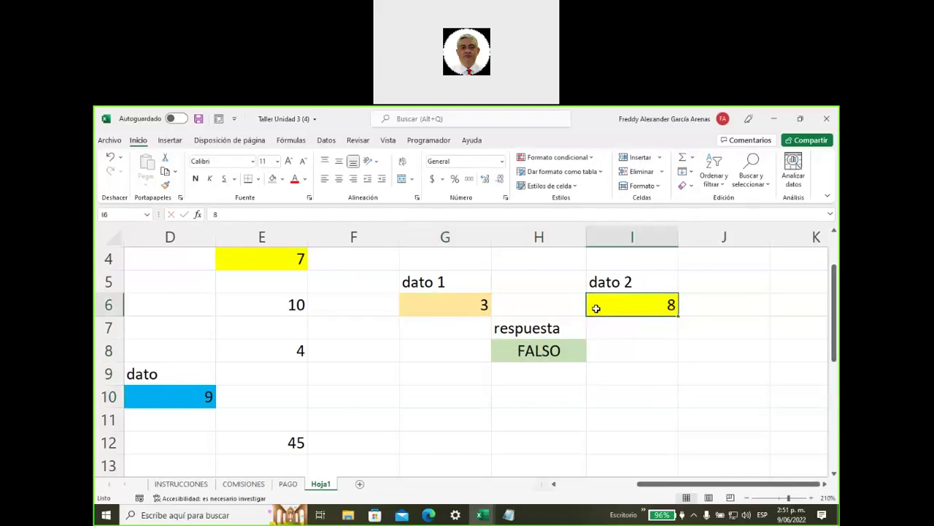
left_click(538, 350)
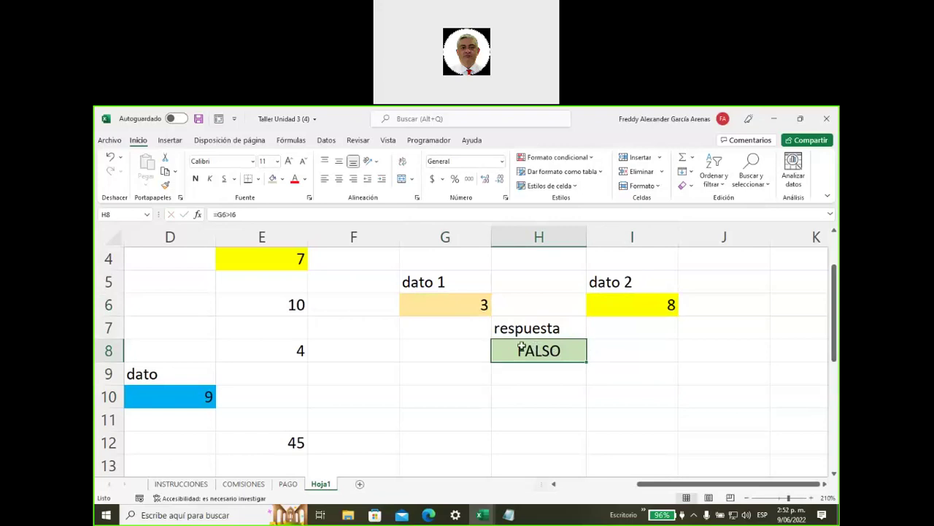
Step: Change the inputs to 5 in G6 and 4 in I6 so H8 shows VERDADERO
left_click(444, 308)
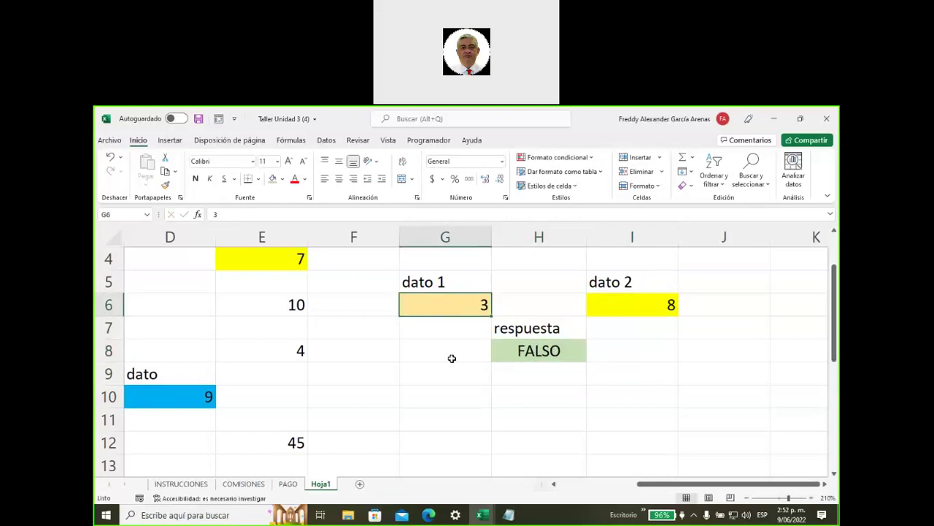
type("5")
left_click(616, 307)
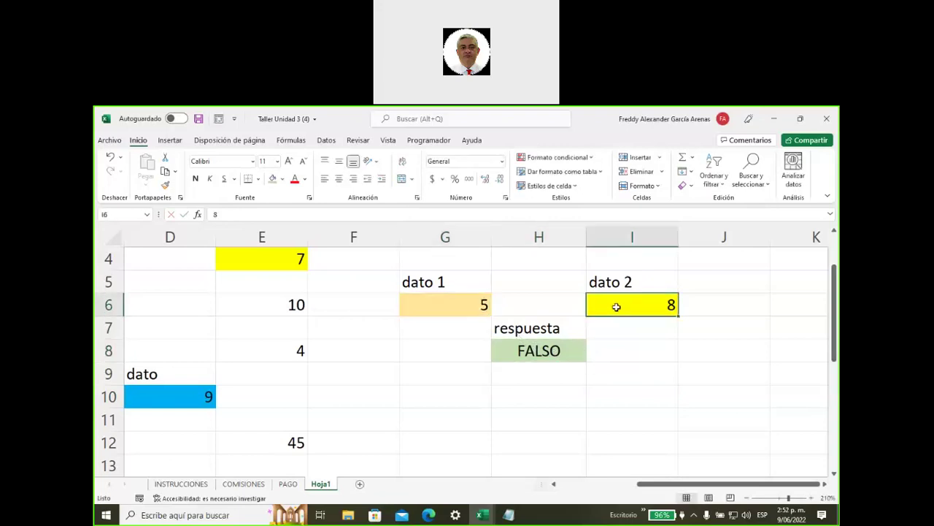
type("4")
left_click(595, 412)
left_click(553, 363)
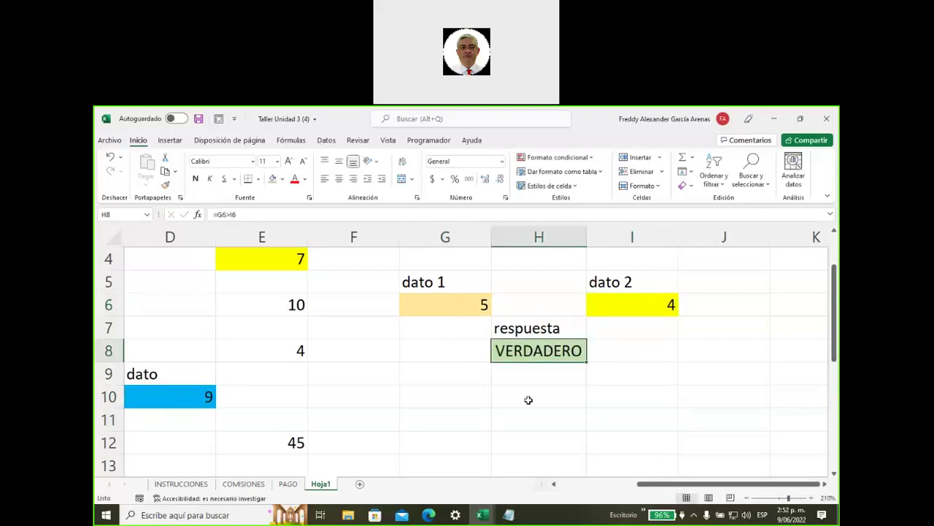
left_click(459, 307)
left_click(604, 307)
left_click(471, 306)
left_click(604, 306)
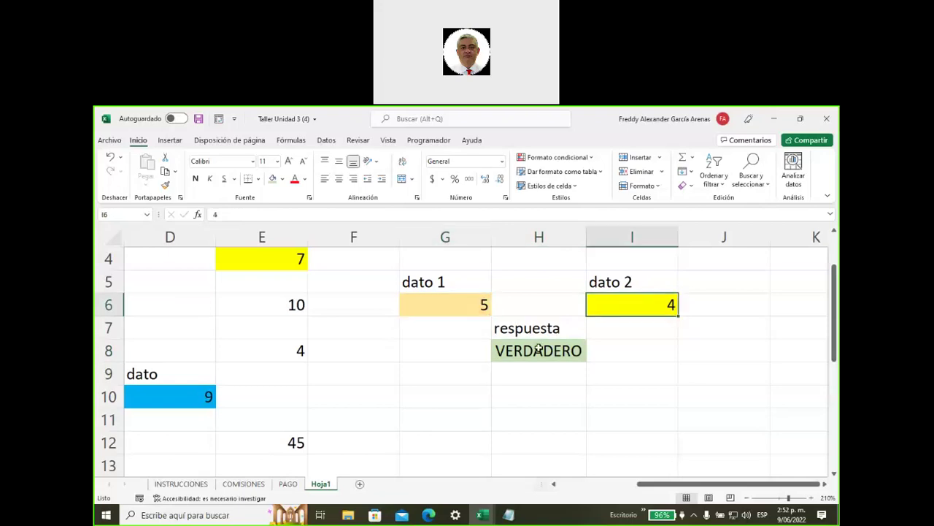
left_click(539, 350)
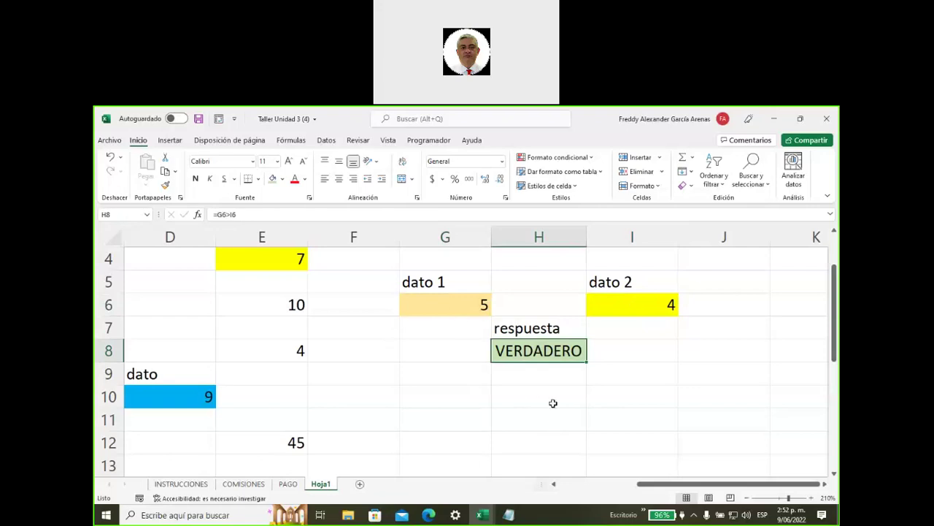
Step: Type 'es mayor que' in H6 and widen column H to fit it
left_click(528, 310)
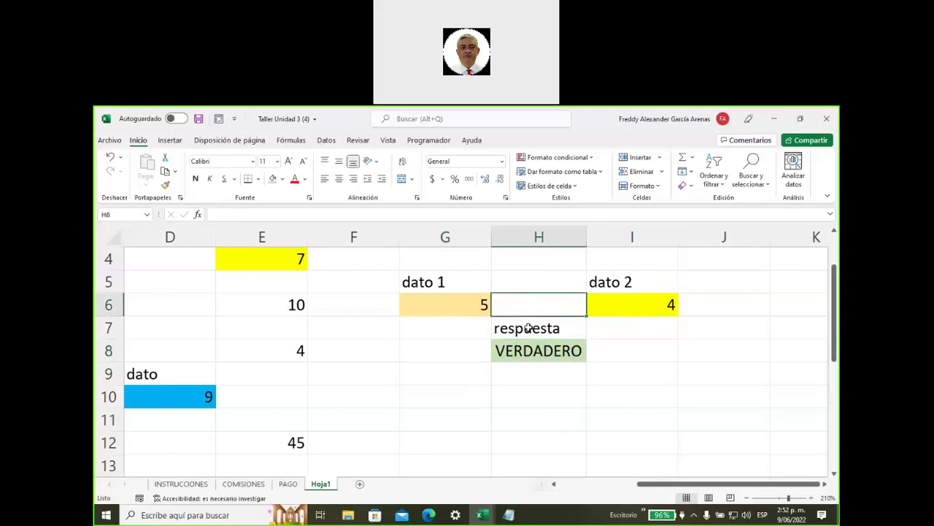
type("es mayor que")
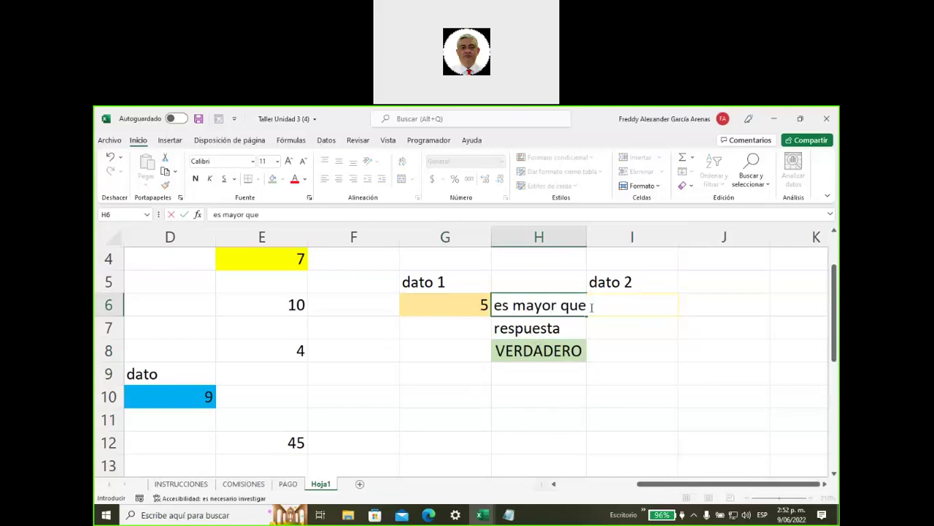
left_click(570, 274)
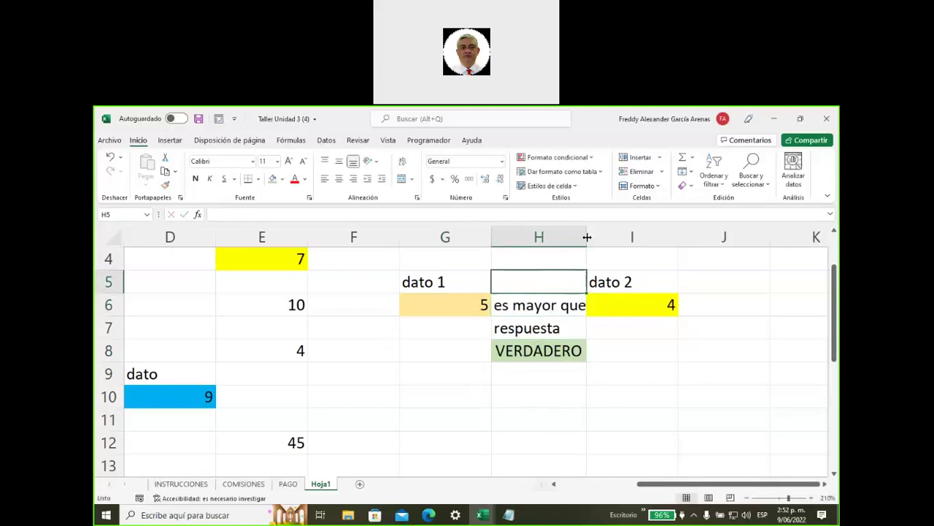
left_click_drag(586, 238, 595, 238)
left_click(635, 352)
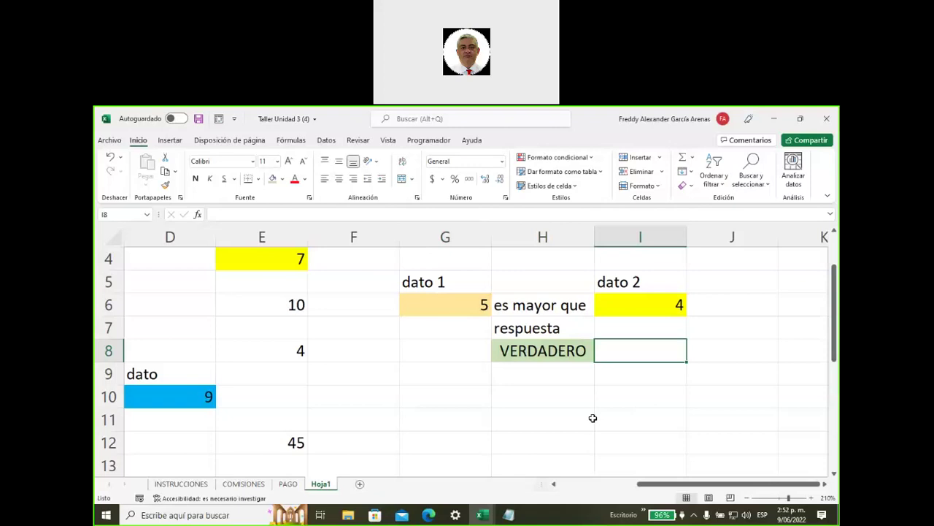
left_click(538, 357)
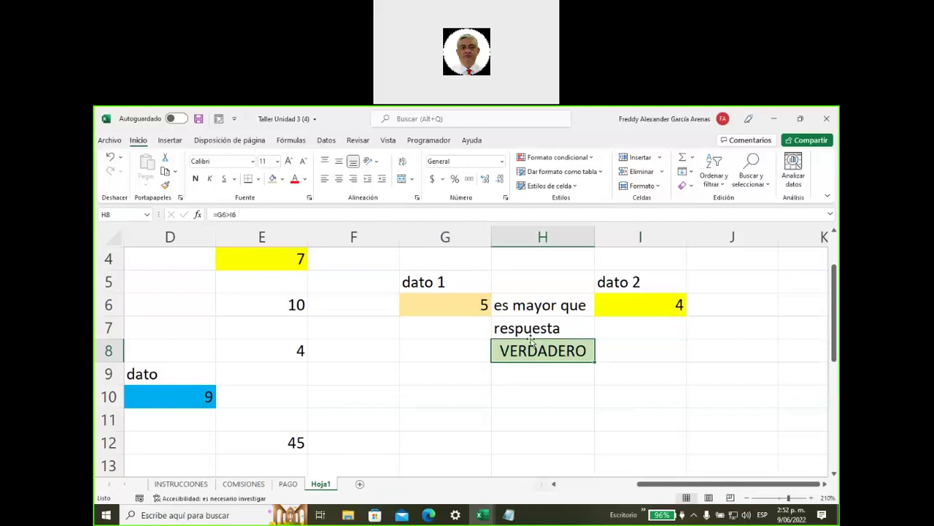
Step: Edit H8's formula to =G6=I6 so it returns FALSO for 5 and 4
left_click(226, 214)
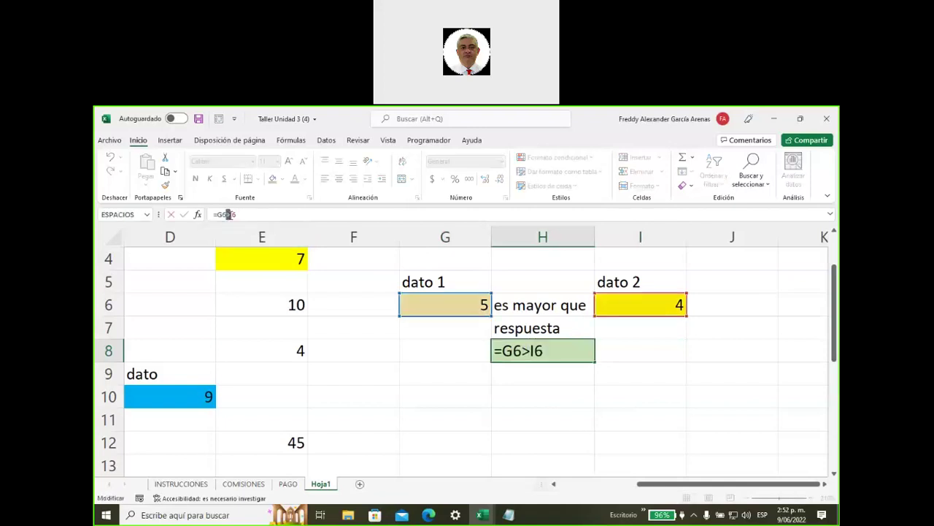
type("=")
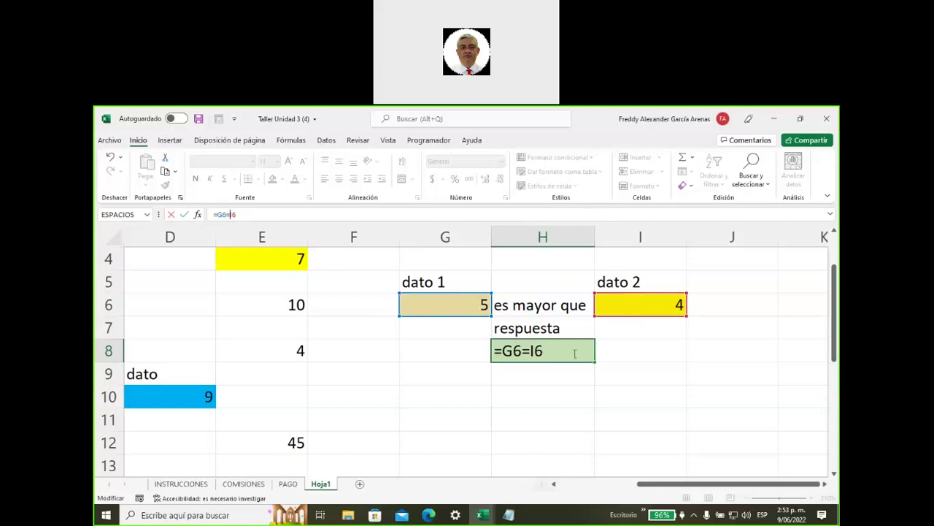
key("Return")
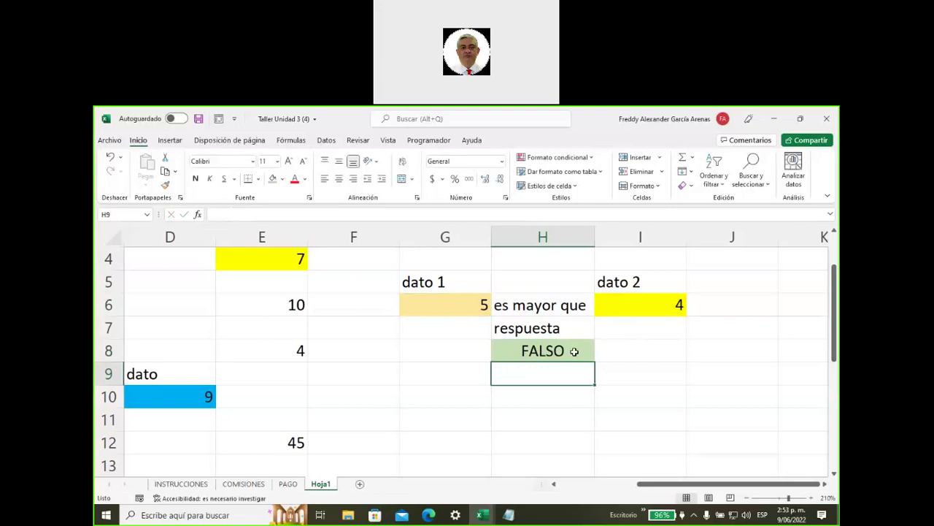
left_click(574, 351)
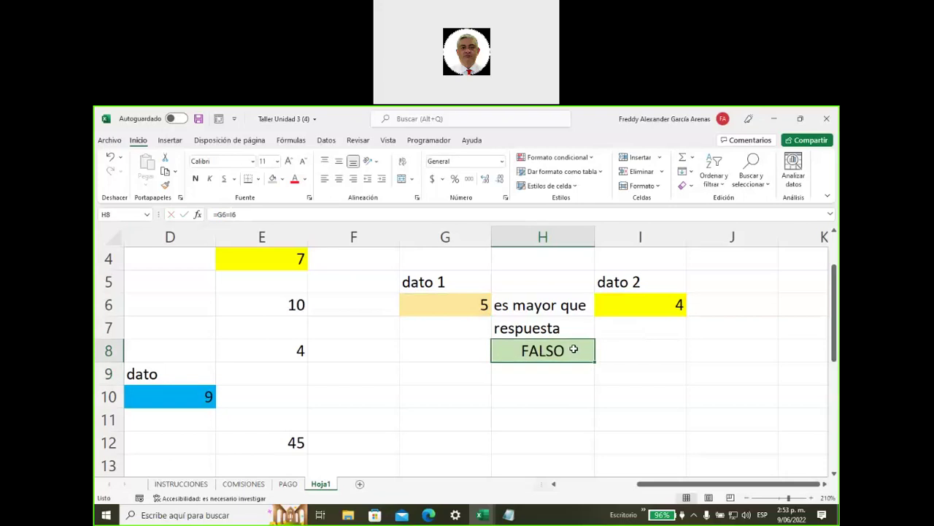
Step: Change dato 2 in I6 to 5, after briefly trying 7, so H8 shows VERDADERO
left_click(655, 305)
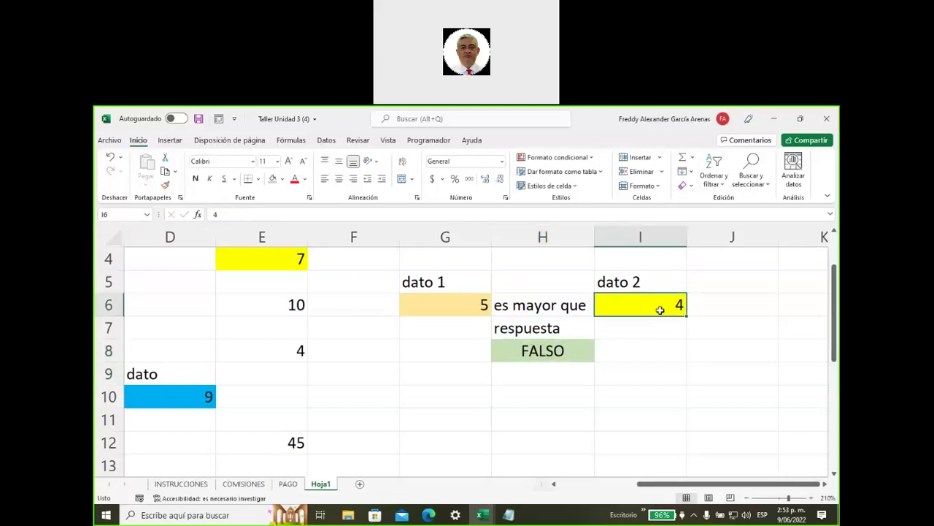
type("7")
left_click(696, 349)
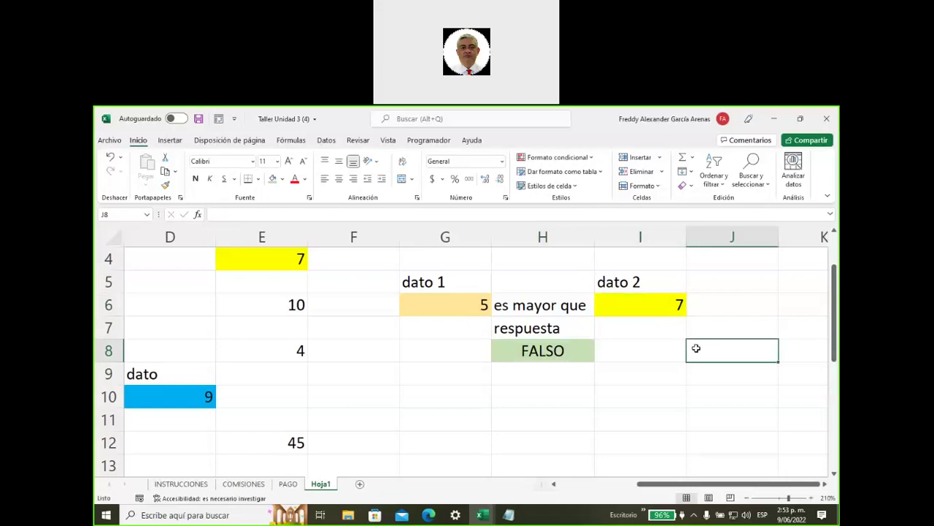
left_click(641, 305)
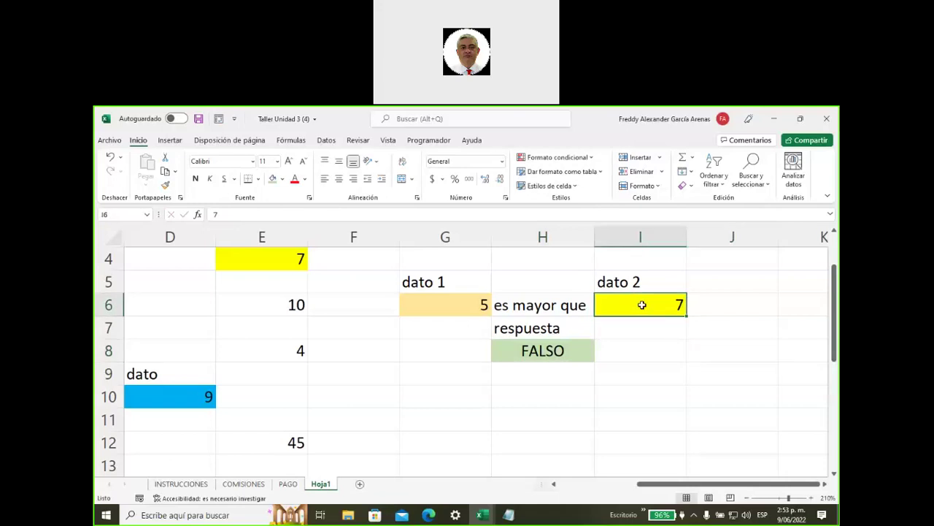
type("5")
left_click(647, 392)
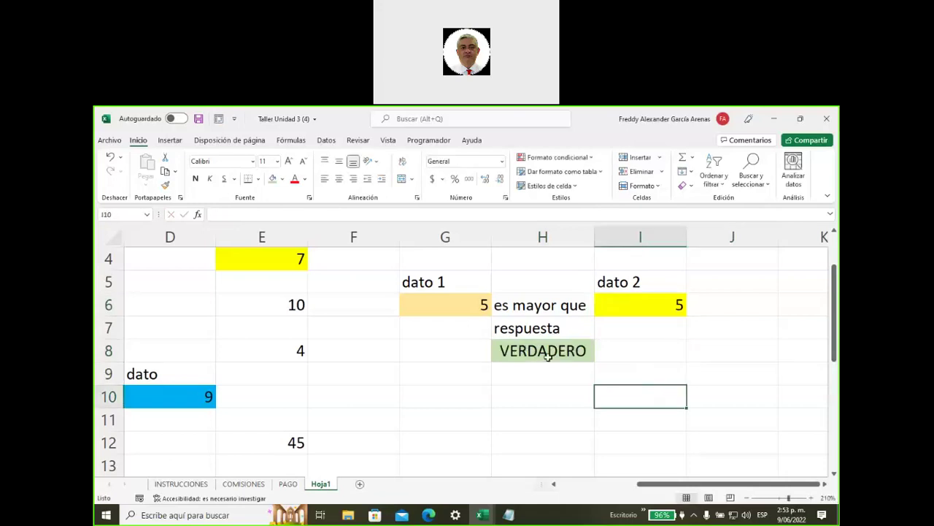
left_click(544, 362)
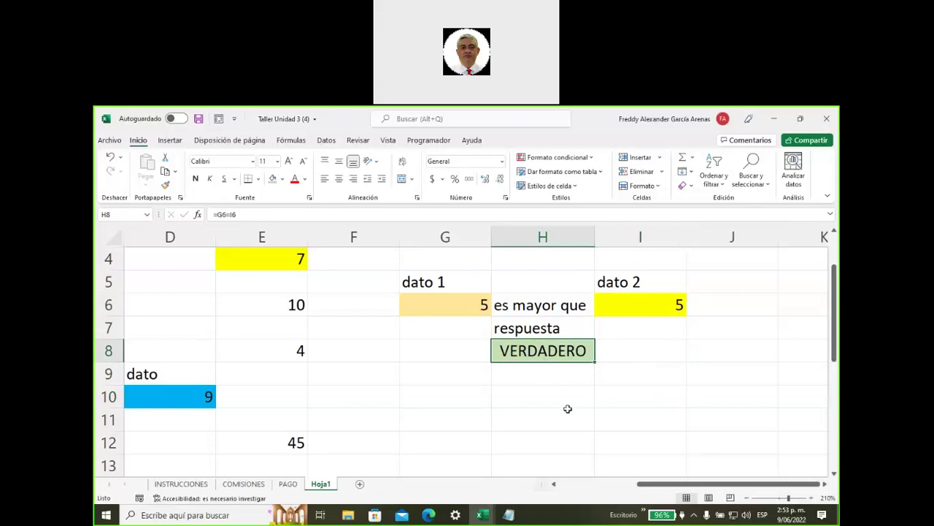
Step: Review the comparison and concatenation operator notes in B4 and B6
left_click(554, 484)
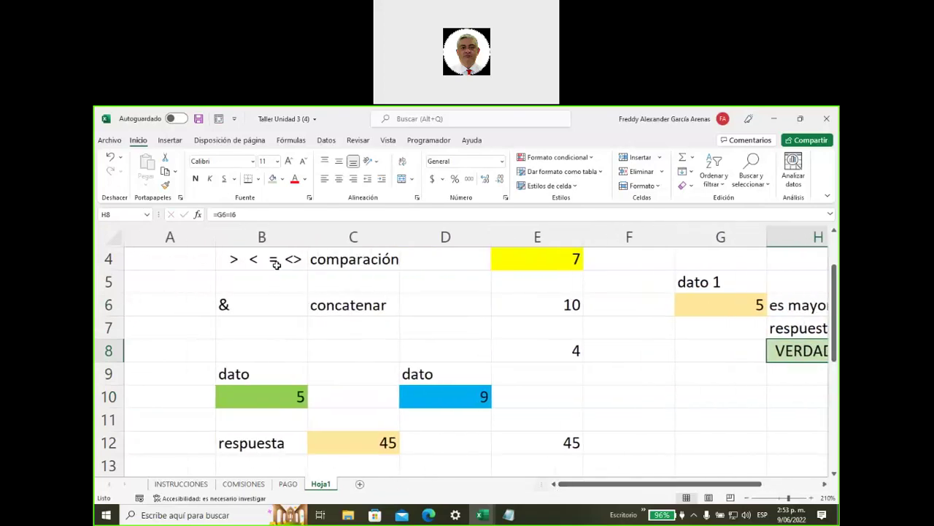
left_click(276, 264)
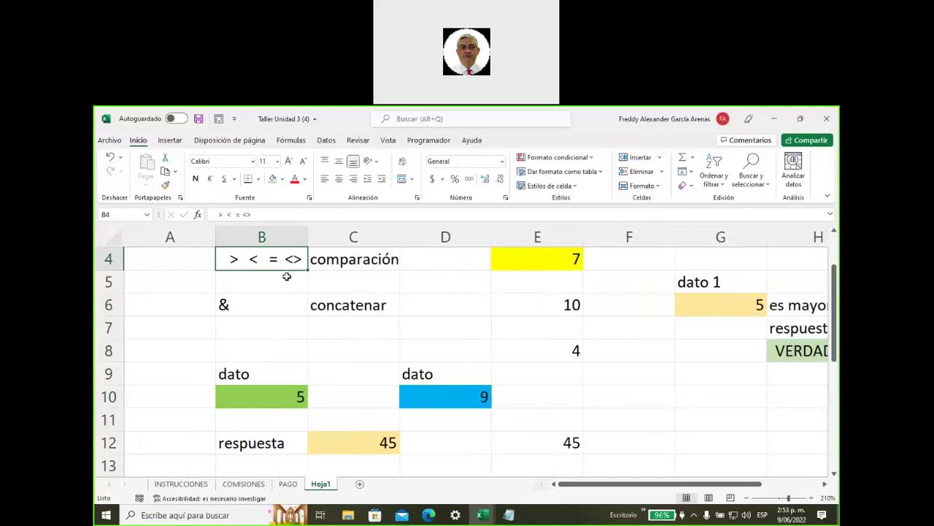
left_click(266, 301)
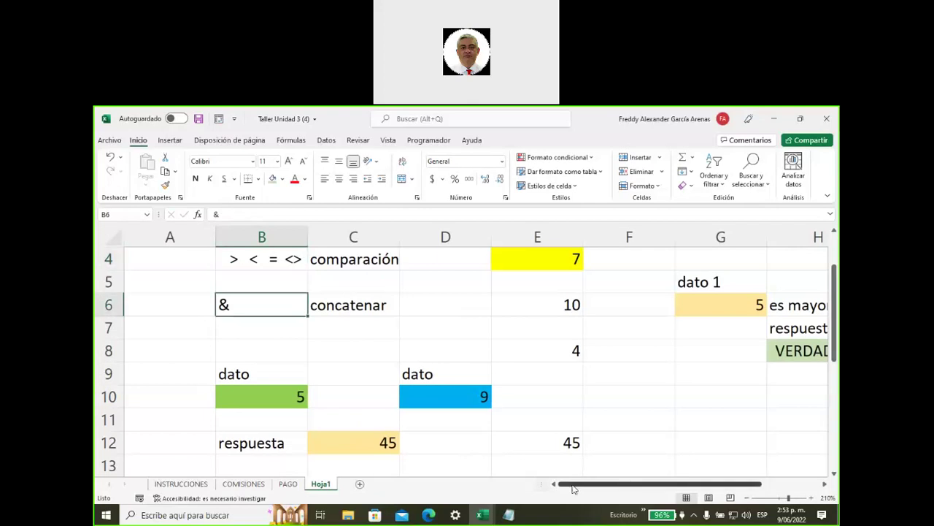
left_click_drag(574, 486, 633, 485)
Step: Enter a sample first name in G10 and a surname in H10, fixing a typo
left_click(511, 402)
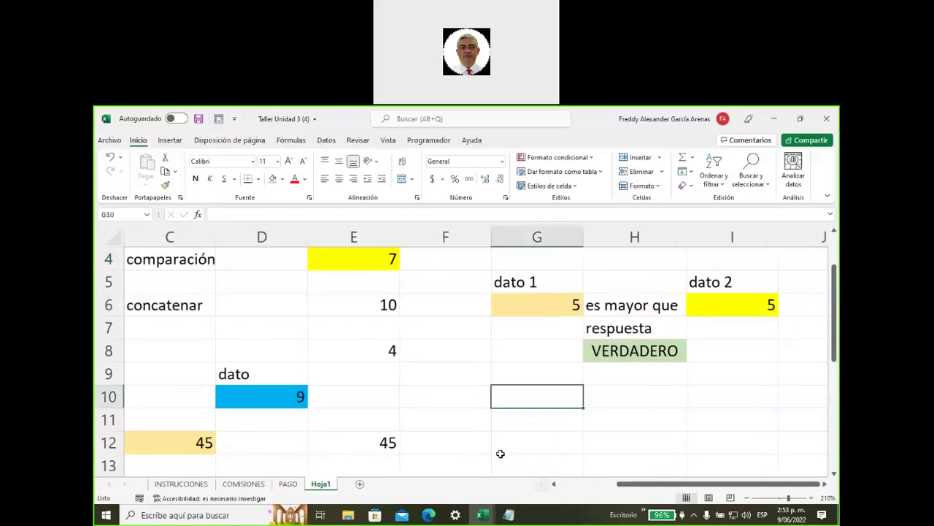
left_click(603, 438)
left_click(531, 406)
type("Ernesto")
key("Tab")
type("Pereez")
key("BackSpace")
key("BackSpace")
type("z")
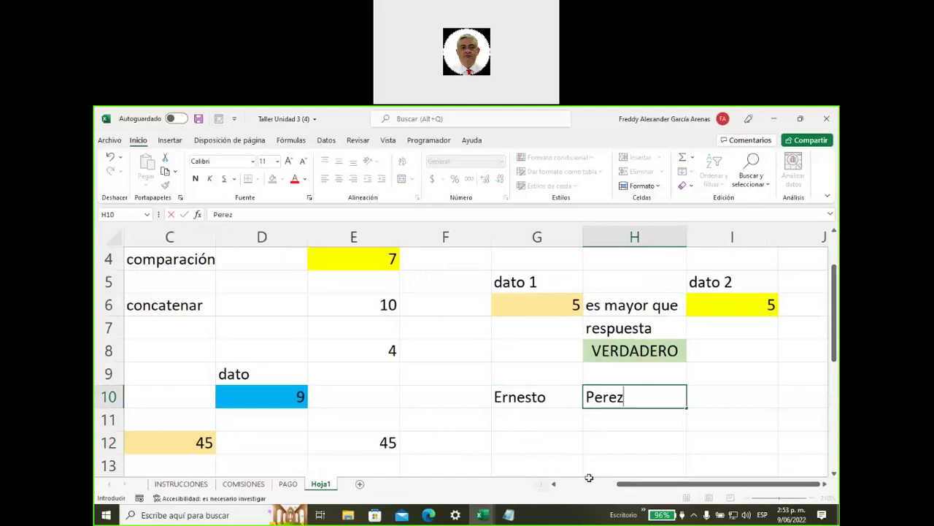
left_click(589, 457)
scroll(589, 456, "right", 4)
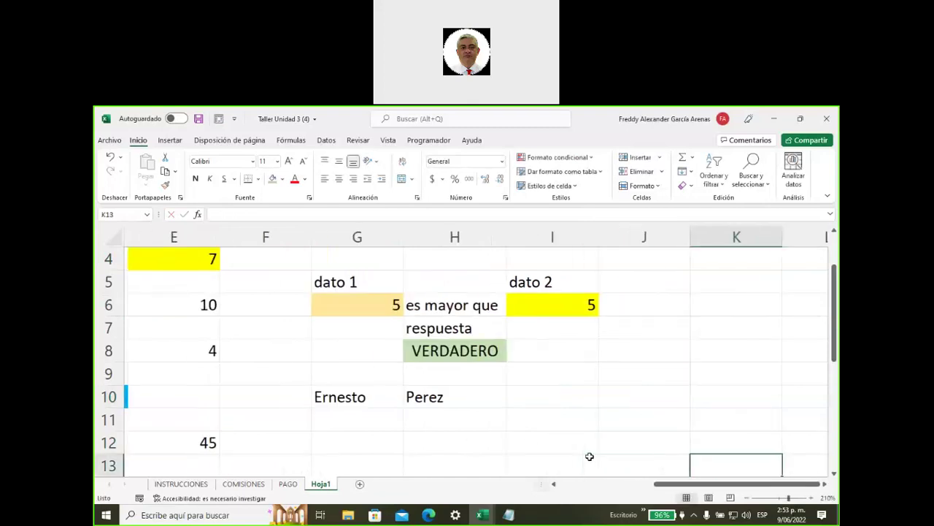
key("Up")
key("Up")
key("Up")
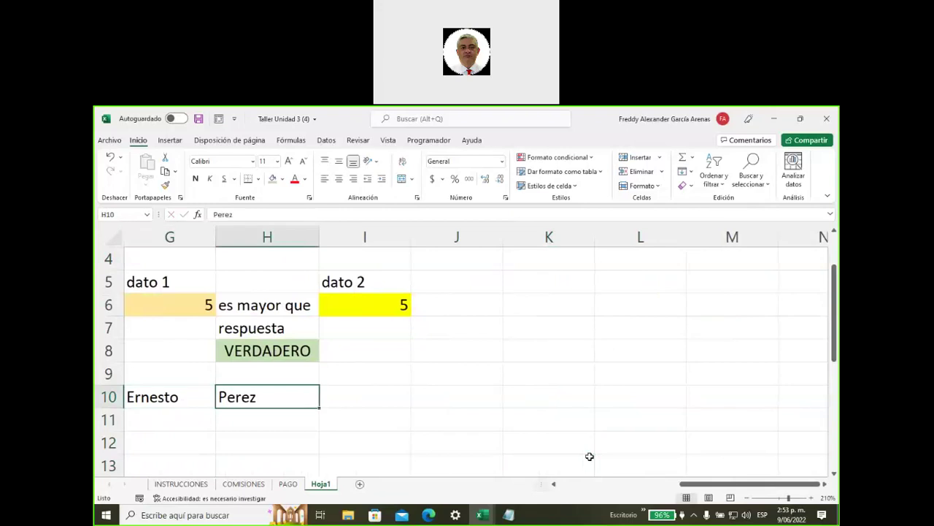
key("Right")
key("Right")
key("Right")
Step: Enter =G10&H10 in J10 to join the first name and surname
key("Left")
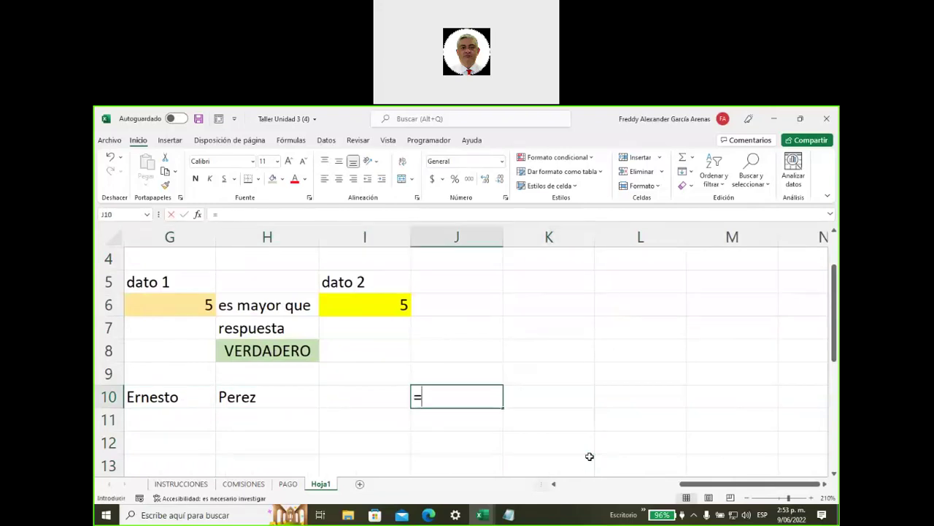
type("=")
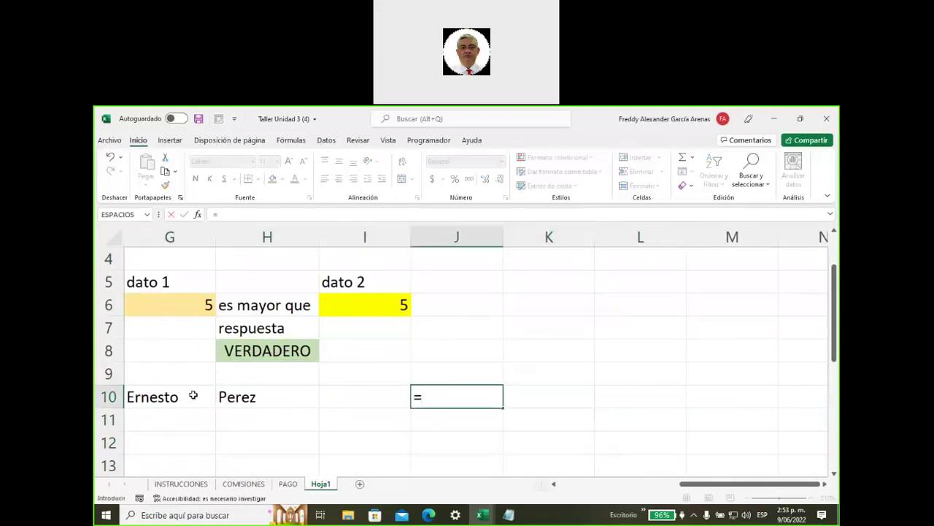
left_click(193, 395)
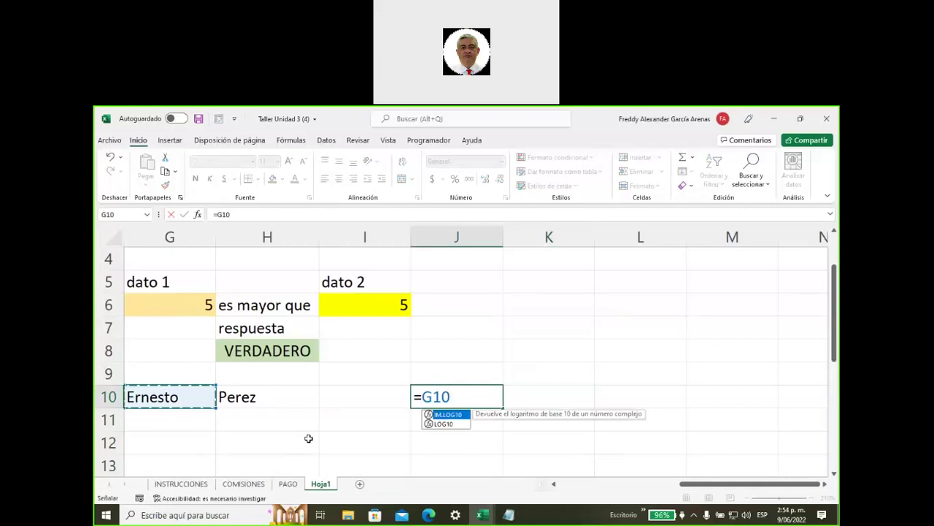
type("&")
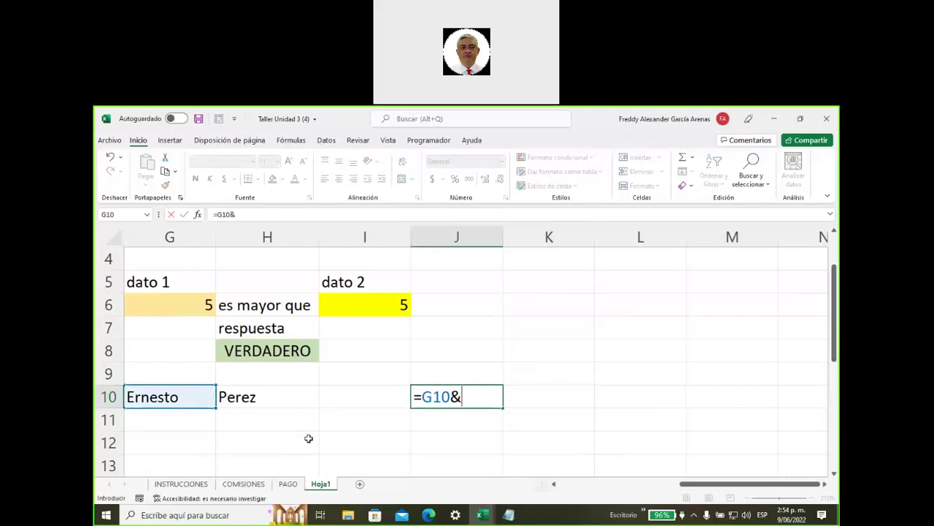
left_click(267, 398)
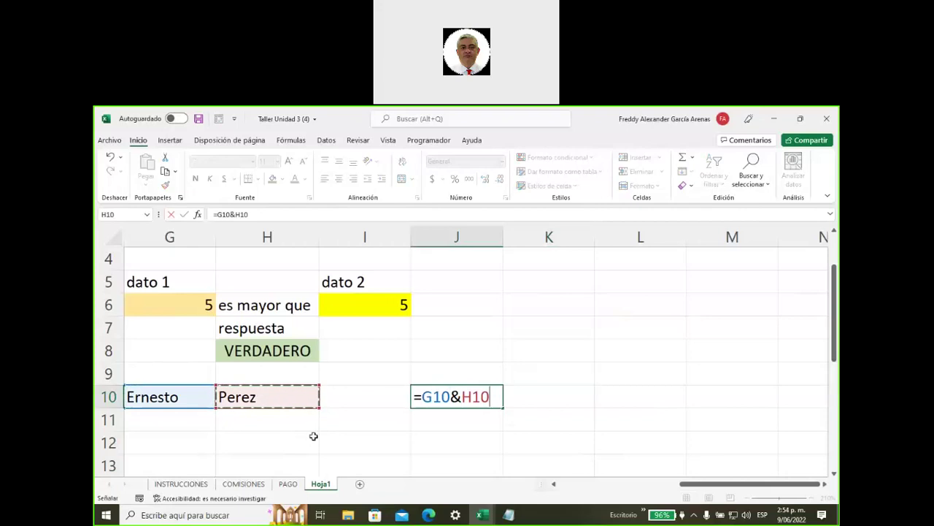
key("Return")
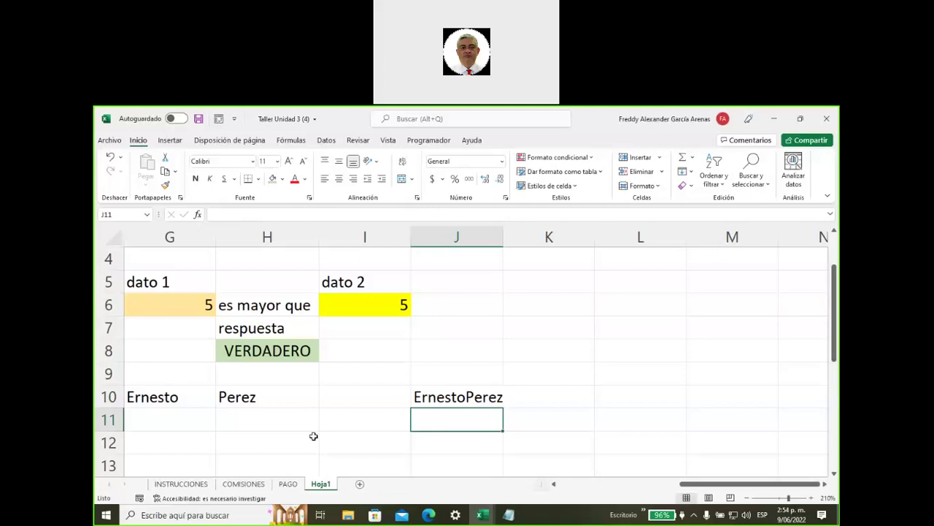
left_click(460, 394)
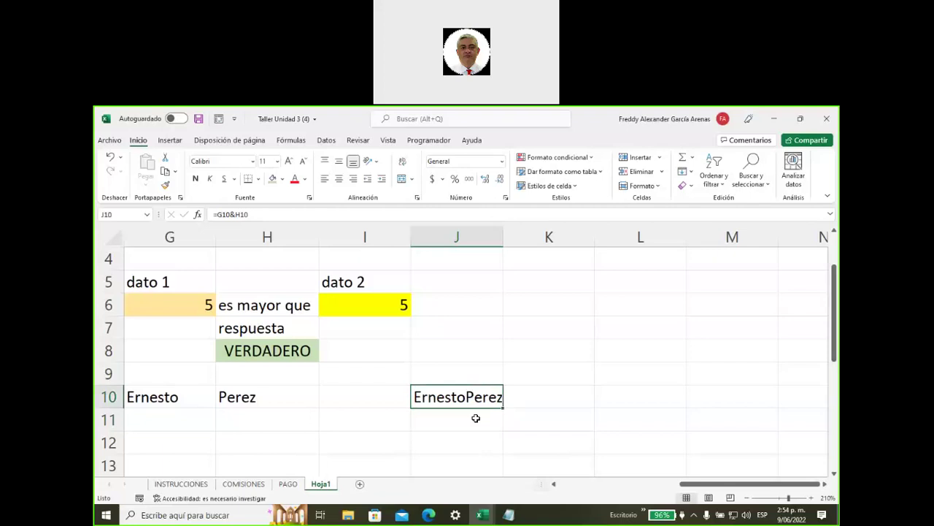
Step: Change J10 to =G10&" "&H10 so the names are separated by a space
left_click(251, 215)
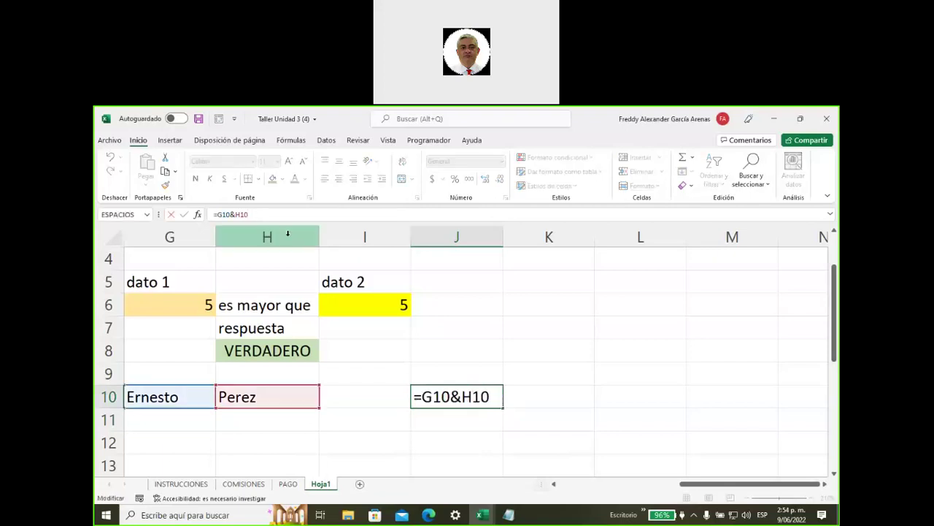
key("BackSpace")
key("BackSpace")
key("BackSpace")
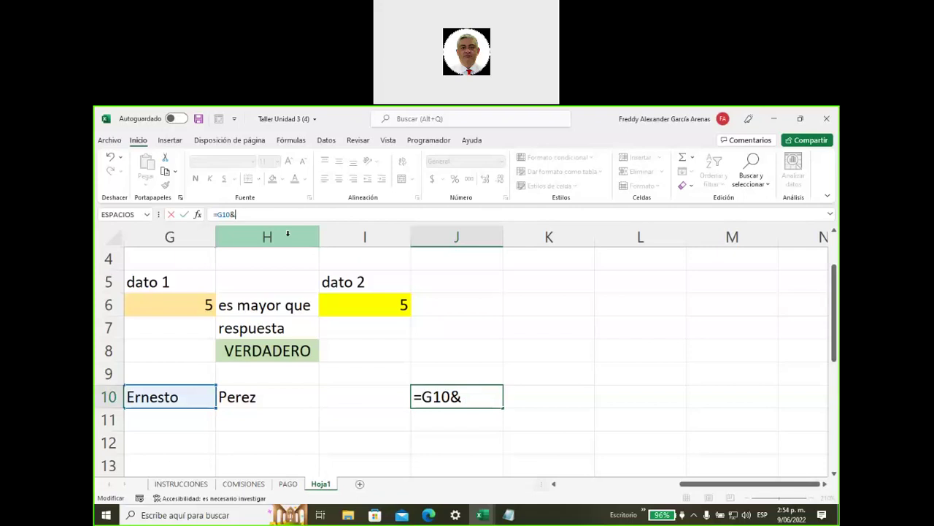
type("\"")
type("\"")
type("&")
left_click(265, 393)
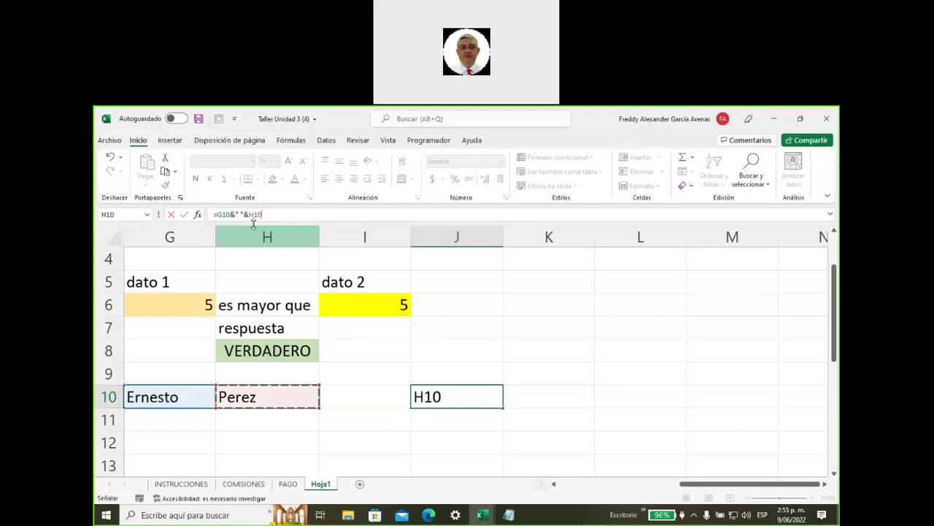
left_click_drag(262, 214, 210, 216)
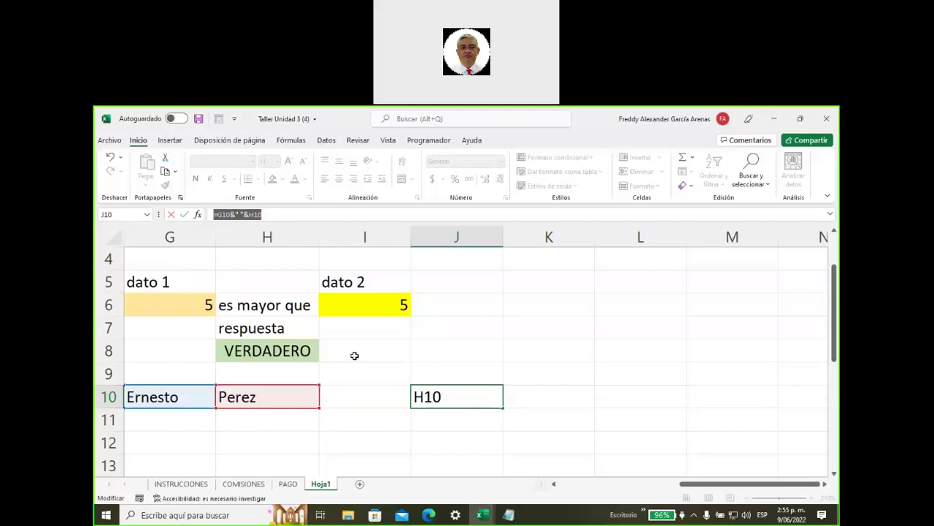
key("Return")
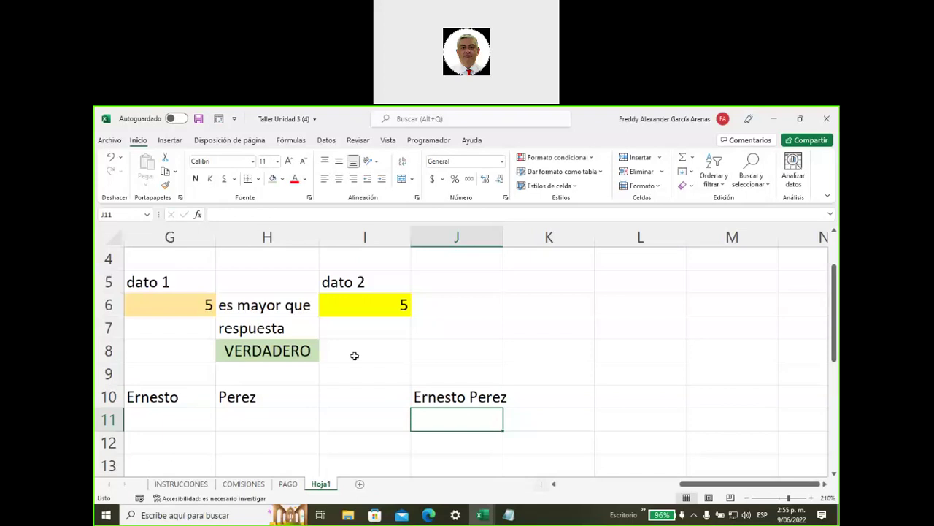
key("Down")
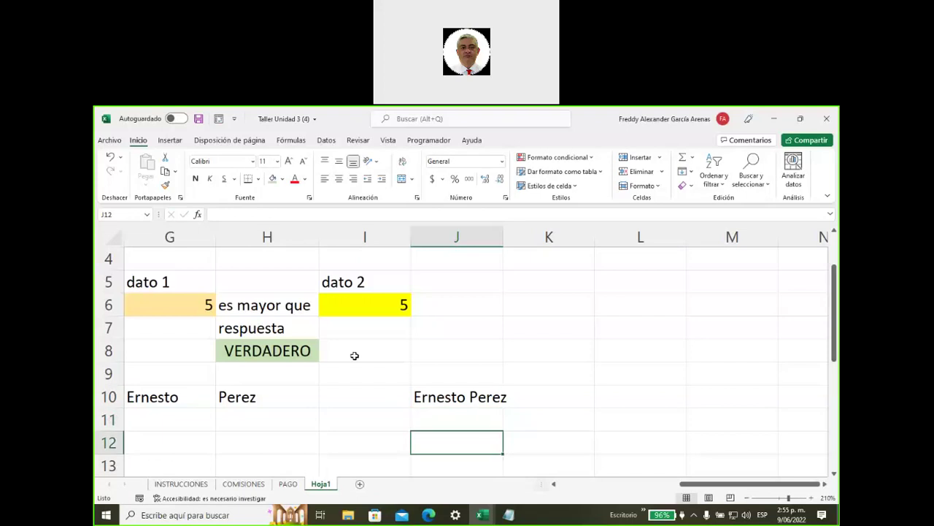
Step: Enter =CONCATENAR(G10;" ";H10) in J12 to join the names with a space
type("=")
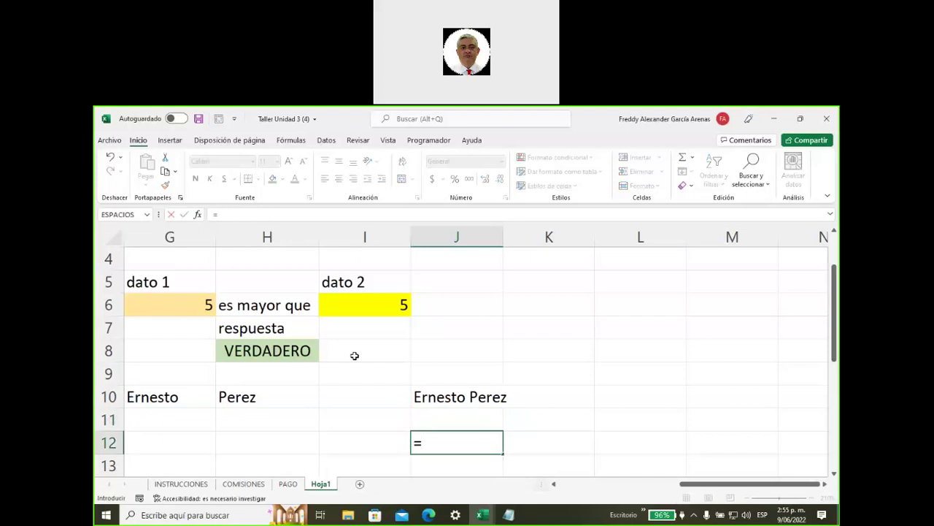
type("concantane")
key("BackSpace")
key("BackSpace")
key("BackSpace")
type("te")
key("BackSpace")
key("BackSpace")
key("BackSpace")
key("BackSpace")
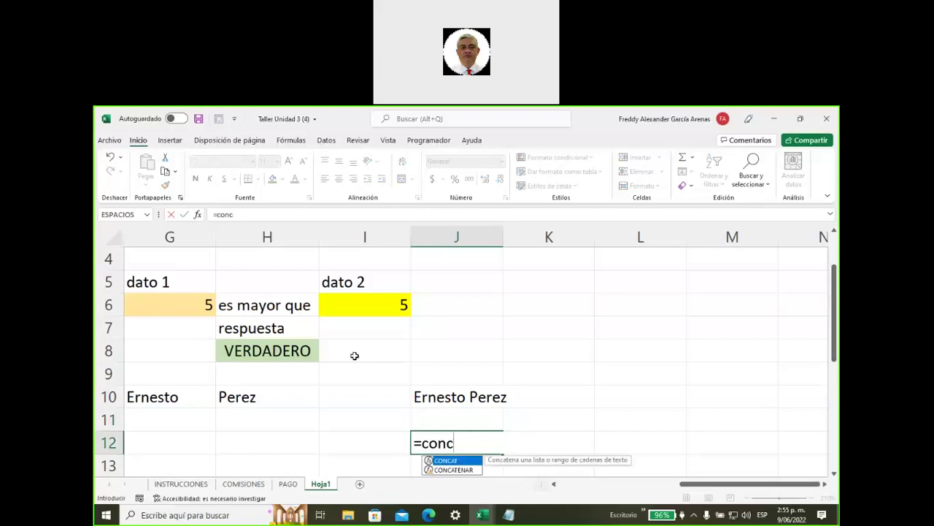
left_click(457, 470)
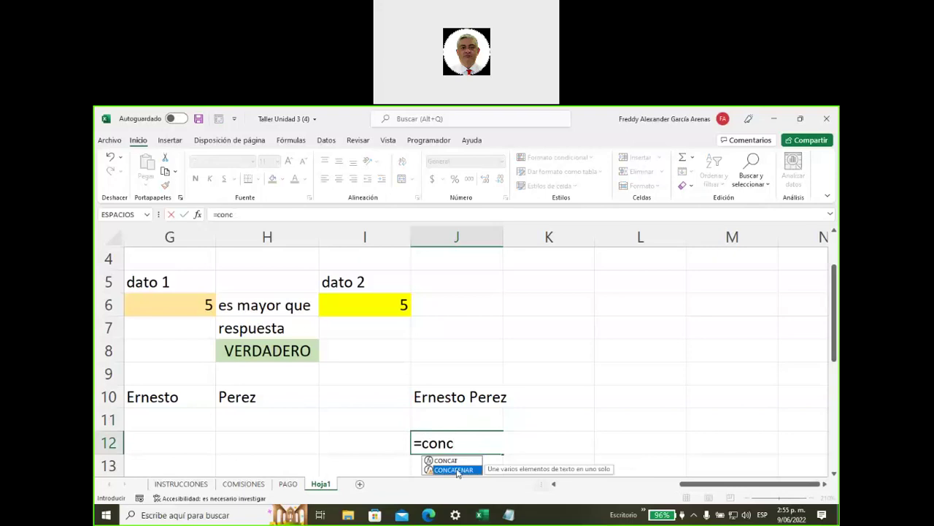
double_click(457, 470)
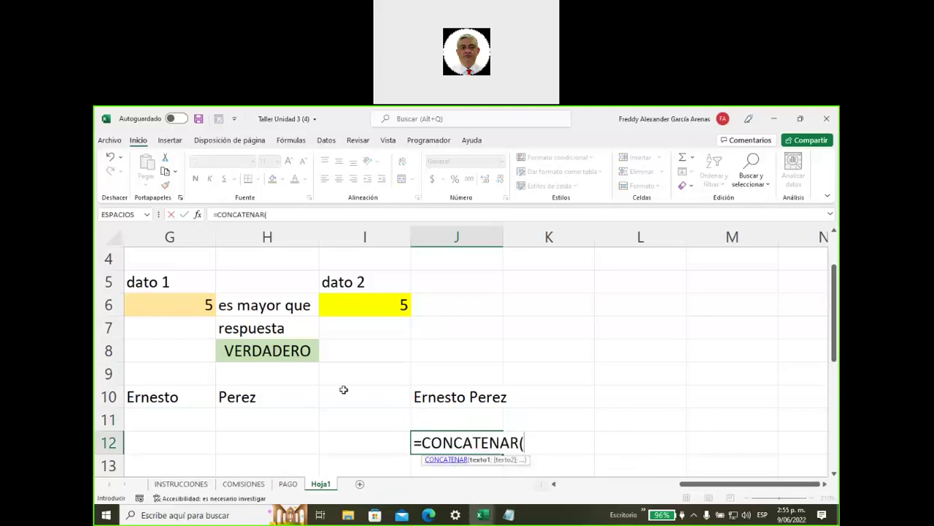
left_click(175, 395)
type(";")
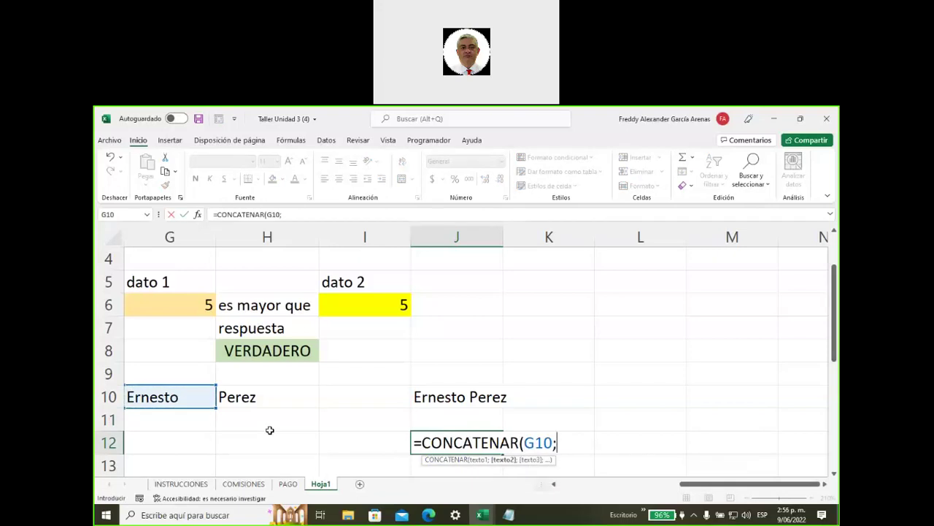
type("\" \"")
type(";")
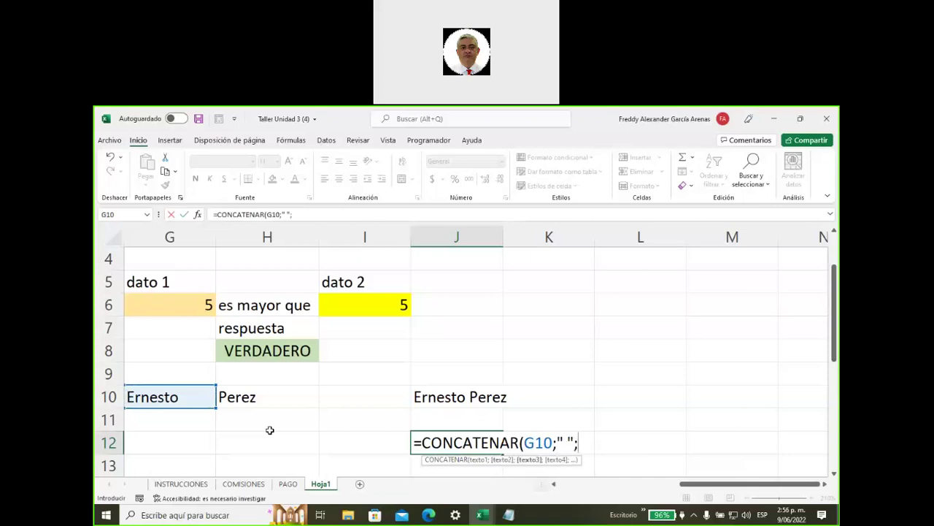
left_click(262, 396)
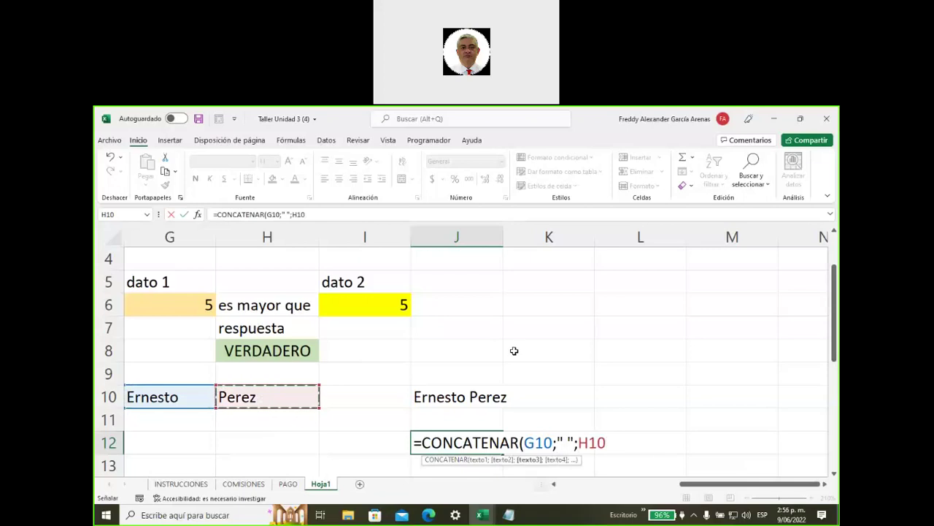
type(")")
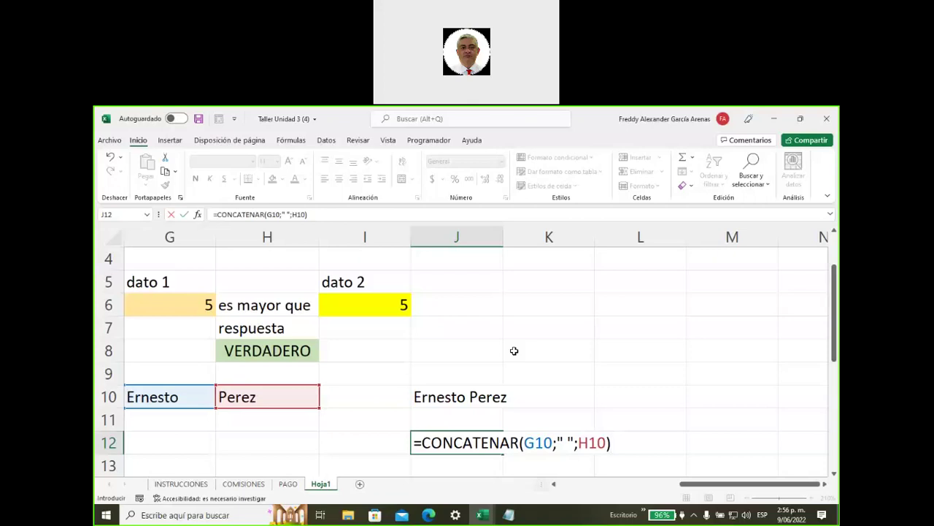
key("Return")
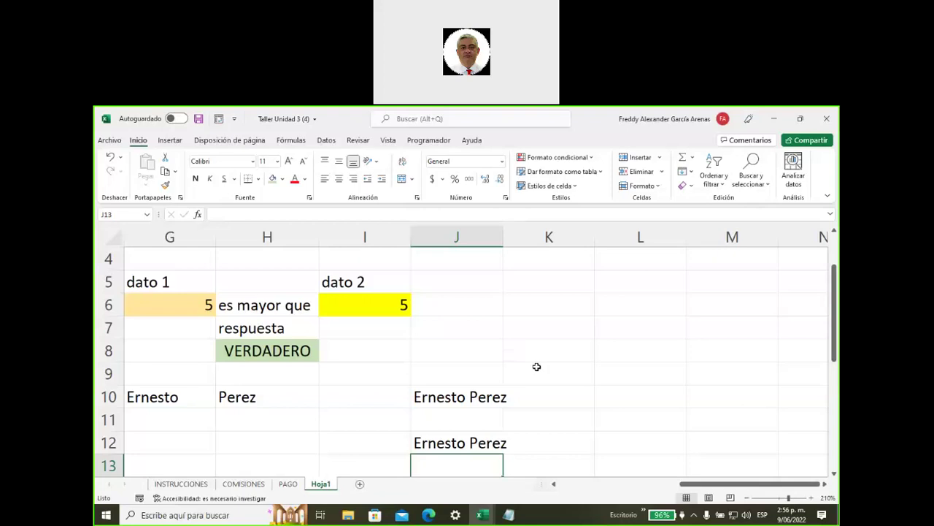
Step: Compare the ampersand formula in J10 with the CONCATENAR formula in J12
left_click(468, 439)
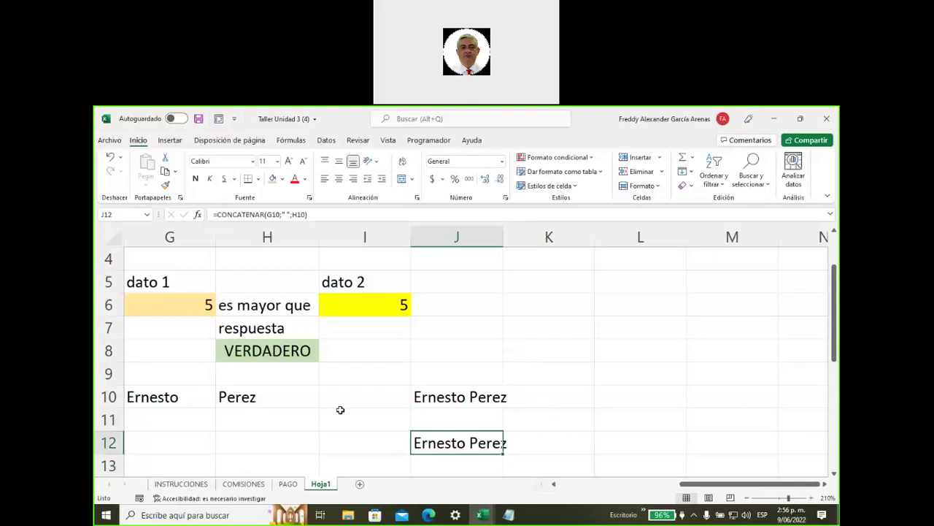
left_click_drag(171, 396, 182, 440)
left_click_drag(246, 400, 251, 441)
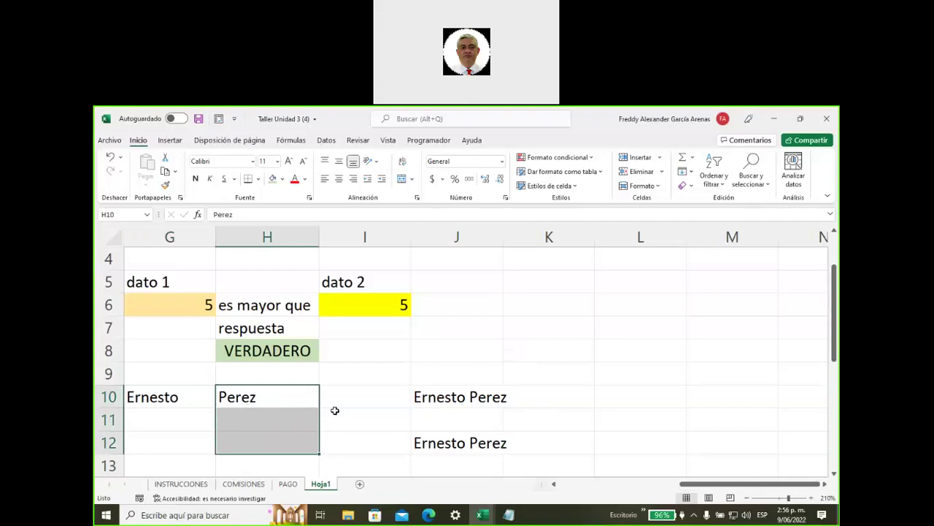
left_click(428, 401)
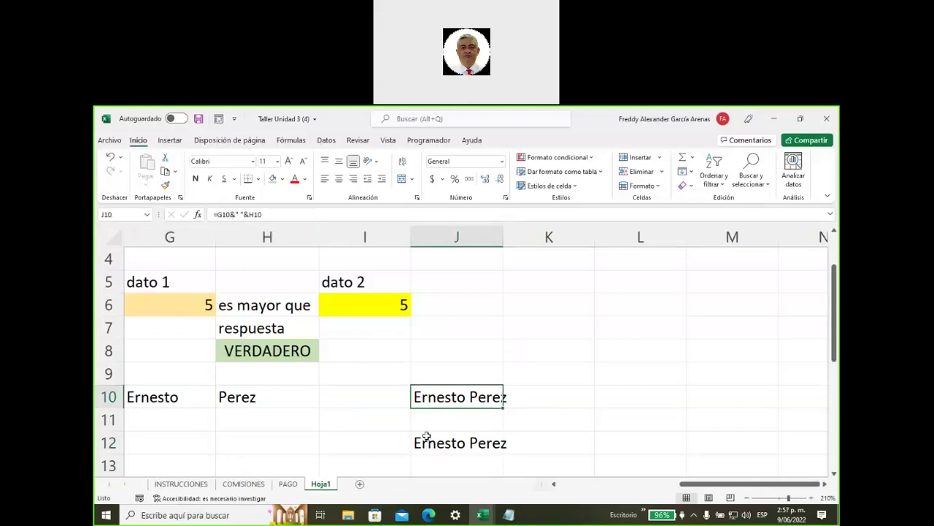
left_click(431, 438)
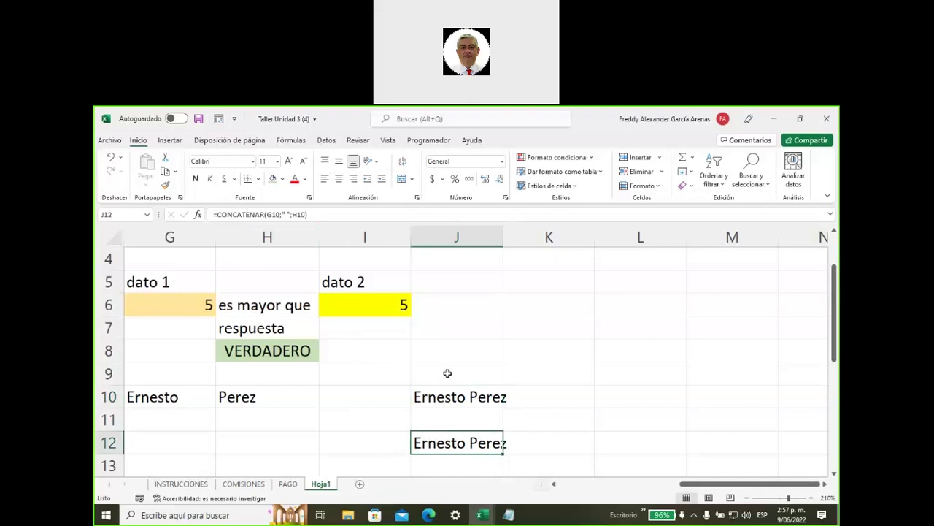
Step: Autofit column J so both full names display completely
double_click(503, 235)
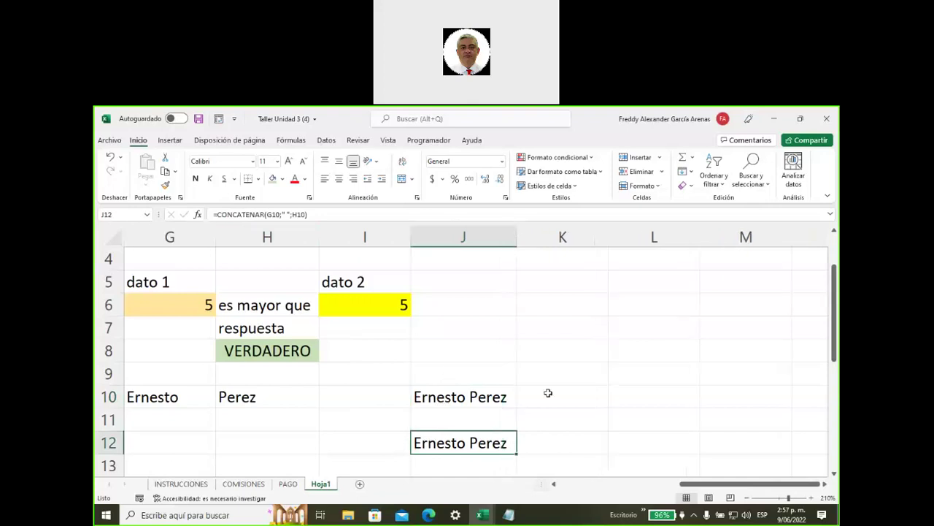
left_click(592, 400)
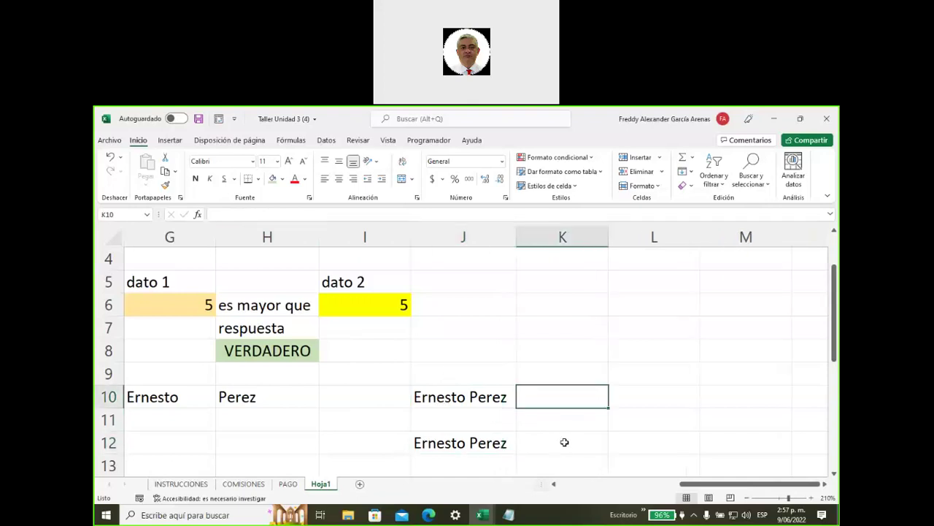
left_click(554, 483)
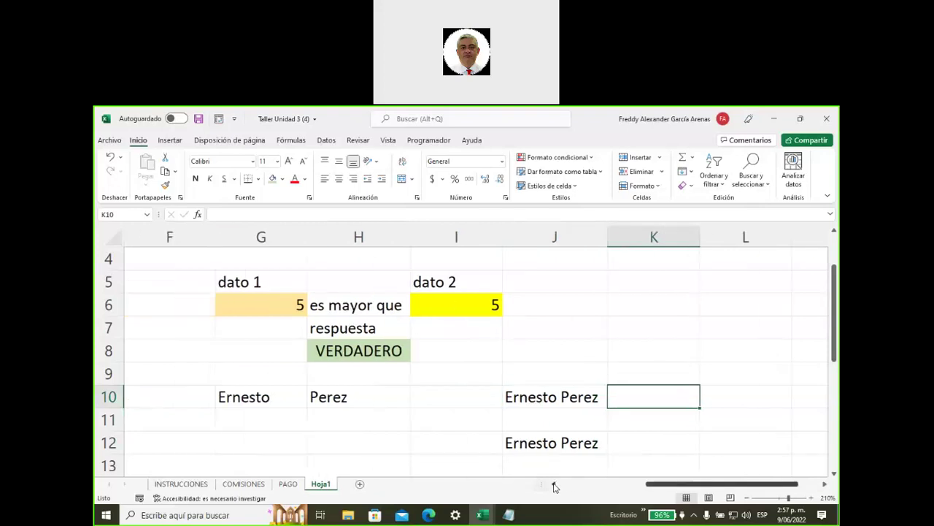
left_click(553, 483)
Step: Look over the operator symbols in B2:B6, then switch to the COMISIONES sheet via INSTRUCCIONES
left_click(554, 483)
scroll(394, 362, "up", 1)
left_click_drag(267, 283, 265, 371)
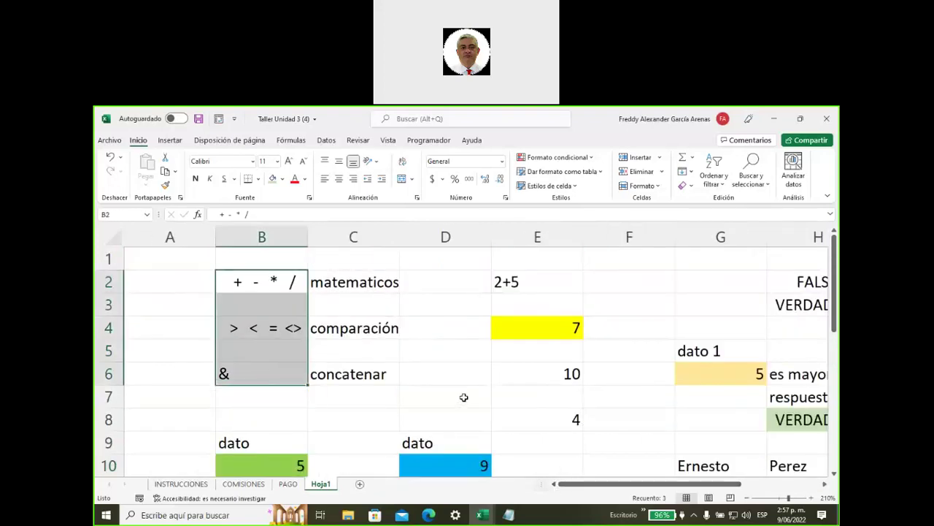
scroll(464, 397, "down", 5)
scroll(463, 397, "down", 1)
scroll(463, 397, "down", 1)
scroll(464, 397, "down", 2)
scroll(464, 397, "up", 2)
scroll(464, 397, "down", 1)
scroll(463, 397, "down", 1)
scroll(464, 397, "up", 1)
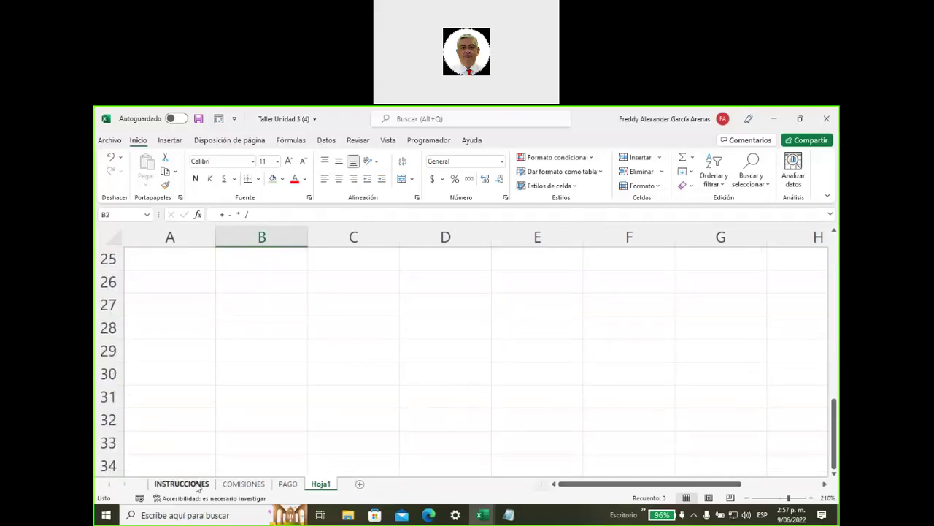
left_click(192, 484)
left_click(243, 484)
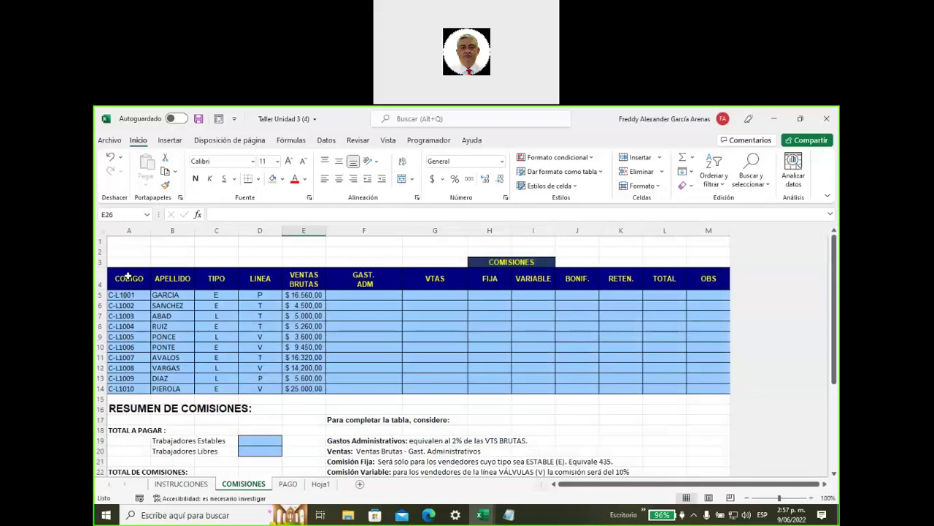
Step: Copy the seller codes C-L1001 to C-L1010 from A5:A14 on COMISIONES
left_click(129, 230)
left_click_drag(133, 294, 130, 389)
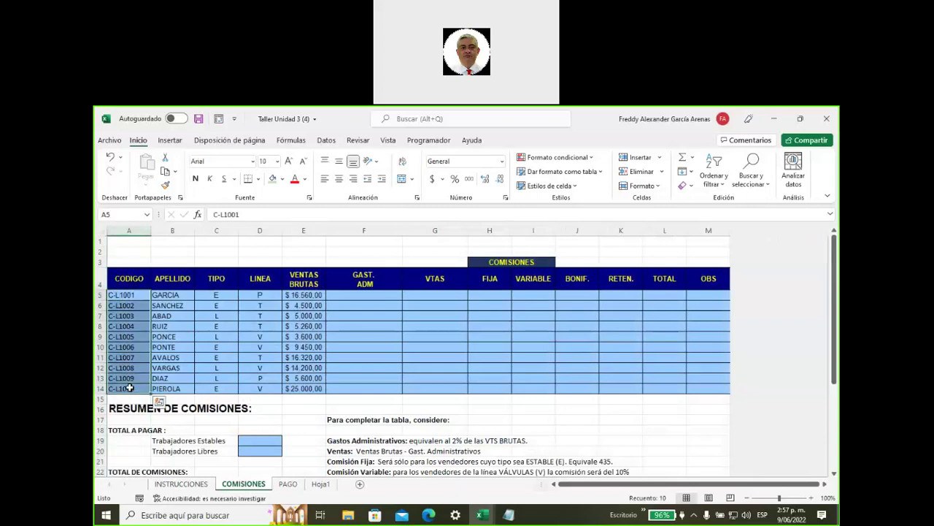
key("ctrl+c")
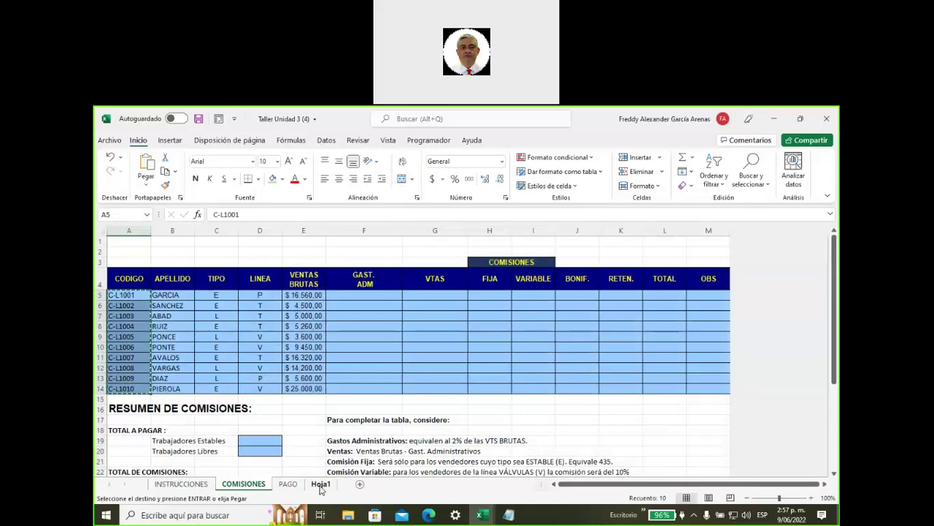
Step: Paste the copied seller codes into H28:H37 on Hoja1
left_click(320, 484)
left_click(327, 388)
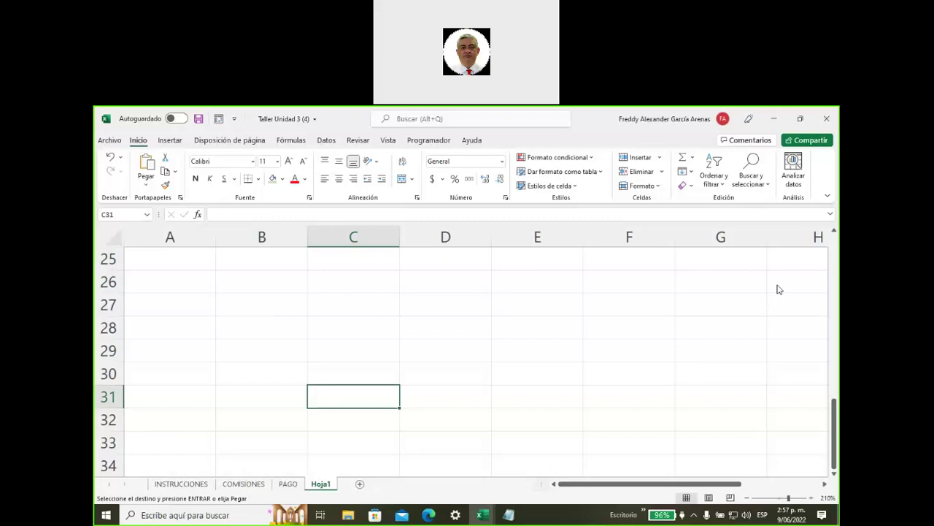
left_click(747, 497)
left_click(747, 497)
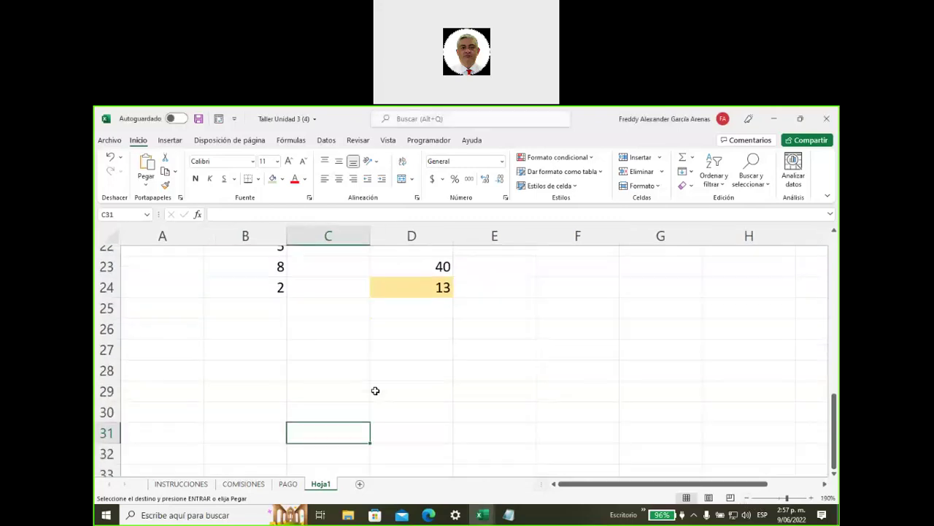
scroll(277, 344, "down", 1)
key("Up")
key("Left")
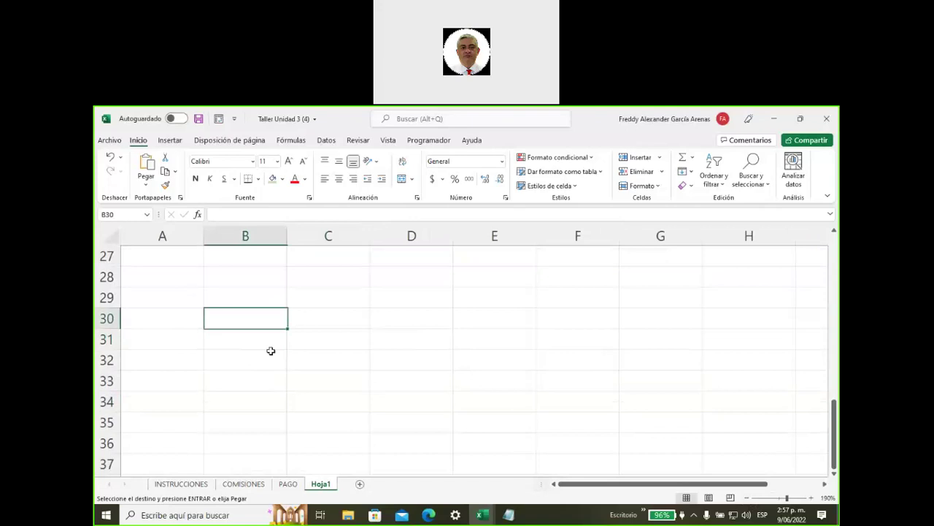
left_click(726, 277)
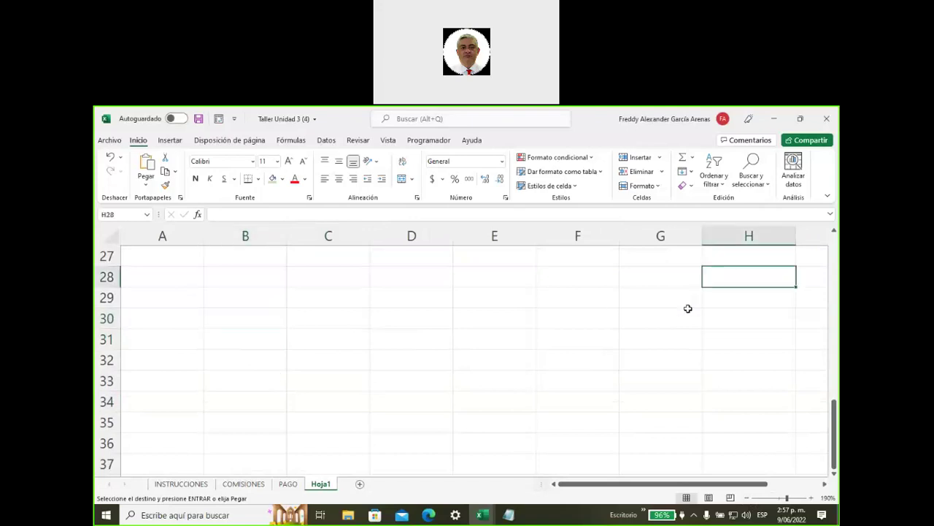
key("ctrl+v")
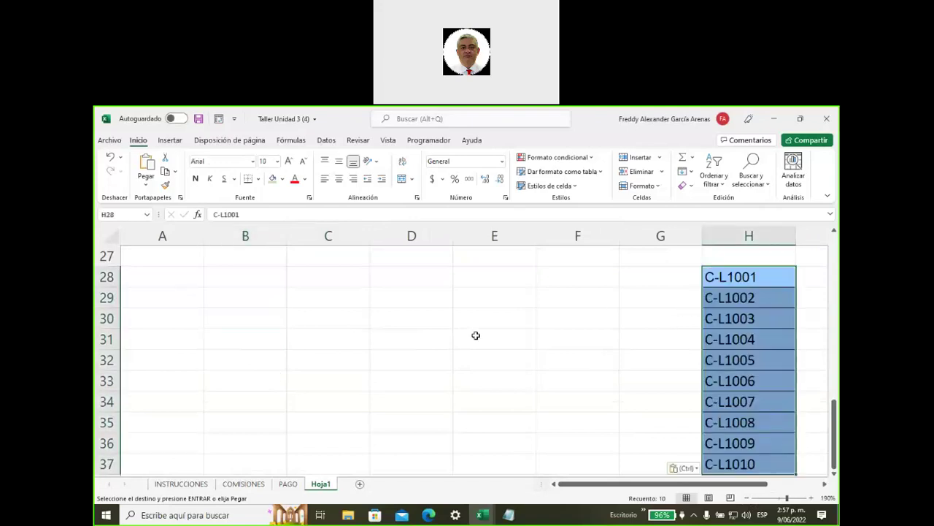
left_click(213, 301)
Step: Add the Ciudad heading in B28 and a light-green bogota entry in B29
left_click(225, 279)
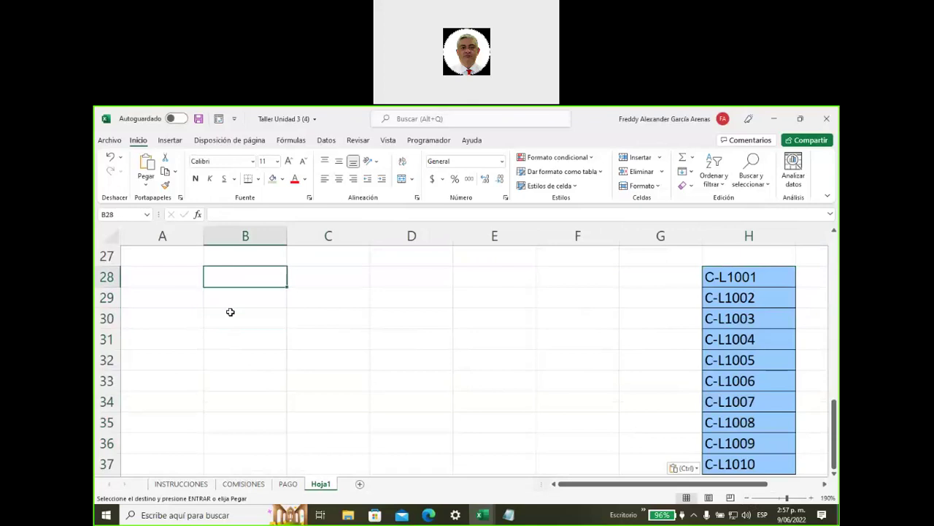
type("Ciudad")
key("Return")
left_click(273, 179)
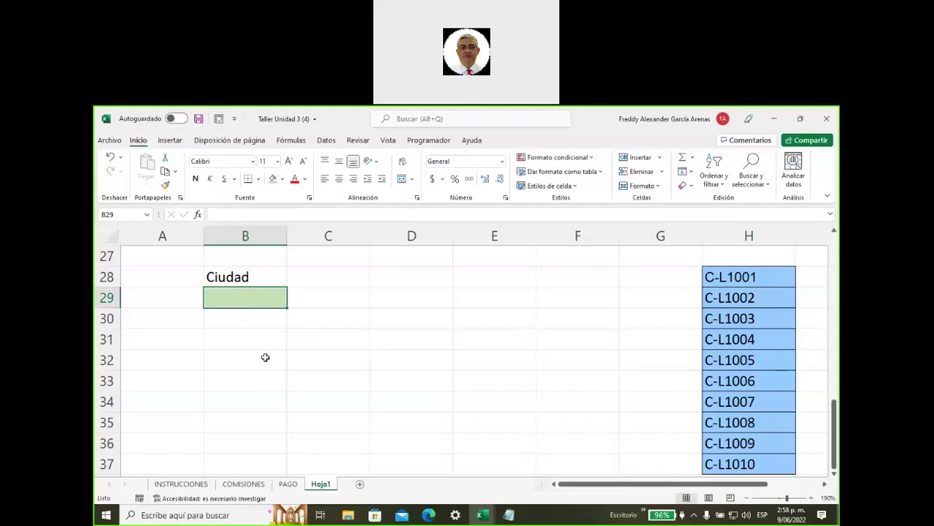
type("bogota")
left_click(240, 323)
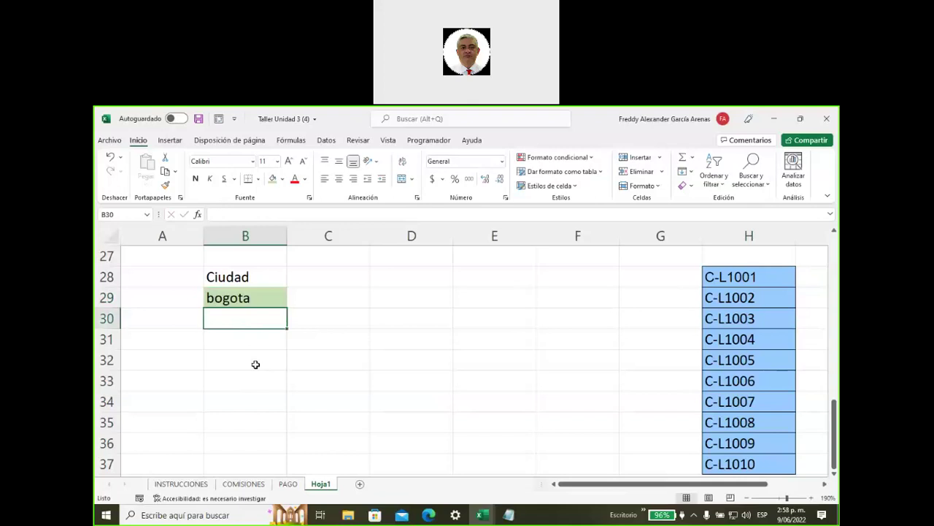
Step: Enter Bogota, Bogotá and Bogot in B30:B32, then select B29:B32
type("Bogta")
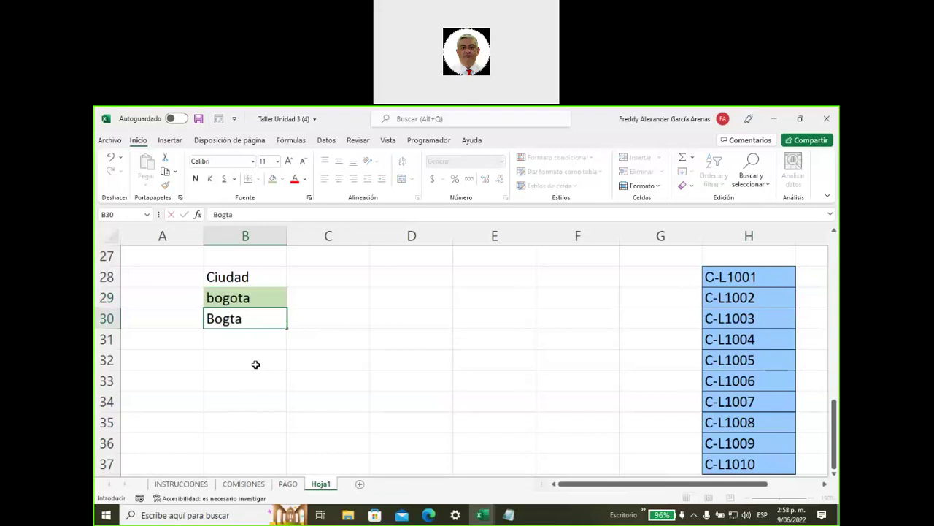
key("BackSpace")
key("BackSpace")
type("ota")
left_click(342, 322)
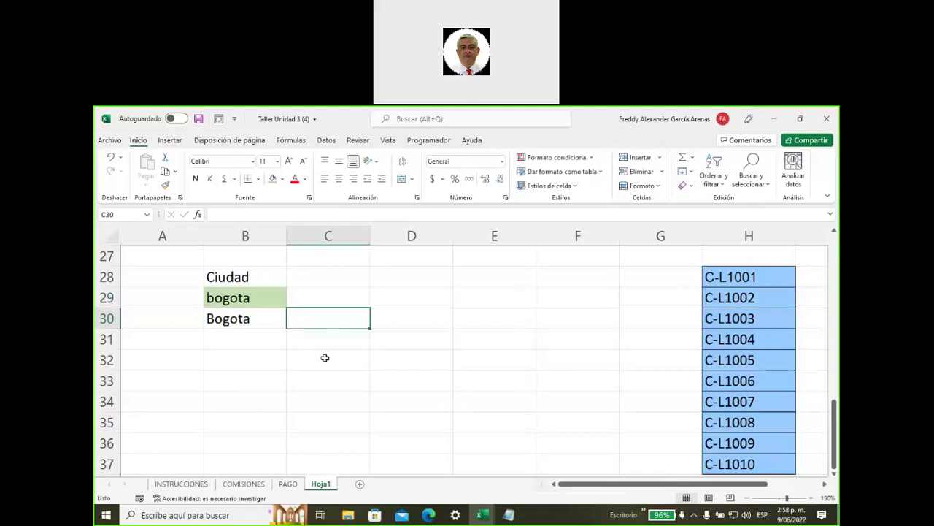
left_click(242, 345)
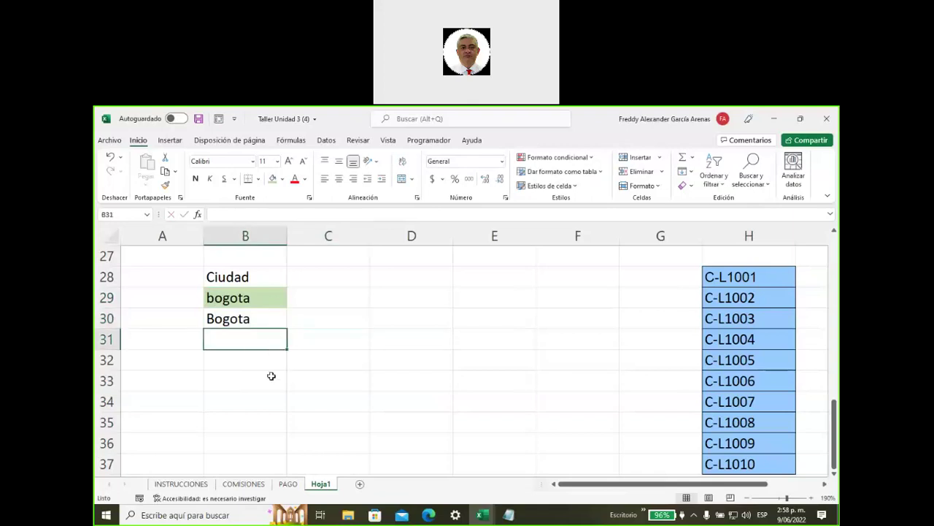
type("Bo")
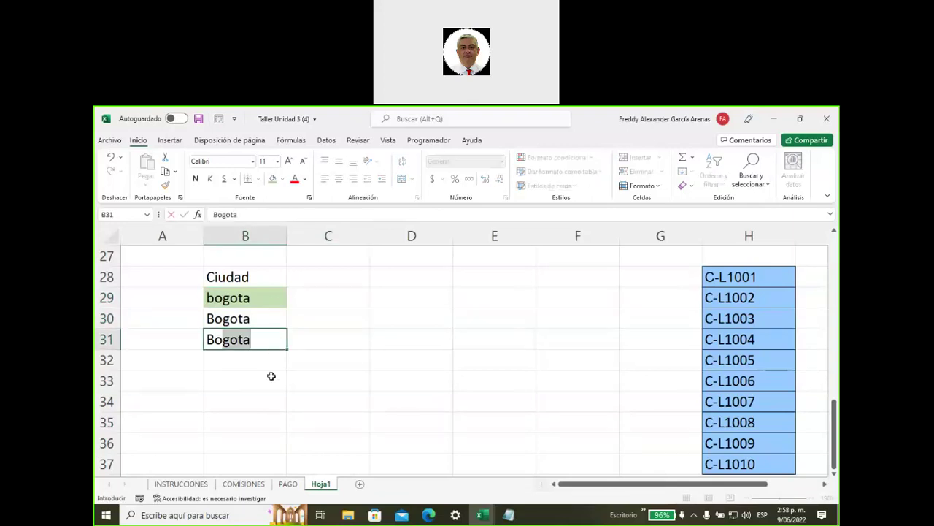
type("gotá")
left_click(410, 335)
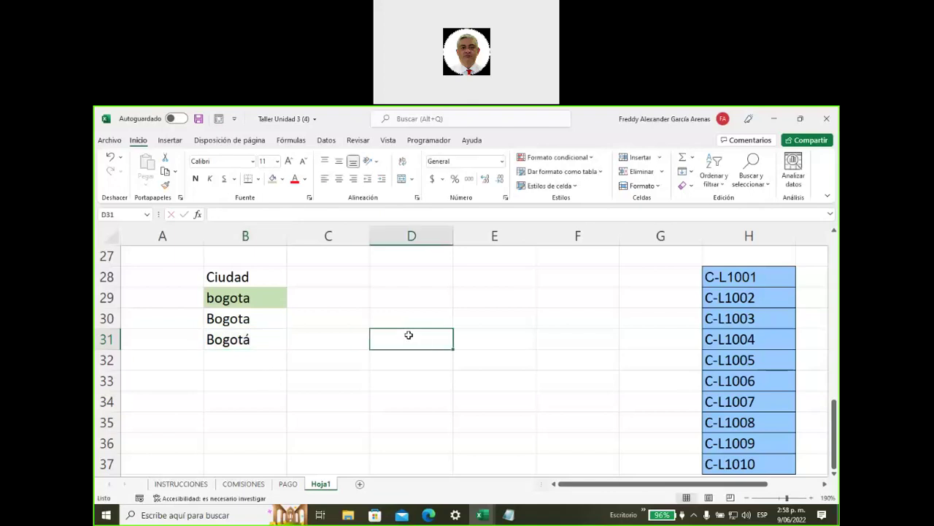
left_click(255, 360)
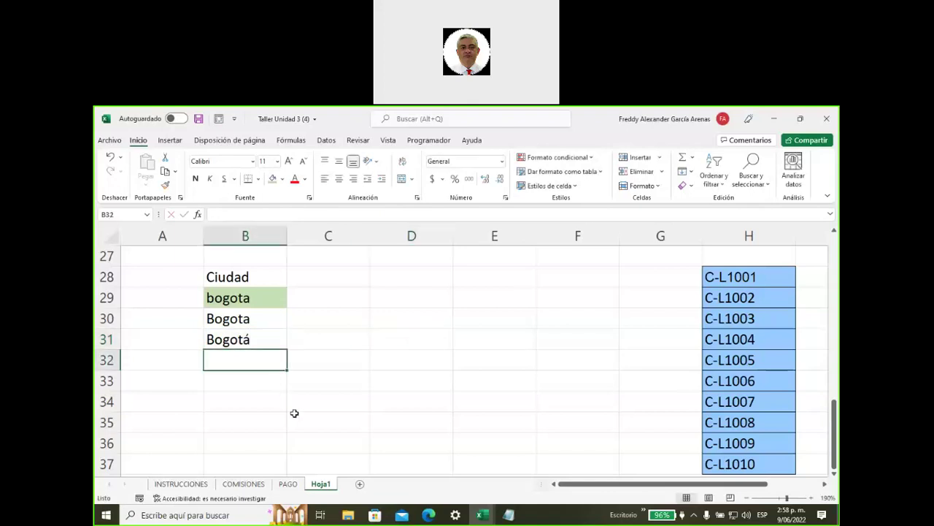
type("Bogot")
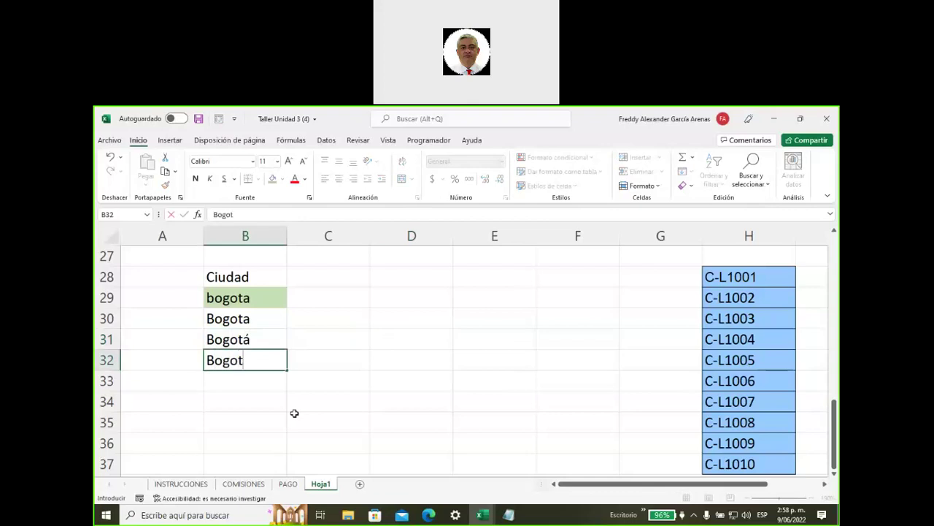
left_click(294, 413)
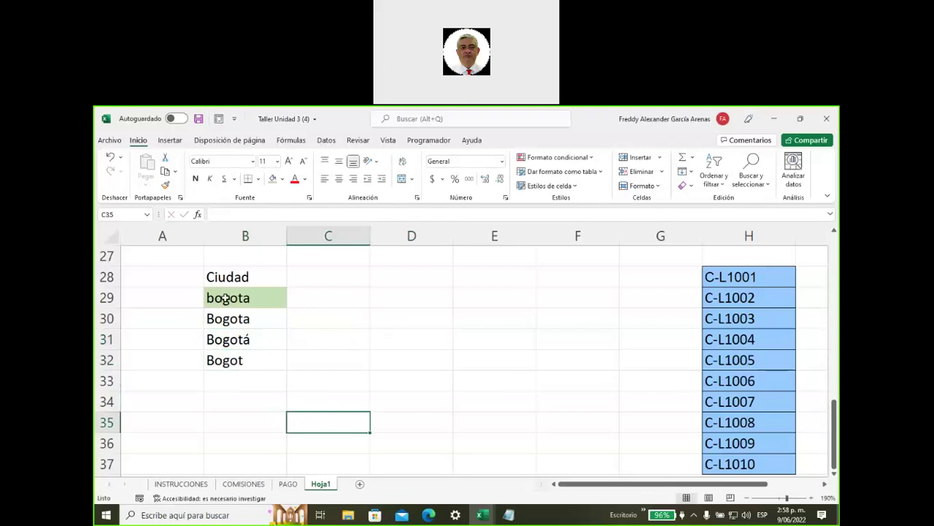
left_click_drag(226, 298, 226, 360)
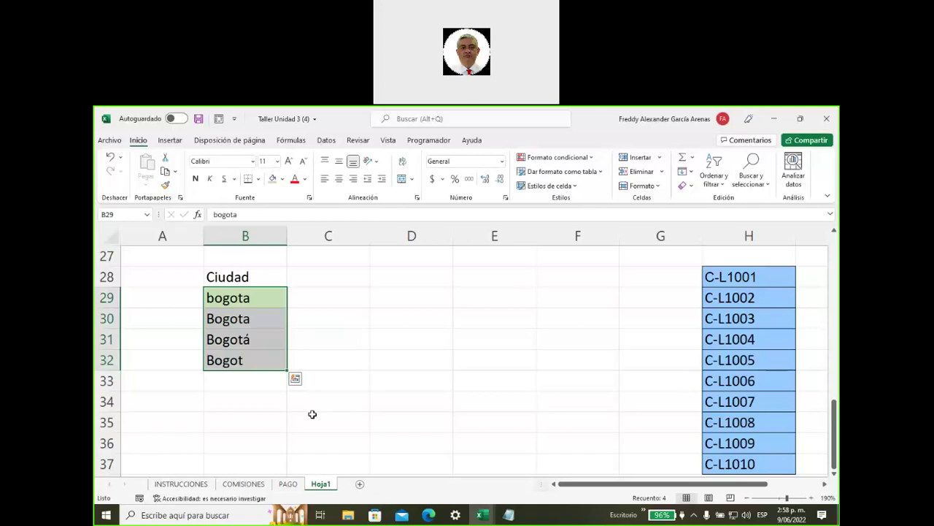
Step: Apply the same light-green fill as B29 to cell C29
left_click(229, 362)
left_click_drag(232, 307, 228, 362)
left_click_drag(234, 298, 250, 361)
left_click_drag(351, 417, 343, 402)
left_click(325, 302)
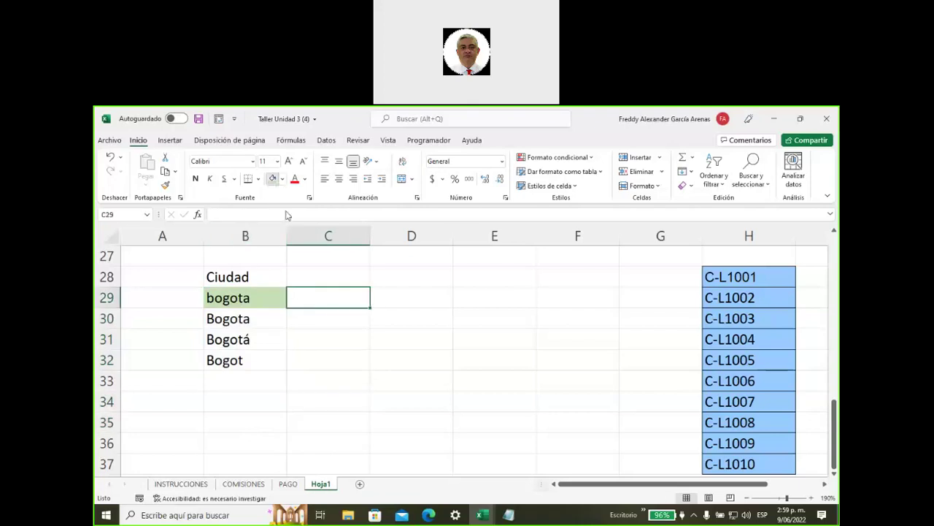
left_click(272, 178)
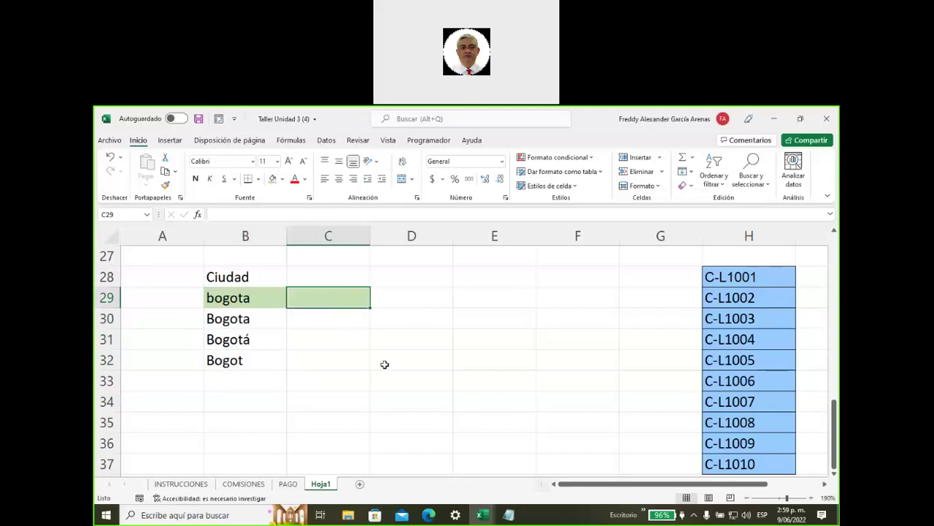
left_click(476, 315)
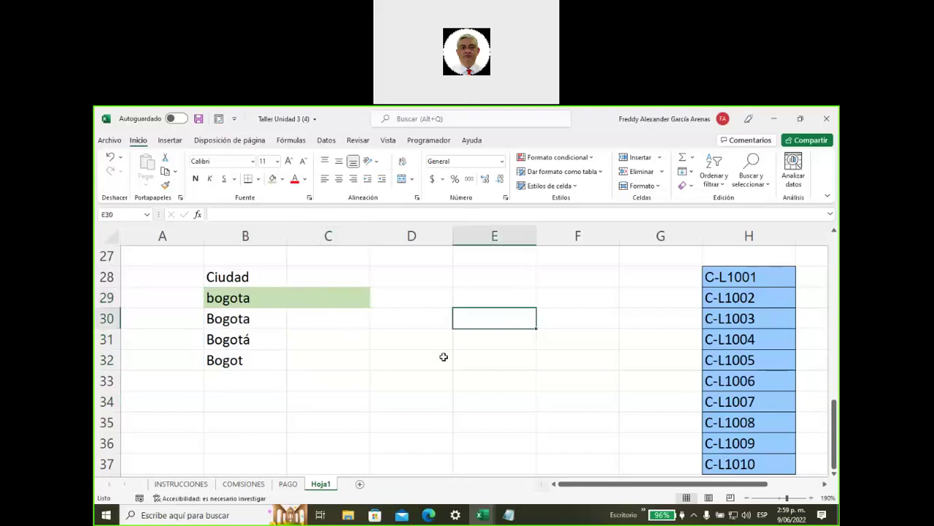
Step: Enter Bogotá in E30 and Tunja in E31
type("Bogotá")
left_click(508, 361)
left_click(482, 338)
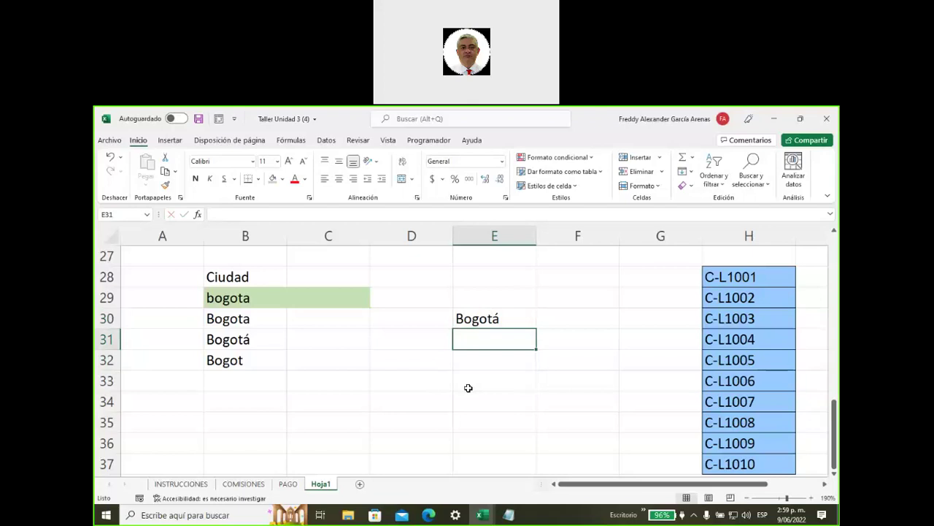
type("Tunja")
key("Return")
Step: Enter Medellin, Cartagena and Pereira in E32, E33 and E34
type("Medekl")
key("BackSpace")
key("BackSpace")
key("BackSpace")
type("llin")
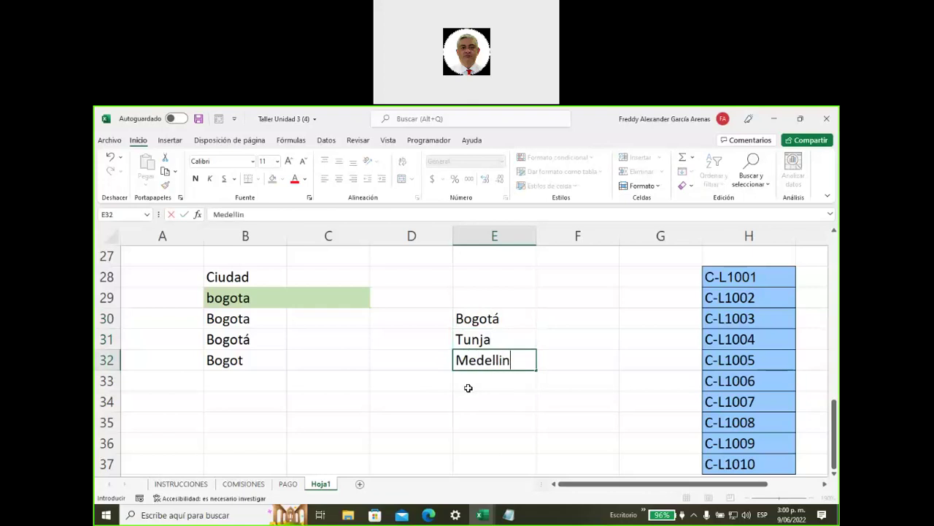
key("Return")
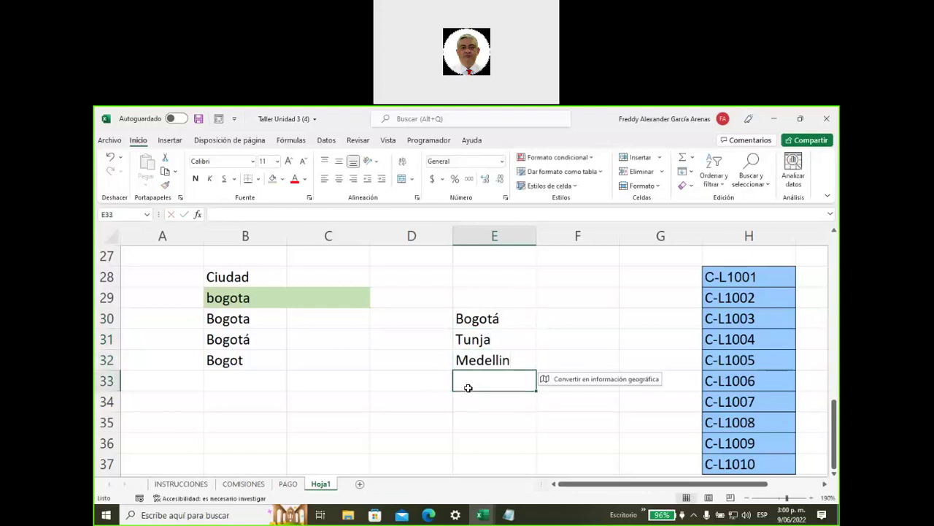
type("Cra")
key("BackSpace")
key("BackSpace")
type("artagena")
key("Return")
type("Pereira")
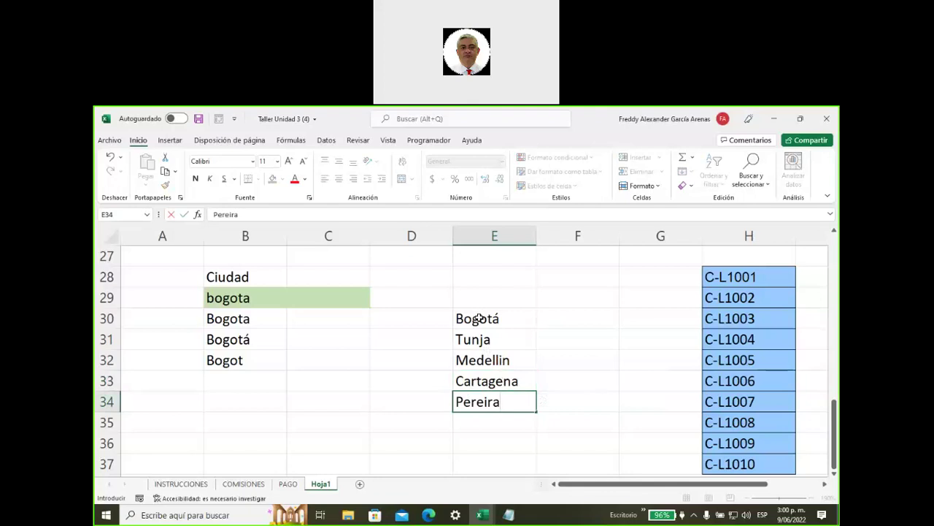
Step: Check the city range E30:E34, reselect C29 and go to the Datos tab
left_click_drag(479, 318, 484, 403)
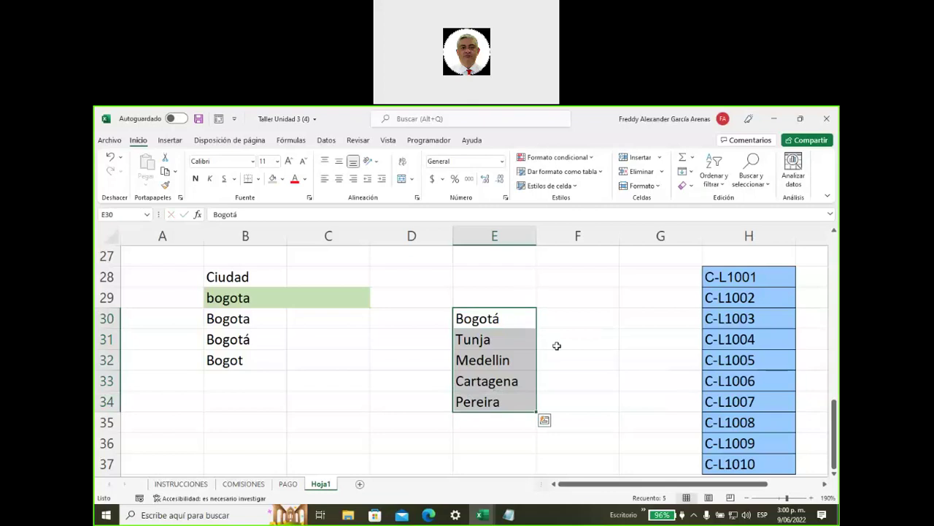
left_click(321, 298)
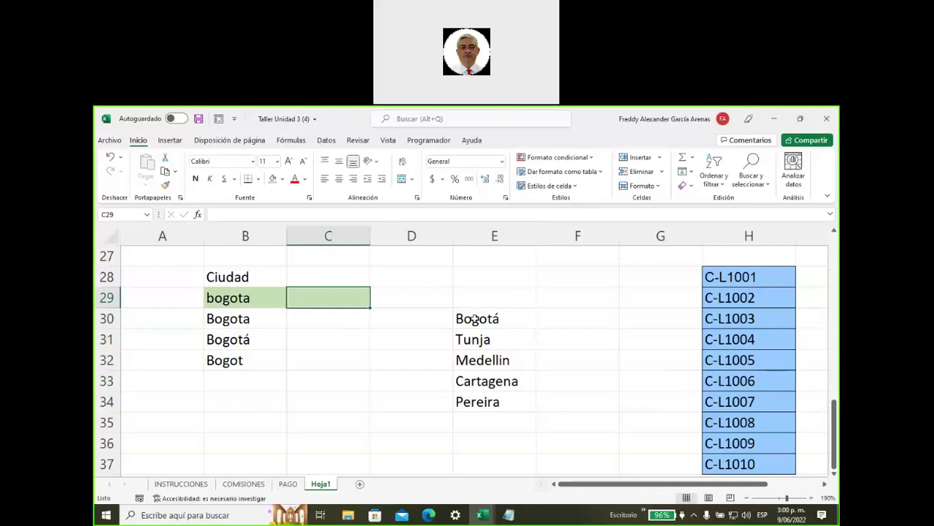
left_click_drag(475, 319, 468, 401)
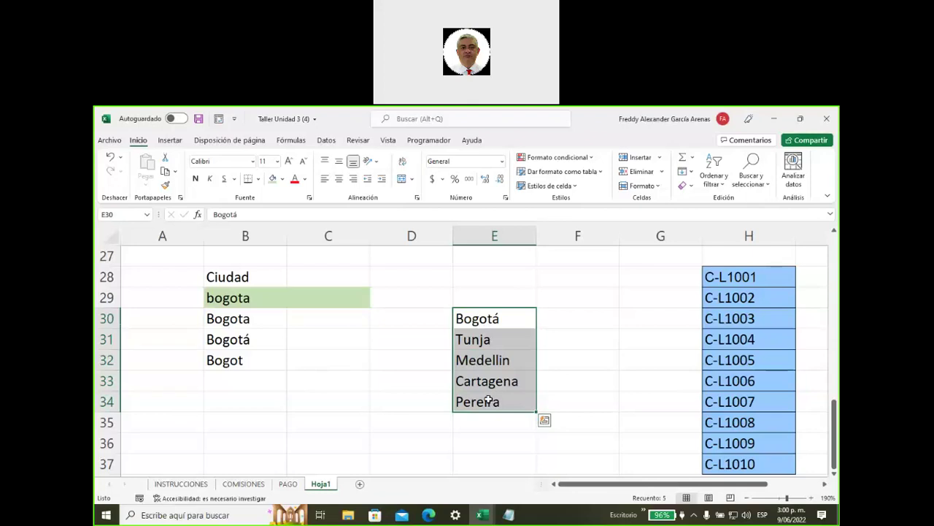
left_click(332, 299)
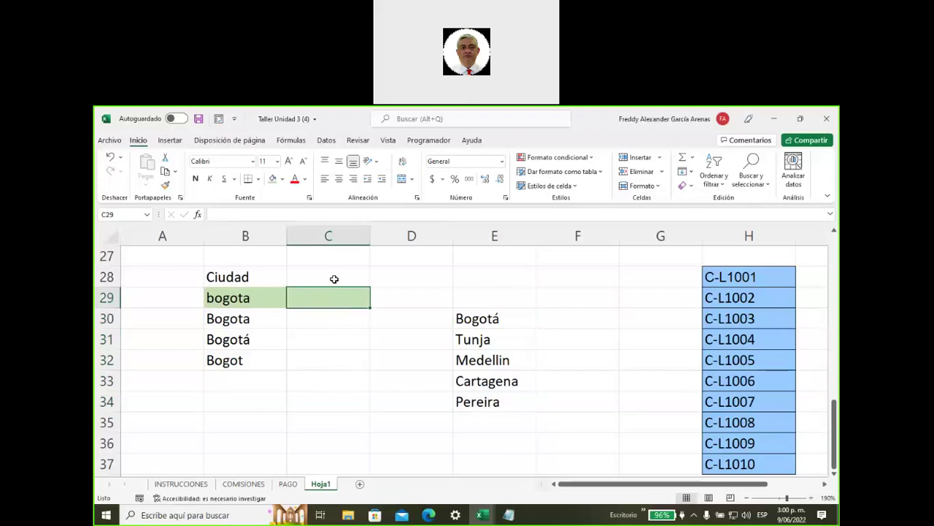
left_click(326, 141)
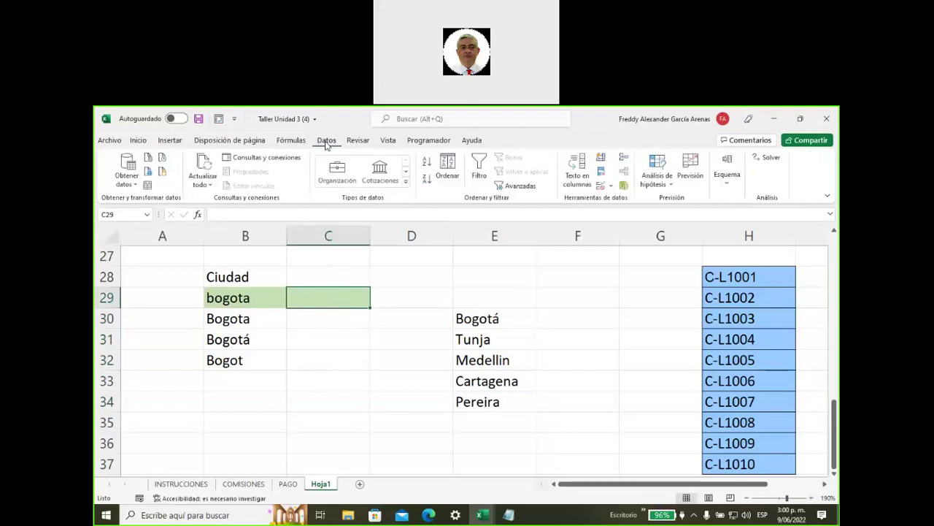
left_click(489, 175)
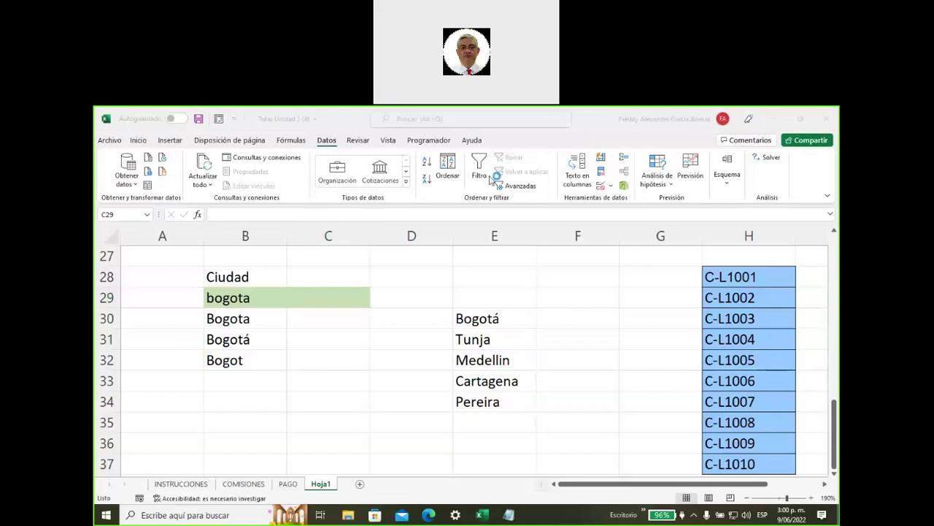
mouse_move(329, 280)
left_mouse_down()
mouse_move(328, 149)
mouse_move(308, 175)
left_mouse_up()
left_click_drag(344, 150, 319, 155)
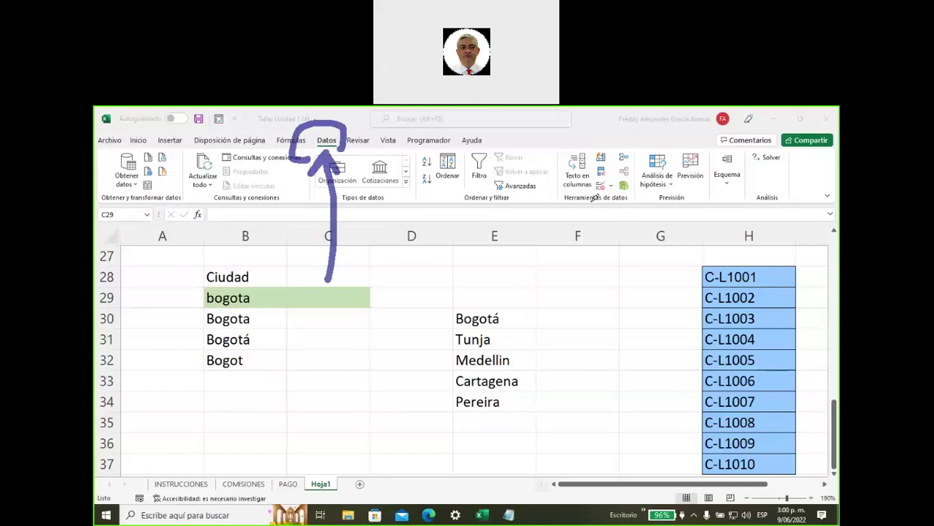
left_click_drag(564, 211, 628, 211)
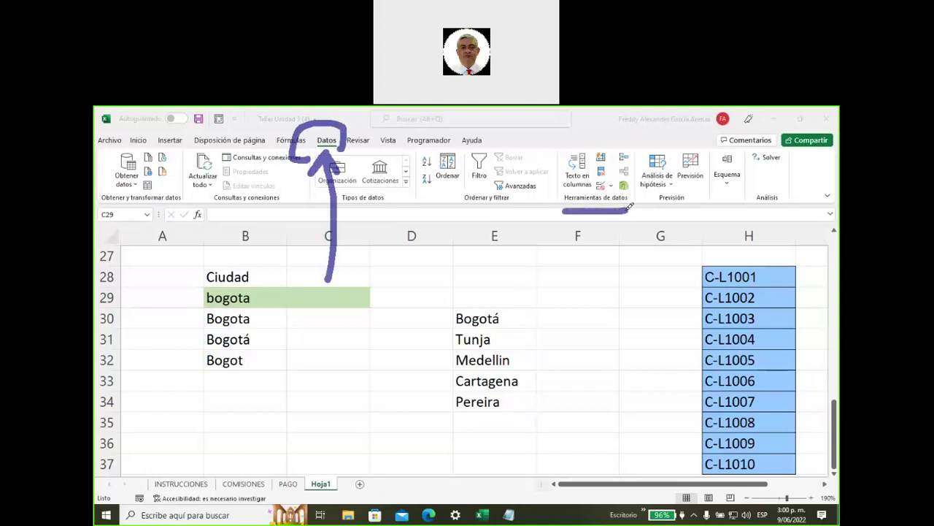
mouse_move(524, 220)
left_mouse_down()
mouse_move(589, 189)
mouse_move(622, 187)
mouse_move(593, 182)
mouse_move(606, 198)
mouse_move(617, 192)
left_mouse_up()
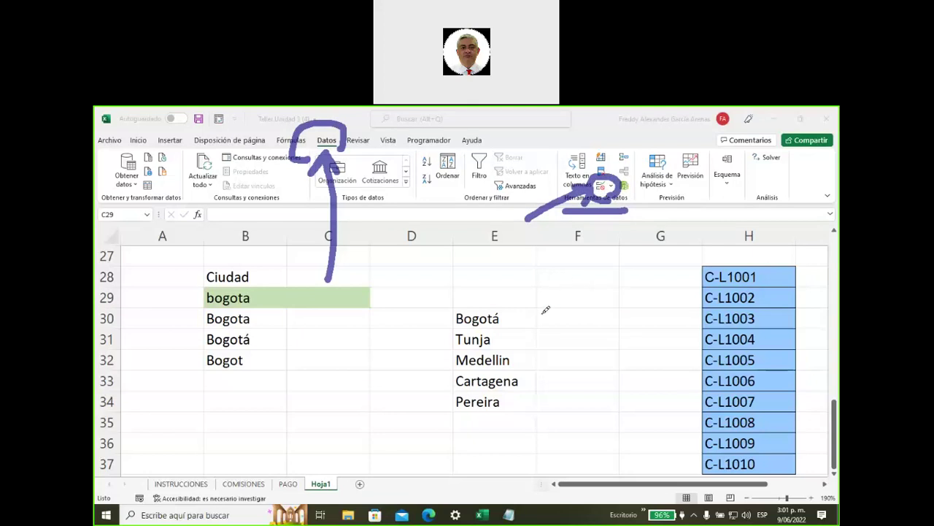
mouse_move(511, 308)
left_mouse_down()
mouse_move(533, 328)
mouse_move(538, 376)
mouse_move(524, 410)
left_mouse_up()
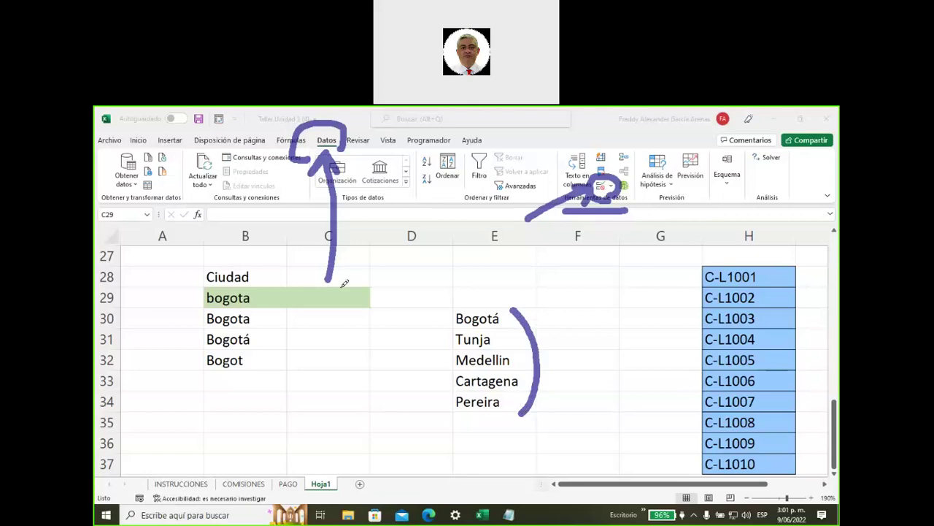
mouse_move(365, 281)
left_mouse_down()
mouse_move(313, 313)
mouse_move(369, 301)
mouse_move(362, 283)
left_mouse_up()
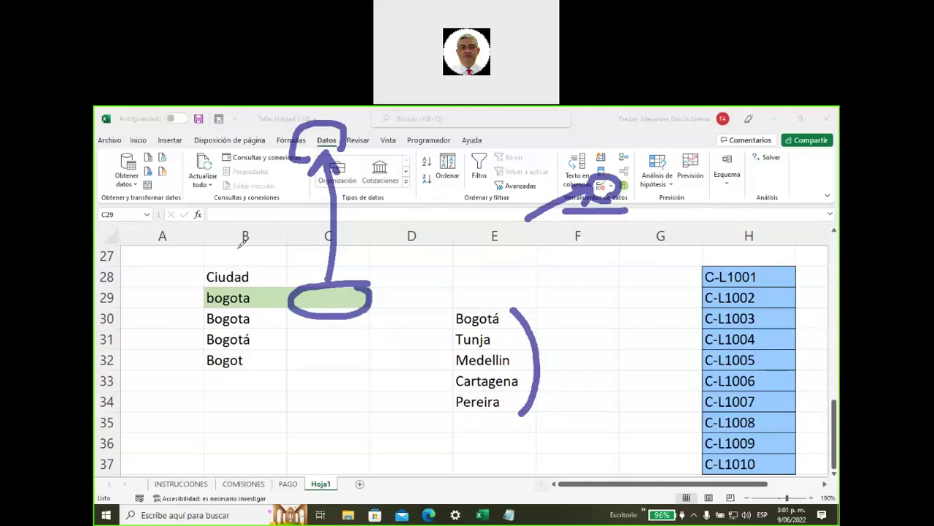
key("Escape")
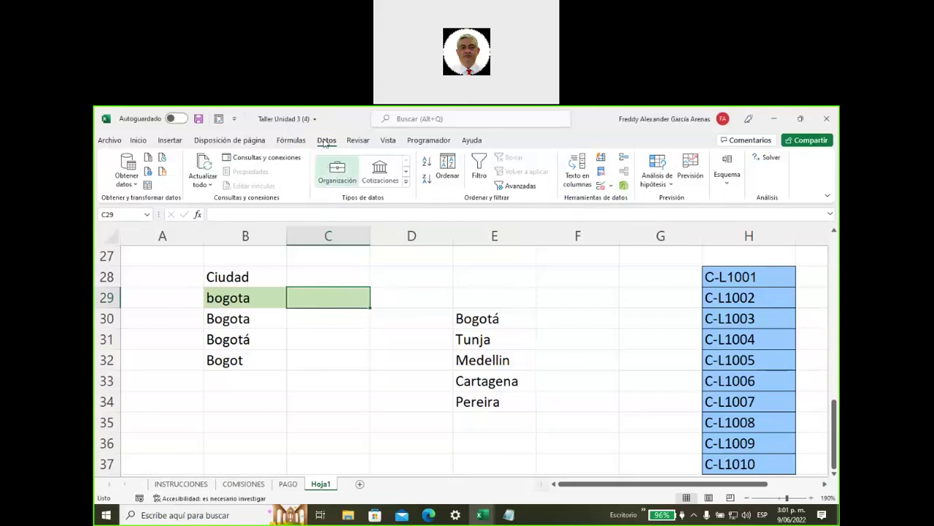
left_click(601, 187)
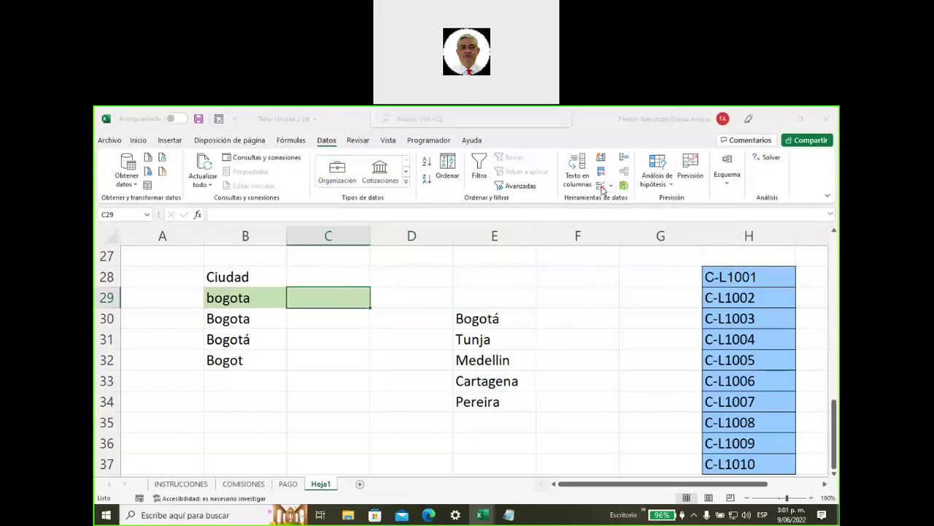
Step: Set Allow to Lista and move the validation dialog aside to reveal column E's cities
left_click_drag(556, 269, 488, 259)
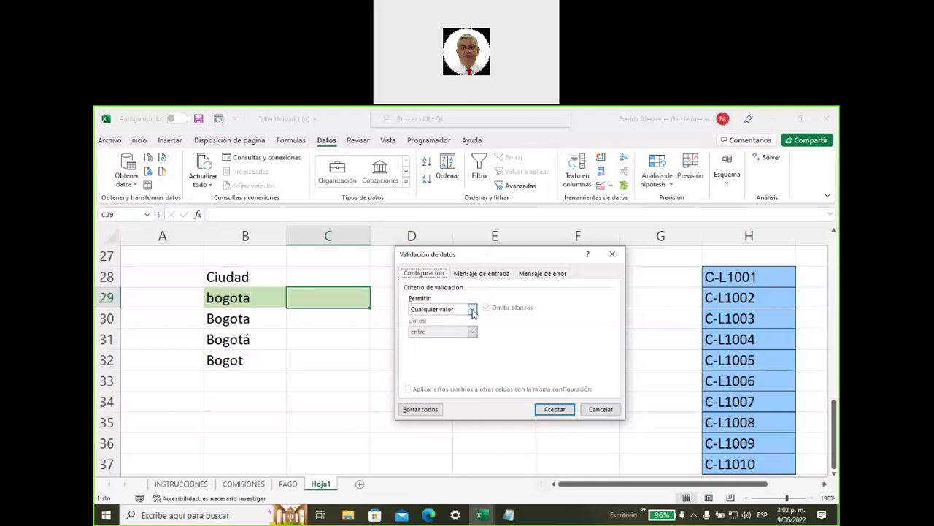
left_click(473, 309)
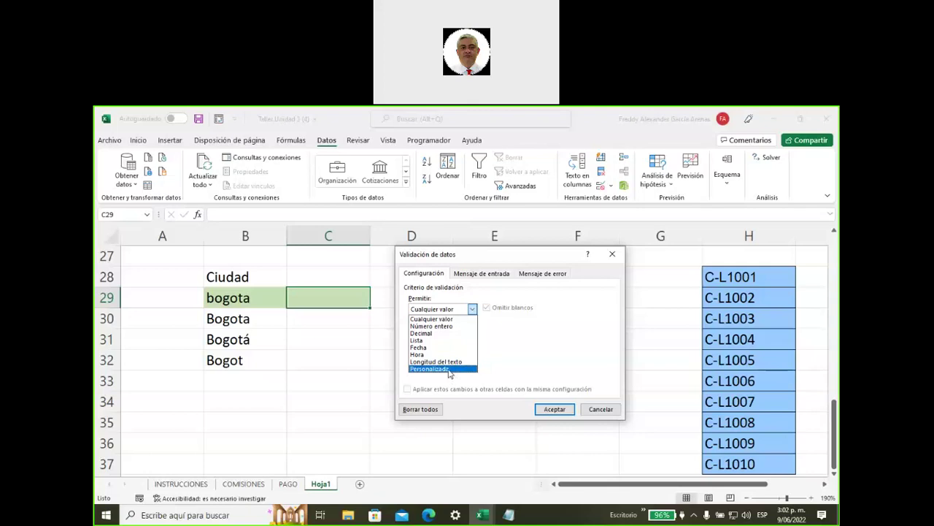
left_click(432, 341)
mouse_move(503, 258)
left_mouse_down()
mouse_move(276, 265)
mouse_move(514, 260)
left_mouse_up()
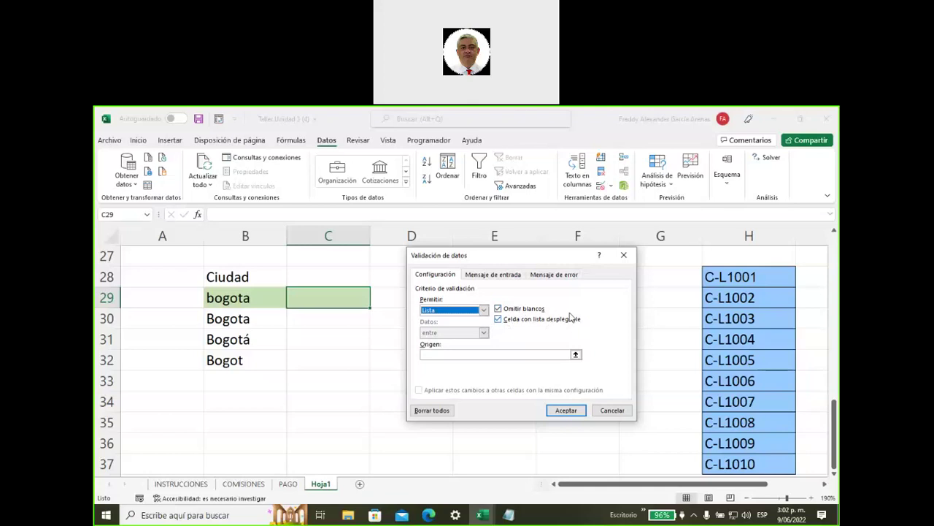
left_click(484, 311)
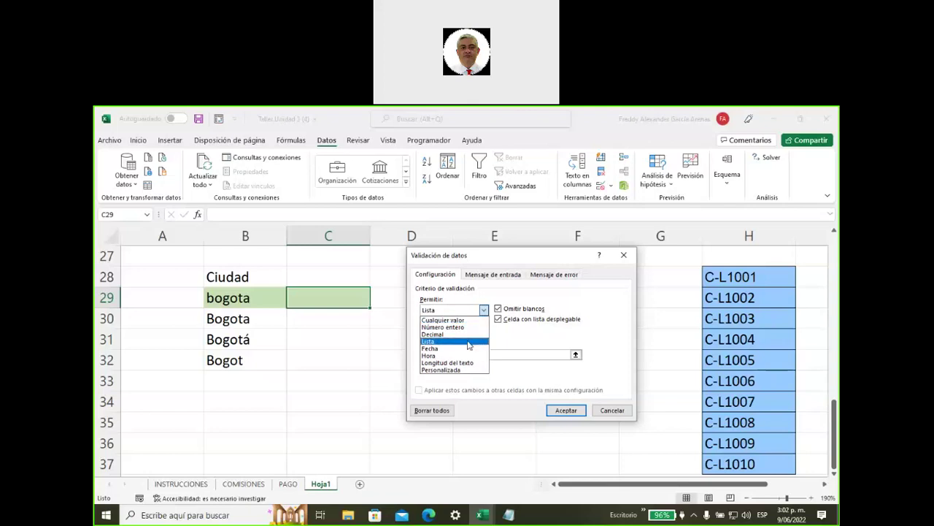
left_click(471, 341)
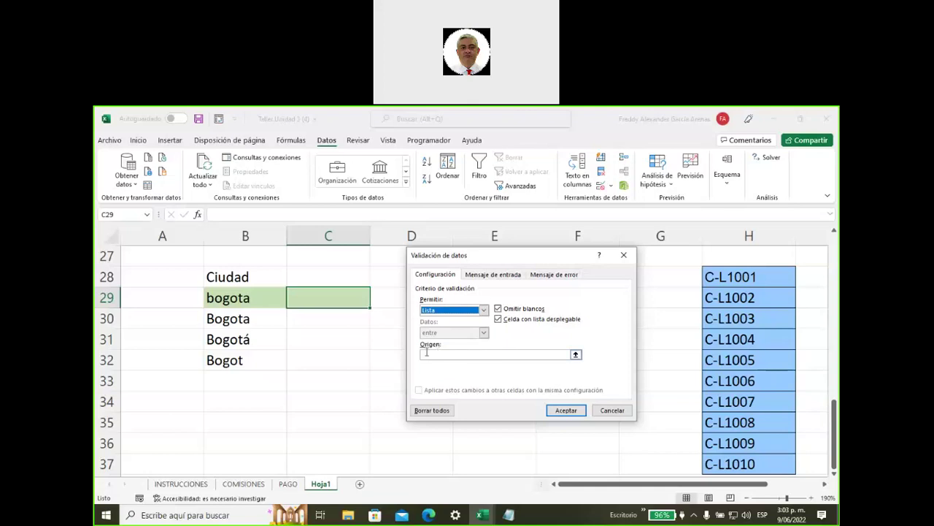
left_click_drag(494, 257, 270, 233)
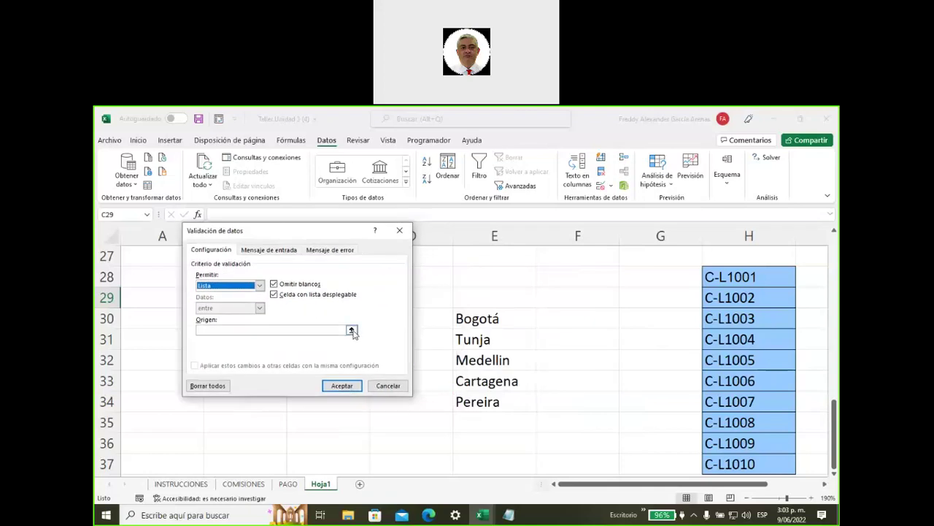
Step: Set the list source to =$E$30:$E$34 and bring up the Error Alert settings
left_click(352, 332)
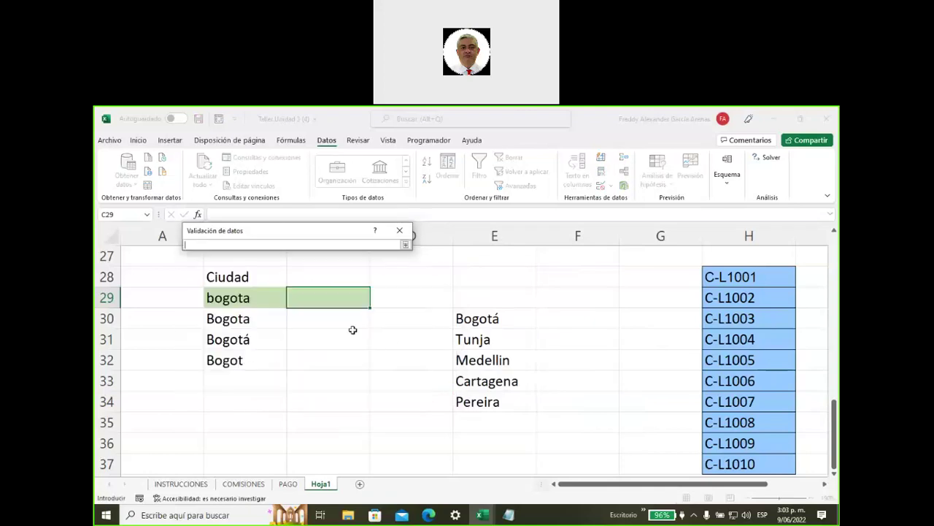
left_click(470, 318)
left_click_drag(470, 320, 468, 398)
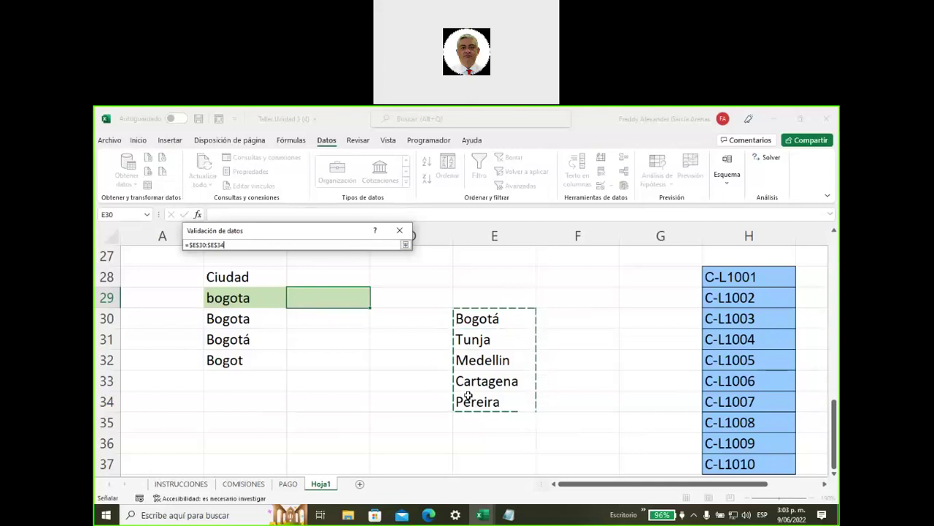
key("Return")
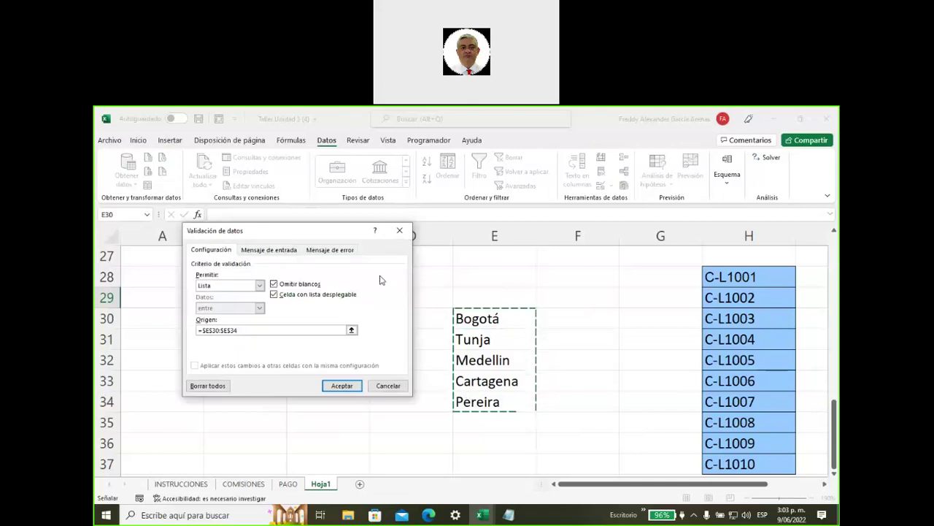
left_click_drag(308, 238, 522, 272)
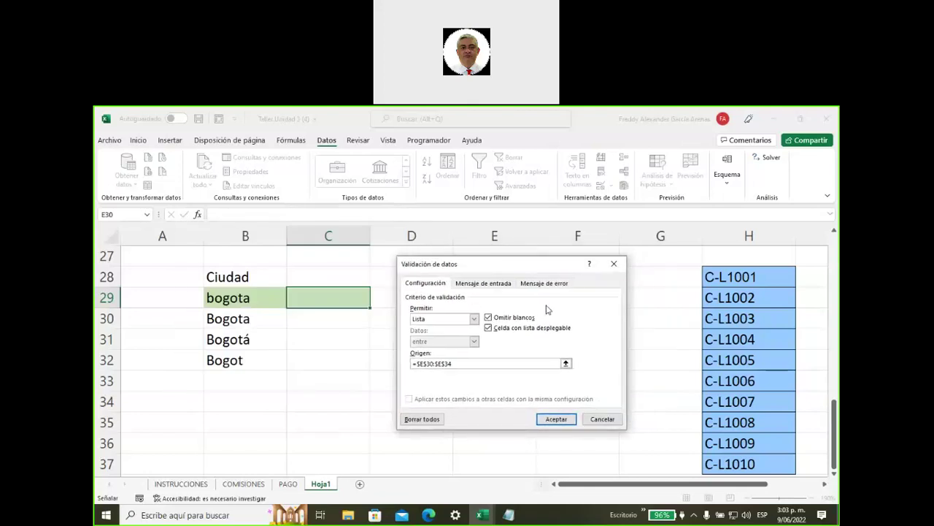
left_click(541, 286)
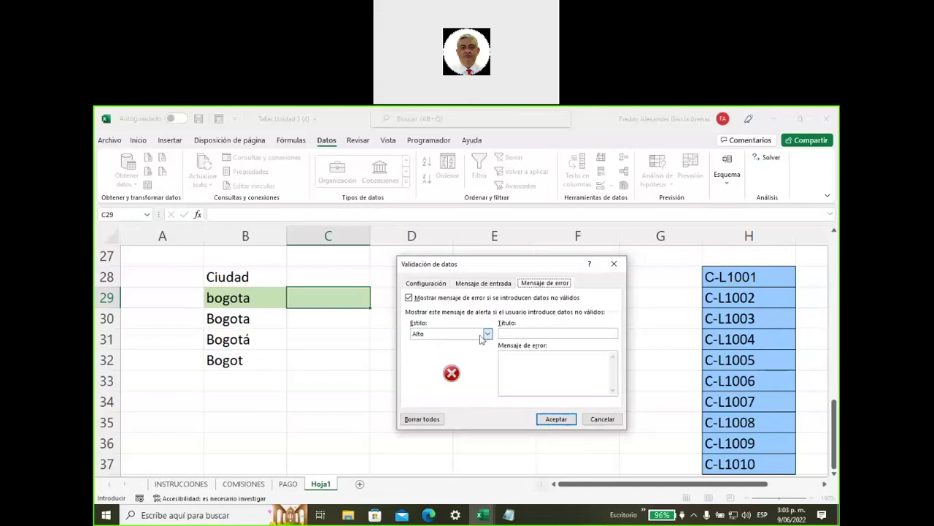
Step: Give the error alert title ERROR and message 'Debe seleccionar una ciudad de la lista', then confirm
left_click(515, 331)
type("ERROR")
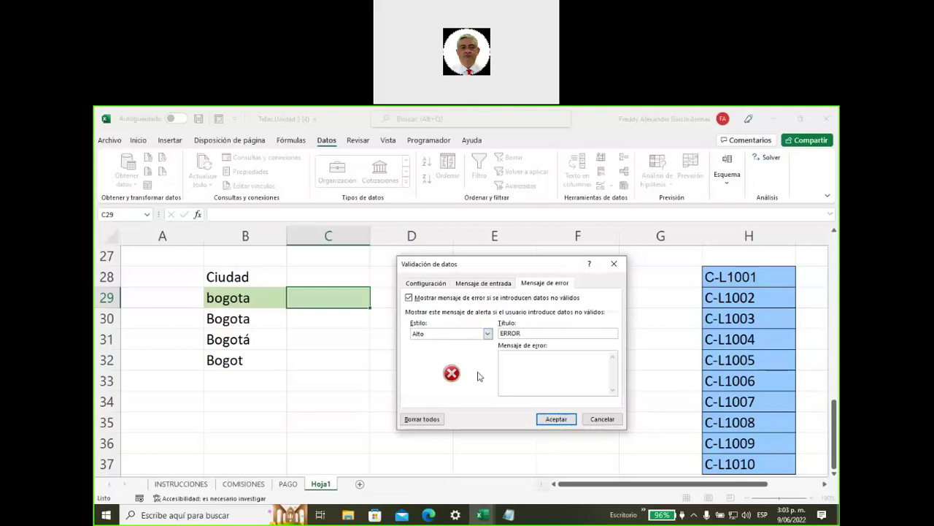
left_click(508, 361)
type("Debe seleccionar una ciudad de la lista")
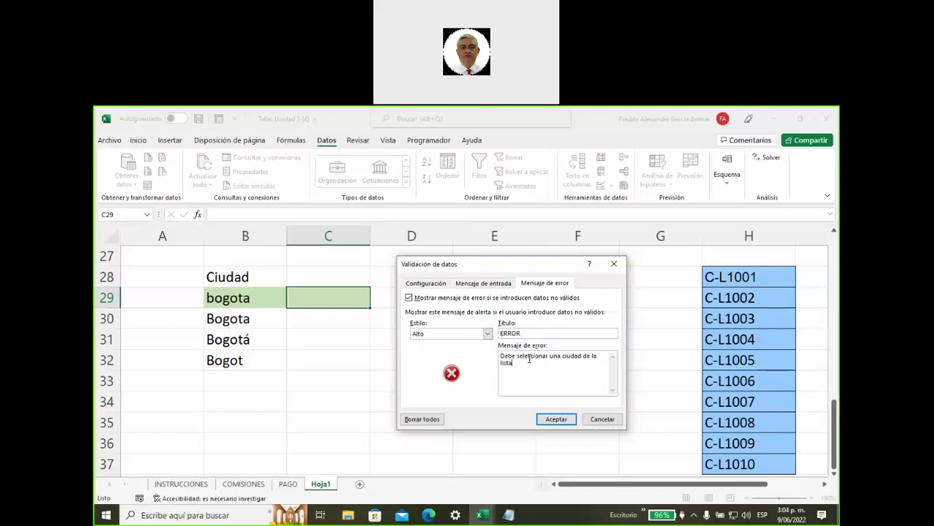
left_click(558, 420)
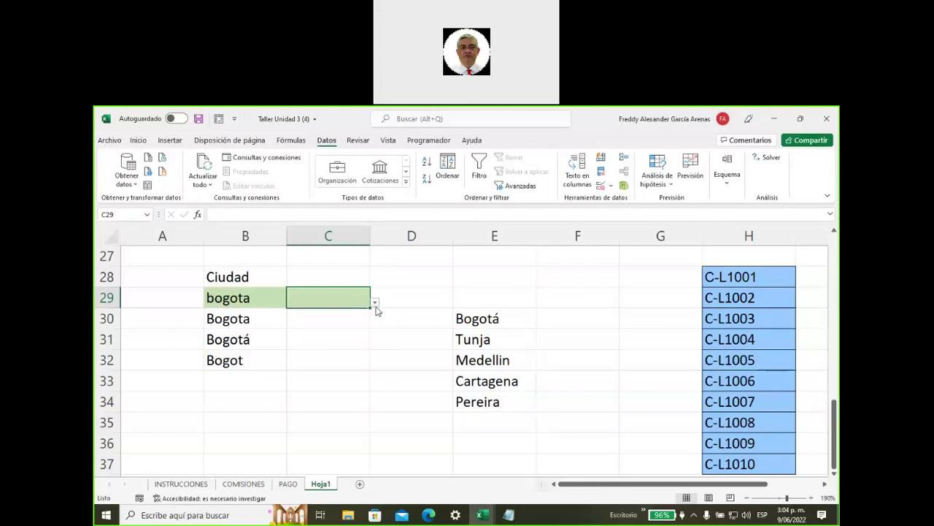
Step: Pick Tunja from C29's city dropdown
left_click(375, 303)
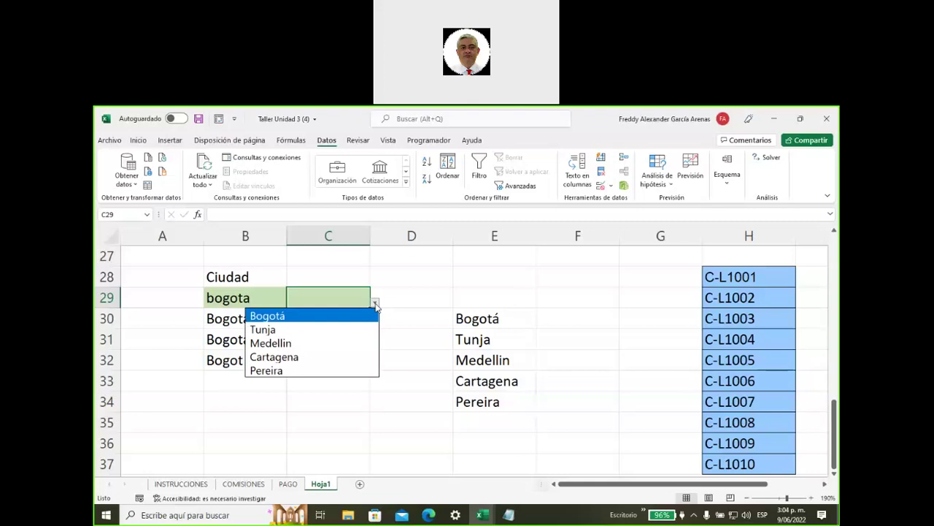
left_click(355, 328)
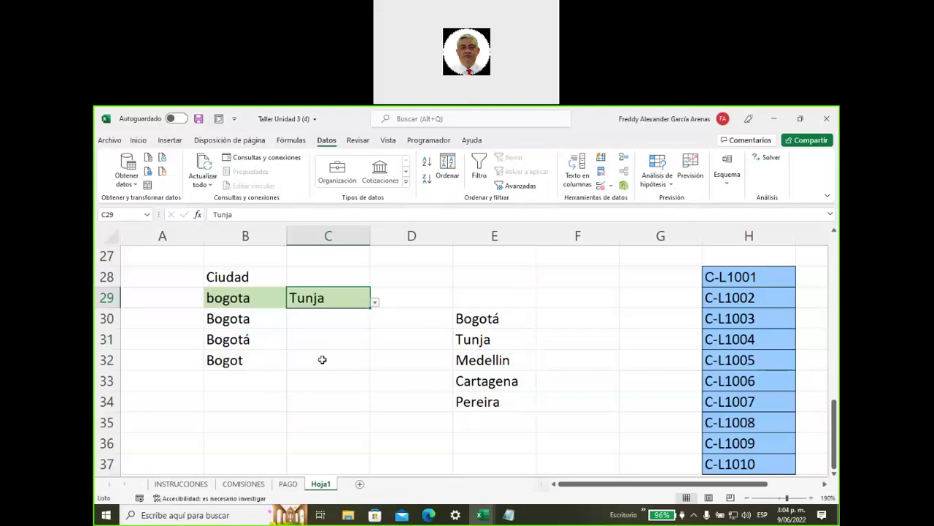
left_click(476, 341)
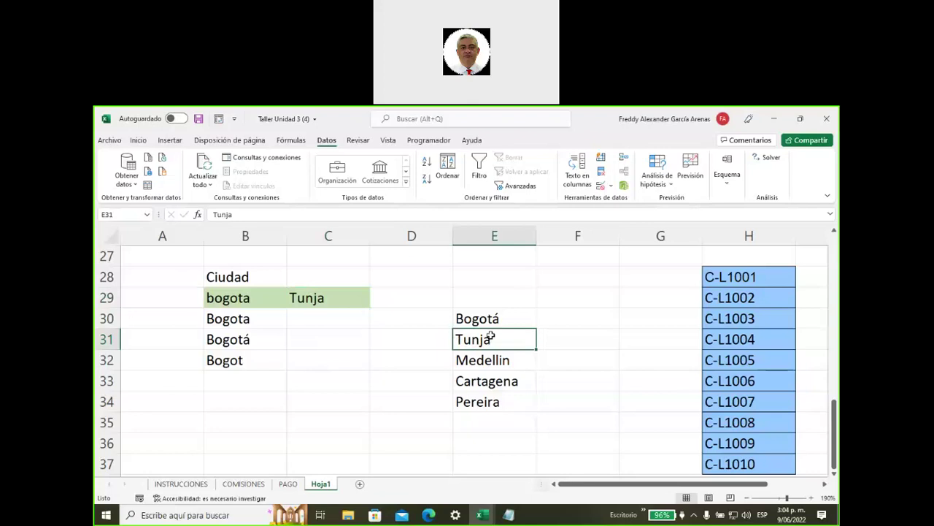
left_click(330, 299)
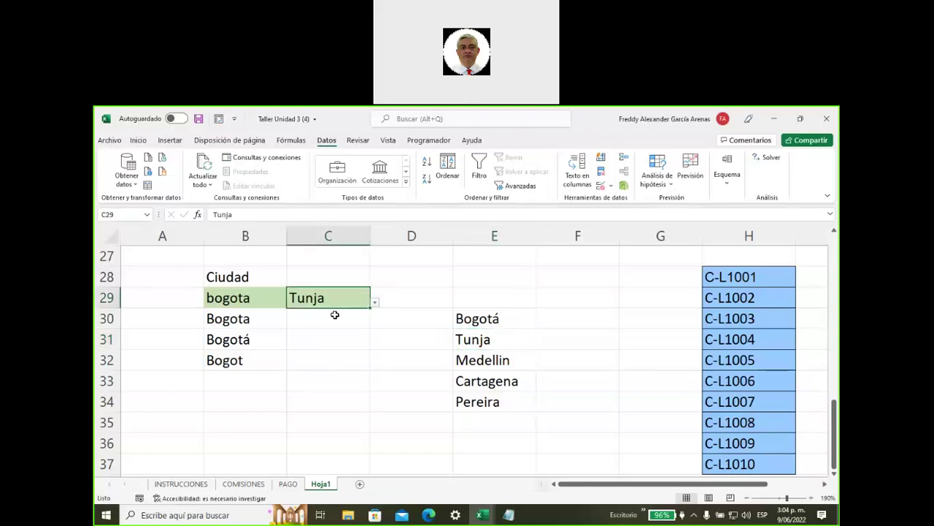
left_click(378, 302)
left_click(340, 300)
Step: Pick Cartagena, then Bogotá from C29's dropdown, and select D28
left_click(373, 302)
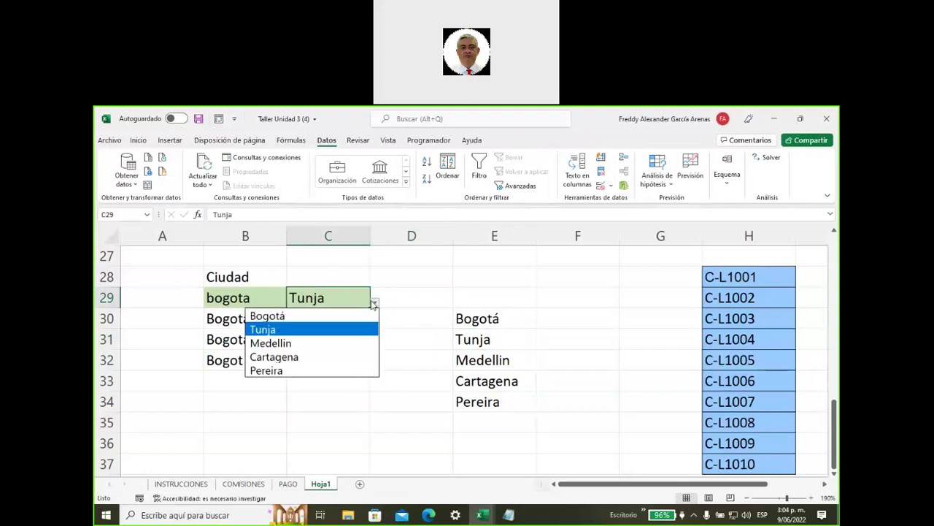
left_click(308, 357)
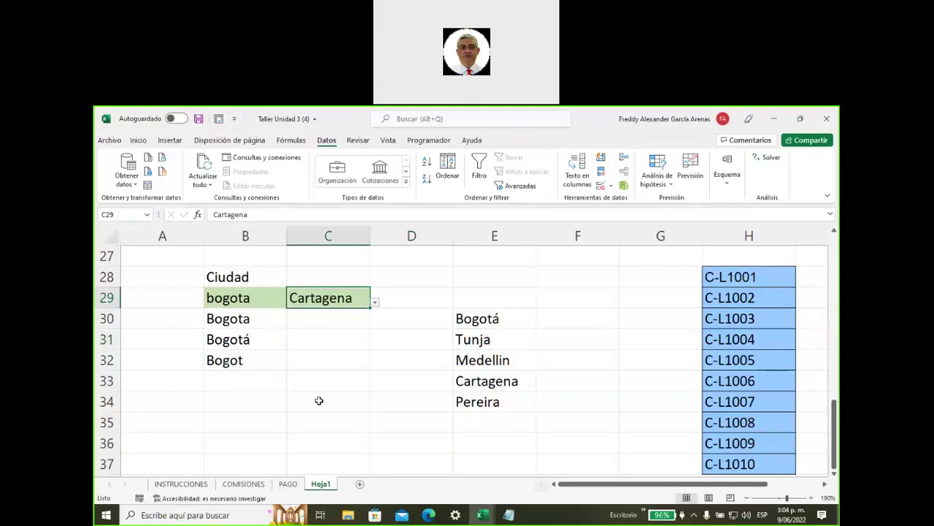
left_click(473, 320)
left_click_drag(475, 365, 482, 401)
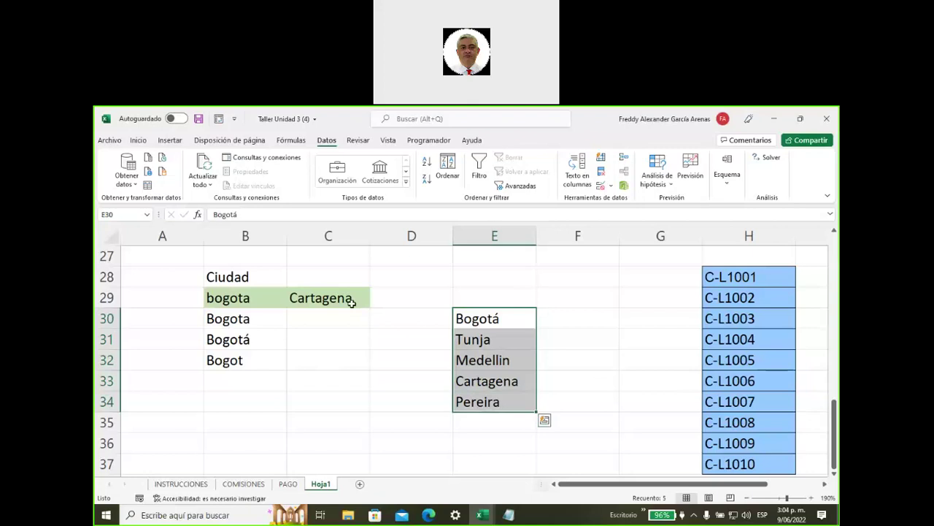
left_click(352, 302)
left_click(375, 303)
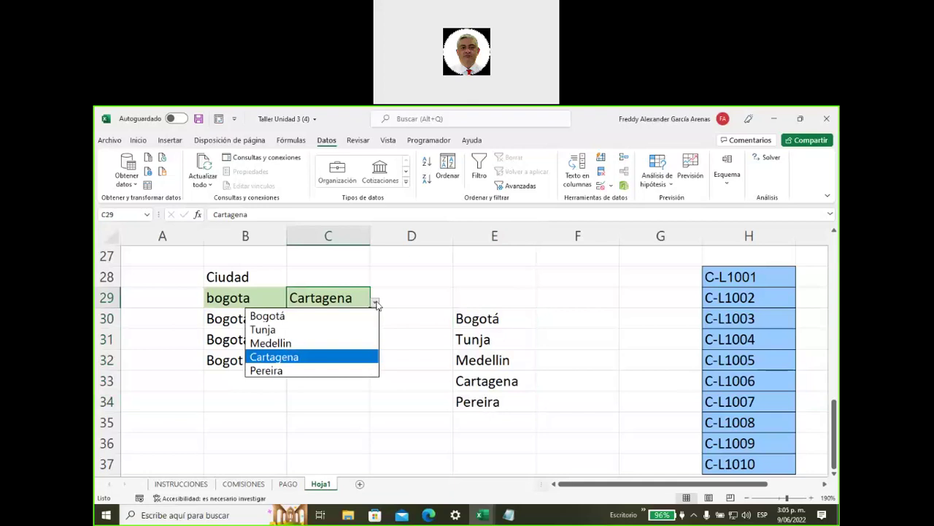
left_click(328, 316)
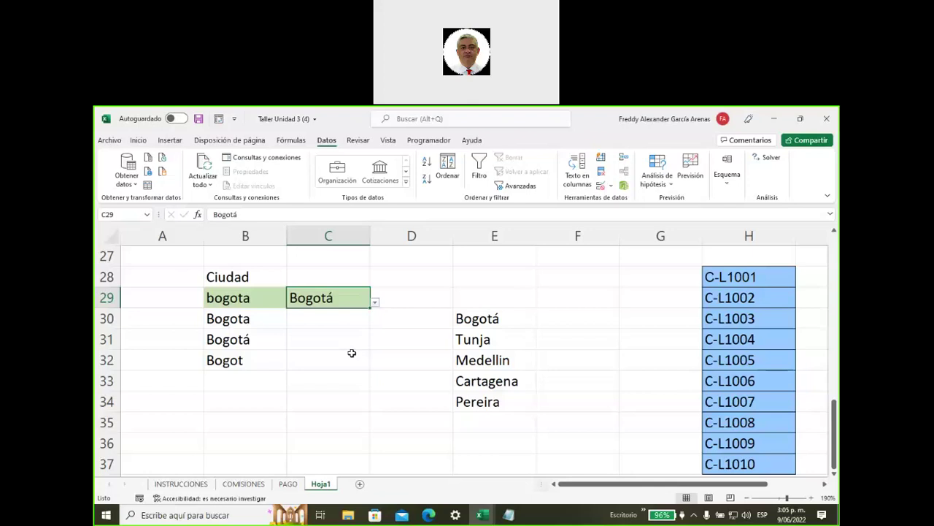
left_click(422, 283)
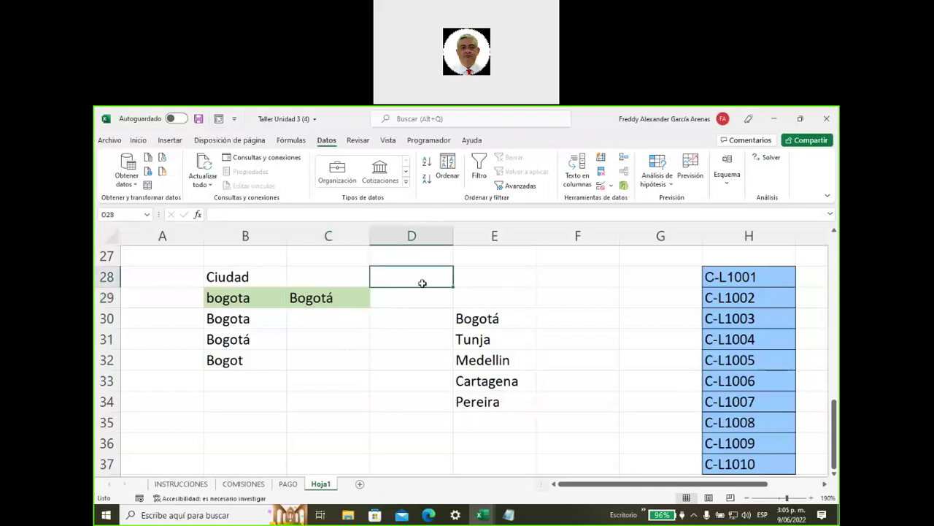
Step: Label D28 'validacion de datos' and enter cali in C29 to trigger the ERROR alert
type("validacion de datos")
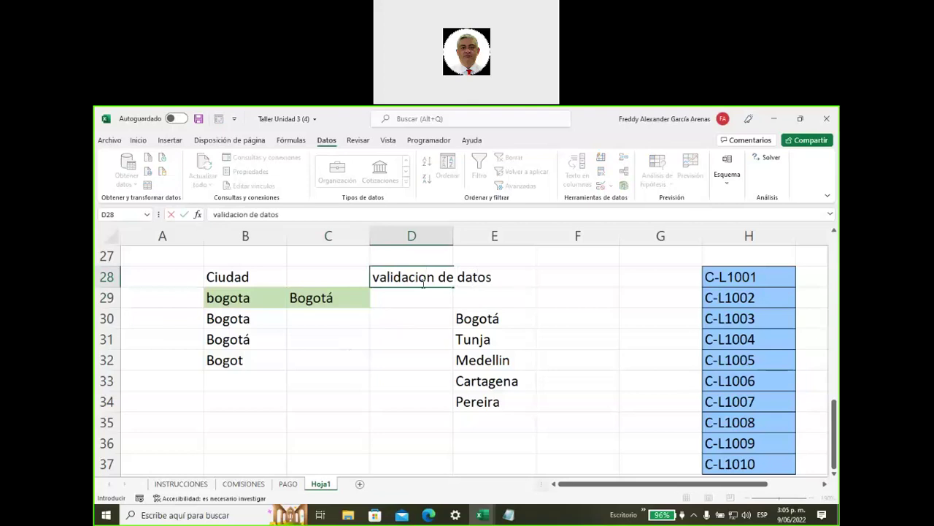
left_click(327, 299)
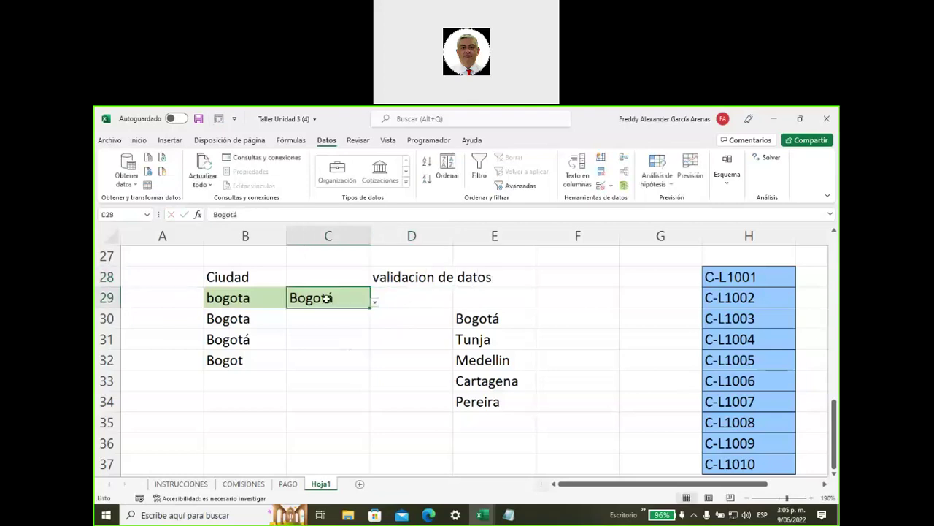
left_click(374, 304)
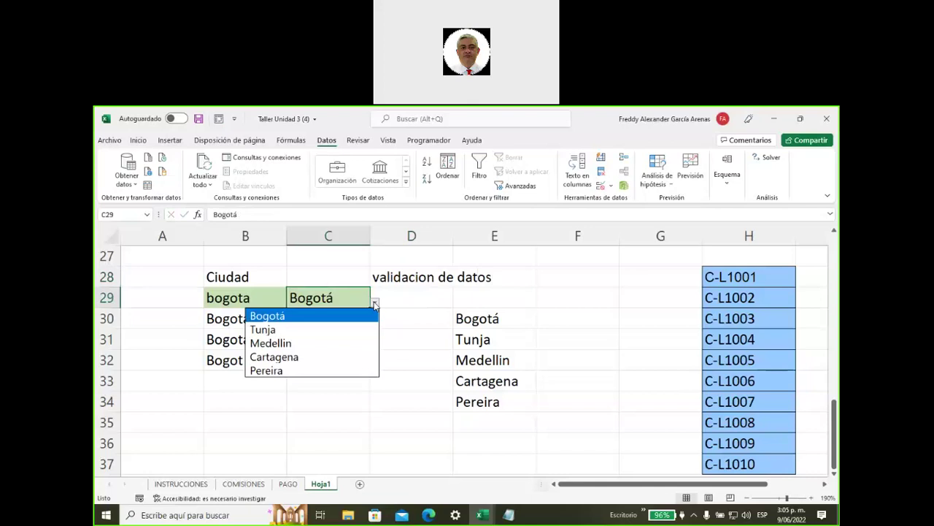
left_click(375, 304)
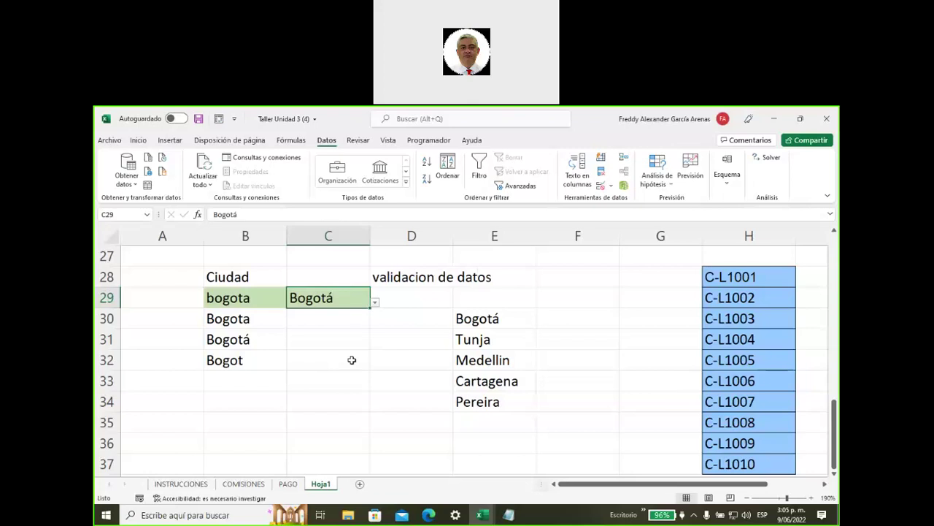
type("cali")
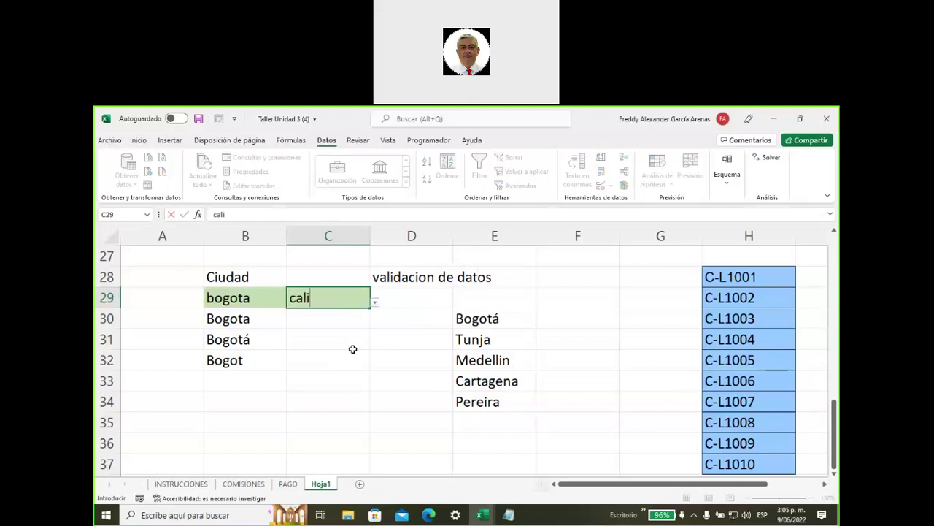
left_click(355, 354)
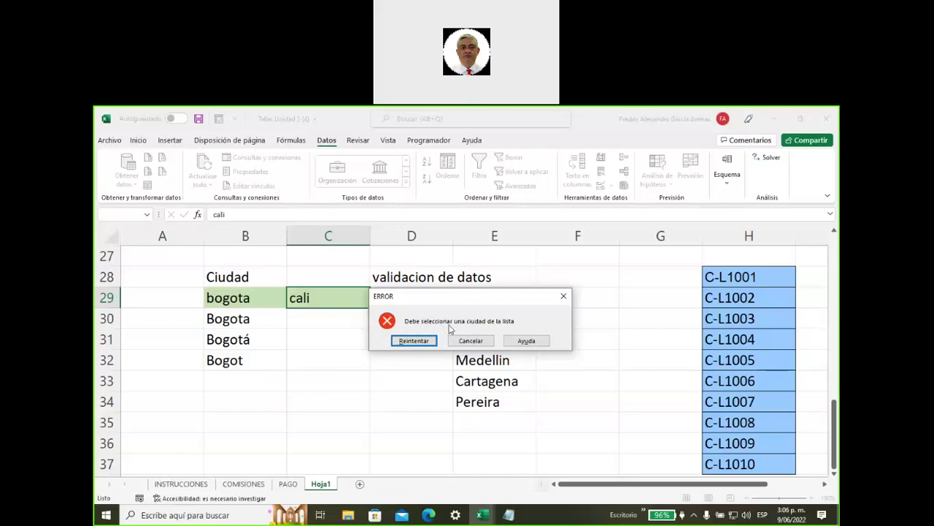
Step: Dismiss the invalid-city error and choose Pereira for C29 from its dropdown list
left_click(564, 295)
left_click(373, 296)
left_click(362, 298)
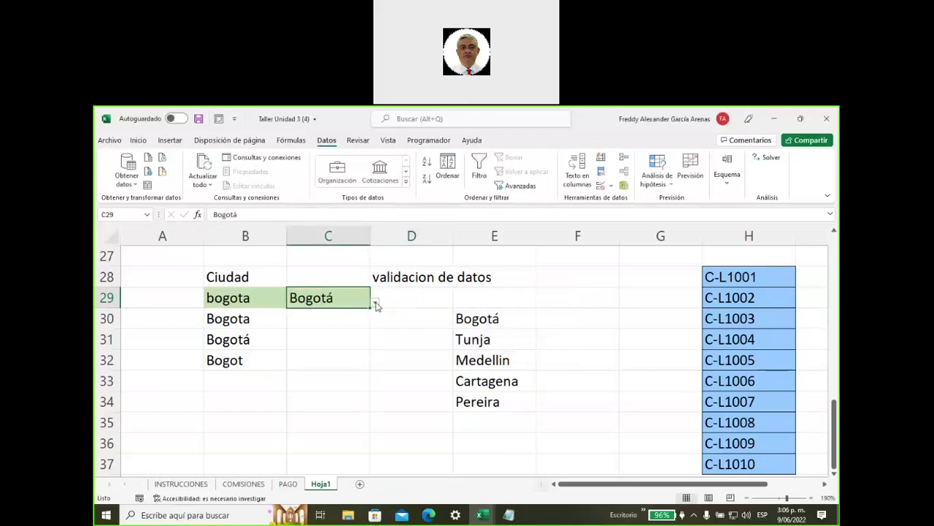
left_click(374, 301)
left_click(340, 370)
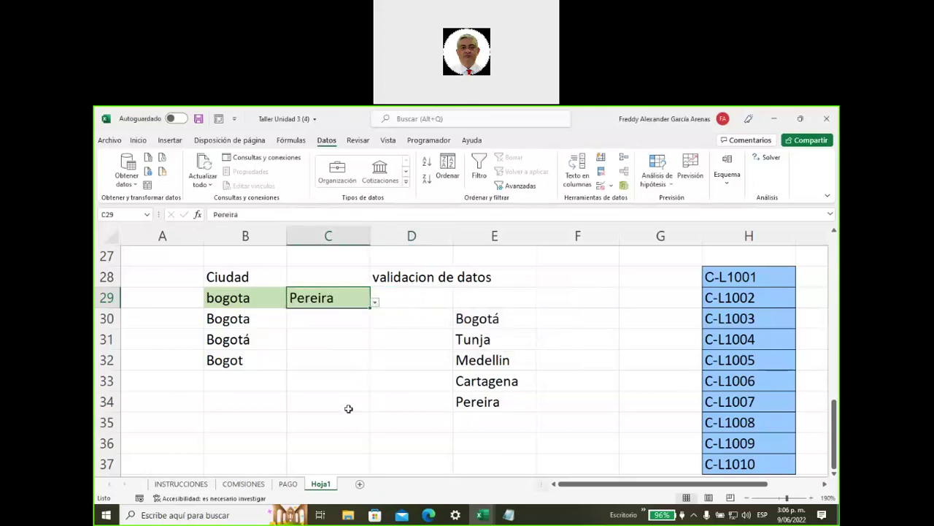
left_click(379, 373)
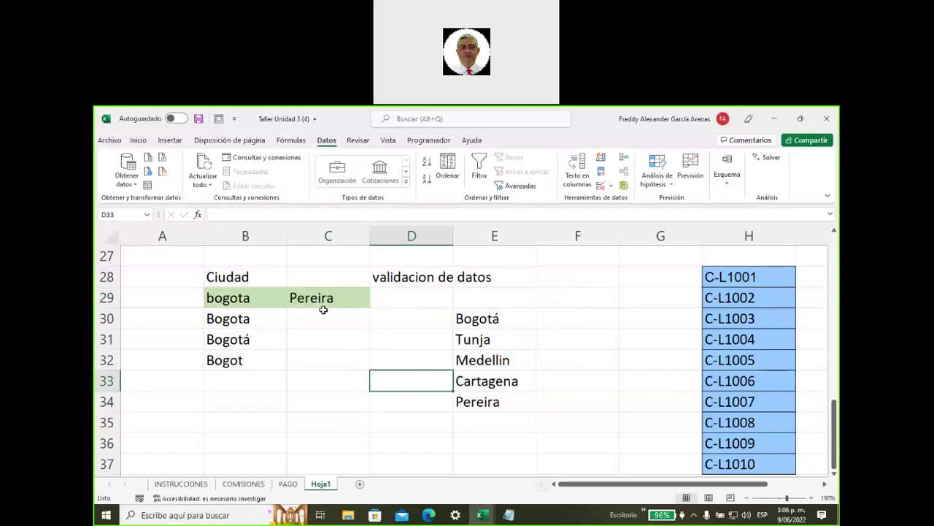
Step: Compare C29's dropdown with the source city list in E30:E34
left_click(320, 302)
left_click(376, 384)
left_click_drag(472, 319, 476, 399)
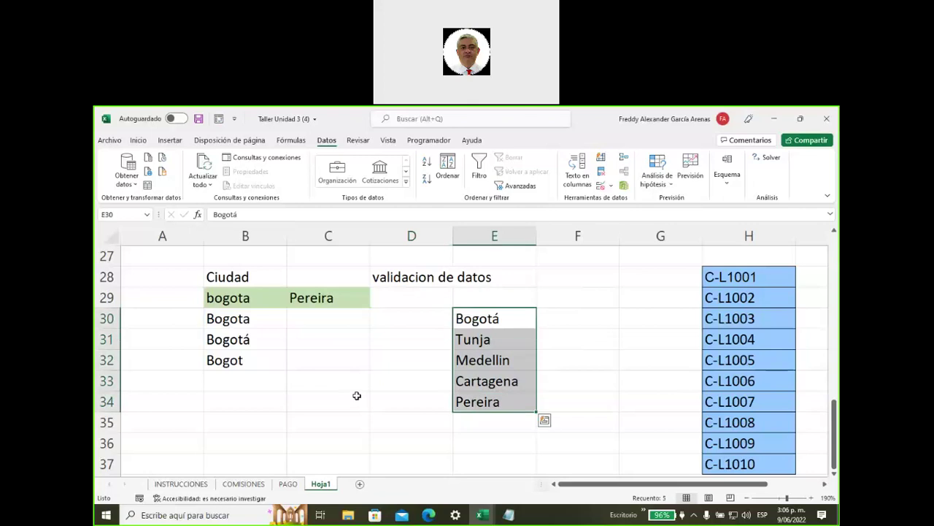
left_click(313, 341)
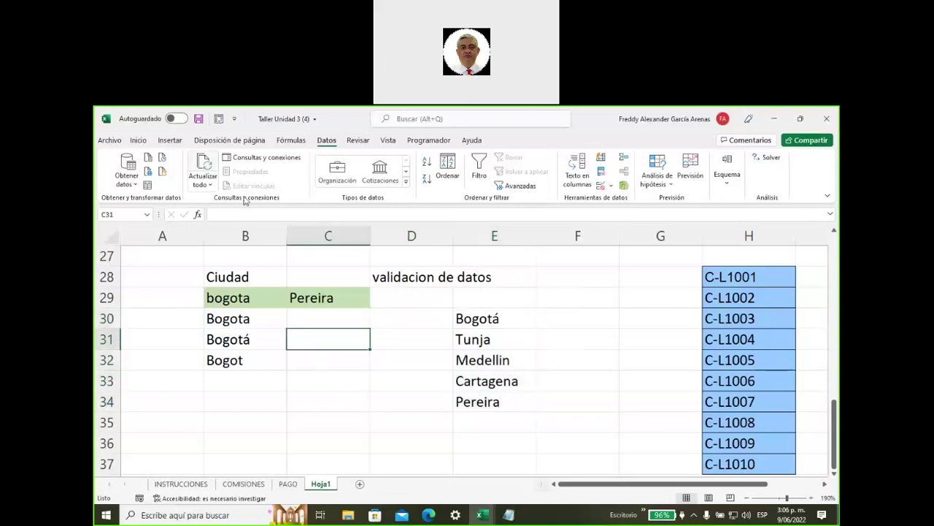
Step: Fill cell C31 dark blue
left_click(139, 140)
left_click(283, 181)
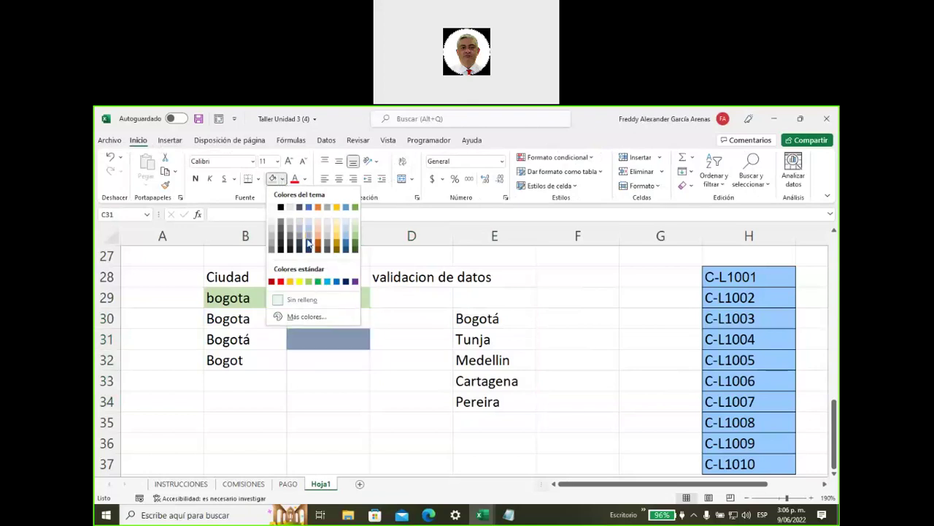
left_click(311, 247)
left_click(375, 376)
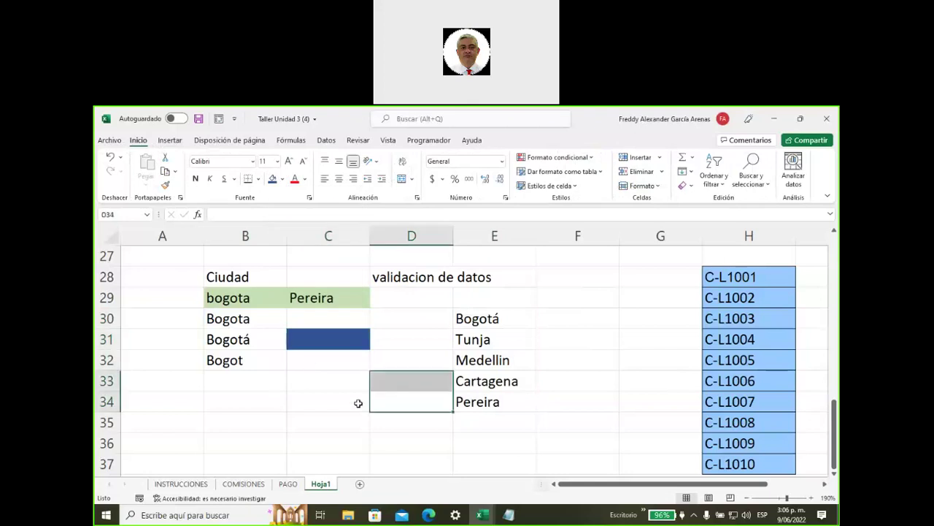
left_click(311, 346)
Step: Enter the label 'cantidad' in cell C30
left_click(308, 321)
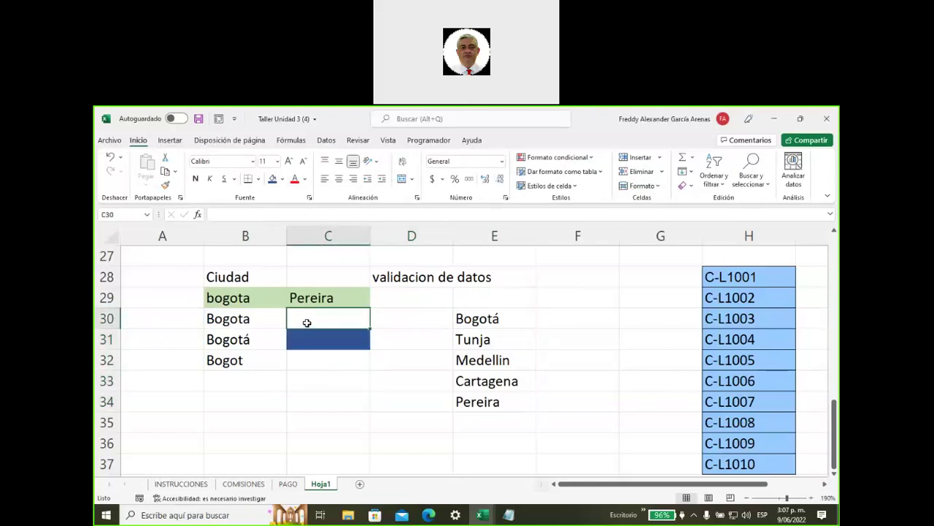
type("cantdad")
key("BackSpace")
key("BackSpace")
key("BackSpace")
type("idad")
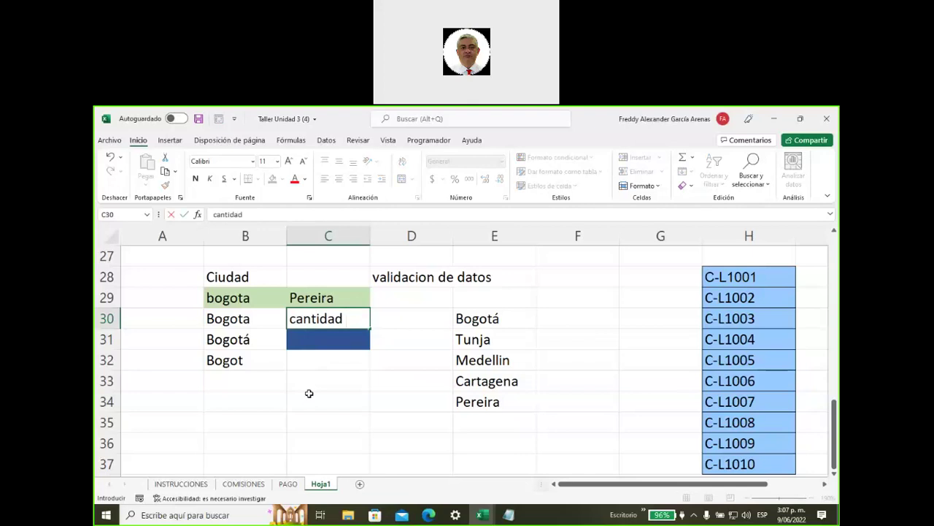
key("Return")
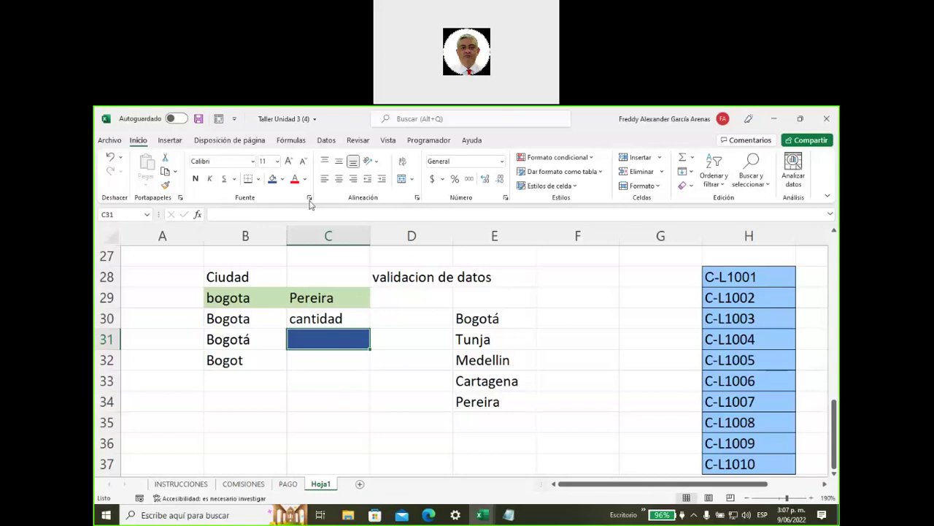
left_click(323, 141)
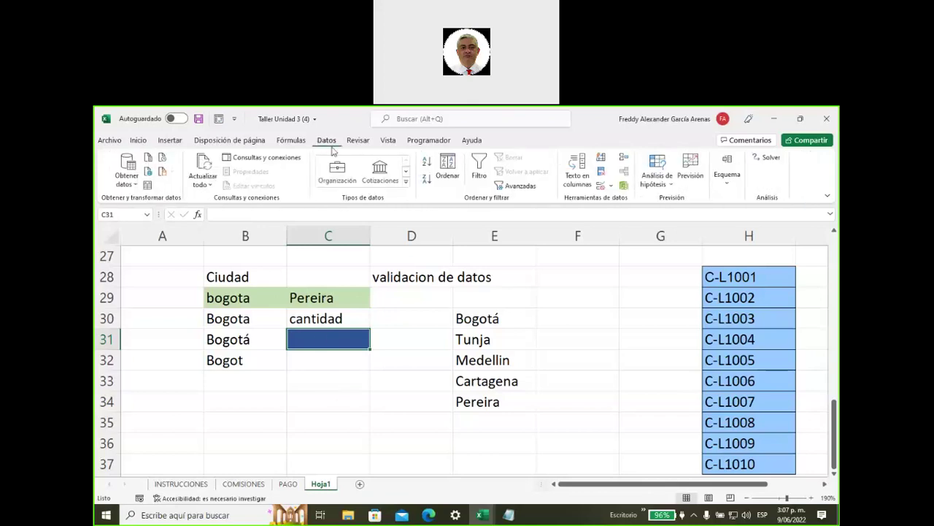
Step: Add a validation rule on C31: Número entero, entre, minimum 0, maximum 15
left_click(603, 188)
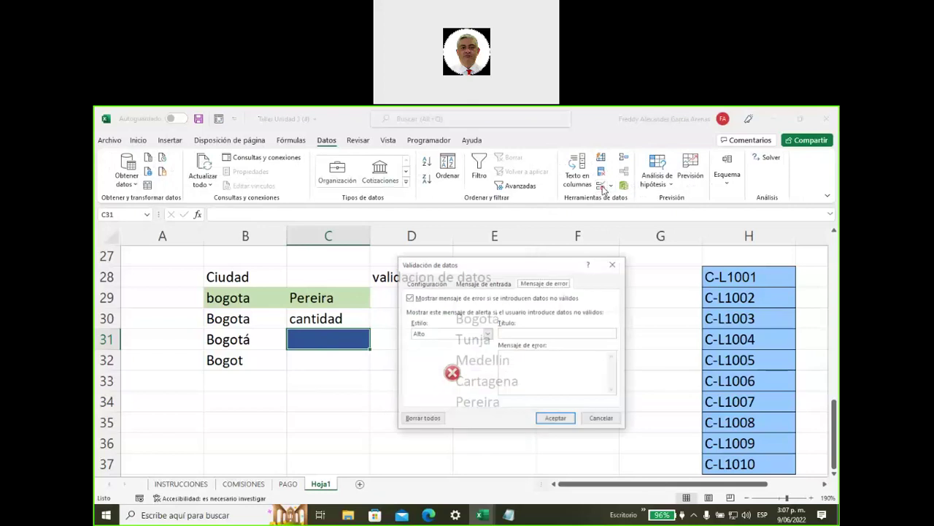
left_click_drag(472, 270, 481, 266)
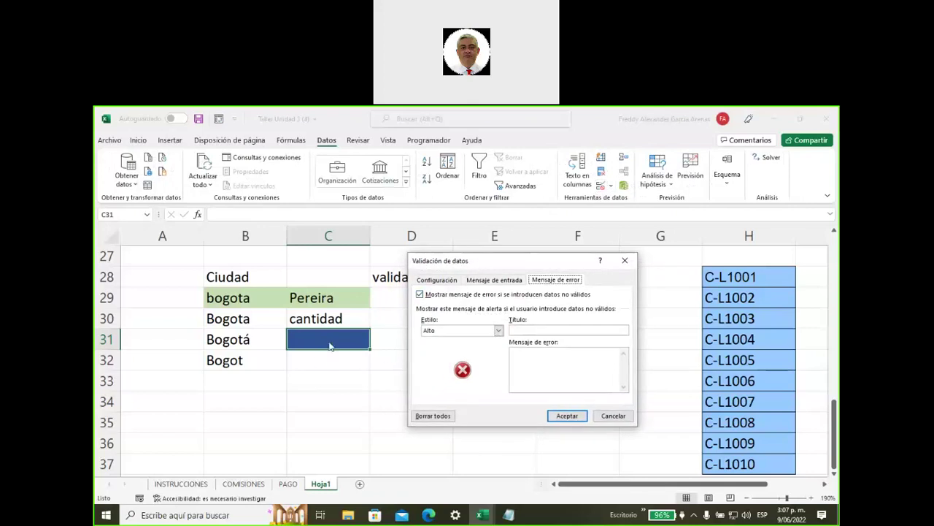
left_click(438, 281)
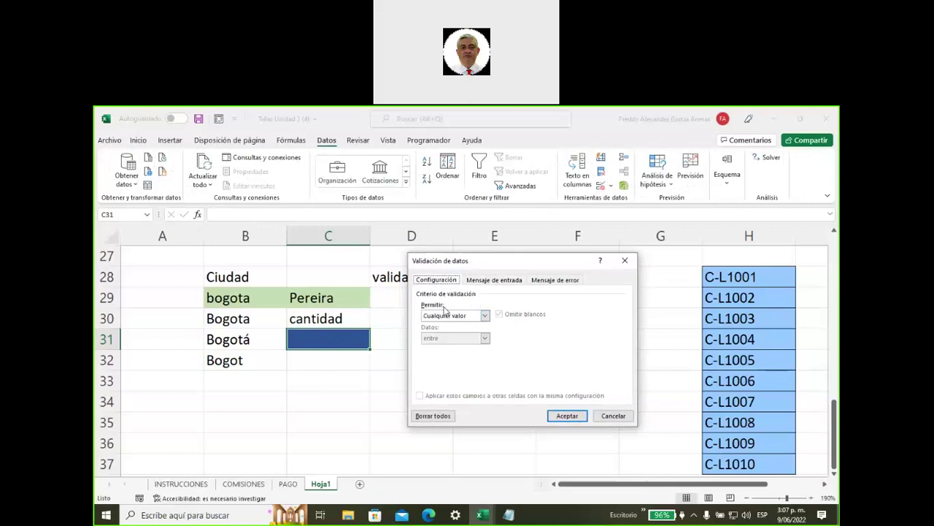
left_click(484, 317)
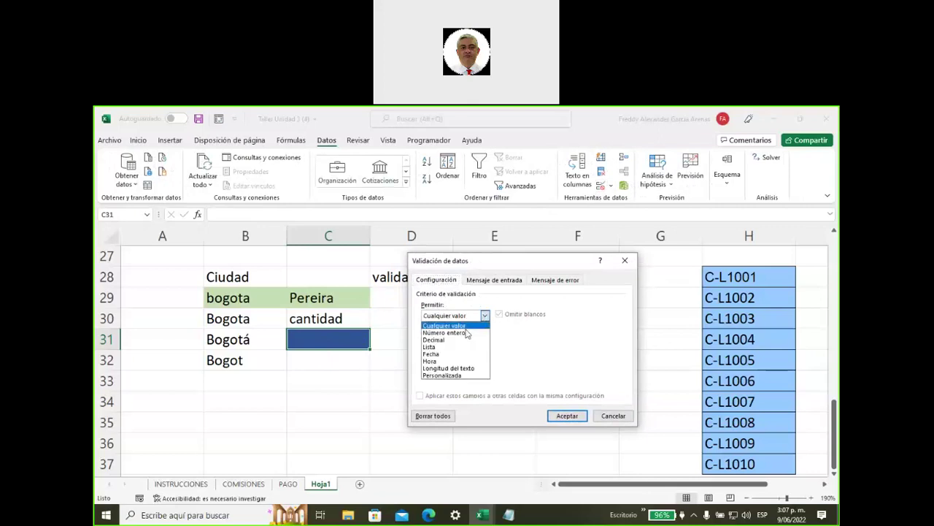
left_click(471, 328)
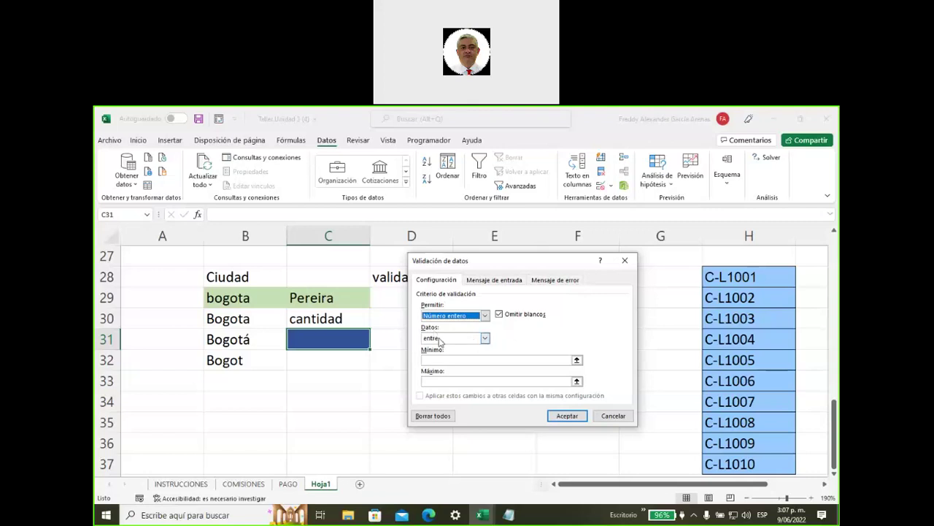
left_click(484, 338)
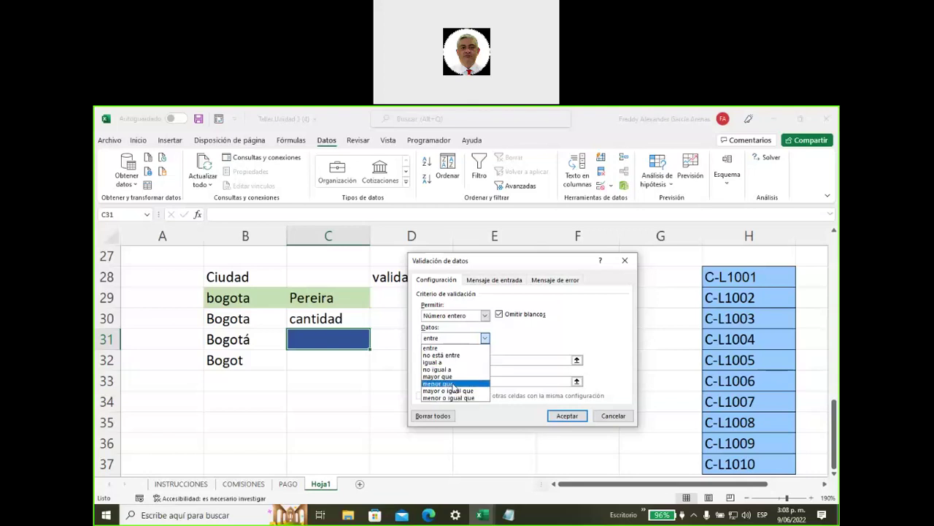
left_click(442, 347)
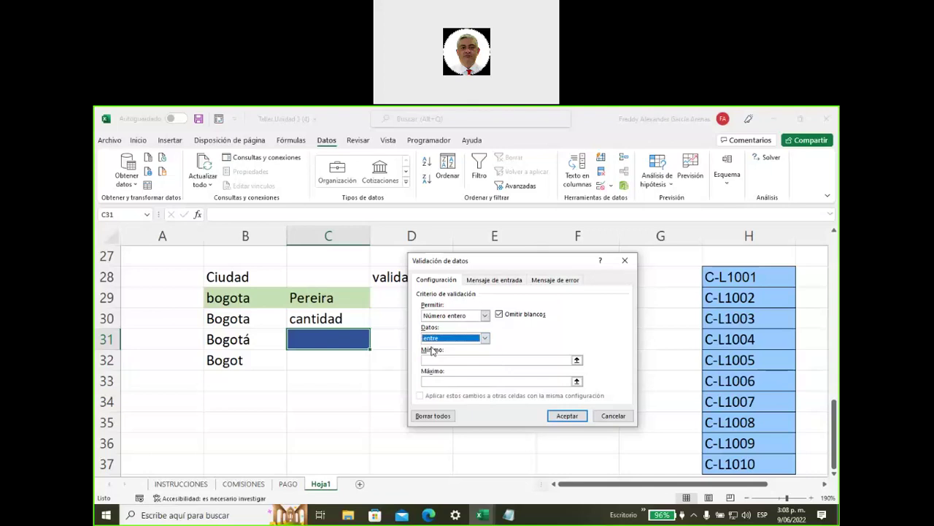
left_click(450, 361)
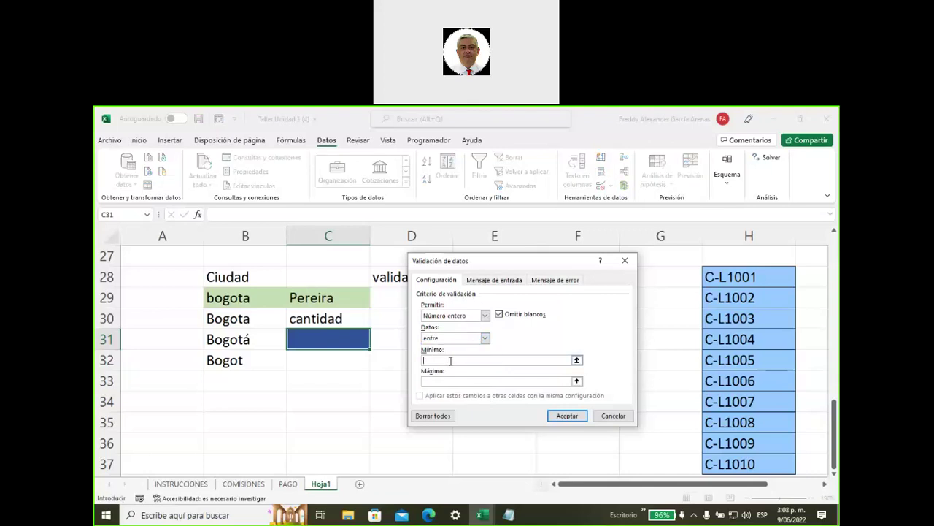
type("0")
type("15")
left_click(566, 416)
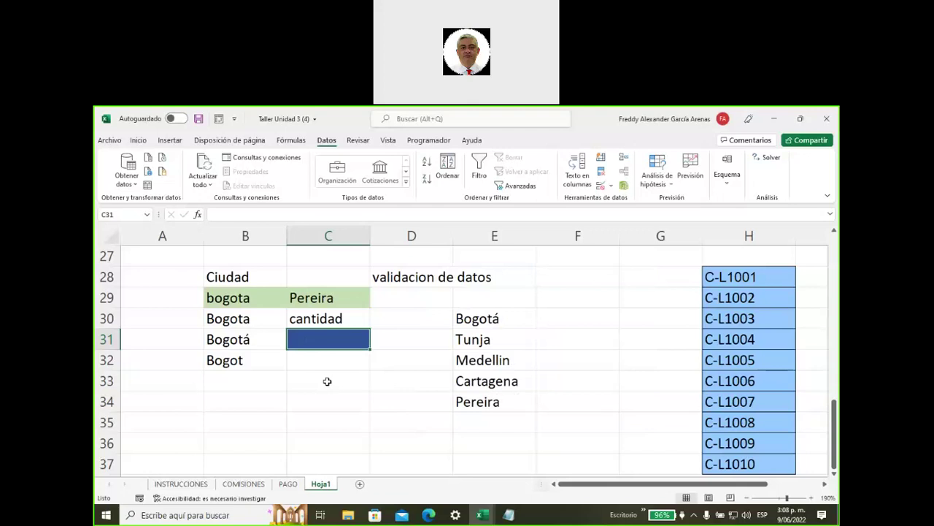
Step: Test C31's rule: 'colchon' is rejected, then 3 and 7 are accepted
type("colchon")
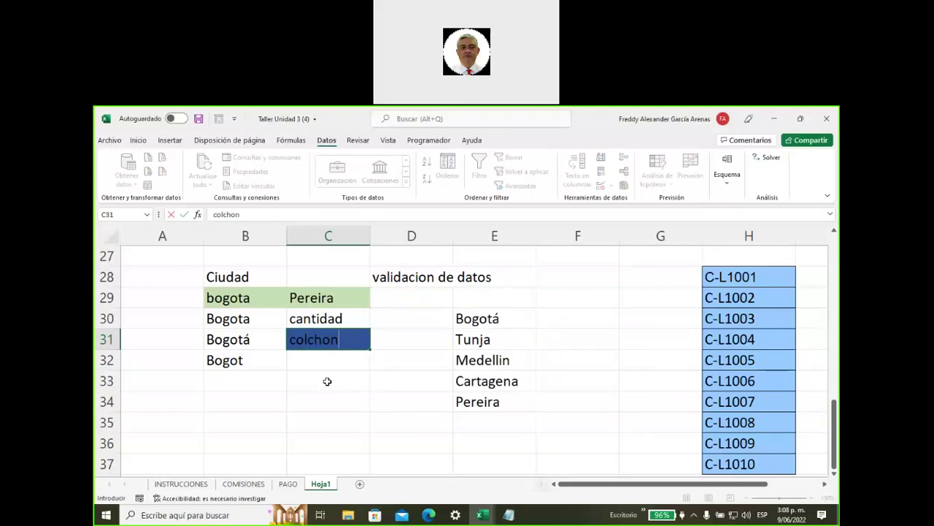
key("Return")
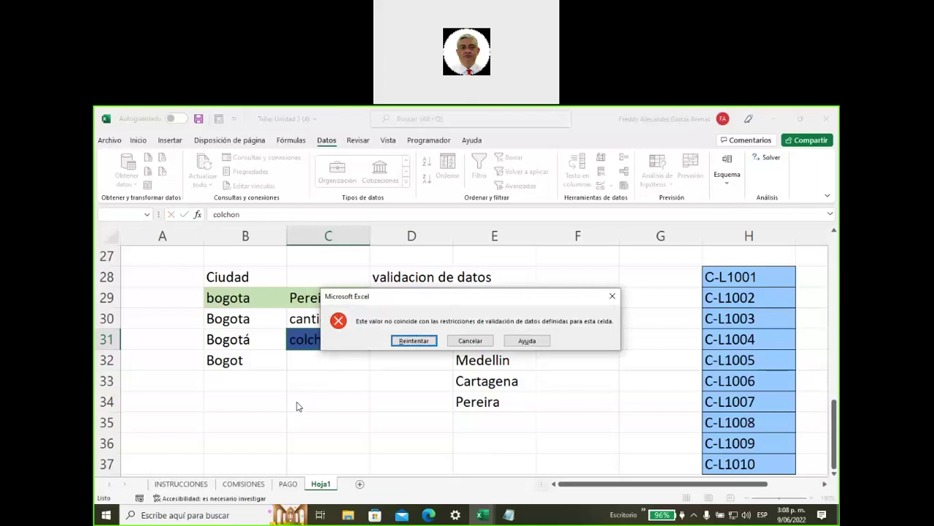
left_click(611, 297)
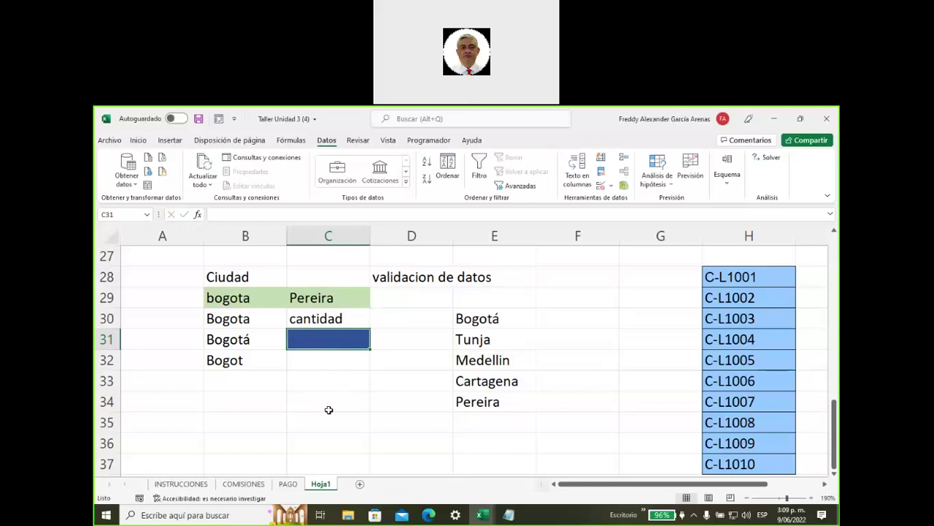
type("3")
left_click(330, 412)
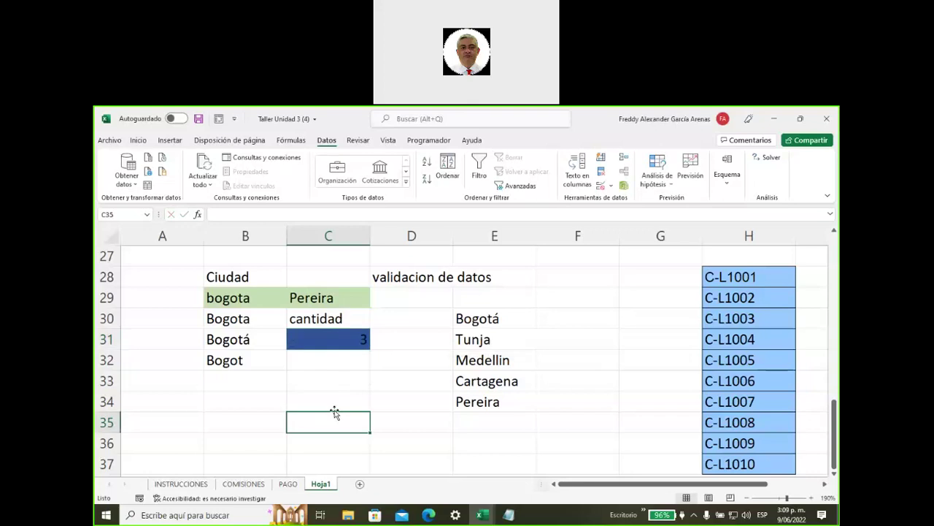
left_click(336, 344)
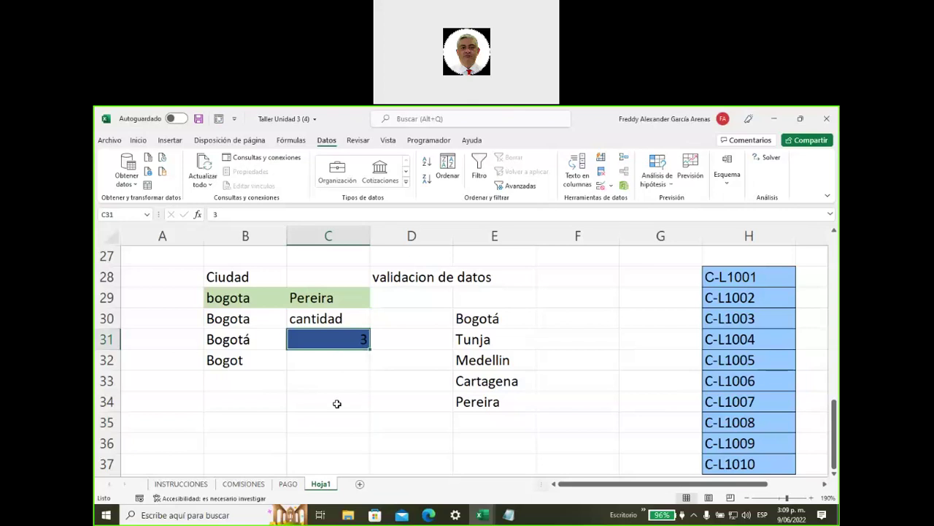
type("7")
left_click(347, 408)
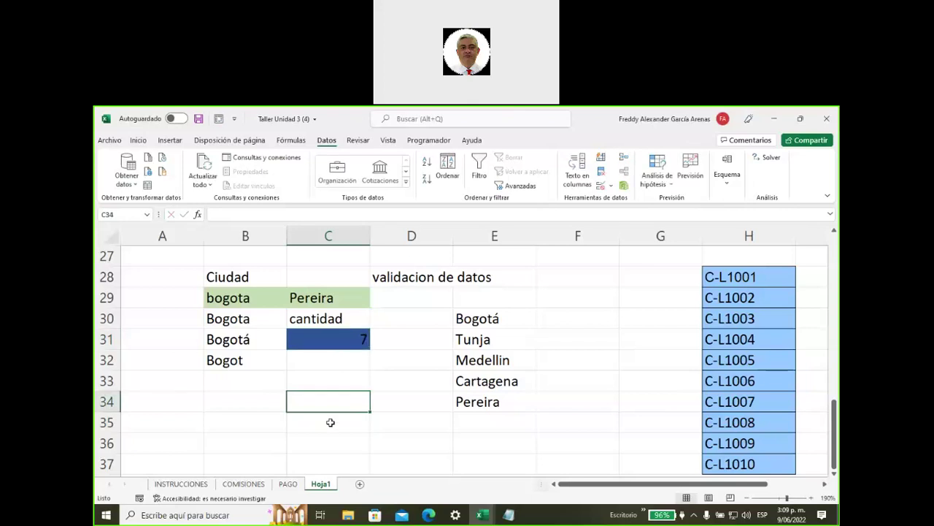
Step: Enter 15 in C31, then confirm 16 is rejected and cancel it
left_click(317, 339)
type("15")
left_click(334, 400)
left_click(323, 339)
type("16")
left_click(353, 395)
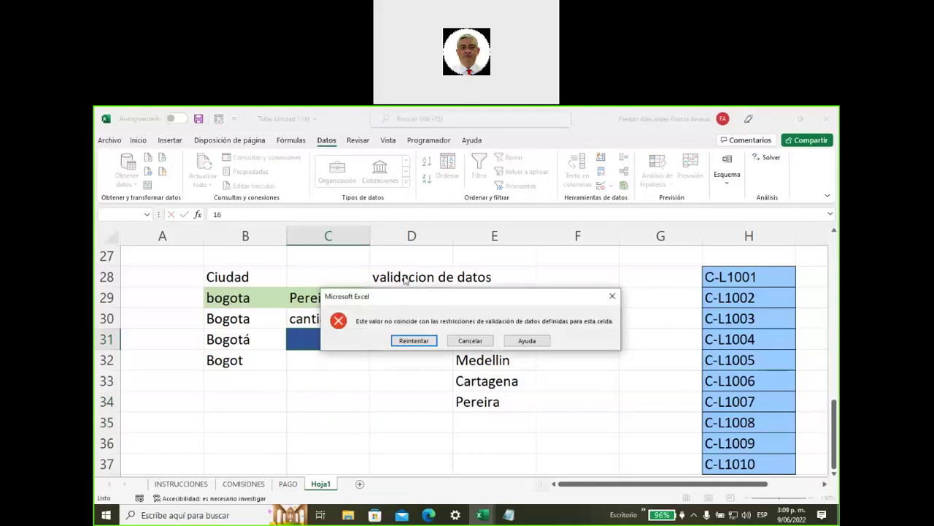
left_click_drag(407, 297, 400, 382)
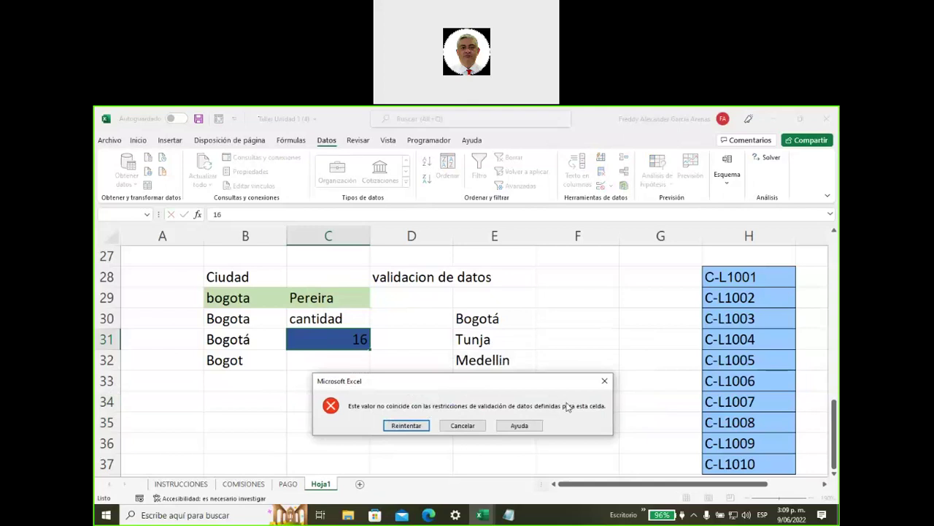
left_click(605, 380)
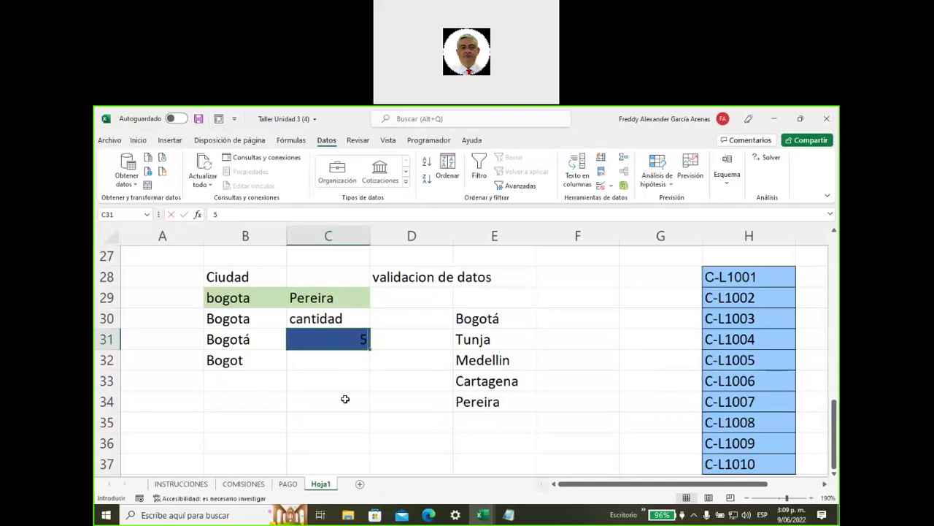
Step: Try the decimal 5,5 in C31, cancel the rejection, and leave 5 there
key("BackSpace")
type("5,5")
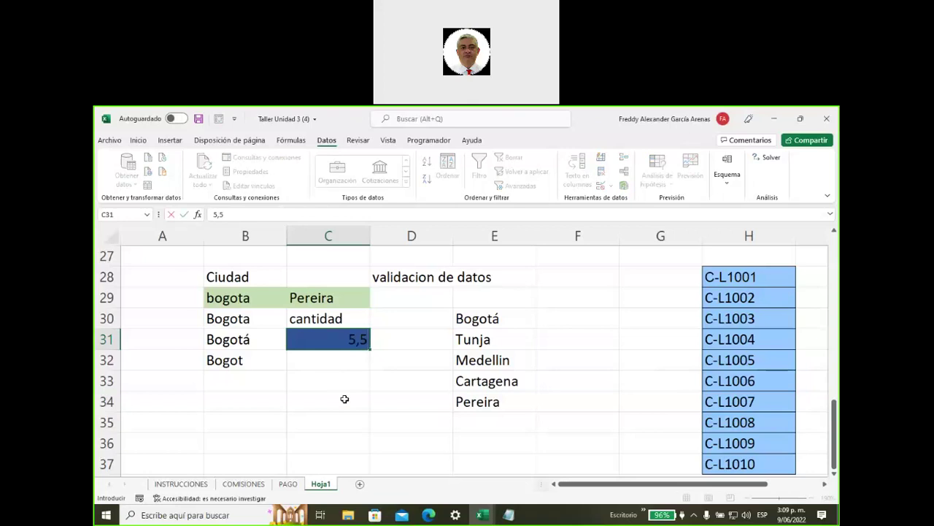
key("Return")
left_click_drag(427, 296, 498, 295)
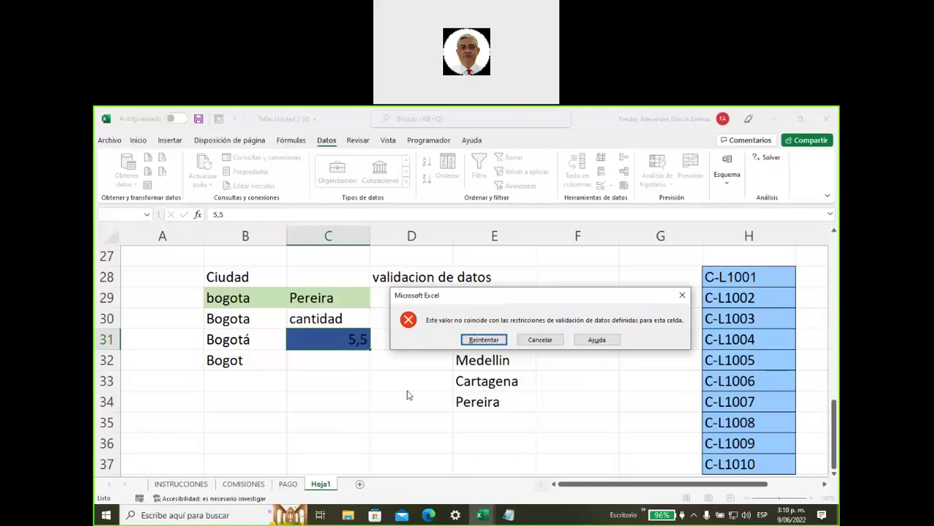
left_click(539, 340)
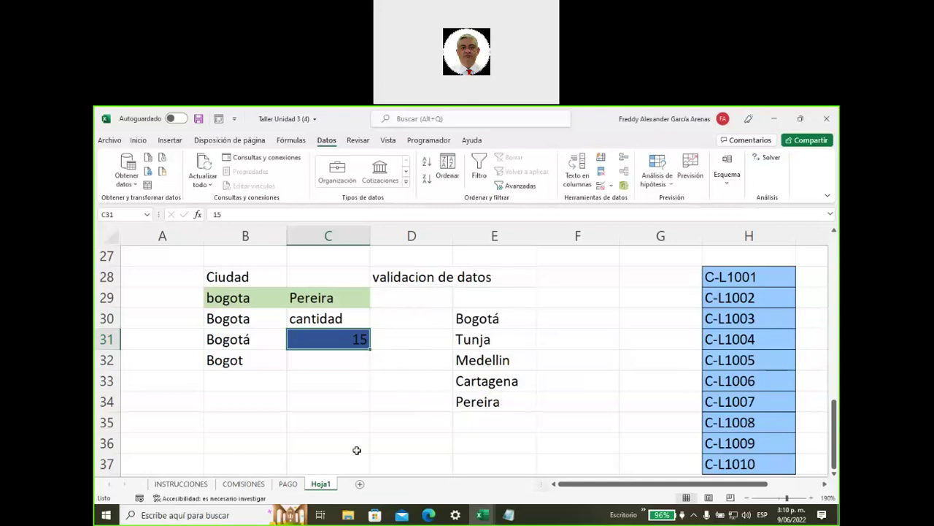
key("ctrl+z")
left_click(336, 301)
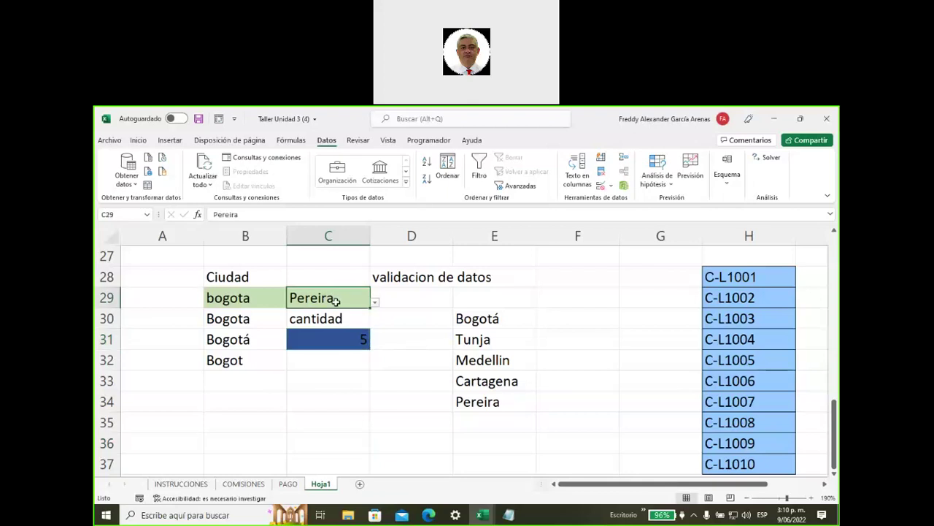
Step: Pick Medellin for C29 from its city dropdown
left_click(375, 302)
left_click(345, 343)
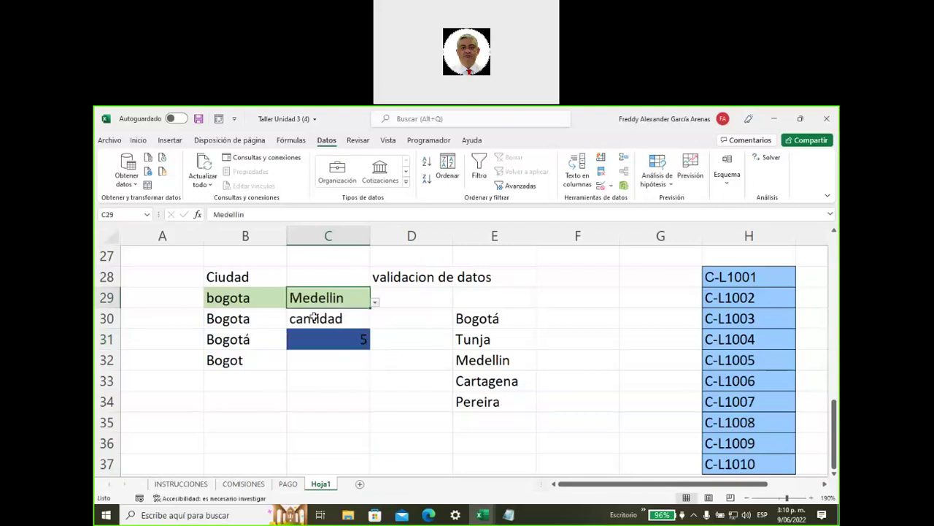
left_click(317, 340)
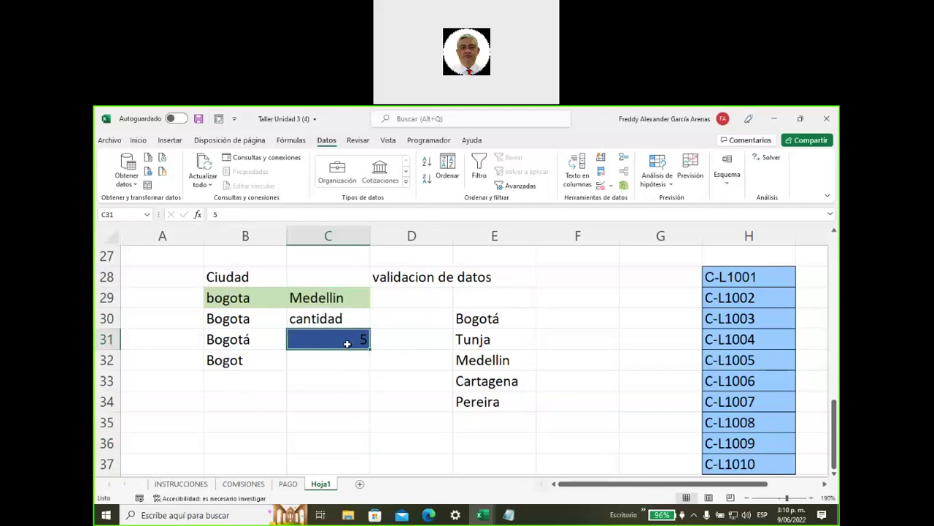
Step: Select the codes C-L1001 to C-L1010 in H28:H37
left_click_drag(579, 484, 672, 483)
left_click(500, 462)
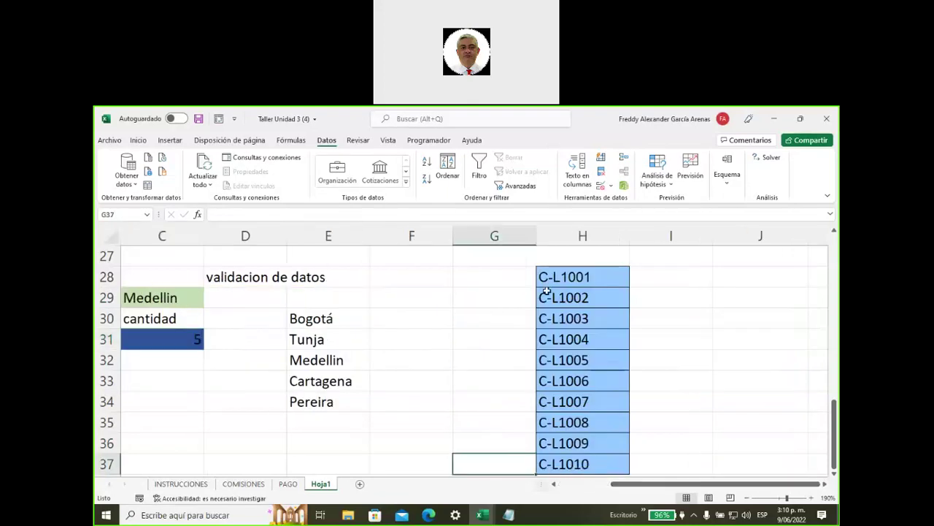
left_click_drag(556, 273, 569, 463)
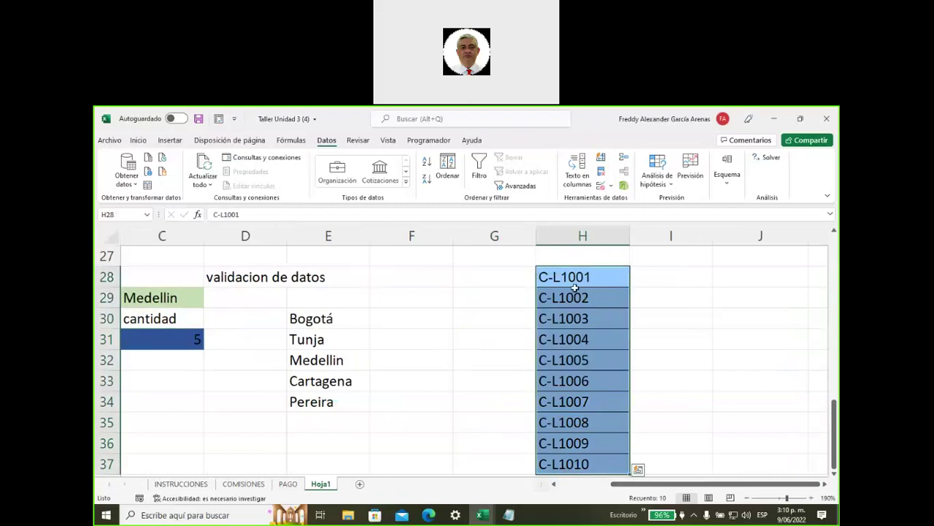
left_click_drag(576, 270, 578, 465)
Step: Enter the label 'codigo' in cell C32
double_click(554, 484)
left_click(326, 380)
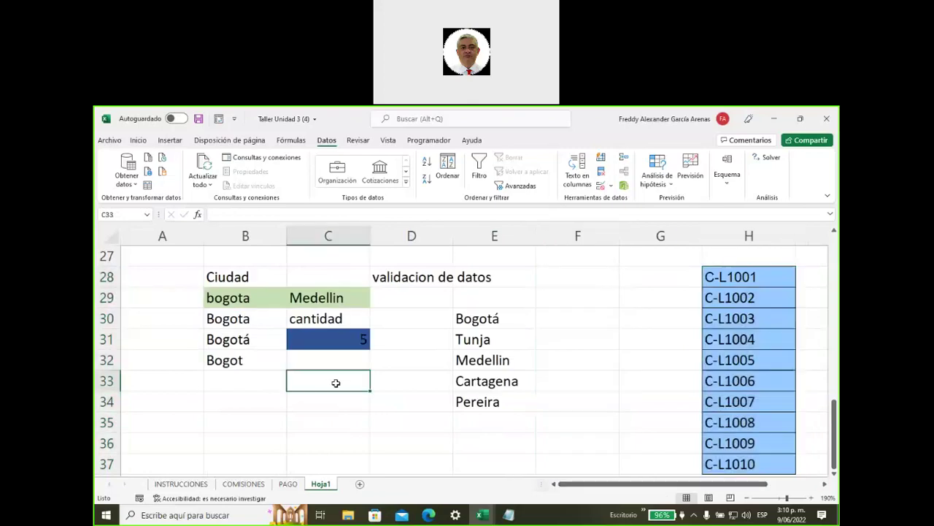
left_click(322, 365)
type("codigo")
left_click(322, 381)
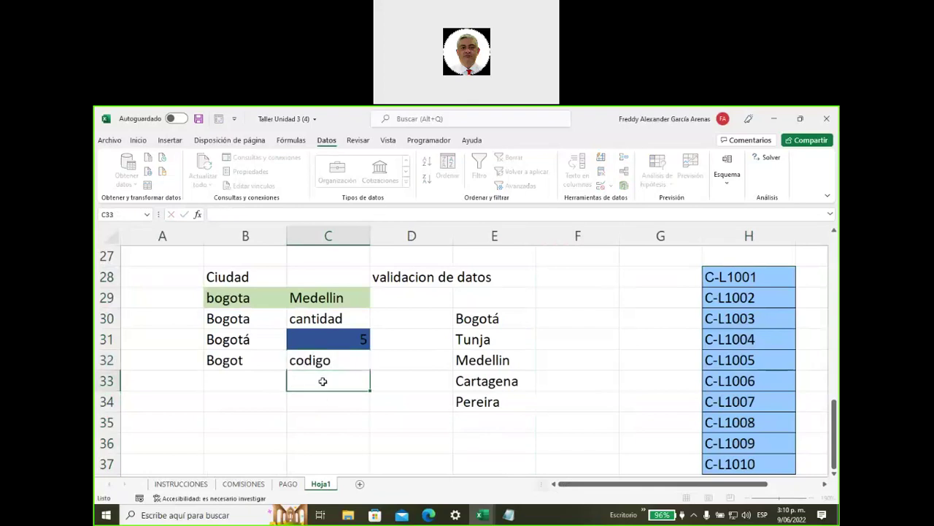
Step: Fill cell C33 light orange
left_click(171, 140)
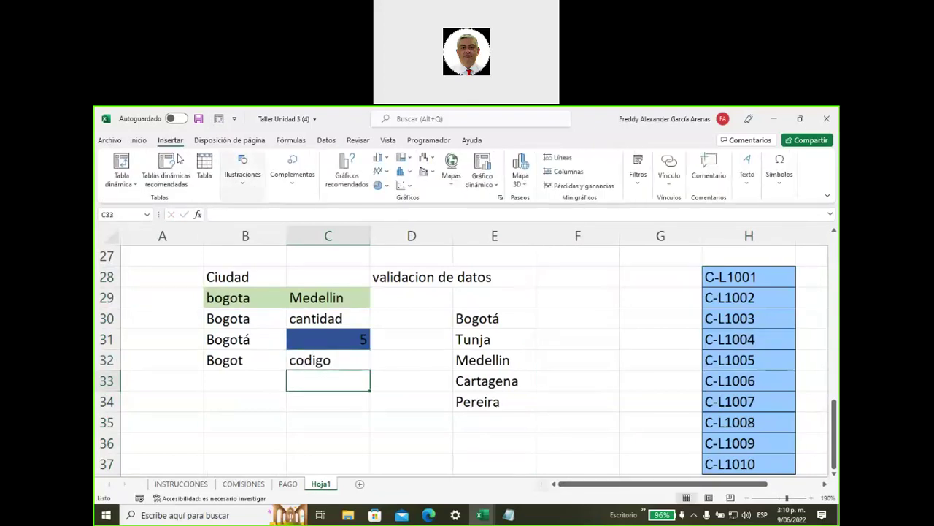
left_click(138, 140)
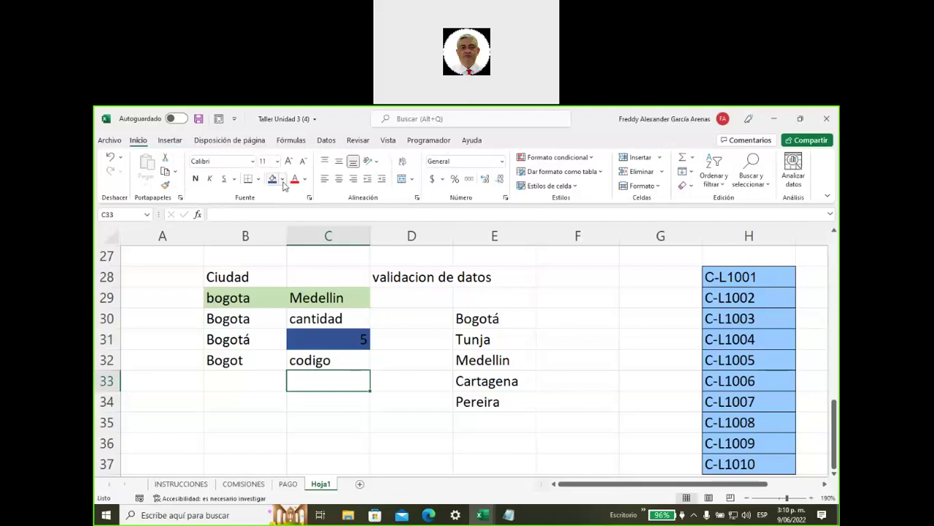
left_click(282, 179)
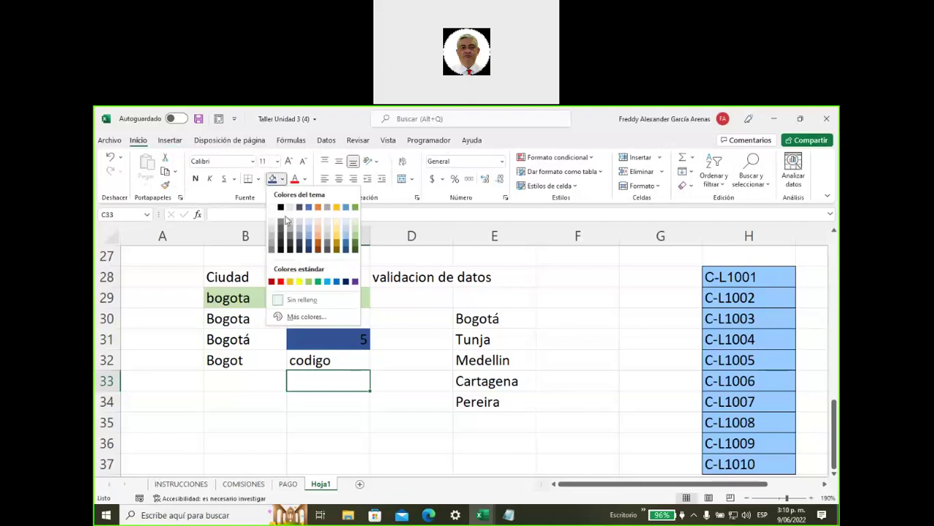
left_click(318, 234)
left_click(394, 431)
left_click(332, 383)
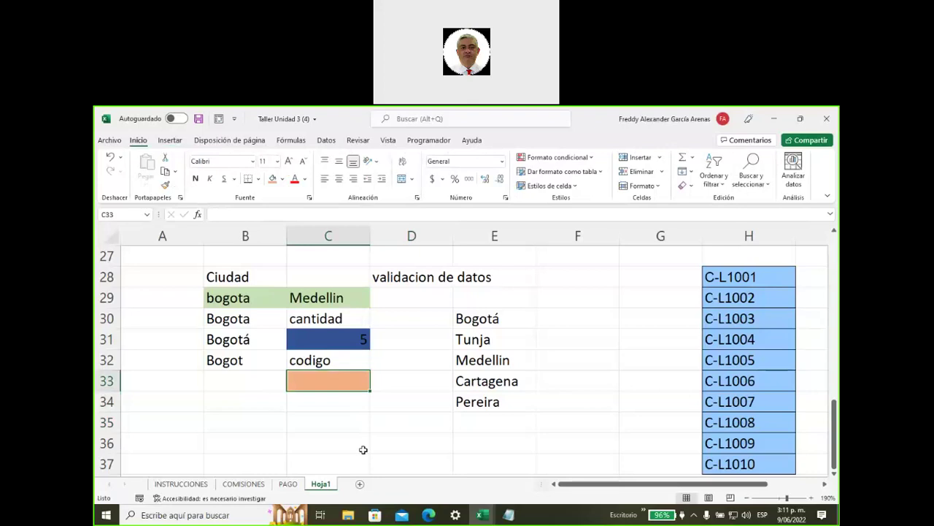
left_click(327, 140)
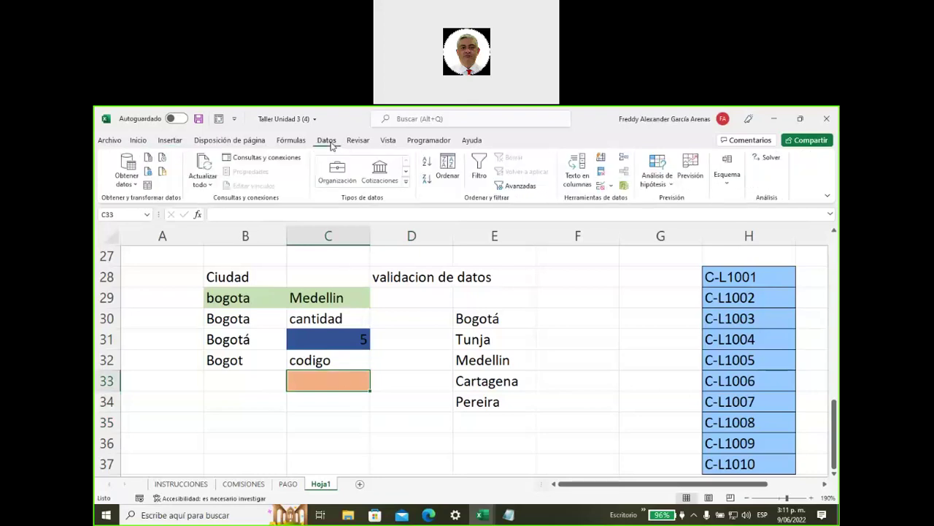
Step: Give C33 a Lista validation with source =$H$28:$H$37
left_click(603, 186)
left_click(485, 315)
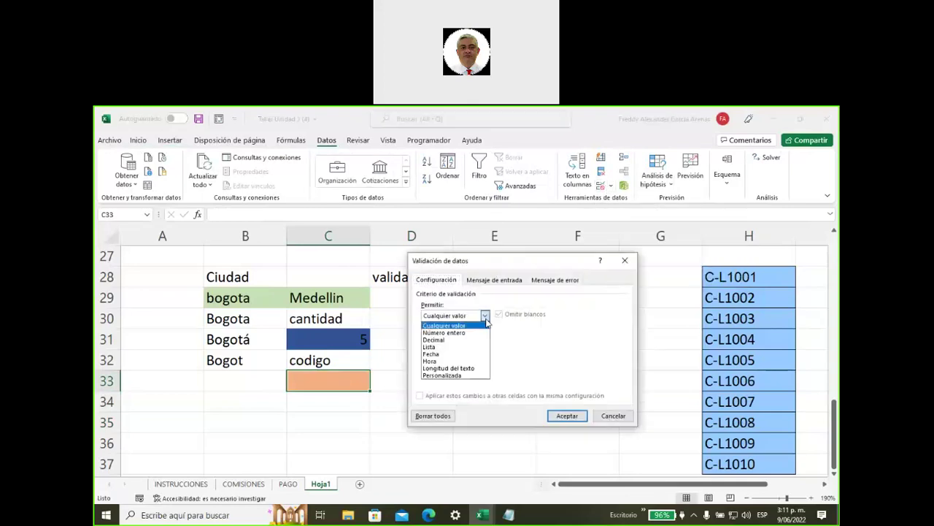
left_click(478, 346)
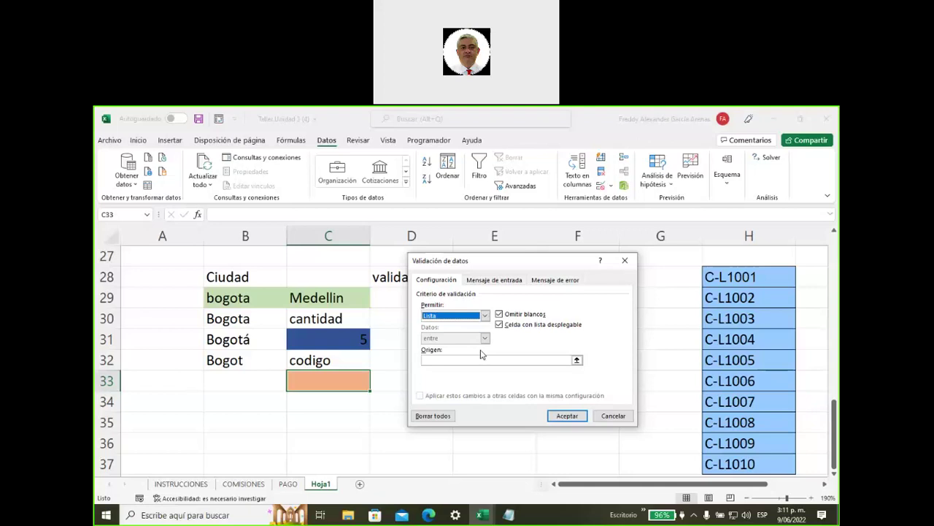
left_click(577, 360)
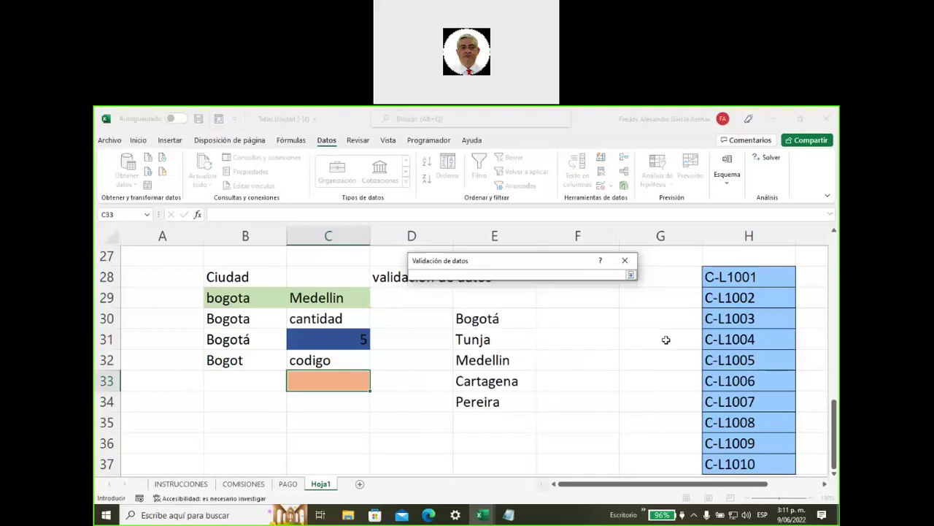
left_click_drag(711, 276, 734, 464)
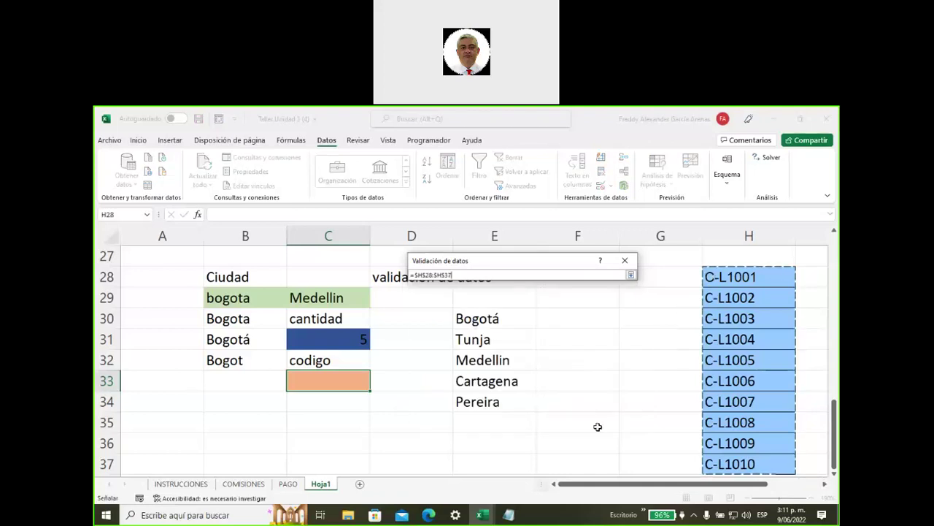
key("Return")
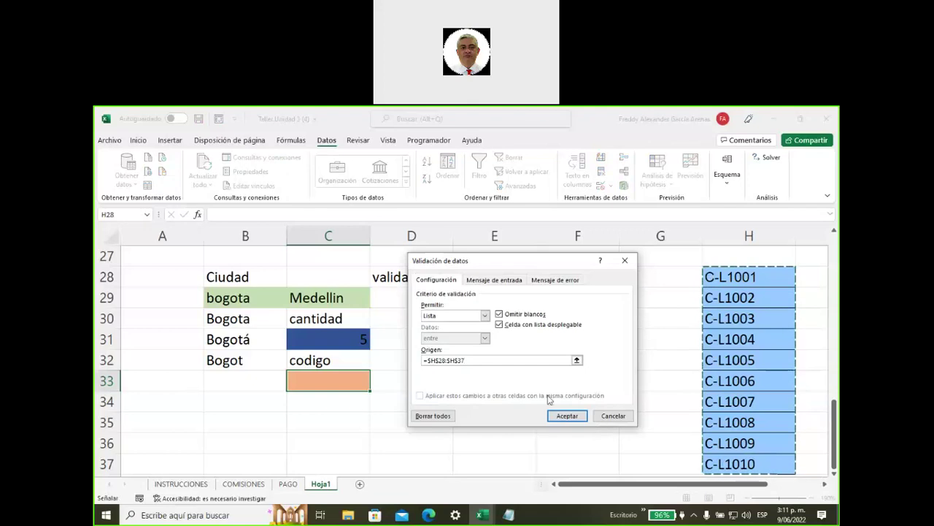
left_click_drag(474, 360, 387, 363)
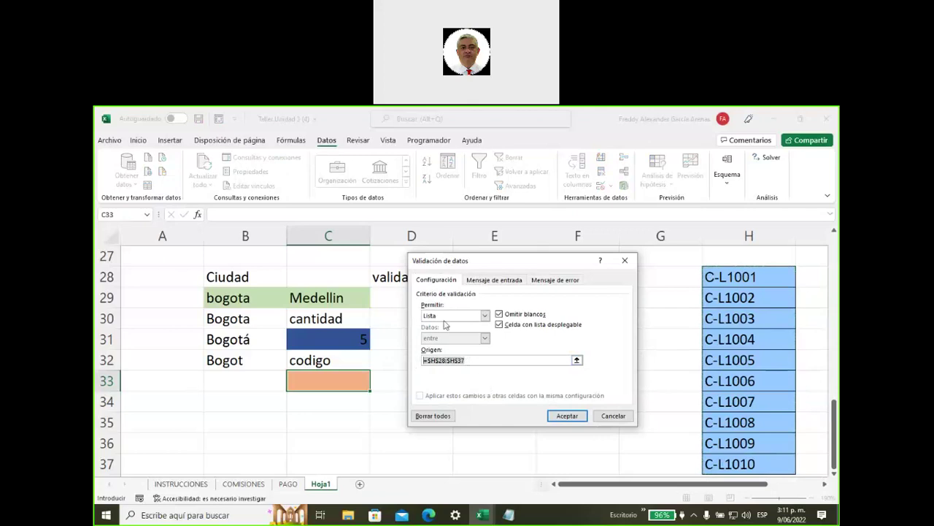
left_click(567, 416)
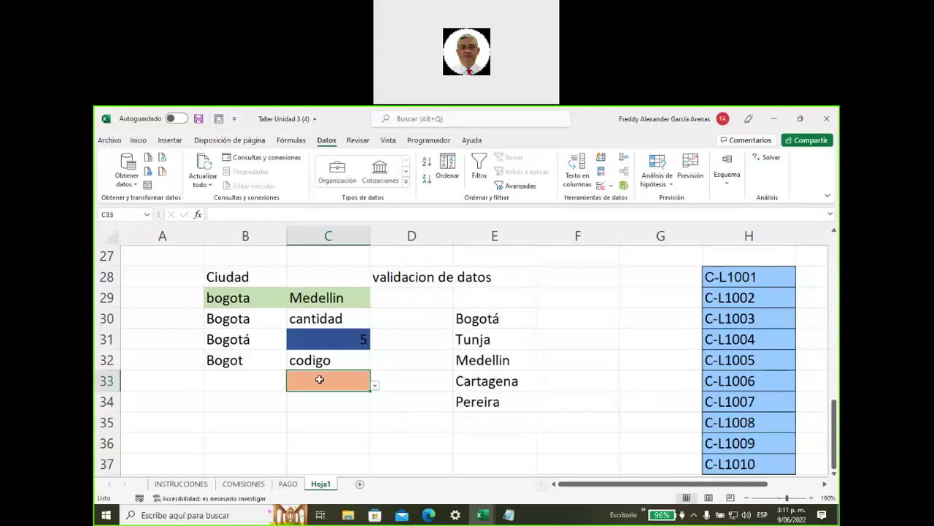
Step: Choose the code C-L1010 from C33's dropdown list
left_click(374, 386)
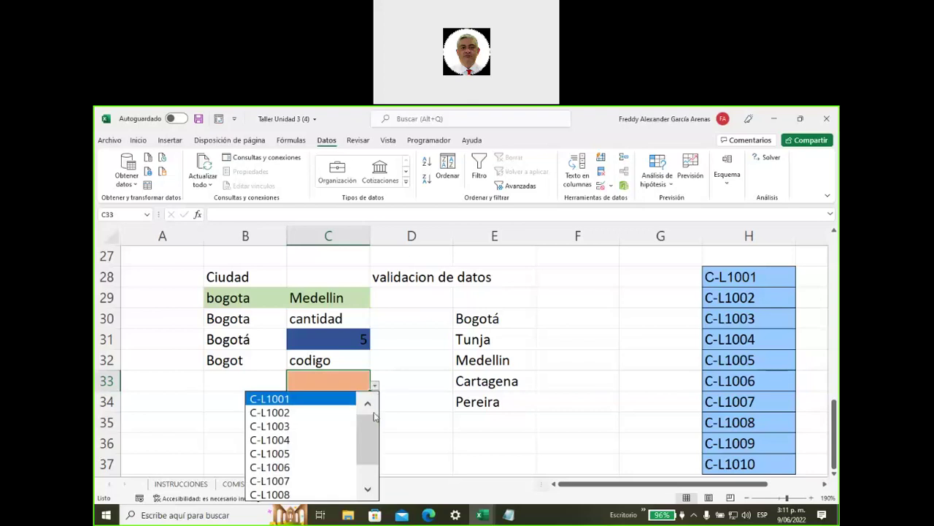
left_click_drag(370, 435, 369, 440)
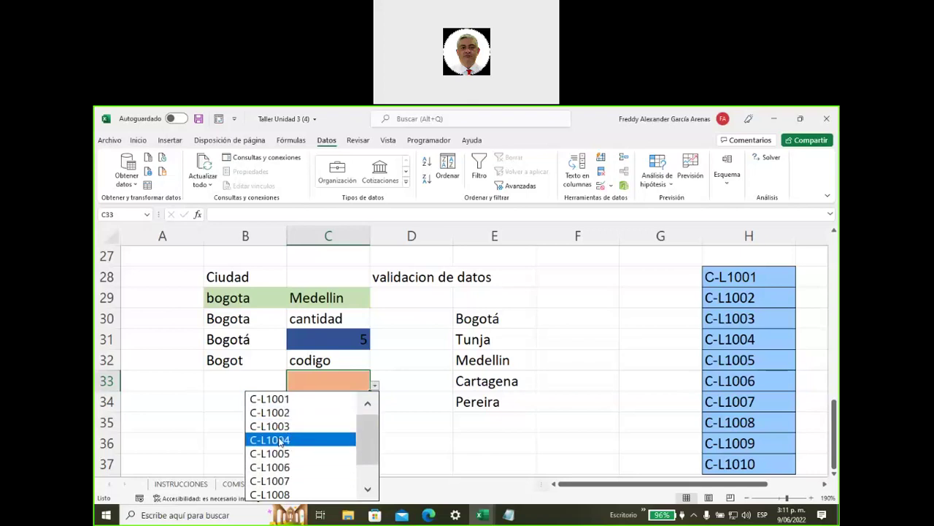
key("Up")
key("Up")
key("Up")
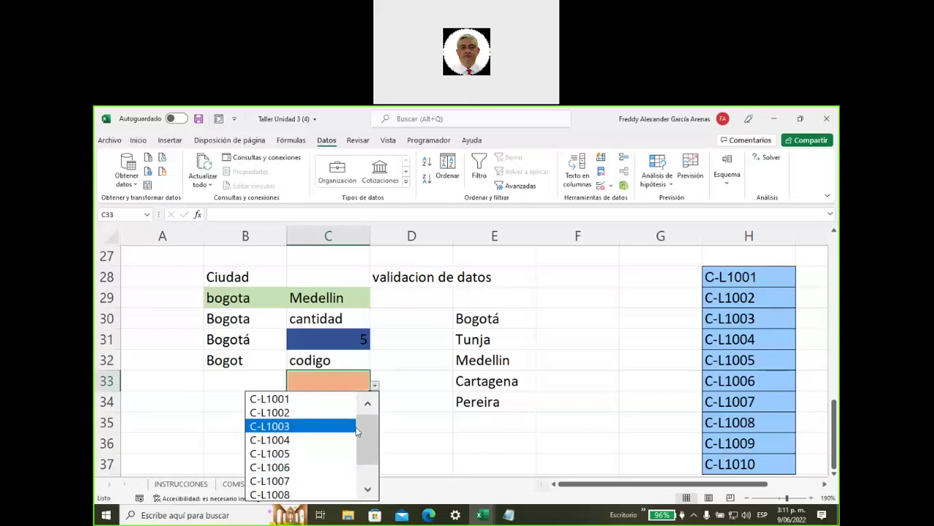
scroll(369, 436, "down", 1)
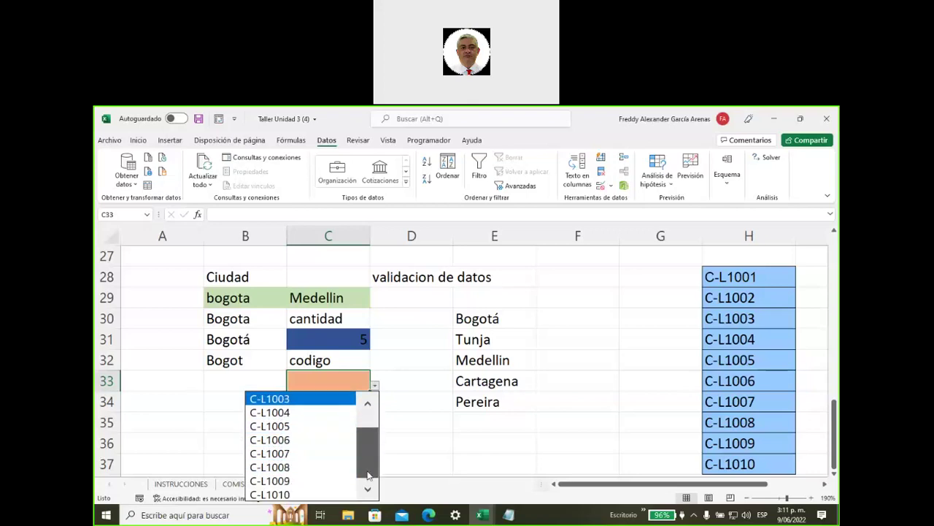
left_click(306, 495)
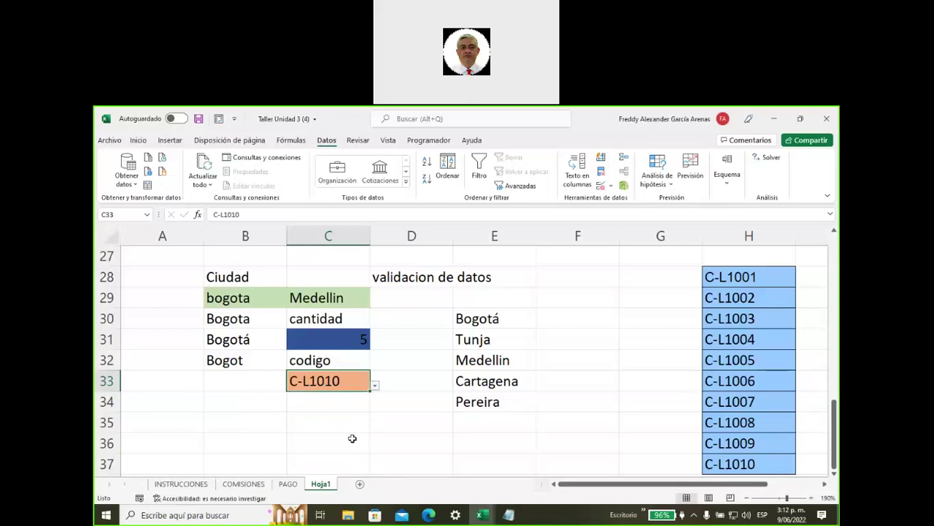
left_click(720, 277)
Step: Define the name 'codigosempleados' for H28:H37 via Fórmulas > Asignar nombre
left_click_drag(719, 277, 724, 464)
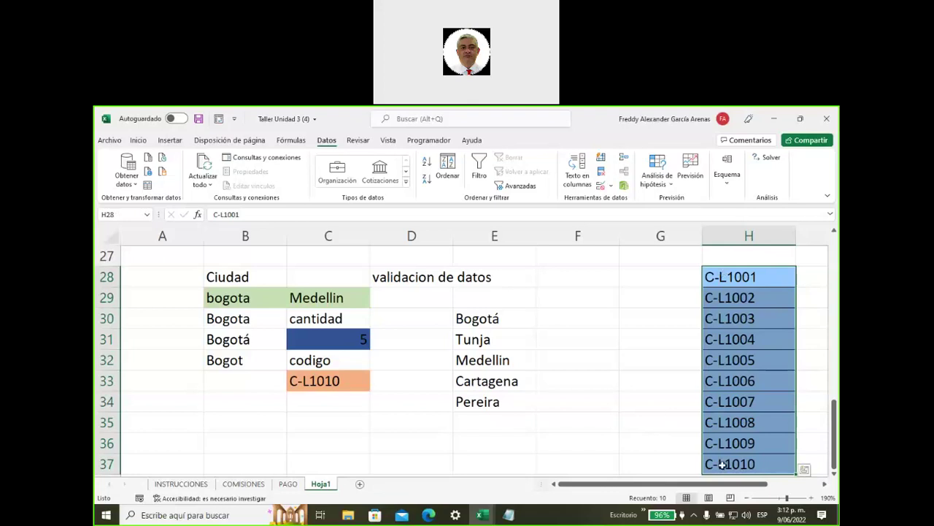
left_click(291, 141)
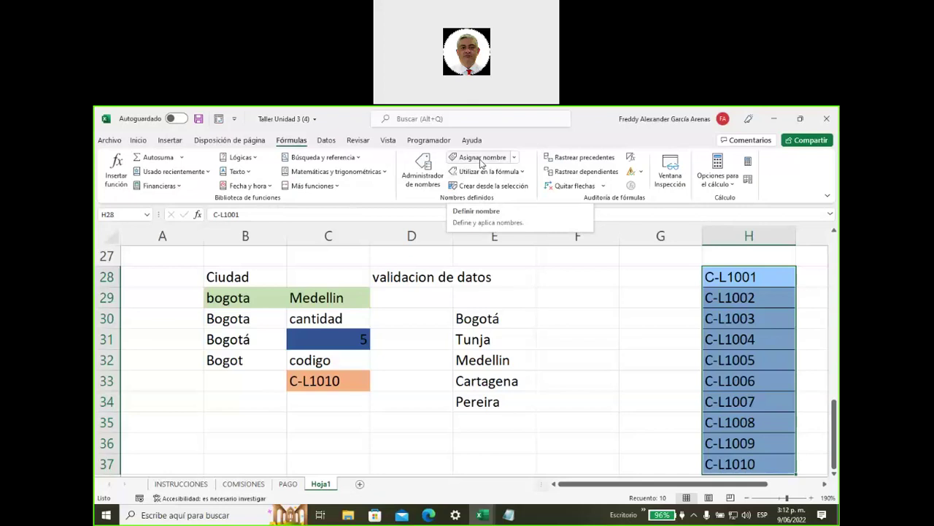
left_click(480, 158)
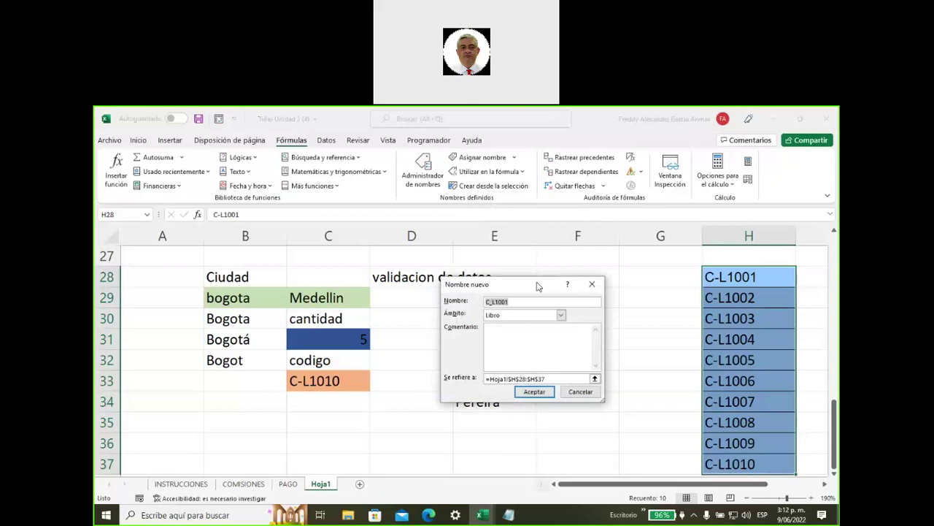
type("codigos")
type("empleados")
left_click(534, 392)
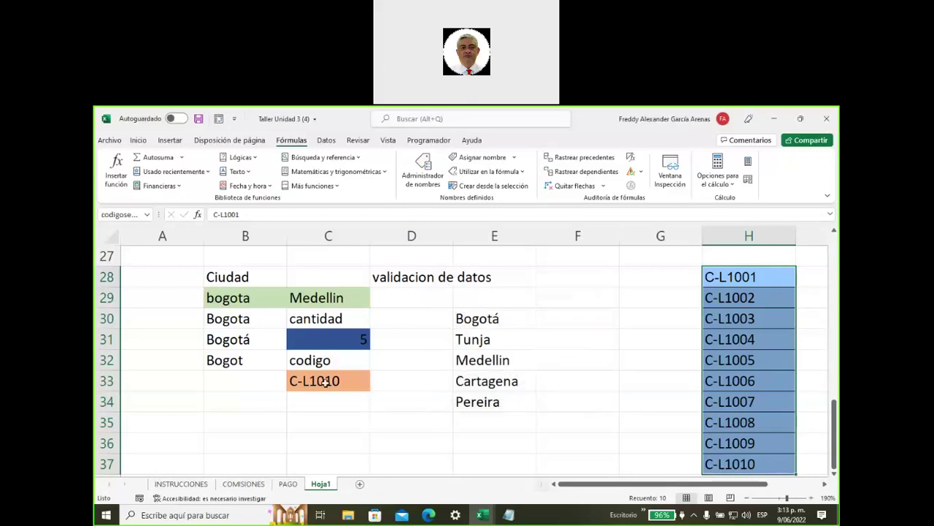
Step: Fill cell C35 light green
left_click(325, 426)
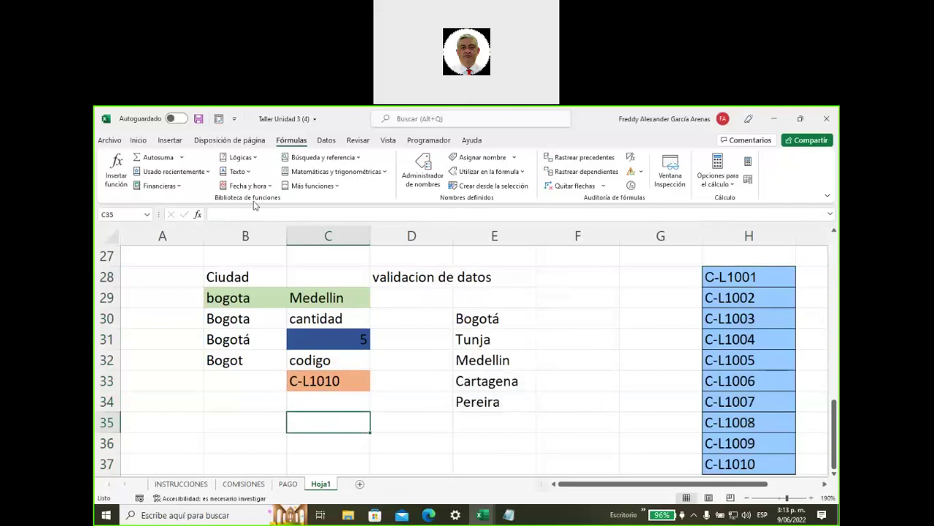
left_click(135, 141)
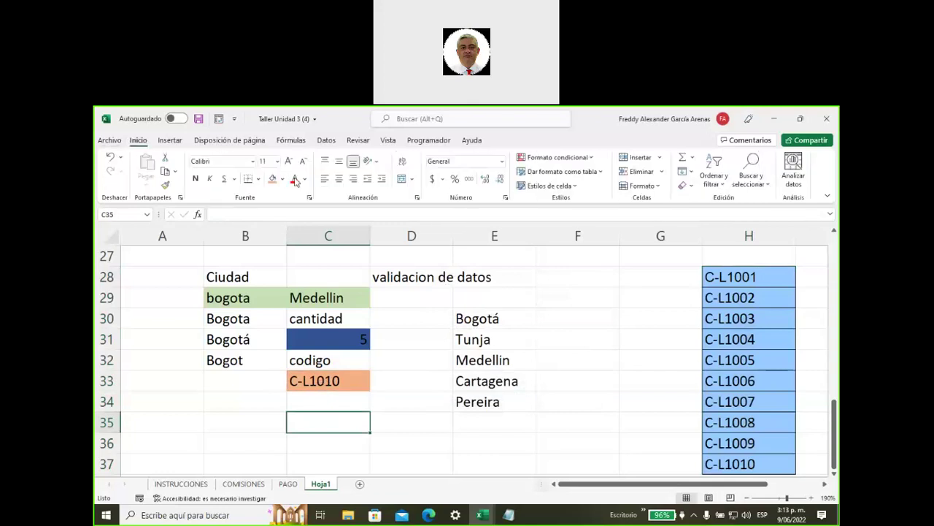
left_click(282, 179)
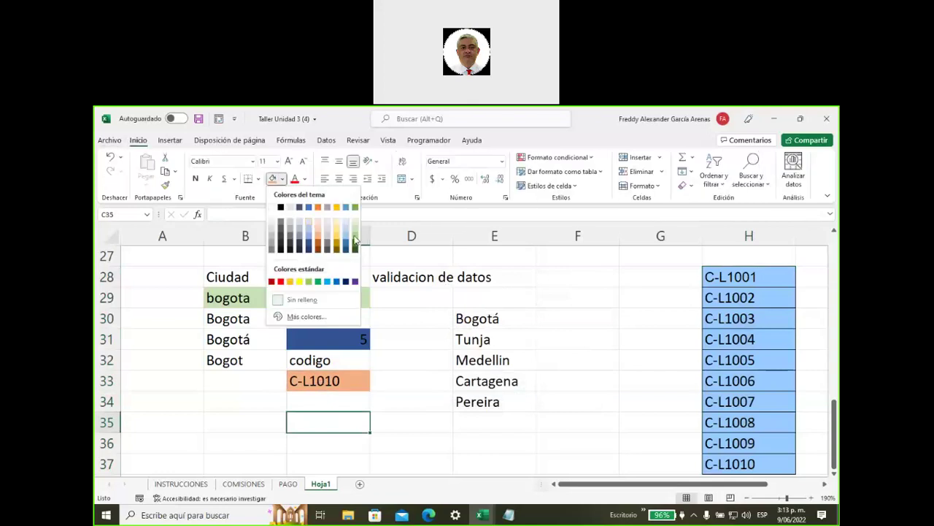
left_click(354, 233)
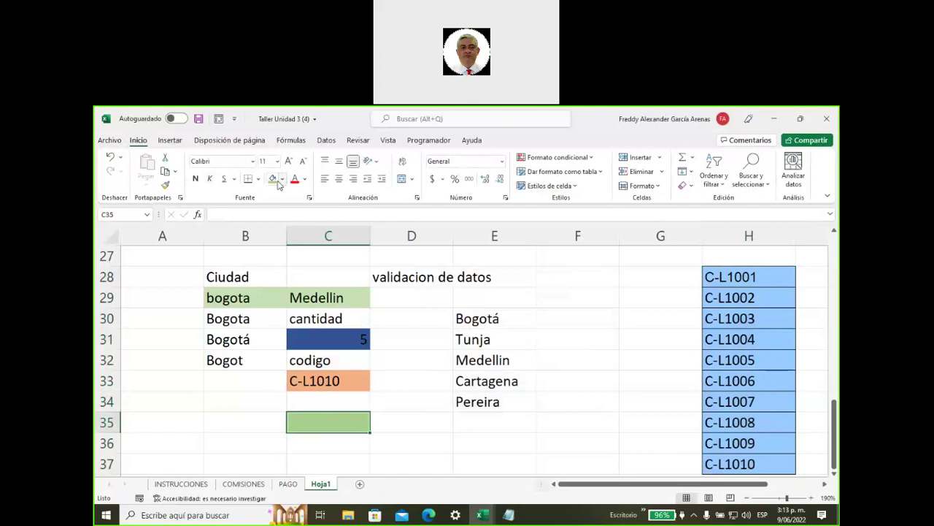
left_click(415, 423)
left_click(314, 401)
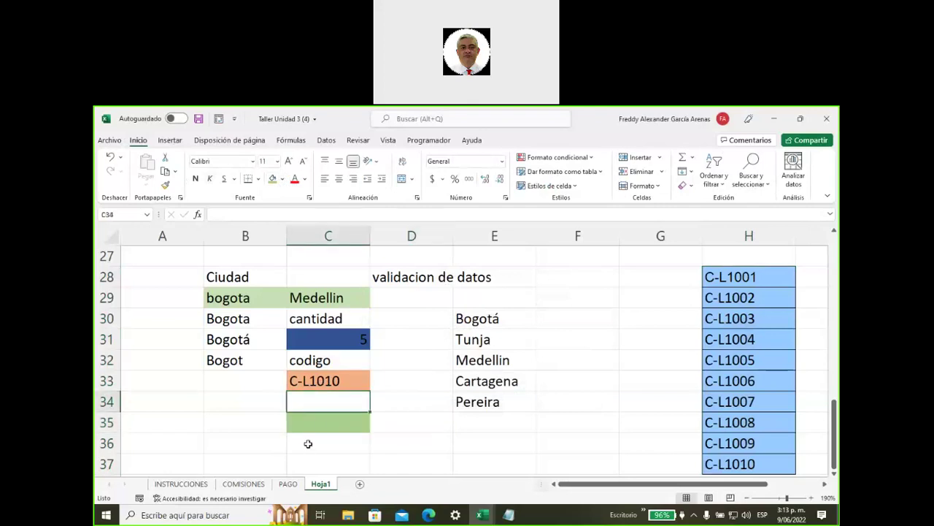
left_click(314, 422)
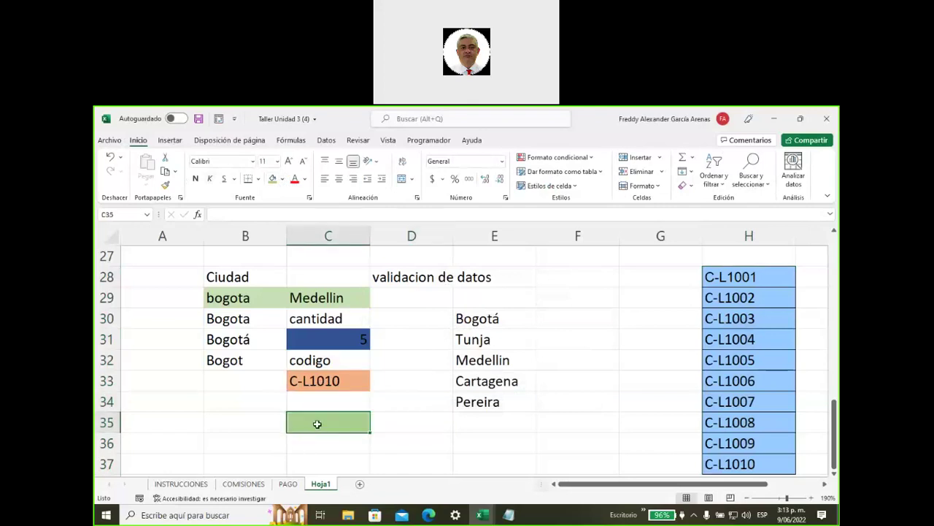
Step: Give C35 a Lista validation with source =codigosempleados, inserted via F3
left_click(326, 140)
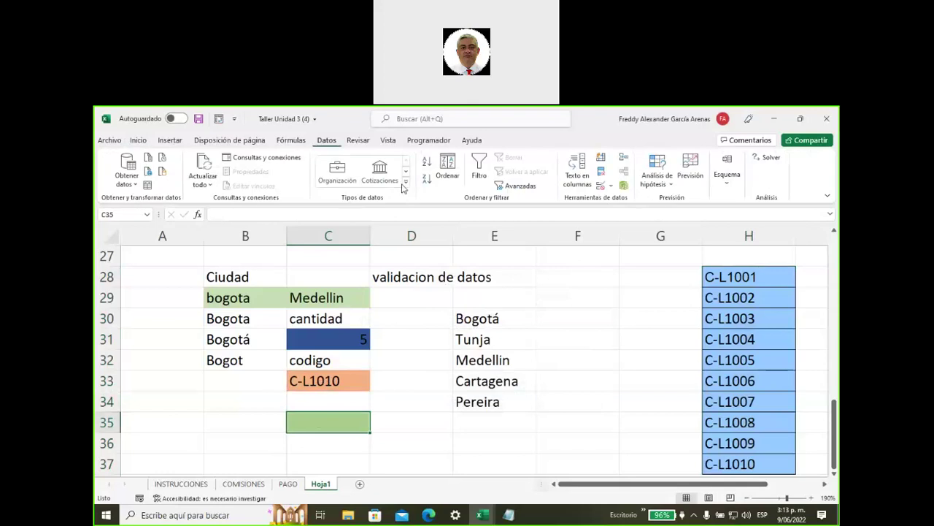
left_click(602, 187)
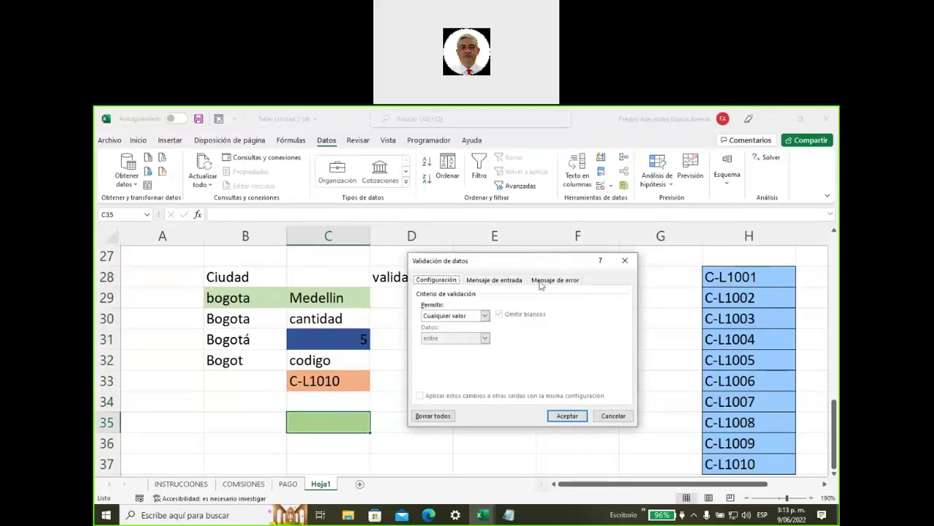
left_click(486, 316)
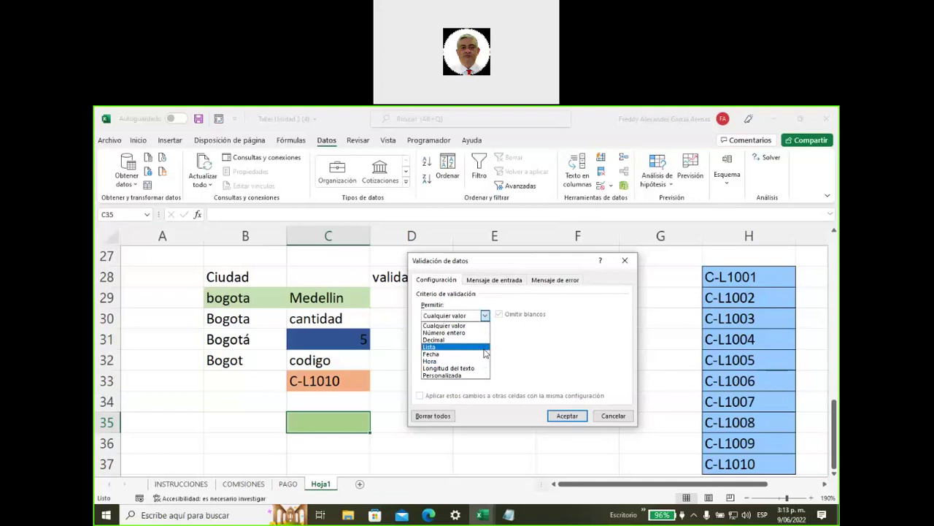
left_click(484, 348)
left_click(488, 360)
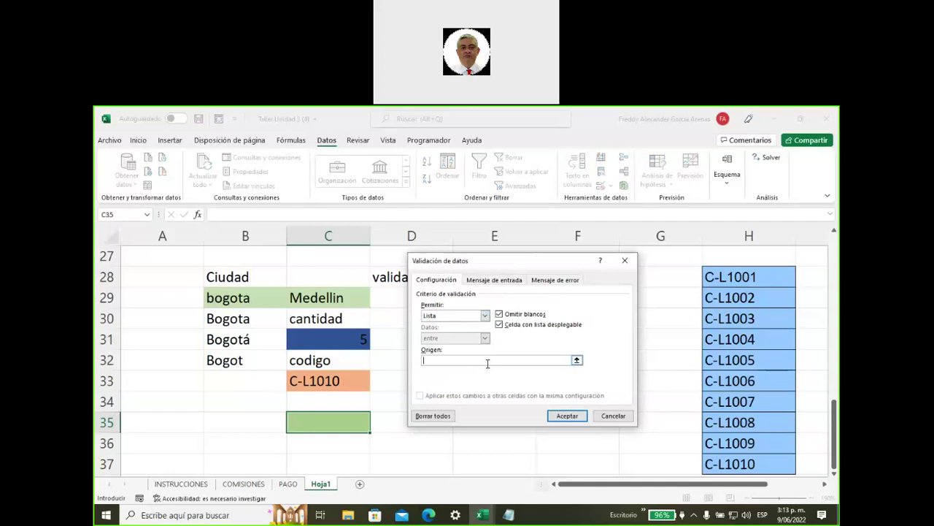
key("F3")
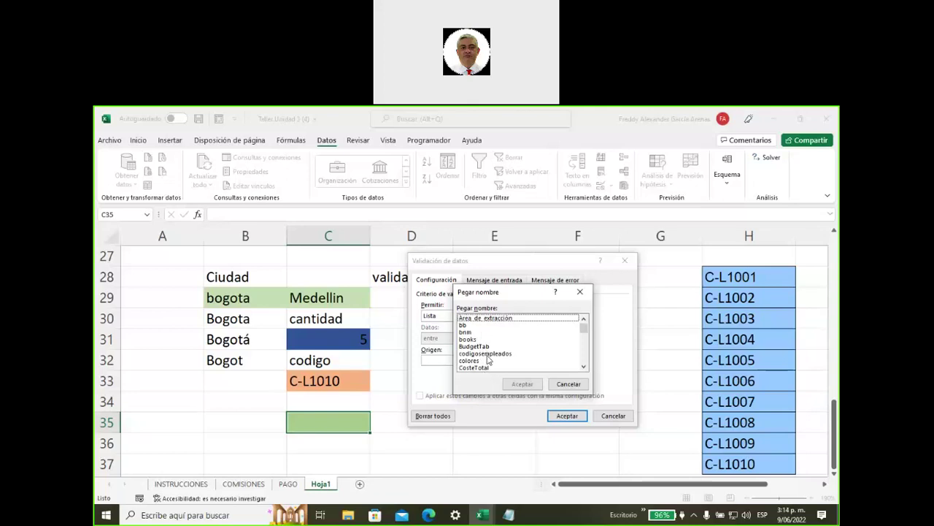
left_click(488, 354)
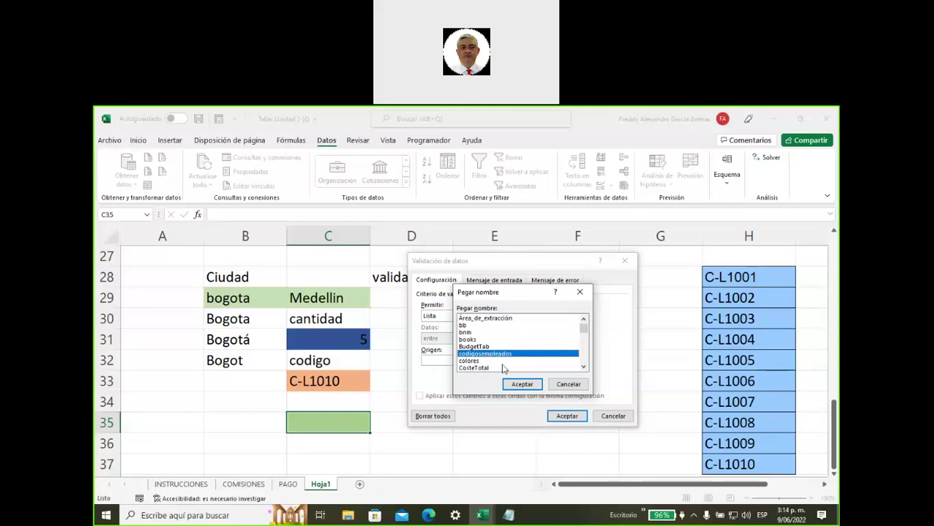
left_click(522, 384)
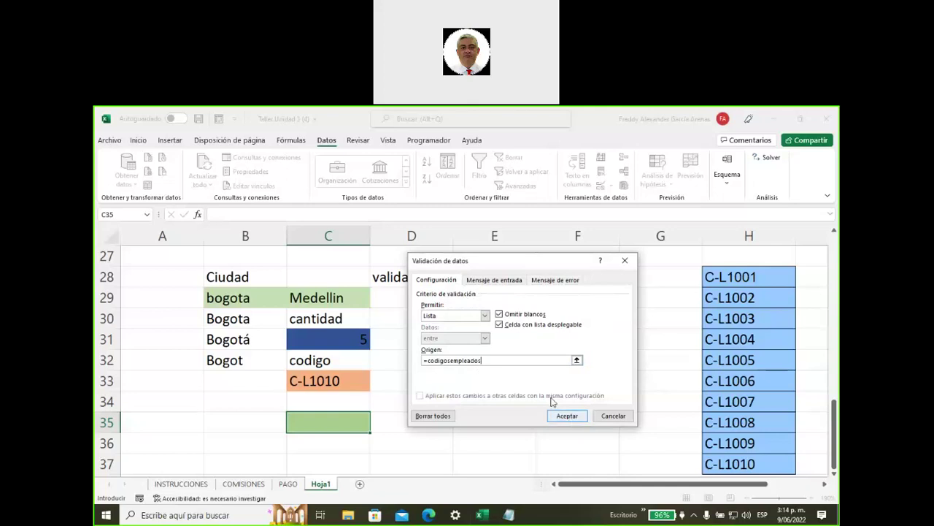
left_click(567, 416)
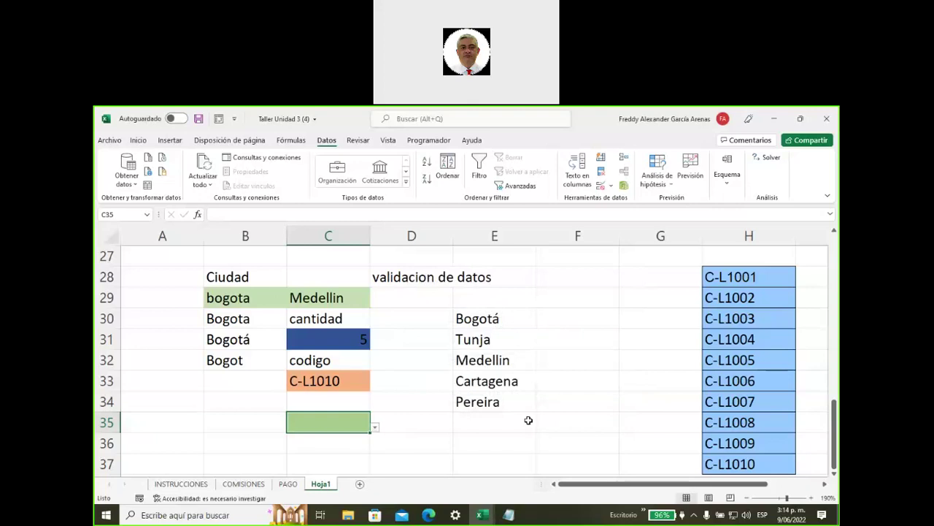
left_click(375, 428)
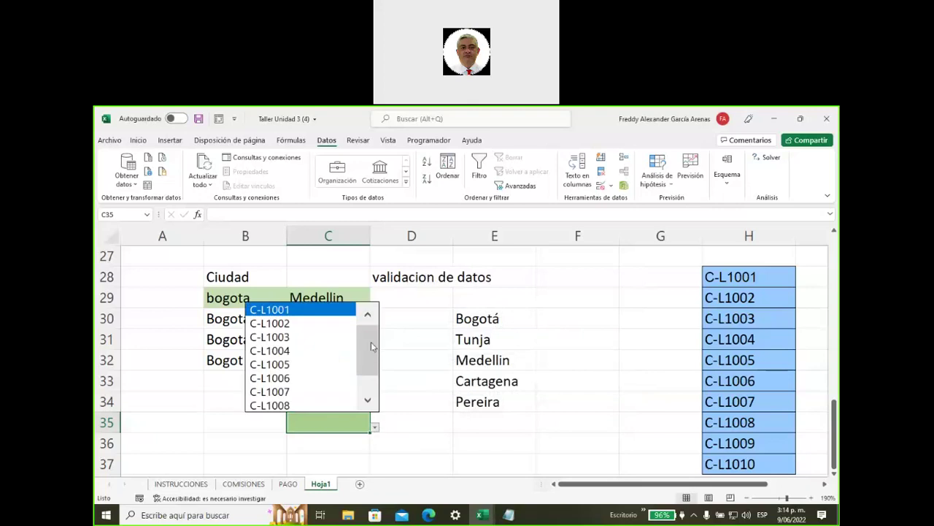
left_click_drag(371, 359, 366, 389)
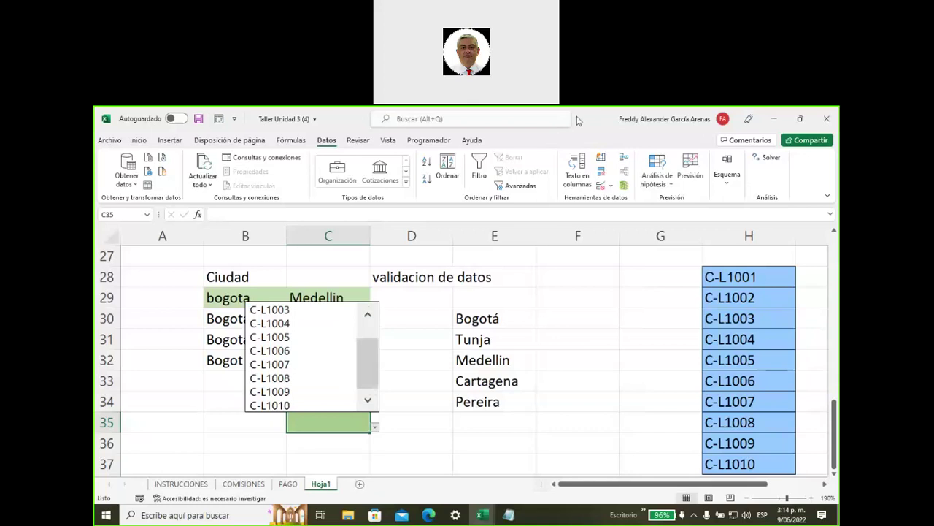
left_click(648, 117)
mouse_move(540, 267)
left_mouse_down()
mouse_move(688, 292)
mouse_move(684, 285)
left_mouse_up()
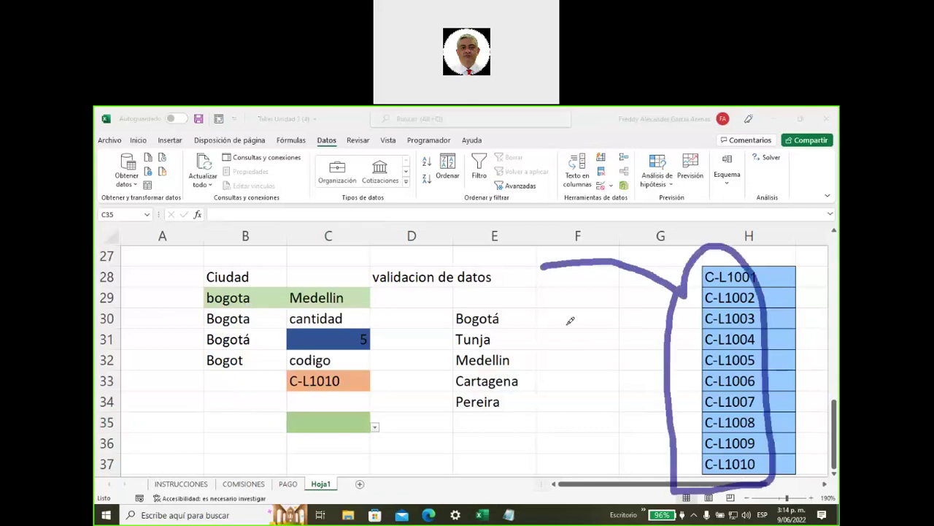
left_click_drag(525, 274, 376, 427)
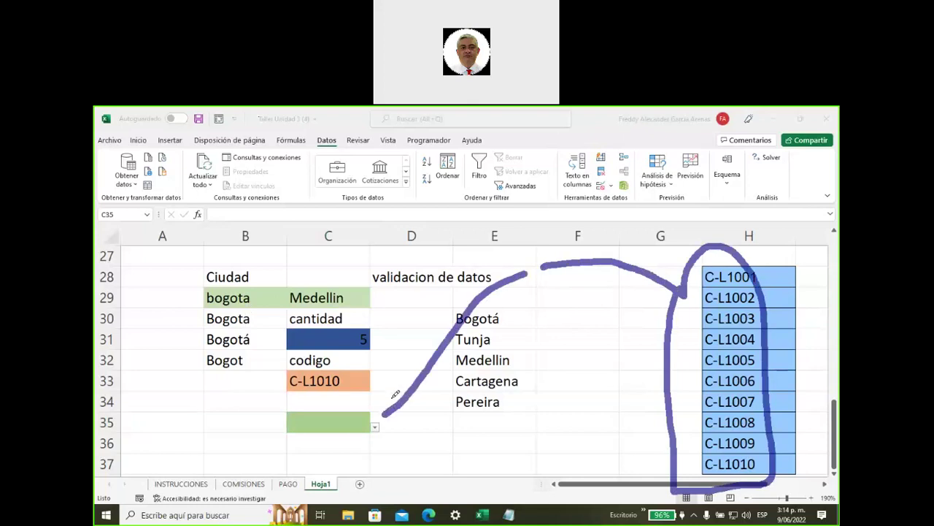
left_click_drag(392, 397, 398, 427)
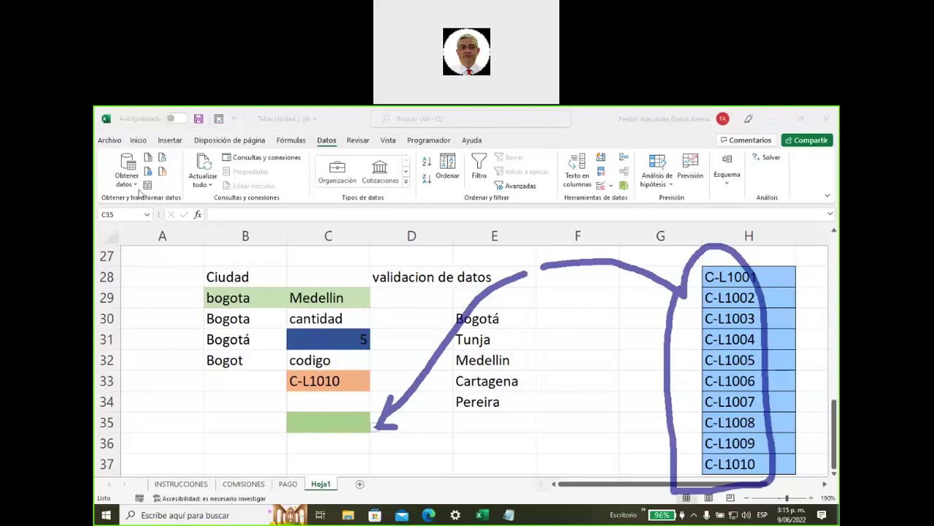
key("Escape")
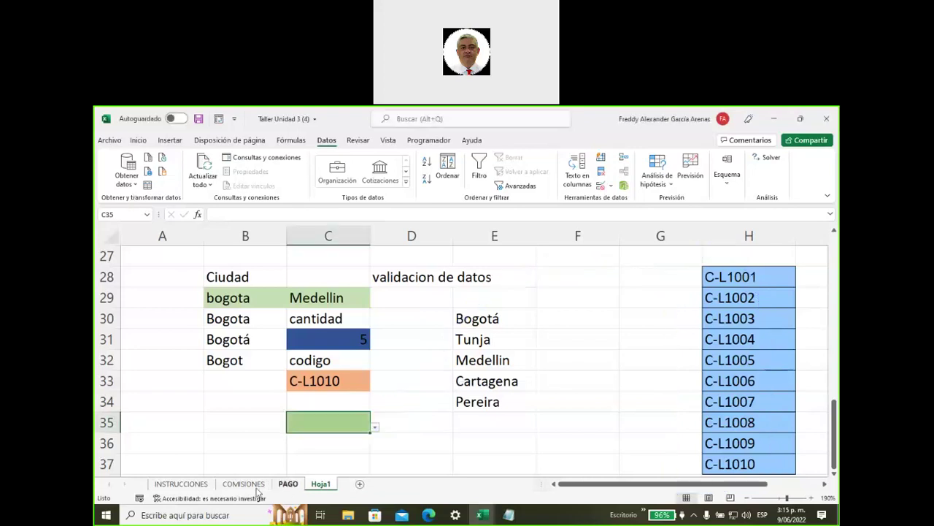
left_click(244, 483)
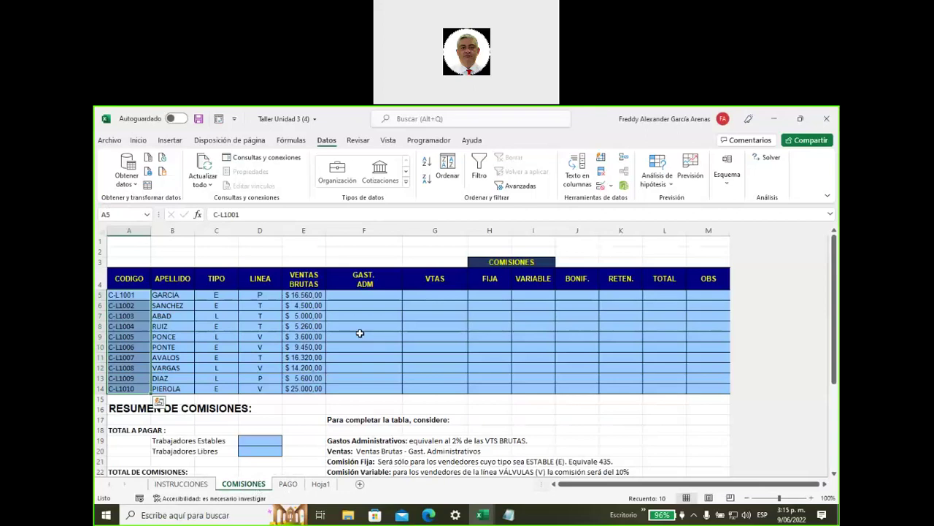
scroll(360, 333, "down", 1)
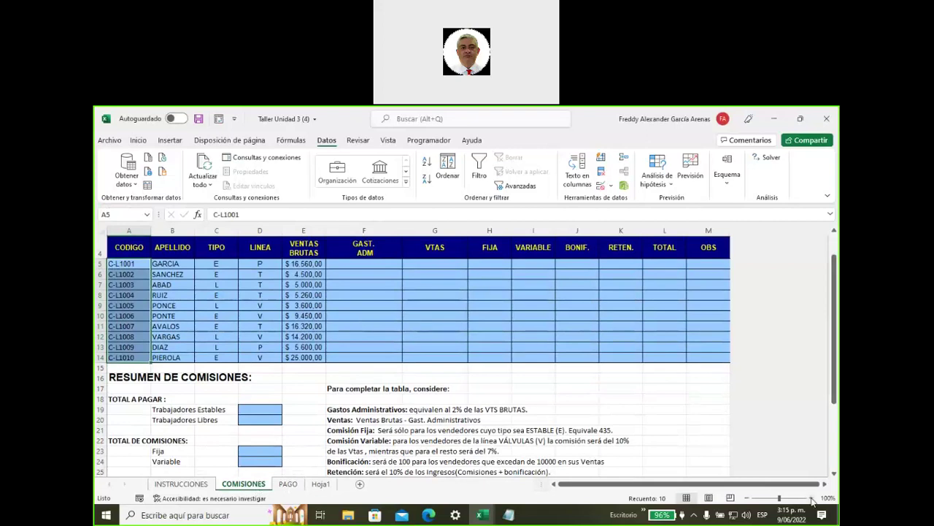
left_click(811, 498)
scroll(408, 373, "up", 2)
scroll(398, 374, "down", 2)
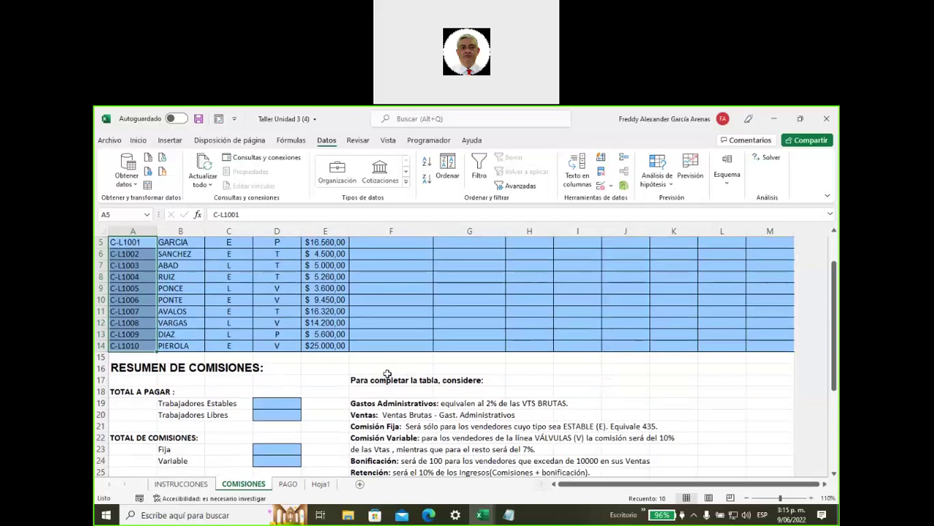
left_click_drag(359, 380, 493, 380)
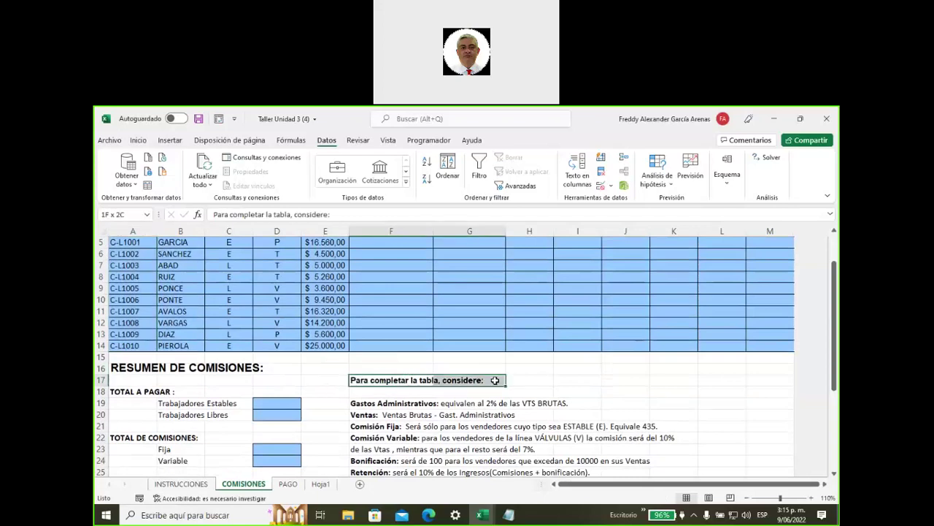
left_click(138, 140)
left_click(272, 179)
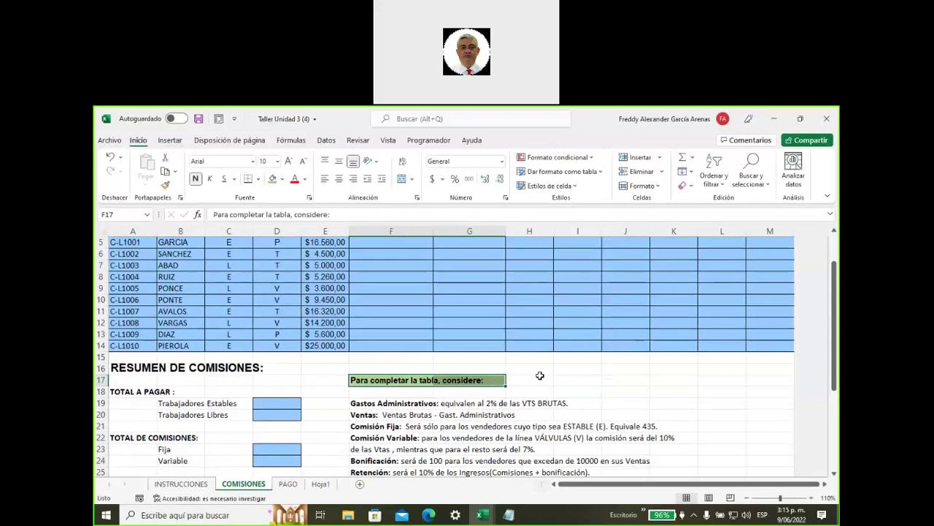
left_click(539, 375)
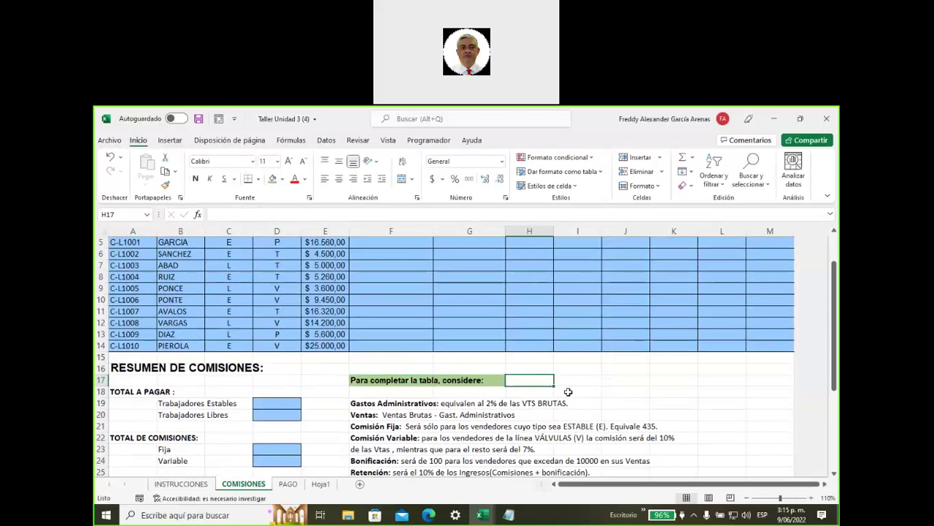
left_click(381, 401)
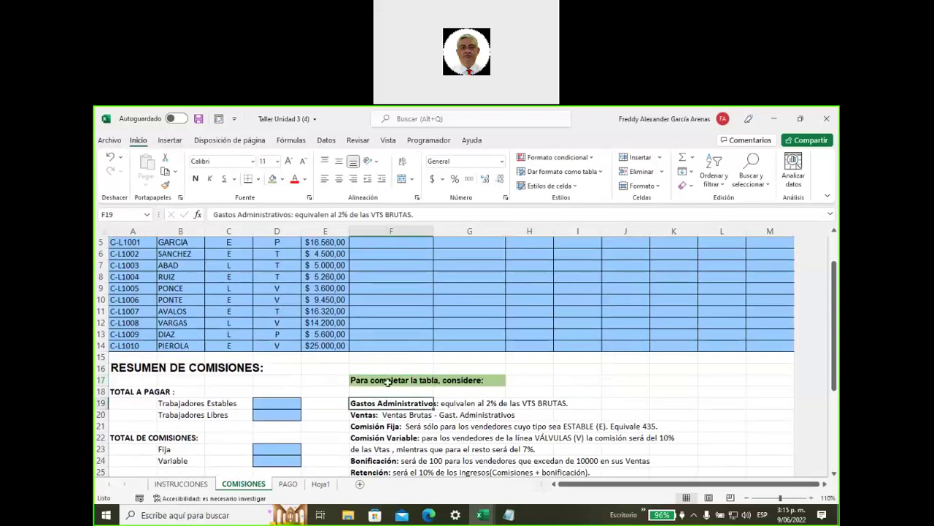
scroll(388, 383, "up", 1)
left_click_drag(381, 269, 397, 393)
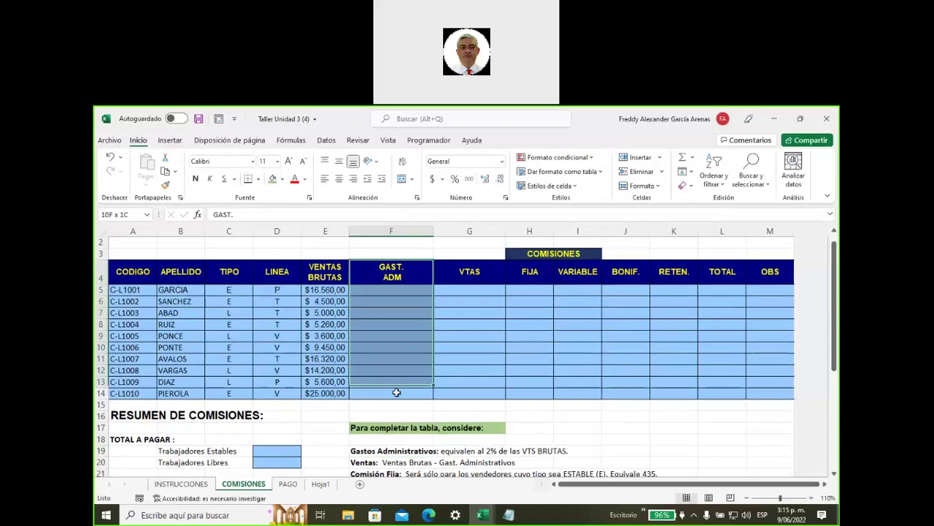
left_click(392, 230)
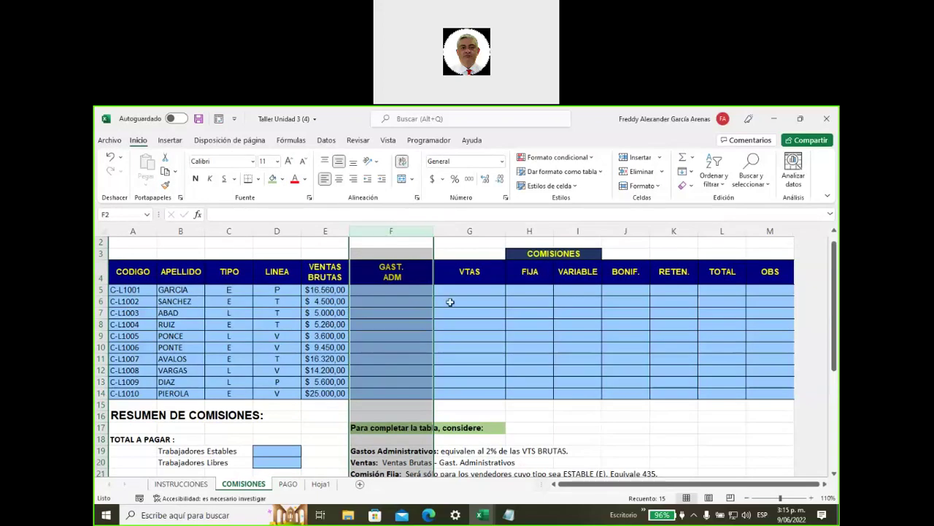
scroll(504, 366, "down", 1)
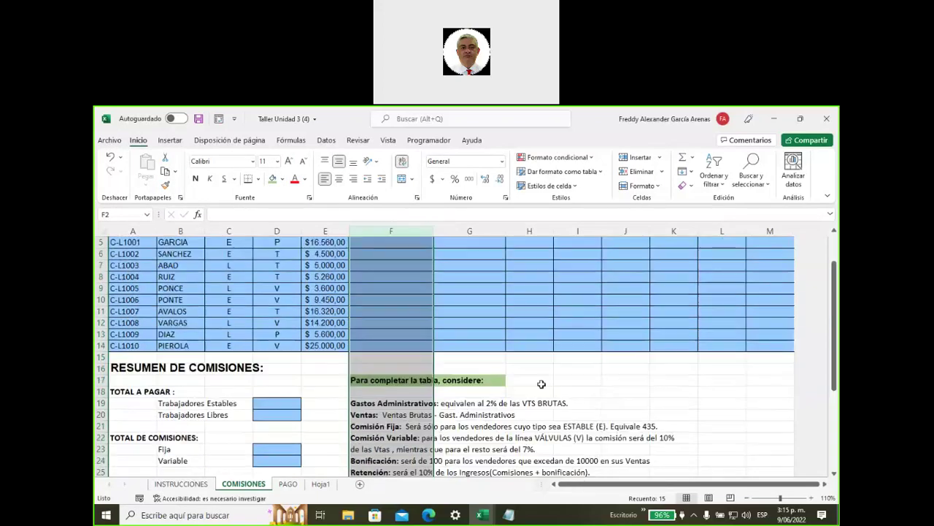
left_click(536, 381)
left_click(452, 404)
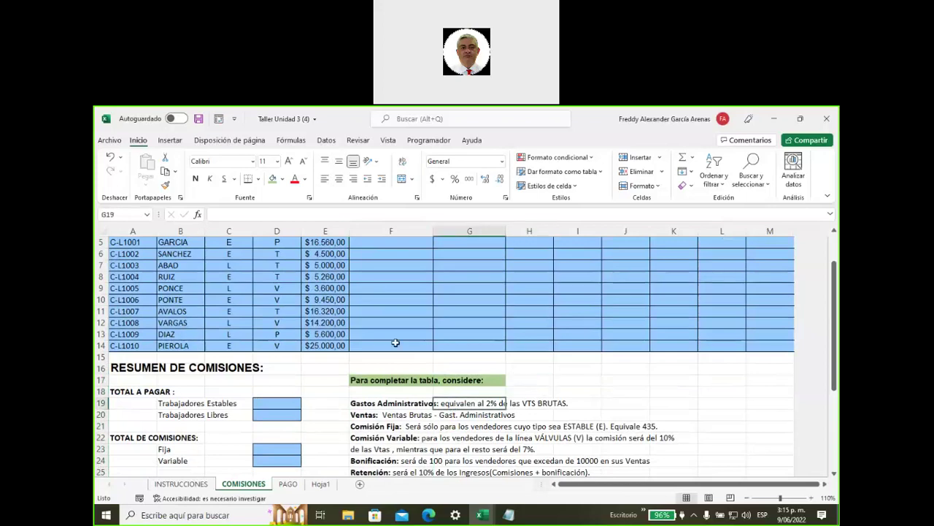
scroll(396, 338, "up", 2)
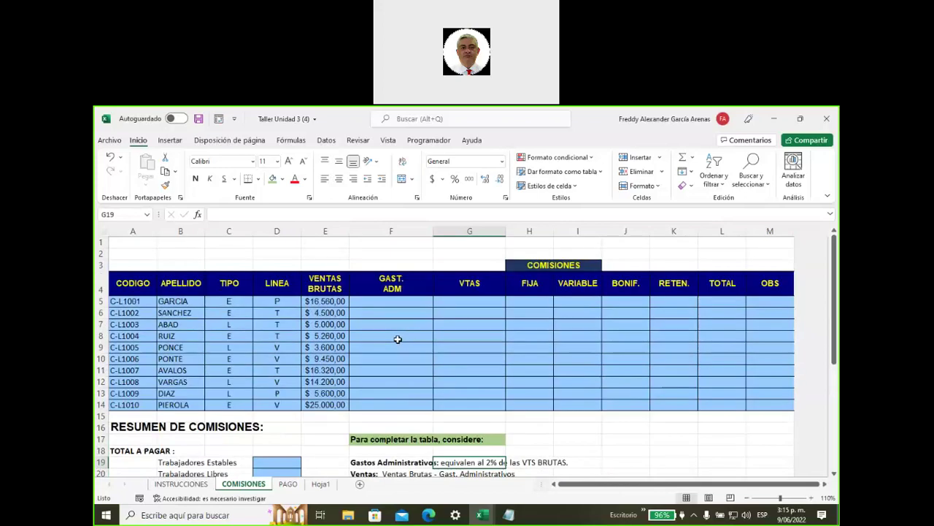
left_click(318, 228)
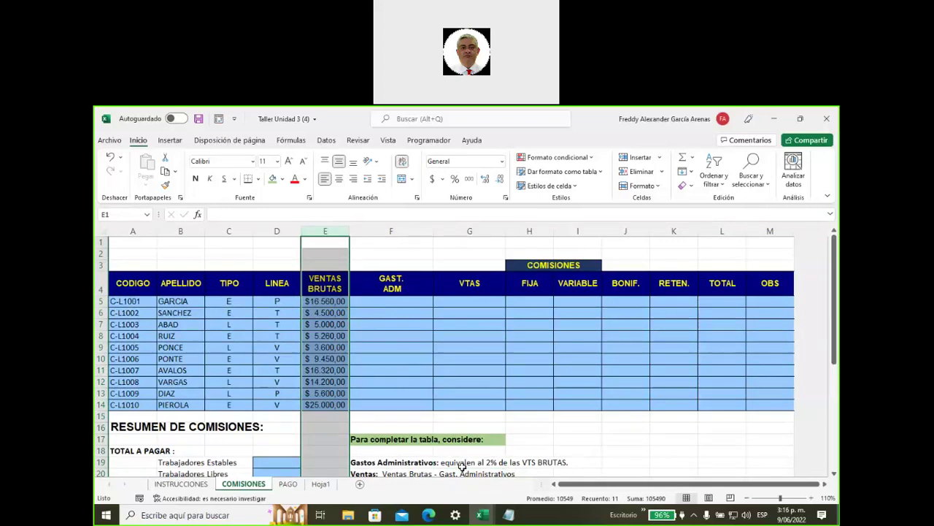
Step: Enter =E5*2% in F5 so GARCIA's GAST. ADM shows $331,20
left_click_drag(409, 463, 578, 462)
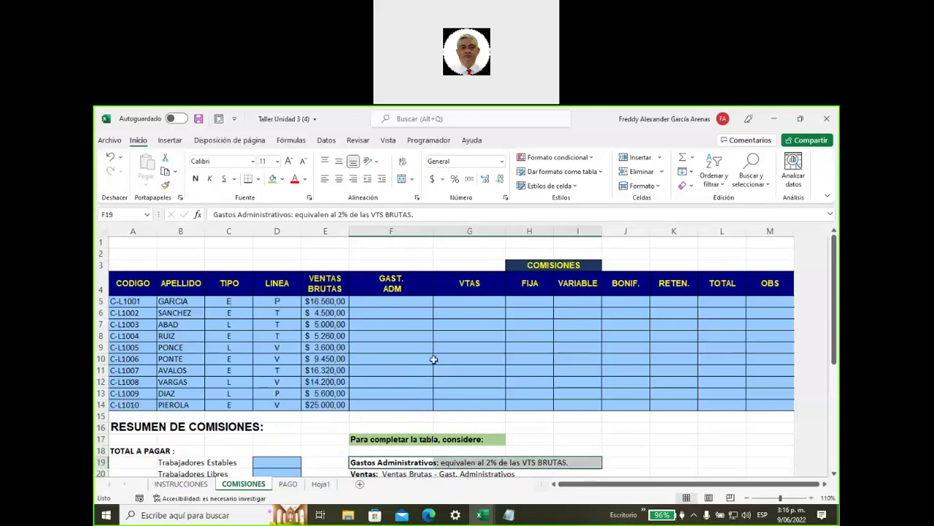
left_click(363, 301)
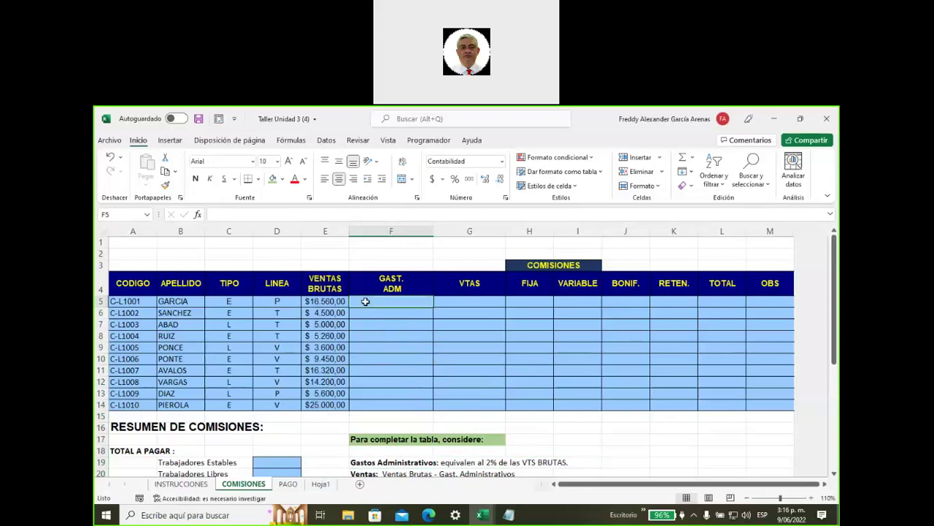
type("=")
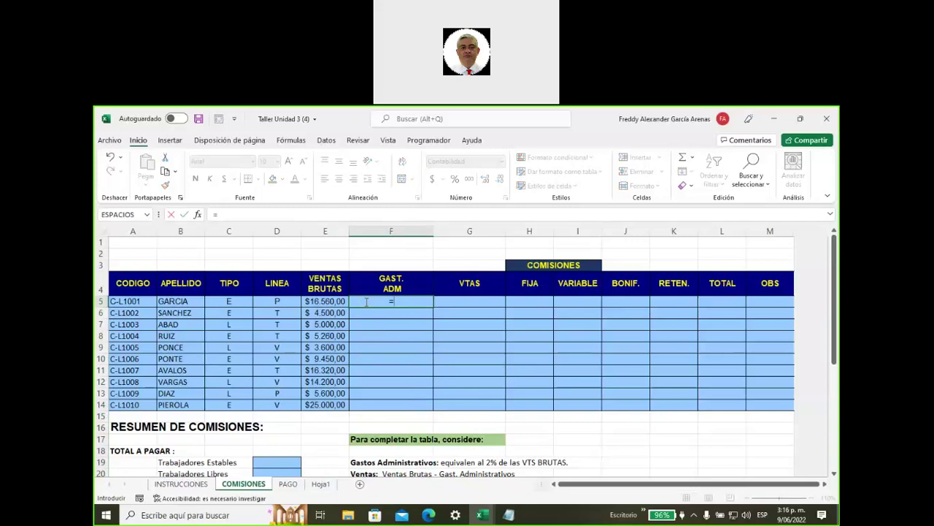
left_click(327, 301)
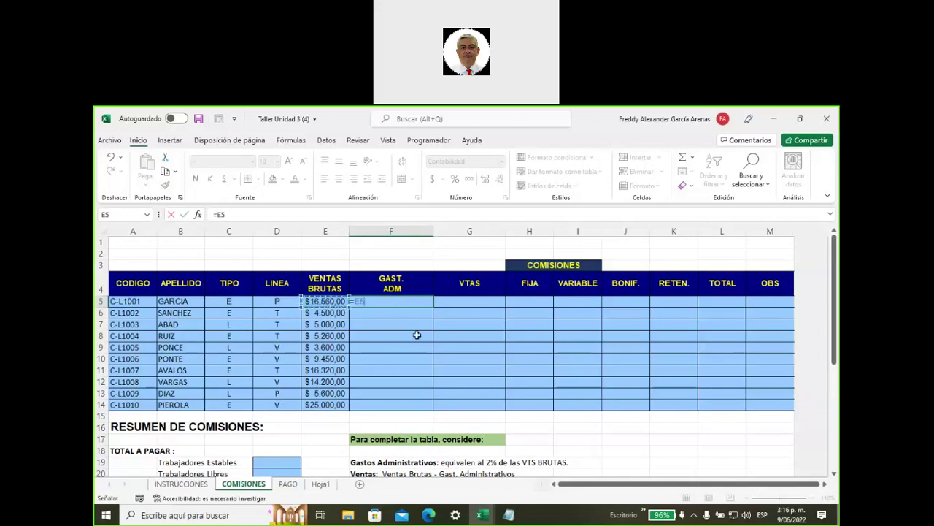
type("*")
type("2%")
key("Return")
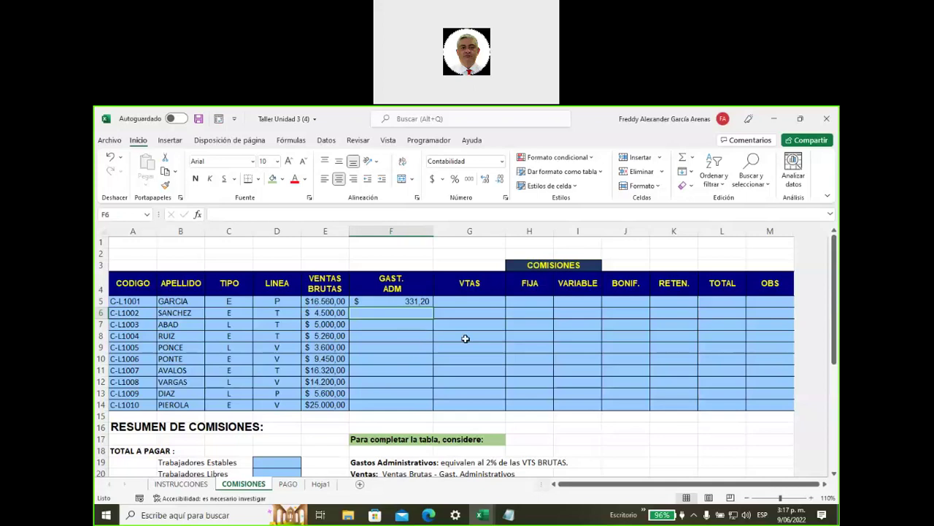
Step: Enter sample values 16560 in H9, 100 in I9 and 2 in I10
left_click(521, 351)
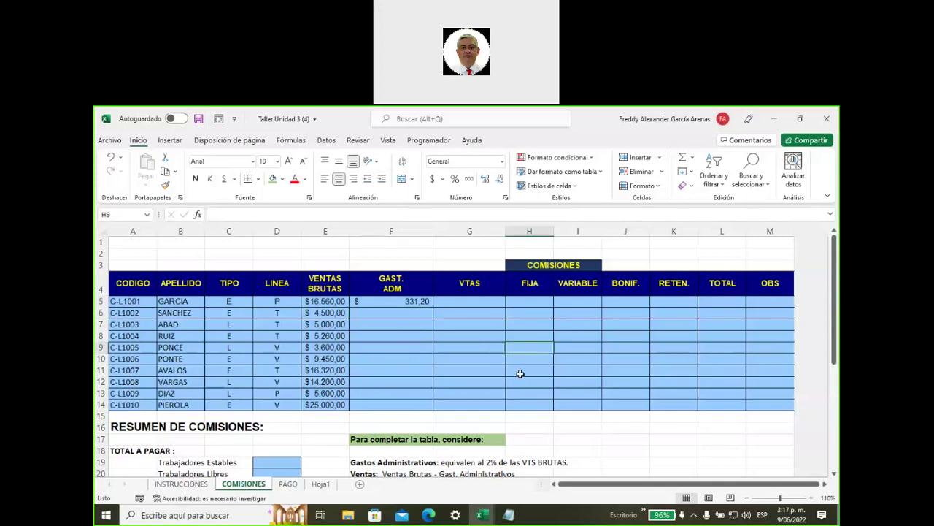
type("16")
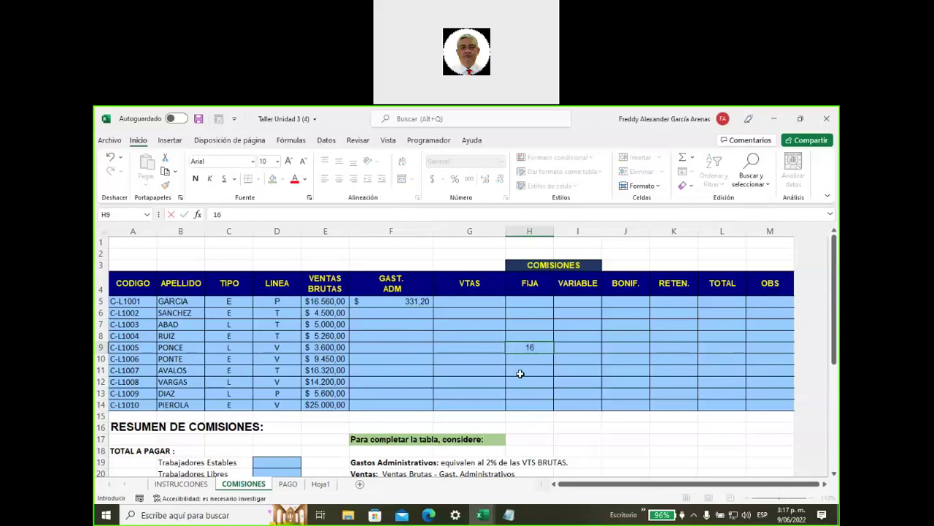
type("560")
key("Tab")
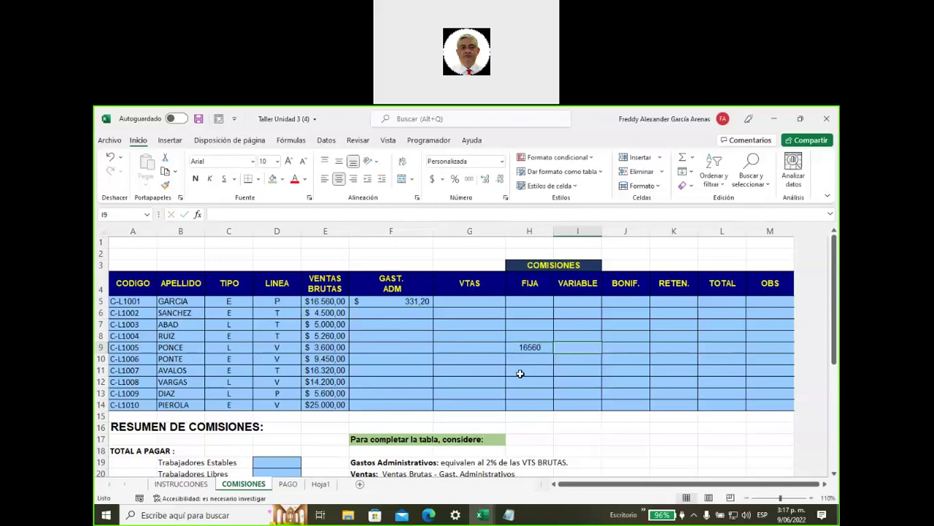
type("100")
key("Return")
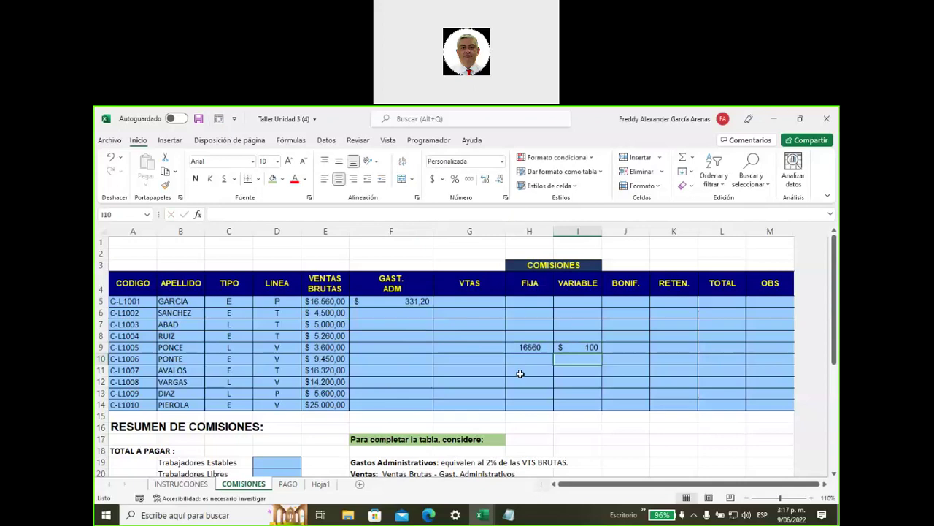
type("2")
key("Return")
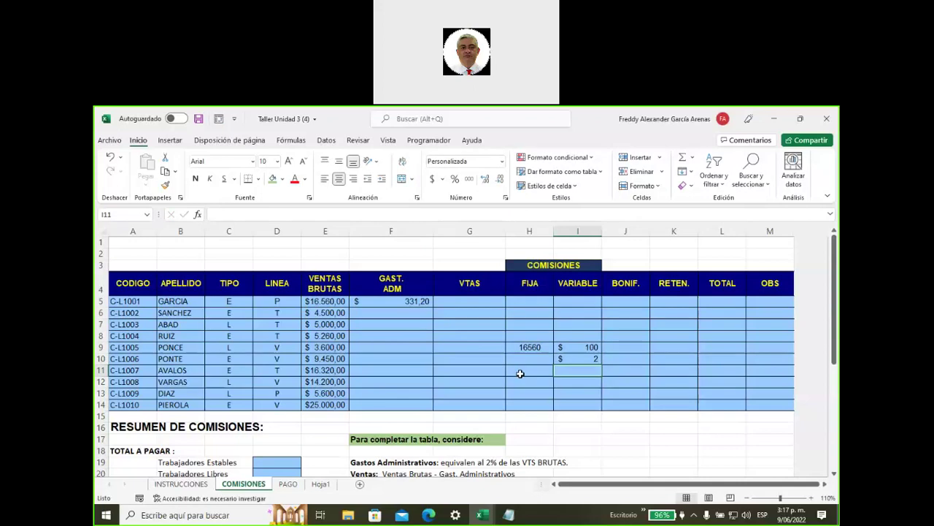
left_click_drag(580, 345, 578, 358)
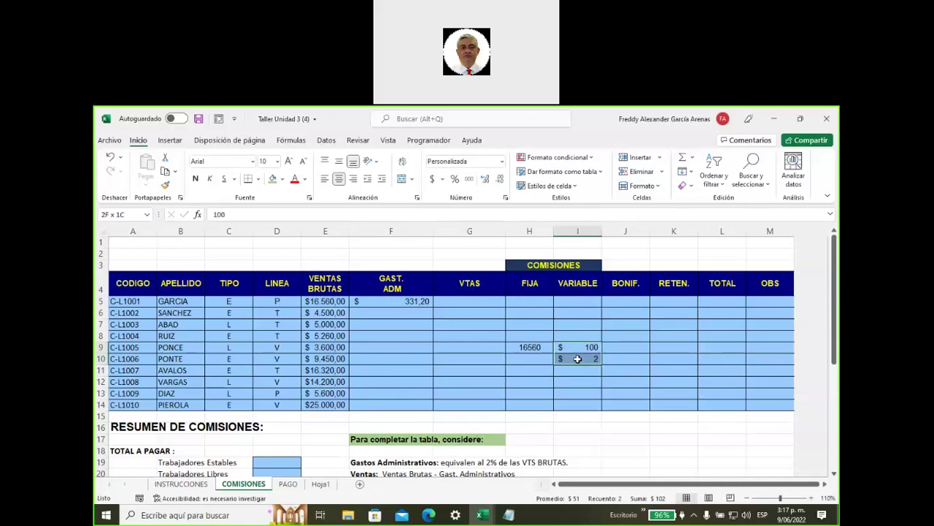
Step: Enter =H9*I10/I9 in H10 to confirm the result 331,2
left_click(525, 362)
type("=")
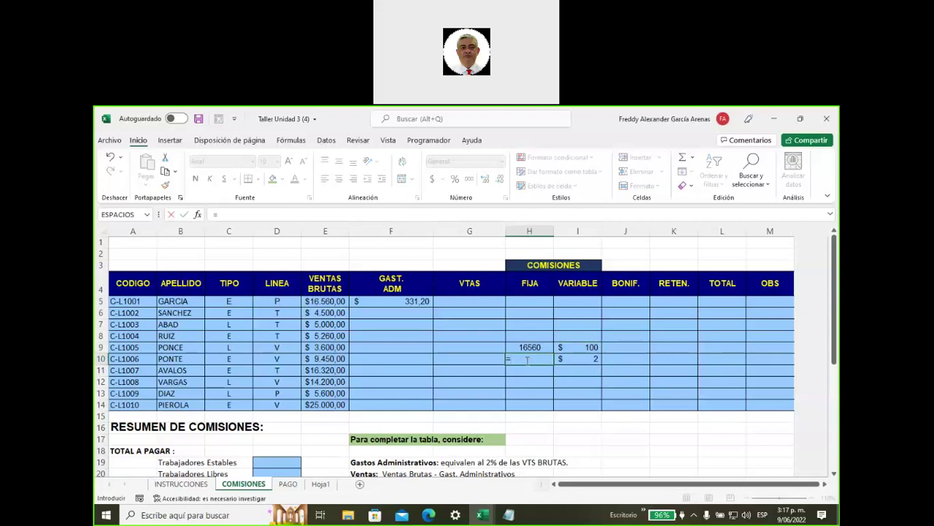
left_click(529, 347)
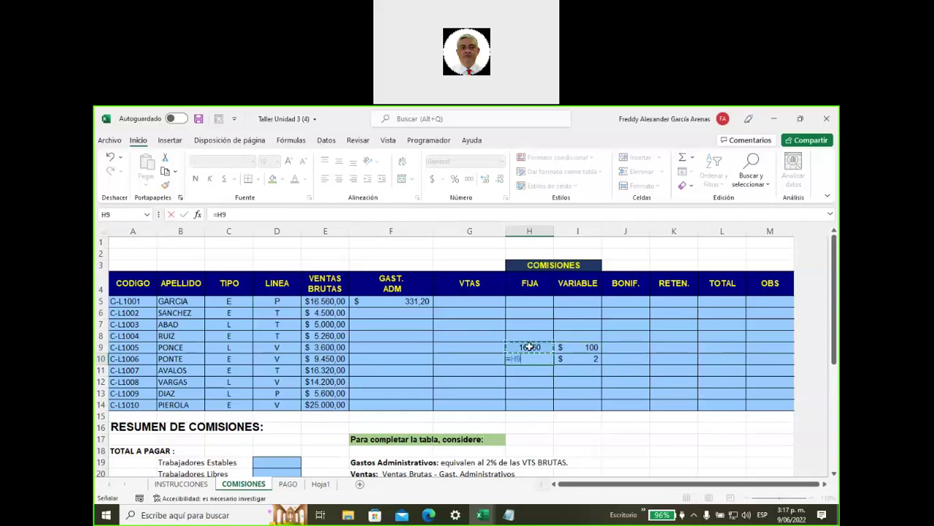
type("*")
left_click(564, 357)
type("/")
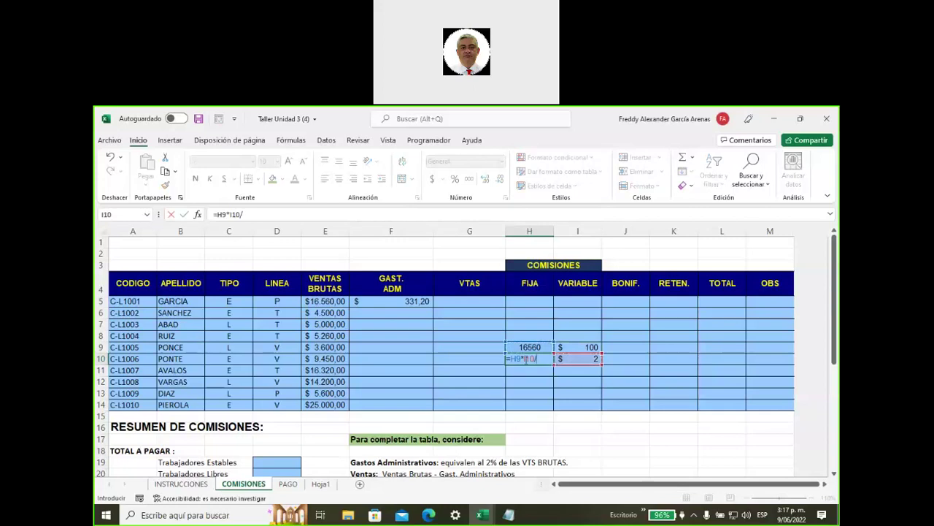
left_click(583, 345)
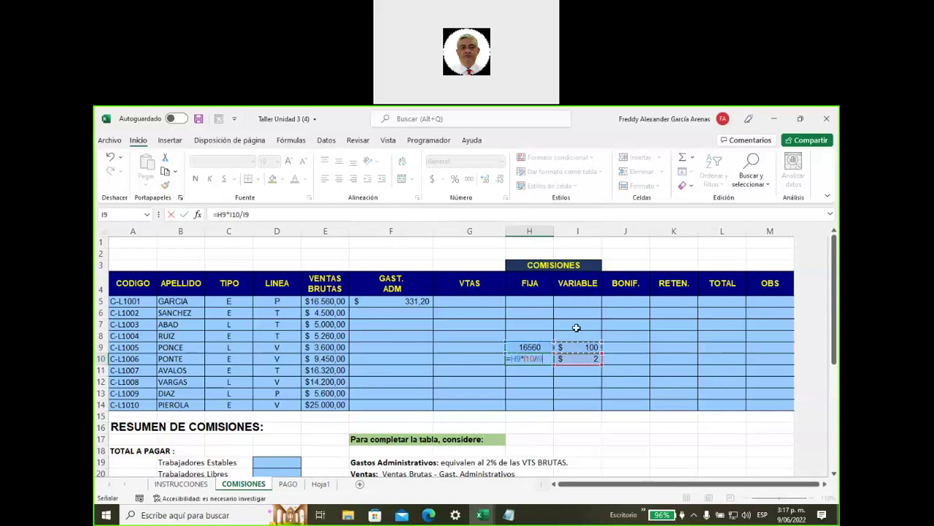
key("Return")
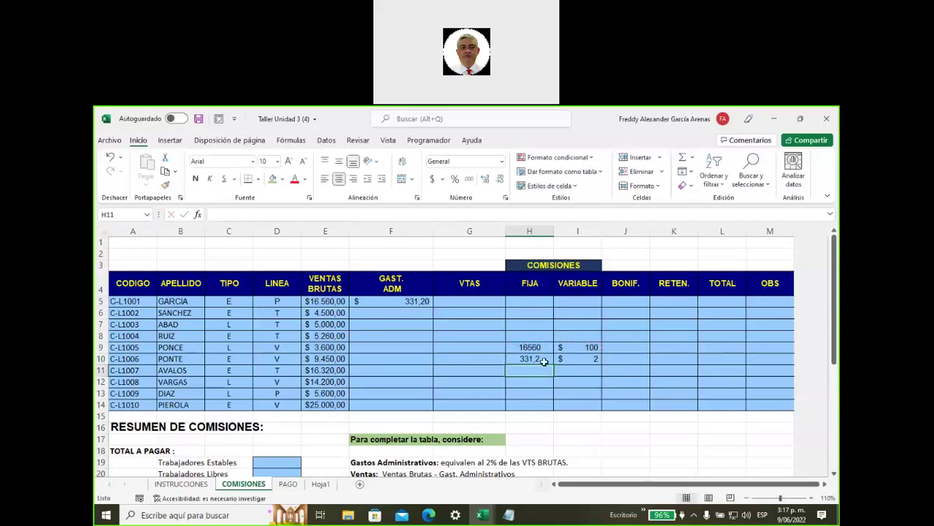
left_click(528, 359)
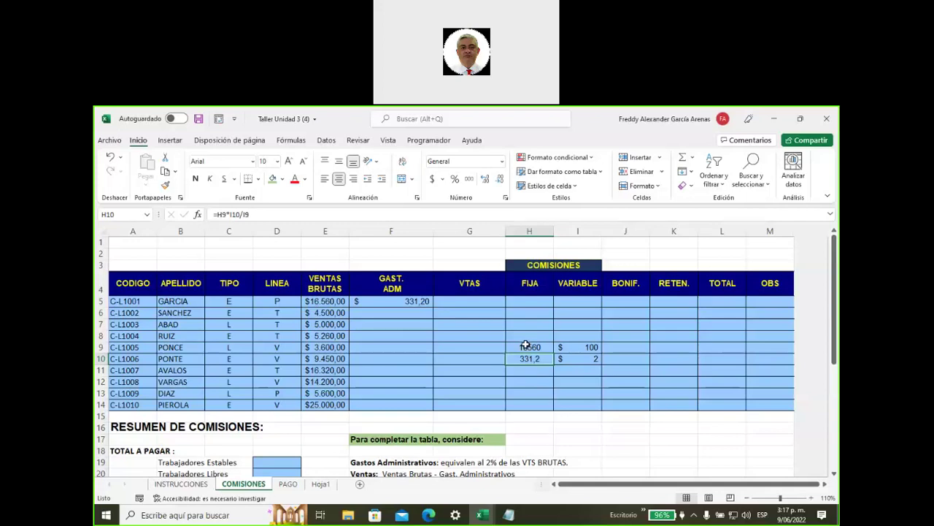
left_click_drag(529, 347, 580, 358)
Step: Delete the check values and copy F5's =E5*2% down to F14, totalling $2.109,80
key("Delete")
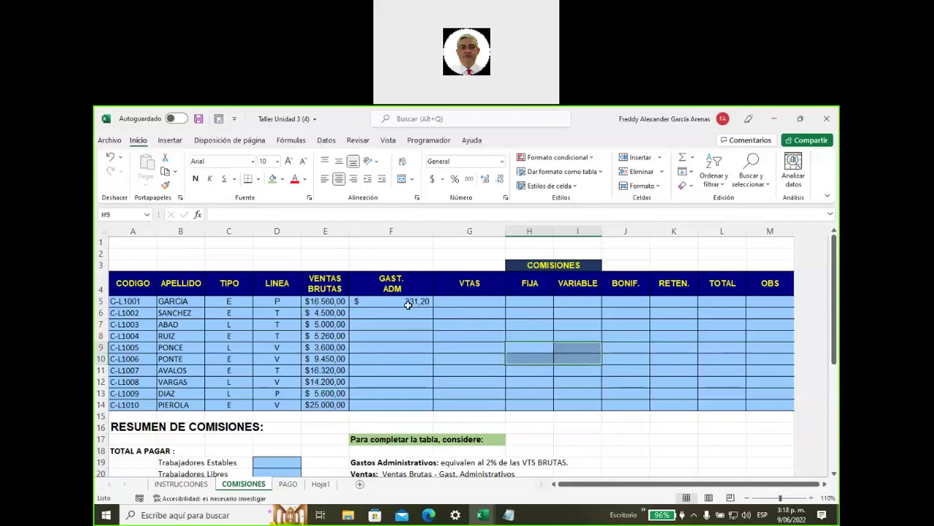
left_click(408, 303)
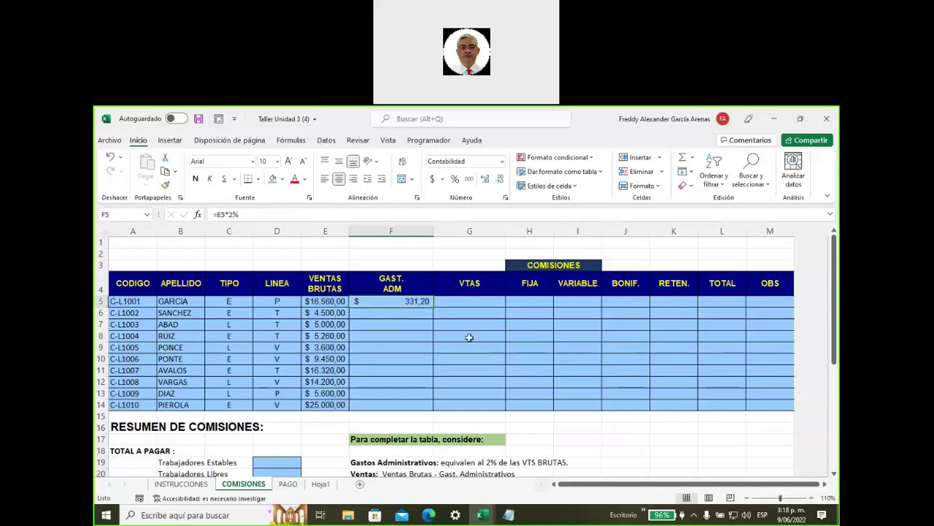
left_click_drag(400, 316, 398, 404)
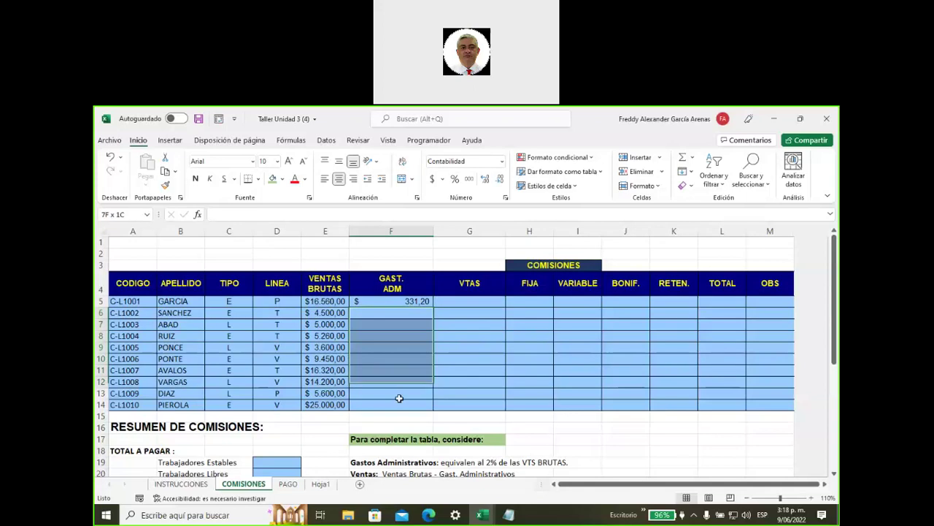
left_click_drag(387, 312, 384, 400)
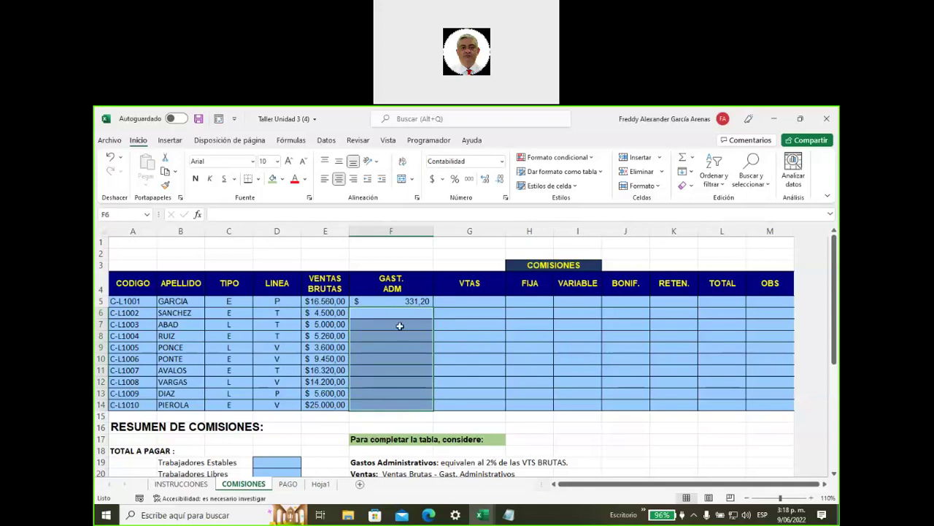
left_click(387, 303)
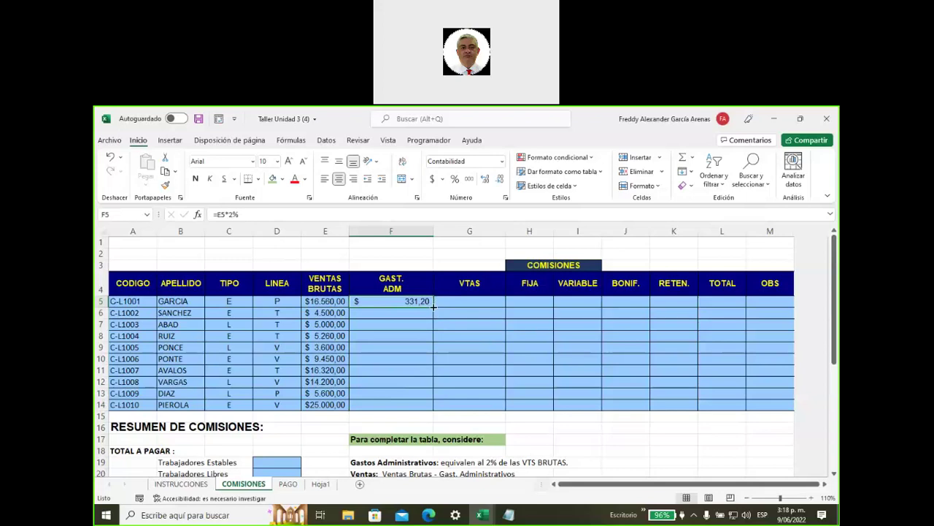
double_click(433, 306)
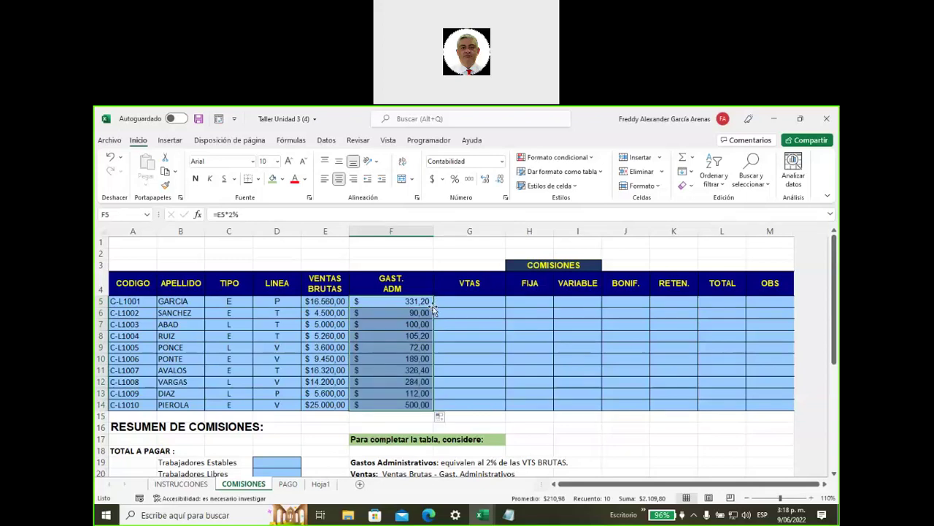
left_click(441, 419)
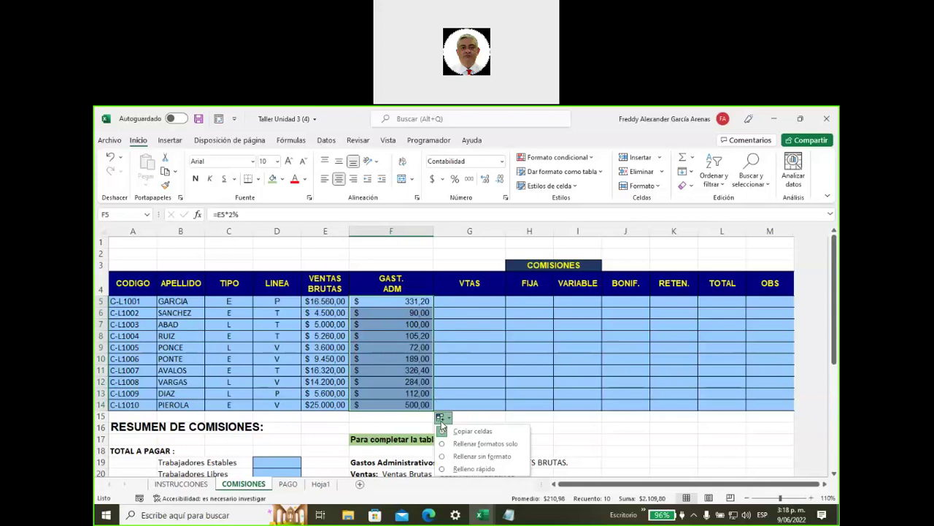
left_click(456, 332)
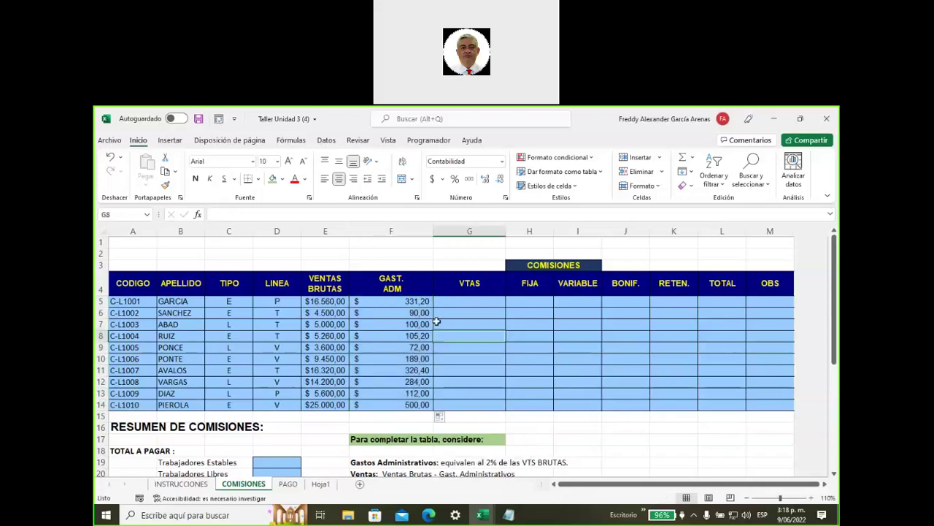
left_click(395, 301)
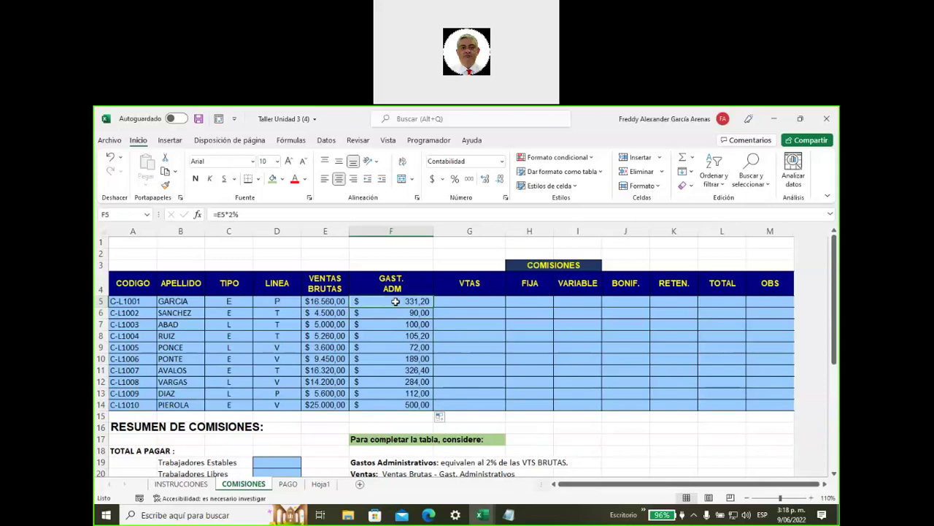
left_click(393, 313)
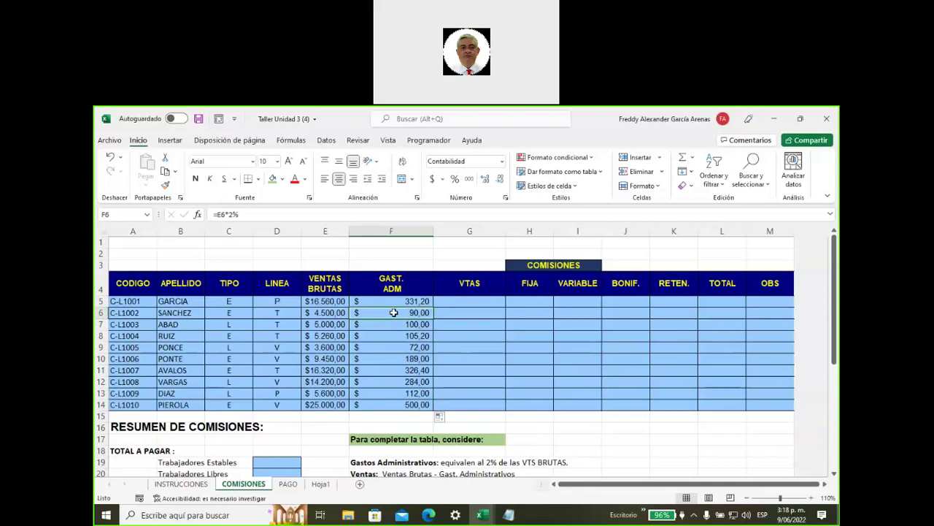
left_click(394, 300)
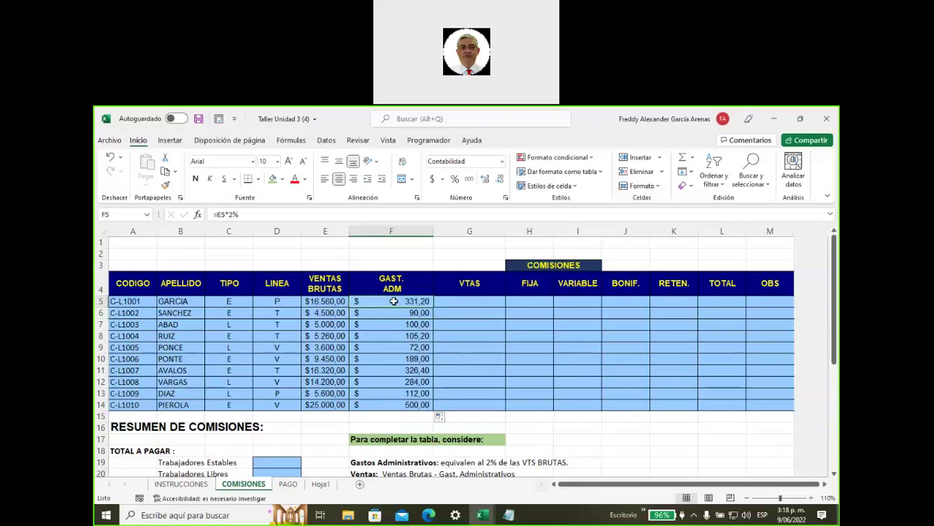
left_click(392, 312)
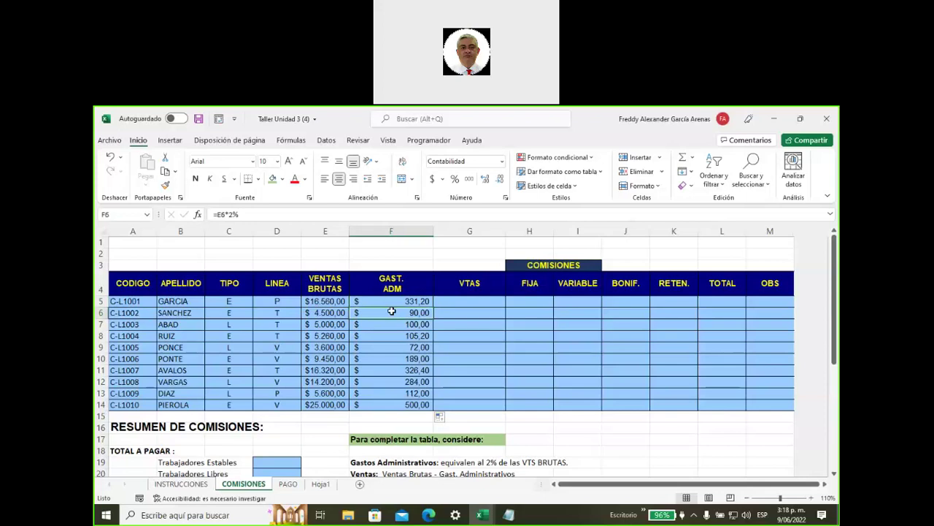
left_click(394, 325)
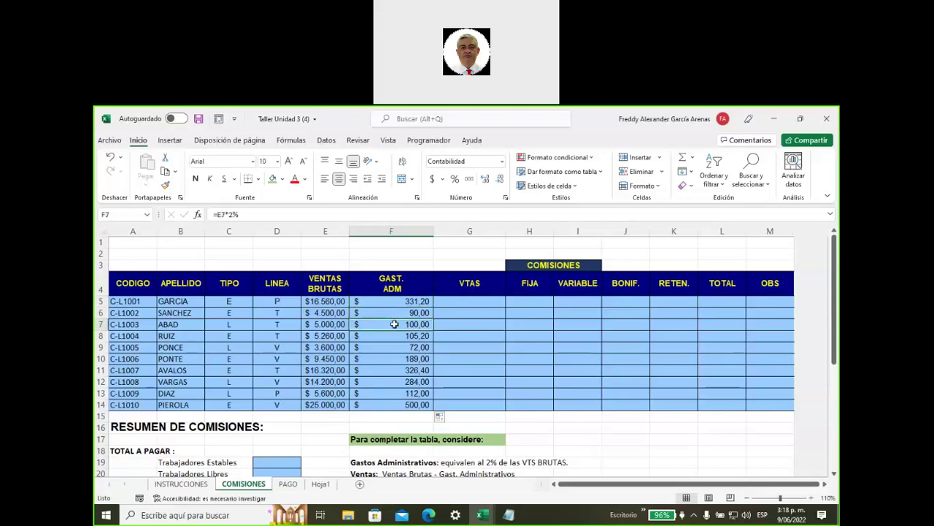
left_click(393, 336)
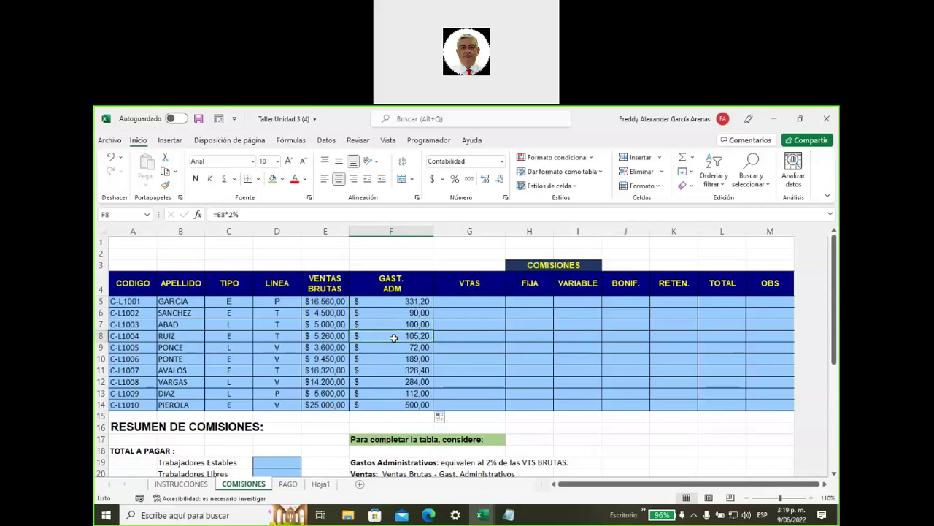
left_click(391, 347)
left_click(391, 359)
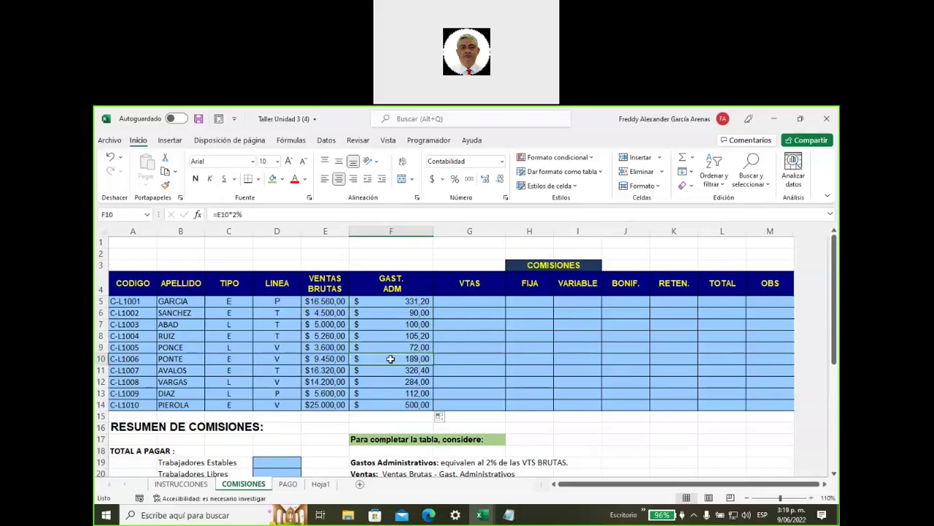
left_click_drag(310, 361, 403, 356)
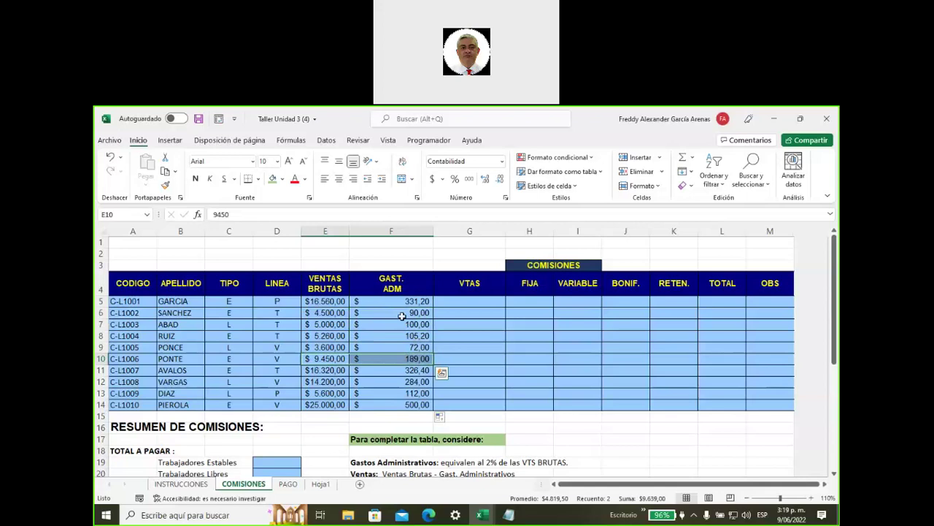
left_click(415, 402)
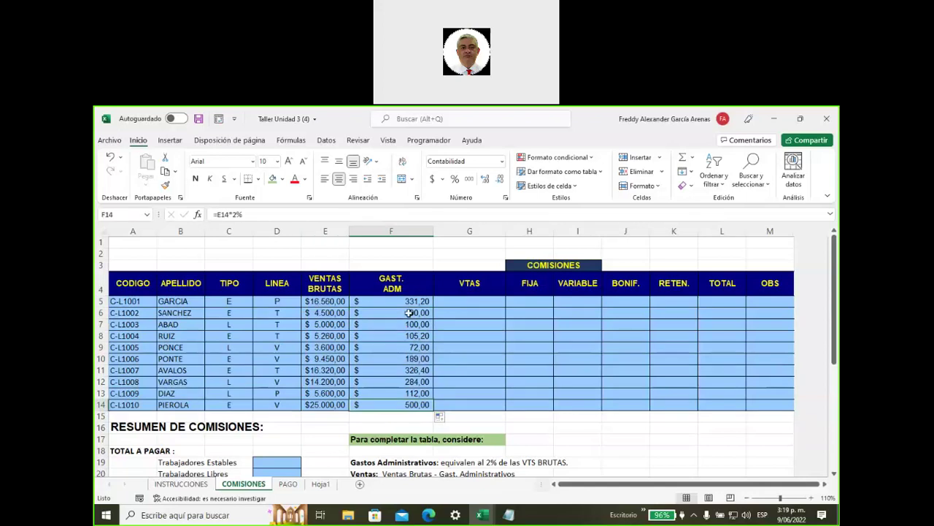
left_click(405, 302)
left_click_drag(403, 323, 407, 403)
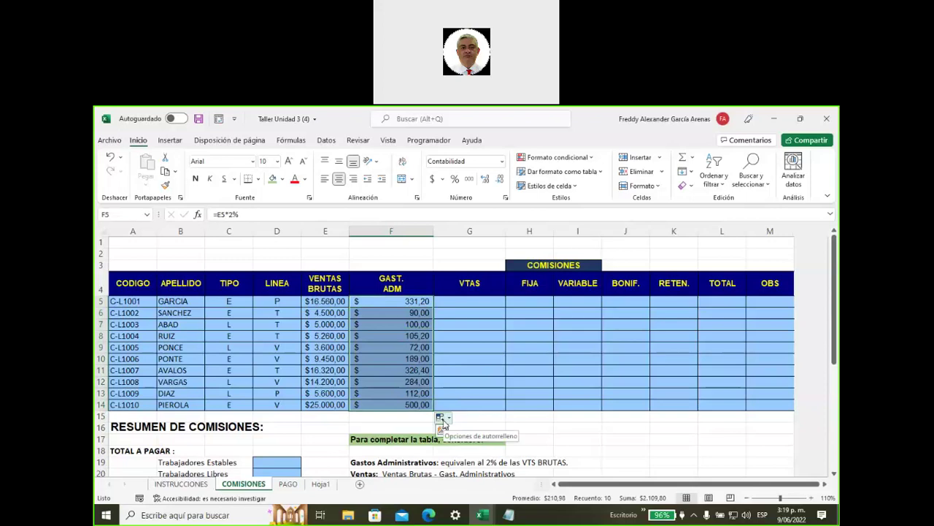
left_click(416, 302)
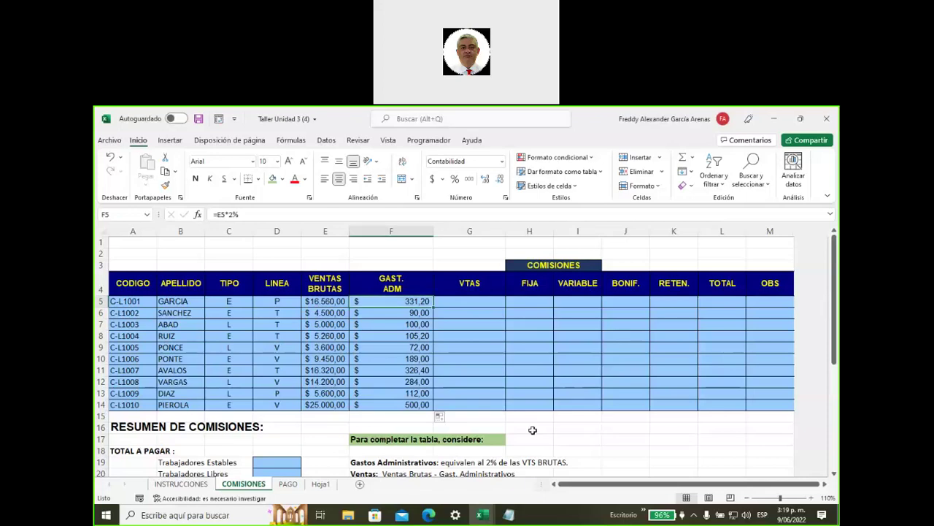
Step: Fill the Gastos Administrativos rule in F19:I19 green
scroll(532, 429, "down", 1)
scroll(532, 429, "down", 1)
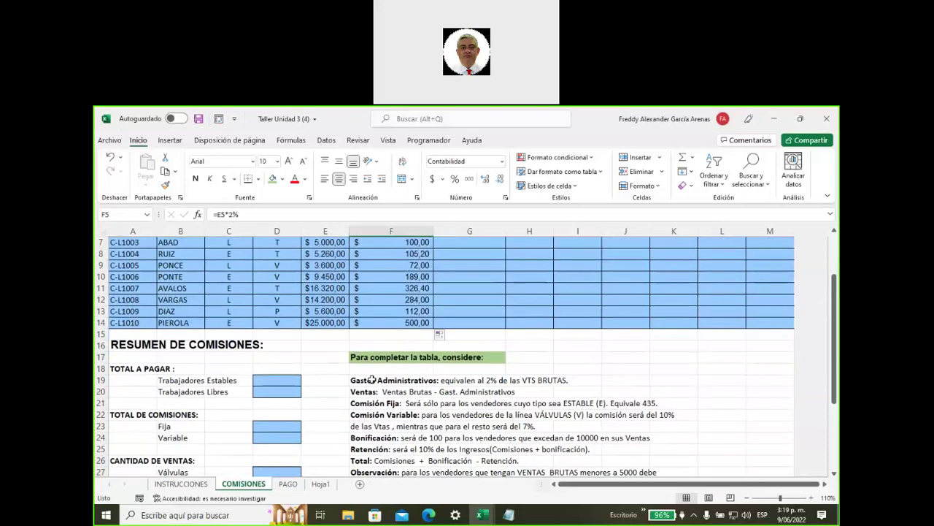
left_click_drag(365, 380, 588, 380)
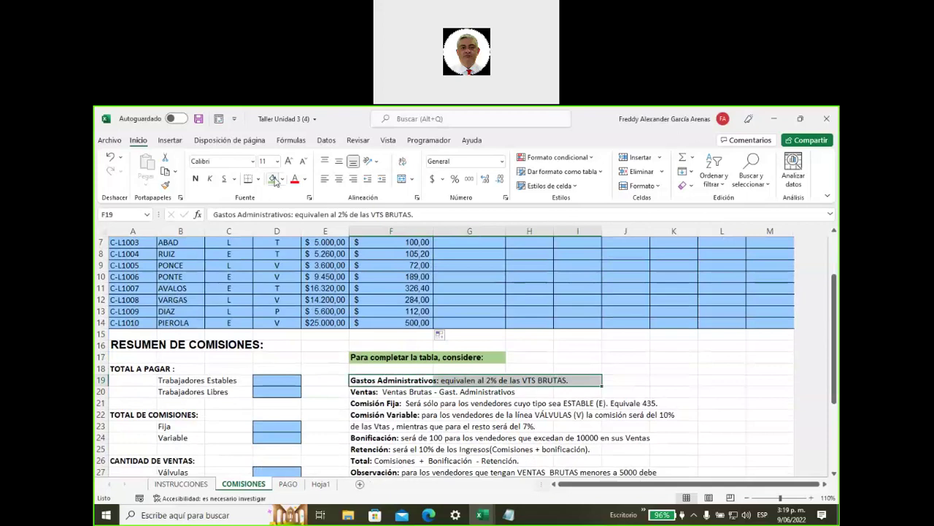
left_click(273, 179)
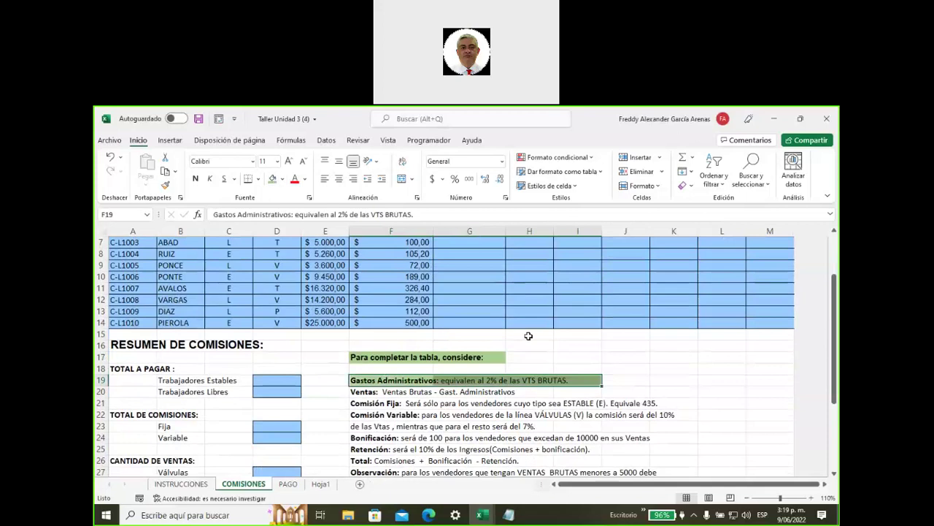
left_click(368, 392)
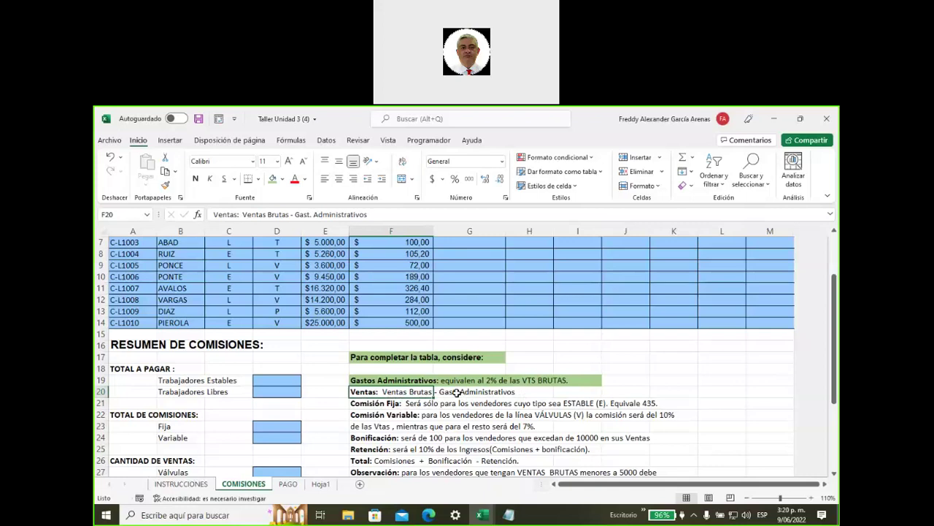
left_click(455, 395)
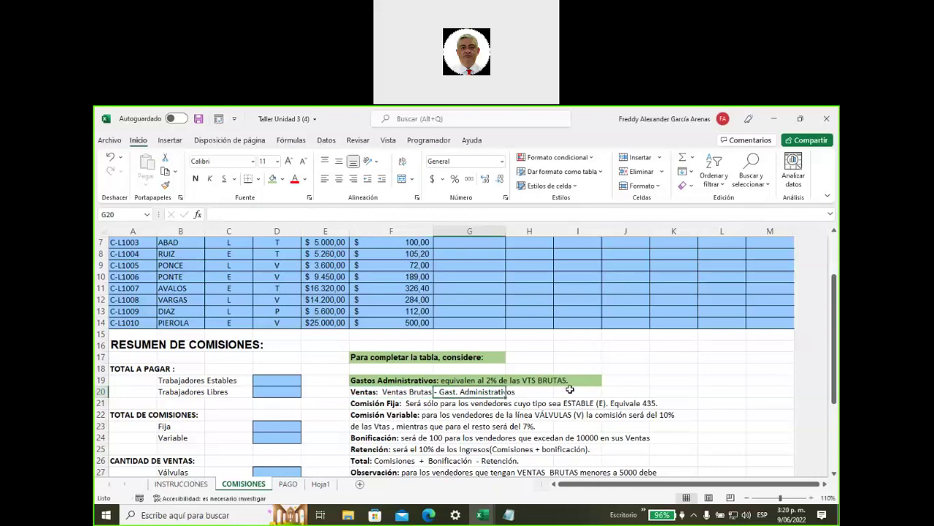
Step: Highlight the VTAS, VENTAS BRUTAS and GAST. ADM columns to relate them
scroll(555, 376, "up", 1)
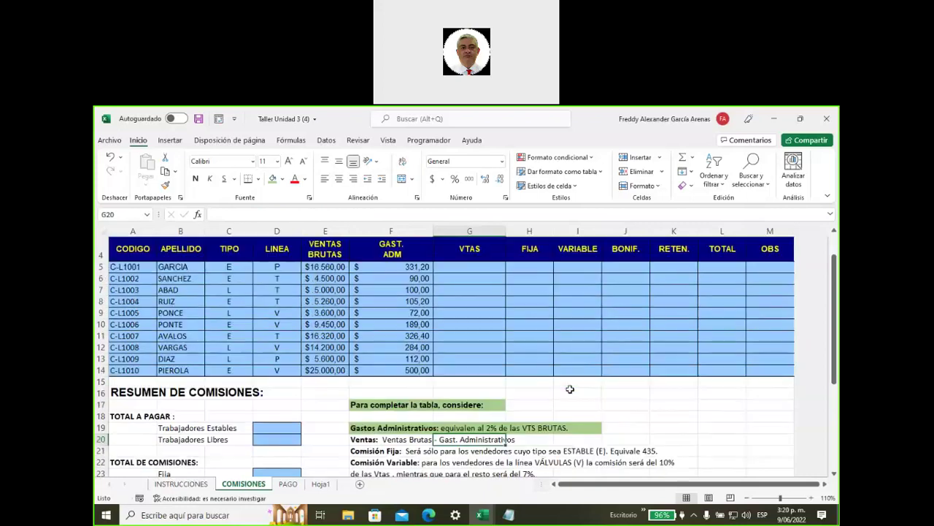
left_click(467, 266)
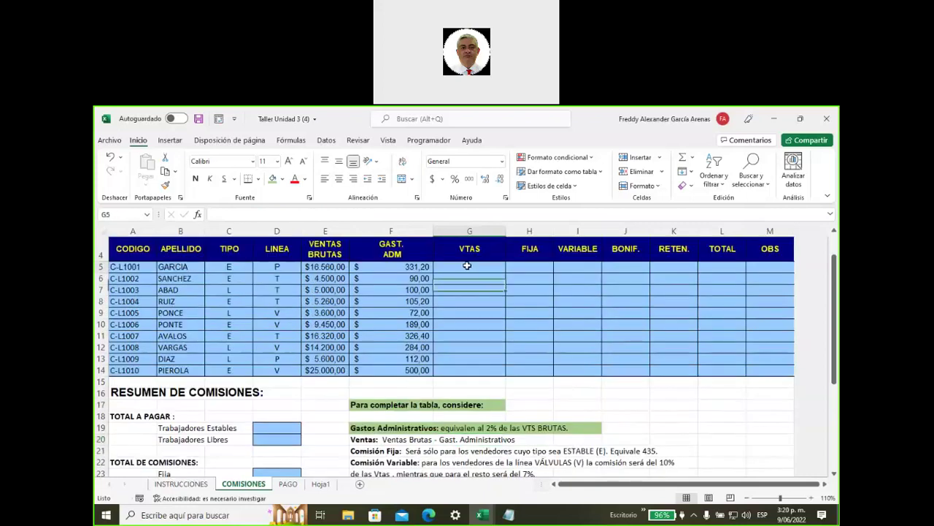
left_click(464, 227)
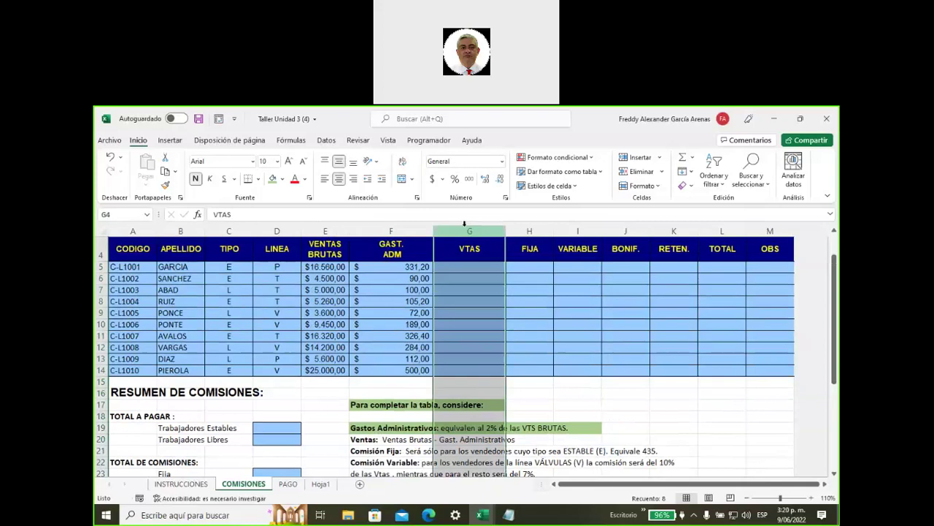
left_click(461, 266)
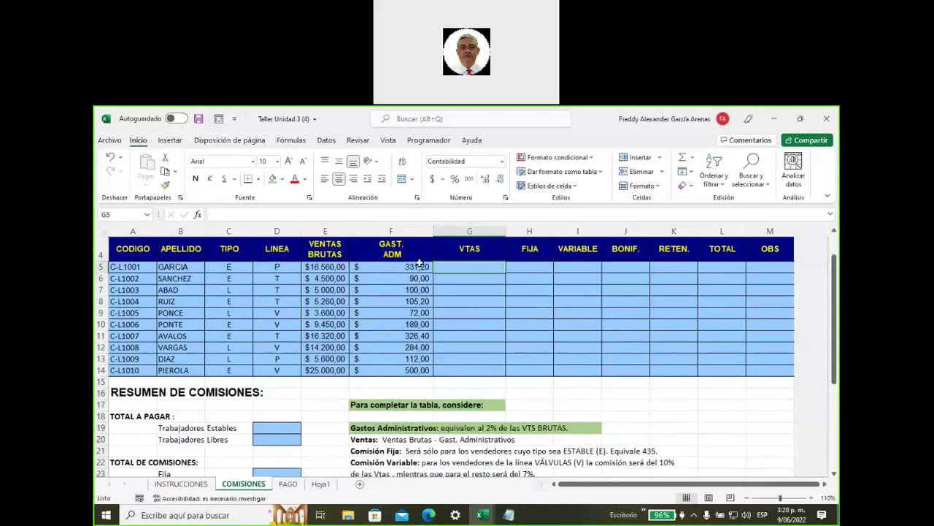
left_click(324, 230)
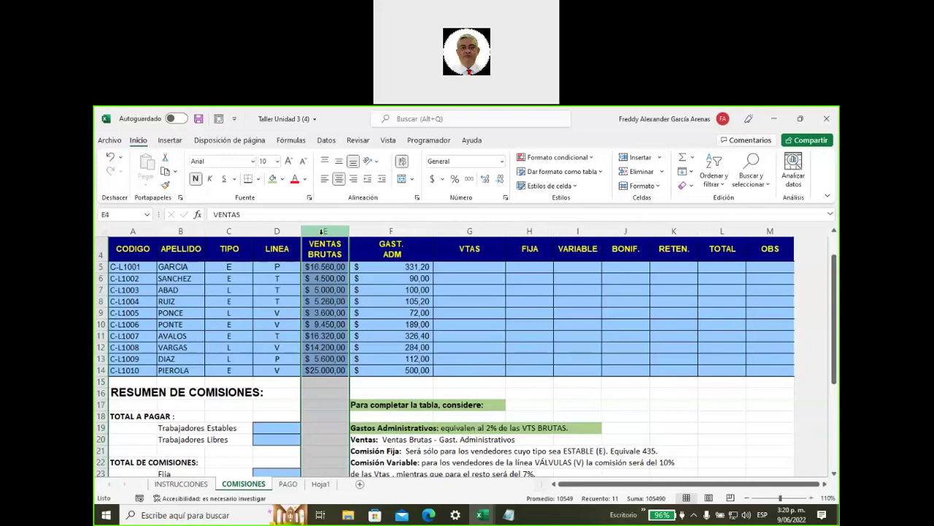
left_click_drag(322, 231, 398, 225)
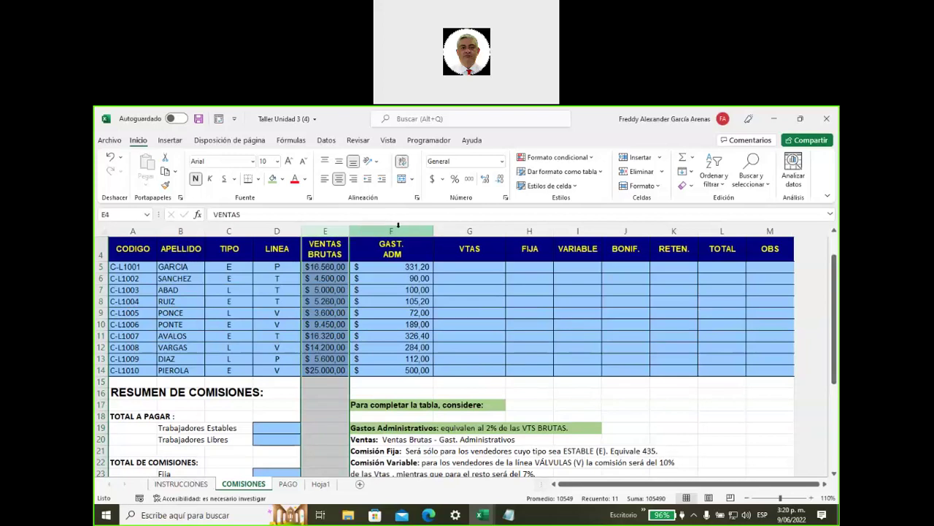
Step: Enter =E5-F5 in G5 so GARCIA's VTAS shows $16.228,80
left_click(398, 225)
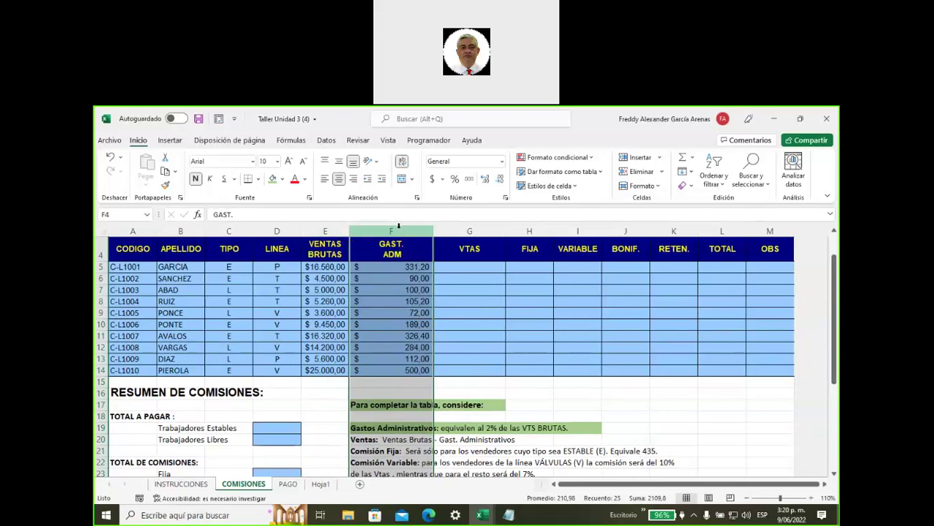
left_click(464, 271)
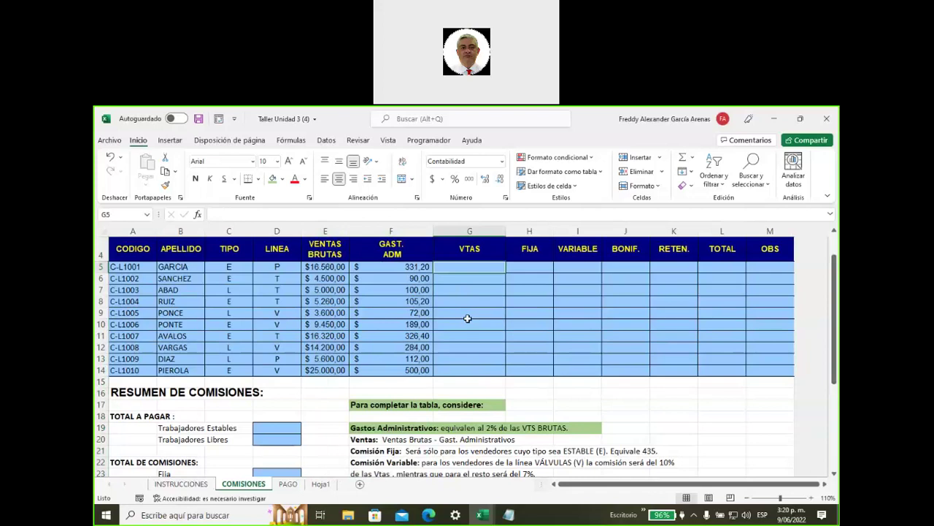
type("=")
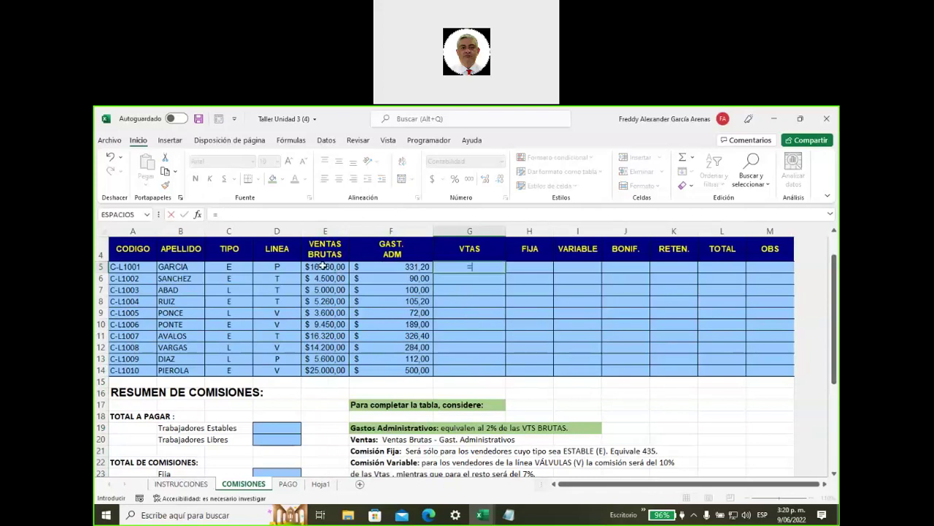
left_click(323, 266)
type("-")
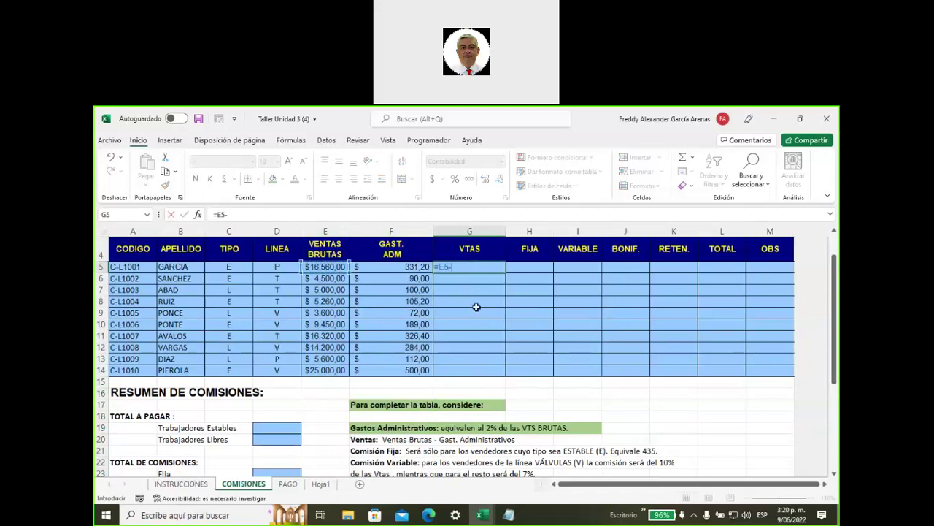
left_click(396, 267)
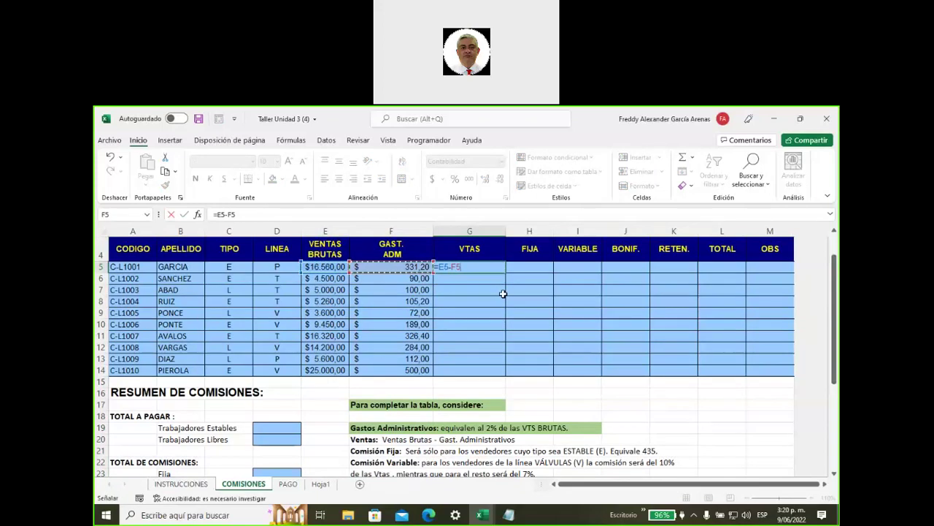
key("Return")
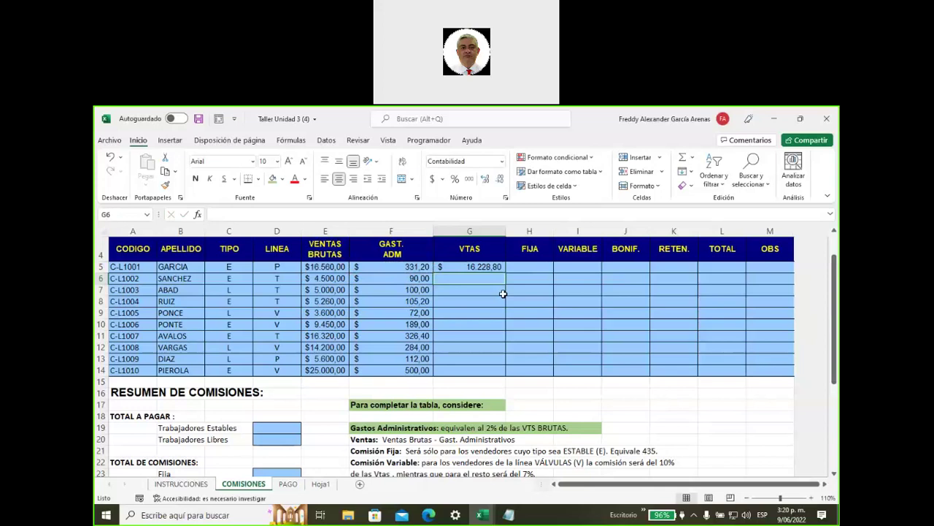
Step: Copy the G5 VTAS formula down to G14, ending at $24.500,00 for PIEROLA
scroll(503, 293, "up", 1)
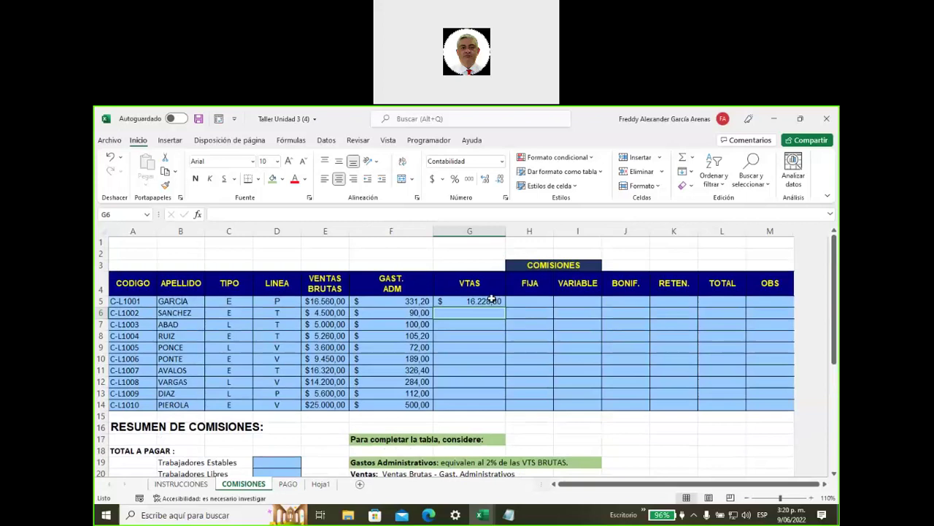
left_click(483, 300)
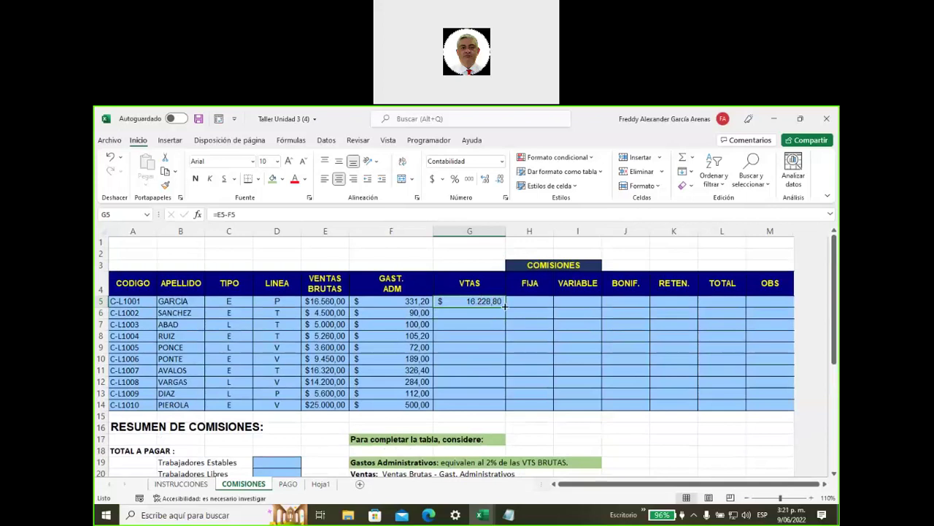
double_click(504, 306)
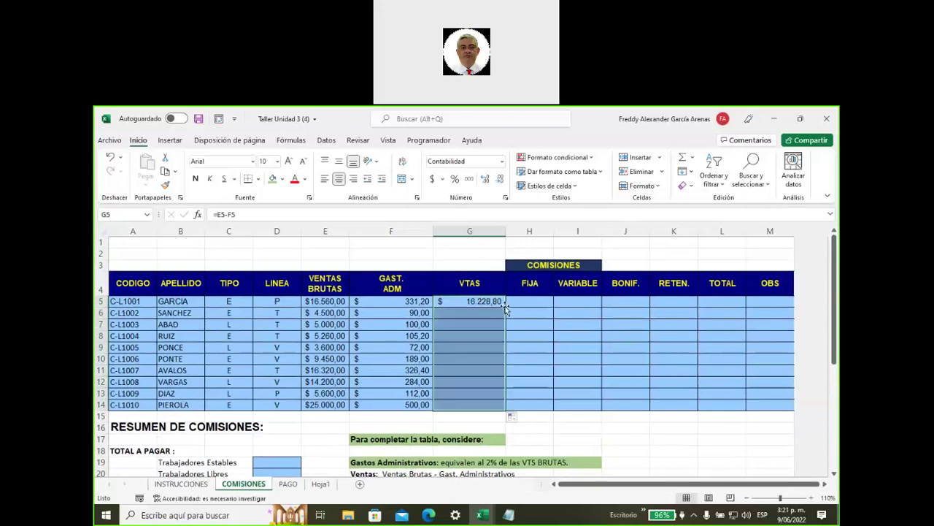
left_click_drag(469, 312, 481, 405)
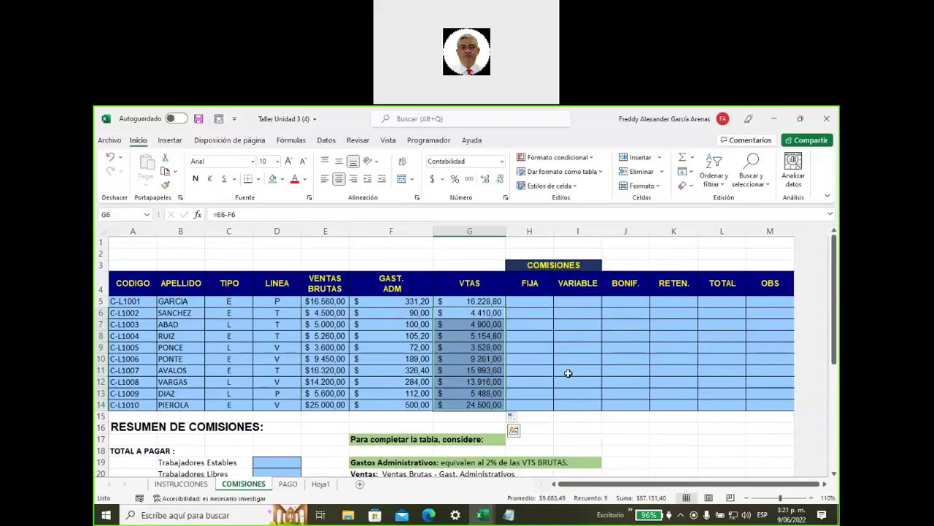
left_click(564, 373)
Step: Give the Ventas note in row 20 a green fill
scroll(565, 373, "down", 2)
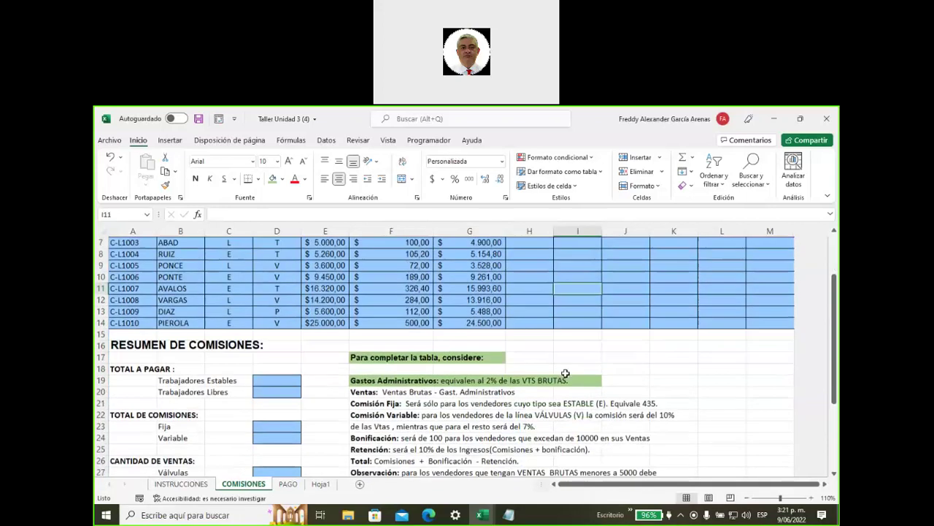
left_click(357, 392)
left_click_drag(434, 392, 515, 392)
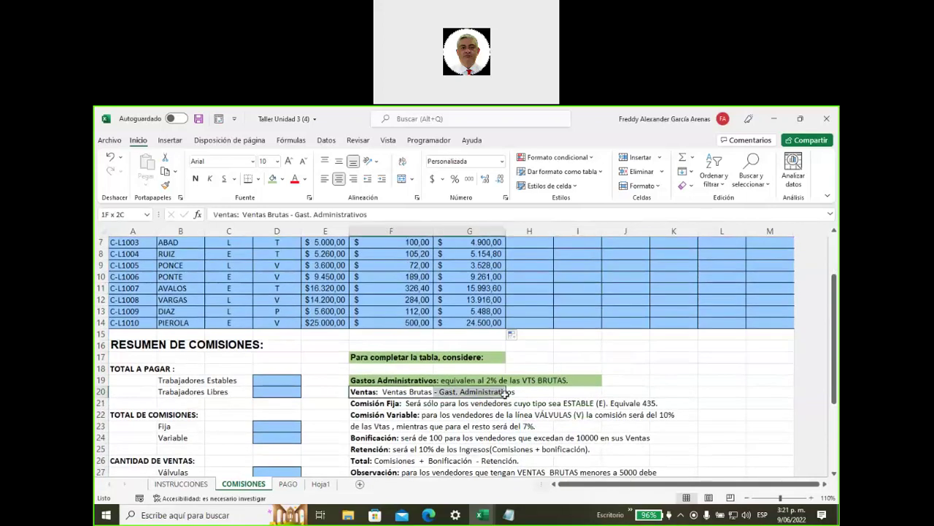
left_click(274, 179)
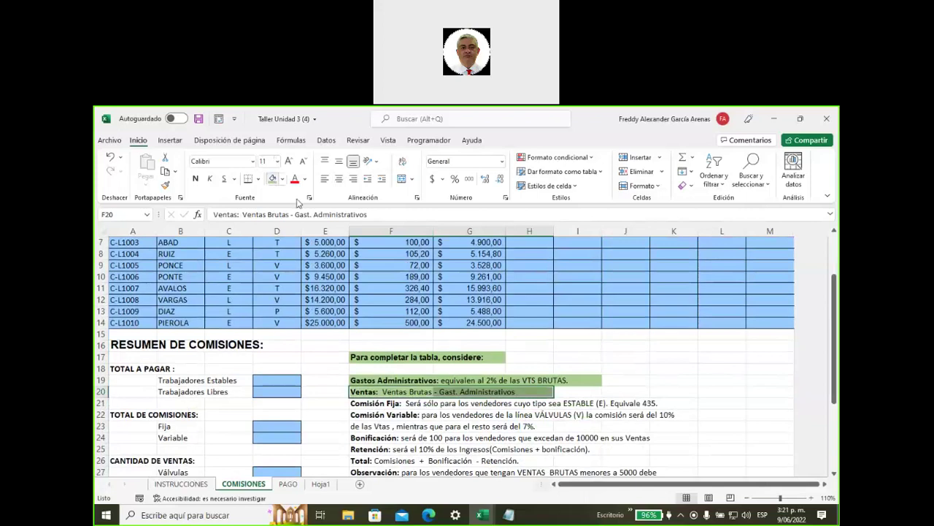
left_click(644, 367)
Step: Review the Comisión Fija rule, the TIPO column's E and L sellers, and the worker-type rows
left_click_drag(376, 403, 676, 403)
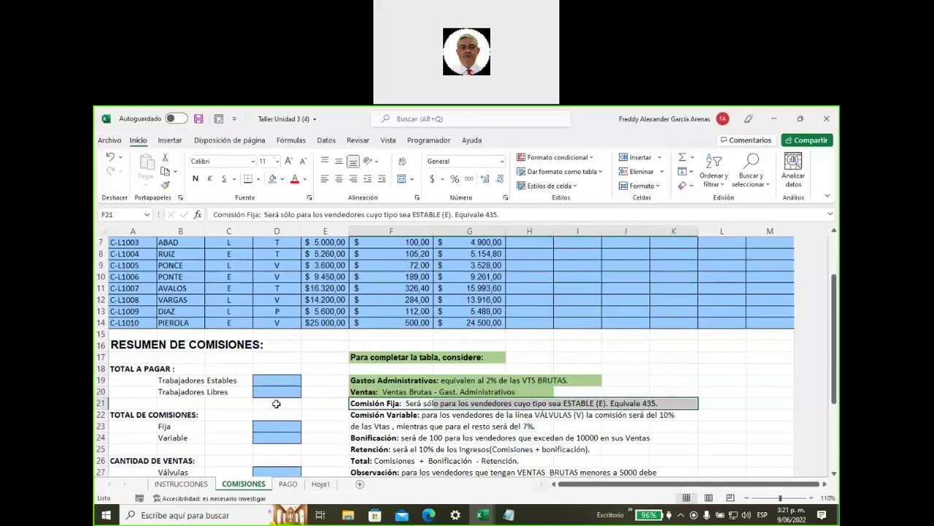
scroll(276, 403, "up", 2)
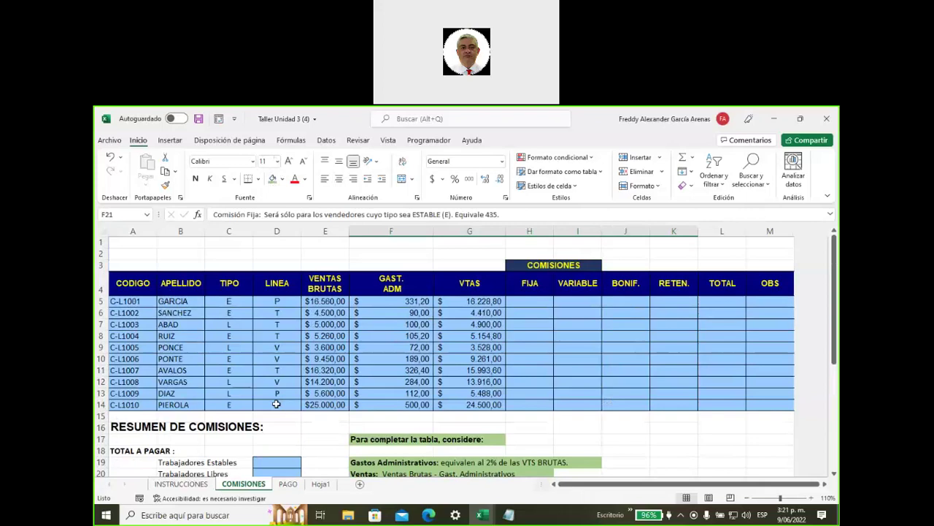
left_click(228, 231)
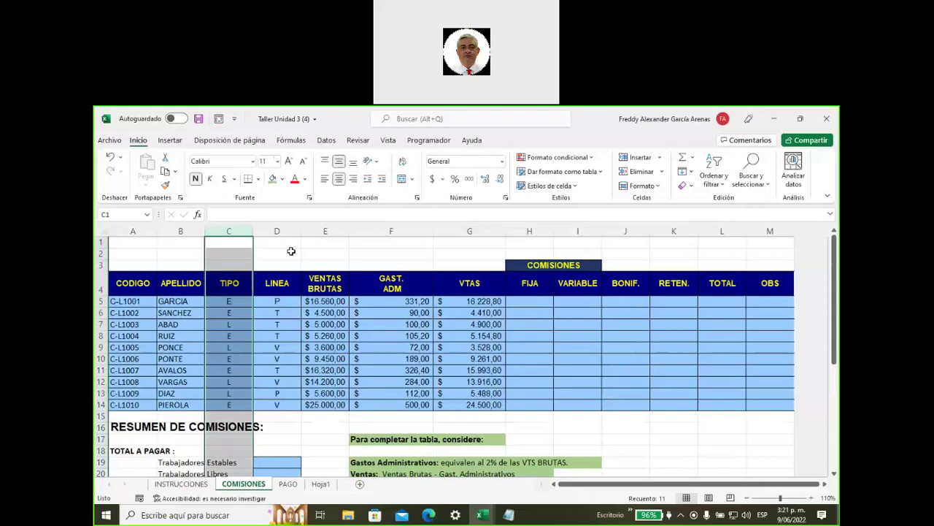
left_click(233, 302)
left_click(234, 324)
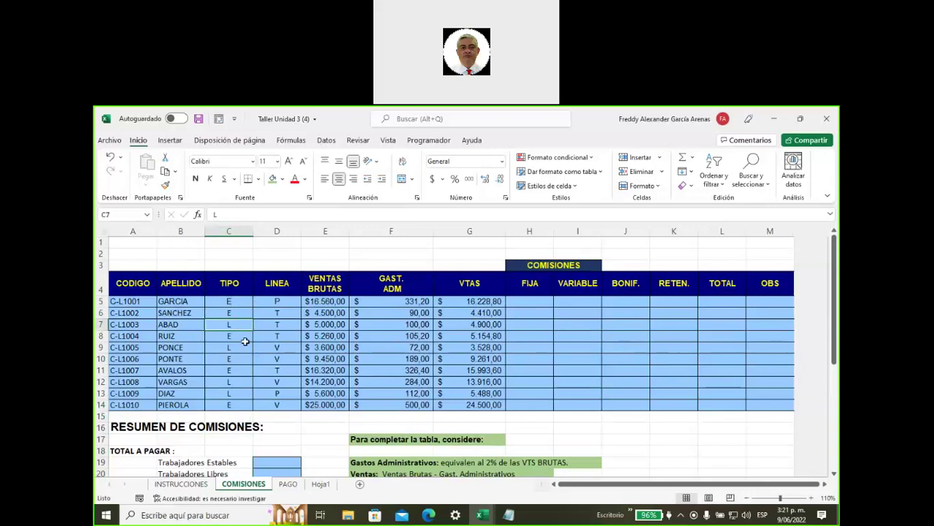
scroll(282, 399, "down", 2)
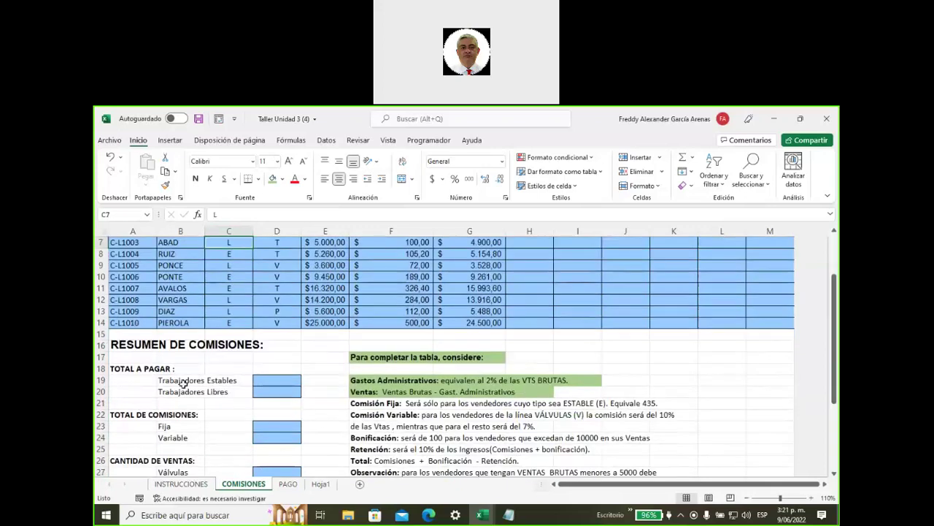
left_click(182, 380)
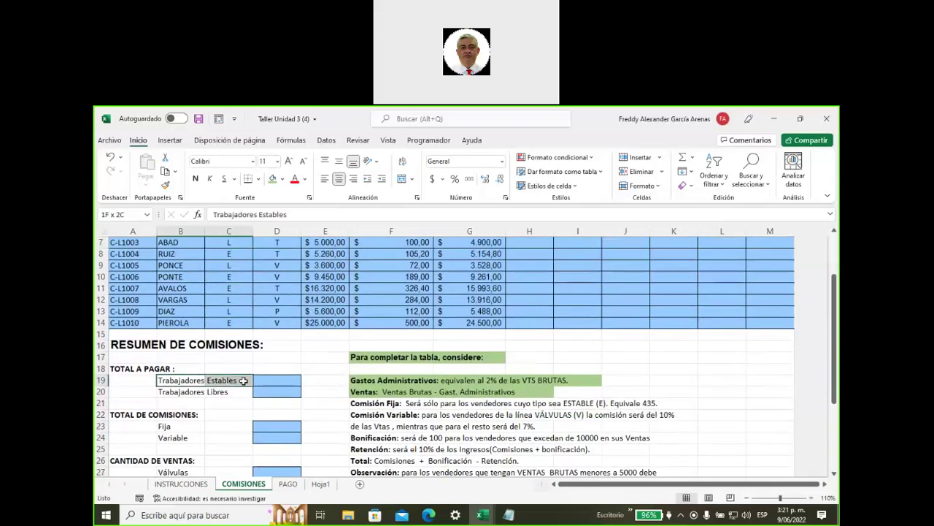
left_click_drag(233, 378, 292, 382)
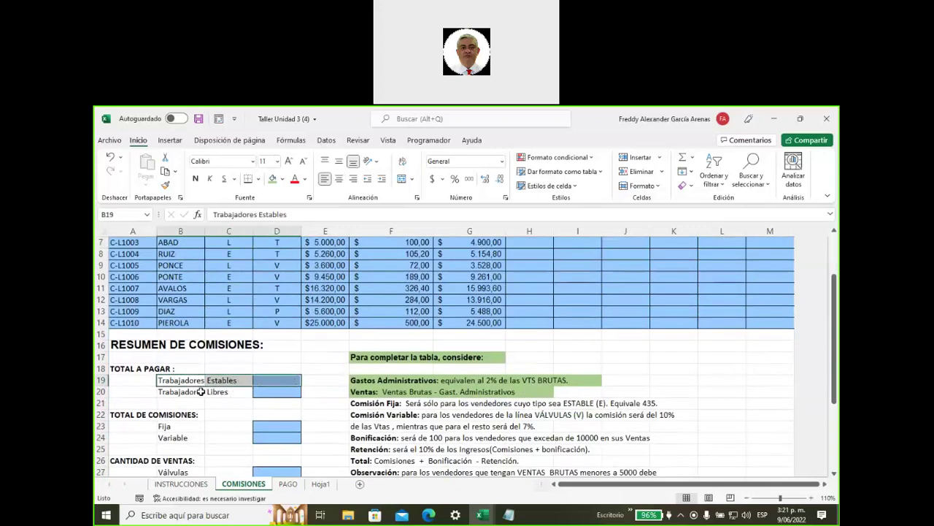
left_click_drag(193, 392, 286, 392)
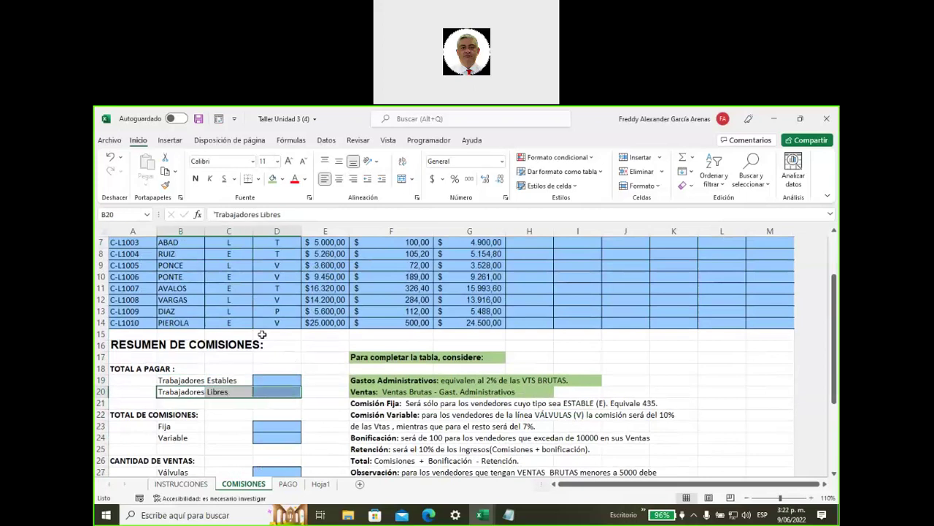
left_click_drag(234, 300, 232, 308)
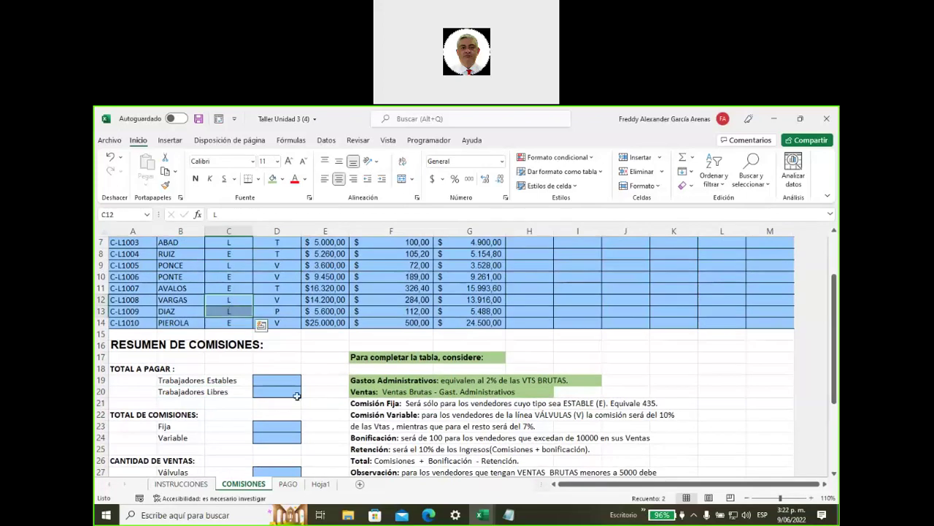
Step: Reselect the TIPO entries and the Comisión Fija rule in row 21
scroll(324, 378, "up", 2)
left_click_drag(229, 301, 232, 403)
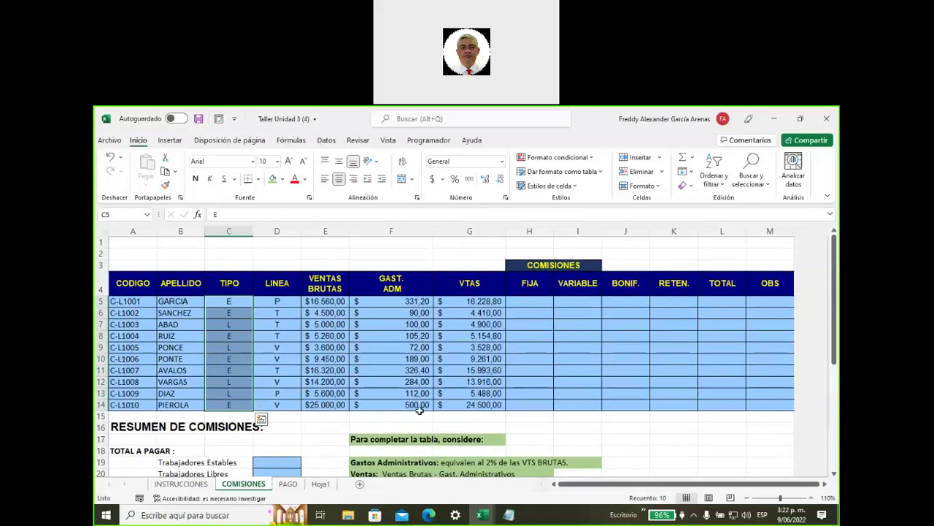
scroll(525, 424, "down", 1)
scroll(525, 424, "down", 1)
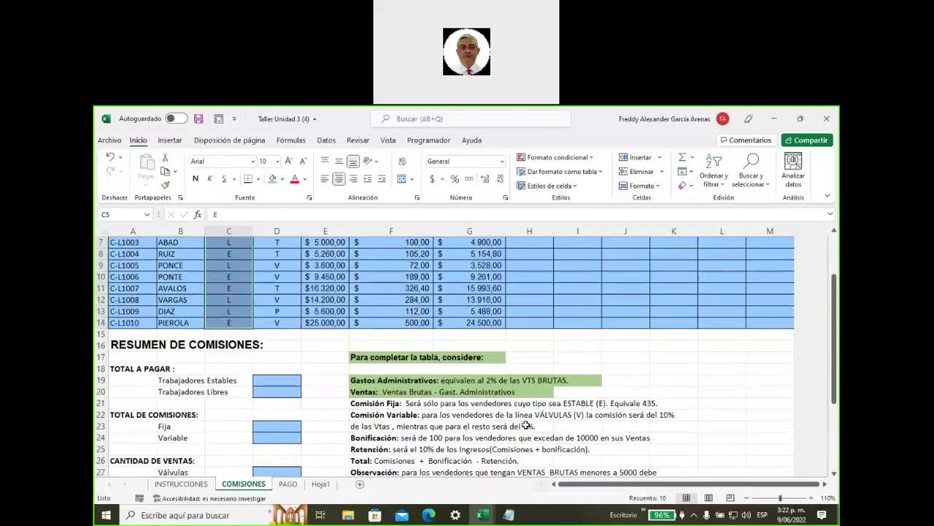
left_click_drag(417, 403, 643, 403)
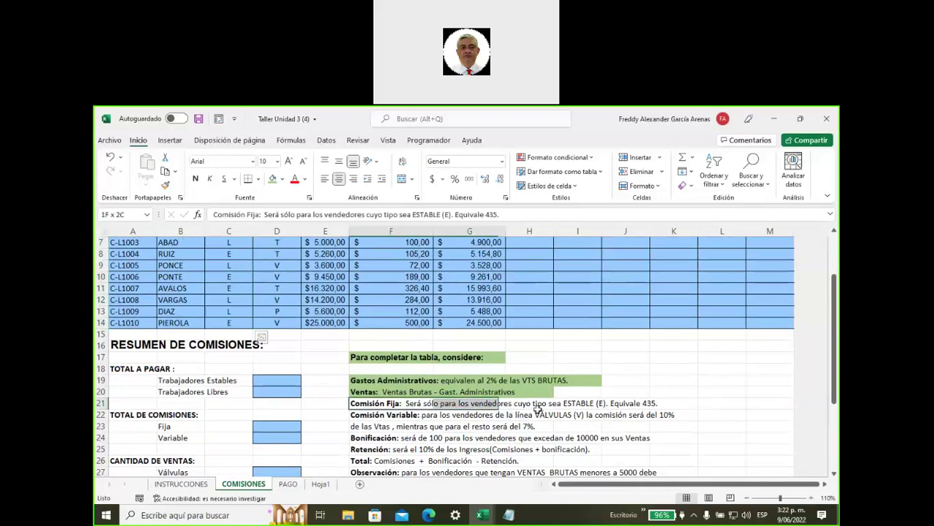
Step: Add a new blank sheet Hoja2 and zoom it to 200%
left_click(321, 484)
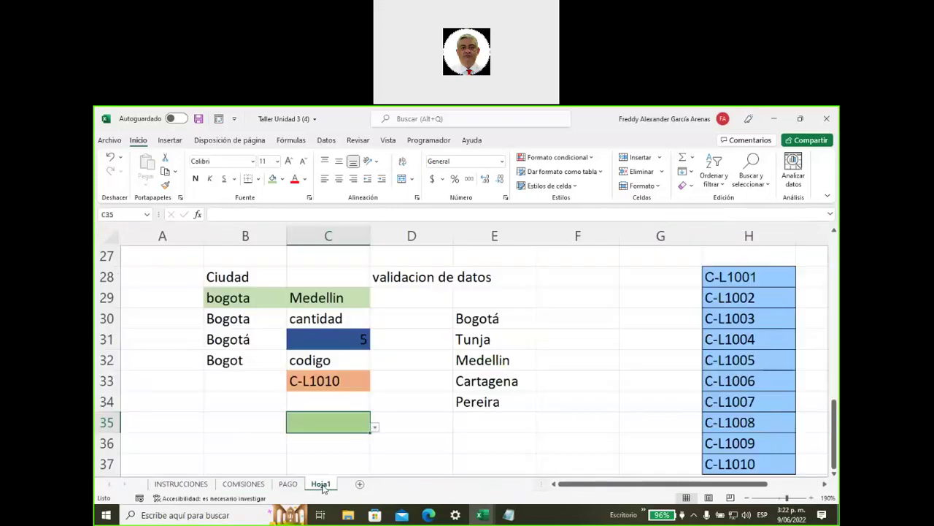
left_click(359, 484)
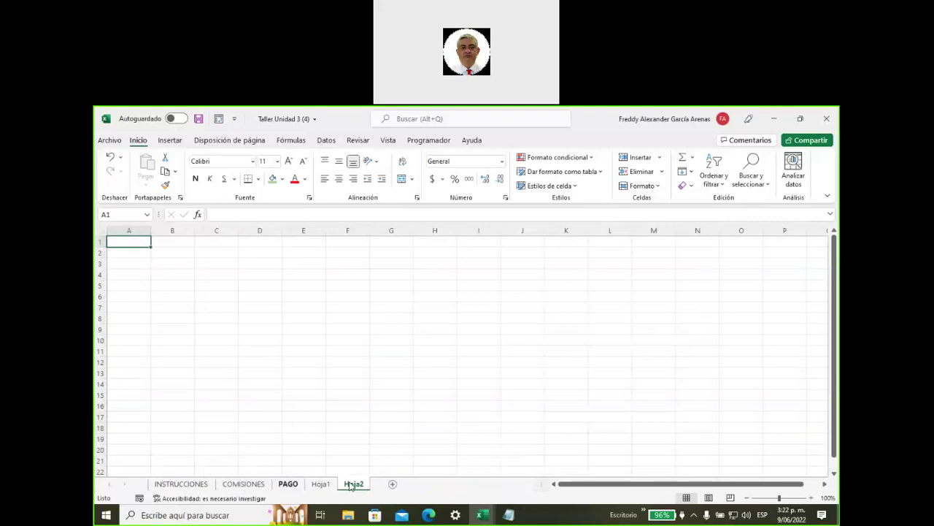
left_click(811, 498)
left_click(812, 497)
left_click(812, 497)
left_click(812, 497)
left_click(812, 497)
left_click(813, 497)
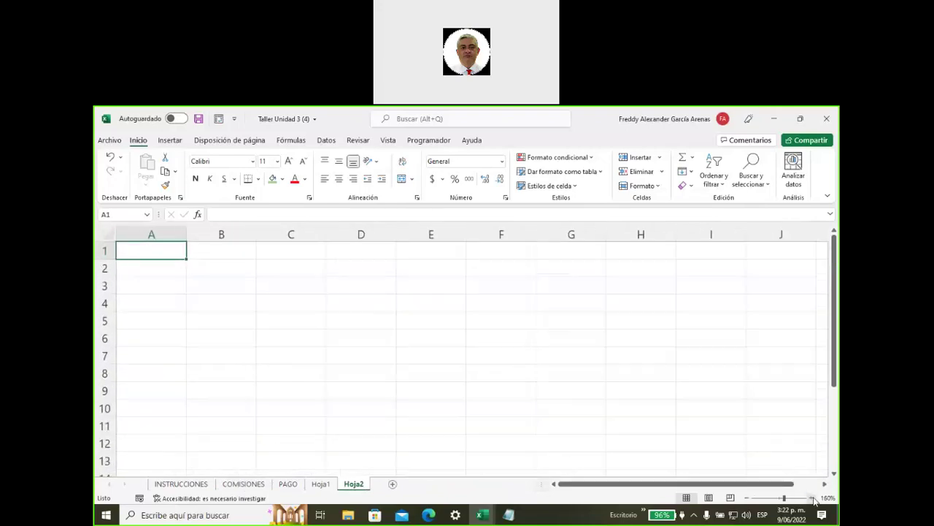
left_click(813, 497)
left_click(812, 497)
left_click(812, 497)
left_click(812, 497)
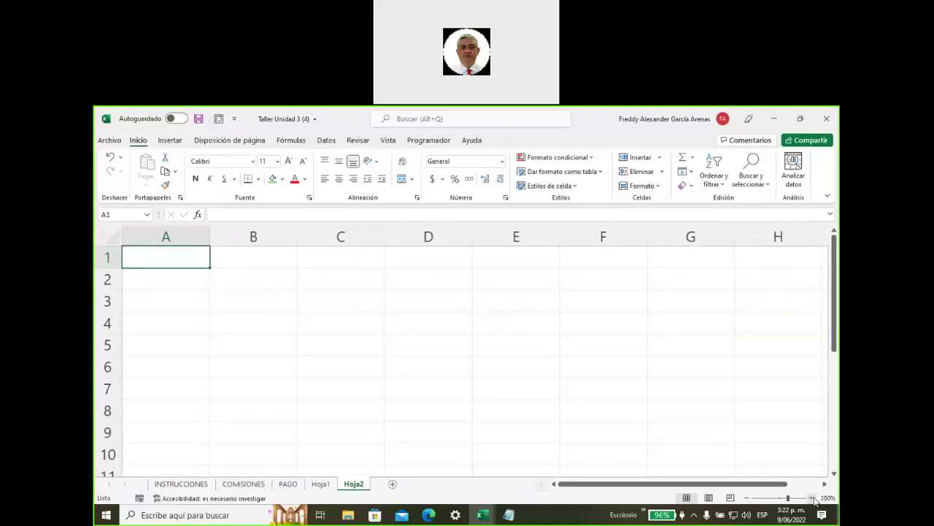
Step: Type the heading 'Condicionales' in B2
left_click(254, 276)
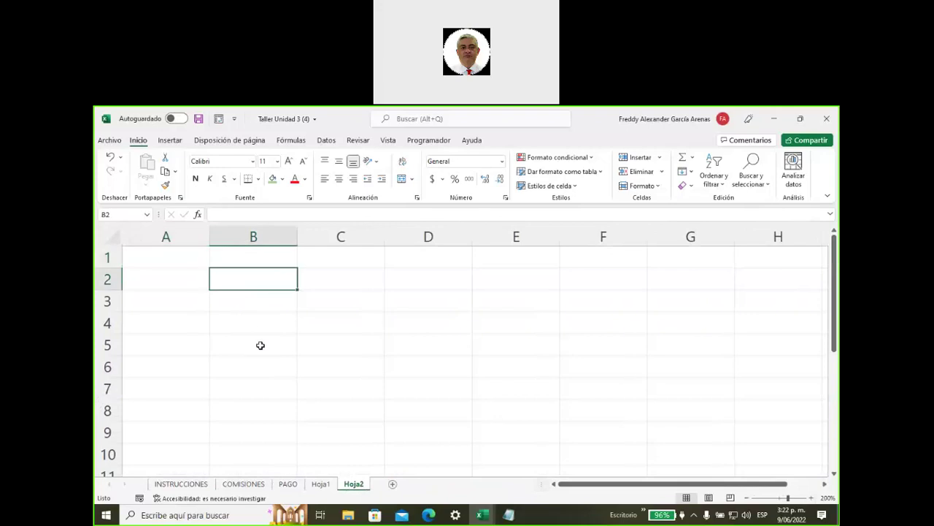
type("Condicionales")
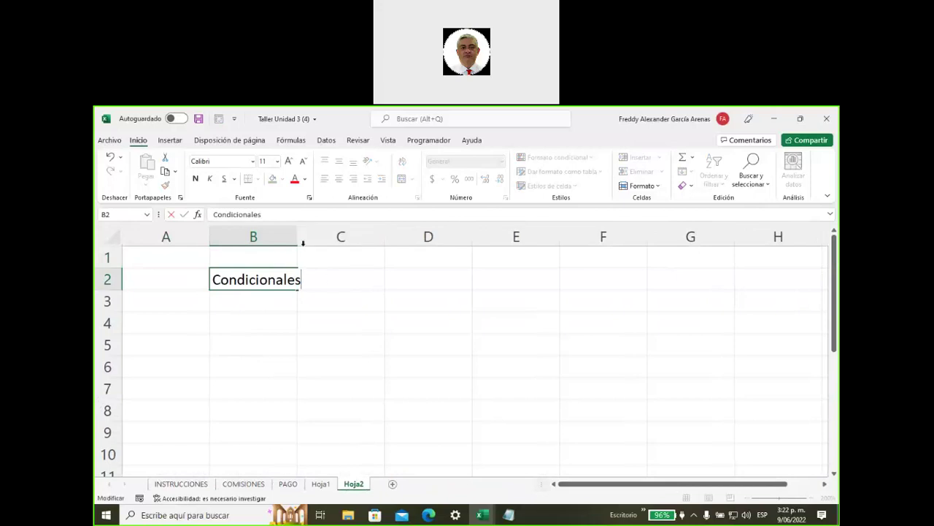
left_click(300, 237)
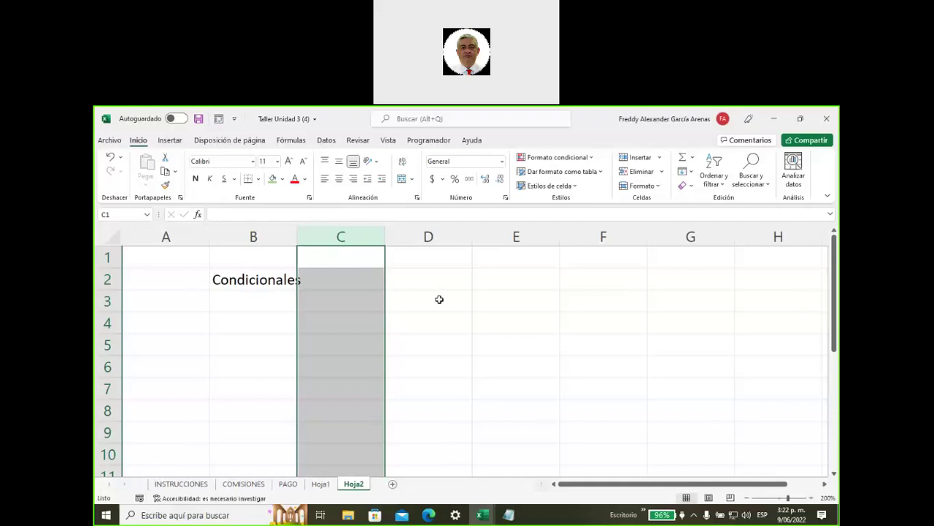
left_click(336, 280)
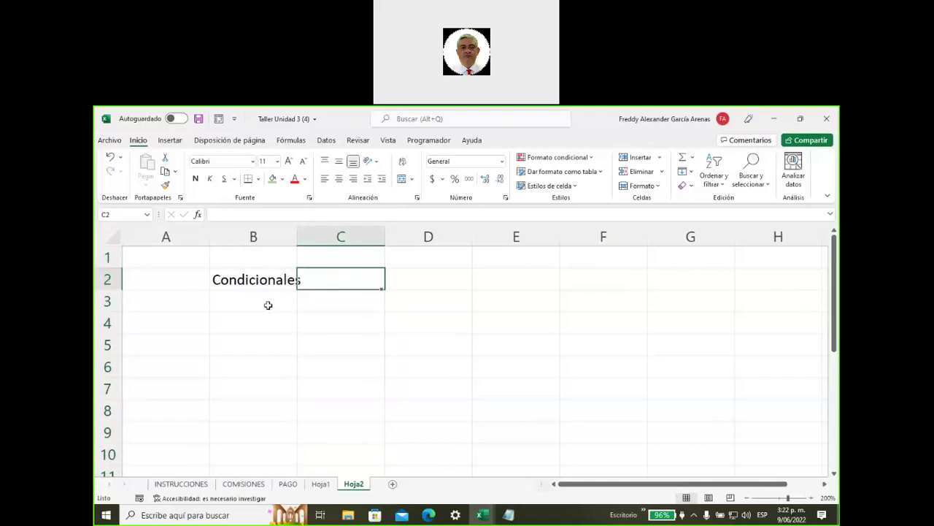
Step: Enter 'E estables' in B3 and 'L libres' in B4
left_click(304, 307)
left_click(253, 306)
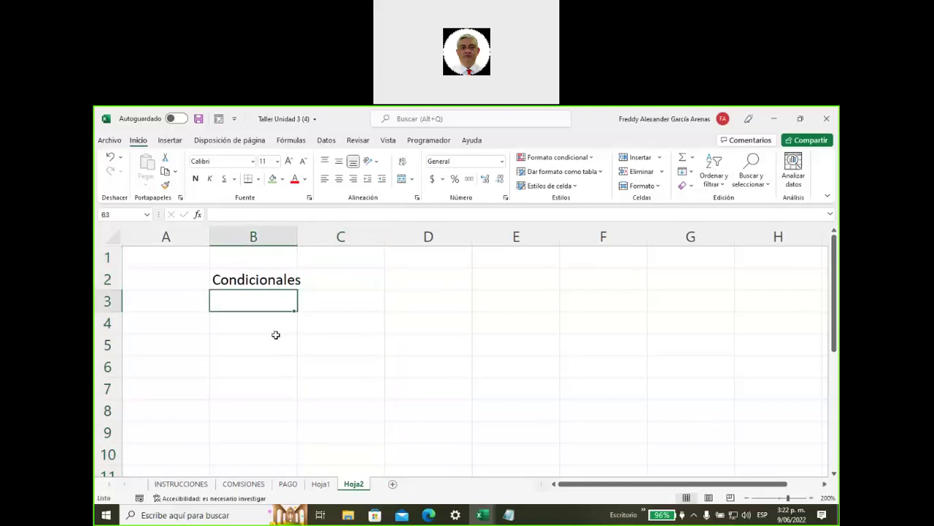
type("E  estables")
key("Return")
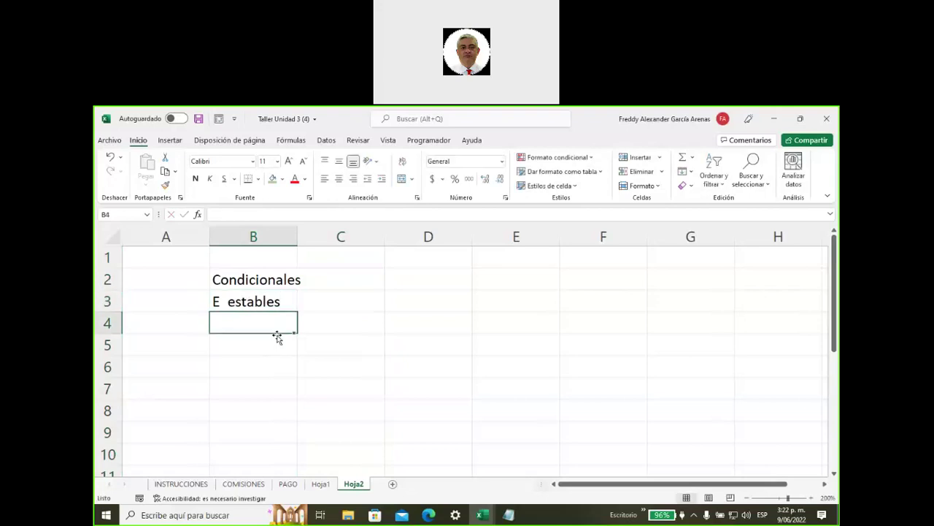
type("L  libres")
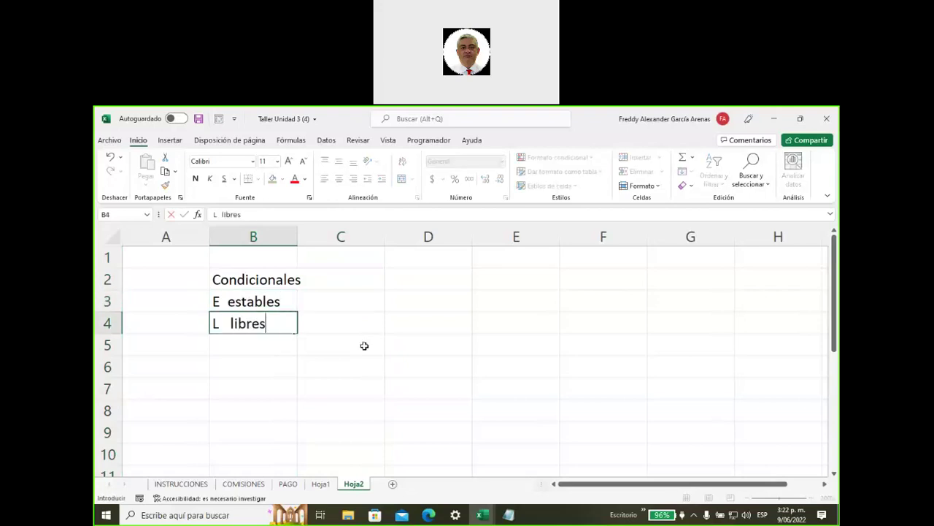
left_click(365, 345)
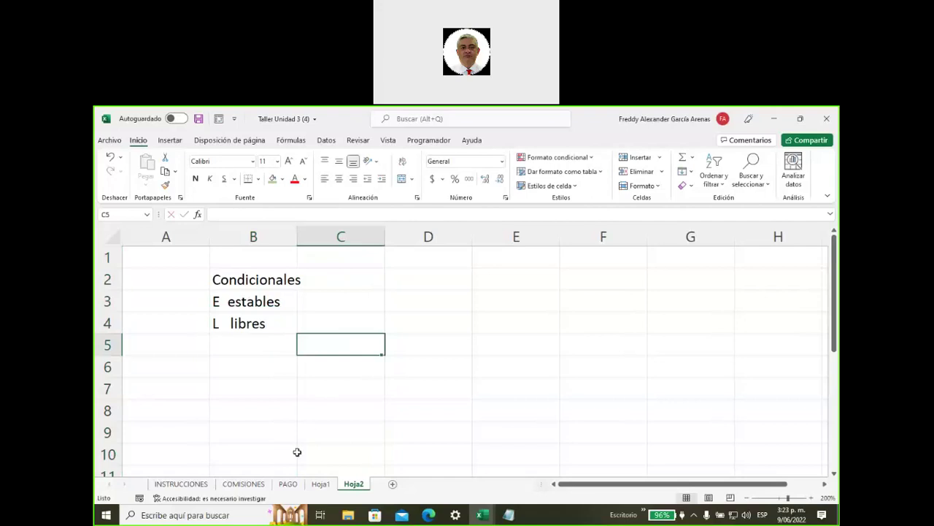
left_click(287, 483)
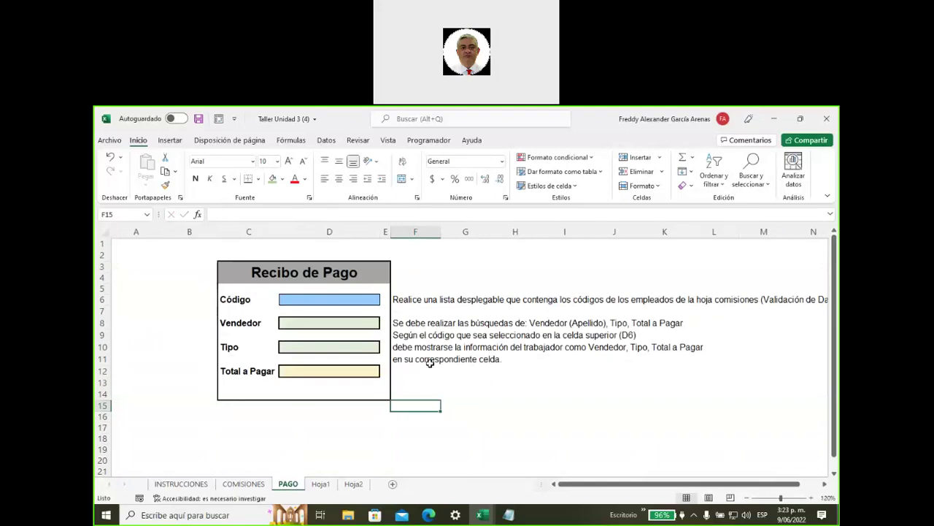
Step: Read the Comisión Fija rule in row 21 of COMISIONES, then return to Hoja2
left_click(243, 484)
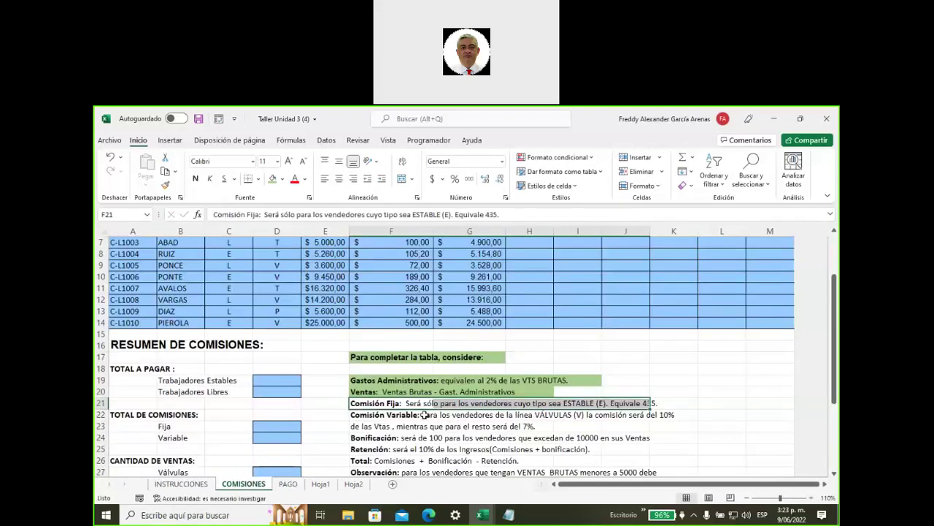
left_click_drag(426, 414, 558, 414)
left_click_drag(420, 405, 690, 403)
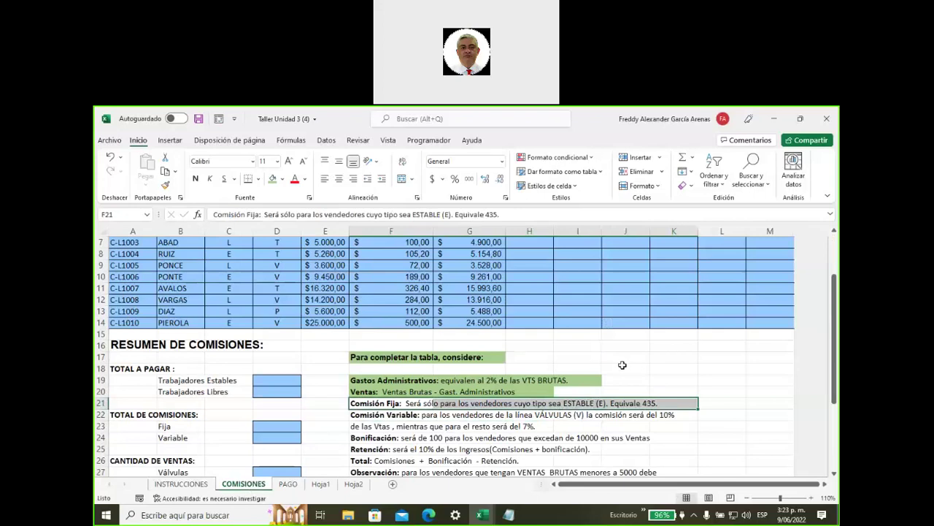
left_click(387, 402)
left_click(352, 484)
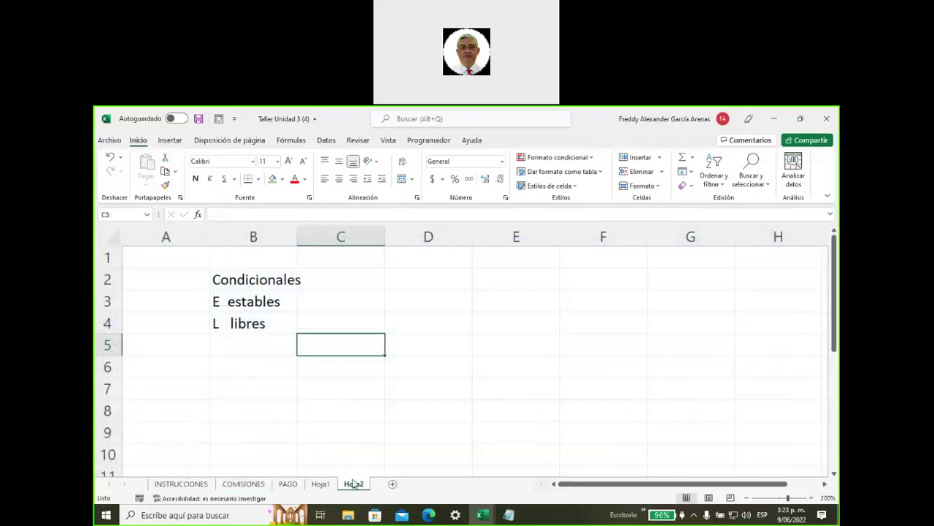
Step: Type 'Comision fija' in B6 and fill the E estables cell B3 green
left_click_drag(252, 379, 257, 385)
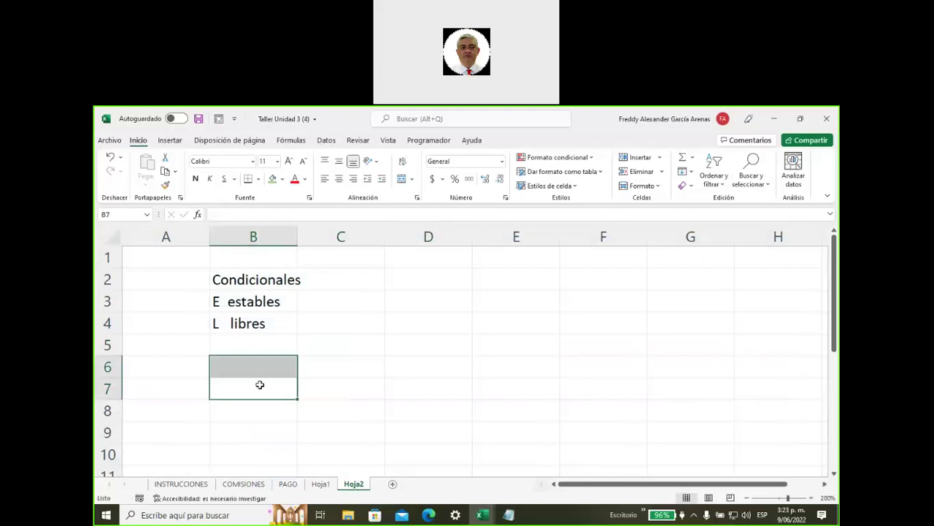
left_click(284, 364)
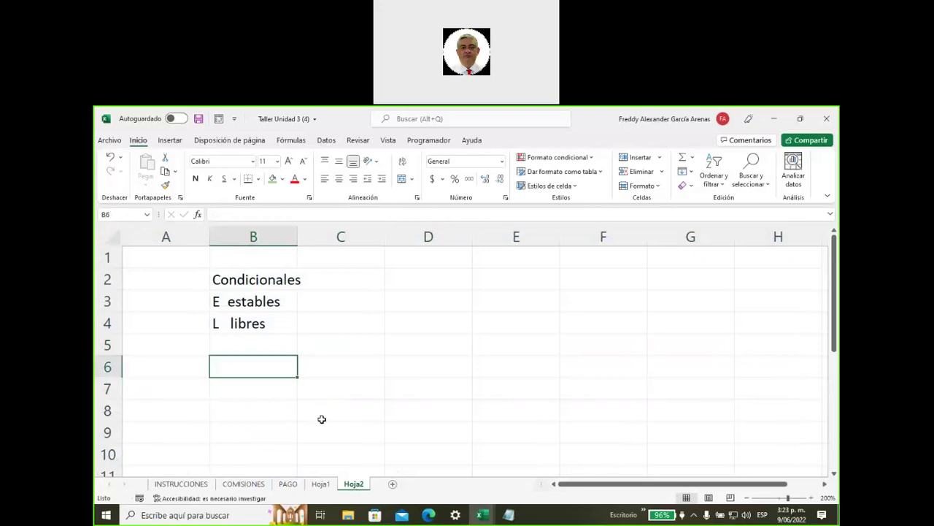
type("Comision fija")
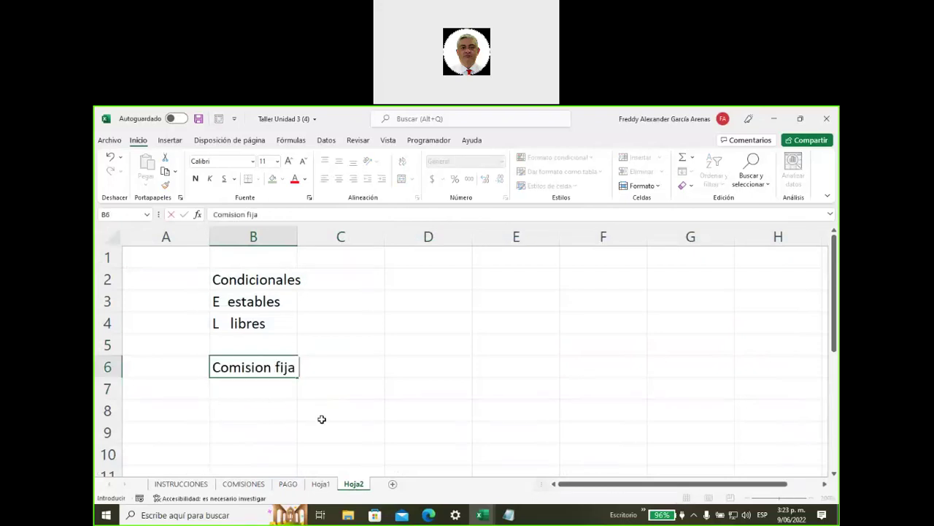
left_click(255, 306)
left_click(272, 179)
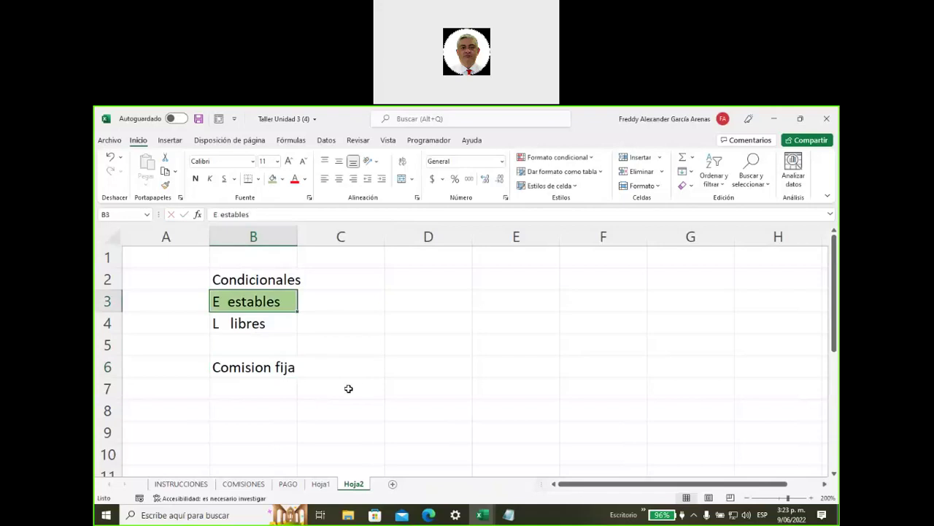
Step: Enter the fixed commission amount 435 in B7
left_click(272, 388)
type("435")
key("Return")
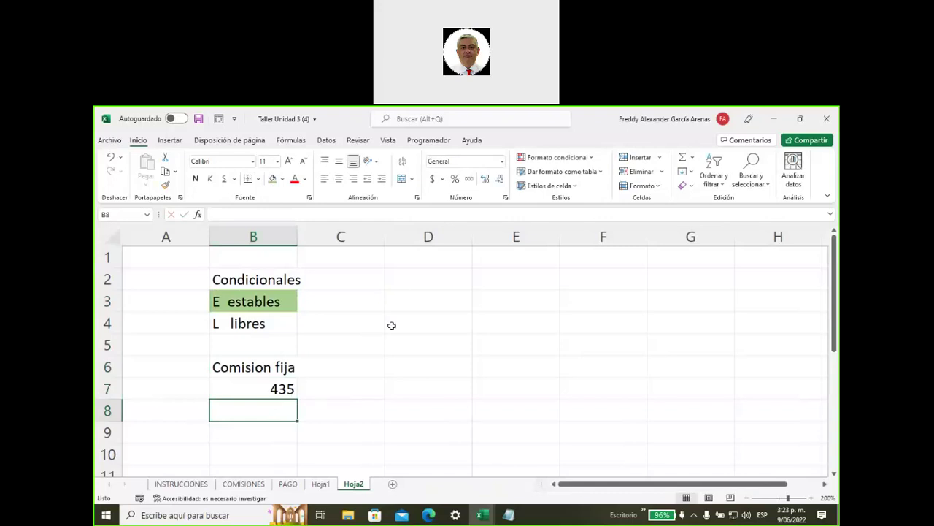
left_click(398, 284)
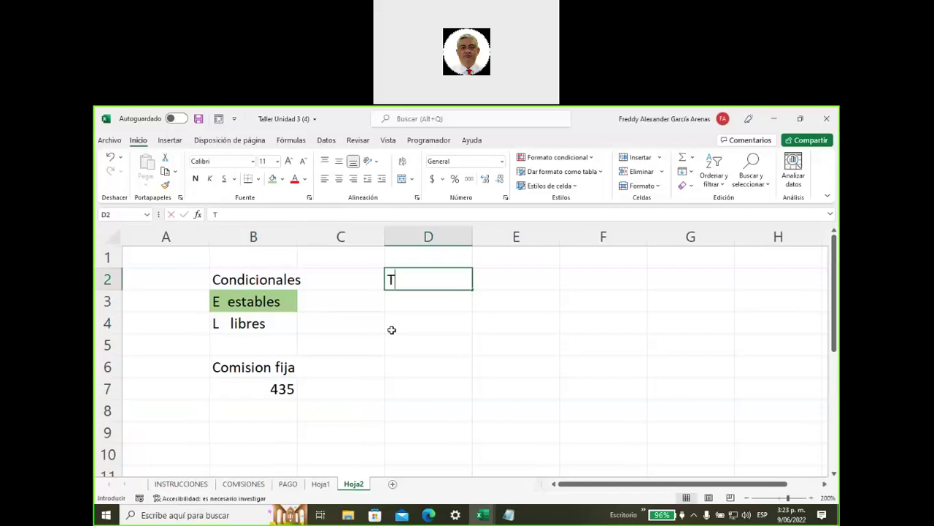
Step: Enter the heading 'Tipo' in D2 and 'Comisión' in F2 on Hoja2
type("Tipo")
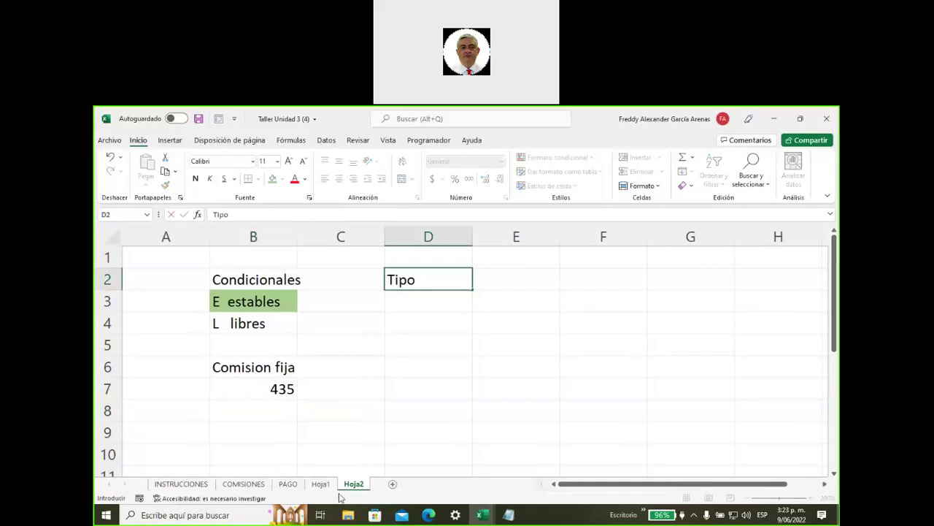
left_click(243, 483)
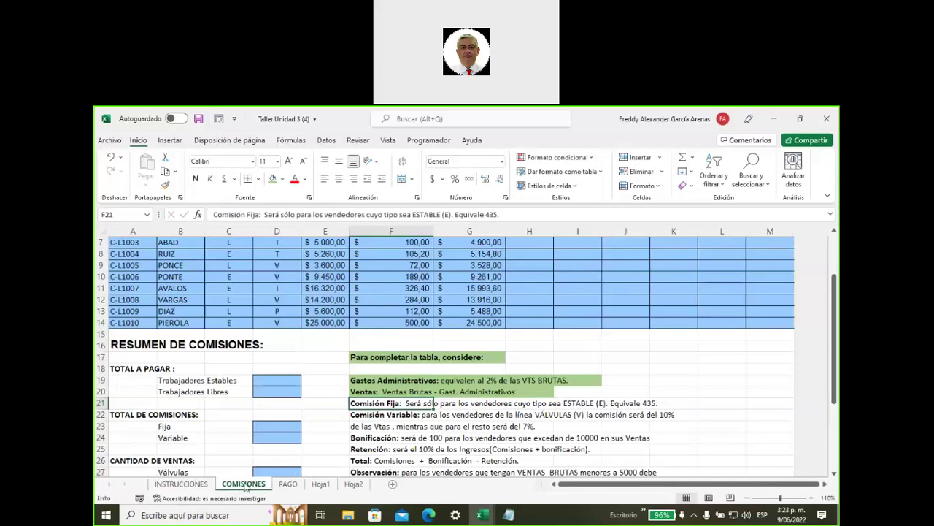
left_click(358, 484)
left_click(582, 278)
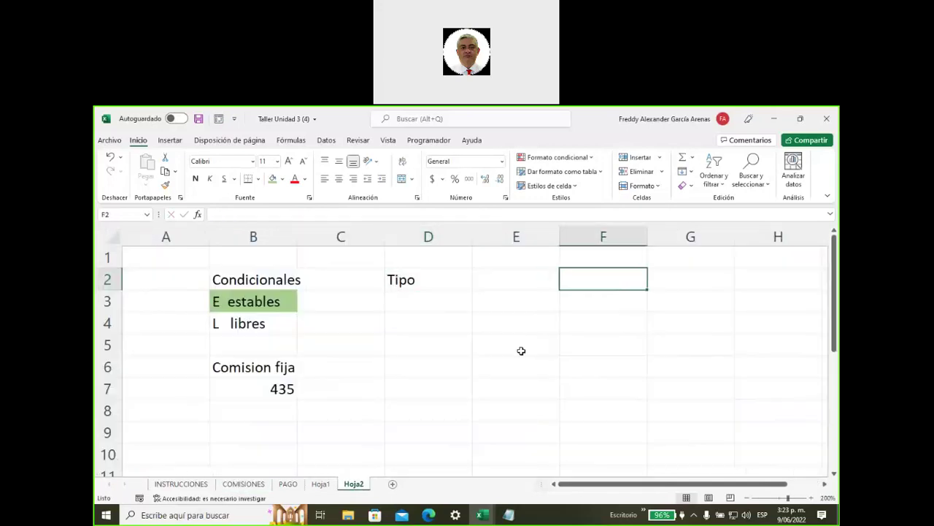
type("Comisión")
left_click(402, 301)
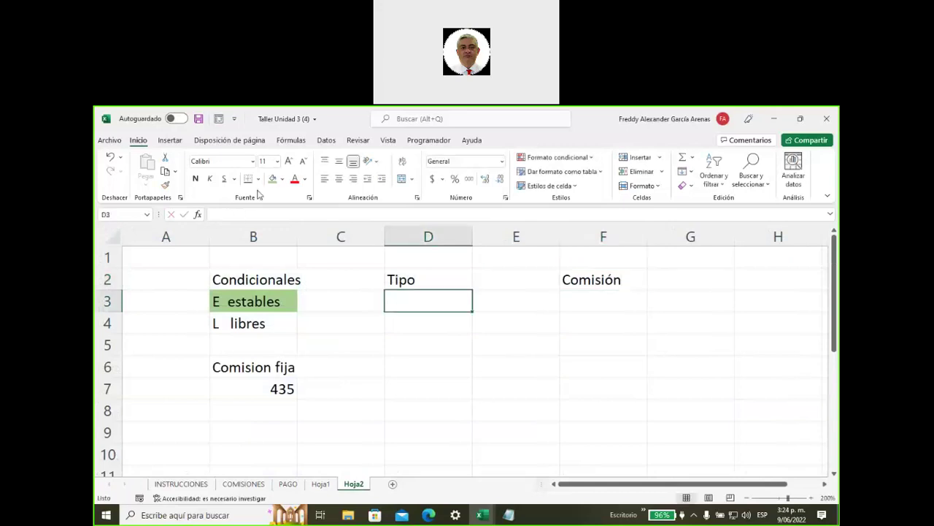
Step: Fill D3 under Tipo yellow and F3 under Comisión light blue
left_click(282, 179)
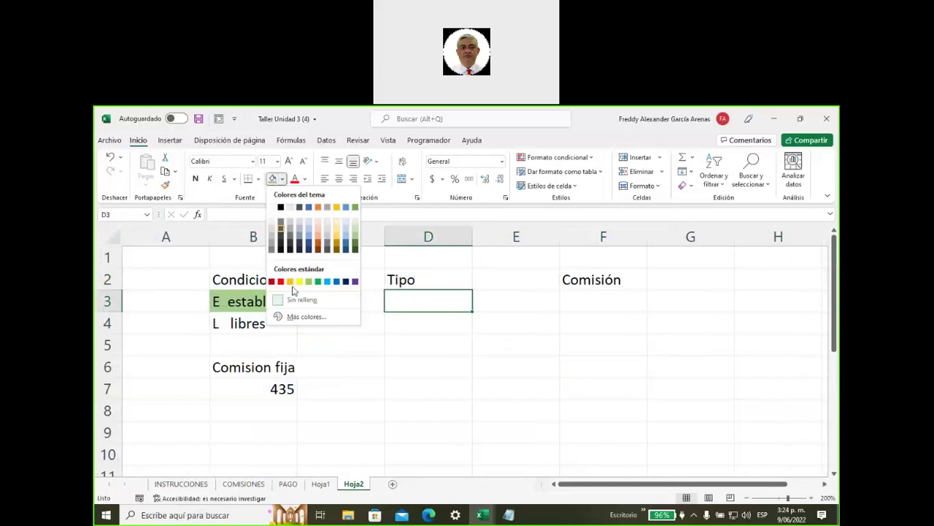
left_click(299, 283)
left_click(580, 302)
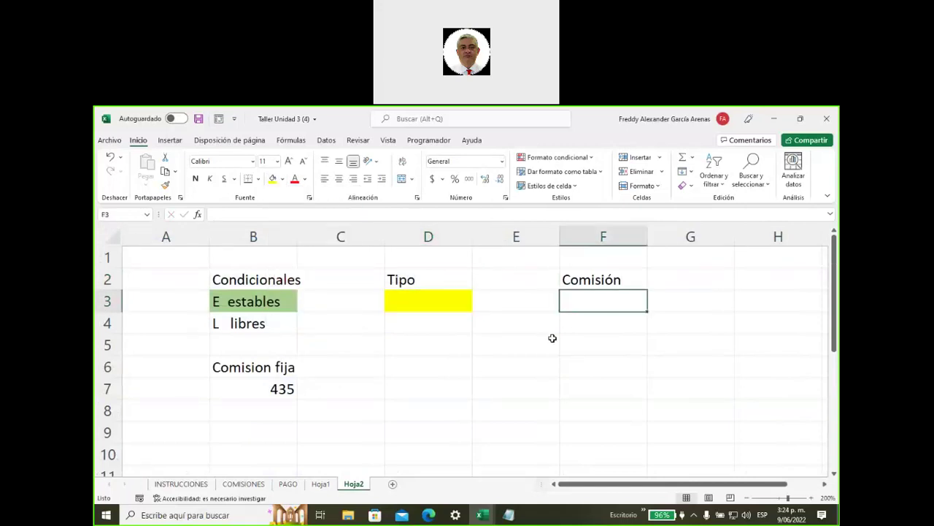
left_click(283, 179)
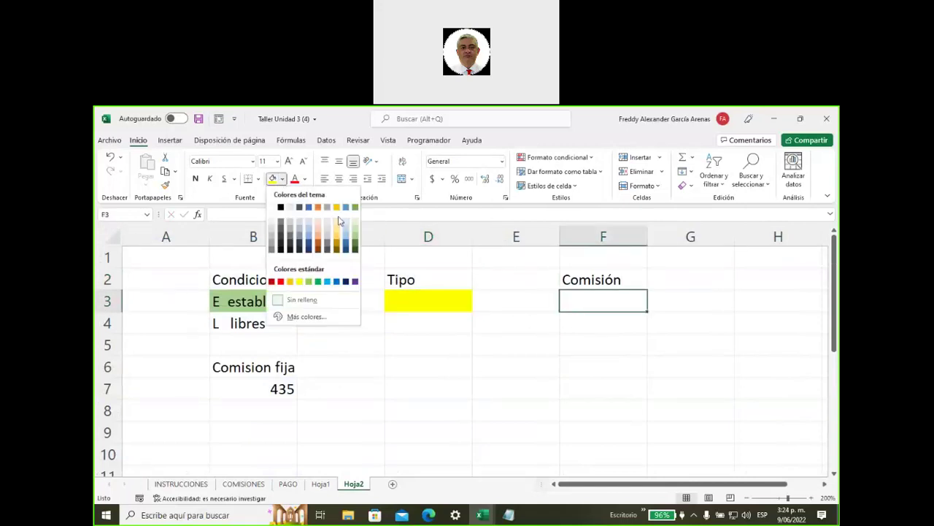
left_click(341, 221)
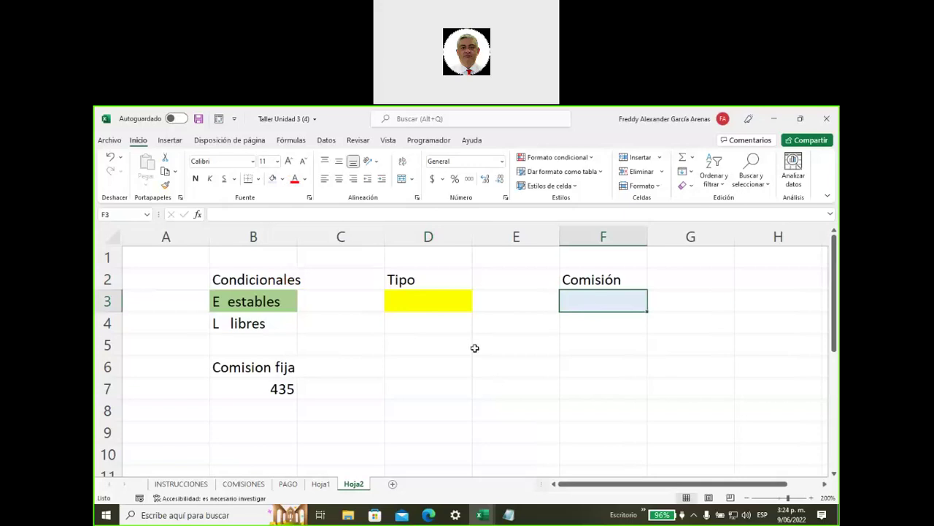
left_click(426, 302)
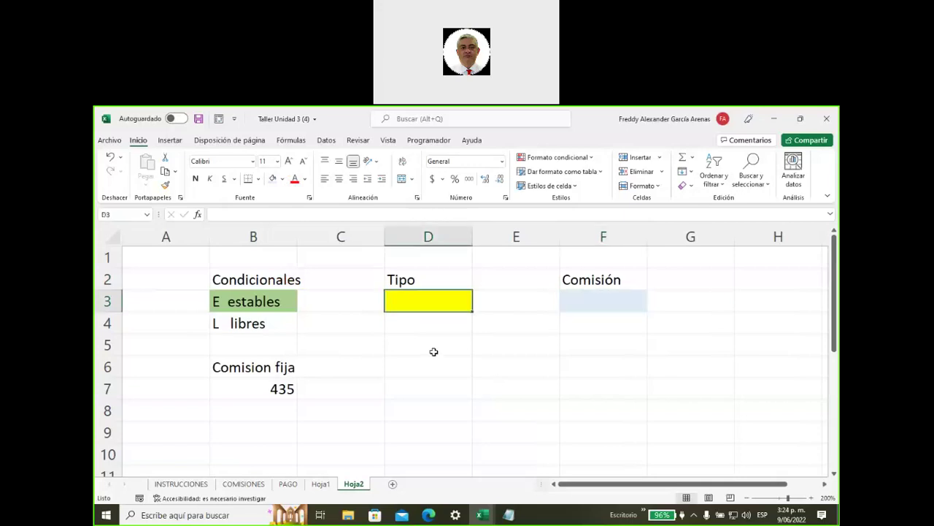
left_click(593, 298)
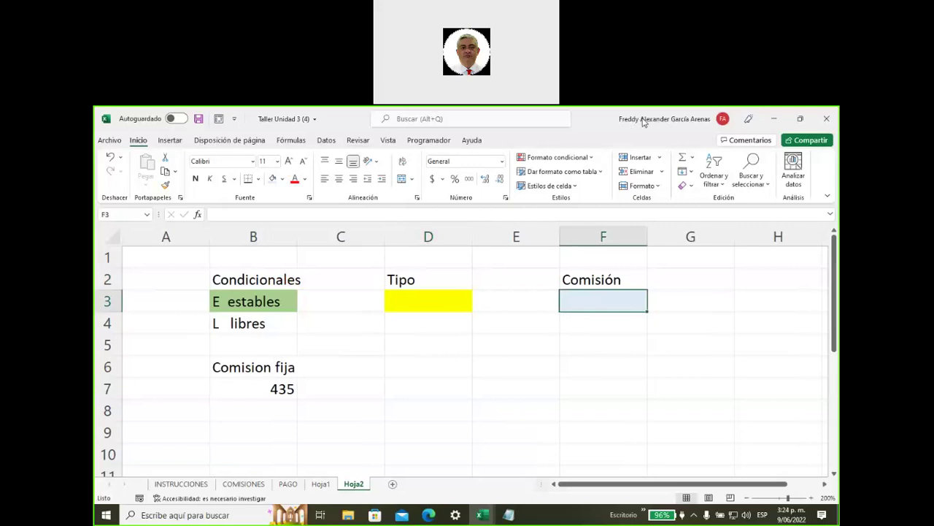
Step: Ink an arrow at Condicionales, an underlined handwritten 'Si', and a 'P' under Comisión
mouse_move(179, 250)
left_mouse_down()
mouse_move(208, 267)
mouse_move(183, 275)
left_mouse_up()
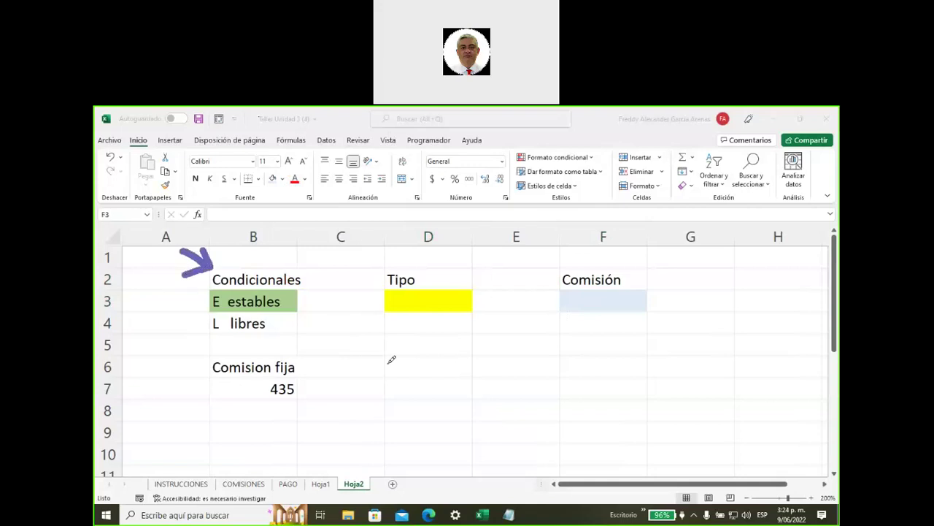
mouse_move(422, 346)
left_mouse_down()
mouse_move(383, 374)
mouse_move(363, 409)
left_mouse_up()
left_click_drag(441, 383, 440, 433)
left_click_drag(442, 349, 441, 355)
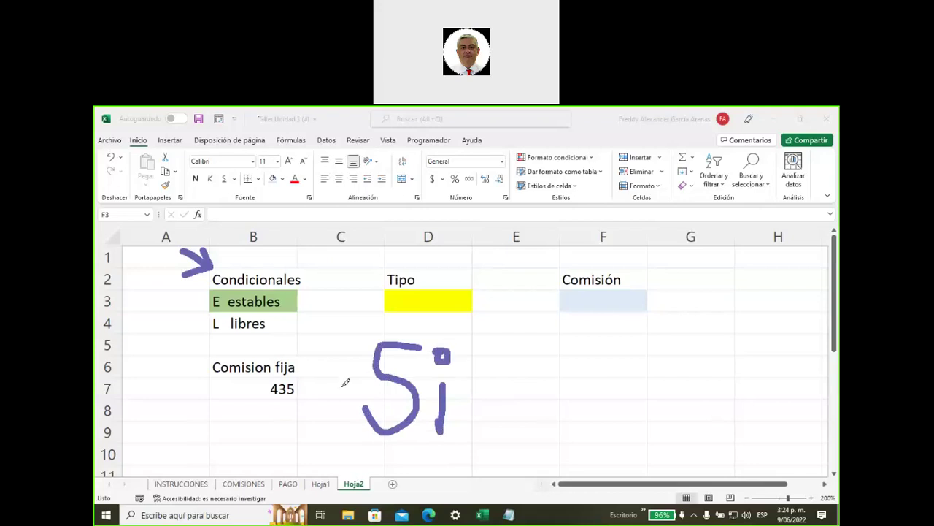
mouse_move(323, 414)
left_mouse_down()
mouse_move(430, 447)
mouse_move(486, 424)
left_mouse_up()
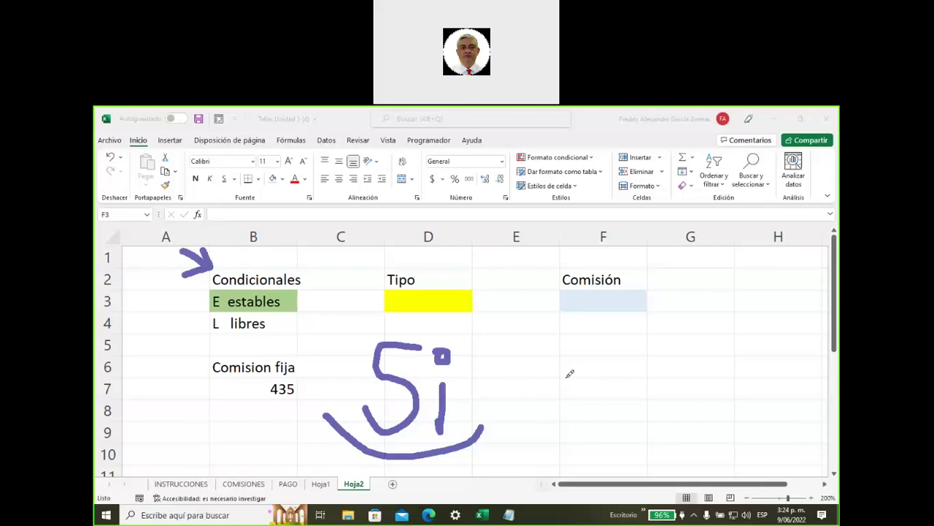
mouse_move(530, 359)
left_mouse_down()
mouse_move(532, 405)
mouse_move(536, 374)
mouse_move(587, 400)
left_mouse_up()
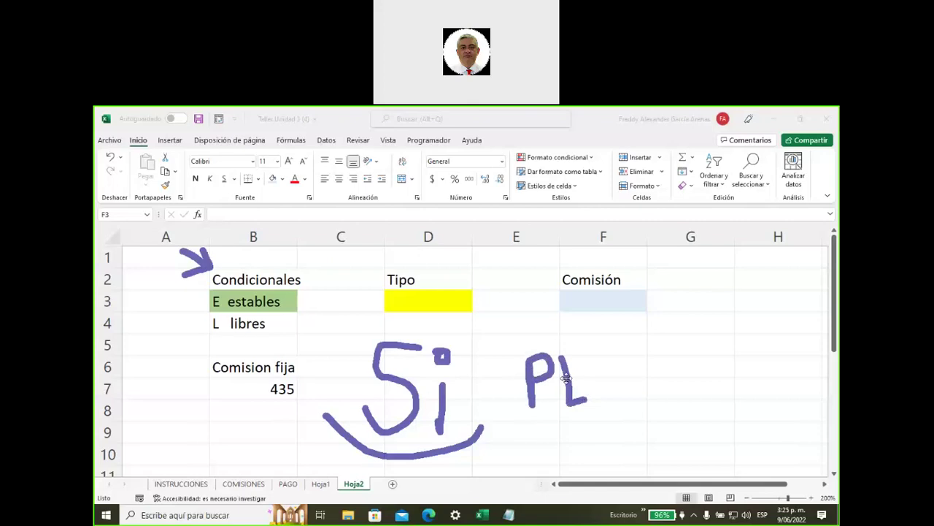
left_click(606, 365)
left_click_drag(610, 384, 609, 411)
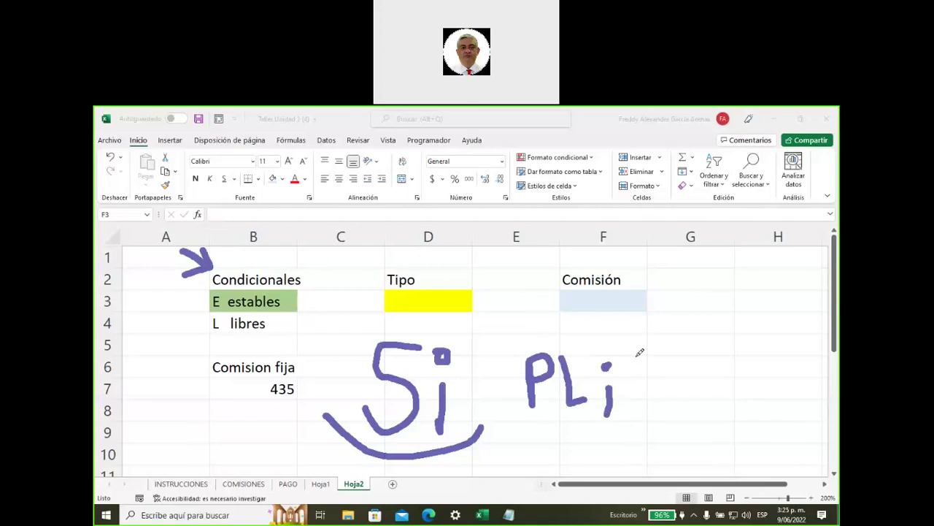
mouse_move(635, 353)
left_mouse_down()
mouse_move(663, 398)
mouse_move(685, 338)
mouse_move(703, 362)
mouse_move(696, 421)
left_mouse_up()
left_click_drag(744, 340, 724, 401)
left_click_drag(737, 368, 722, 376)
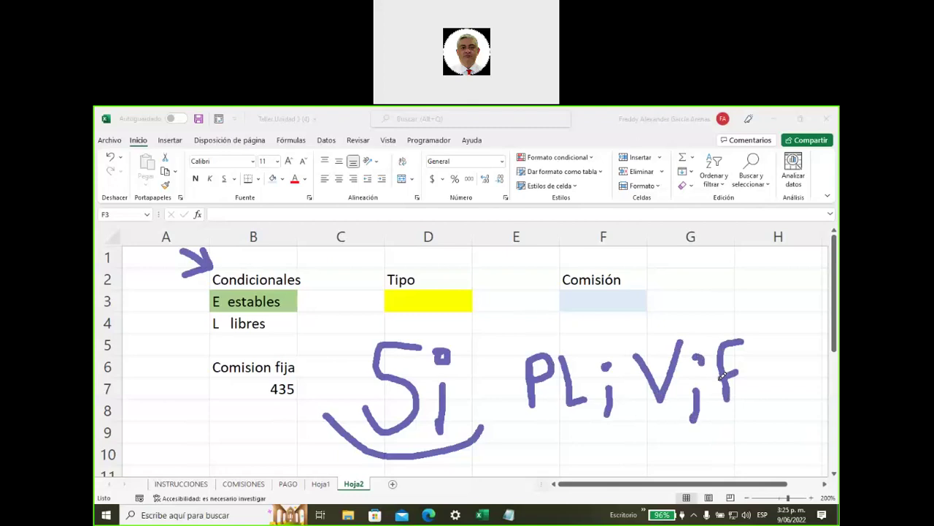
left_click_drag(745, 313, 747, 420)
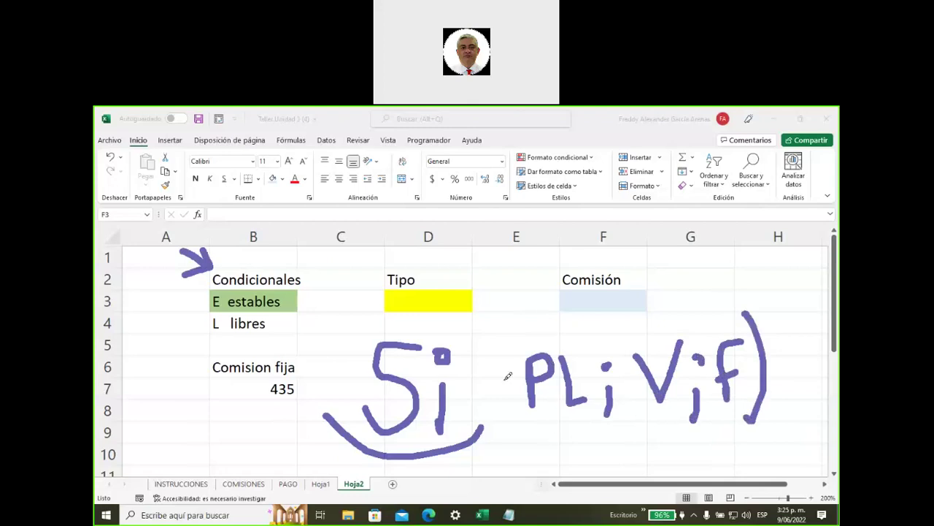
left_click_drag(511, 337, 554, 468)
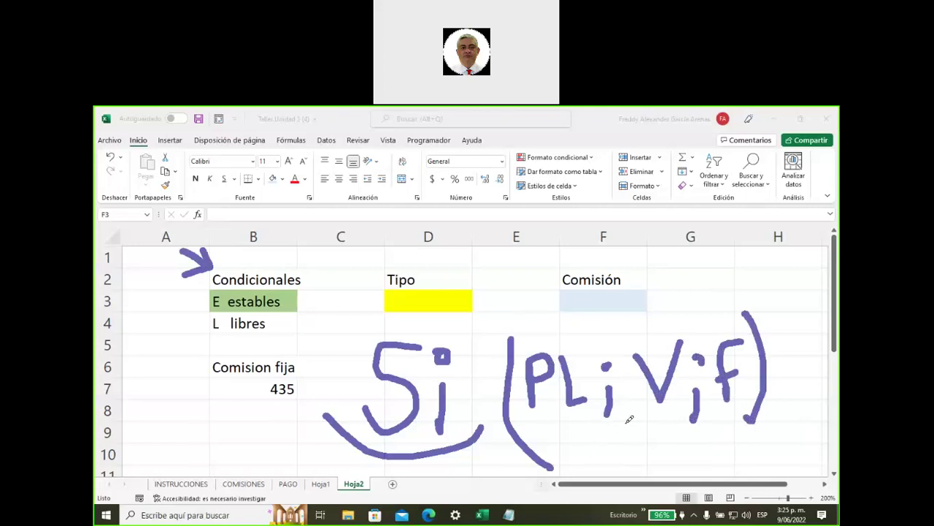
mouse_move(627, 413)
left_mouse_down()
mouse_move(640, 442)
mouse_move(676, 408)
mouse_move(659, 432)
mouse_move(667, 438)
left_mouse_up()
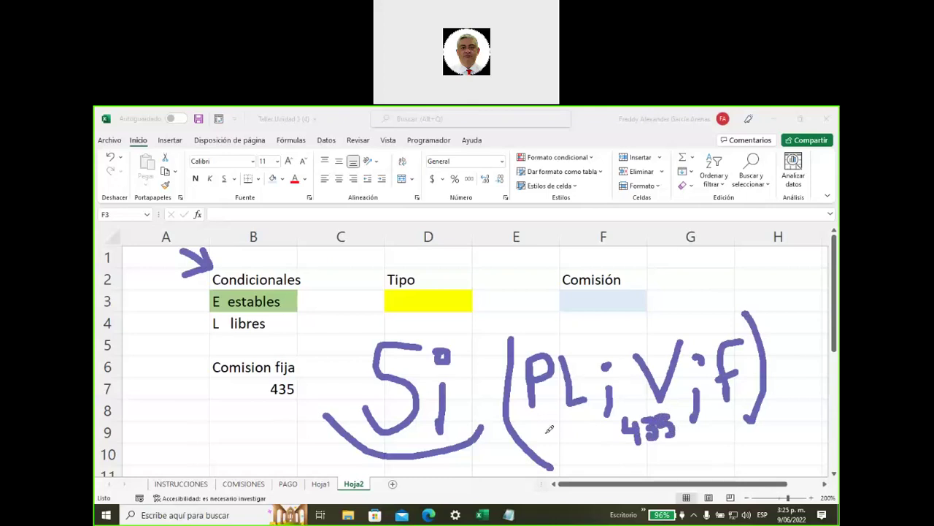
left_click_drag(713, 278, 734, 310)
mouse_move(733, 415)
left_mouse_down()
mouse_move(699, 435)
mouse_move(692, 460)
left_mouse_up()
left_click(700, 385)
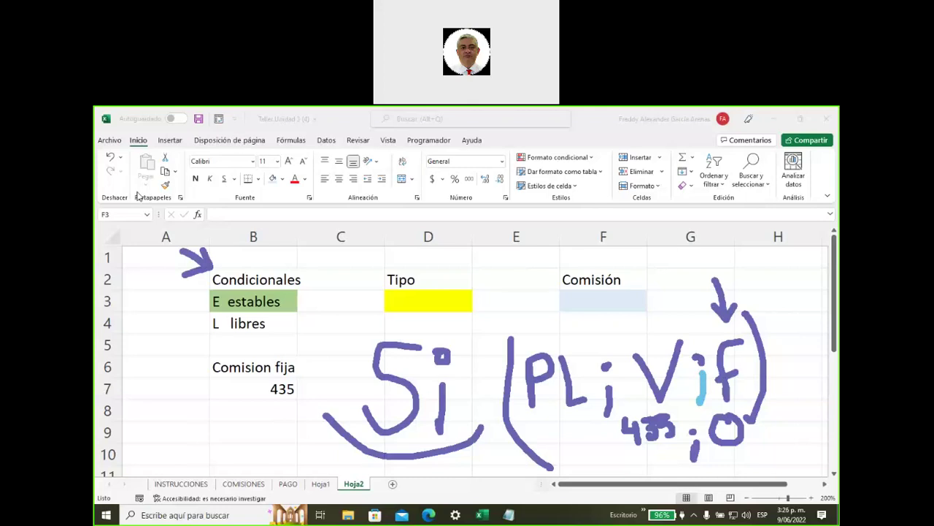
key("Escape")
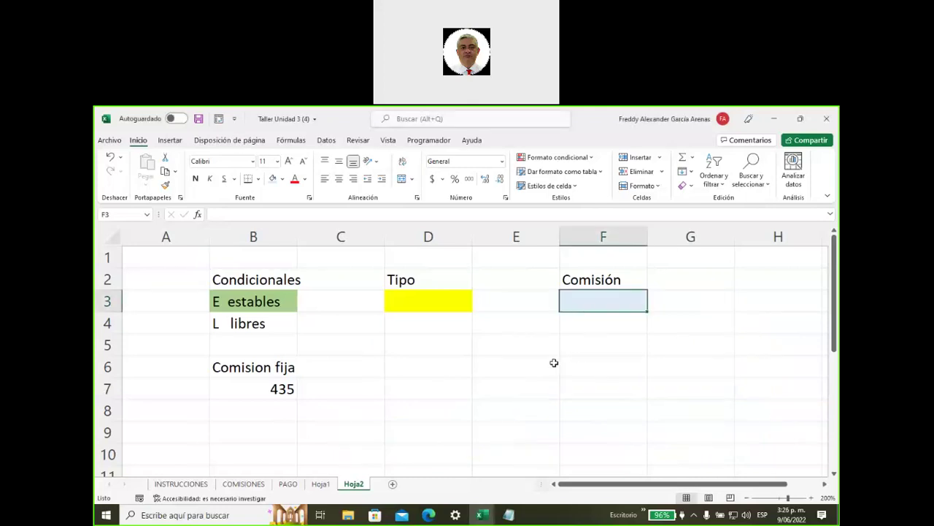
Step: Enter the formula =SI(D3="E";435;0) in Comisión cell F3
type("=")
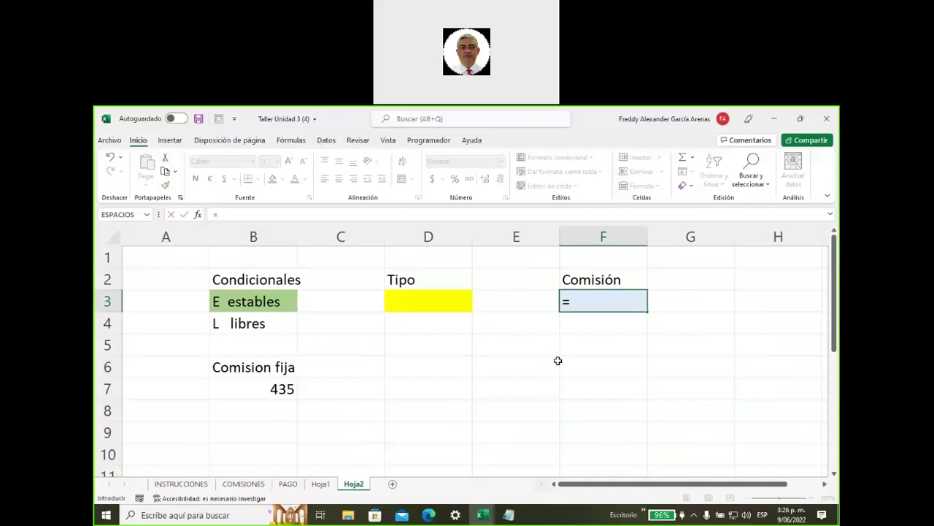
type("si")
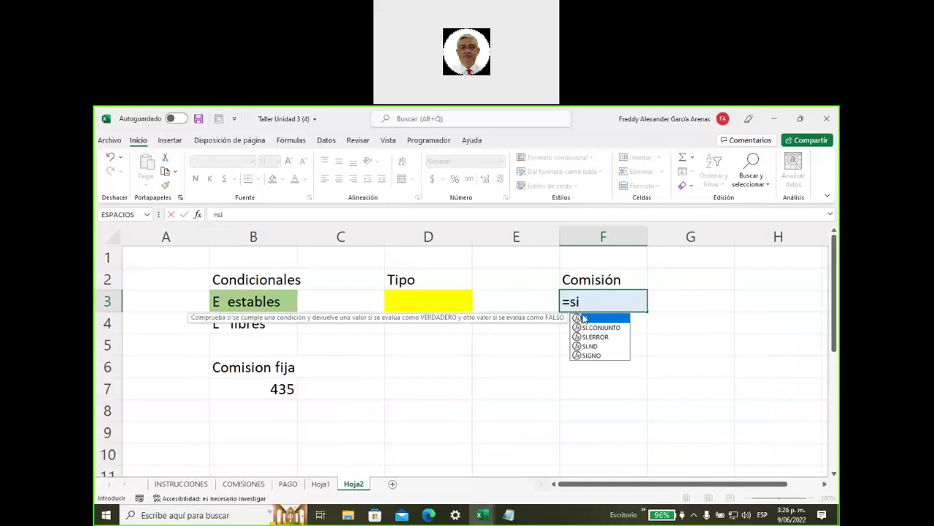
key("Tab")
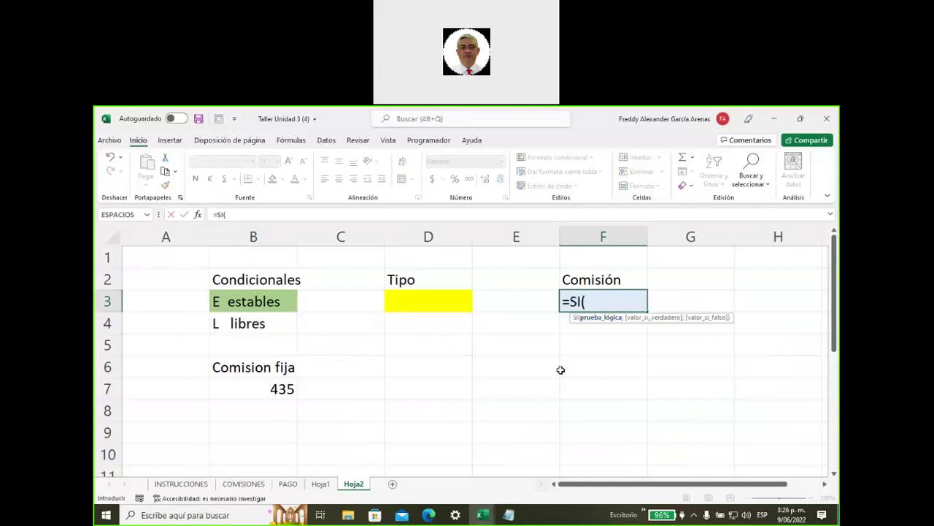
left_click(427, 300)
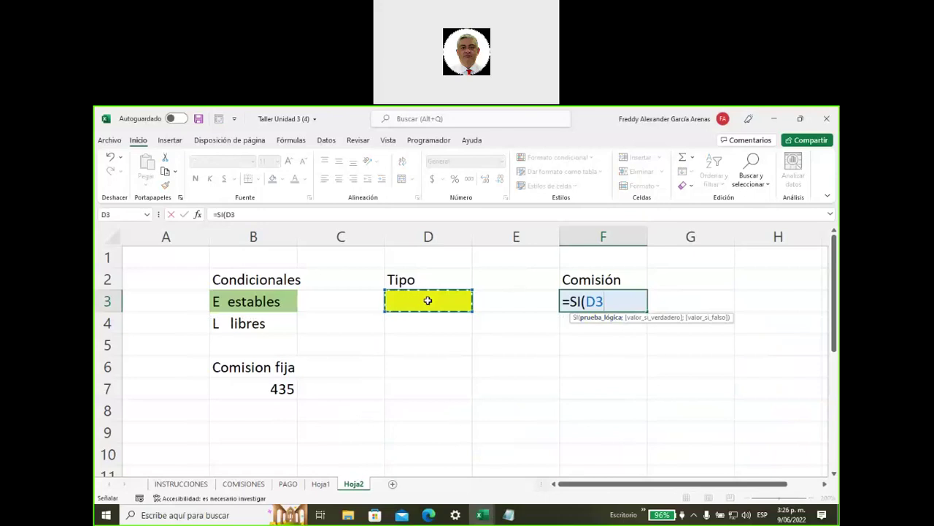
type("=")
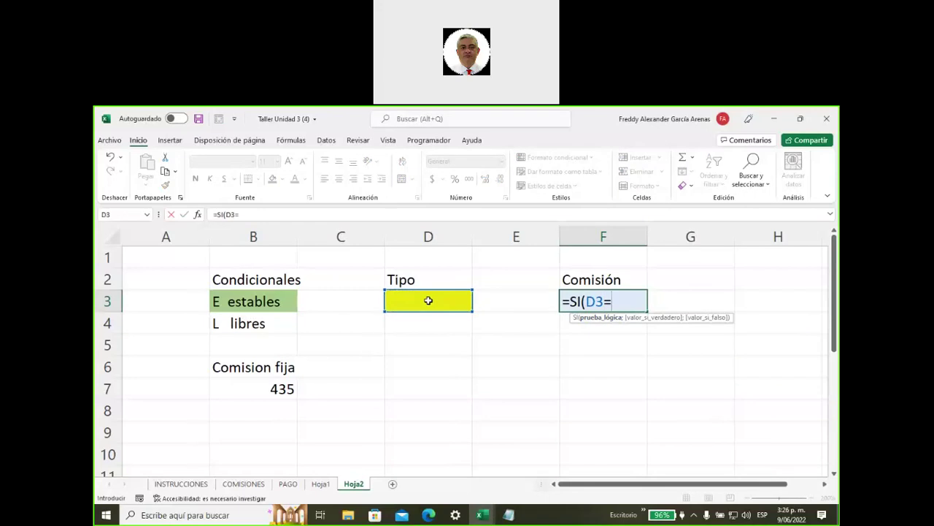
type("\"")
type("E\"")
type(";")
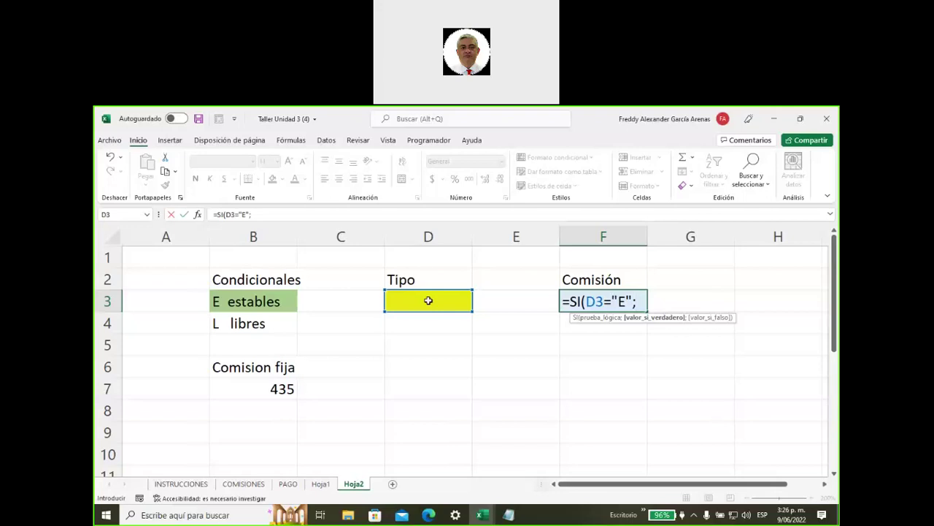
type("435")
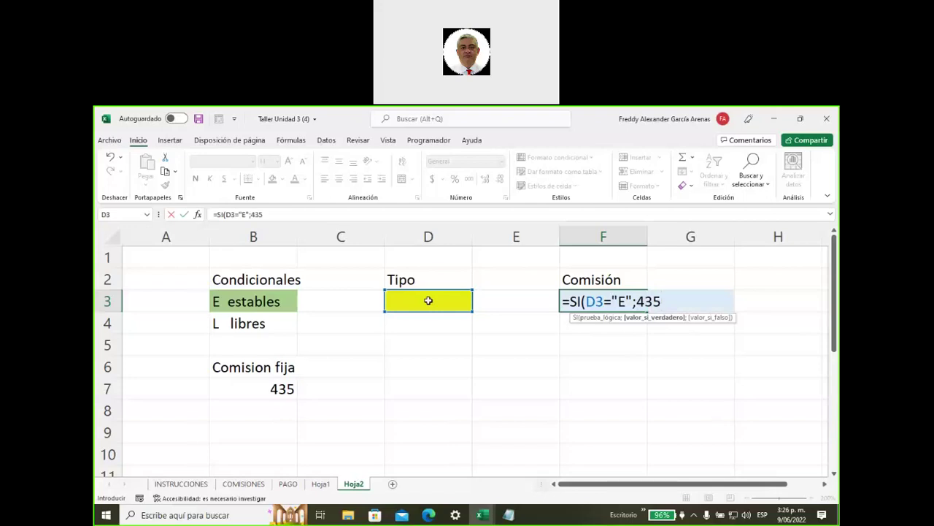
type(";")
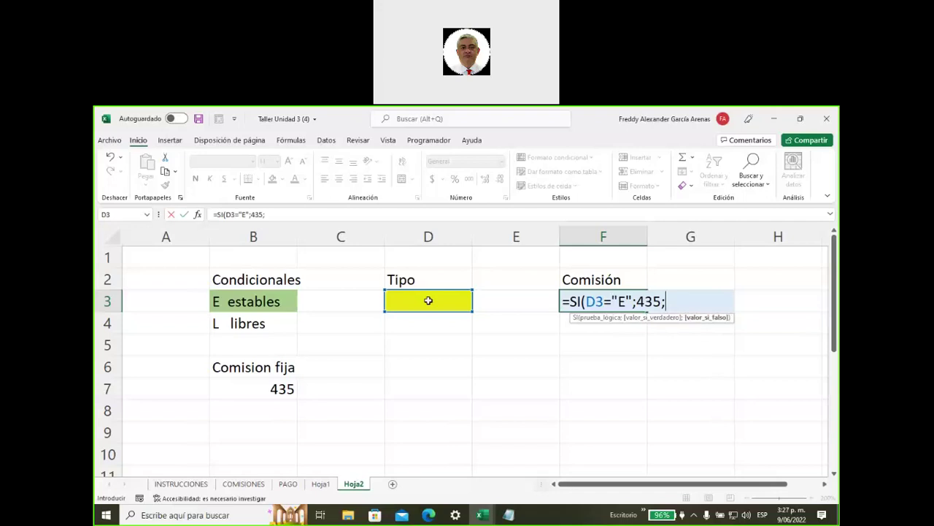
type("0 ")
type(")")
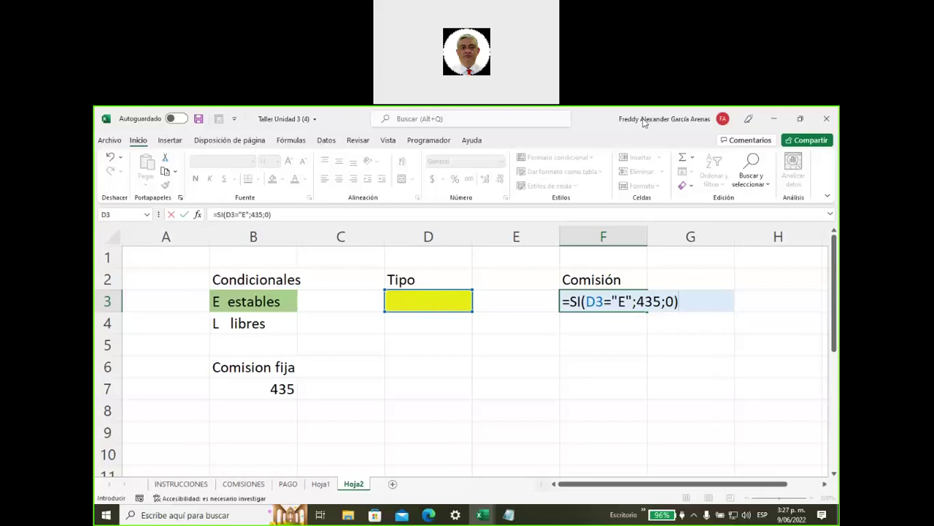
Step: Ink arrows and V/F marks on the formula's true and false results, then commit it so F3 shows 0
mouse_move(494, 375)
left_mouse_down()
mouse_move(563, 326)
mouse_move(569, 354)
left_mouse_up()
mouse_move(567, 415)
left_mouse_down()
mouse_move(584, 332)
mouse_move(596, 358)
mouse_move(616, 313)
mouse_move(613, 330)
left_mouse_up()
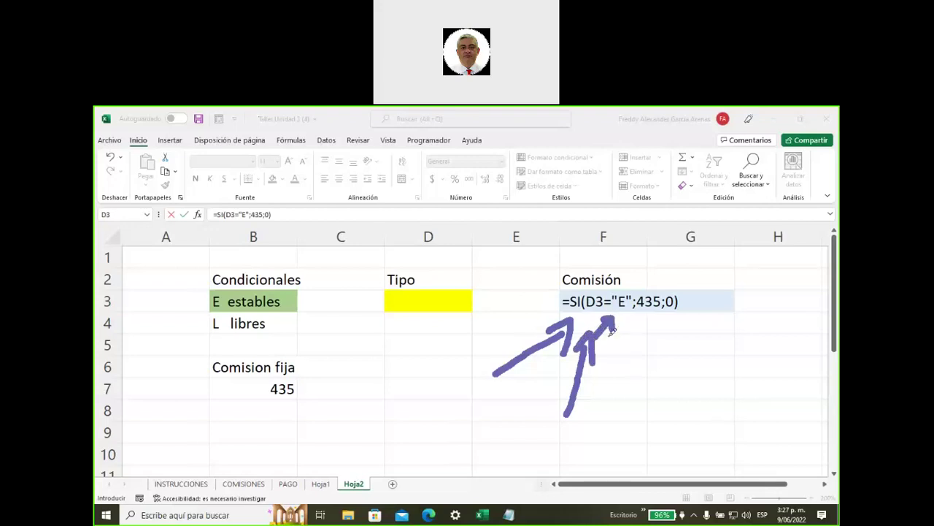
mouse_move(636, 264)
left_mouse_down()
mouse_move(641, 271)
mouse_move(661, 260)
left_mouse_up()
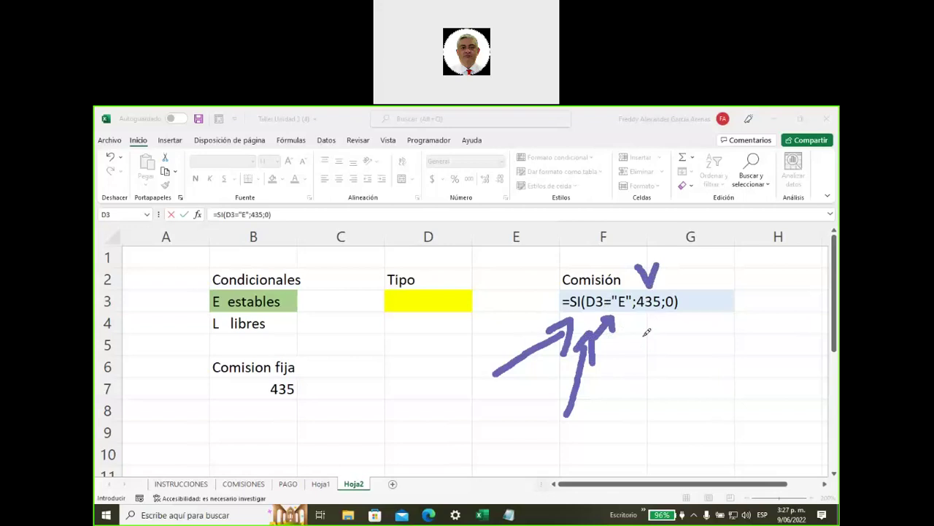
left_click_drag(635, 319, 663, 314)
mouse_move(684, 262)
left_mouse_down()
mouse_move(703, 254)
mouse_move(698, 275)
mouse_move(670, 293)
mouse_move(683, 304)
mouse_move(669, 302)
left_mouse_up()
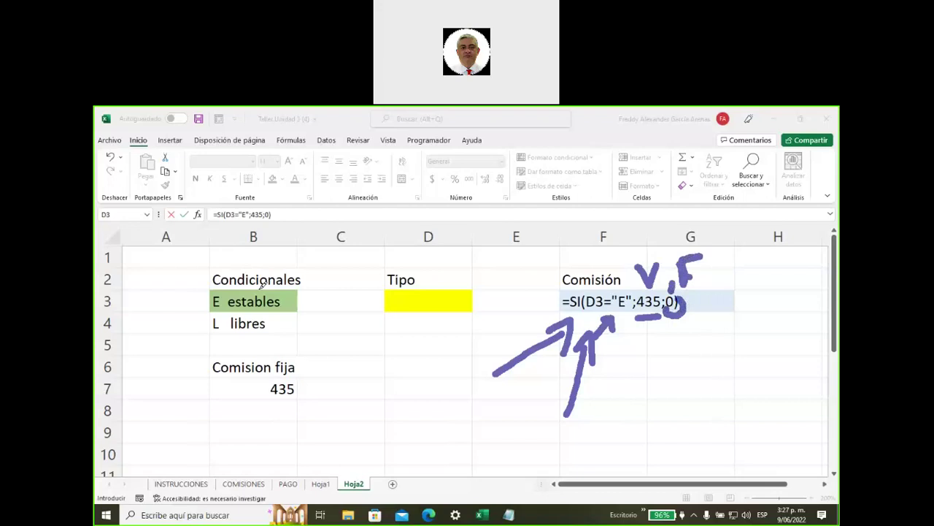
key("Escape")
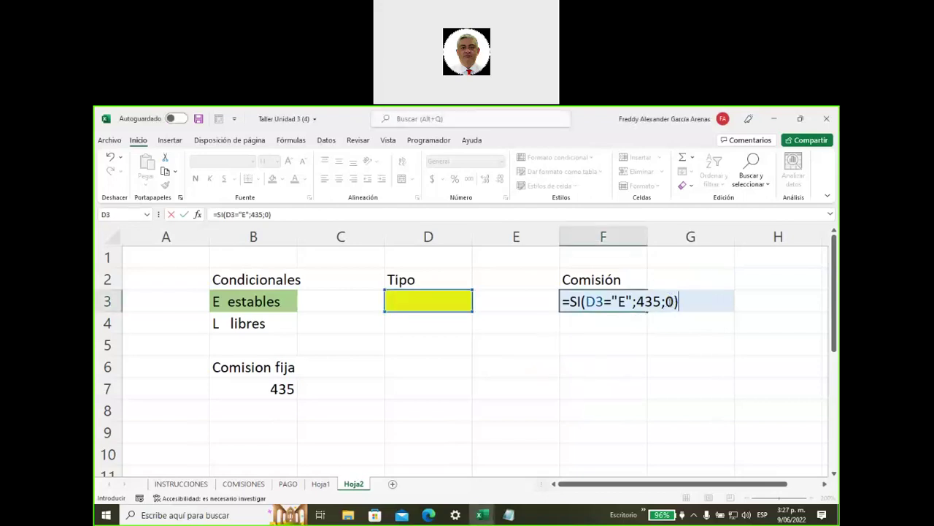
key("Return")
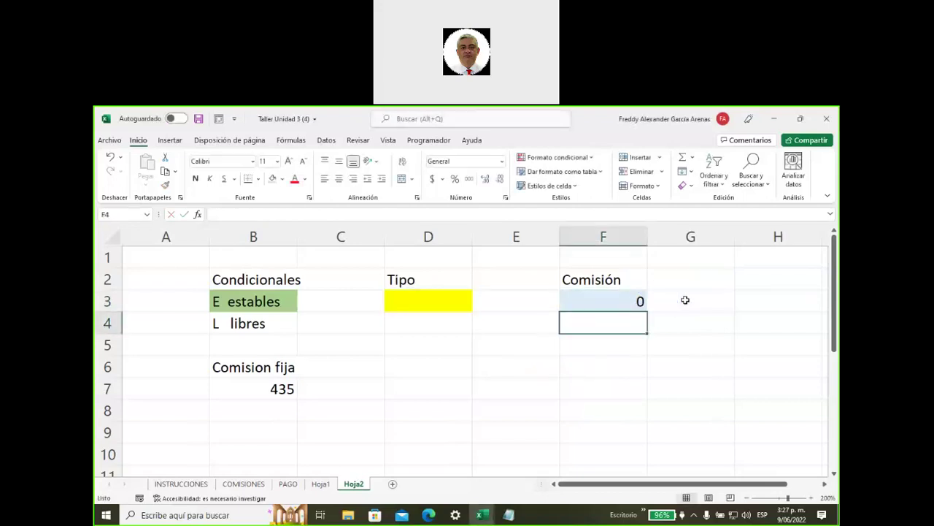
Step: Set Tipo in D3 to E and check that Comisión F3 returns 435
left_click(598, 300)
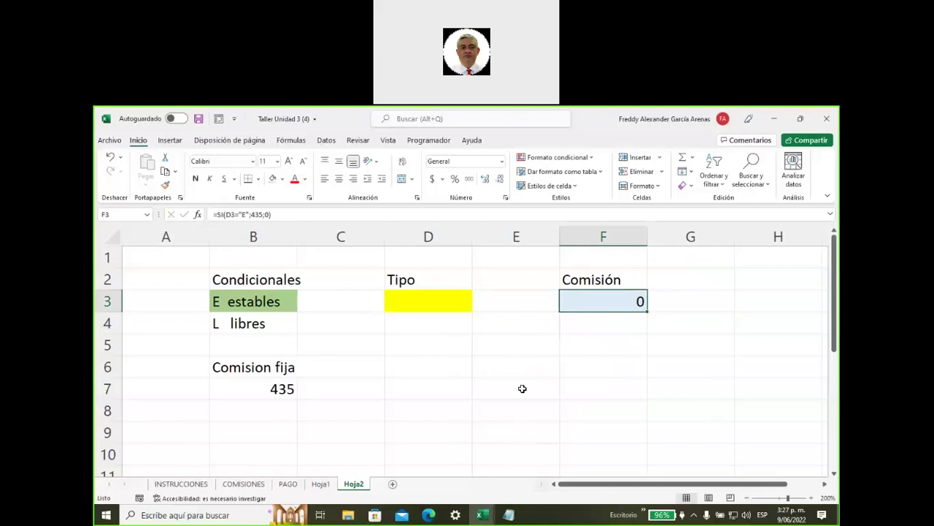
left_click(426, 306)
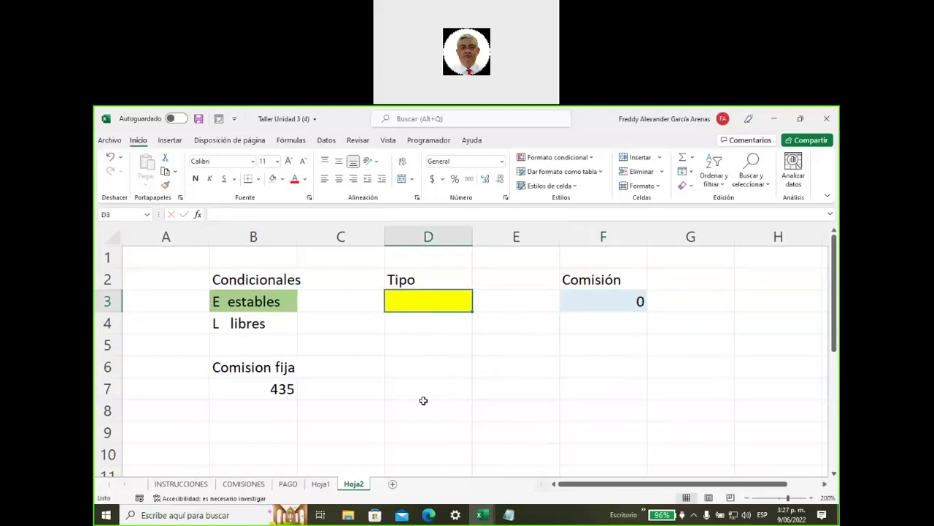
type("E")
left_click(425, 389)
left_click(587, 305)
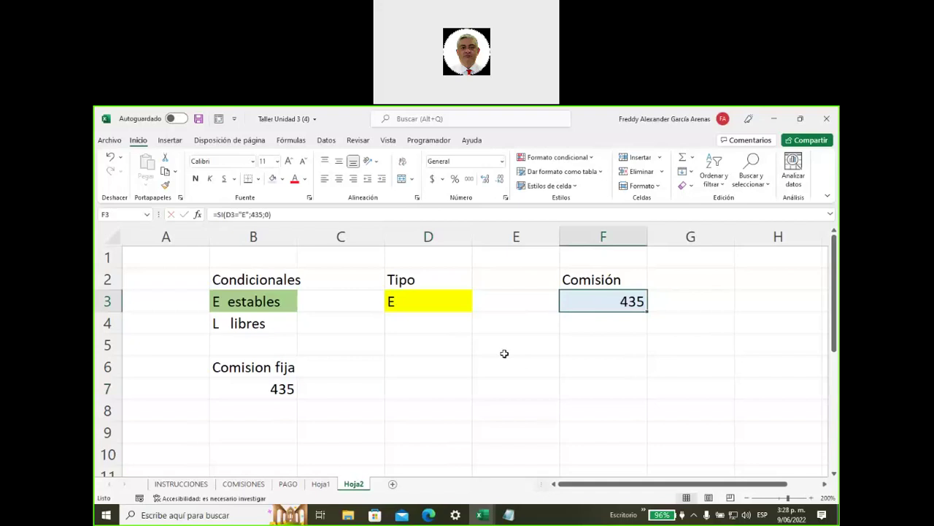
Step: Change Tipo to L so F3 returns 0, and select the formula in the formula bar
left_click(416, 306)
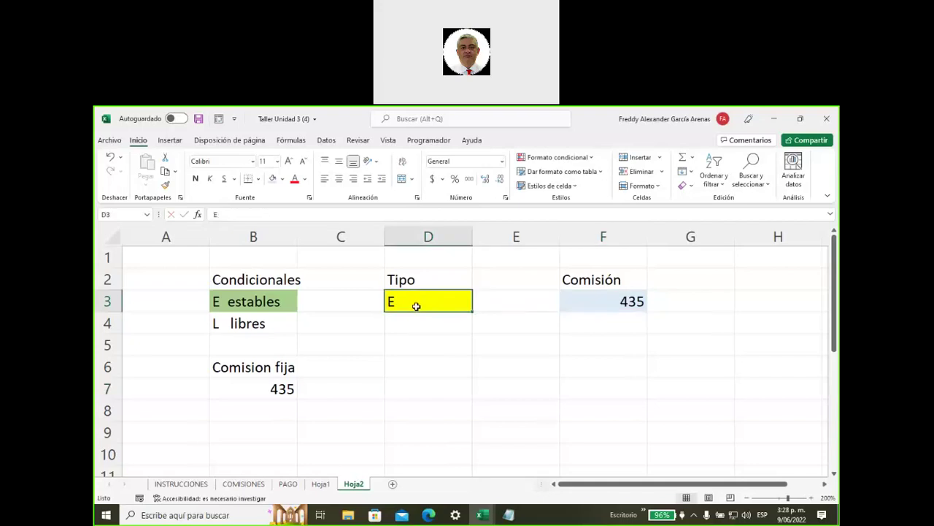
type("L")
left_click(513, 370)
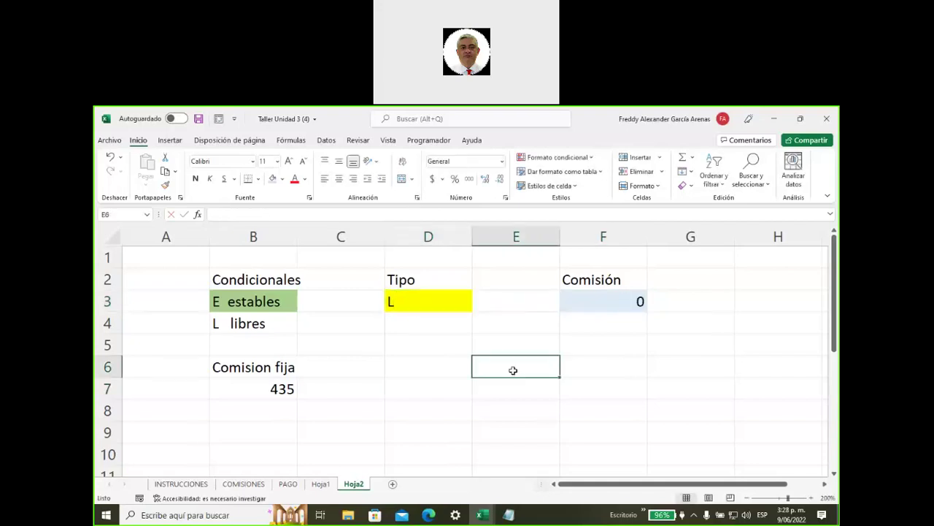
left_click(583, 304)
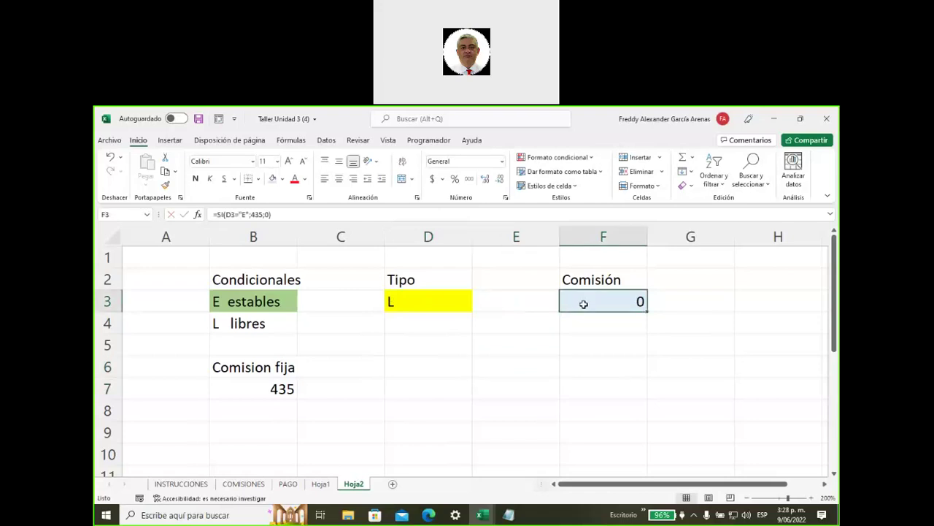
left_click(304, 214)
left_click_drag(272, 215, 211, 215)
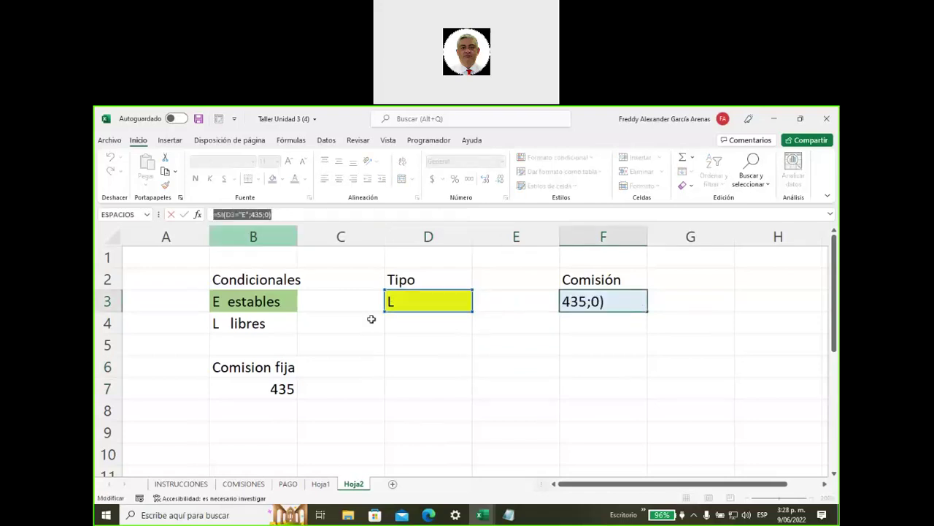
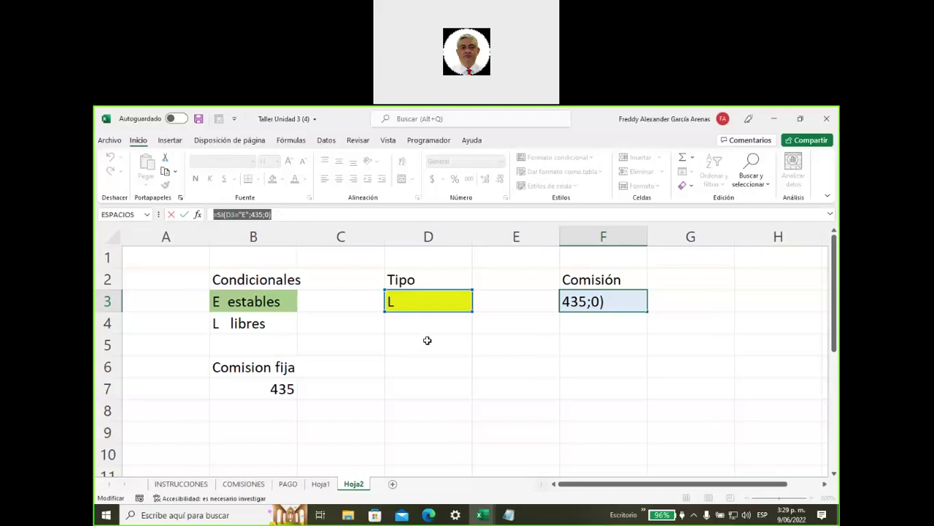
Step: Confirm the commission formula in F3 and switch to the COMISIONES sheet
key("Return")
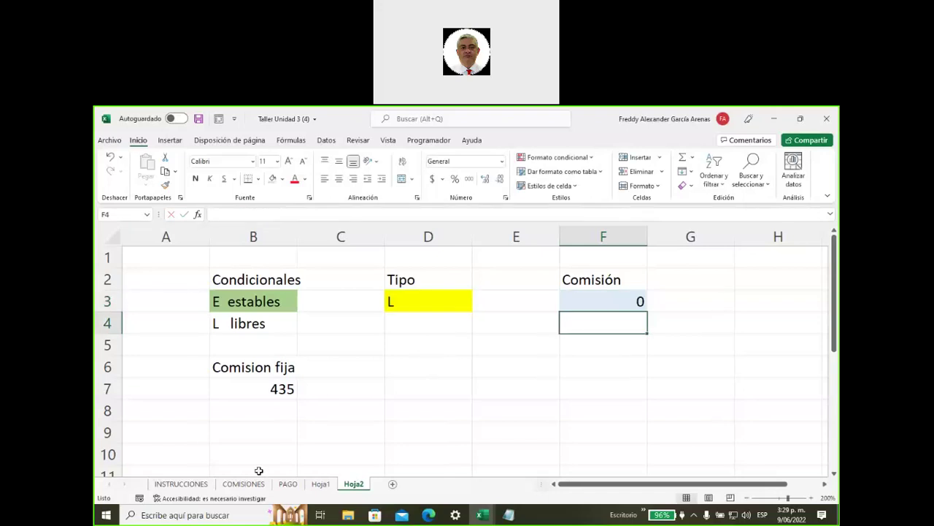
left_click(243, 484)
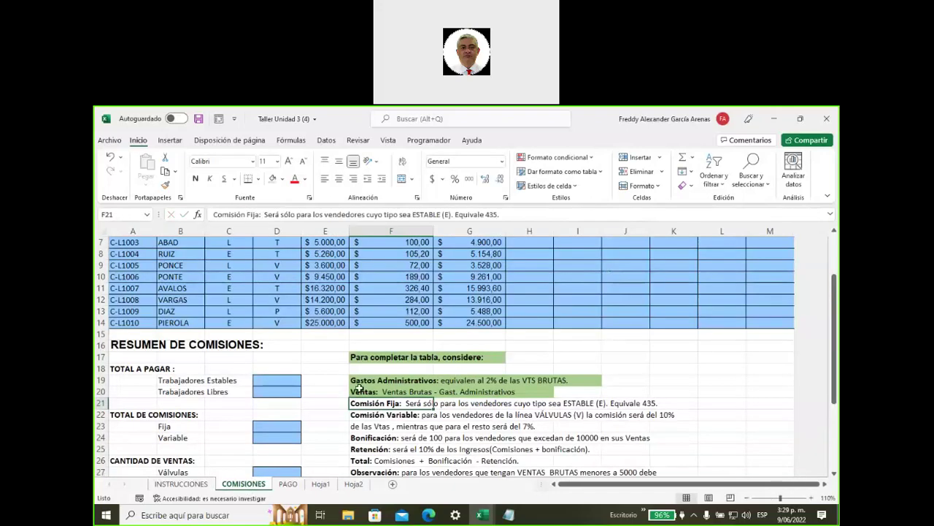
scroll(360, 398, "up", 2)
Step: Enter =SI(C5="E";435;0) in H5 so FIJA shows 435 for type E
left_click(518, 303)
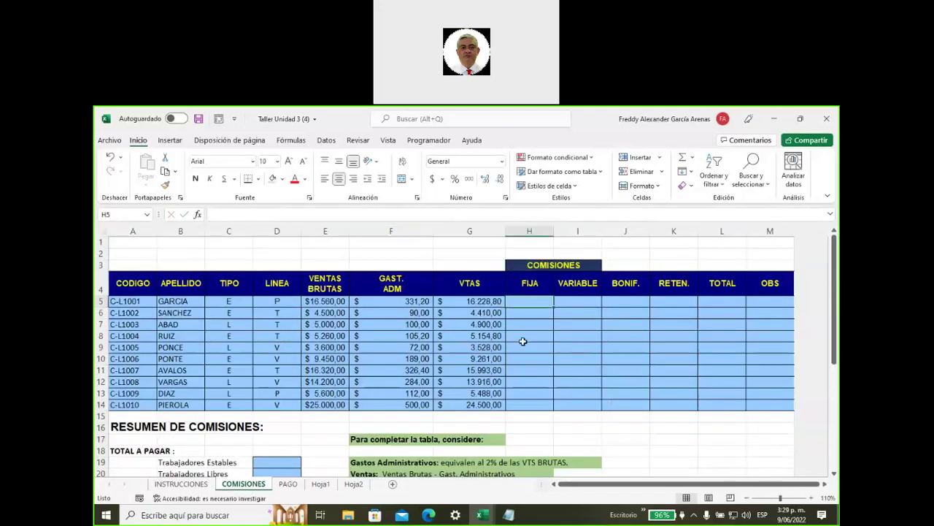
type("=si")
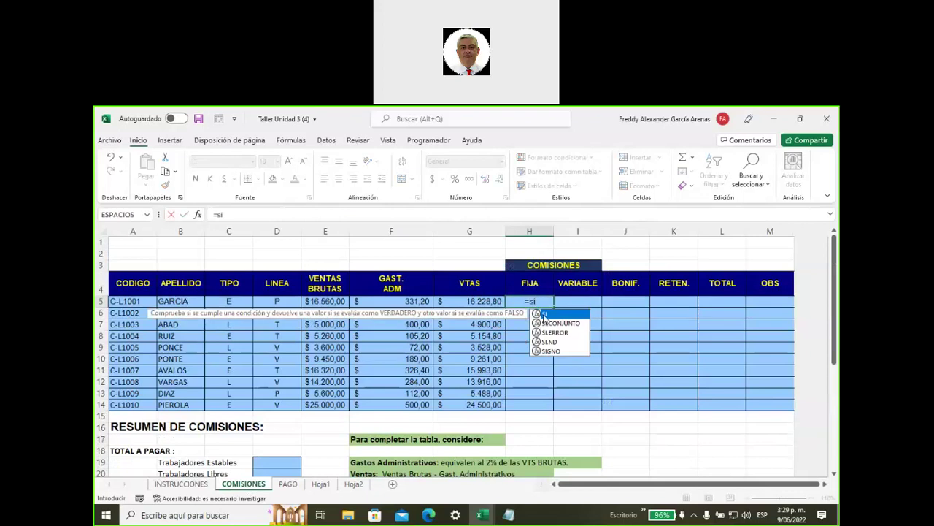
double_click(544, 315)
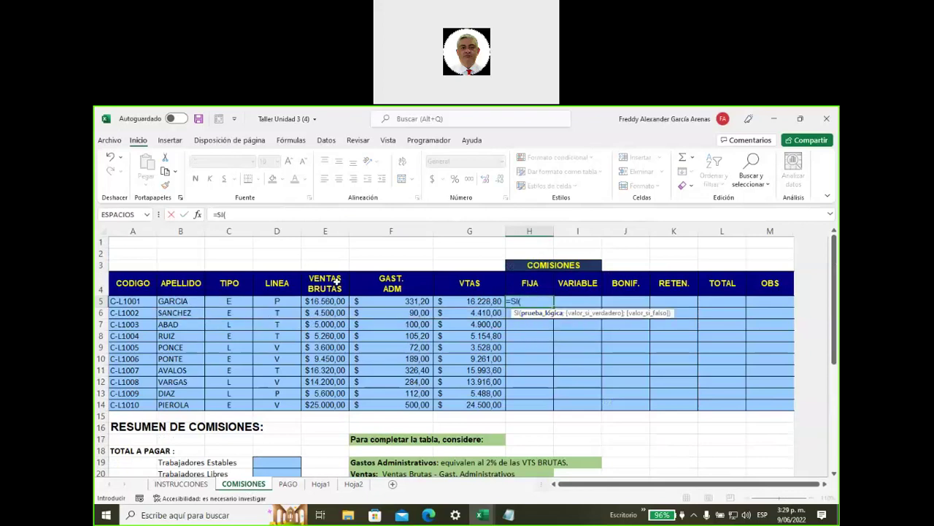
left_click(231, 301)
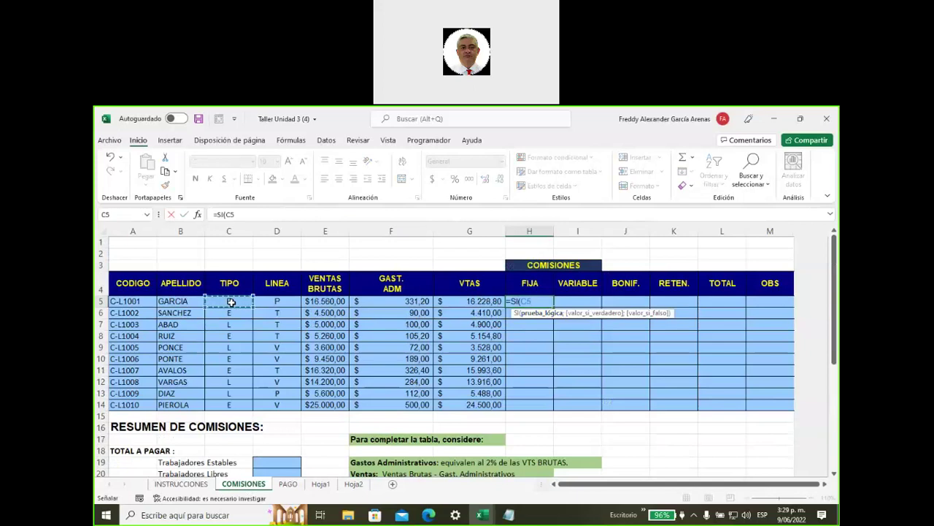
type("=\"E\";")
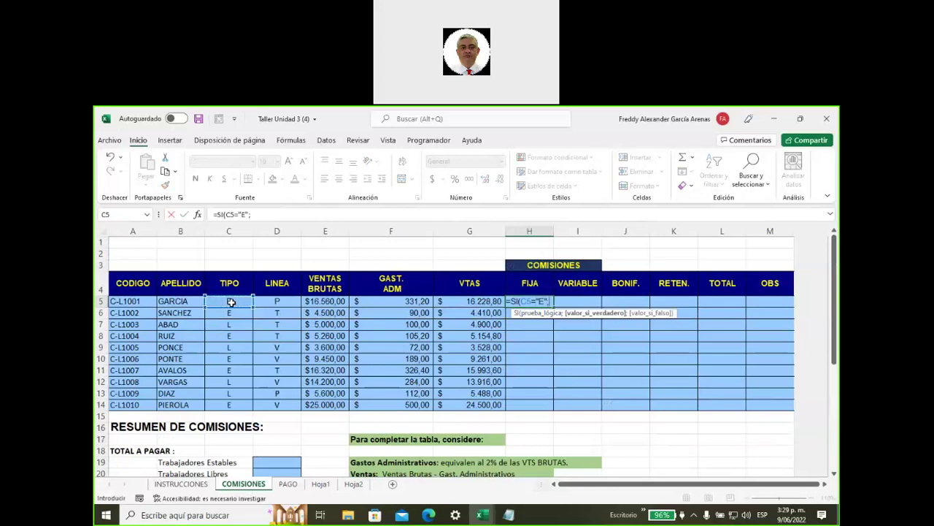
type("435")
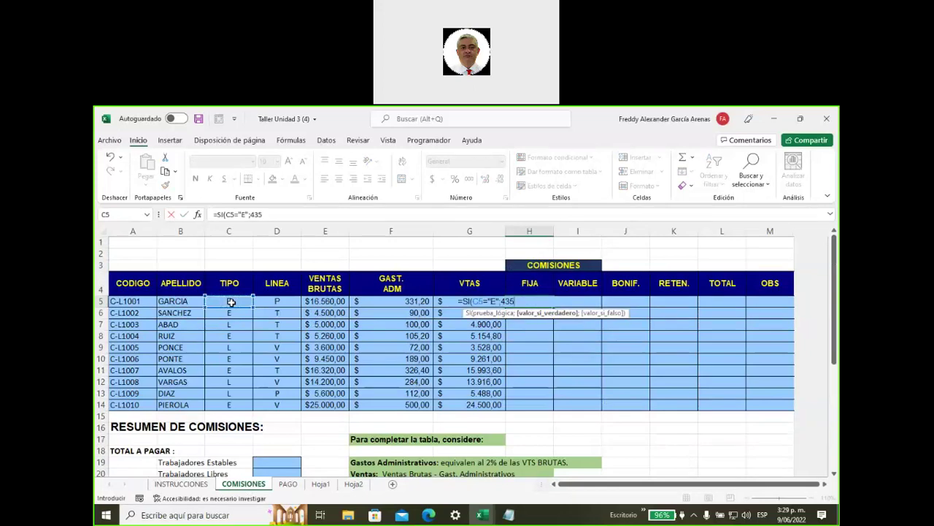
type(";0)")
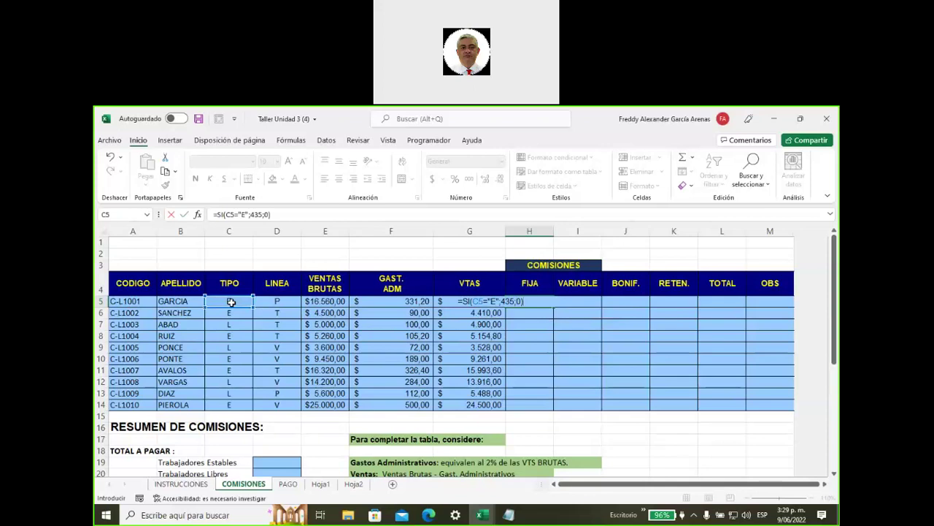
key("Return")
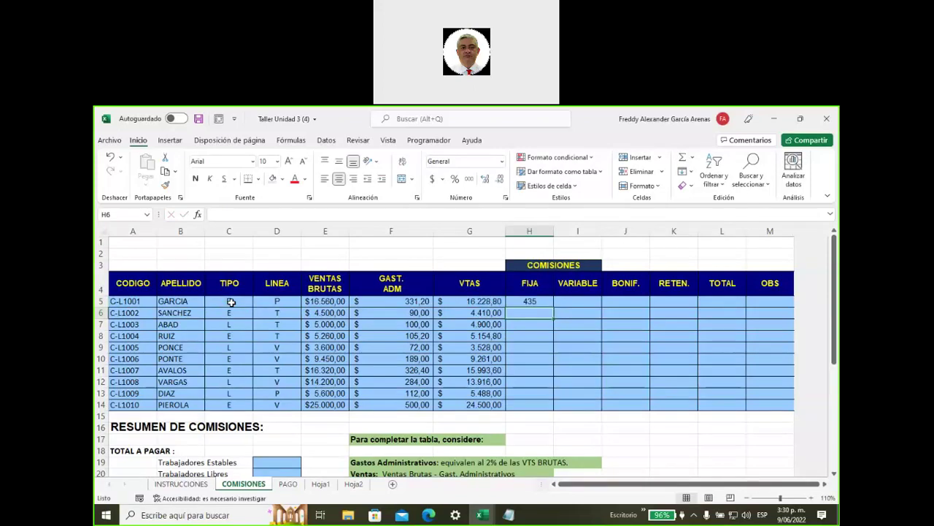
Step: Test the FIJA formula by changing C5 to L, then back to E
left_click(229, 301)
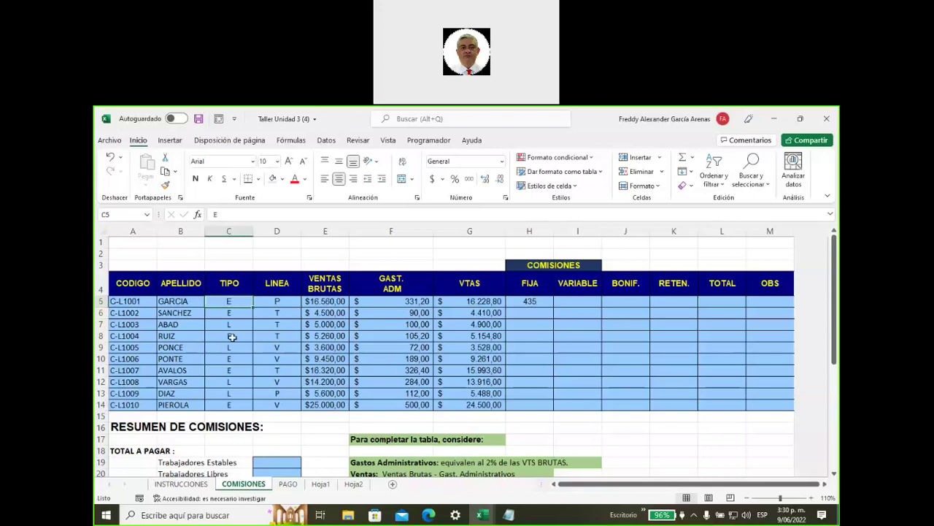
type("L")
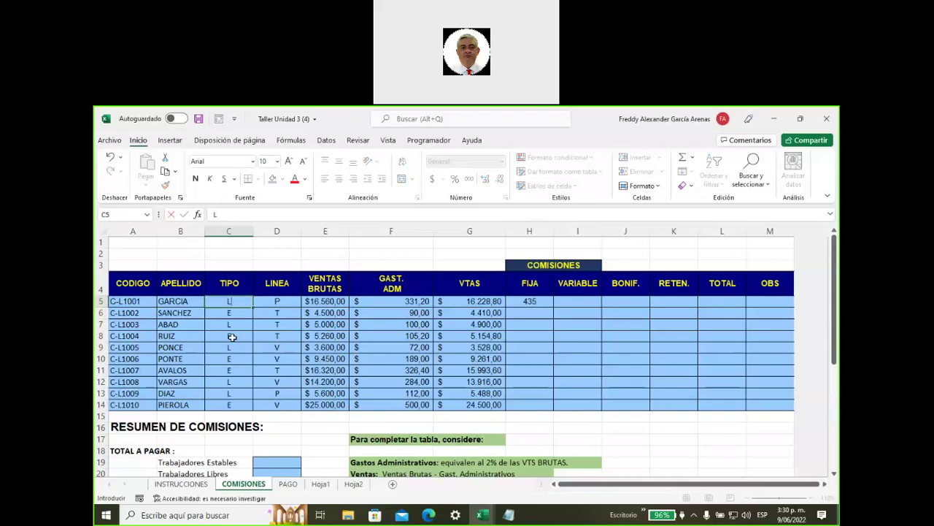
key("Return")
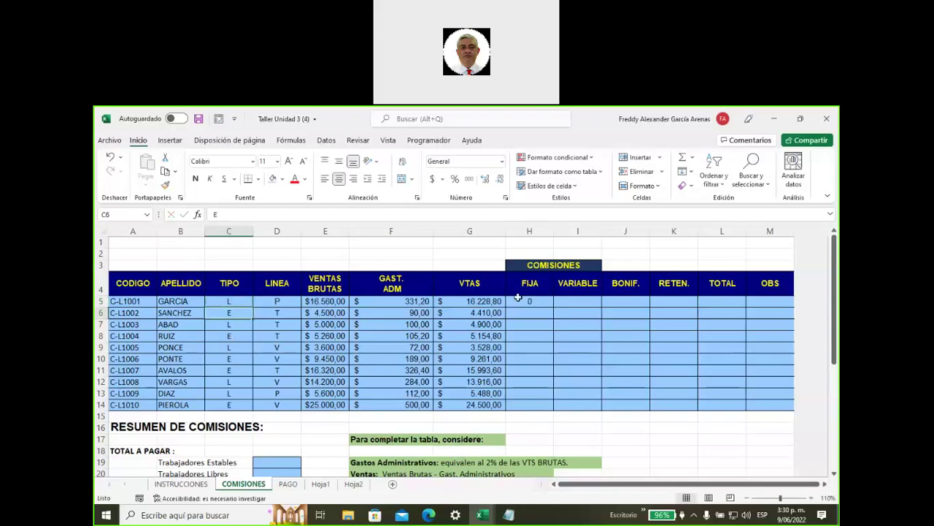
left_click(524, 299)
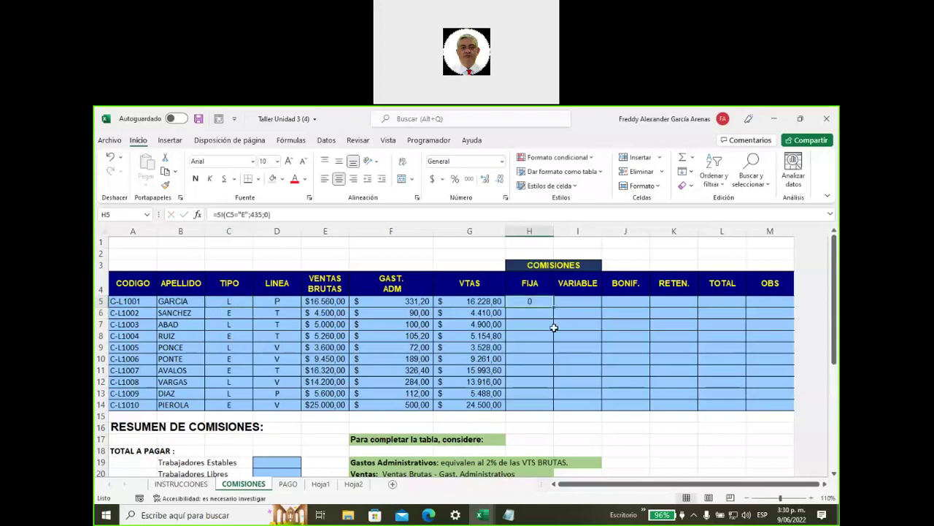
left_click(230, 300)
type("E")
left_click(524, 301)
Step: Copy the FIJA formula down to H14 and compare the type E rows showing 435
double_click(553, 305)
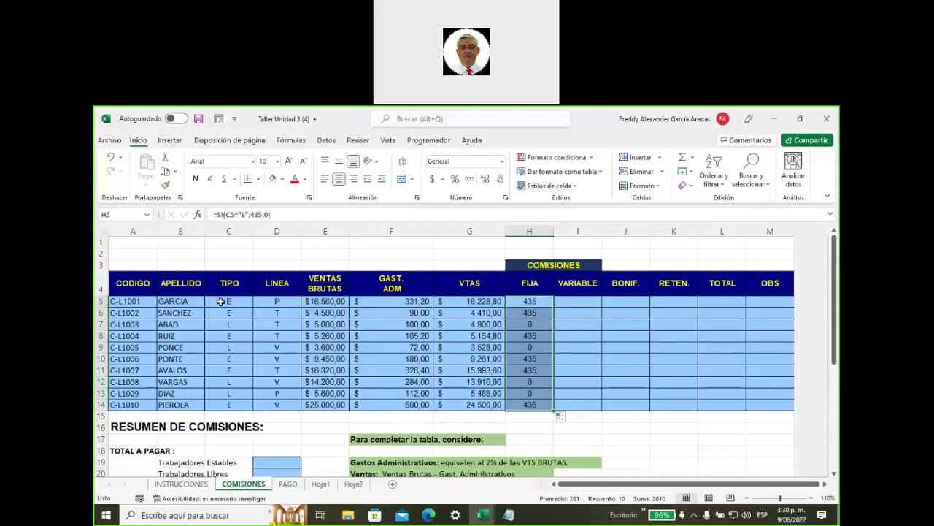
left_click_drag(216, 301, 517, 312)
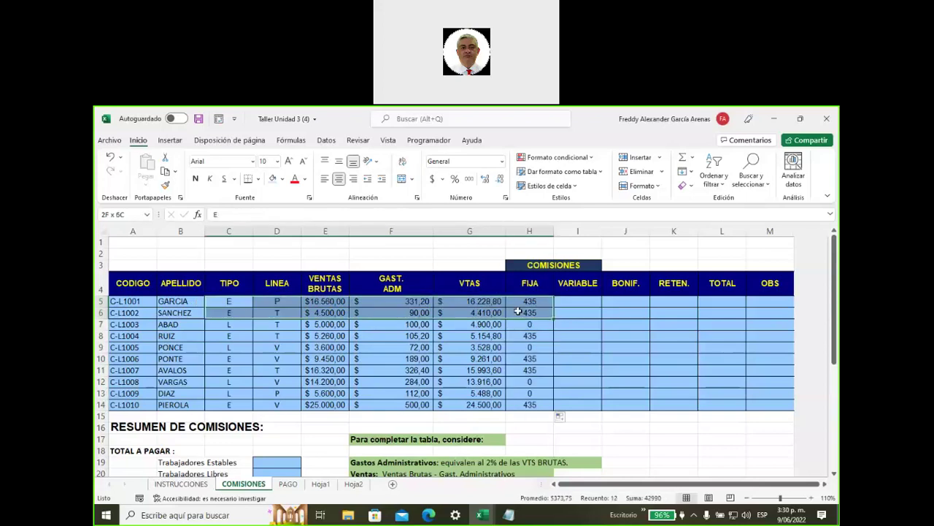
left_click_drag(217, 325, 525, 336)
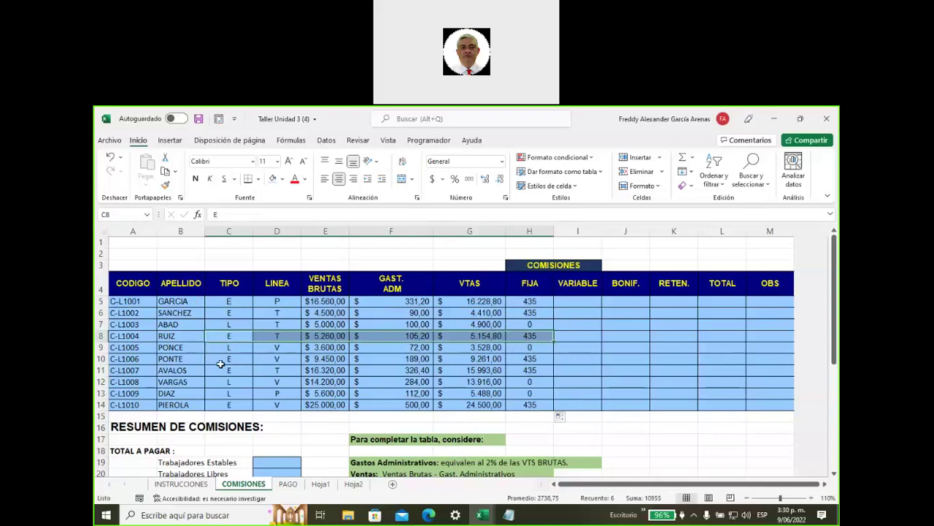
left_click_drag(220, 359, 533, 367)
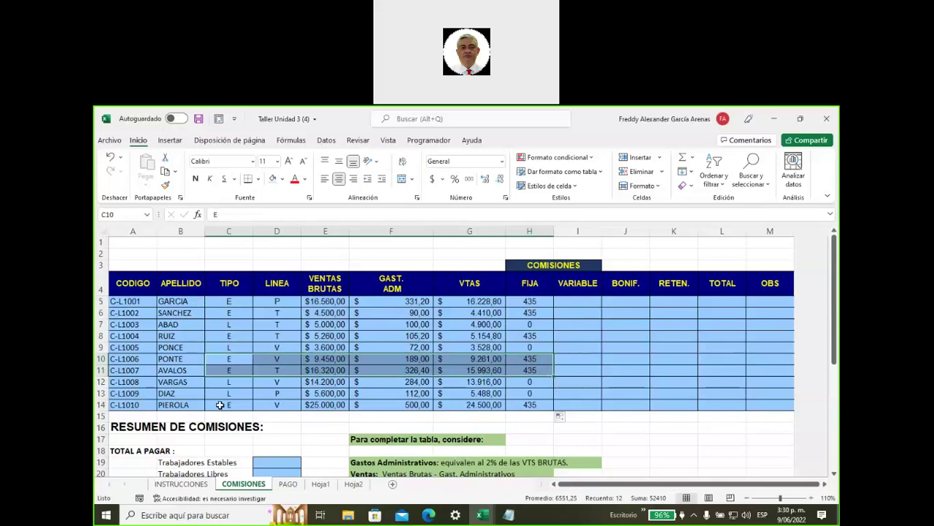
left_click_drag(220, 404, 520, 400)
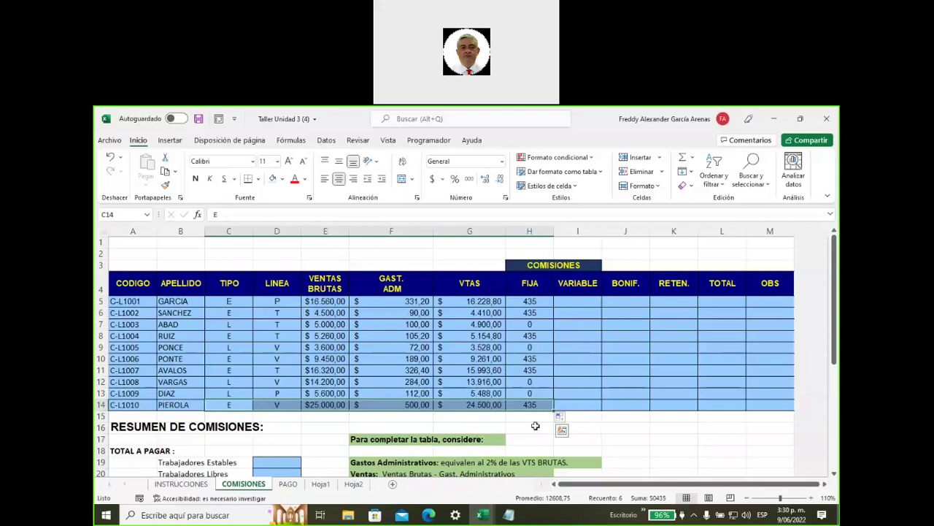
Step: Review H5's formula against the TIPO values in C5:C6
left_click(533, 300)
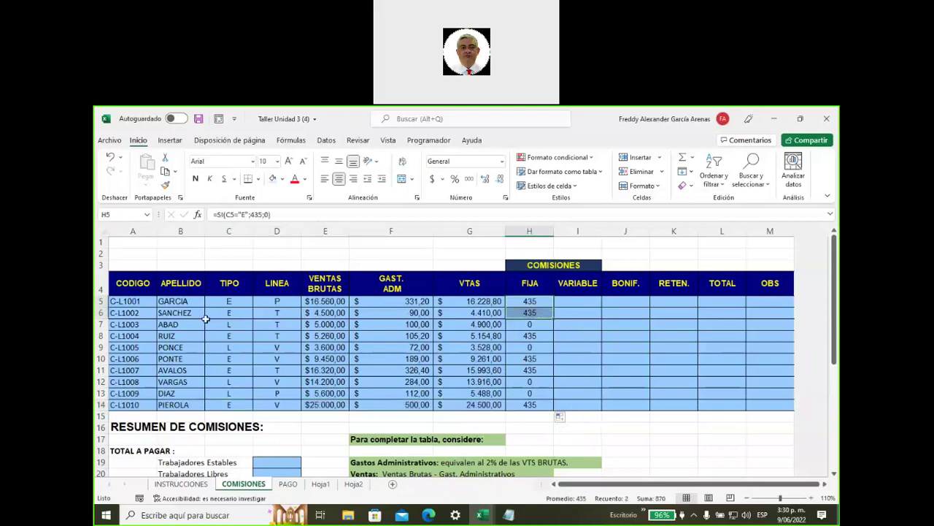
left_click(223, 300)
left_click(223, 313, "shift")
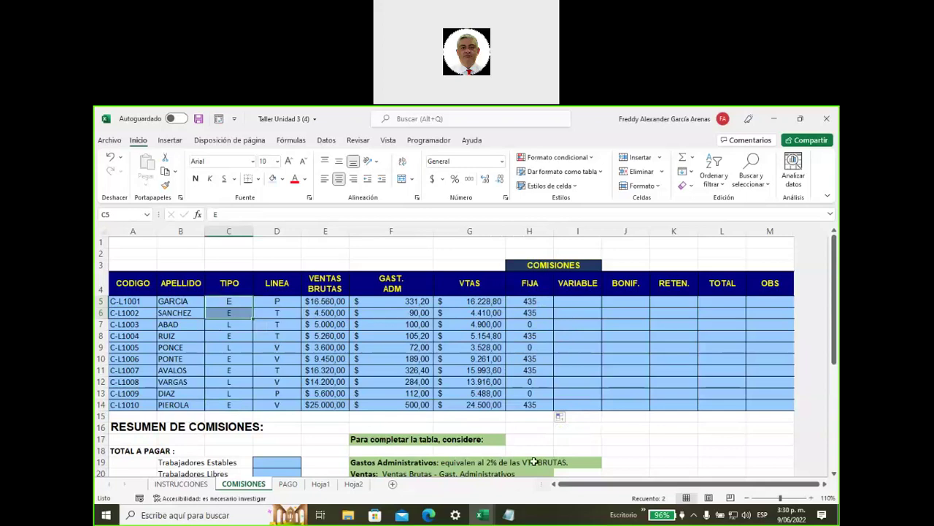
scroll(534, 461, "down", 2)
left_click(577, 380)
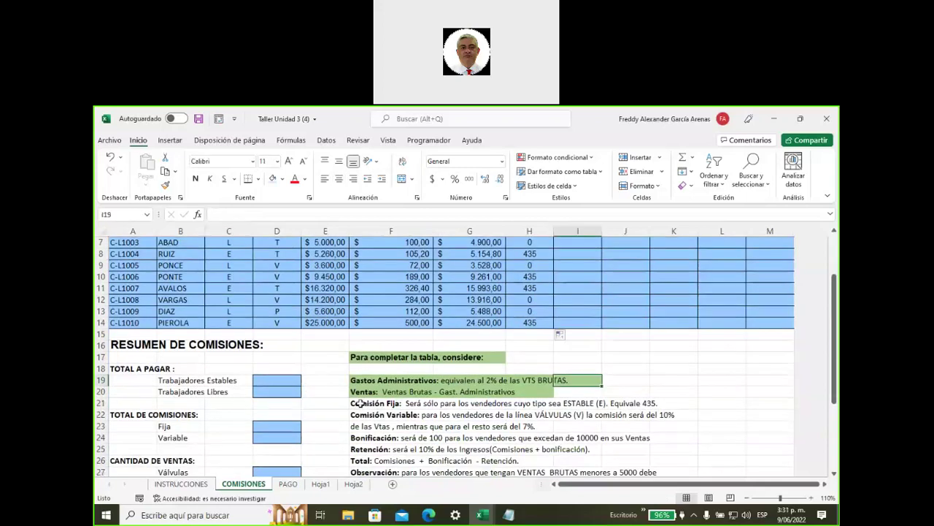
Step: Fill the Comisión Fija note row F21:K21 green, then select the LINEA column
left_click_drag(358, 402, 683, 403)
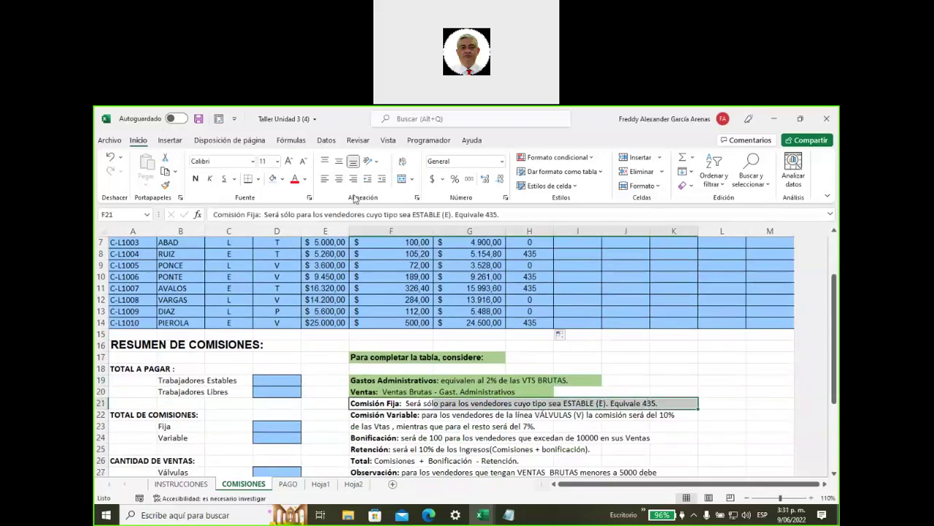
left_click(282, 179)
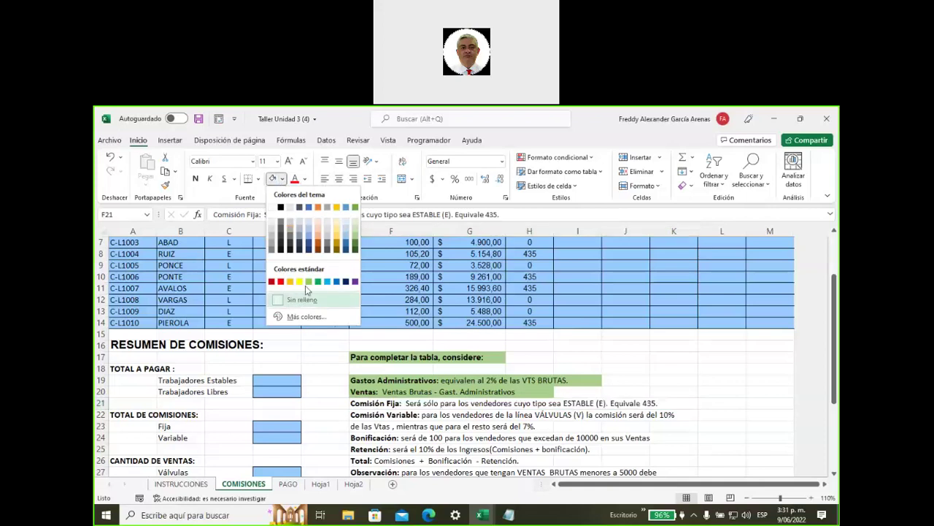
left_click(355, 241)
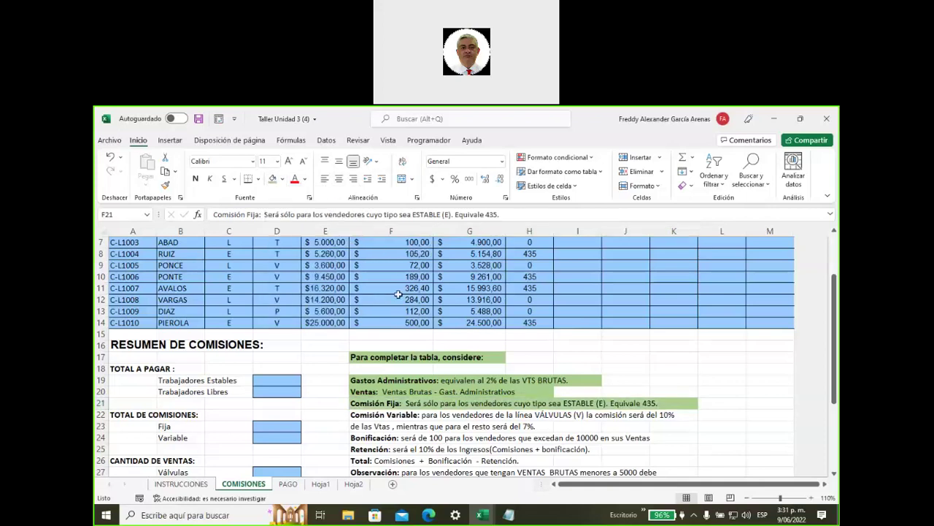
left_click(655, 391)
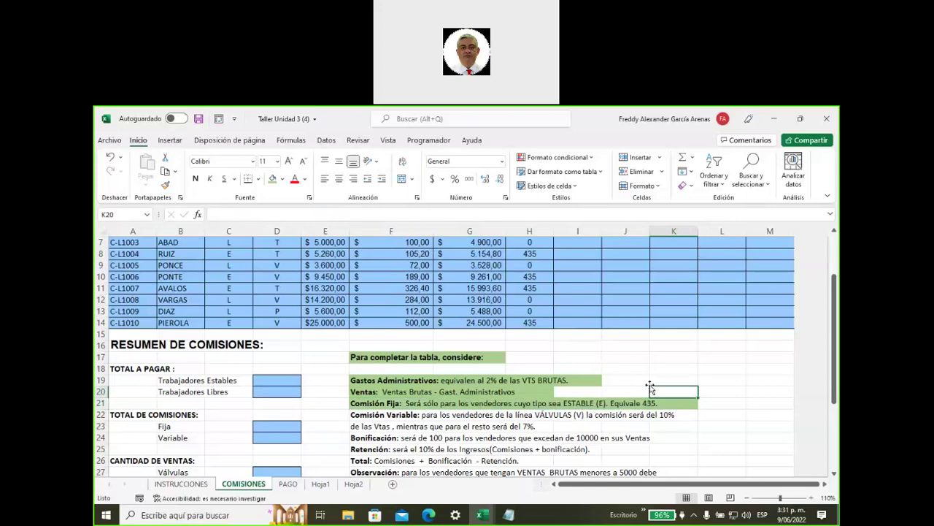
scroll(651, 387, "down", 1)
left_click_drag(361, 381, 555, 381)
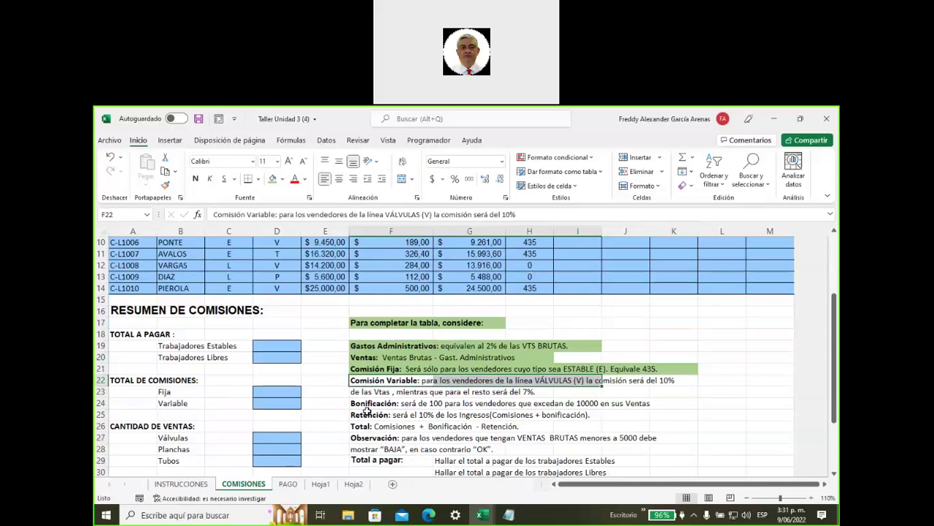
scroll(357, 400, "up", 3)
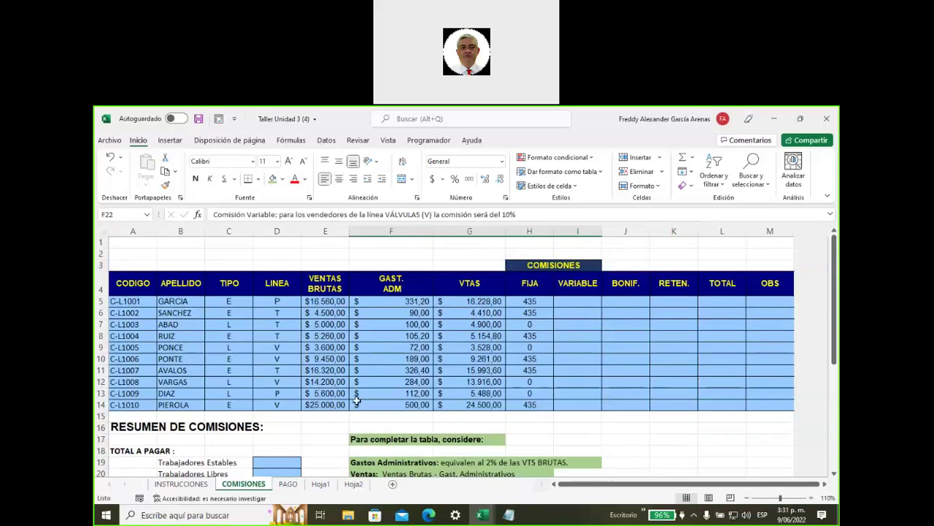
left_click(270, 231)
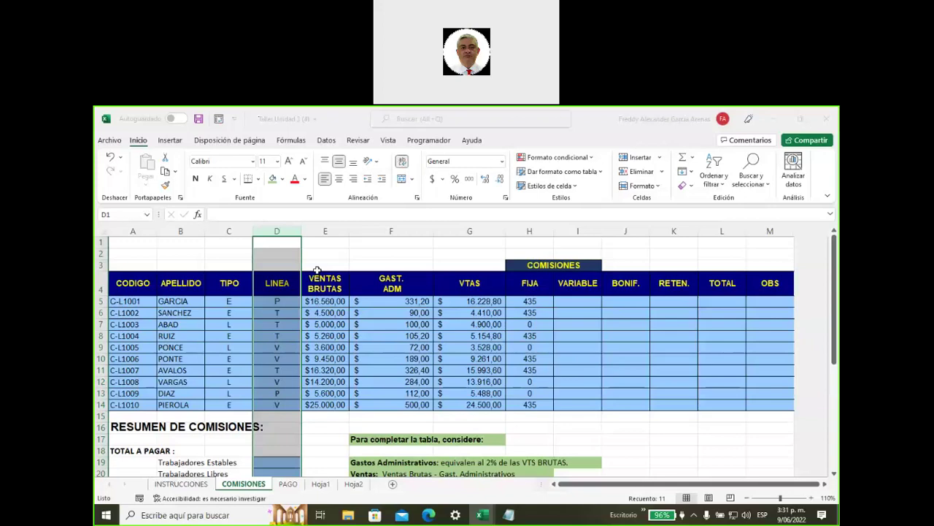
Step: Check the Válvulas, Planchas and Tubos labels, then fill LINEA cells D5:D14 green
left_click(327, 427)
scroll(326, 425, "down", 1)
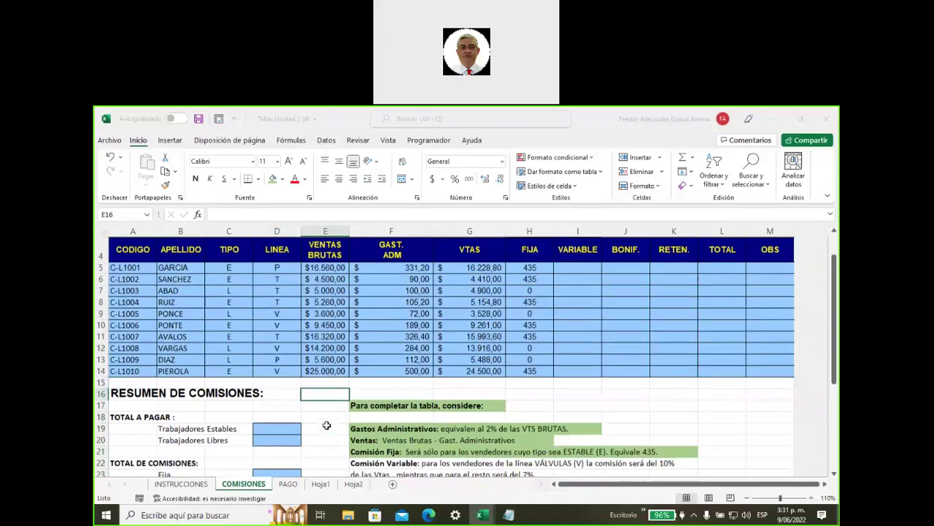
scroll(325, 424, "down", 2)
scroll(246, 416, "down", 1)
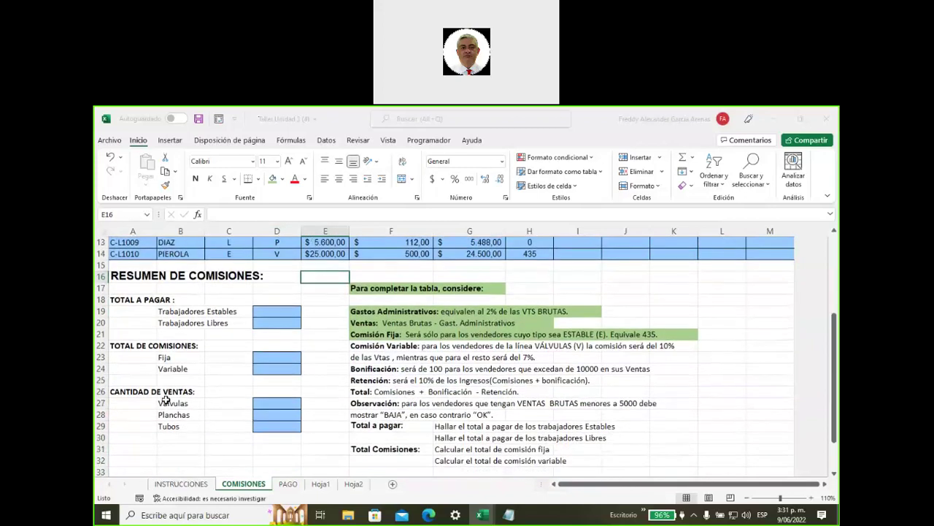
left_click_drag(167, 399, 170, 430)
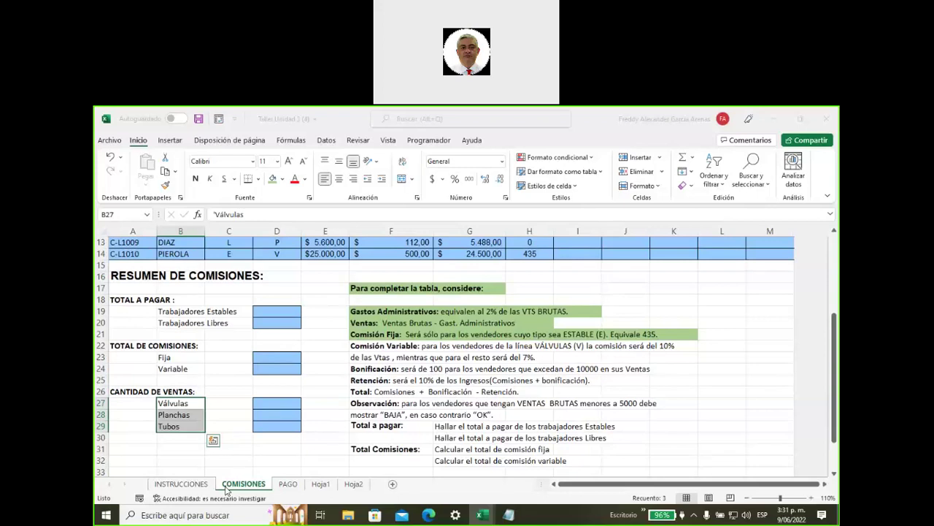
scroll(327, 404, "up", 4)
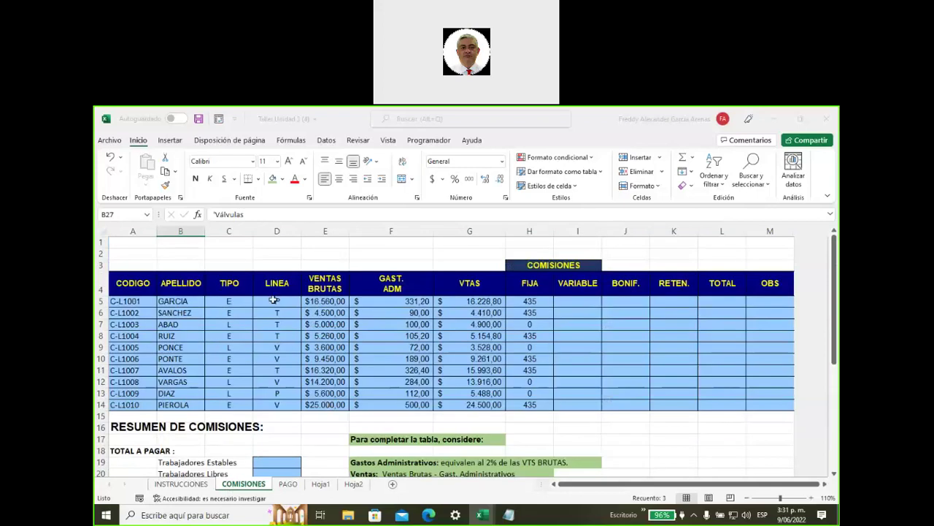
left_click_drag(276, 299, 277, 403)
left_click(274, 178)
left_click(321, 445)
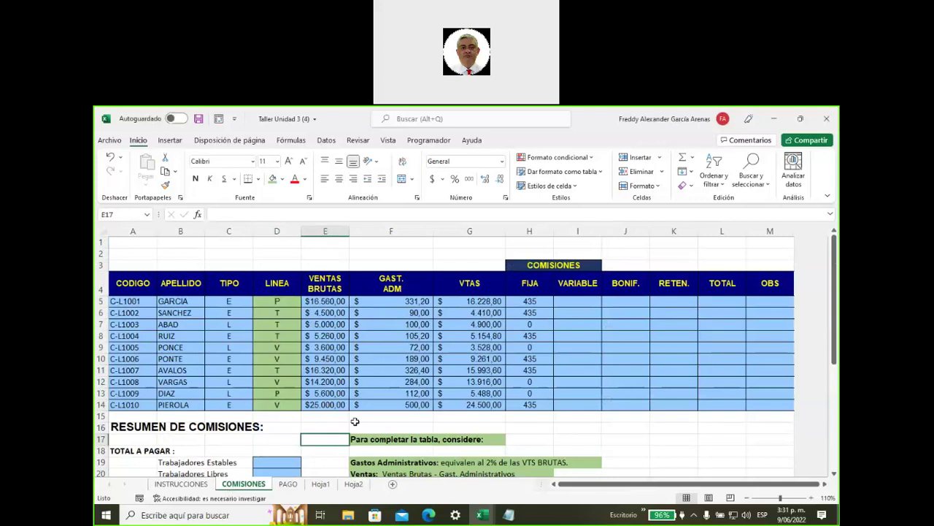
Step: Review the variable commission rule note, including its 7% rate
scroll(560, 354, "down", 2)
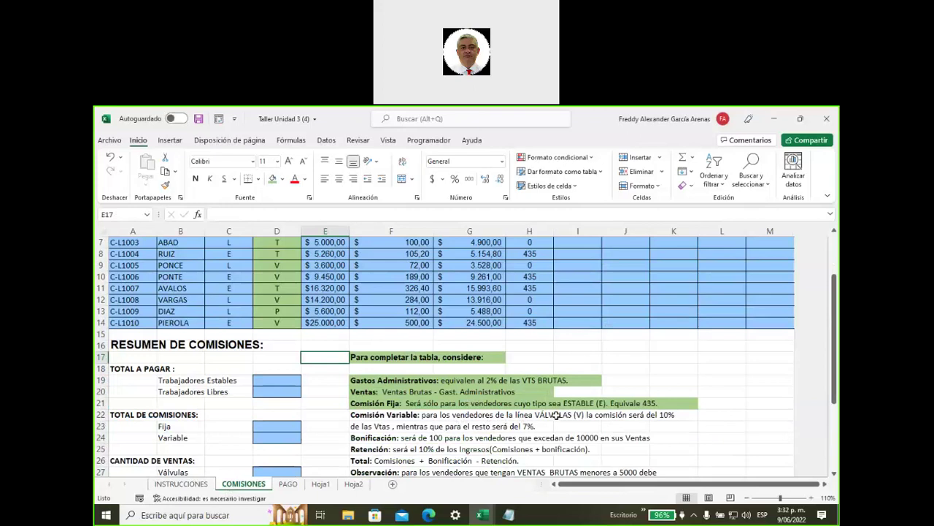
left_click(660, 413)
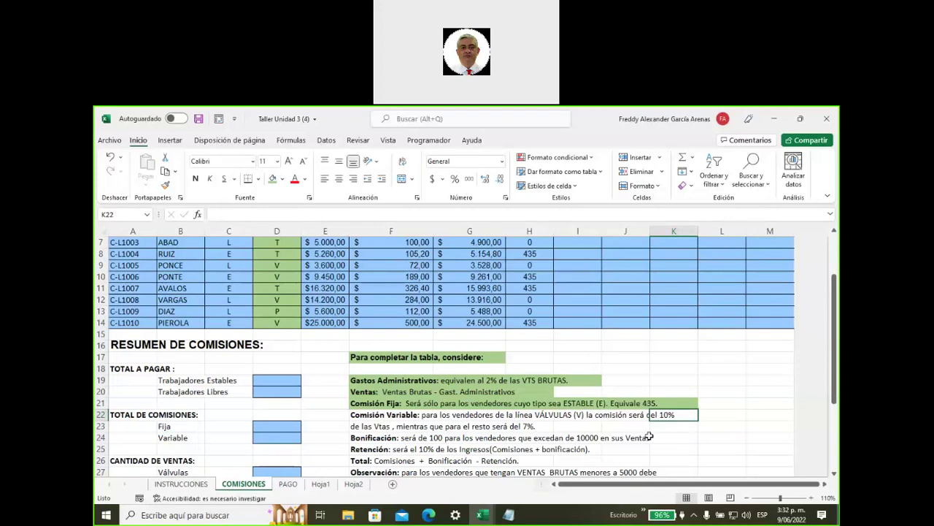
left_click(371, 429)
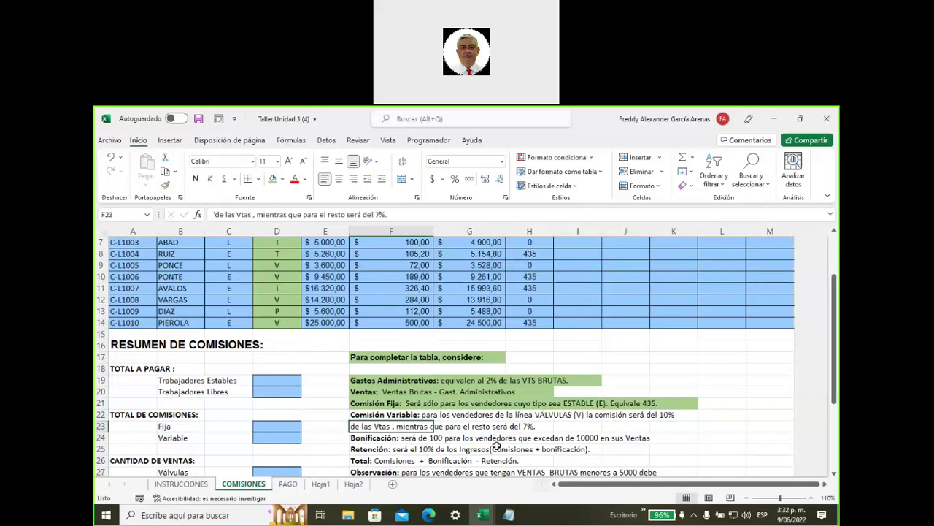
scroll(582, 426, "up", 2)
Step: Build =SI(D5="V";G5*10%;G5*7%) in I5 for the variable commission
left_click(566, 301)
type("=si")
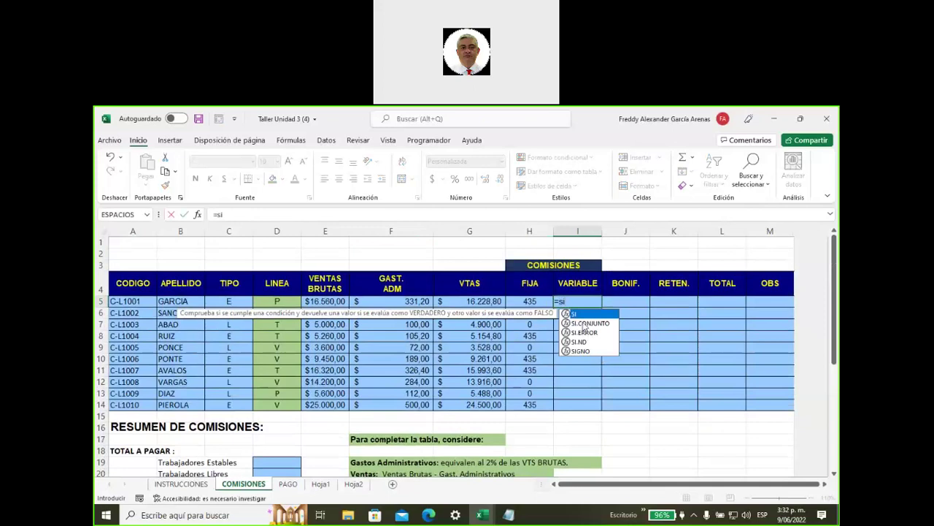
double_click(575, 314)
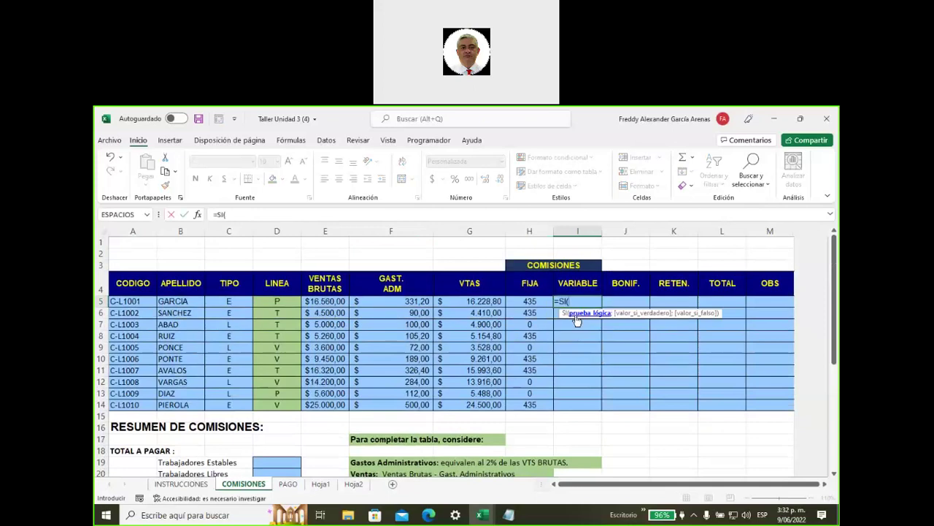
scroll(575, 375, "down", 2)
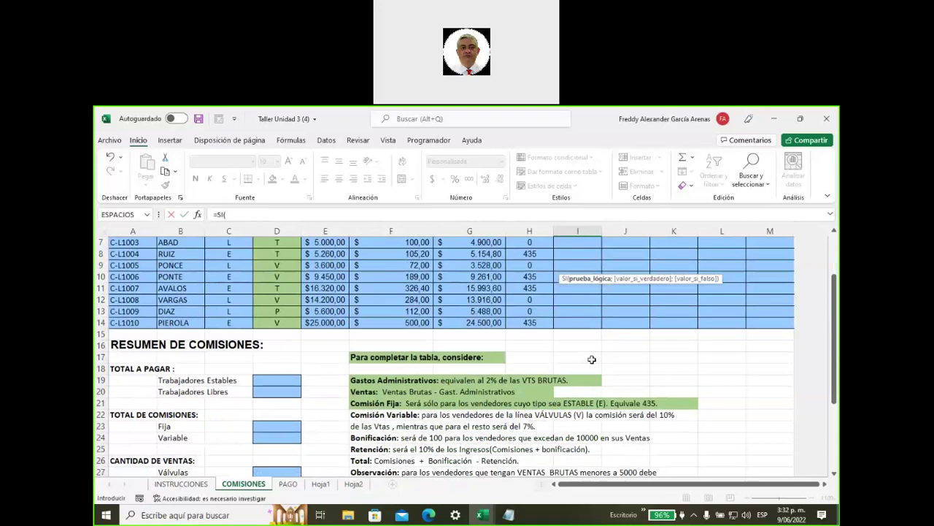
scroll(591, 359, "up", 2)
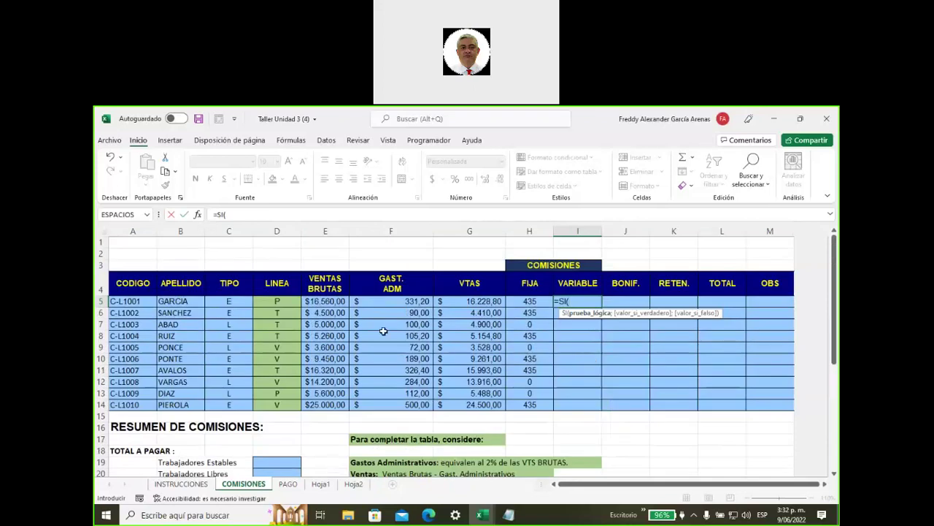
left_click(281, 301)
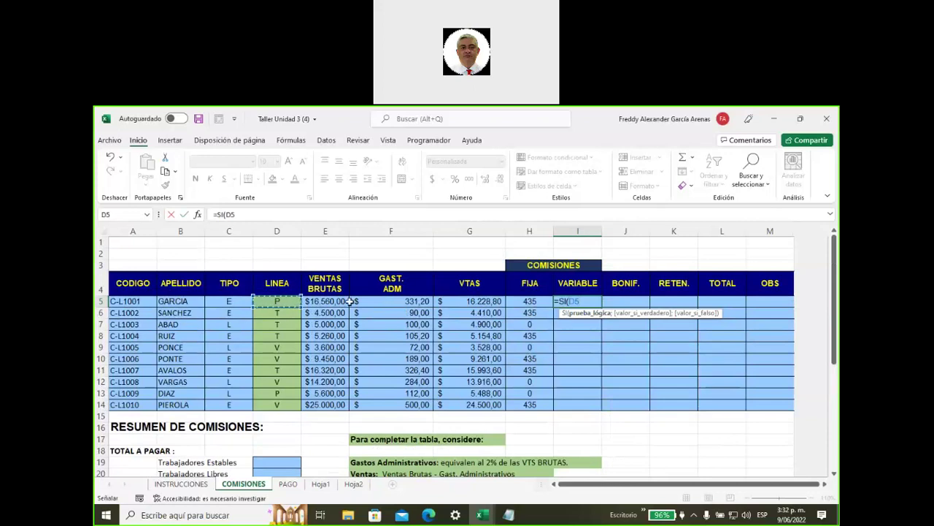
type("=")
type("\"V\"")
type(";")
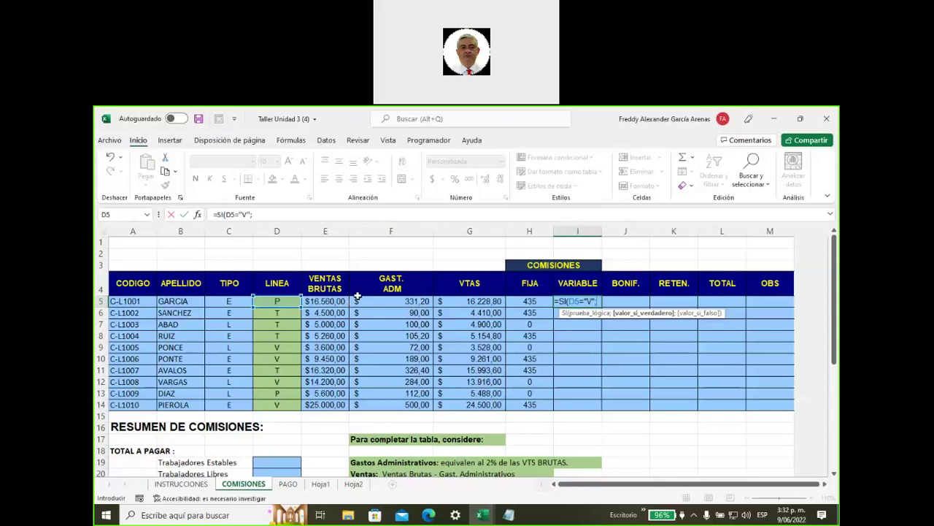
left_click(466, 302)
type("*10%")
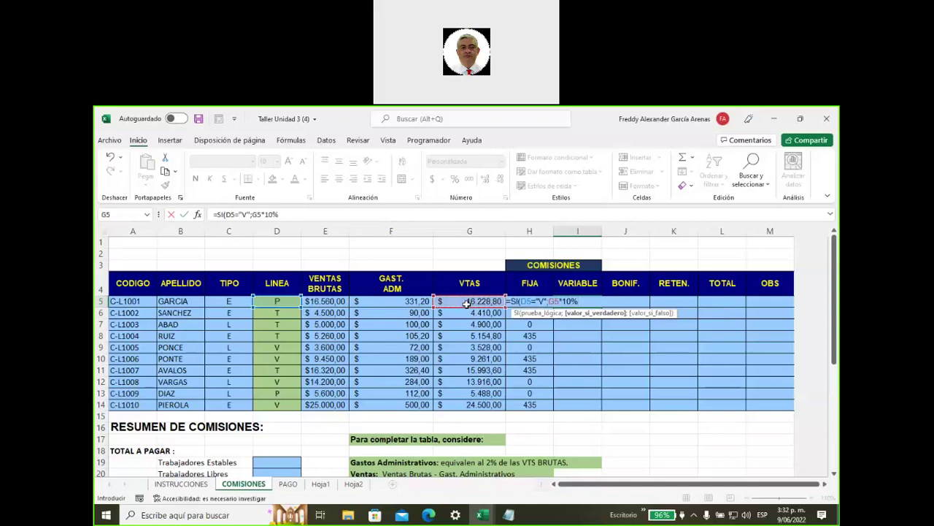
type(";")
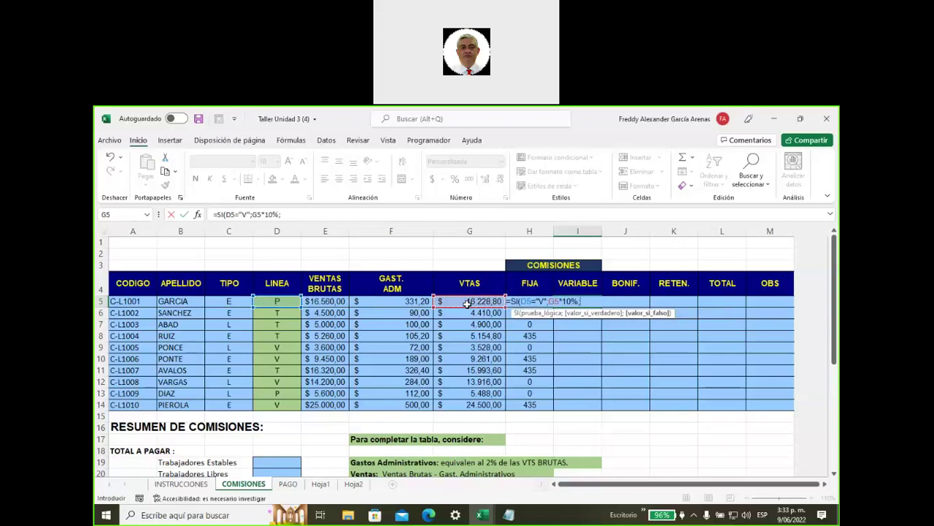
left_click(465, 302)
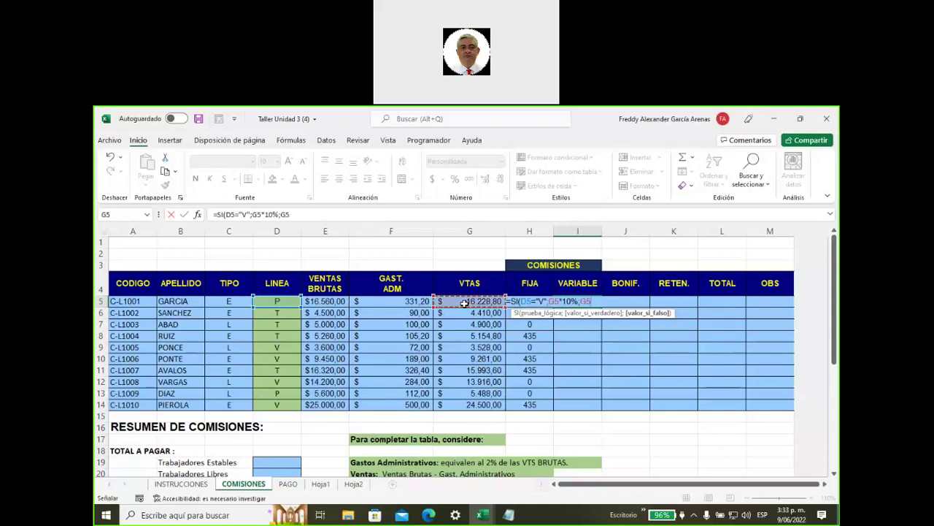
type("*7%")
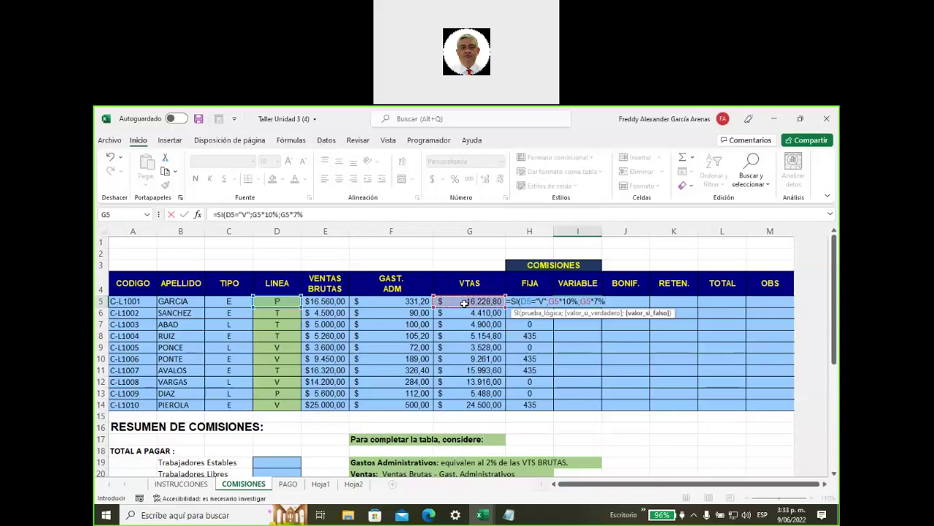
type(")")
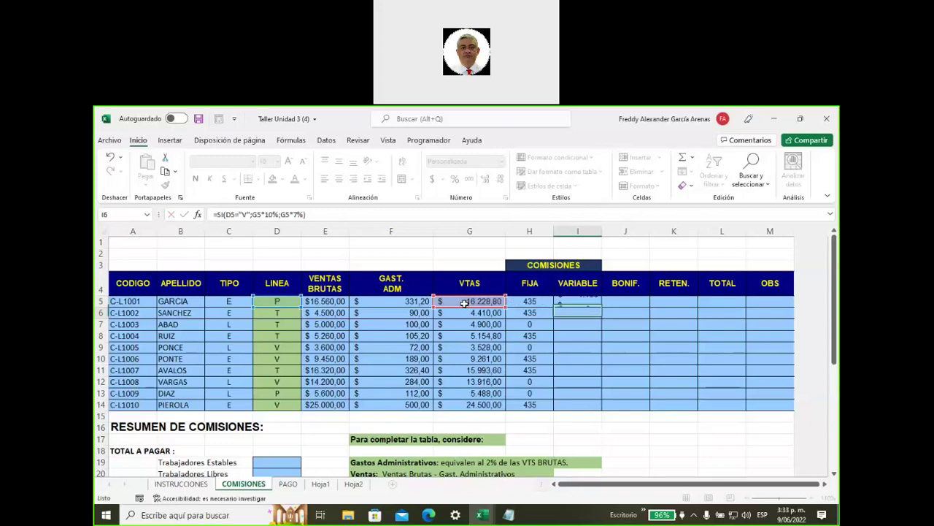
Step: Confirm the I5 formula and test it by changing D5's line to V
key("Return")
left_click(572, 300)
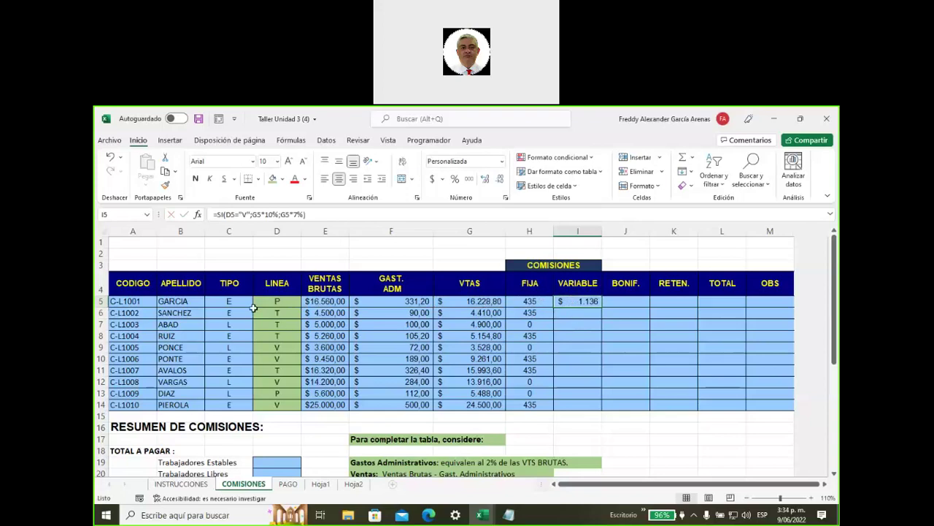
left_click(280, 303)
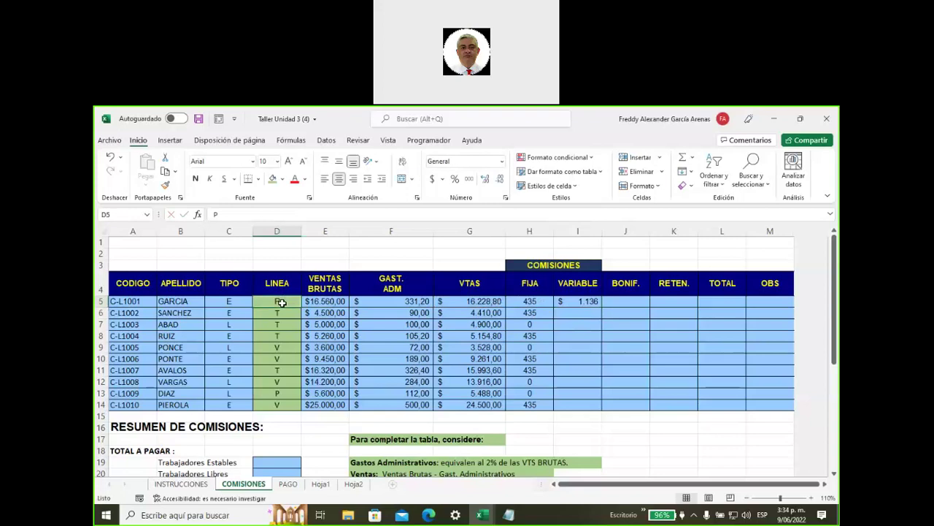
left_click(571, 305)
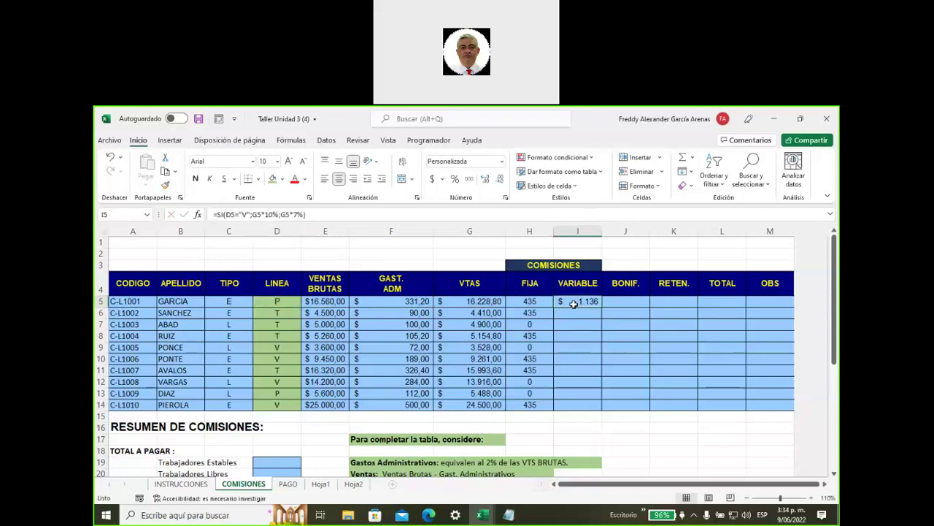
left_click(272, 301)
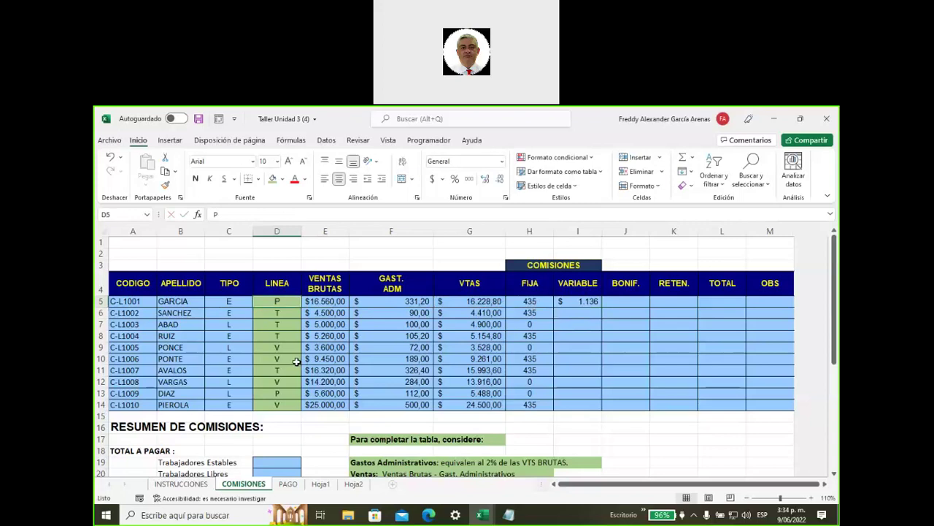
type("V")
key("Return")
left_click(279, 300)
left_click(568, 303)
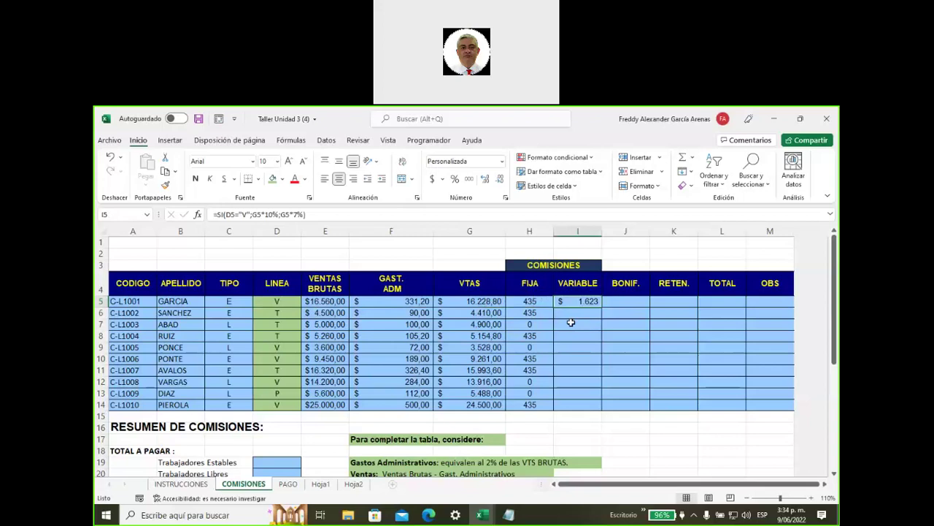
Step: Restore D5 to P and copy the VARIABLE formula down to I14
left_click(479, 299)
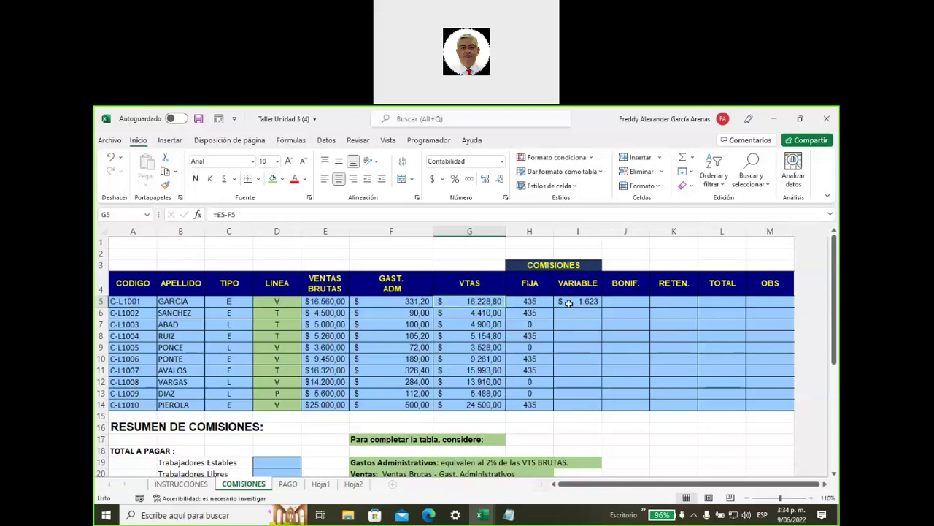
left_click(289, 304)
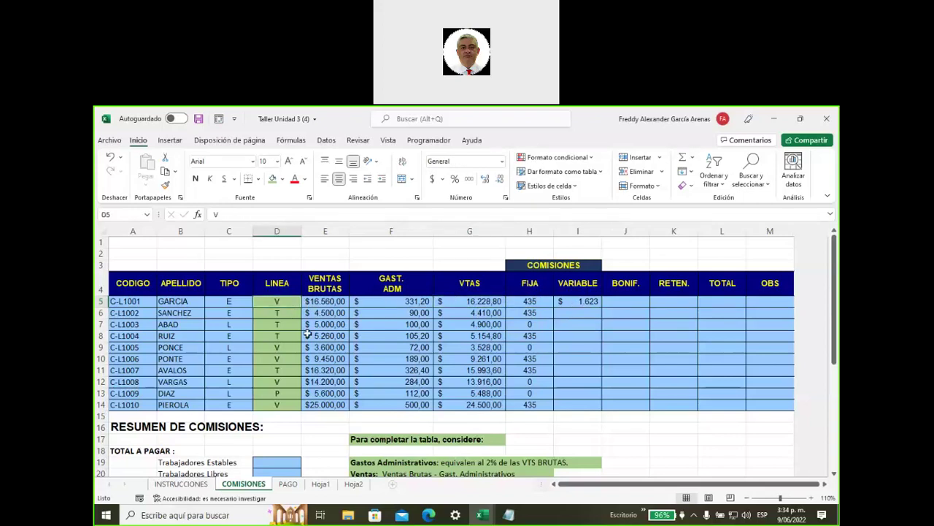
type("P")
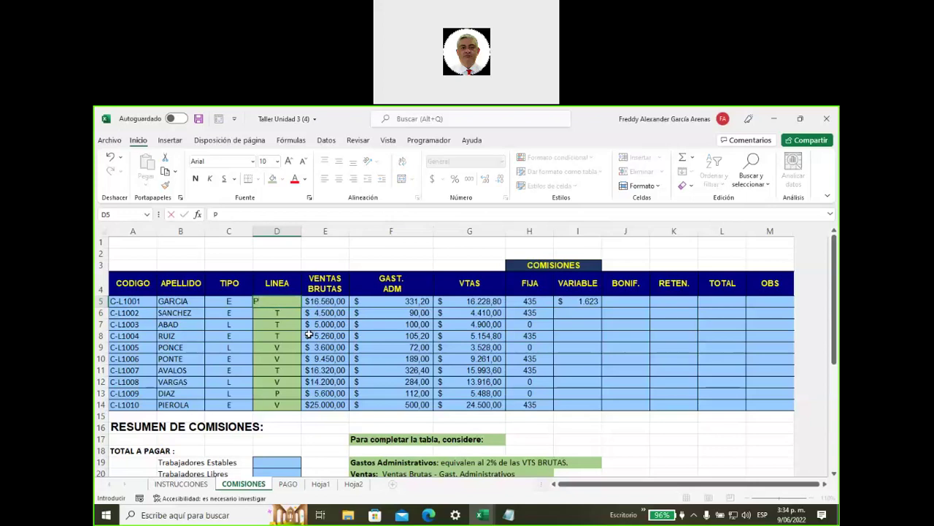
left_click(405, 357)
left_click(570, 302)
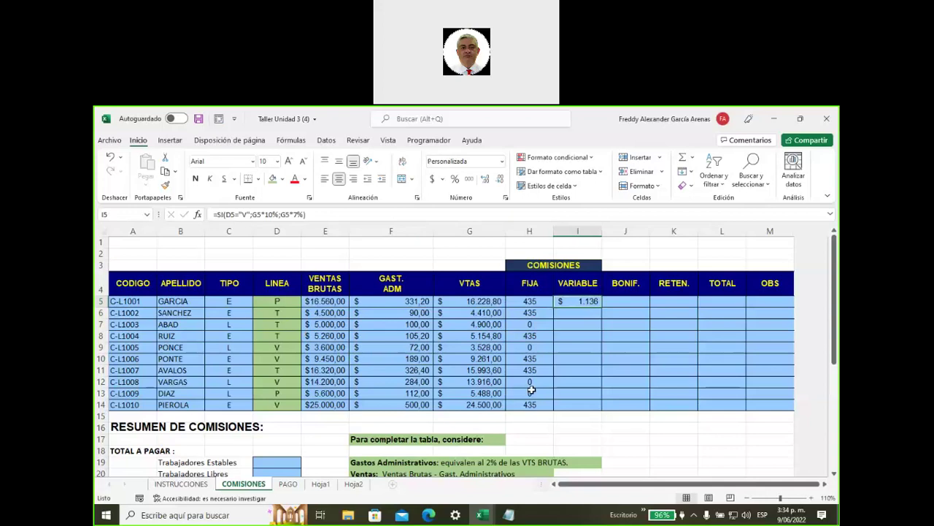
double_click(603, 307)
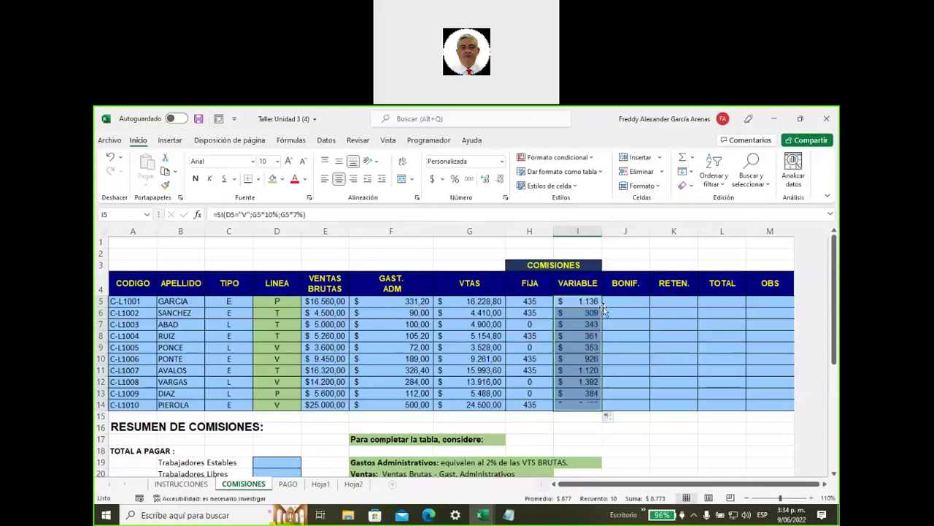
left_click(628, 367)
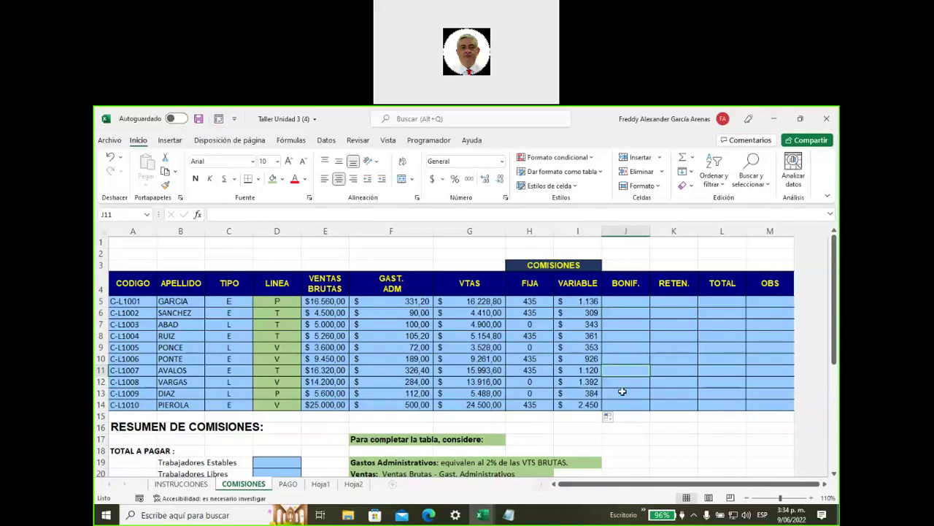
Step: Fill the Comisión Variable note F22:K23 green
scroll(622, 391, "down", 3)
scroll(622, 390, "down", 2)
scroll(569, 372, "down", 1)
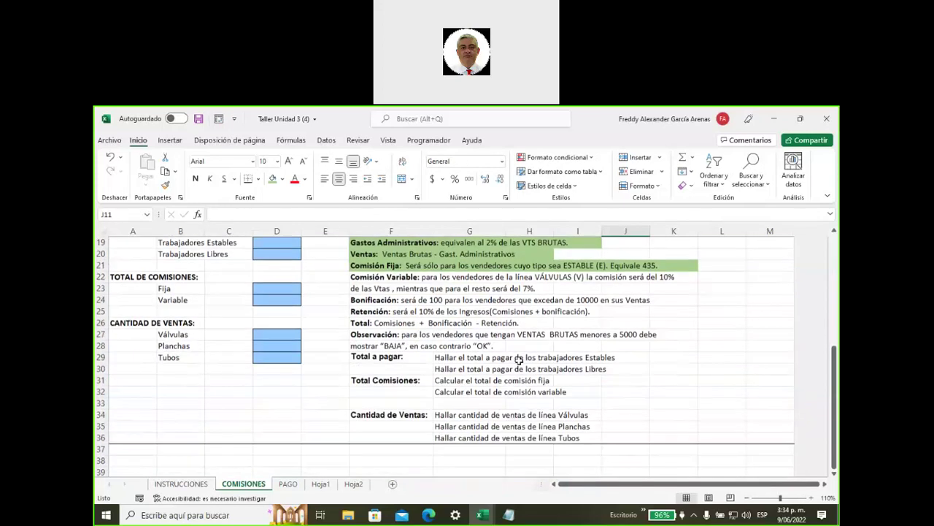
left_click(354, 276)
left_click(379, 295)
left_click(351, 277)
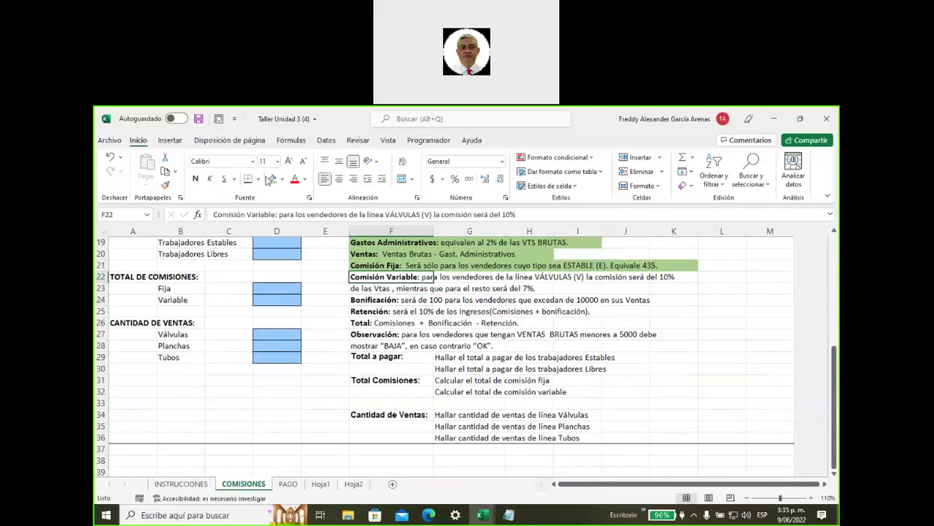
left_click_drag(441, 281, 544, 290)
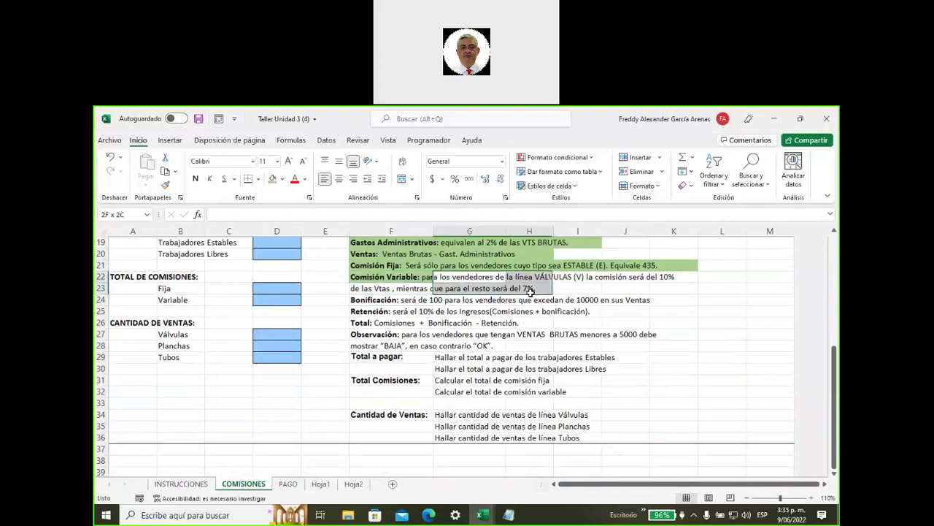
left_click(282, 179)
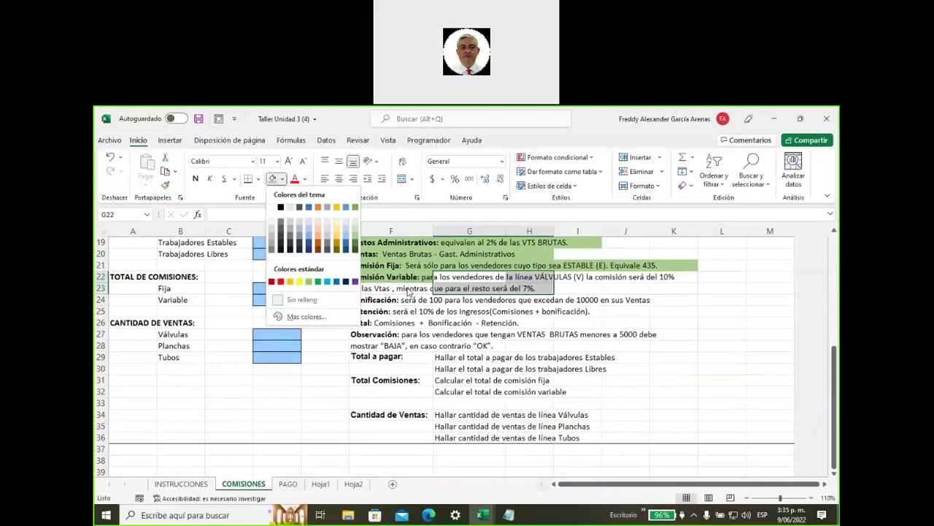
left_click(419, 292)
left_click_drag(357, 277, 682, 290)
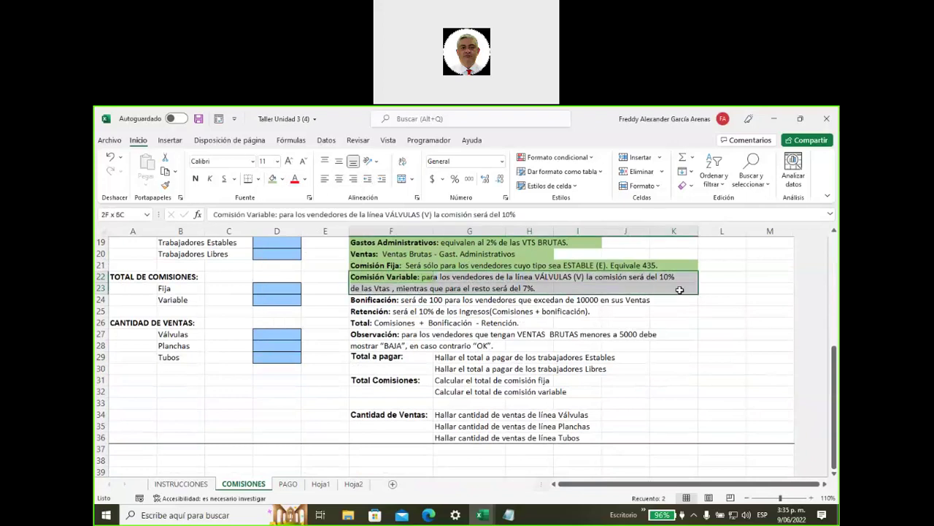
left_click(272, 179)
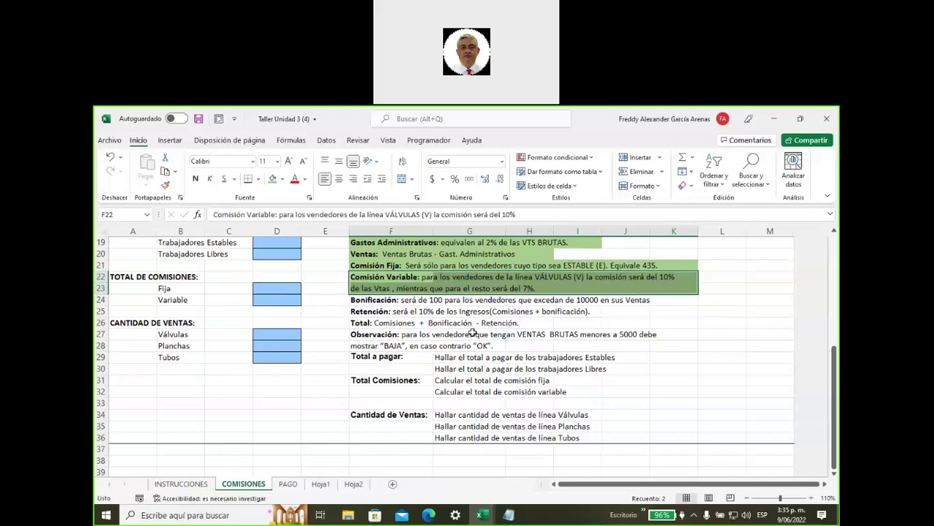
left_click(462, 341)
Step: Select the Bonificación note F24:J24 and return to the top of the sheet
scroll(491, 390, "up", 1)
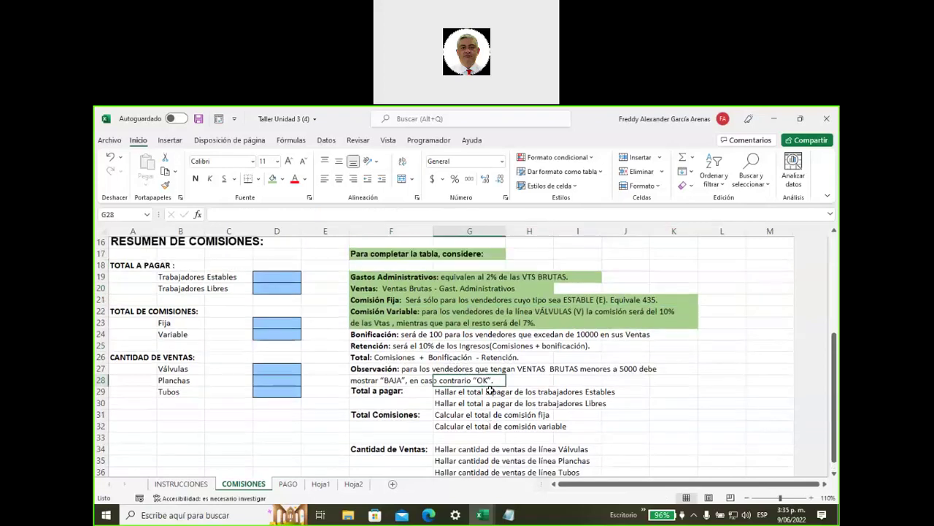
left_click(378, 336)
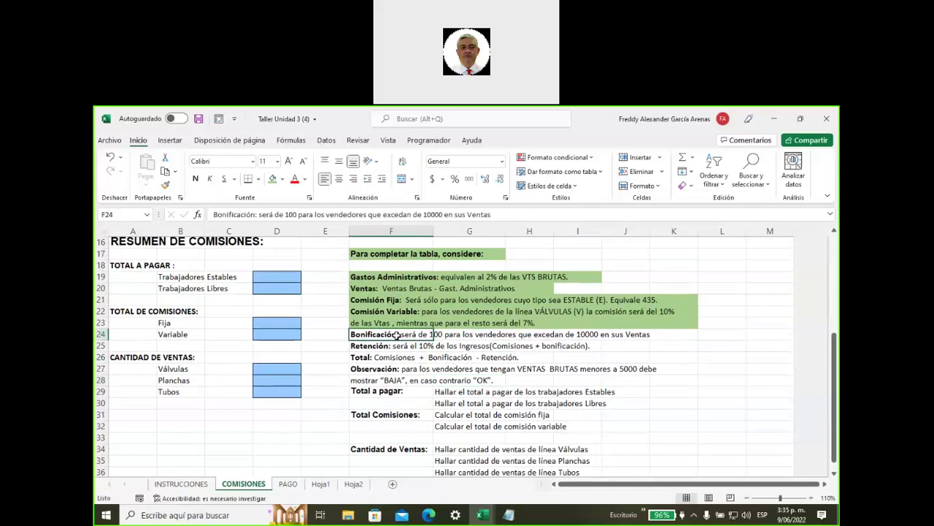
mouse_move(396, 334)
left_mouse_down()
mouse_move(626, 335)
mouse_move(565, 334)
left_mouse_up()
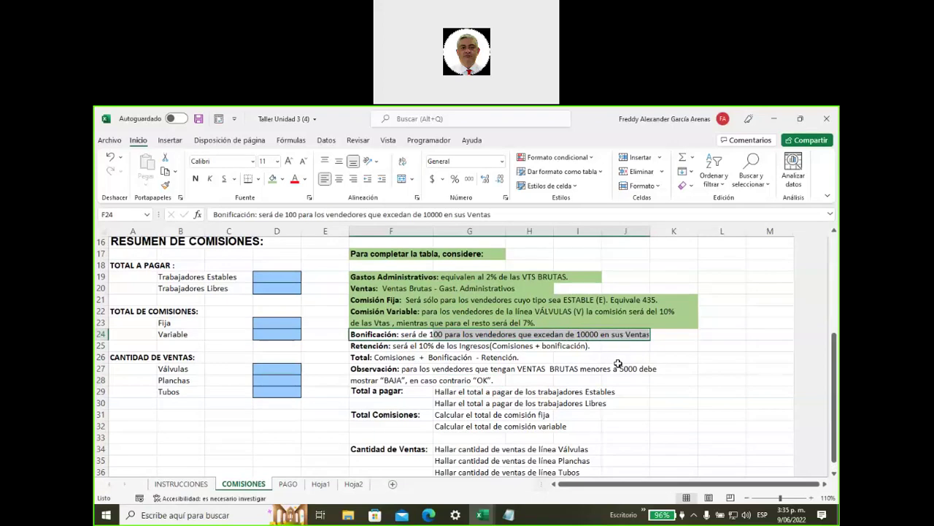
scroll(617, 363, "up", 3)
scroll(617, 363, "up", 2)
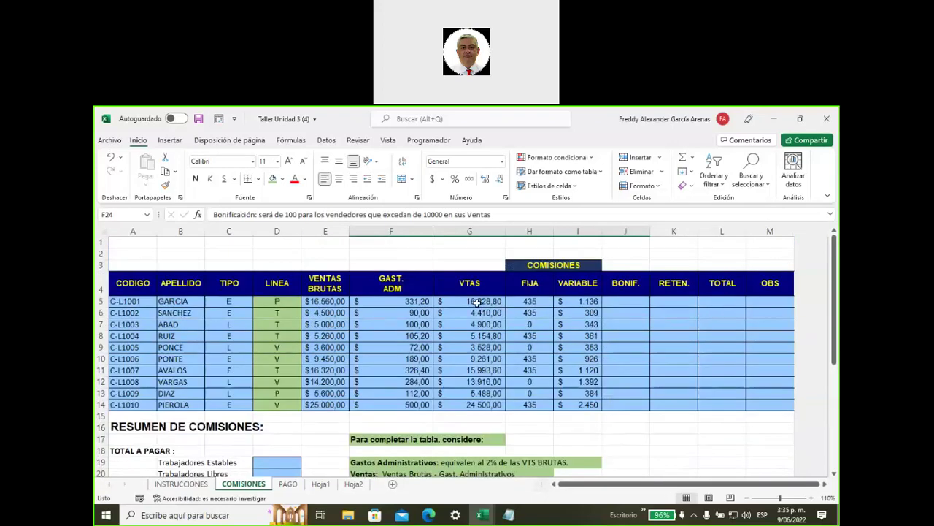
Step: Fill the VTAS values G5:G14 yellow, then select the BONIF. column J4:J14
left_click_drag(477, 300, 478, 400)
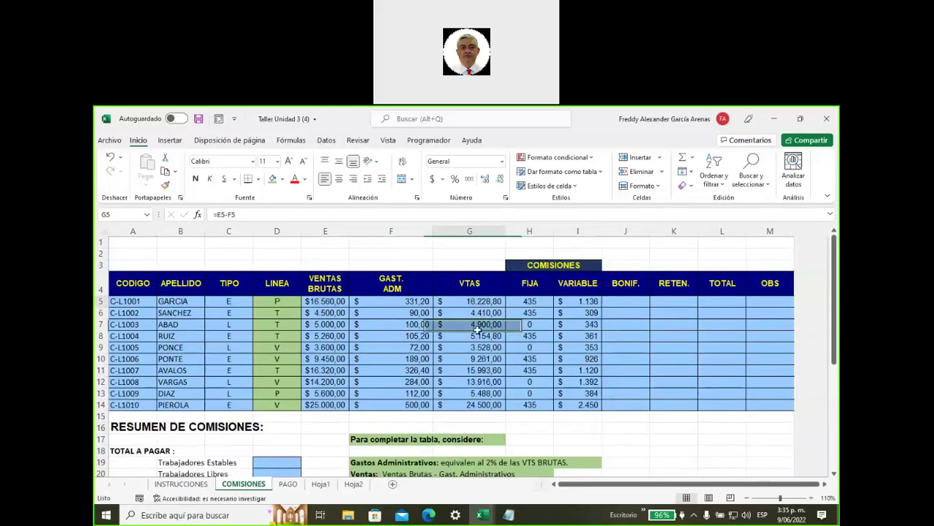
left_click(283, 179)
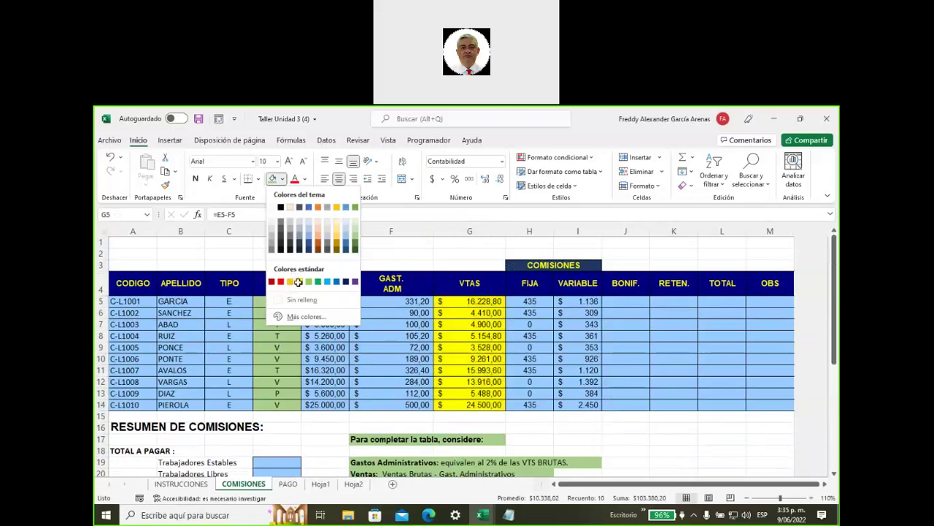
left_click(291, 283)
left_click(546, 424)
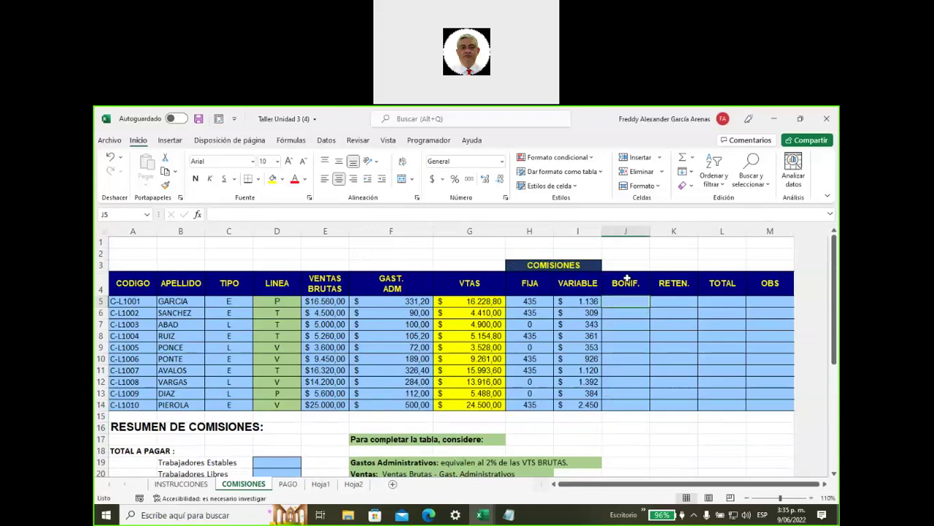
left_click_drag(626, 283, 630, 403)
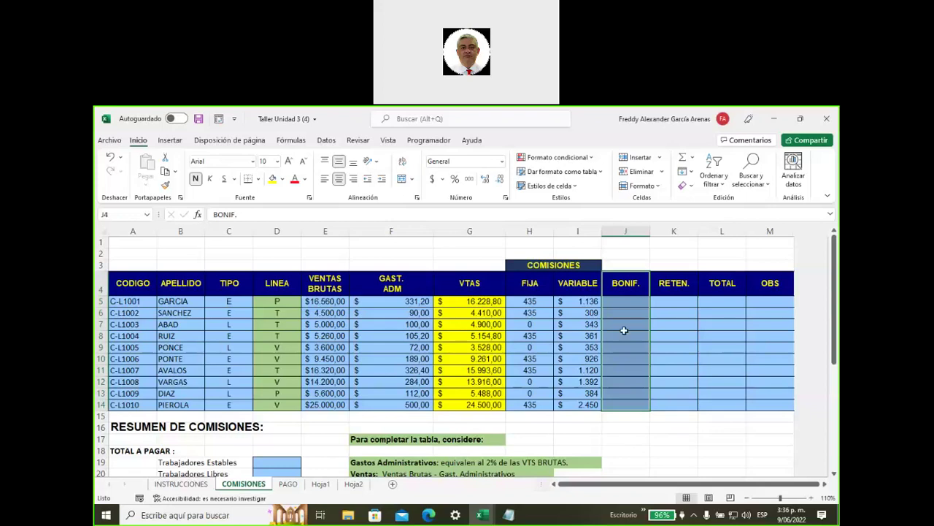
Step: Start a formula in J5 referencing G5, then cancel it
key("Down")
type("=")
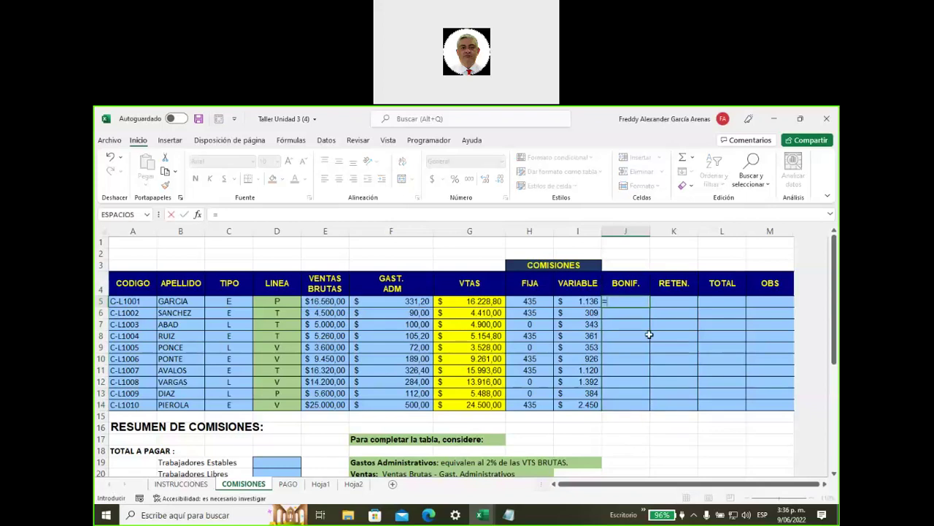
left_click(472, 301)
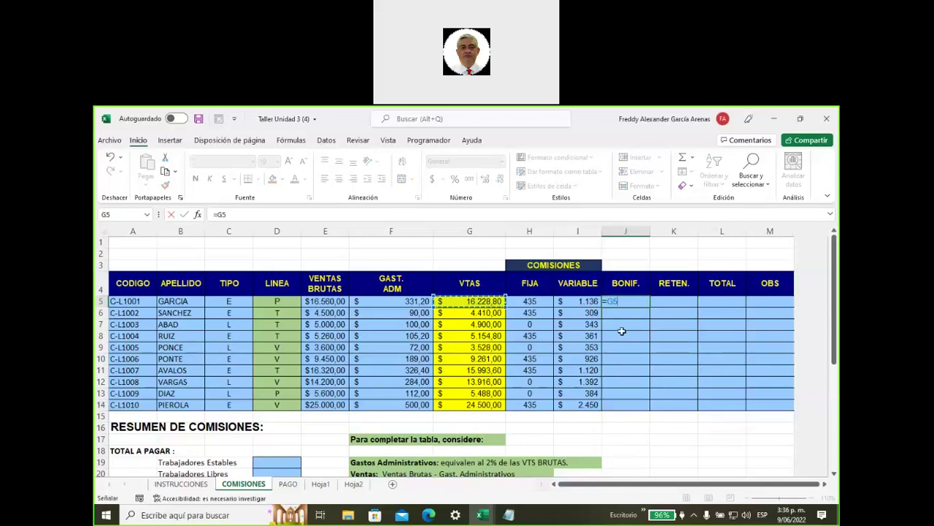
key("BackSpace")
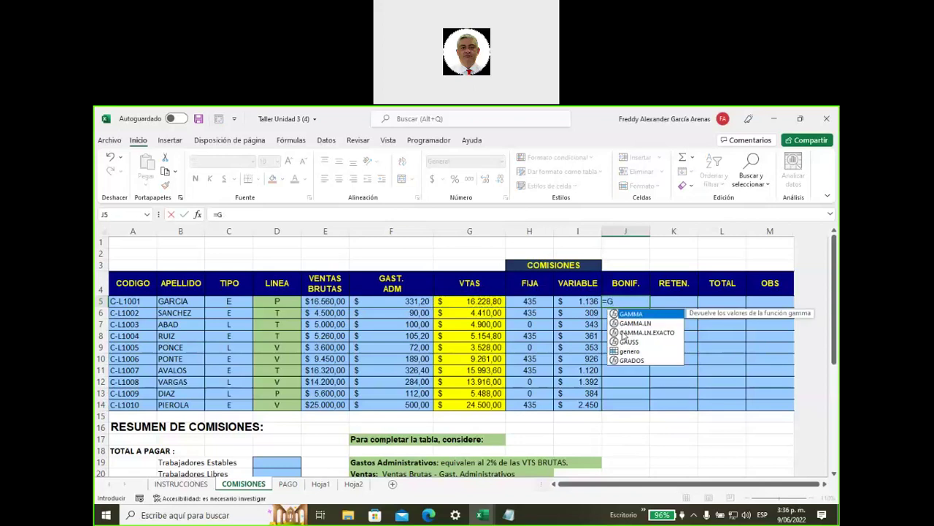
key("BackSpace")
key("BackSpace")
key("Escape")
scroll(513, 431, "down", 6)
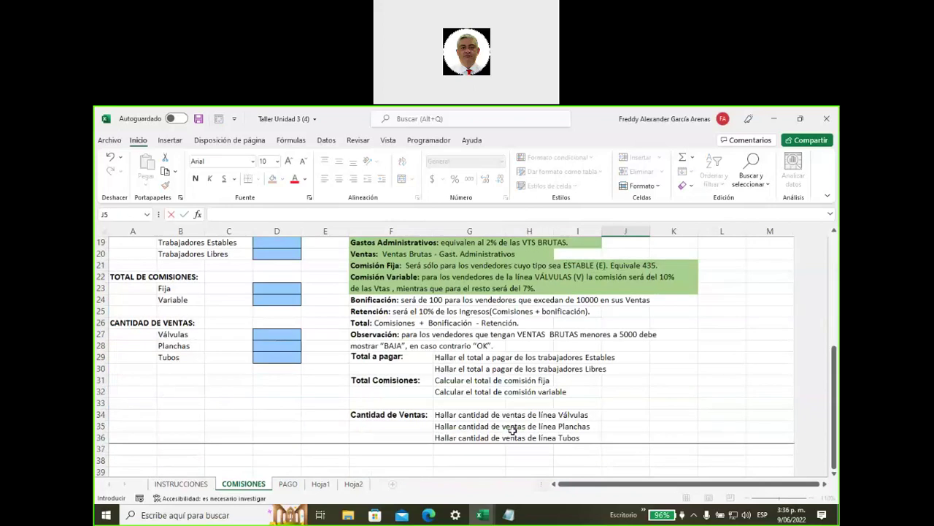
scroll(513, 431, "down", 1)
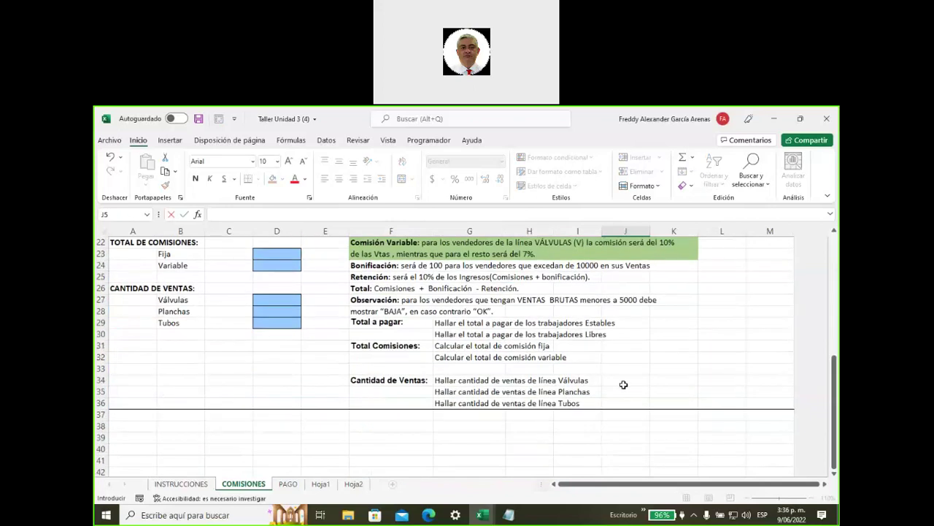
scroll(614, 350, "up", 4)
scroll(606, 328, "up", 1)
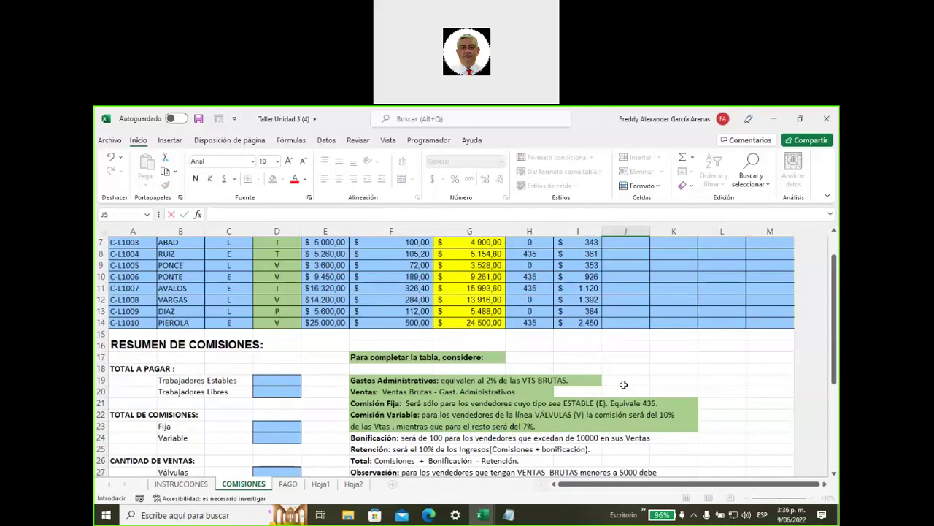
scroll(597, 308, "up", 2)
Step: Enter =SI(G5>10000;100;0) in J5 for the bonus
type("=")
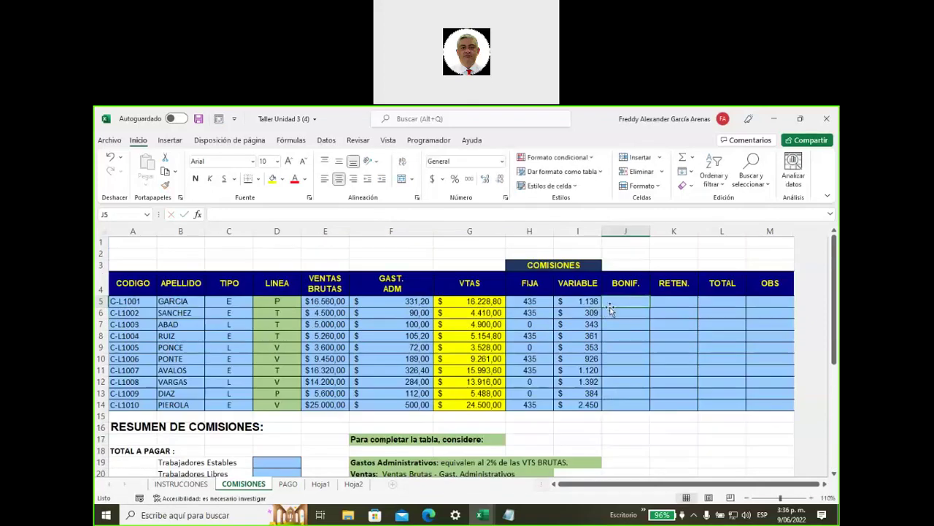
type("si")
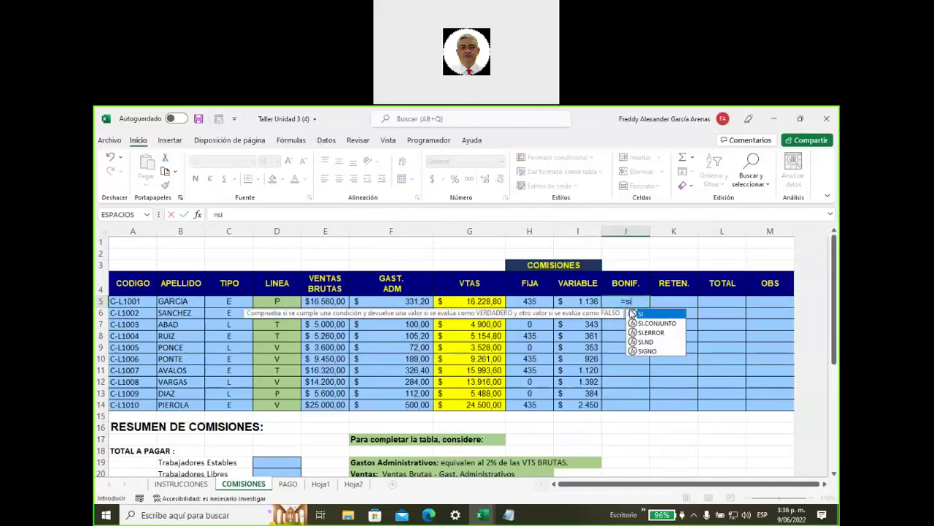
double_click(643, 314)
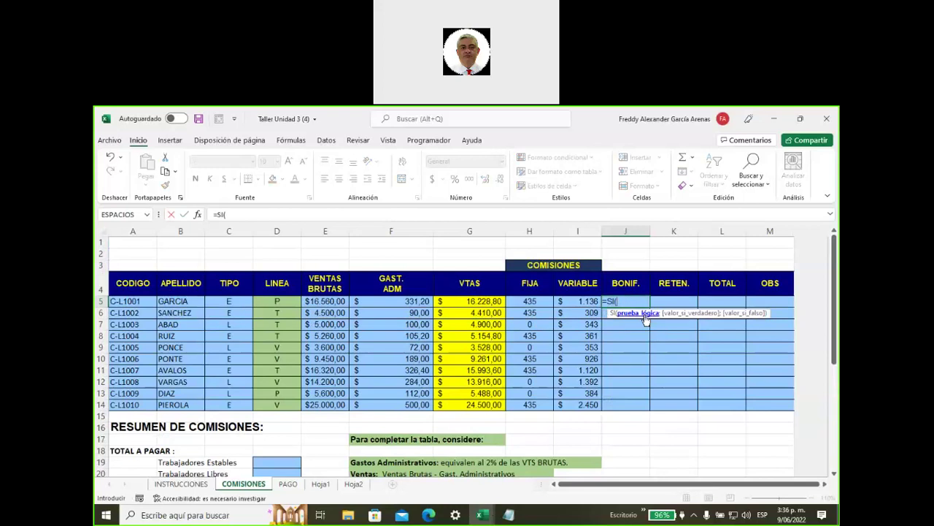
left_click(480, 301)
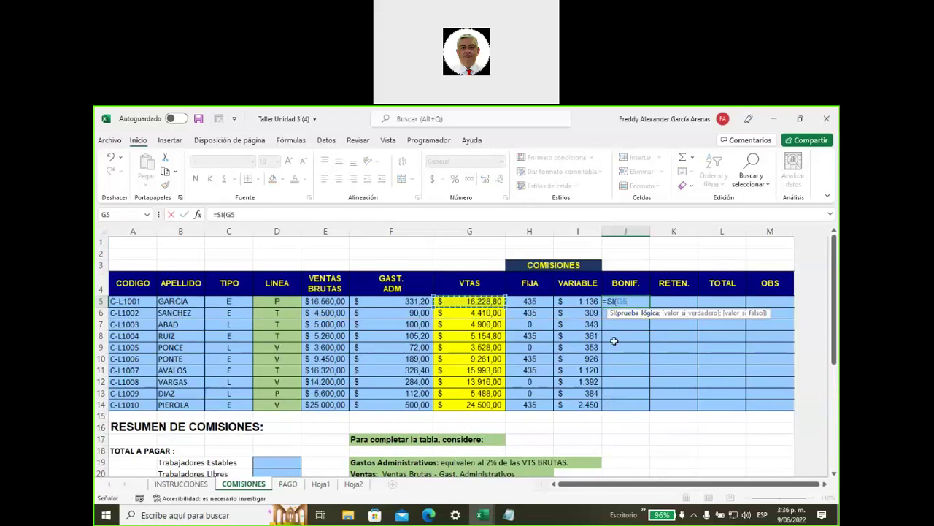
type(">10000")
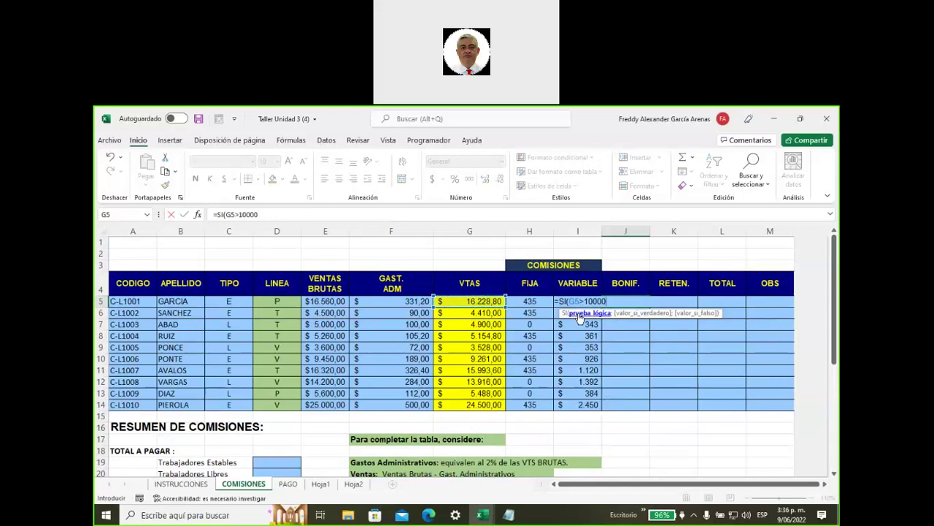
type(";100;0")
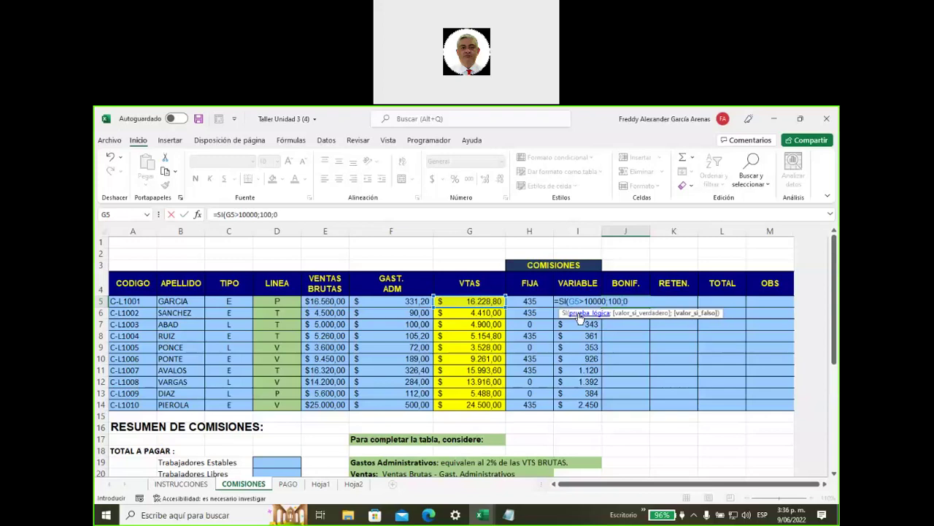
type(")")
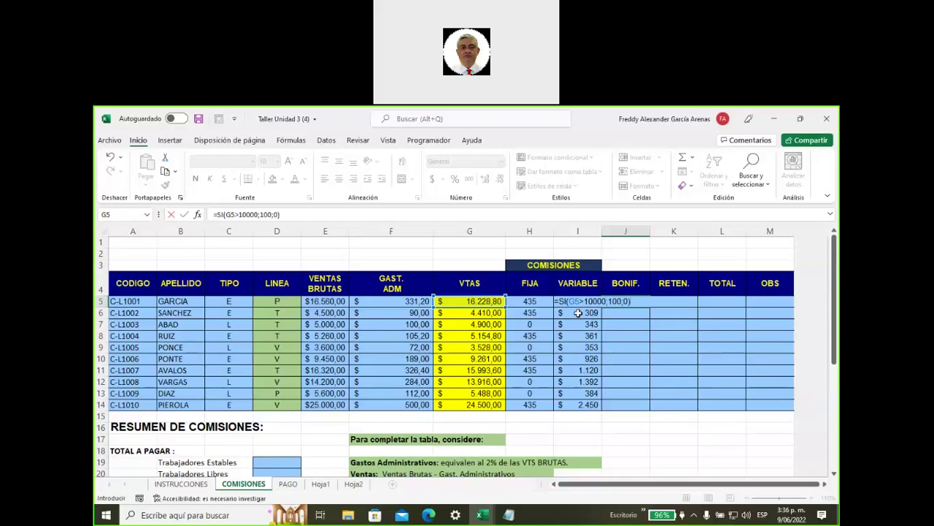
key("Return")
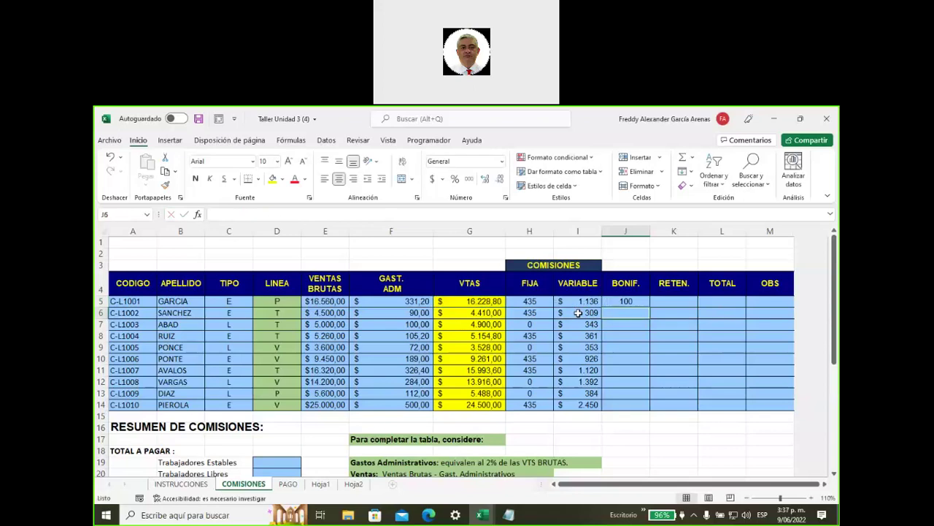
Step: Check J5 and G5's formulas, then copy the bonus formula down through J14
left_click(619, 302)
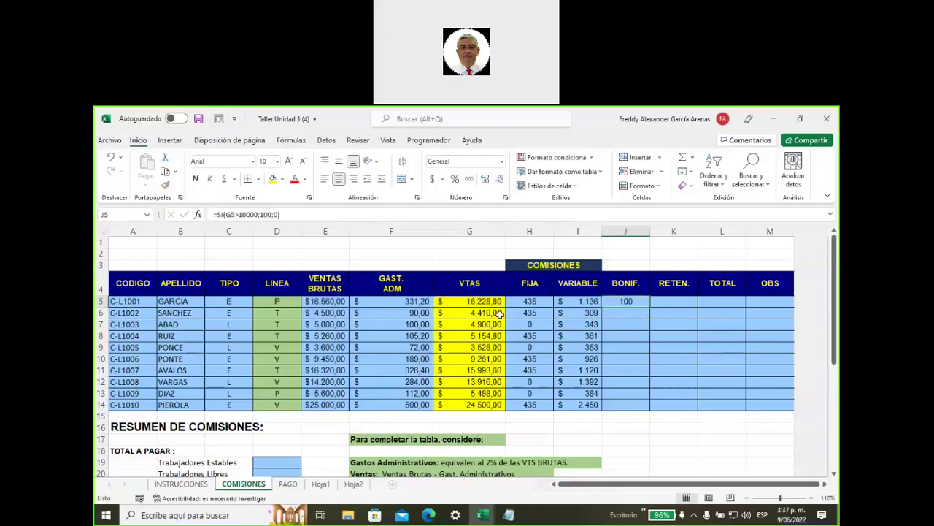
left_click(469, 302)
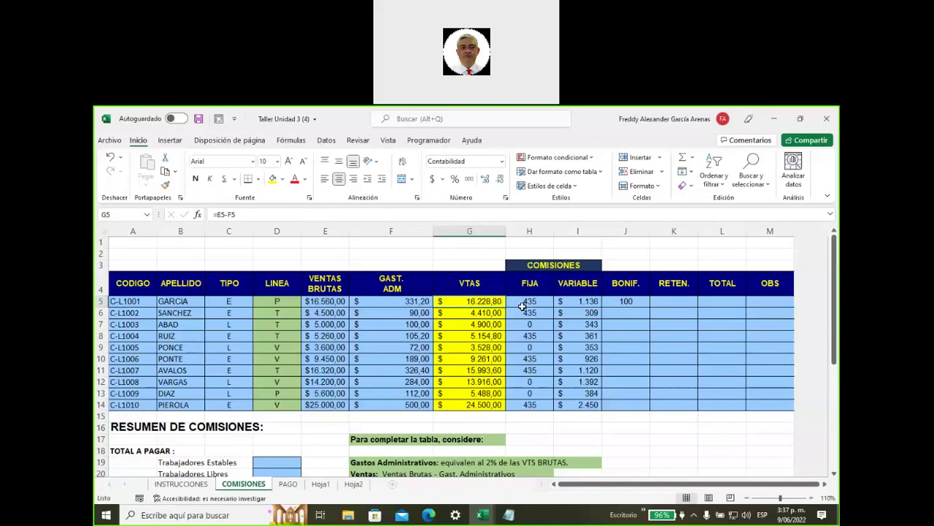
left_click(632, 301)
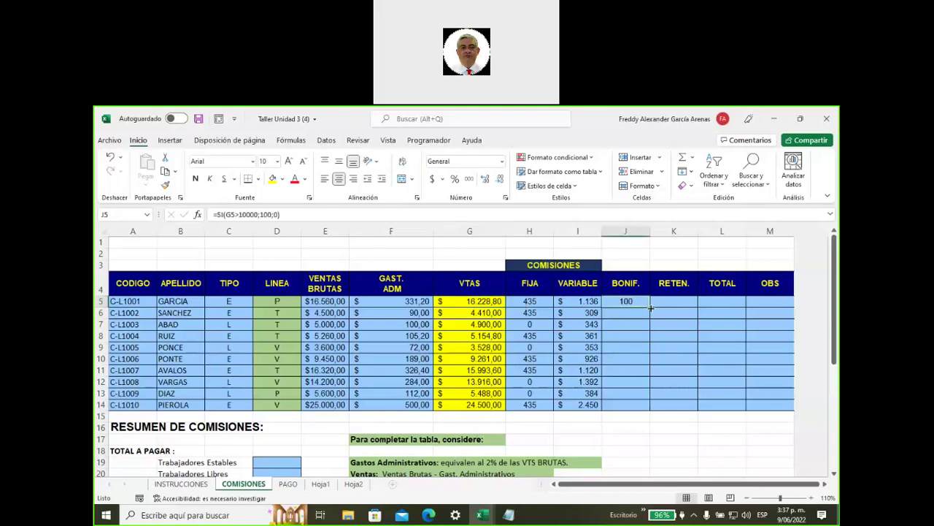
double_click(650, 308)
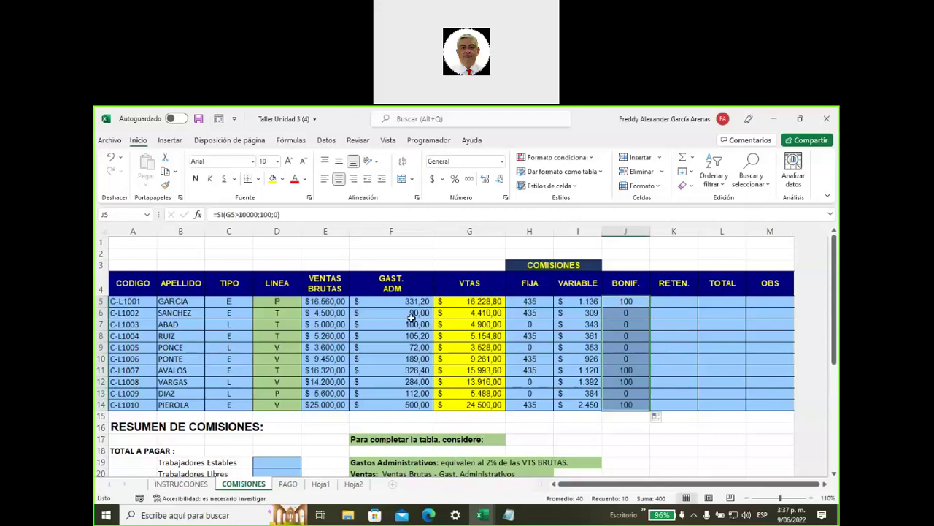
Step: Verify bonus results against VTAS for rows 7 to 14, ending on J5
left_click(455, 311)
left_click(462, 321)
left_click(466, 337)
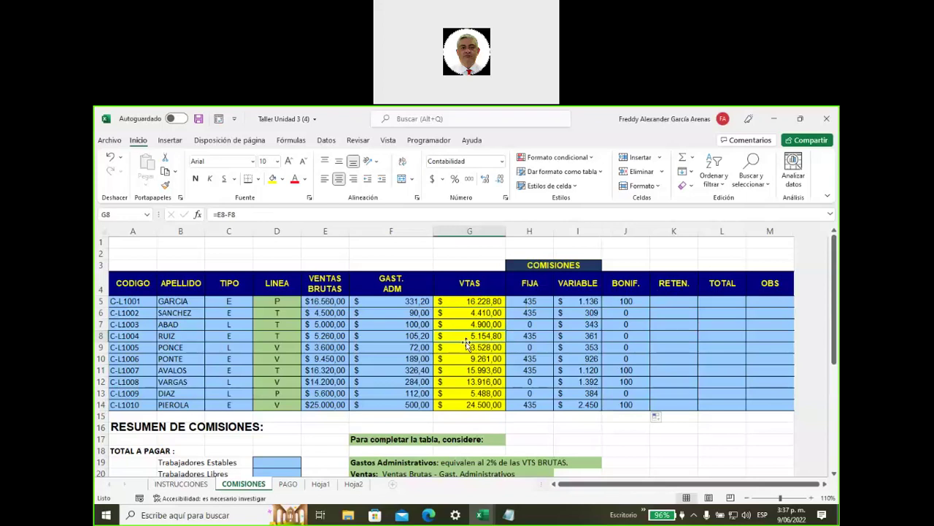
left_click(470, 358)
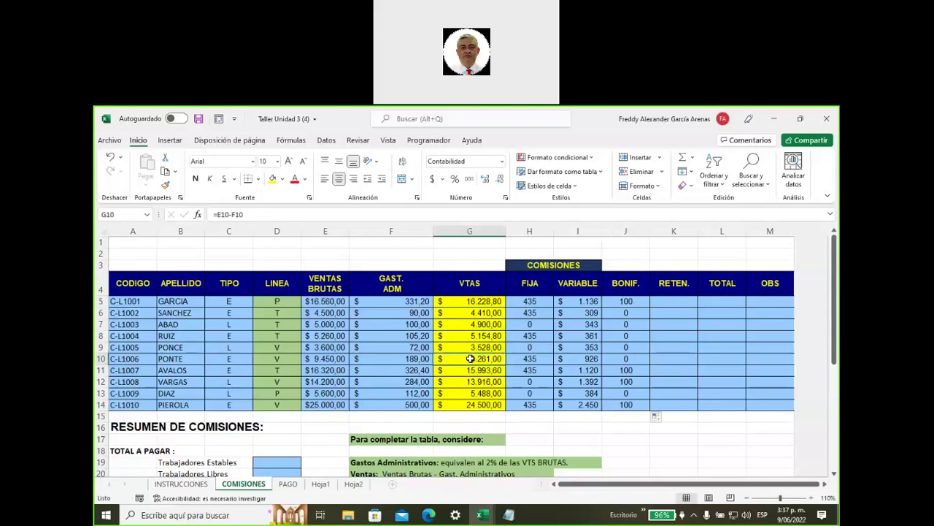
left_click_drag(469, 370, 642, 370)
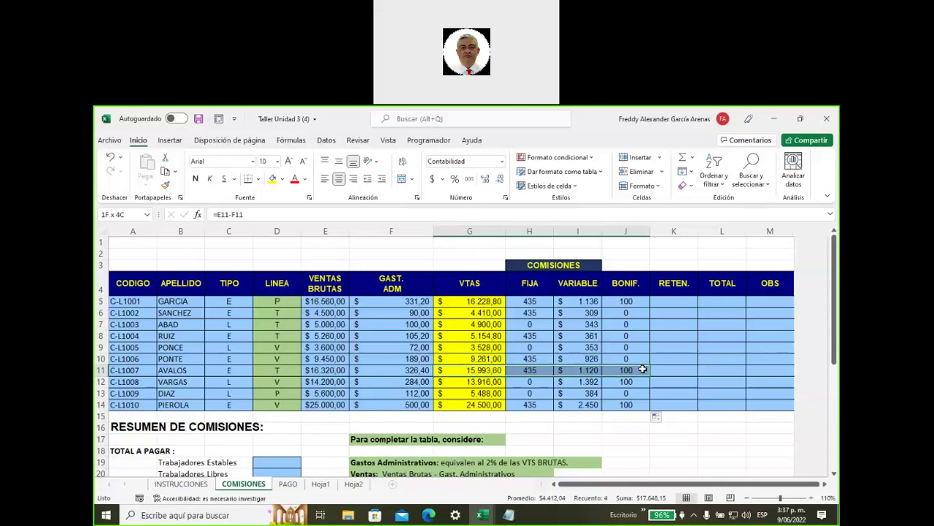
left_click_drag(473, 378, 636, 378)
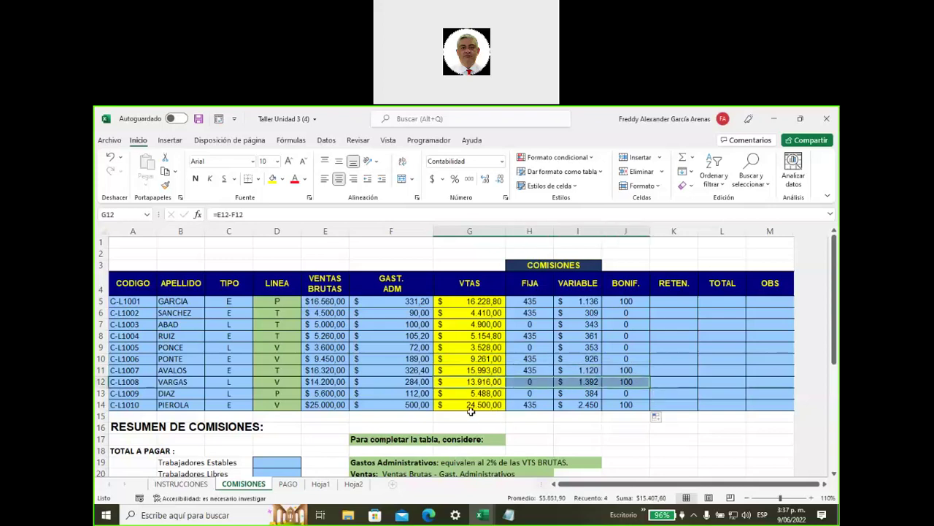
left_click_drag(470, 407, 625, 403)
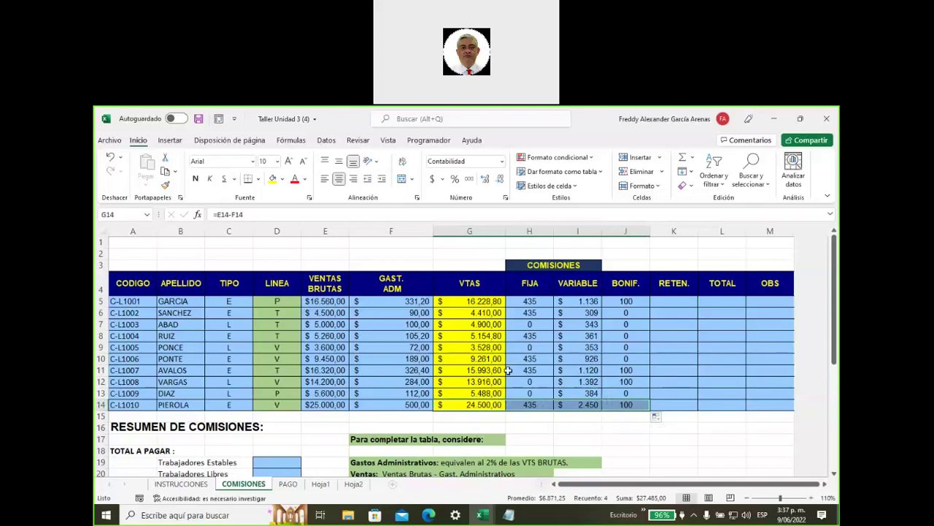
left_click(629, 301)
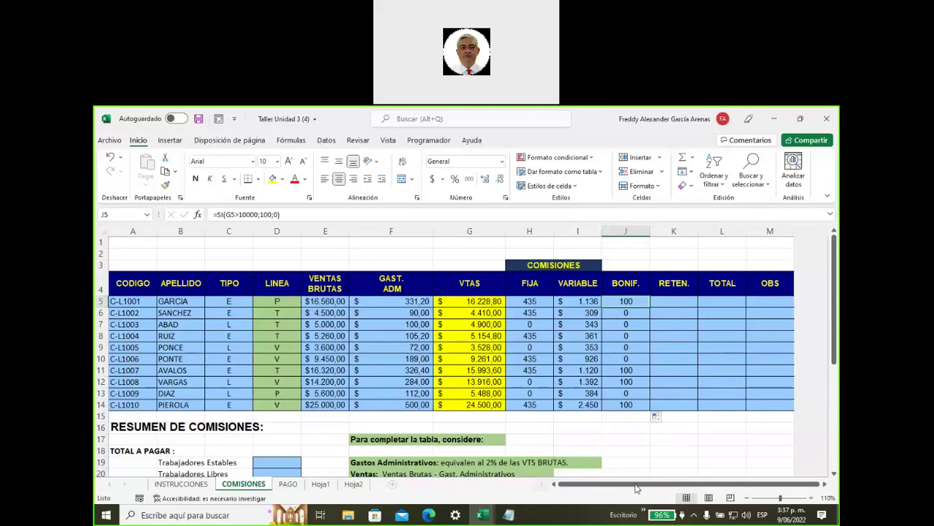
Step: Shade the Bonificación instruction line F24:K24 green
scroll(636, 487, "right", 1)
scroll(569, 436, "down", 3)
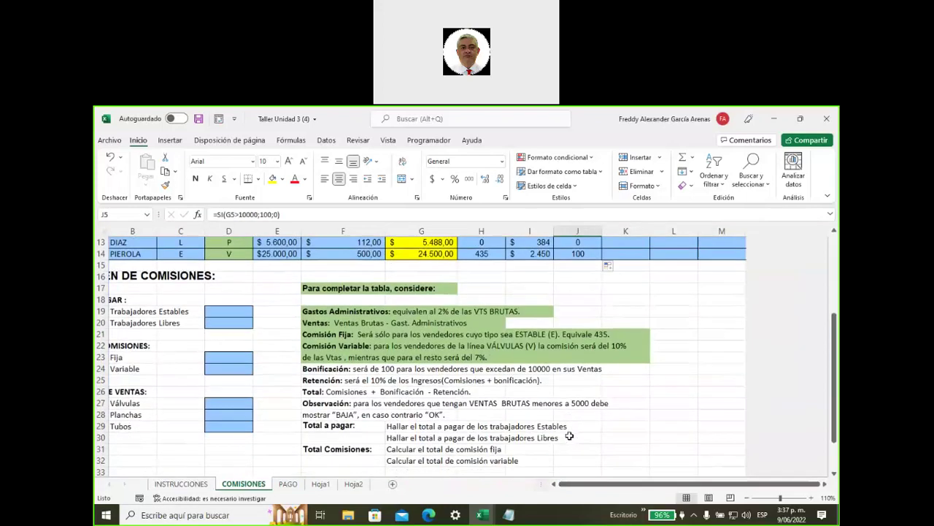
scroll(569, 436, "down", 3)
left_click_drag(339, 265, 620, 267)
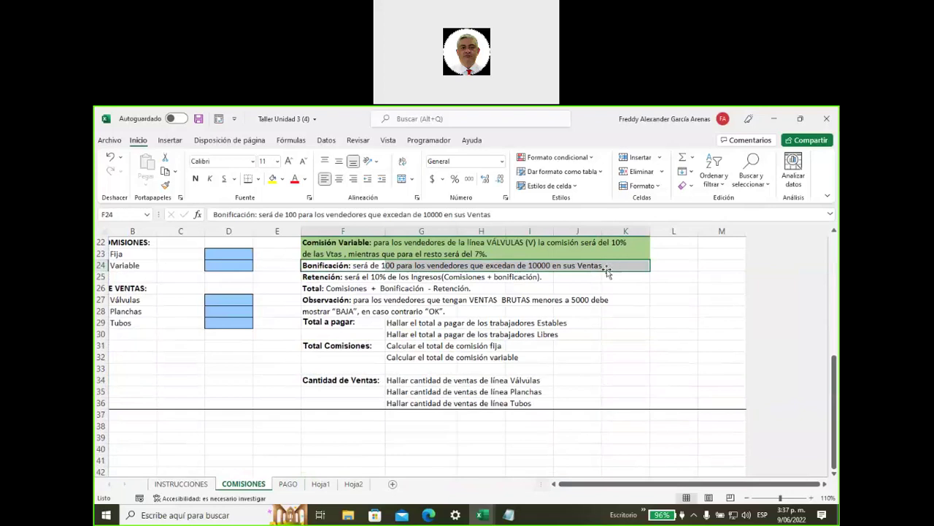
left_click(282, 180)
left_click(309, 285)
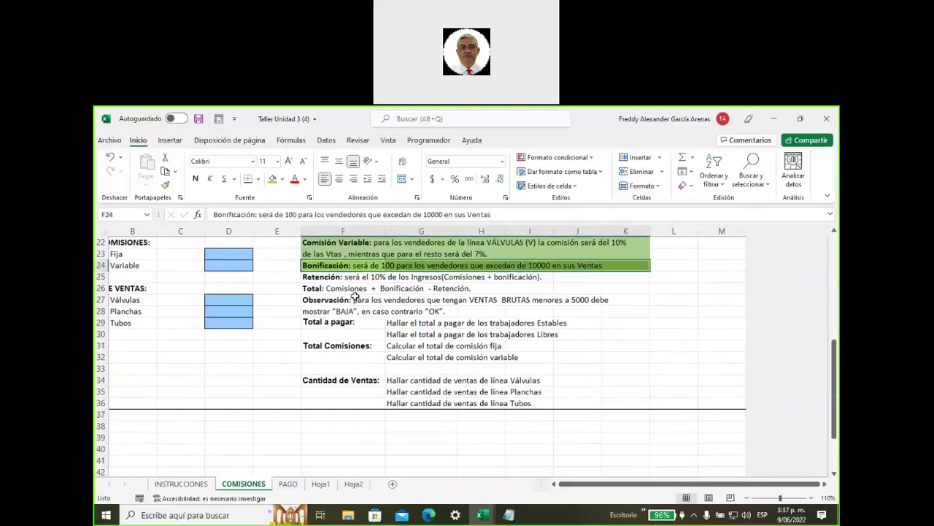
left_click(612, 333)
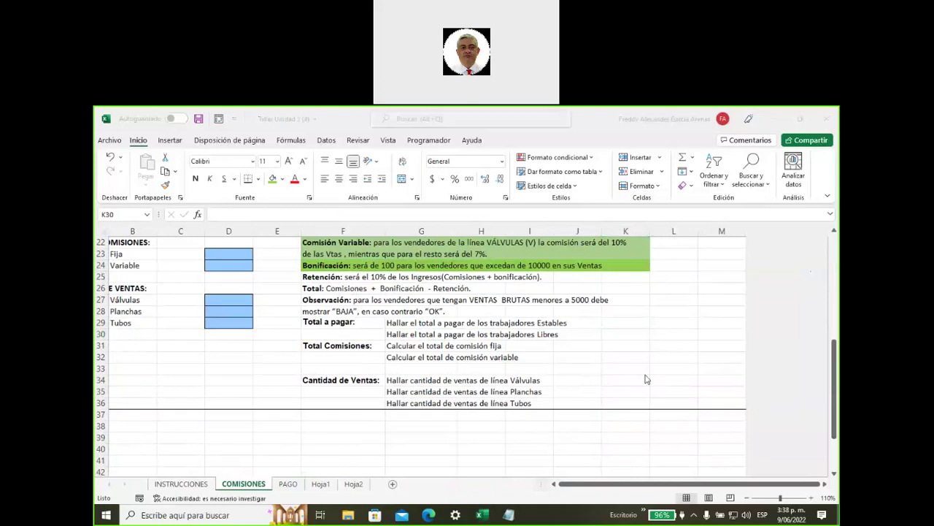
Step: Read through the Retención rule text in the notes
scroll(565, 353, "up", 2)
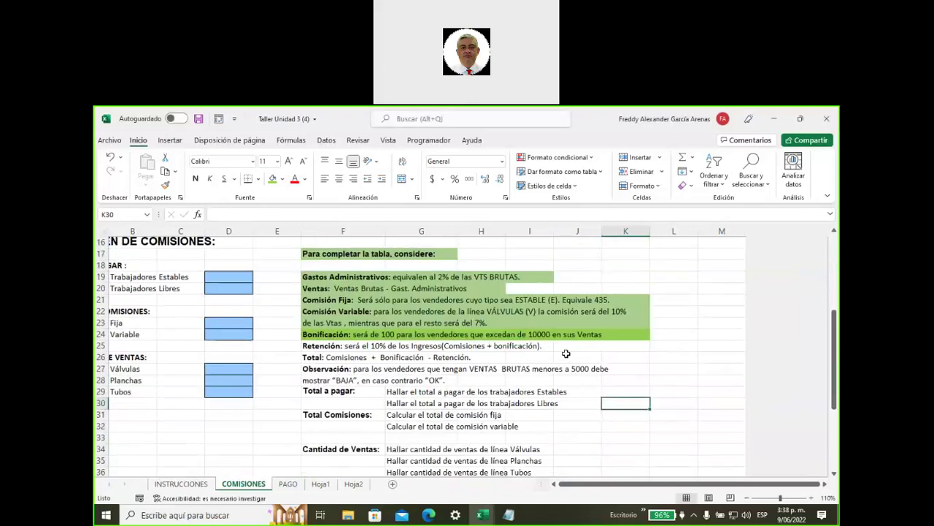
scroll(565, 354, "down", 1)
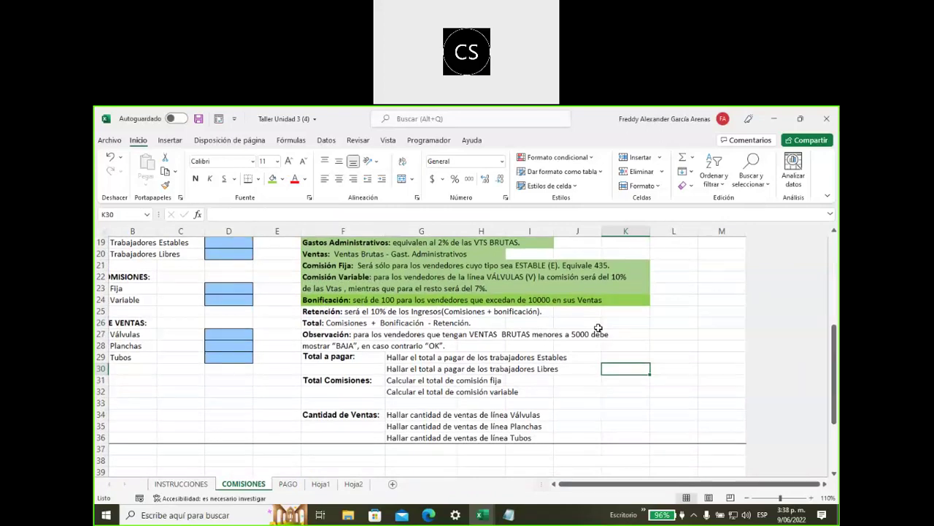
left_click(324, 313)
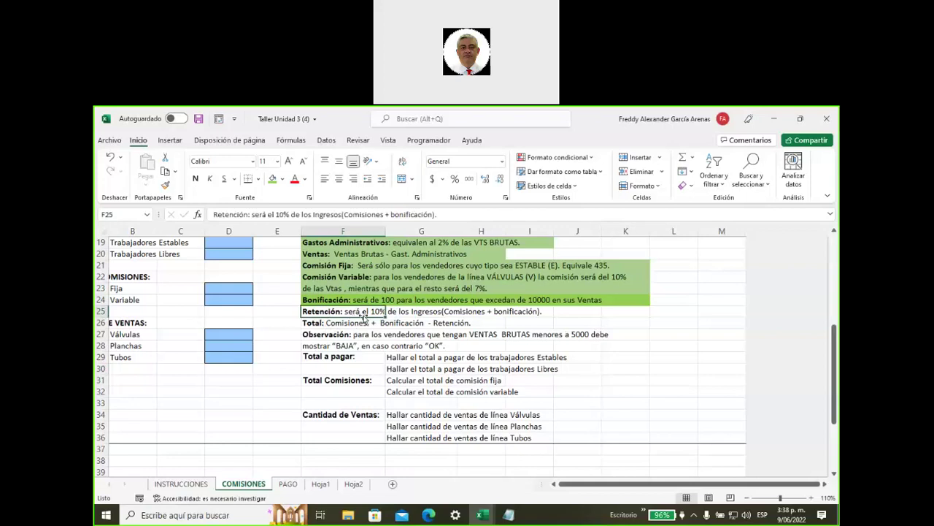
left_click(414, 311)
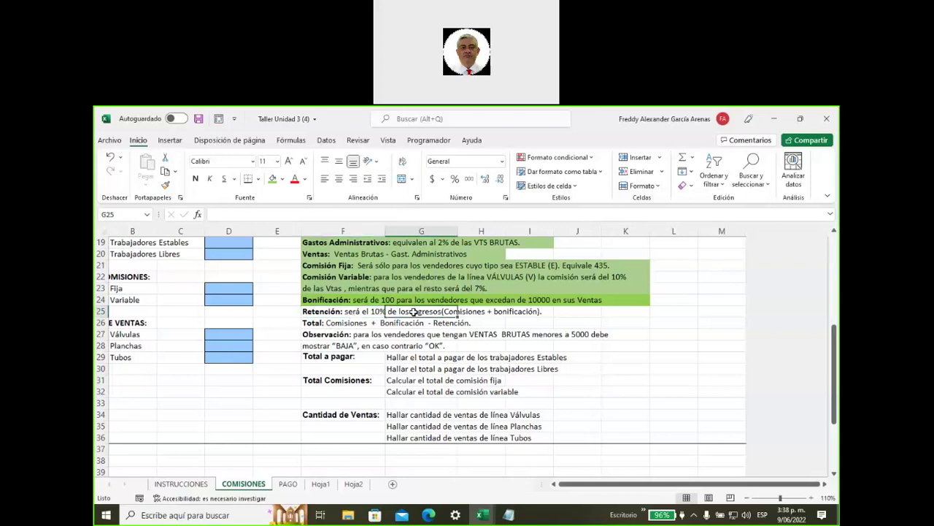
left_click(471, 316)
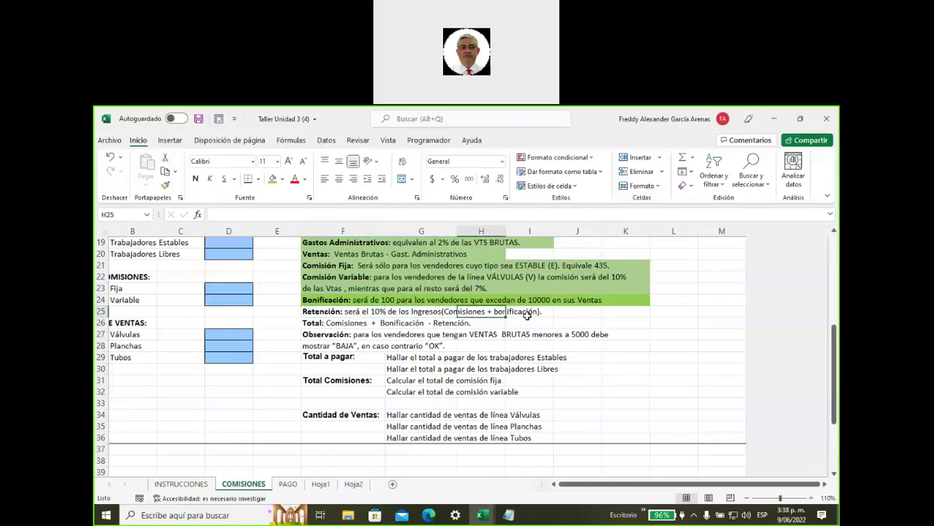
left_click(528, 315)
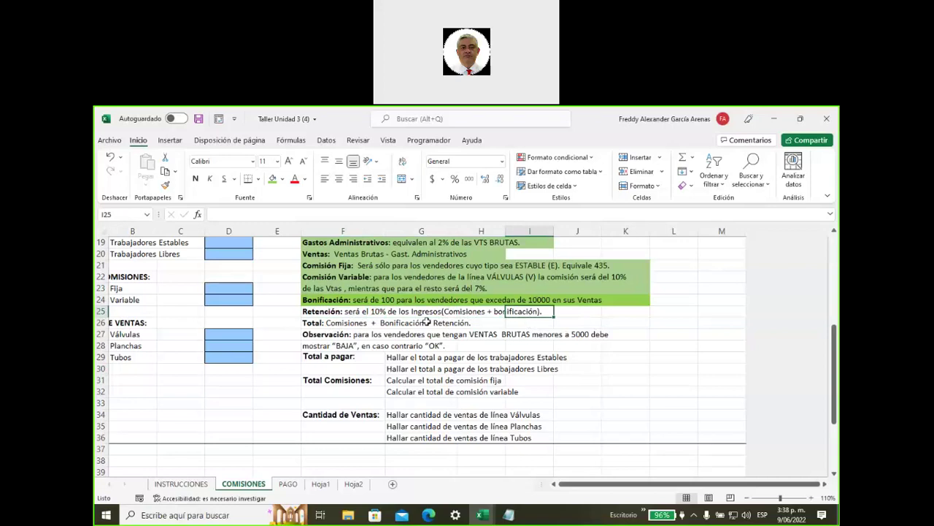
Step: Review the Total and Observación rules, then return to the table
left_click(311, 323)
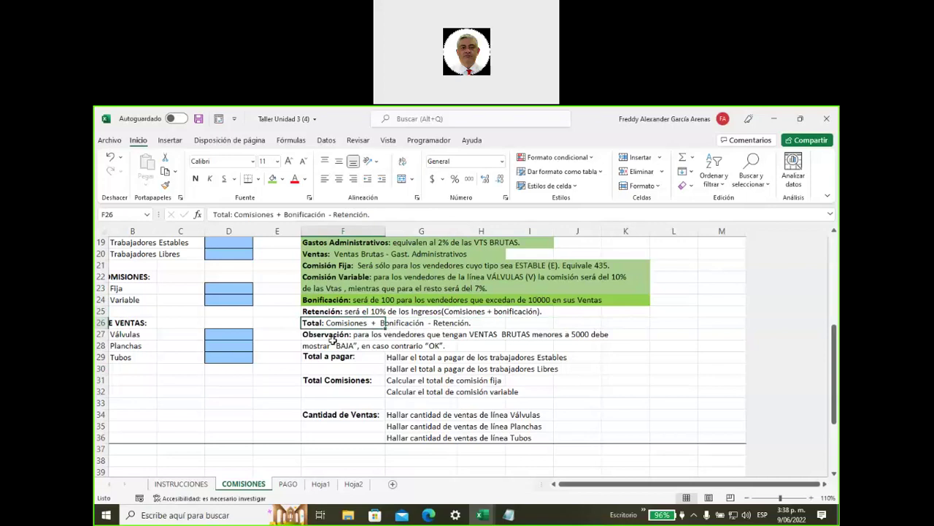
left_click(329, 339)
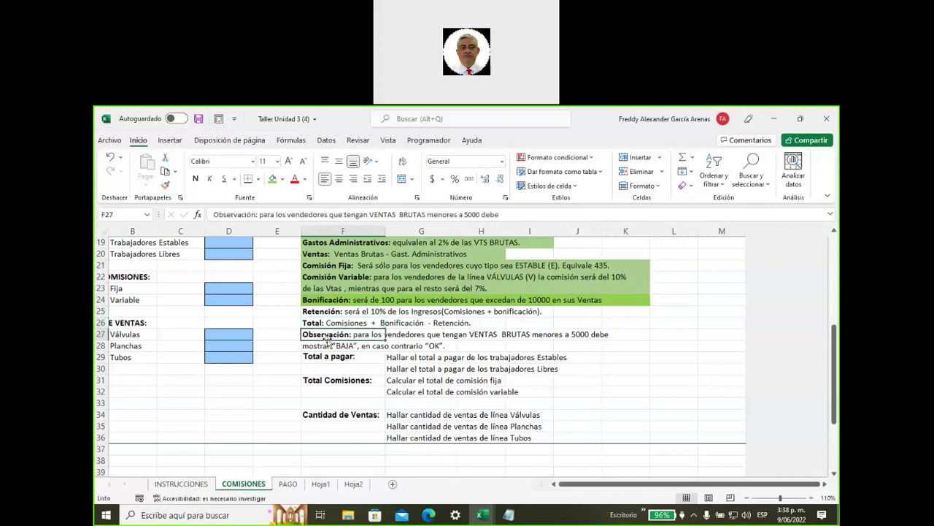
left_click(330, 313)
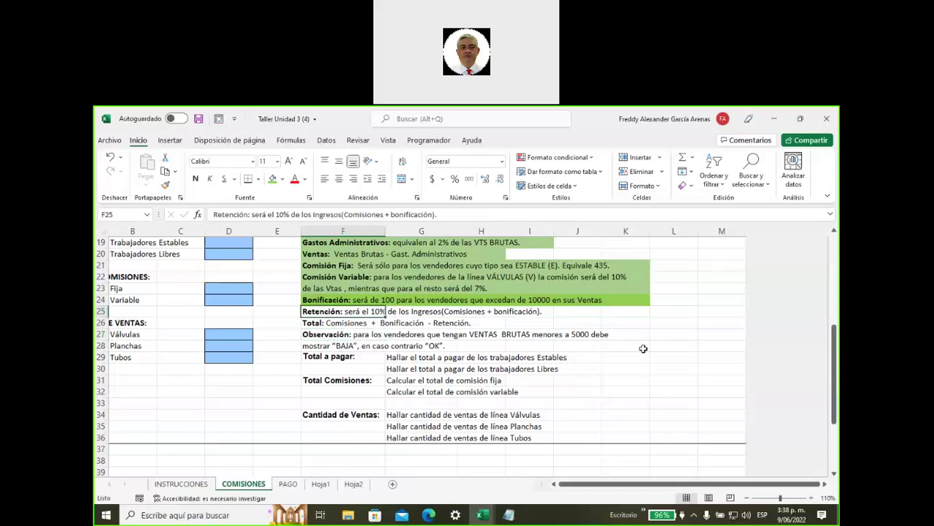
scroll(652, 348, "up", 1)
scroll(652, 348, "up", 2)
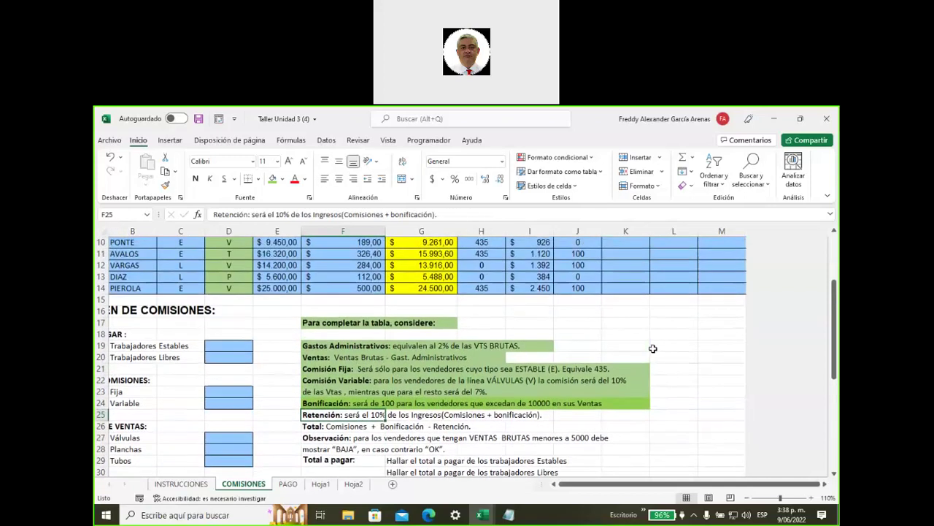
scroll(652, 348, "up", 1)
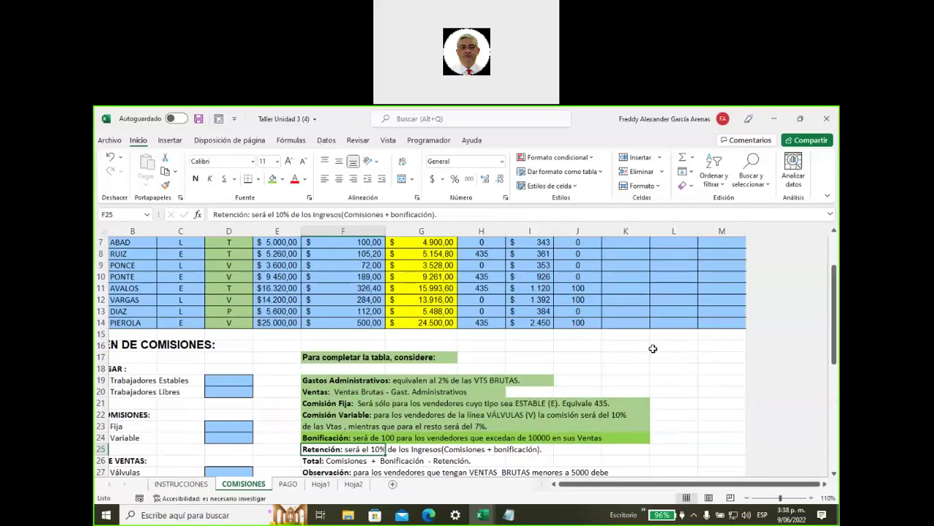
scroll(653, 348, "up", 1)
scroll(653, 349, "up", 1)
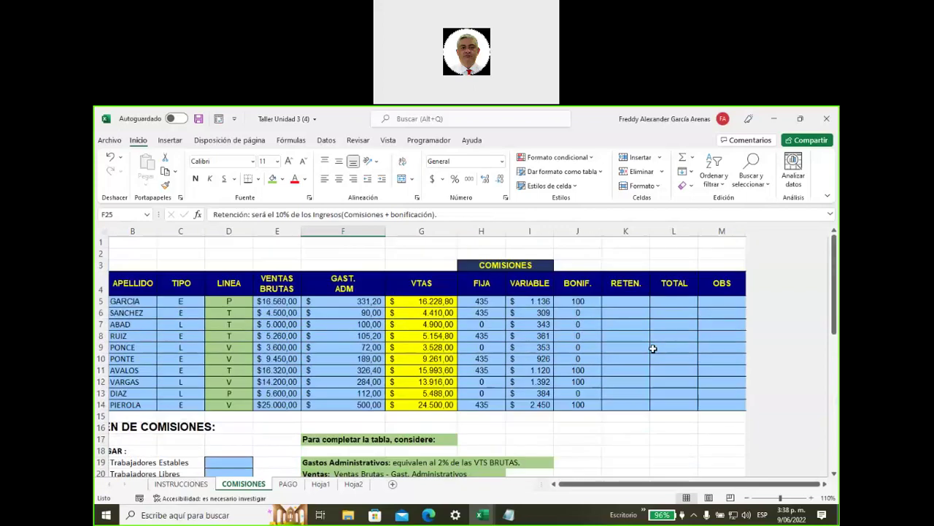
Step: Enter =(H5+I5+J5) in K5 to sum the first seller's commissions and bonus
left_click(619, 303)
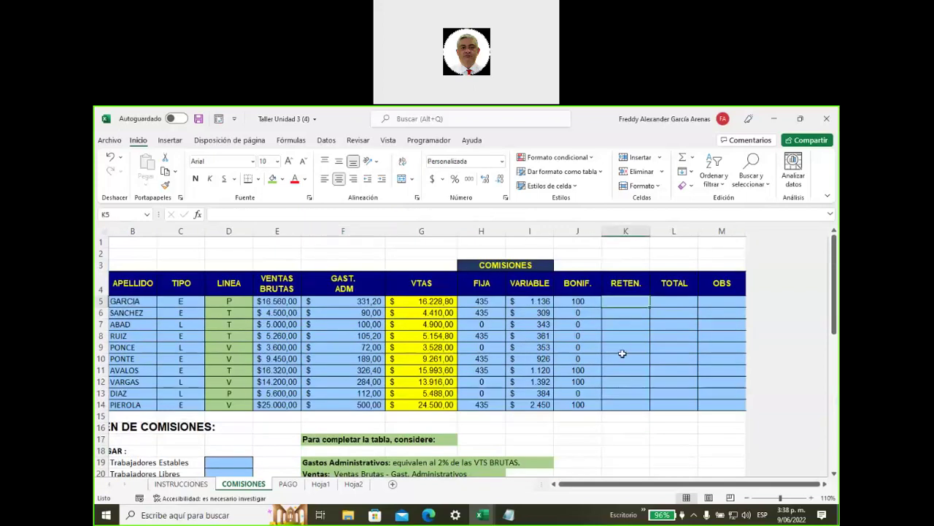
type("=")
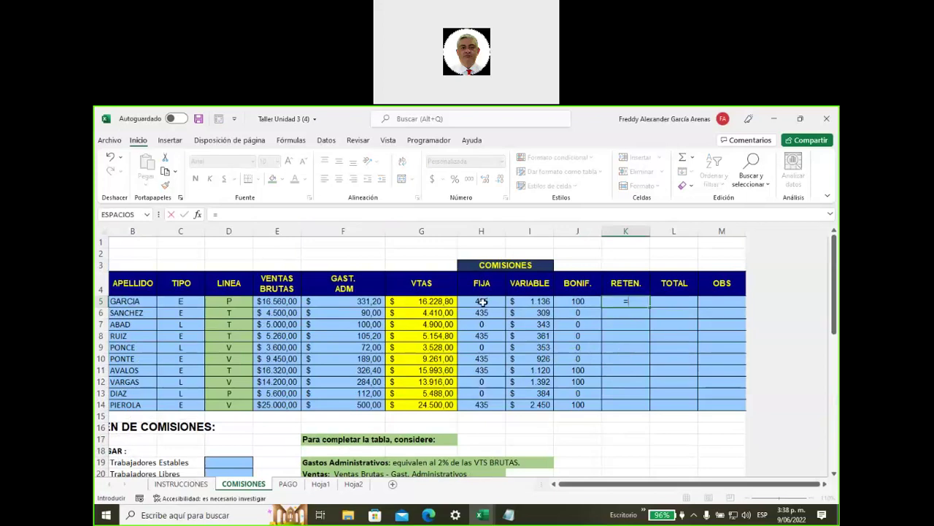
type("(")
left_click(483, 302)
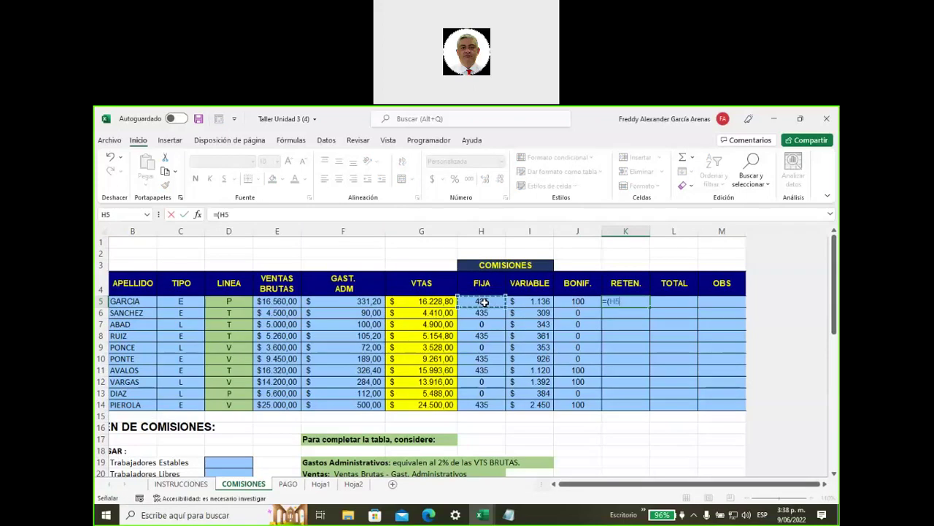
type("+")
left_click(526, 312)
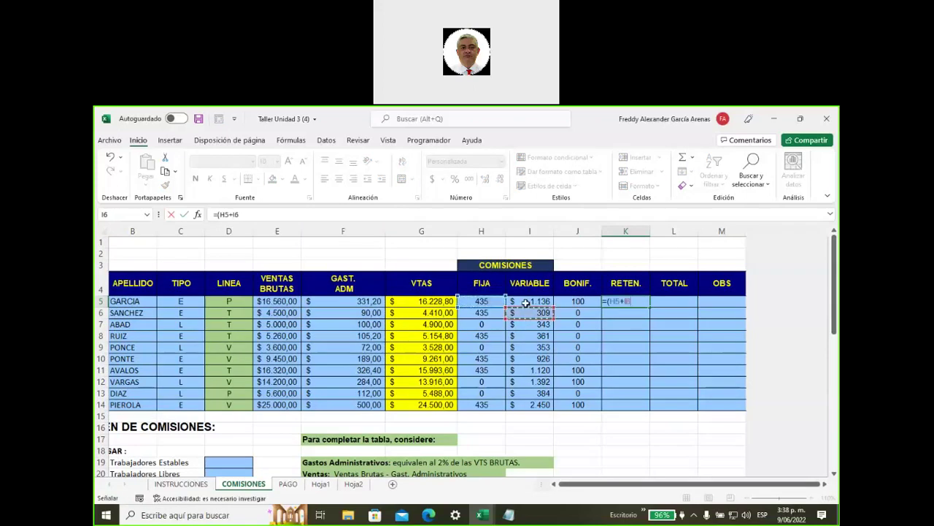
left_click(525, 302)
type("+")
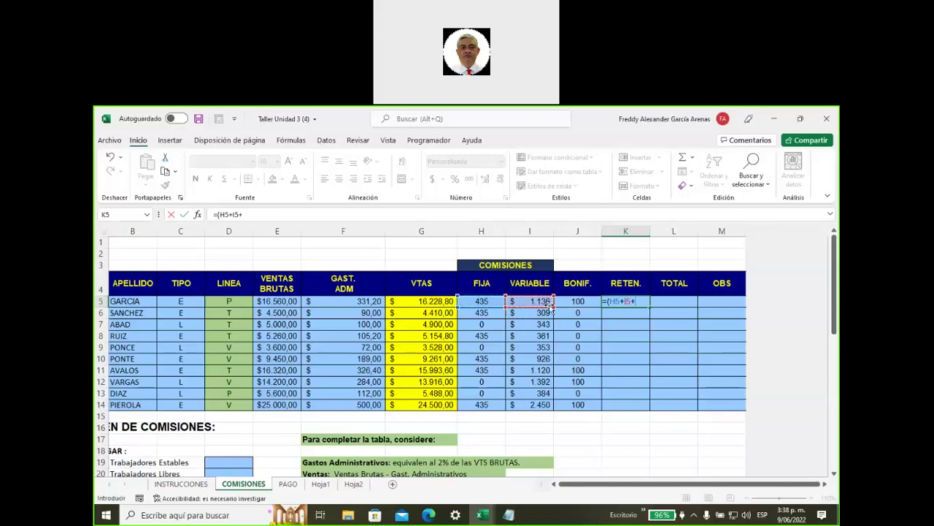
left_click(575, 301)
type(")")
key("Return")
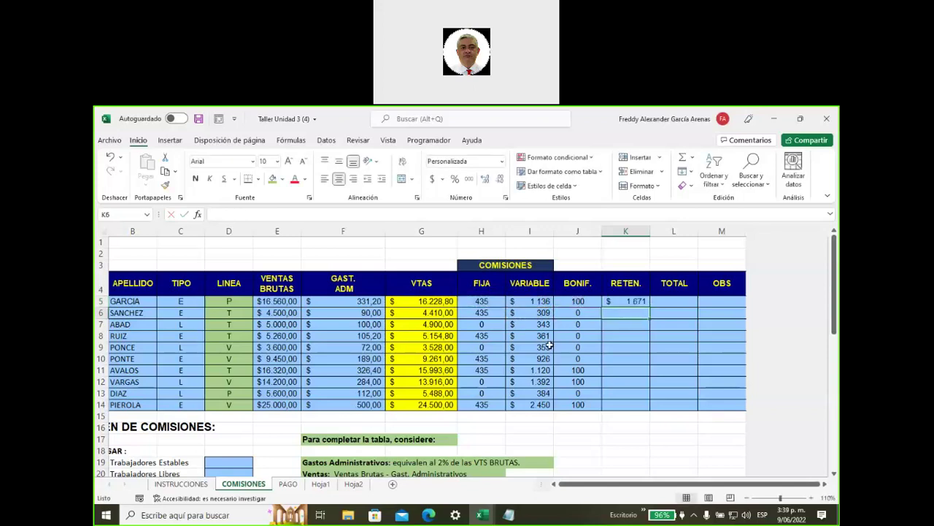
Step: Append *10% so K5 holds =(H5+I5+J5)*10%
scroll(518, 332, "down", 4)
scroll(511, 321, "down", 4)
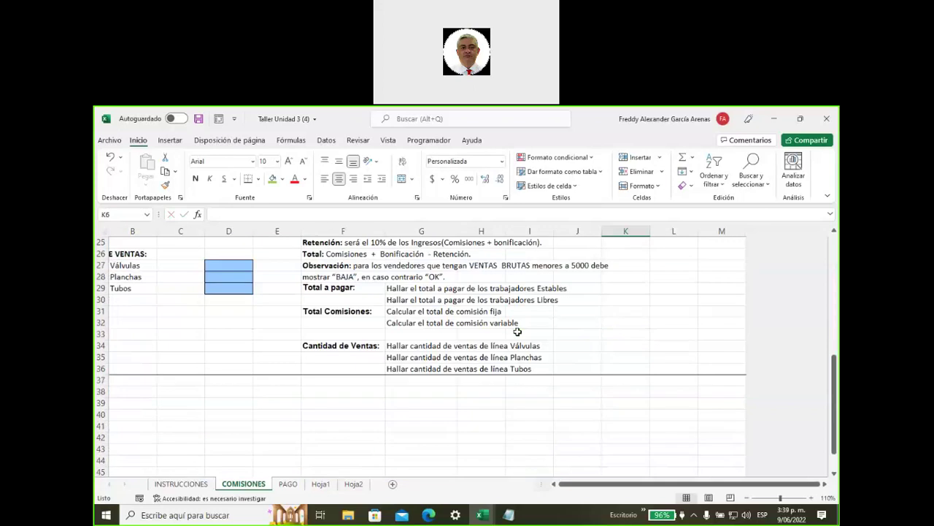
scroll(482, 299, "up", 1)
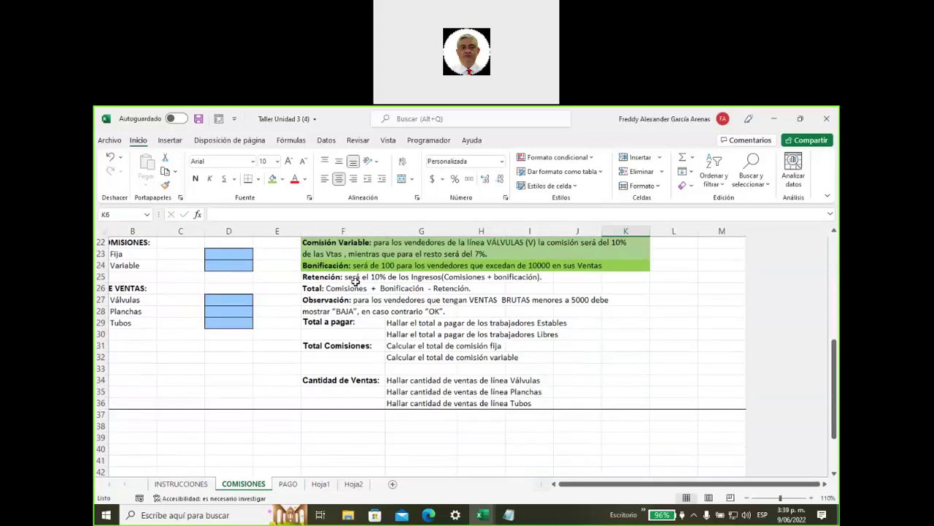
scroll(582, 326, "up", 2)
scroll(582, 327, "up", 4)
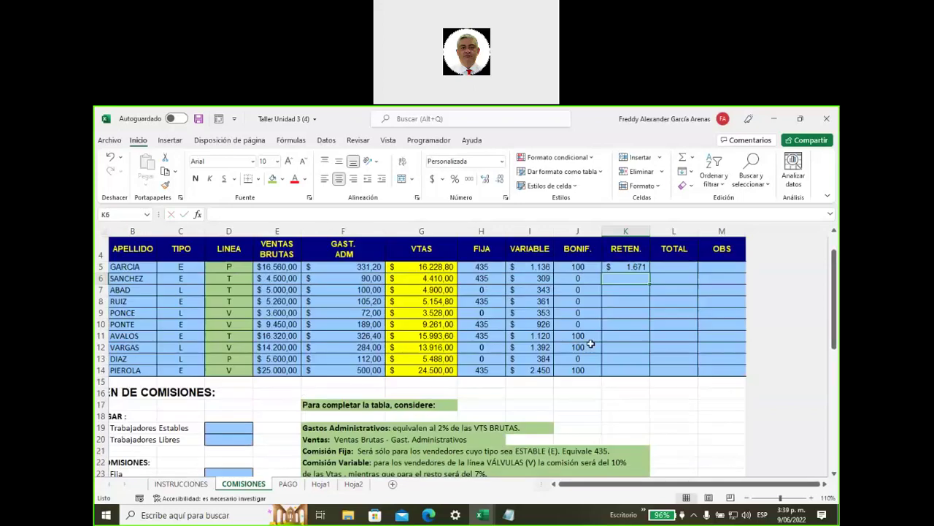
left_click(620, 267)
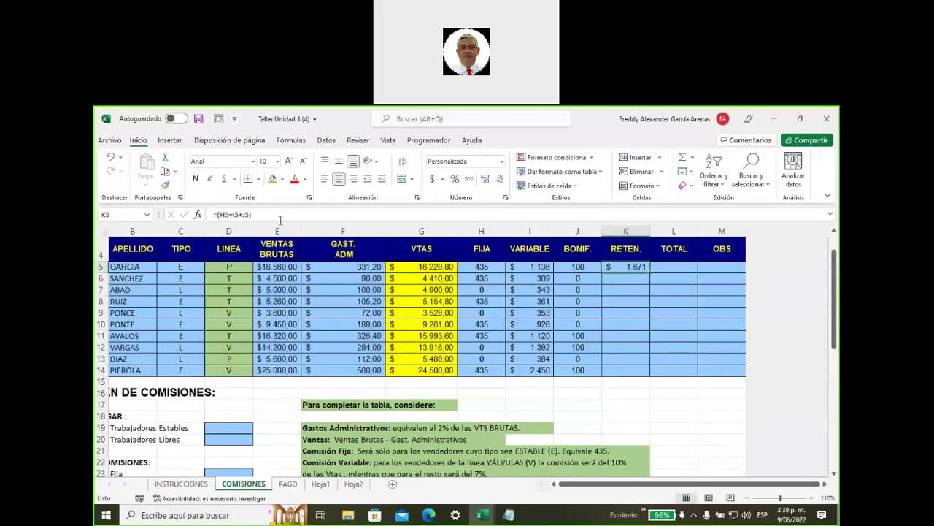
left_click(321, 212)
type("*")
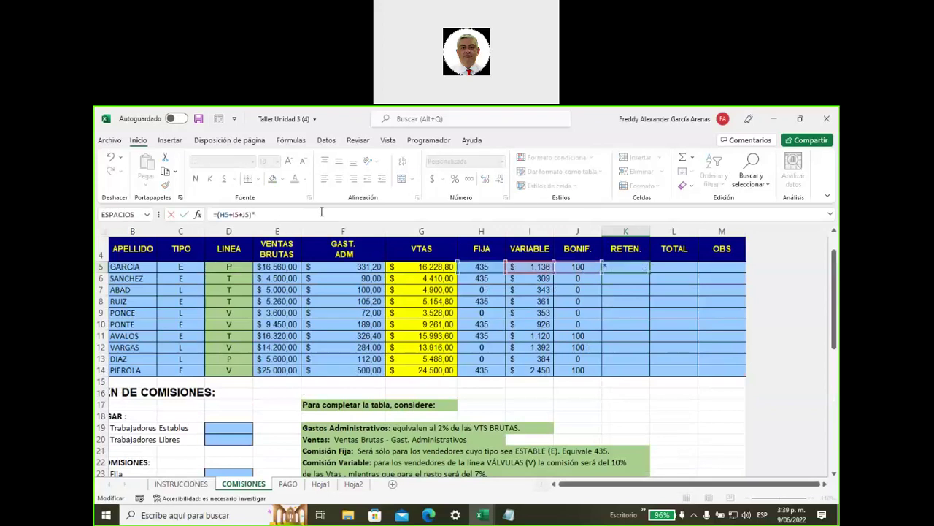
type("10%")
key("Return")
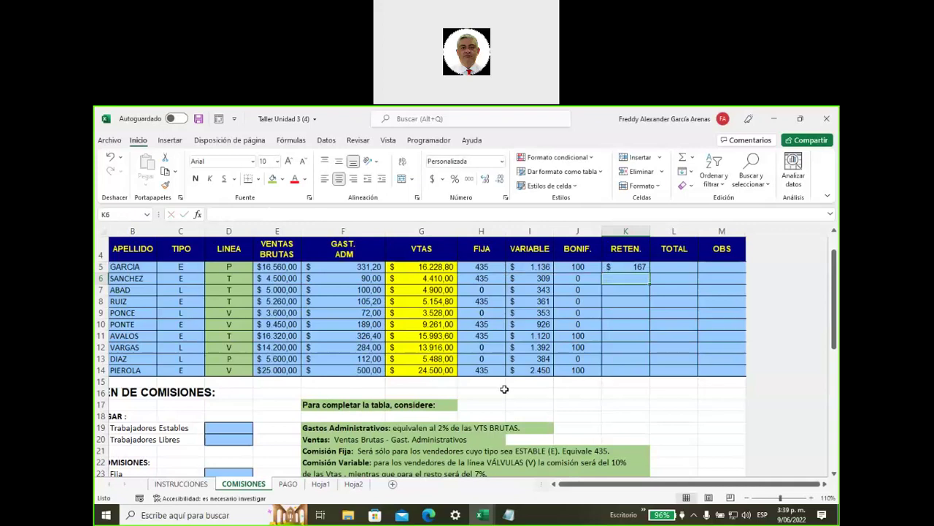
Step: Copy the retention formula from K5 down to K14 and recheck the Retención rule
scroll(504, 389, "down", 2)
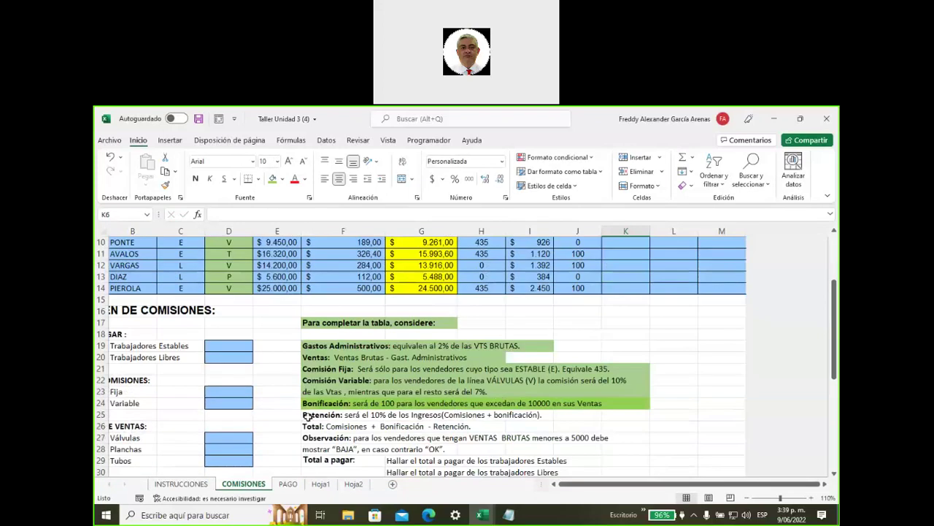
left_click_drag(305, 416, 562, 414)
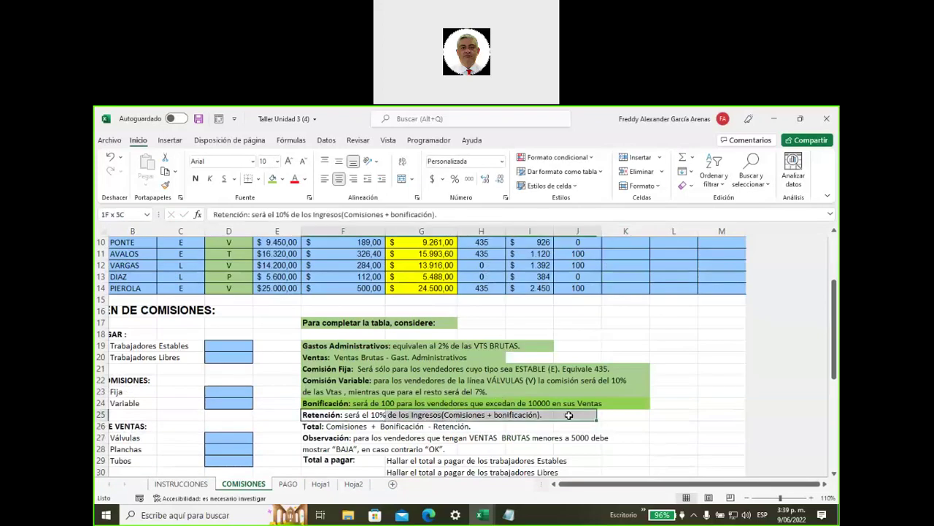
scroll(601, 401, "up", 2)
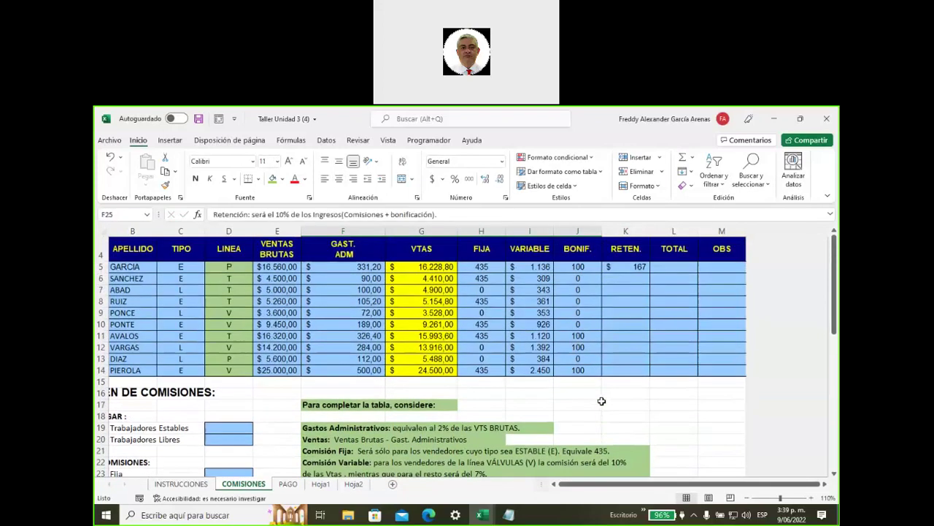
scroll(602, 400, "up", 1)
left_click(630, 300)
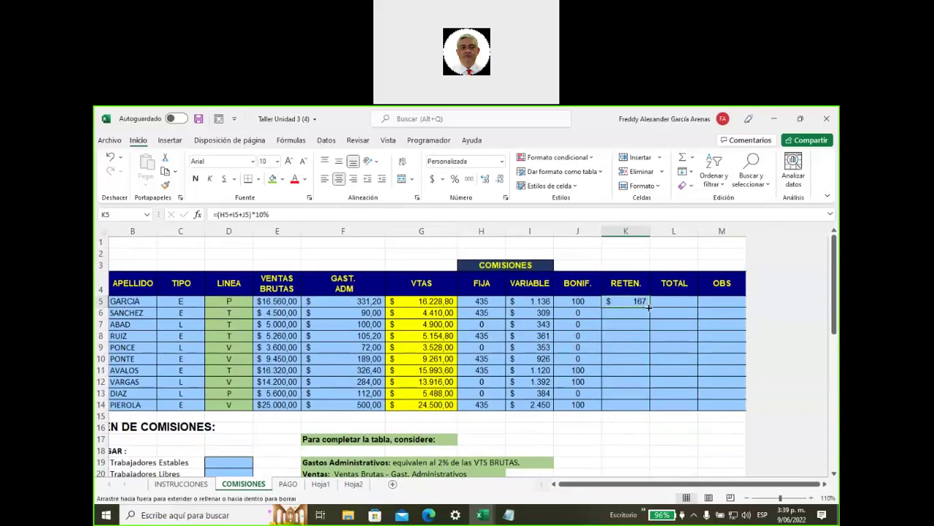
double_click(648, 307)
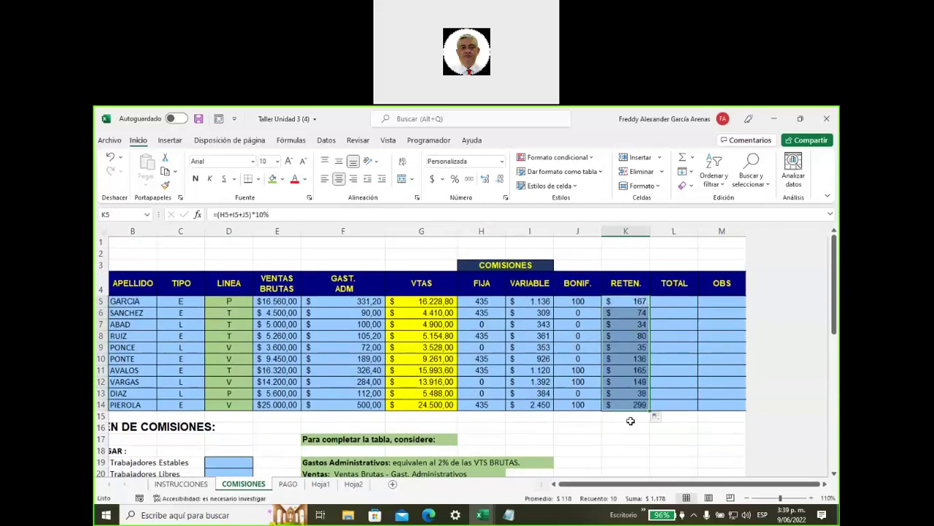
scroll(605, 433, "down", 2)
scroll(374, 371, "down", 3)
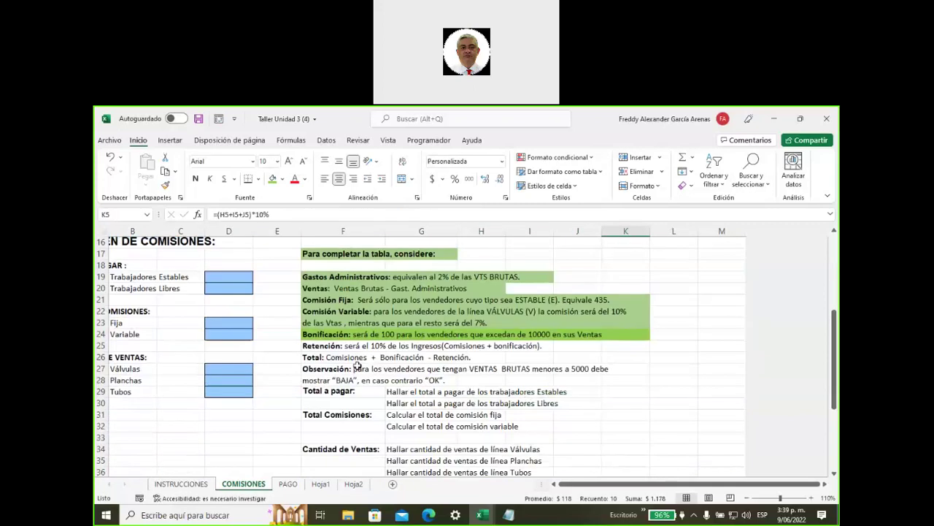
mouse_move(319, 344)
left_mouse_down()
mouse_move(549, 333)
mouse_move(535, 325)
left_mouse_up()
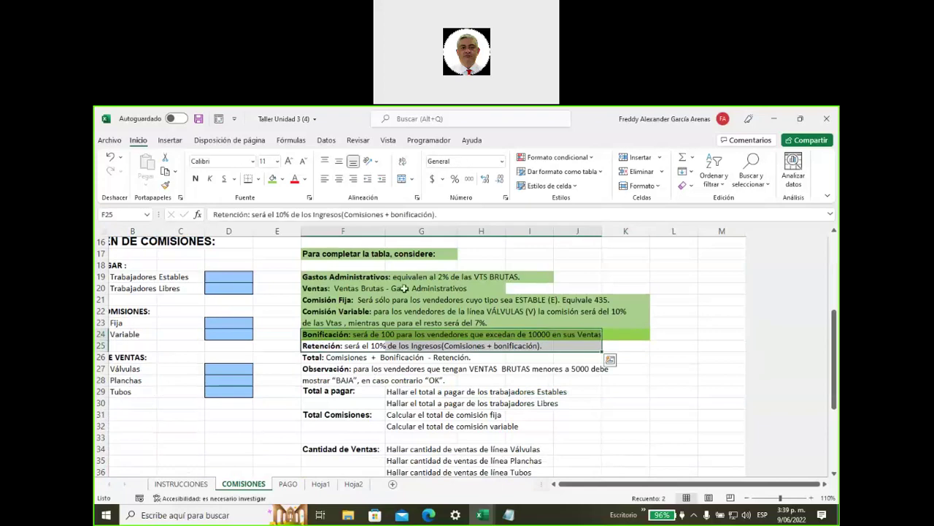
left_click(321, 358)
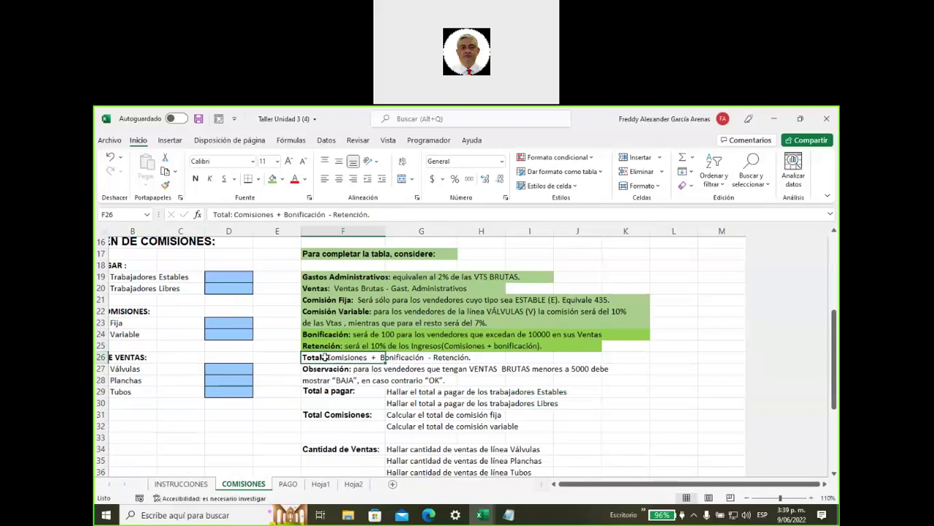
left_click_drag(324, 357, 474, 358)
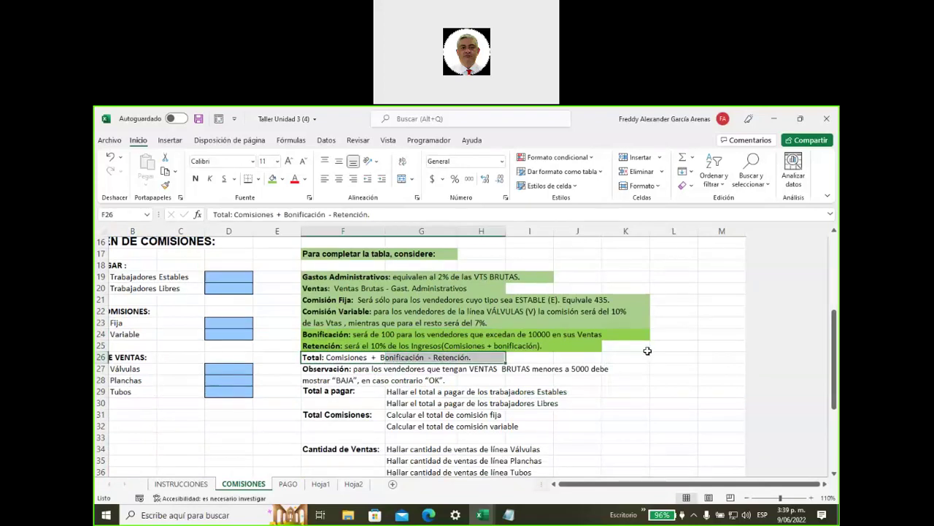
scroll(675, 338, "up", 4)
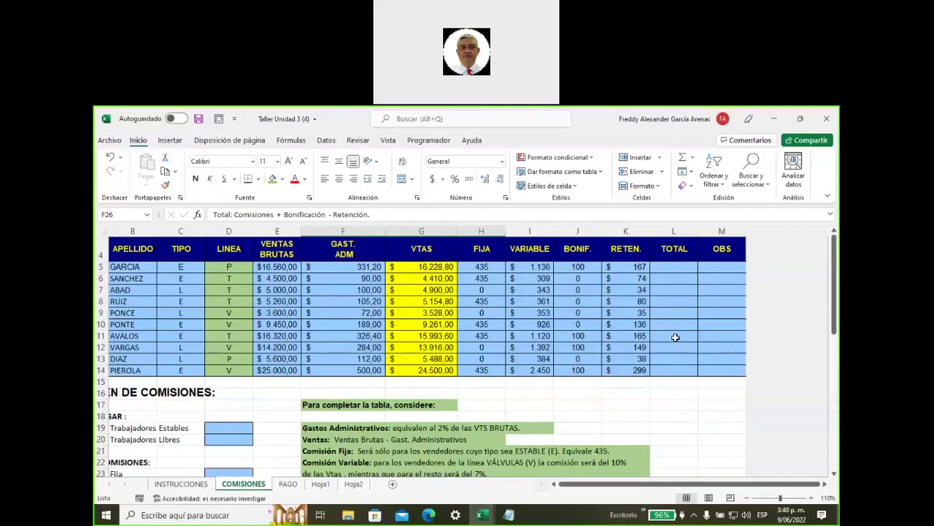
scroll(676, 337, "up", 1)
left_click_drag(499, 264, 597, 407)
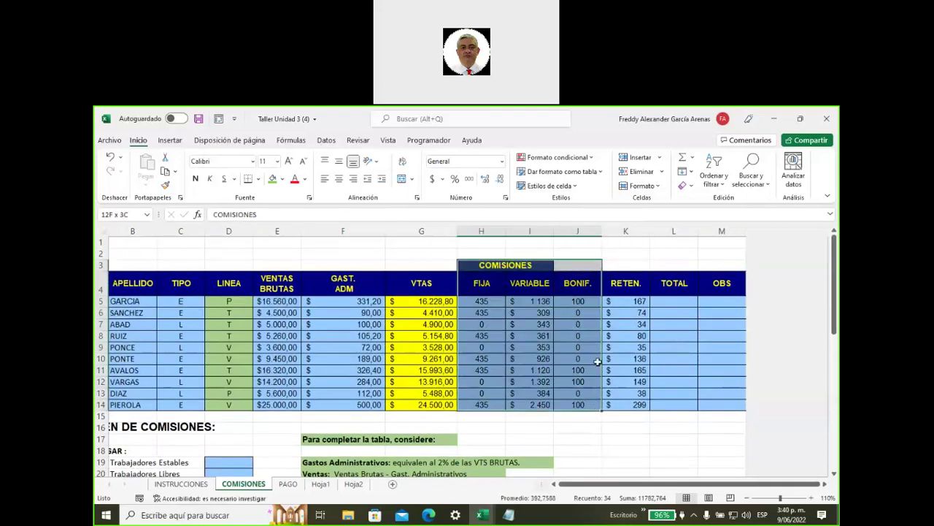
scroll(624, 398, "down", 2)
scroll(624, 398, "down", 6)
scroll(624, 397, "up", 1)
scroll(624, 397, "up", 1)
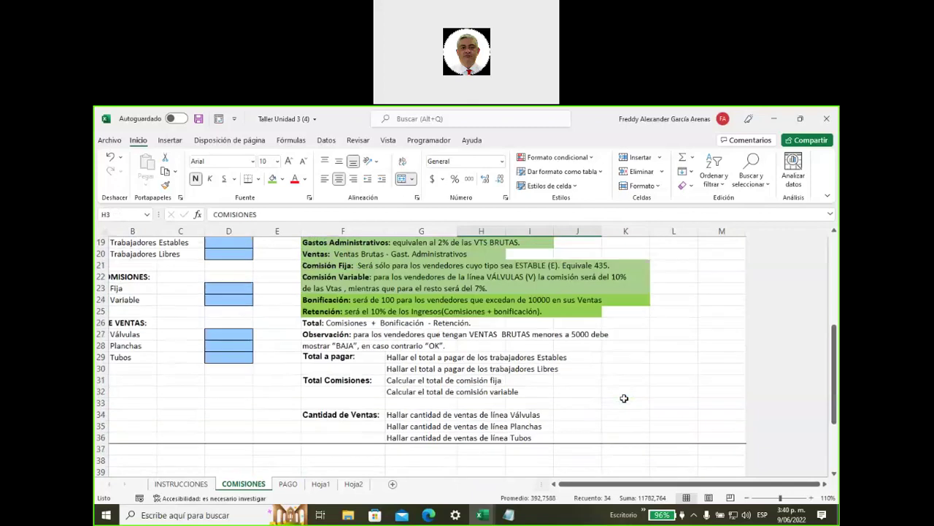
scroll(624, 397, "up", 5)
scroll(624, 397, "up", 1)
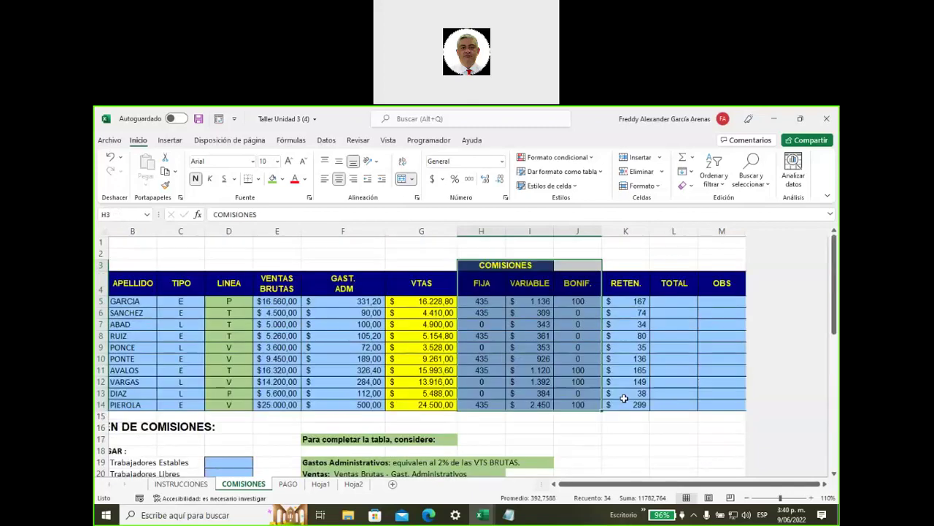
left_click(625, 449)
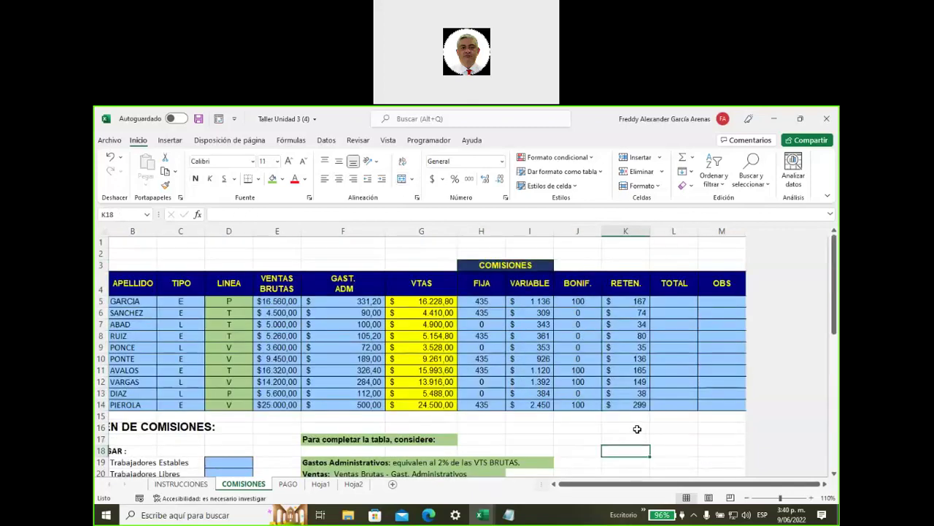
Step: Build =H5+I5+J5-K5 in L5 by clicking the commission, bonus and retention cells
left_click(676, 299)
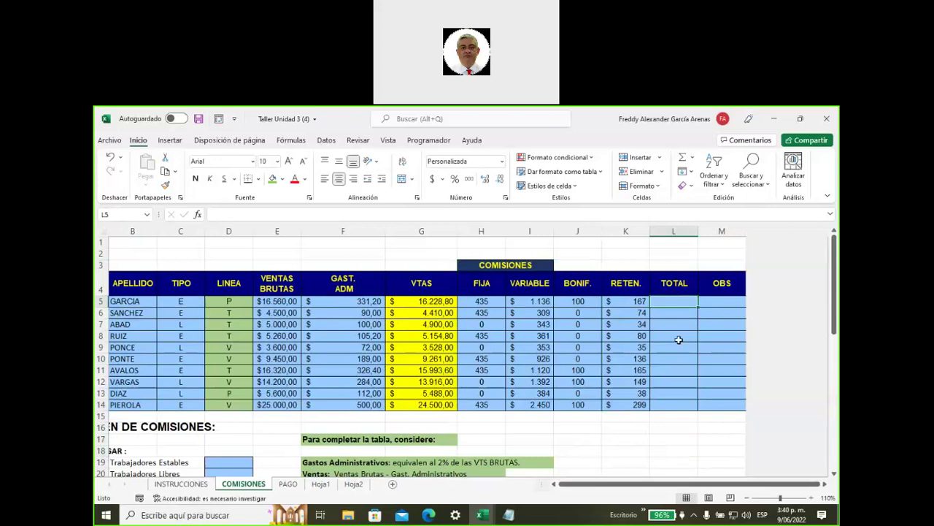
type("=")
left_click(487, 301)
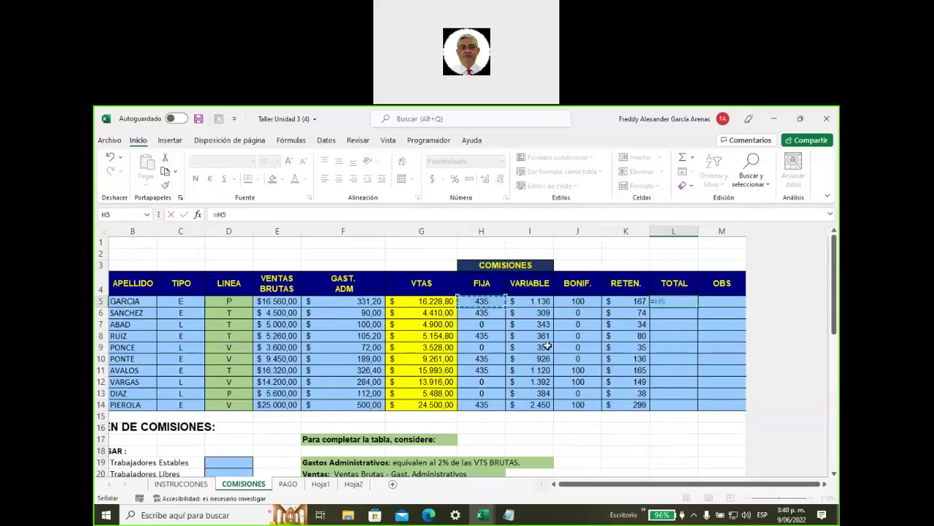
type("+")
left_click(536, 301)
type("+")
left_click(568, 300)
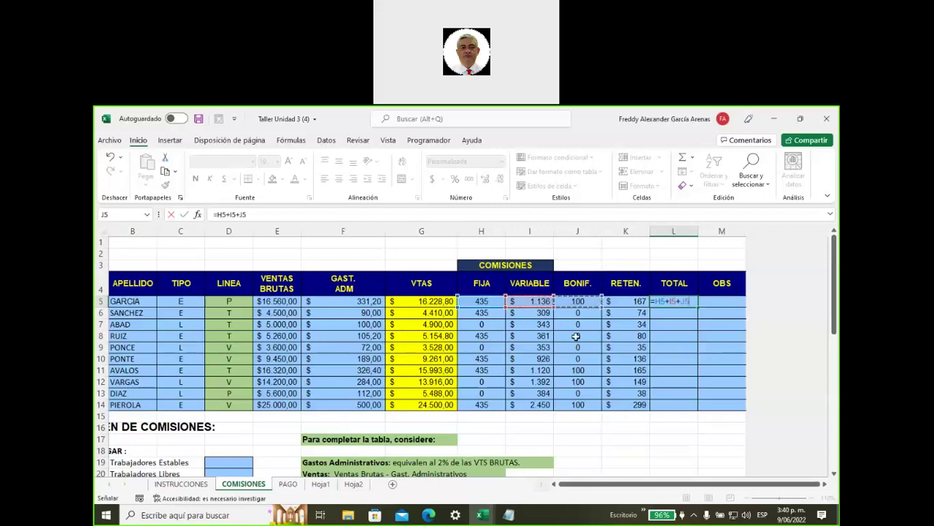
type("-")
left_click(633, 303)
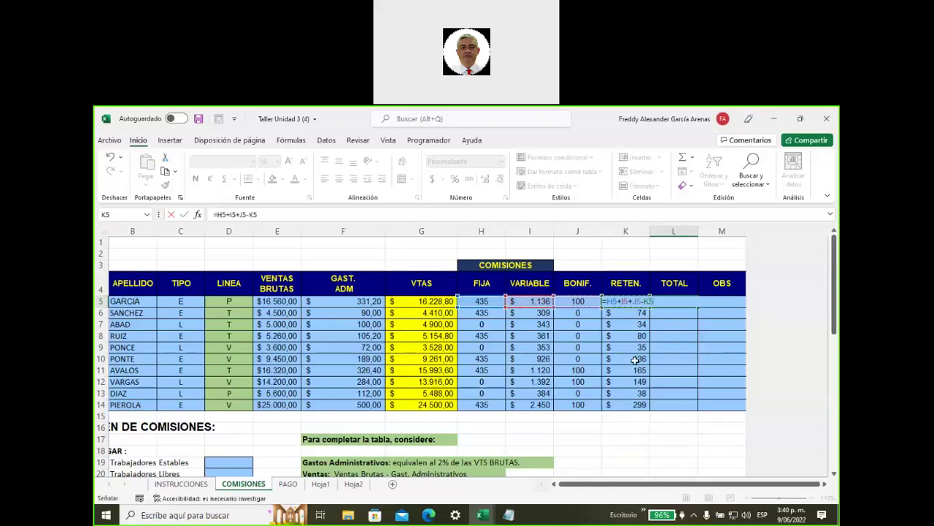
Step: Wrap H5+I5+J5 in parentheses so L5 reads =(H5+I5+J5)-K5, giving 1.504
left_click(619, 301)
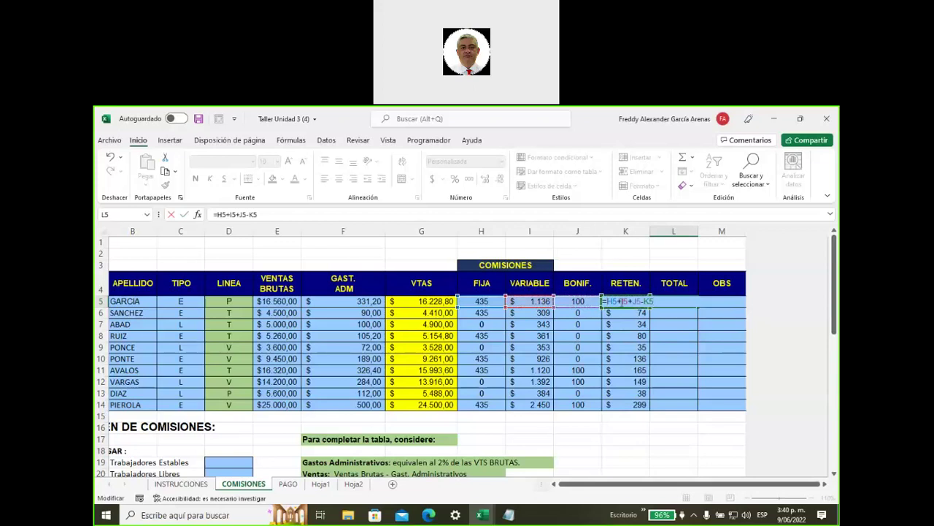
type("(")
left_click(644, 301)
type(")")
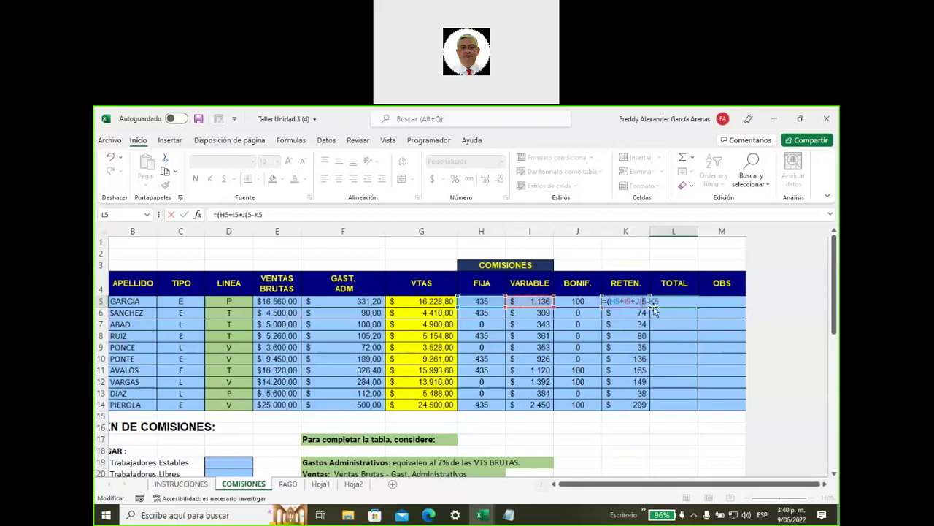
key("BackSpace")
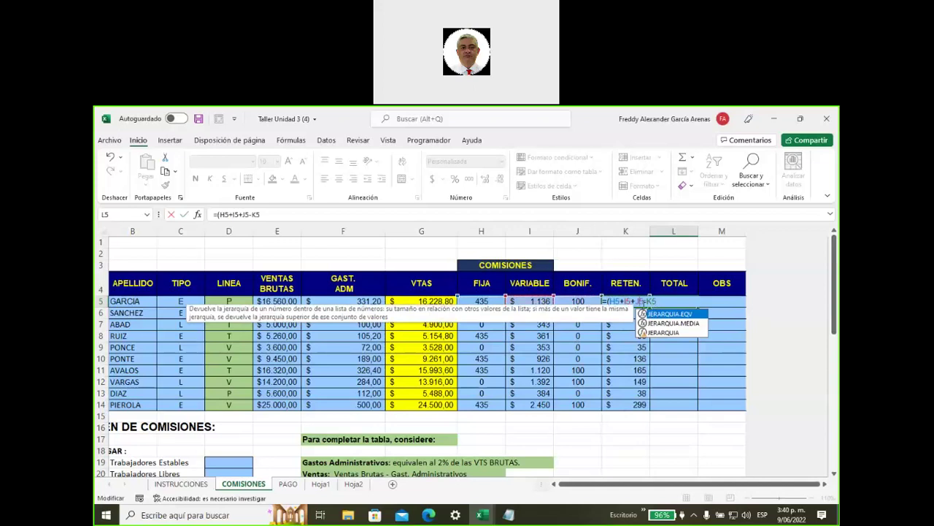
key("Escape")
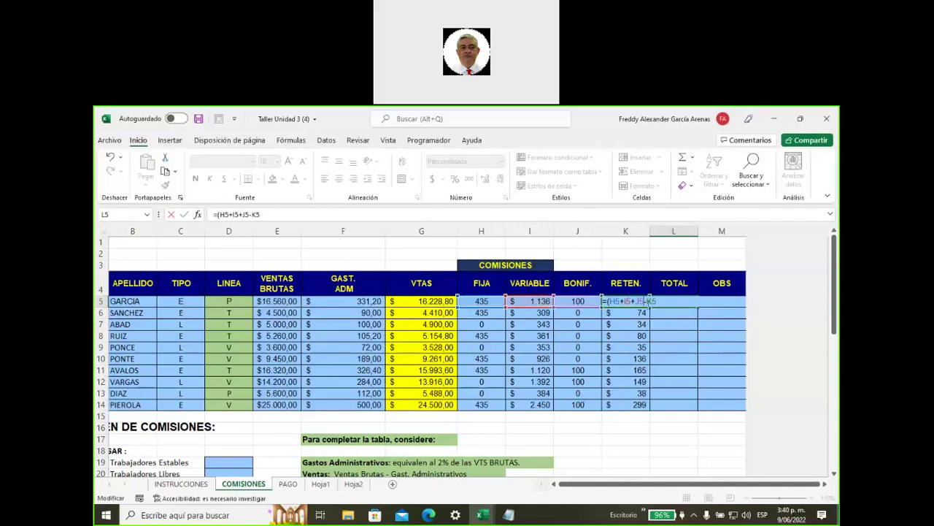
type(")")
key("Return")
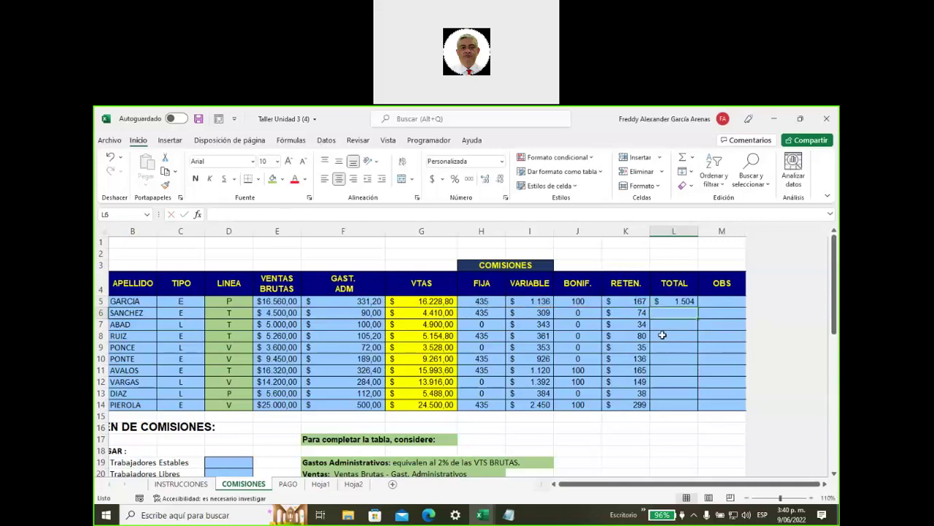
left_click(661, 300)
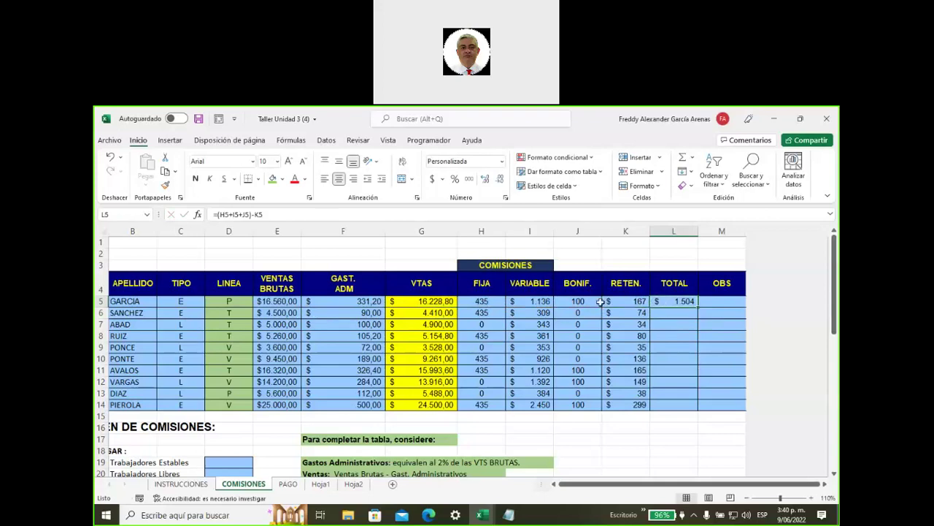
Step: Copy the L5 total formula down to L14 for all ten sellers, totalling 10.604
left_click(498, 268)
left_click_drag(498, 269, 580, 400)
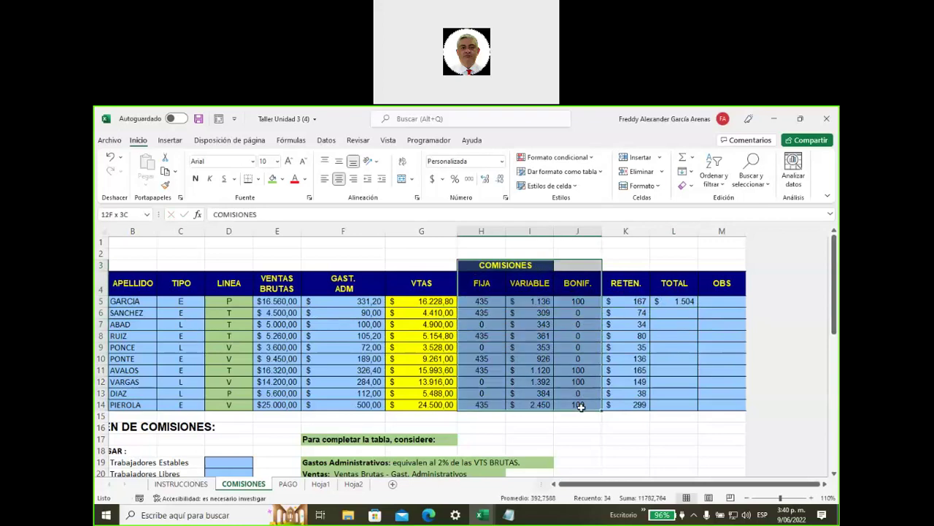
left_click_drag(618, 267, 631, 416)
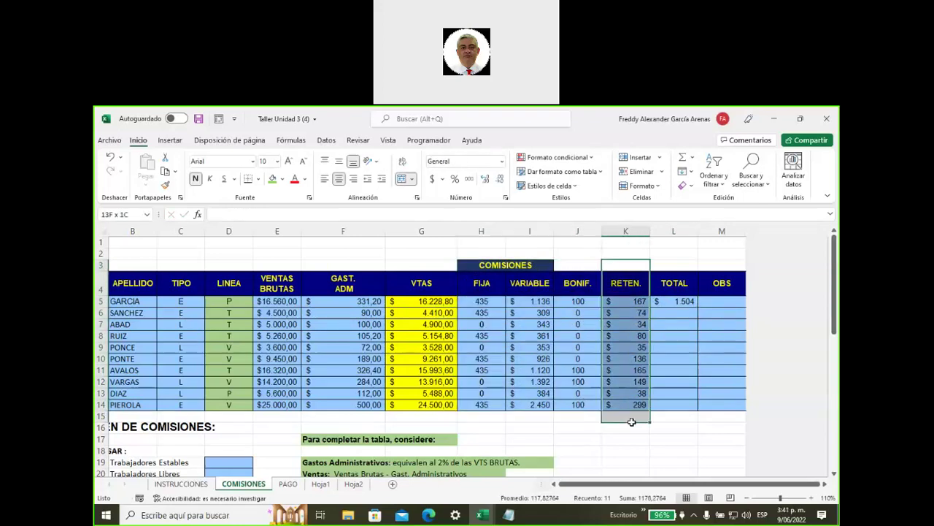
left_click(670, 302)
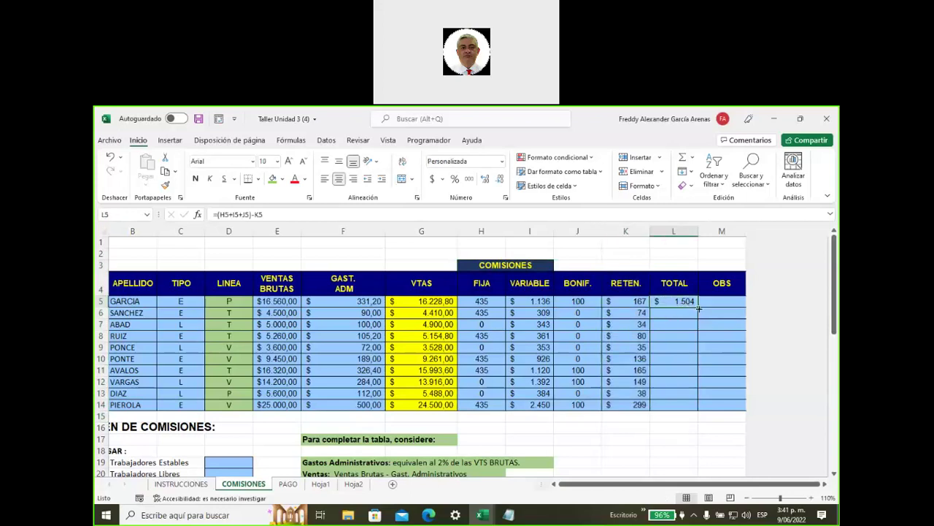
double_click(698, 307)
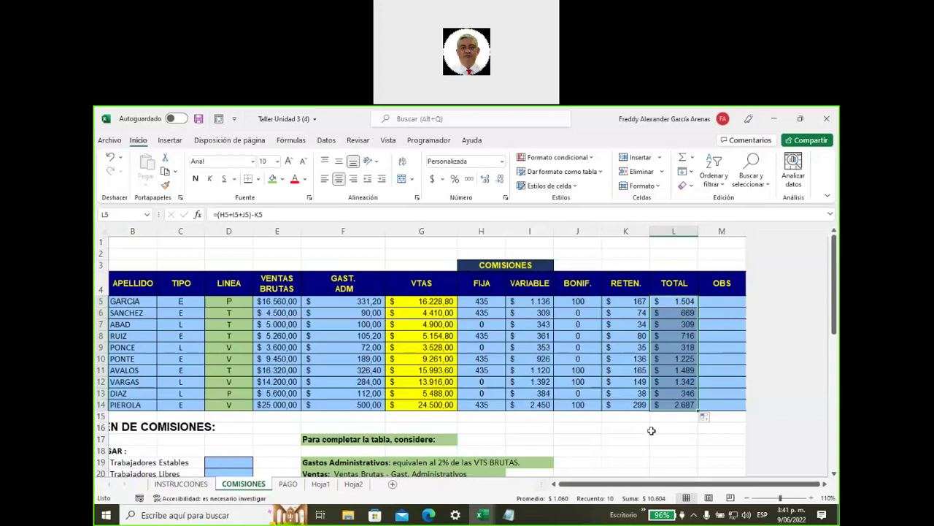
scroll(598, 449, "down", 2)
scroll(563, 427, "down", 3)
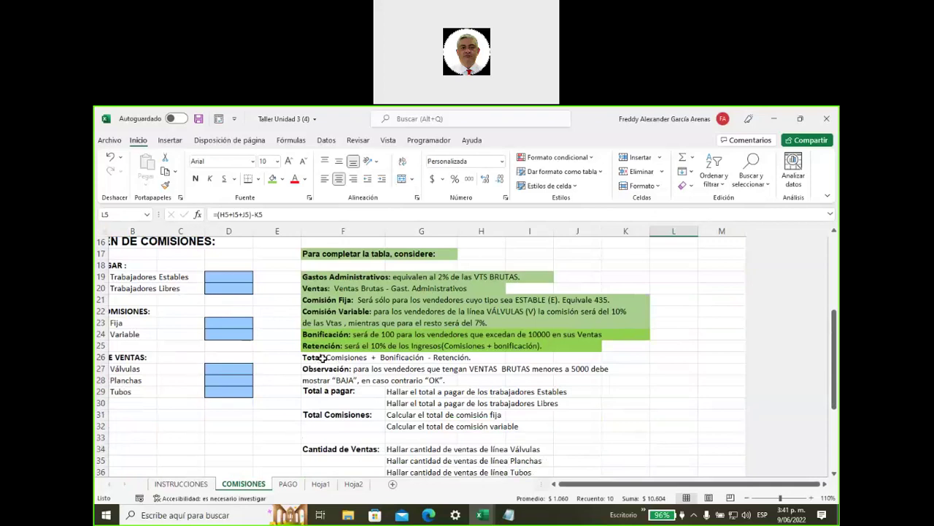
Step: Give the Total instruction F26:H26 a green fill
left_click_drag(323, 358, 496, 358)
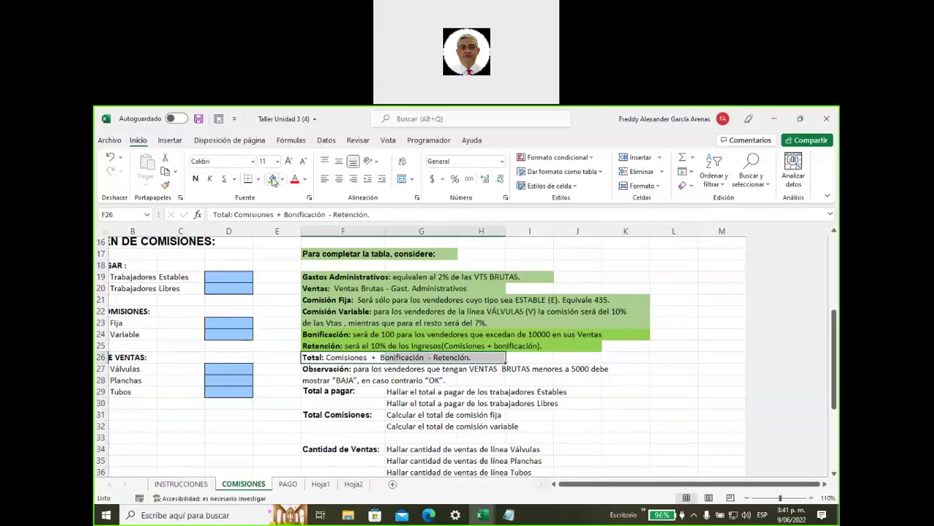
left_click(272, 180)
left_click(574, 424)
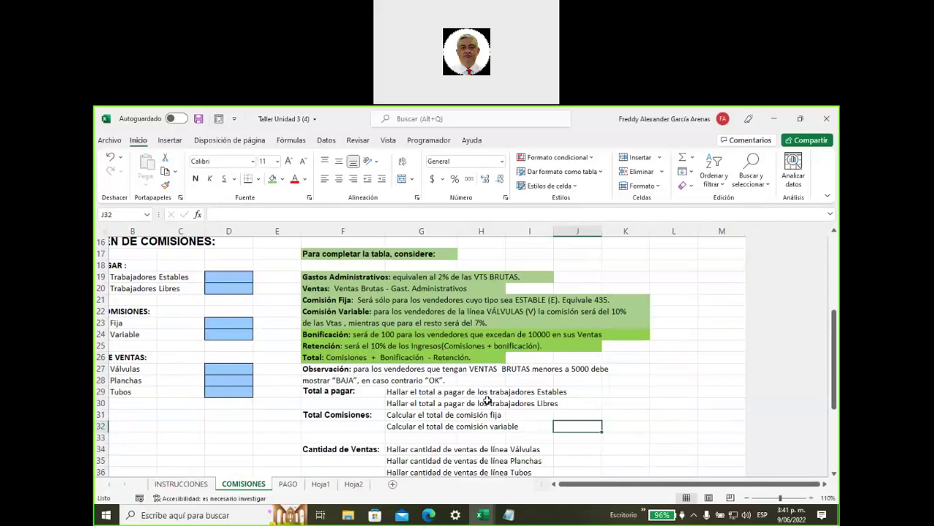
Step: Select the Observación instruction across F27:K28
left_click(333, 369)
mouse_move(362, 369)
left_mouse_down()
mouse_move(579, 370)
mouse_move(459, 381)
left_mouse_up()
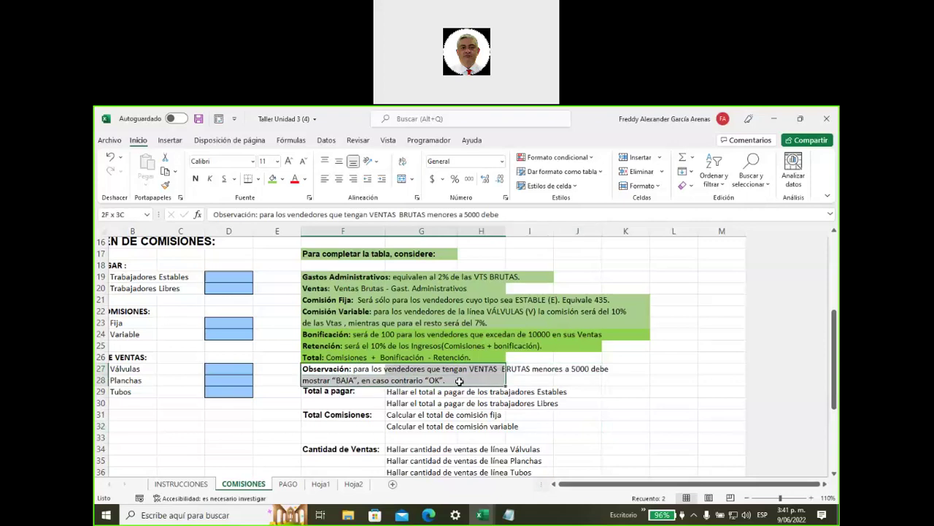
left_click_drag(459, 381, 628, 379)
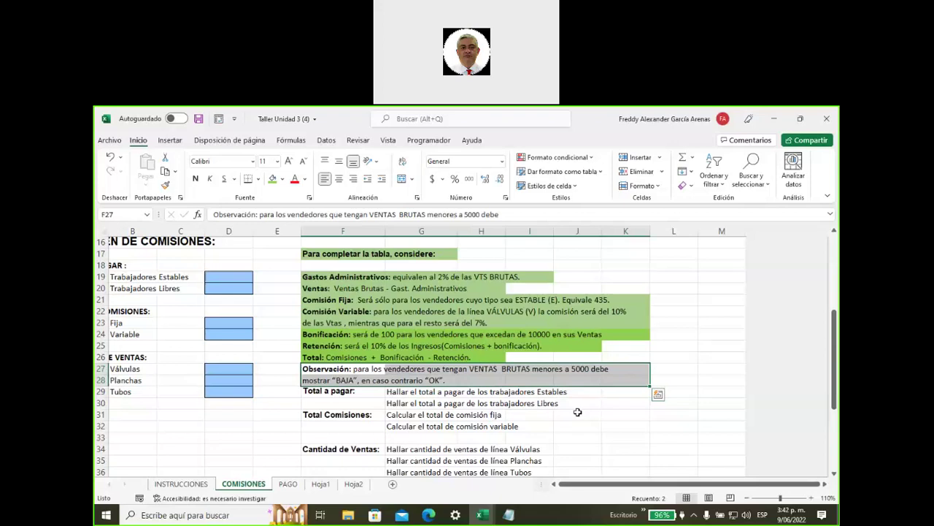
scroll(580, 412, "up", 5)
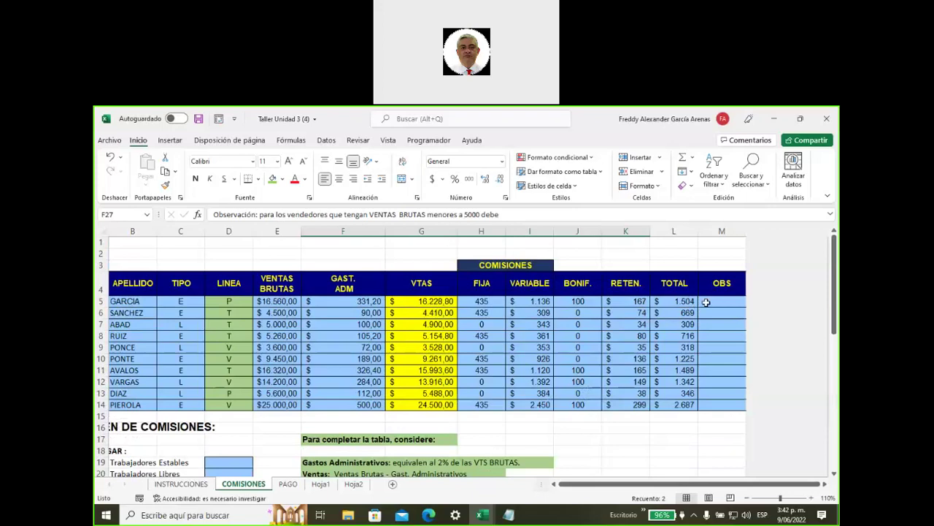
Step: Start an SI function in M5 for the first seller's OBS
left_click(710, 302)
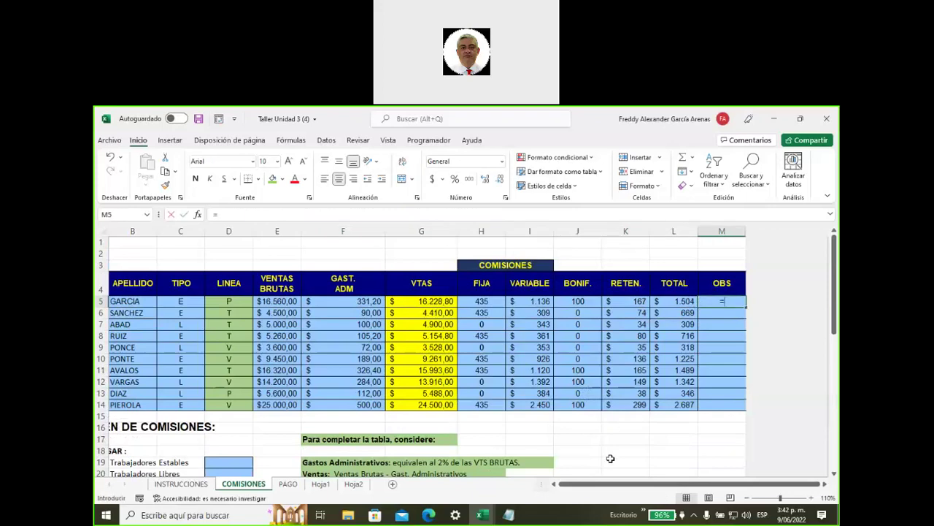
type("=")
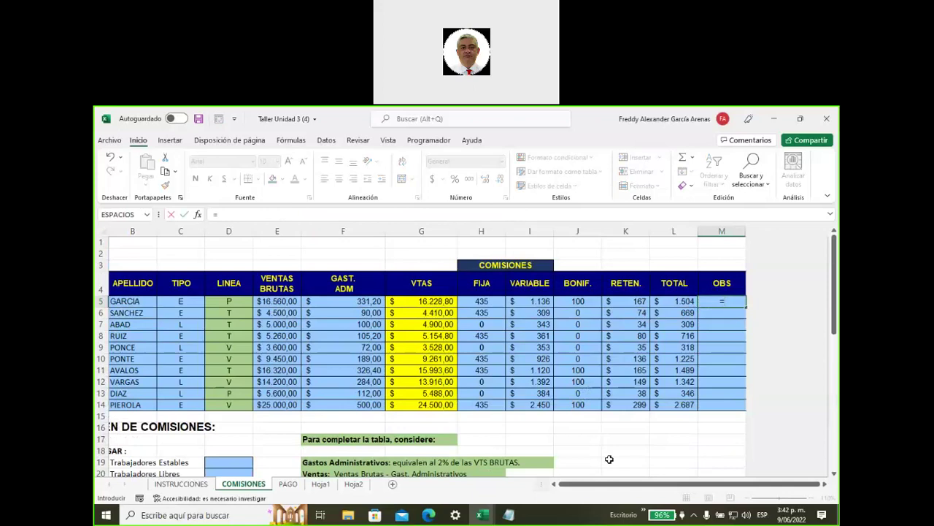
type("si")
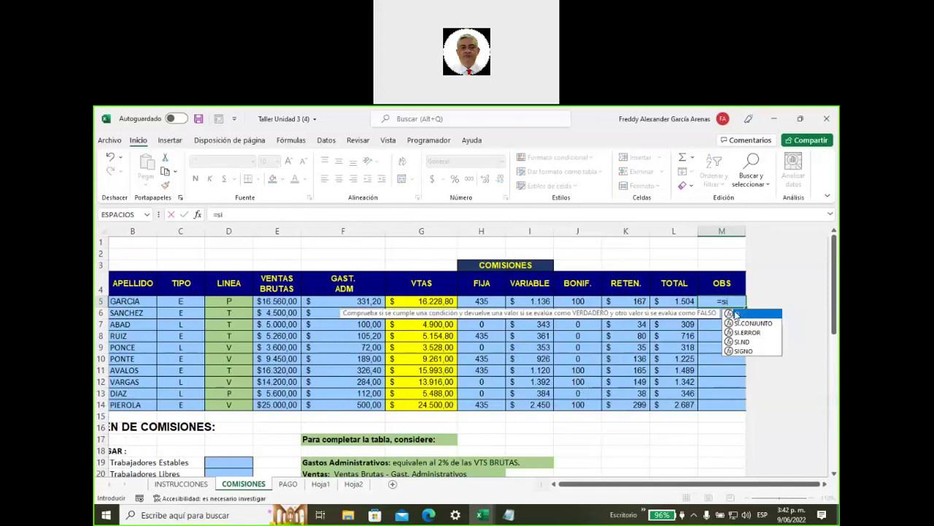
double_click(734, 314)
scroll(471, 377, "down", 5)
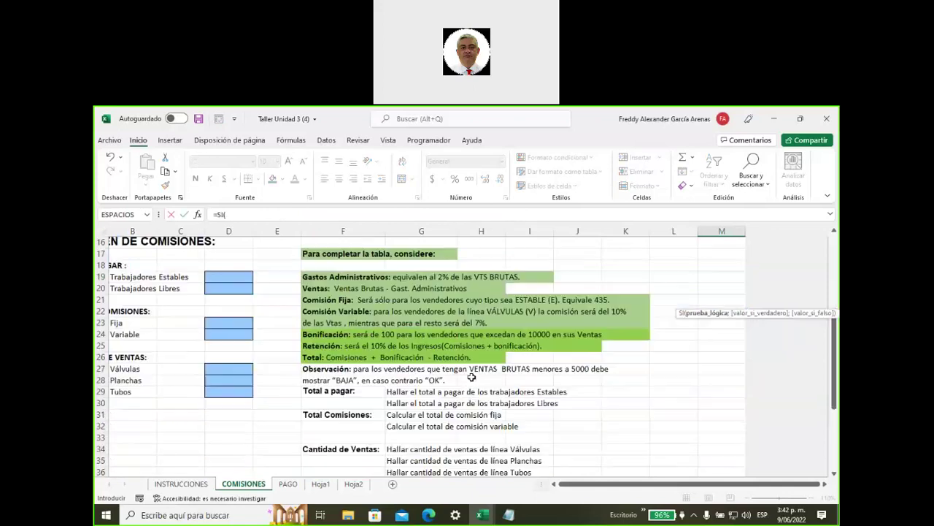
scroll(471, 376, "down", 1)
scroll(472, 377, "up", 3)
scroll(472, 377, "up", 3)
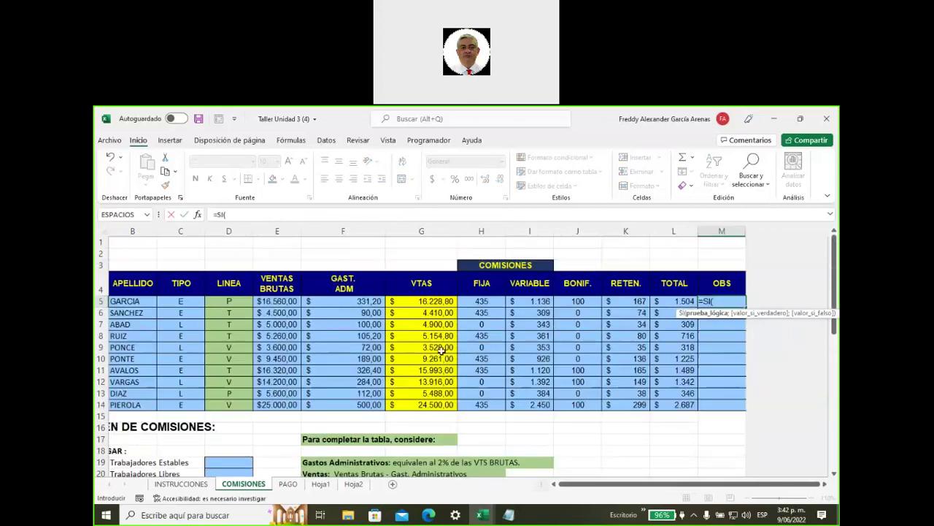
Step: Complete =SI(E5<5000;"BAJA";"OK") in M5, which shows OK
left_click(267, 301)
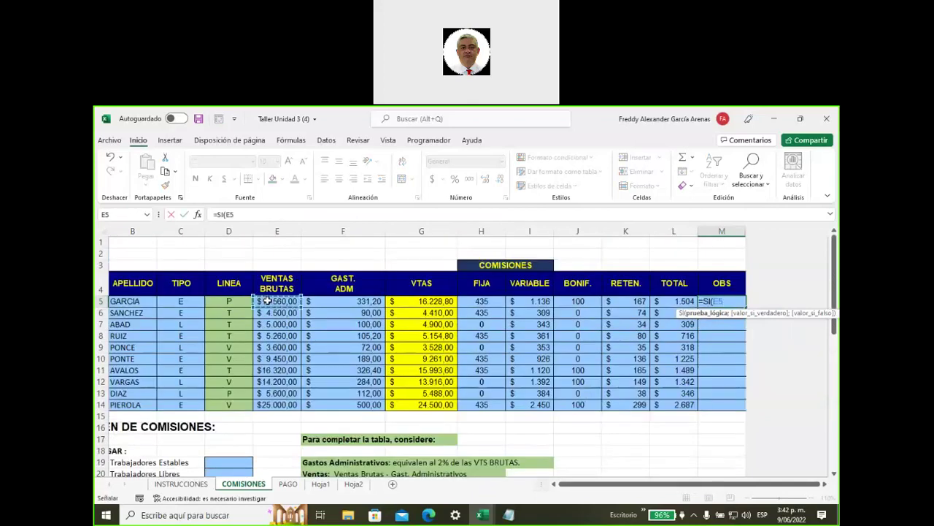
type("<")
type("5000")
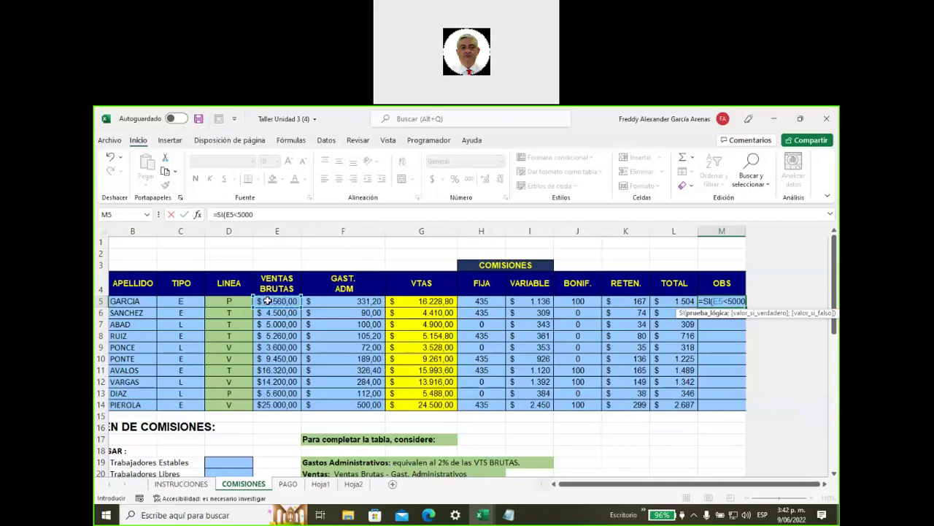
type(";")
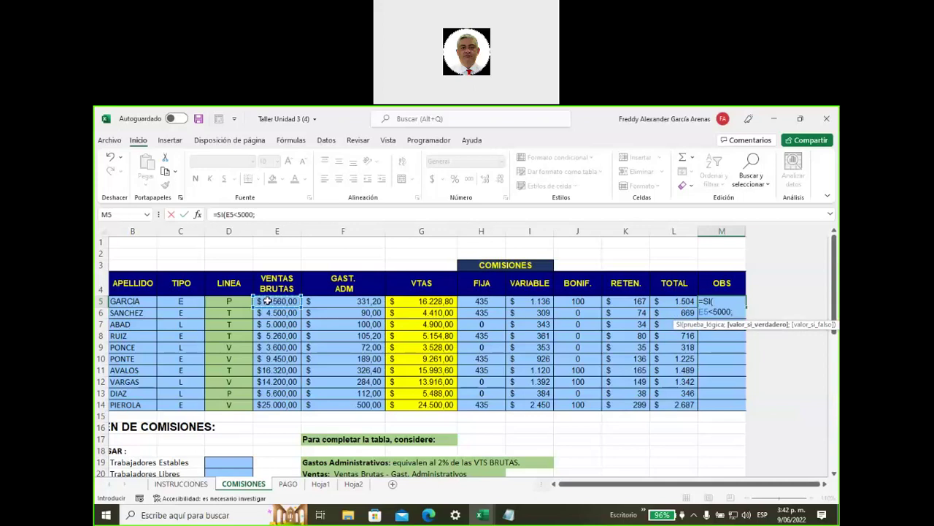
type("\"BAJA")
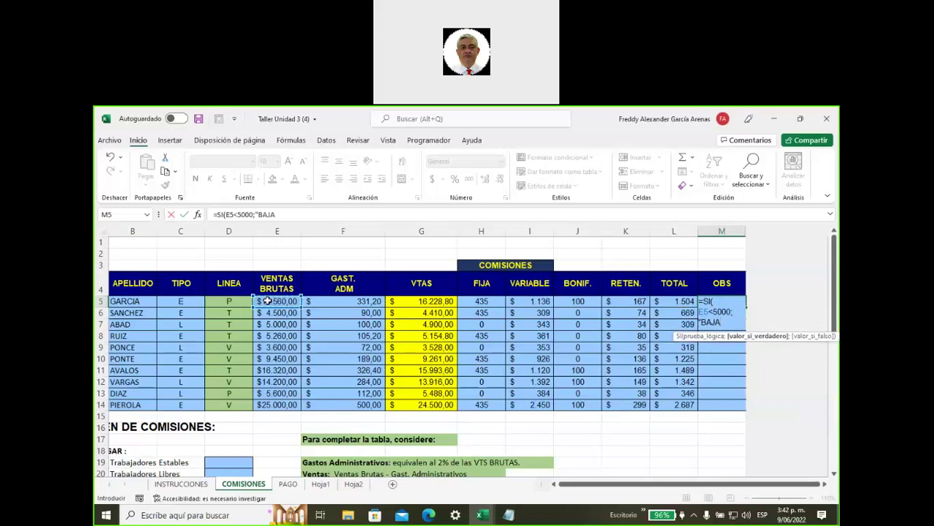
type("\"")
type(";\"")
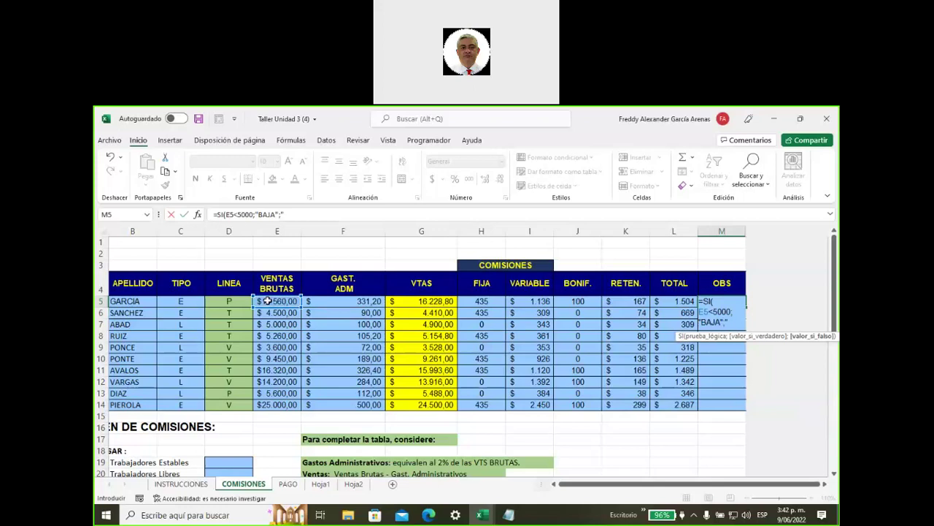
type("OK\"")
type(")")
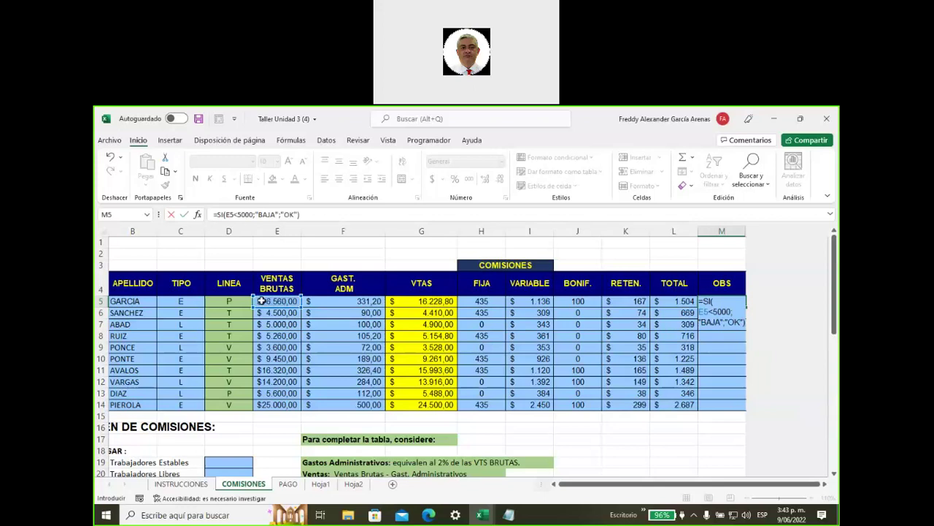
left_click_drag(314, 214, 212, 214)
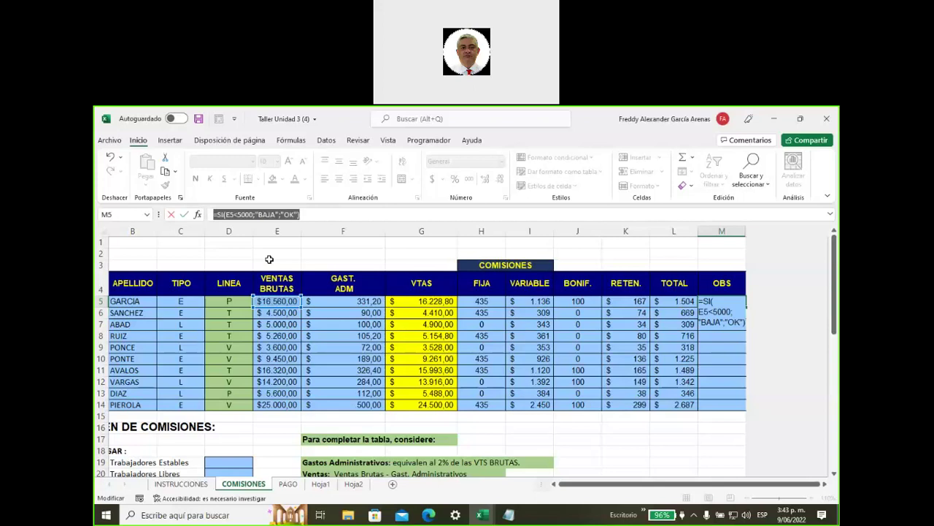
key("Return")
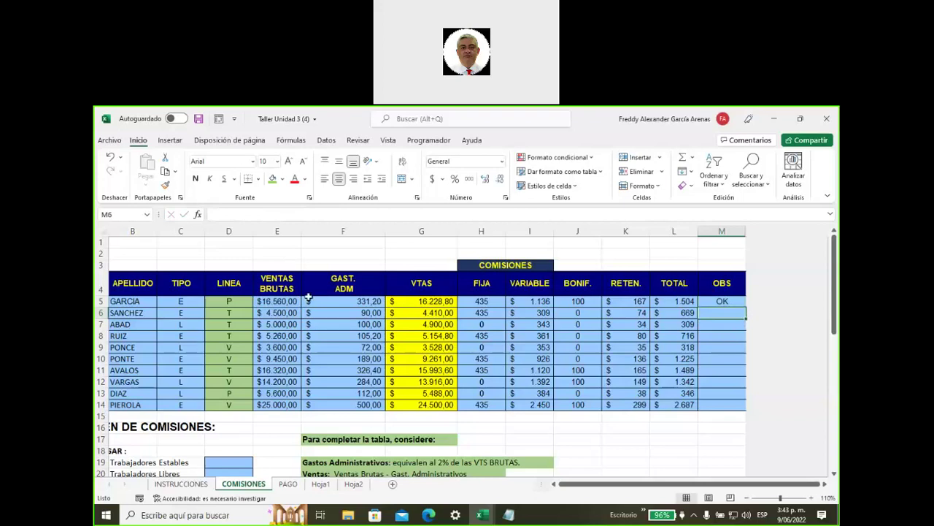
left_click_drag(285, 300, 277, 404)
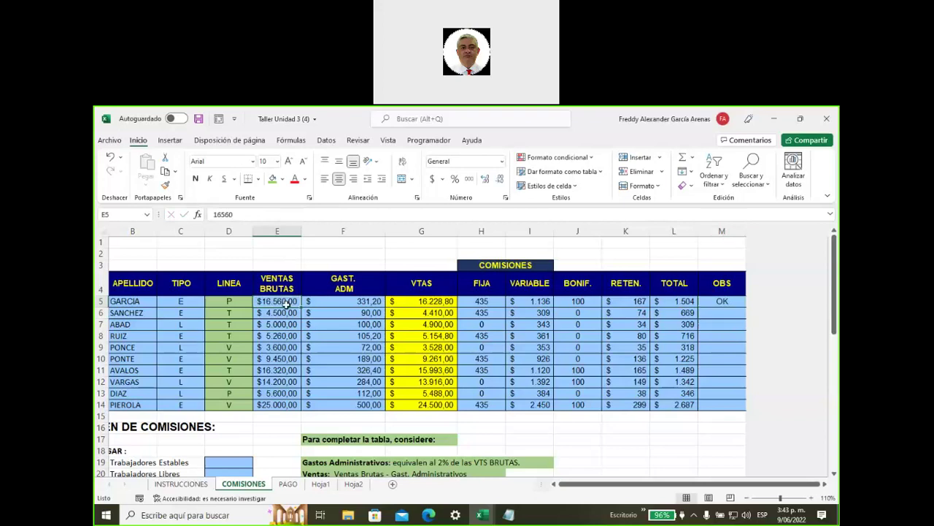
Step: Fill the VENTAS BRUTAS figures E5:E14 purple and recolour the first figure's text
left_click(283, 180)
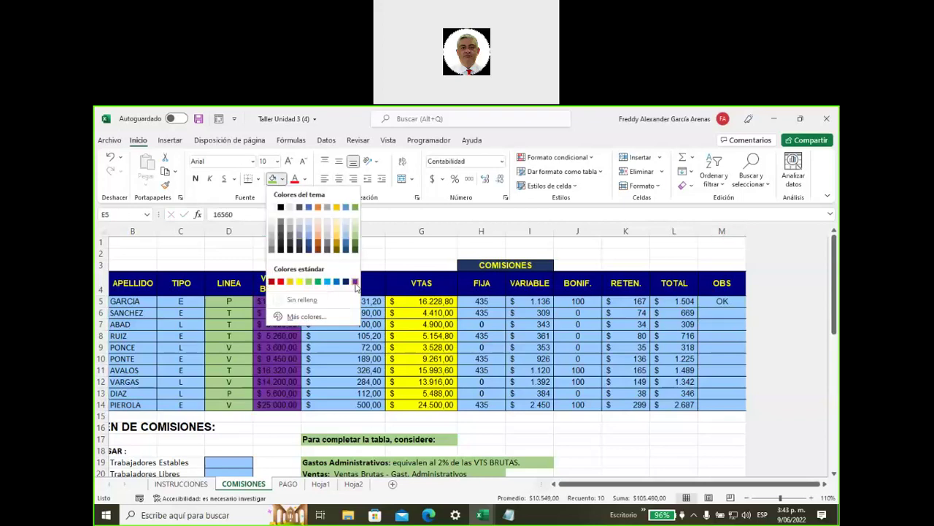
left_click(356, 284)
left_click(277, 301)
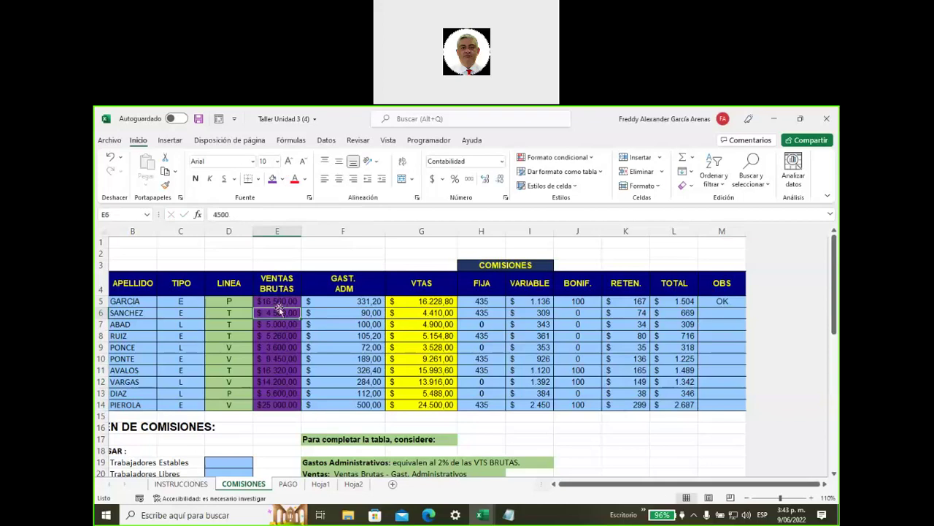
left_click(305, 179)
left_click(321, 300)
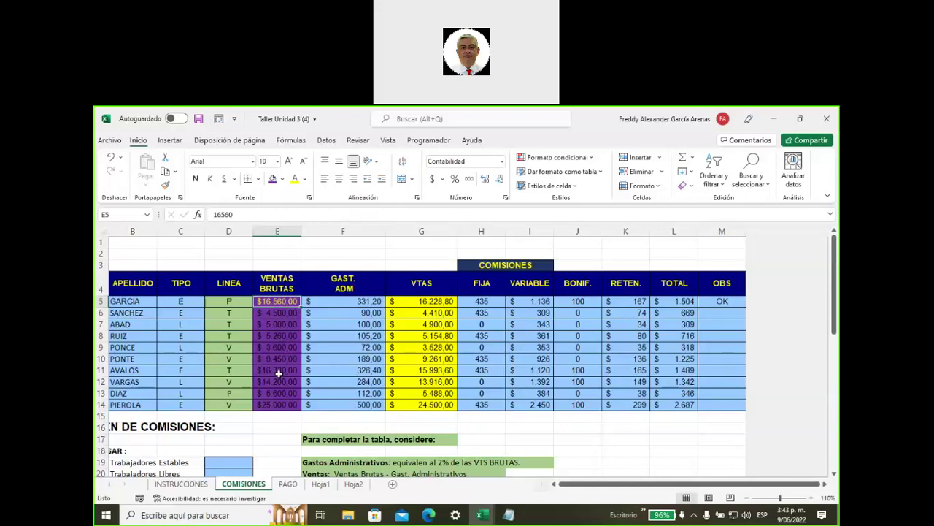
Step: Copy the OBS formula from M5 down to M14
left_click(657, 429)
left_click(722, 300)
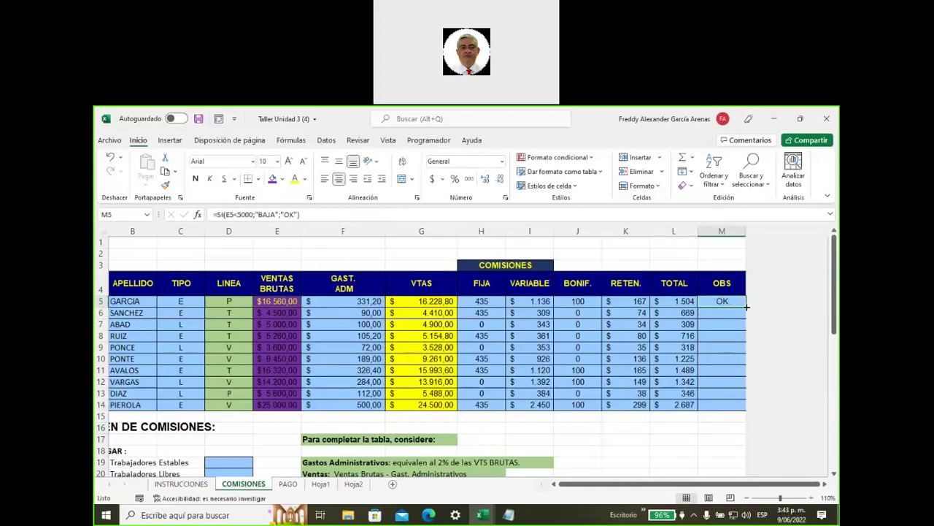
double_click(745, 306)
Step: Check the sales figures against the OBS results, with SANCHEZ and PONCE flagged BAJA
mouse_move(723, 324)
left_mouse_down()
mouse_move(330, 354)
mouse_move(279, 334)
left_mouse_up()
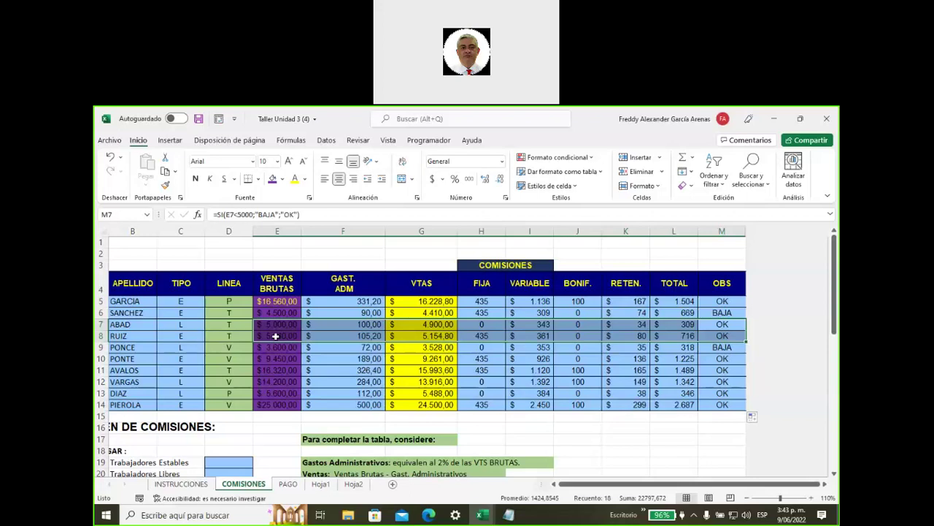
left_click(270, 349)
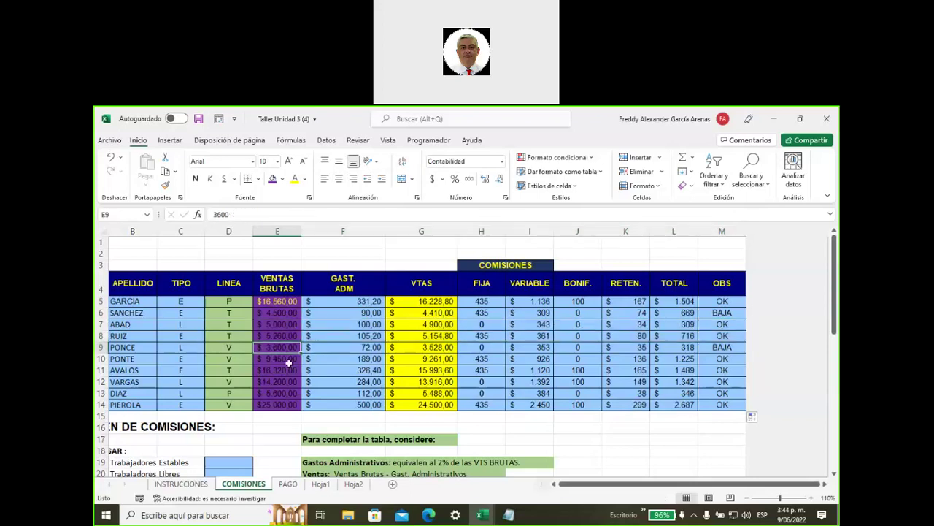
left_click_drag(274, 359, 277, 398)
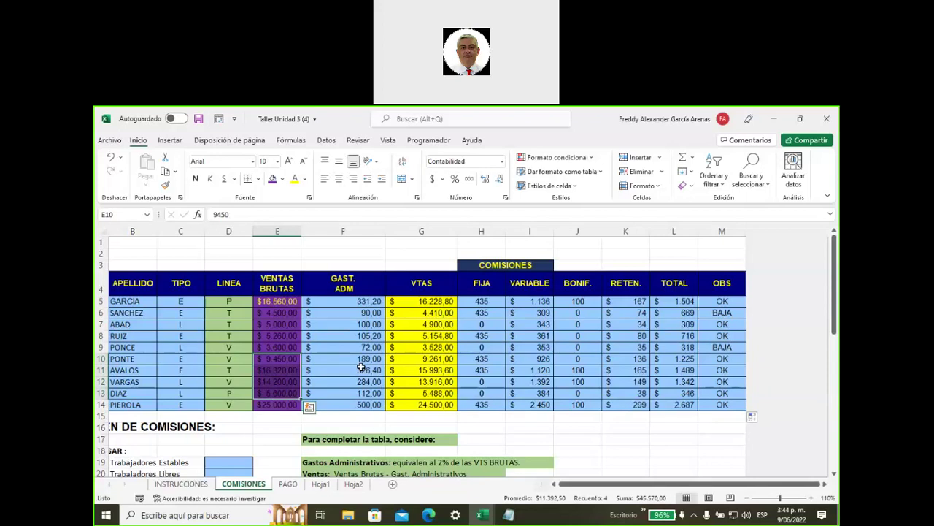
left_click(716, 301)
left_click_drag(717, 301, 712, 347)
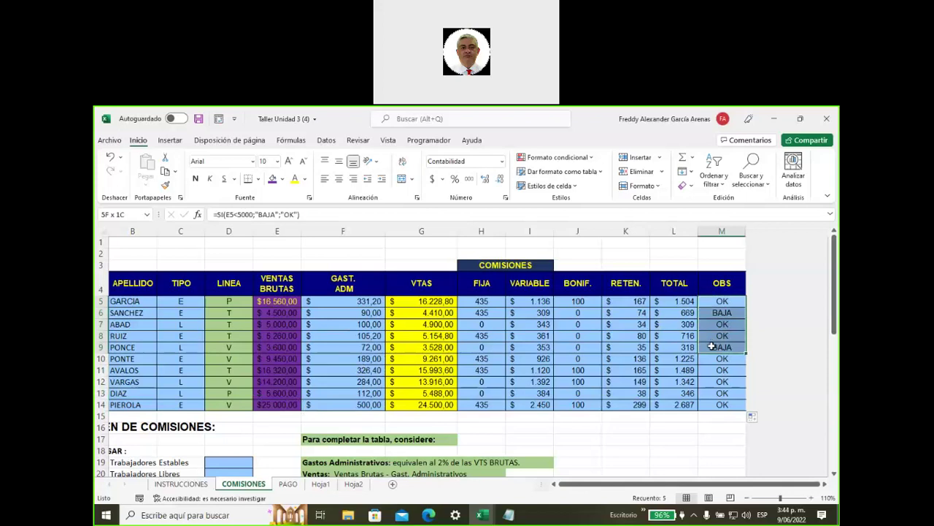
left_click_drag(711, 347, 719, 404)
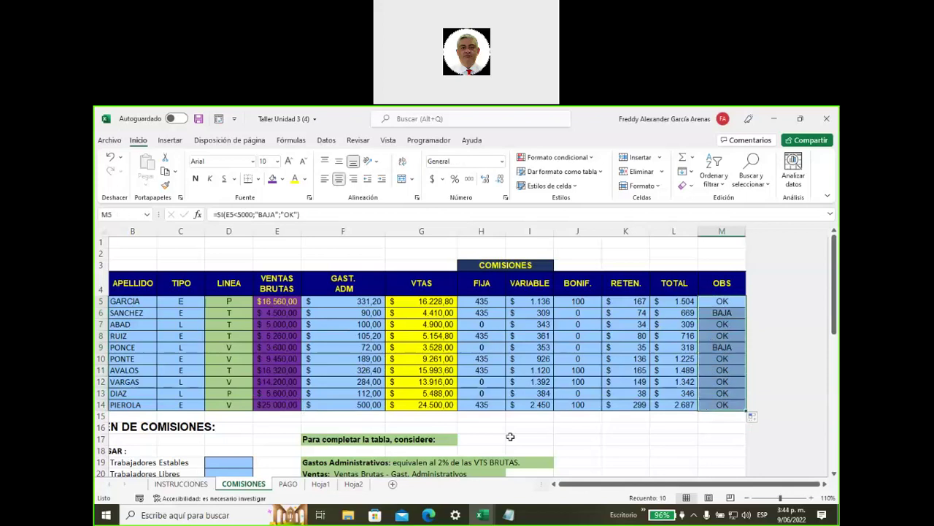
Step: Select the Observación note cells and look over the summary block A18:D29
scroll(510, 436, "down", 5)
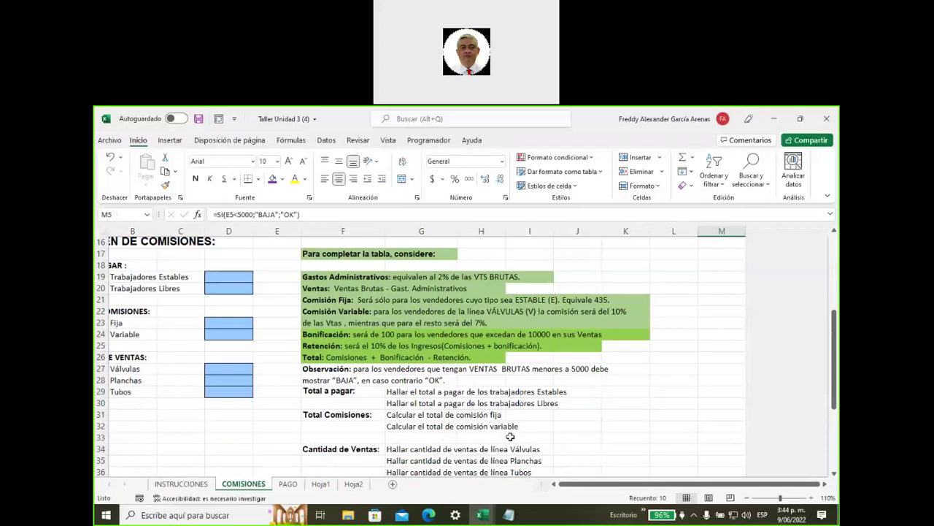
scroll(510, 436, "down", 1)
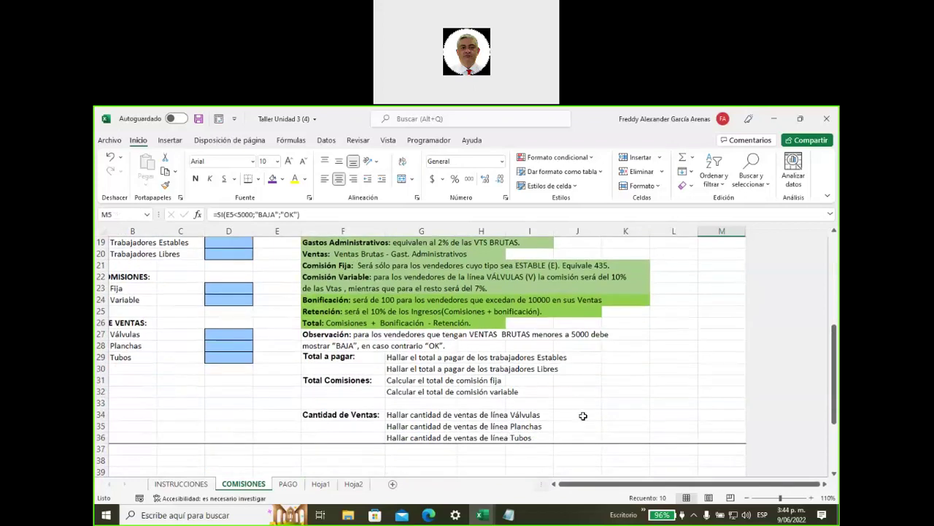
scroll(571, 414, "up", 1)
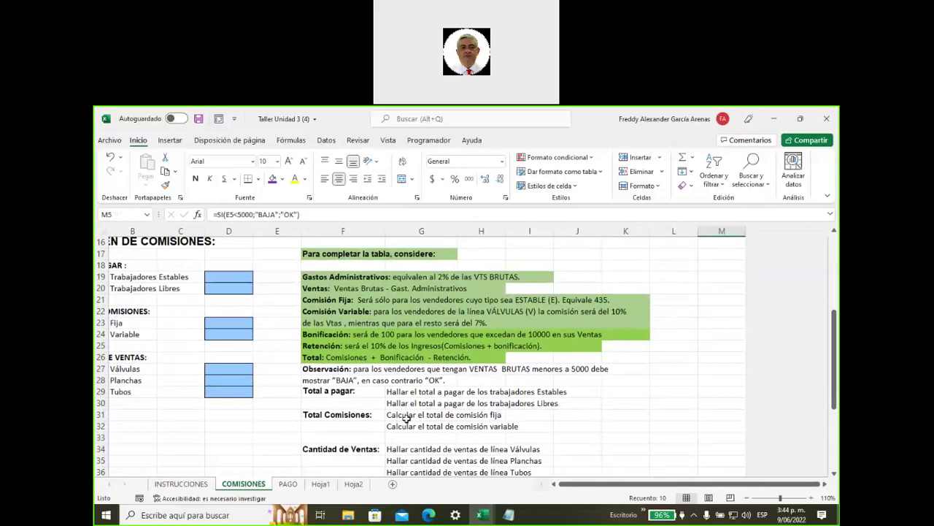
left_click_drag(311, 370, 607, 386)
left_click(282, 179)
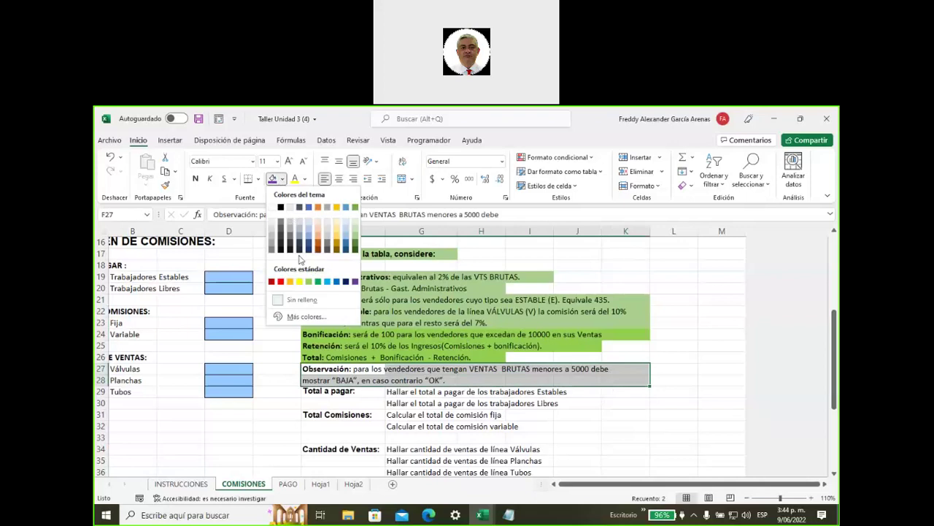
left_click(592, 435)
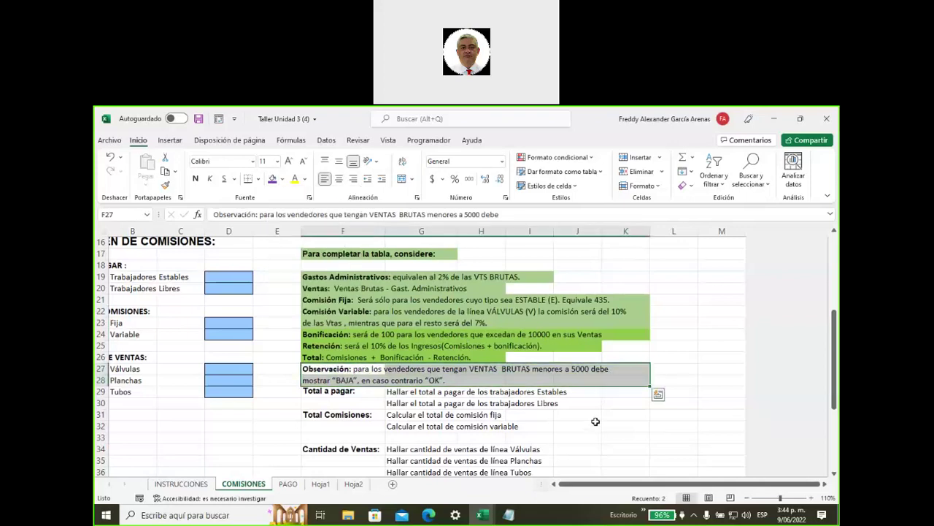
left_click(554, 484)
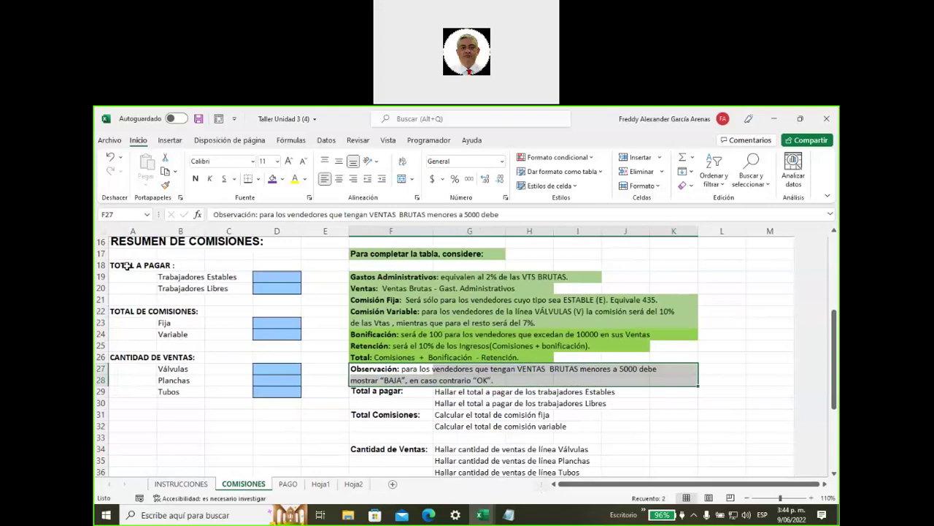
left_click_drag(127, 266, 277, 392)
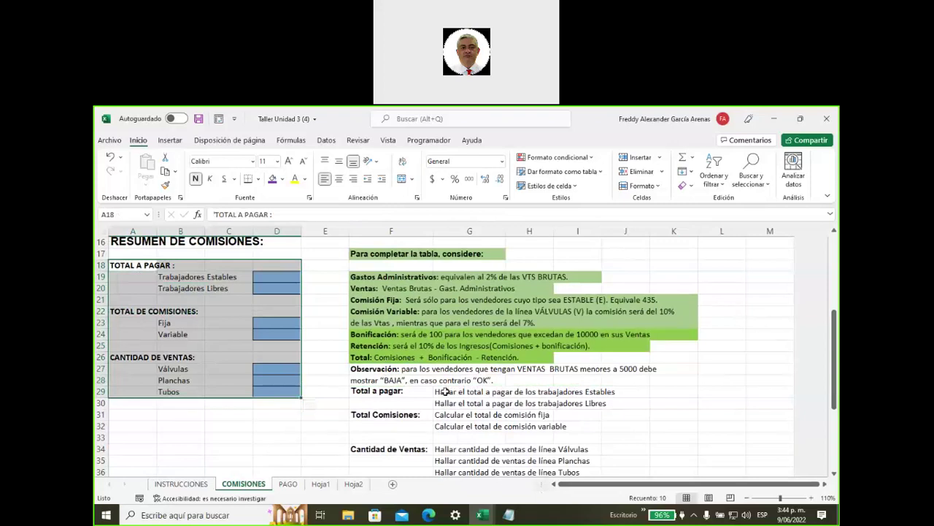
Step: Apply a green fill to the Observación note cells
left_click_drag(362, 369, 639, 376)
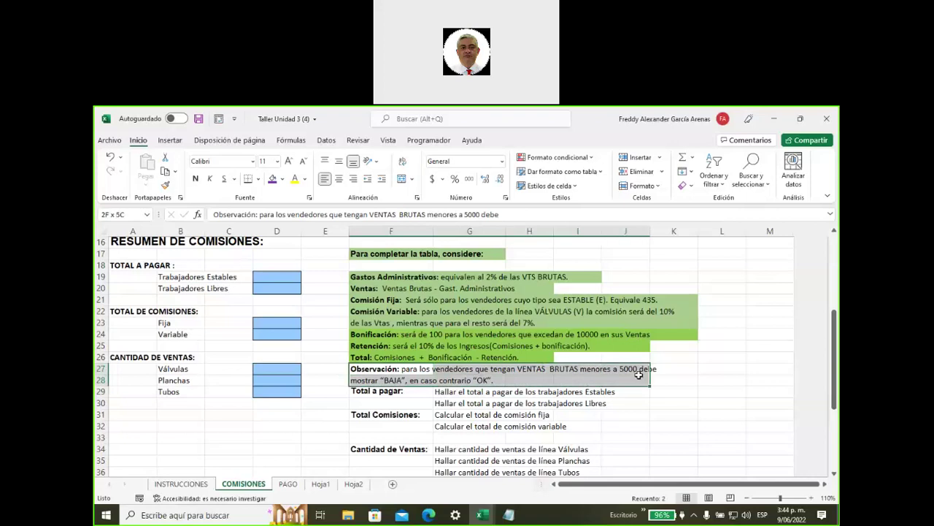
left_click(282, 178)
left_click(310, 283)
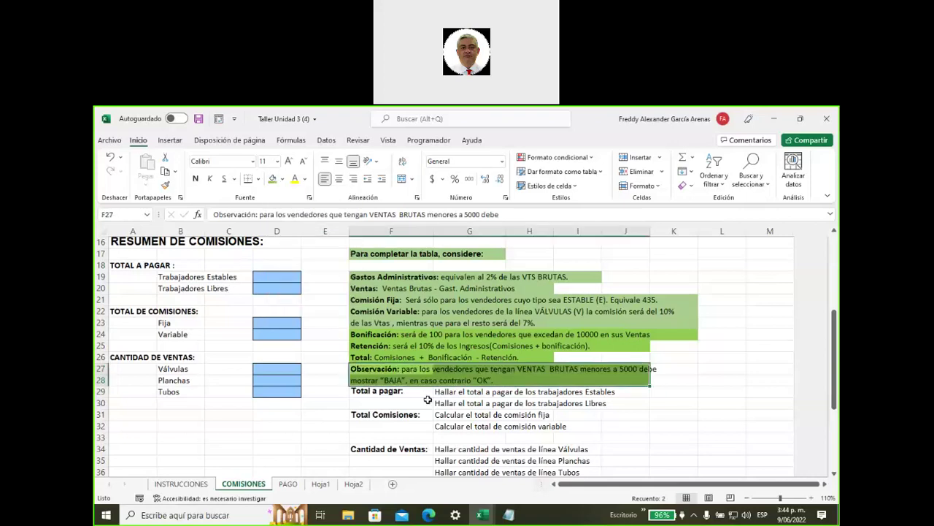
left_click(428, 399)
left_click(381, 394)
left_click(464, 394)
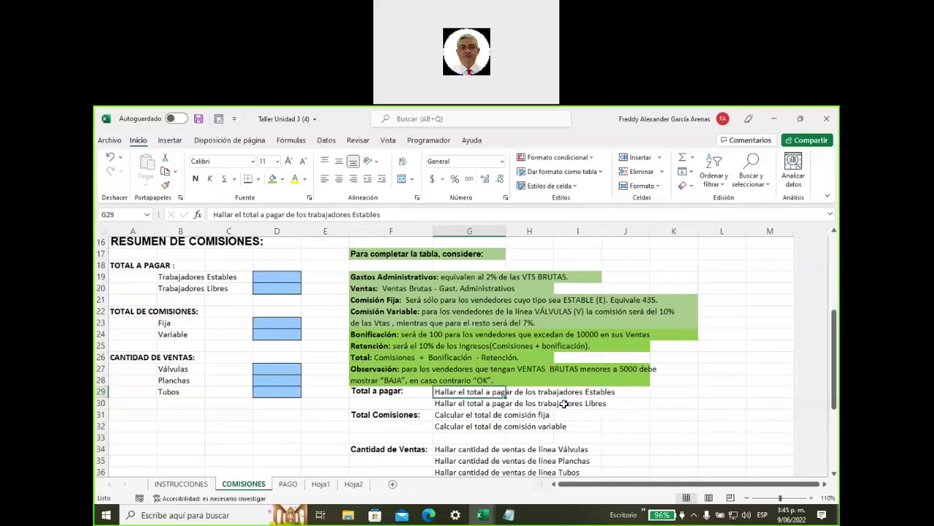
left_click(568, 391)
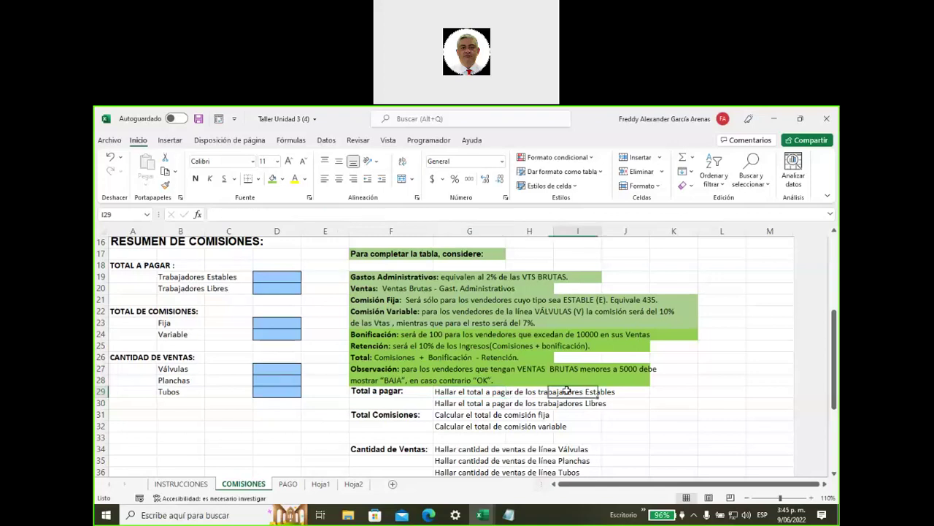
left_click_drag(567, 391, 613, 393)
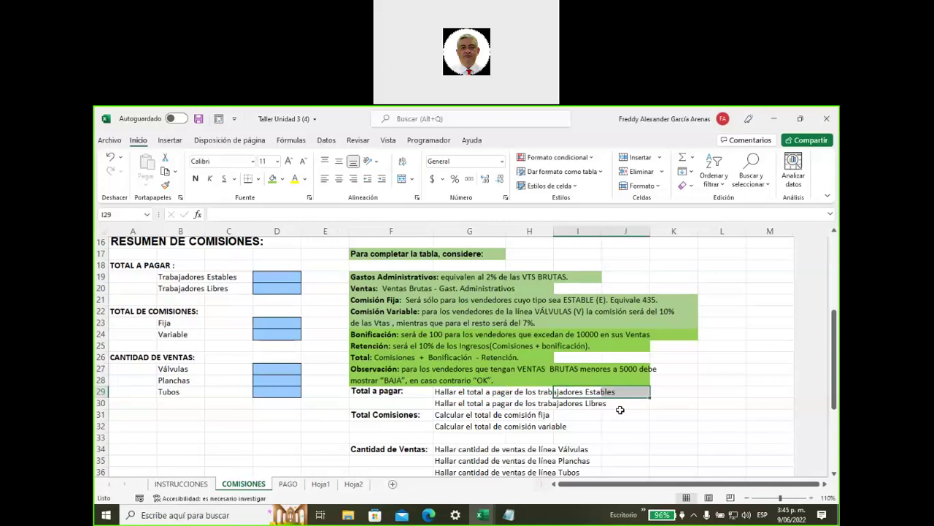
left_click(584, 406)
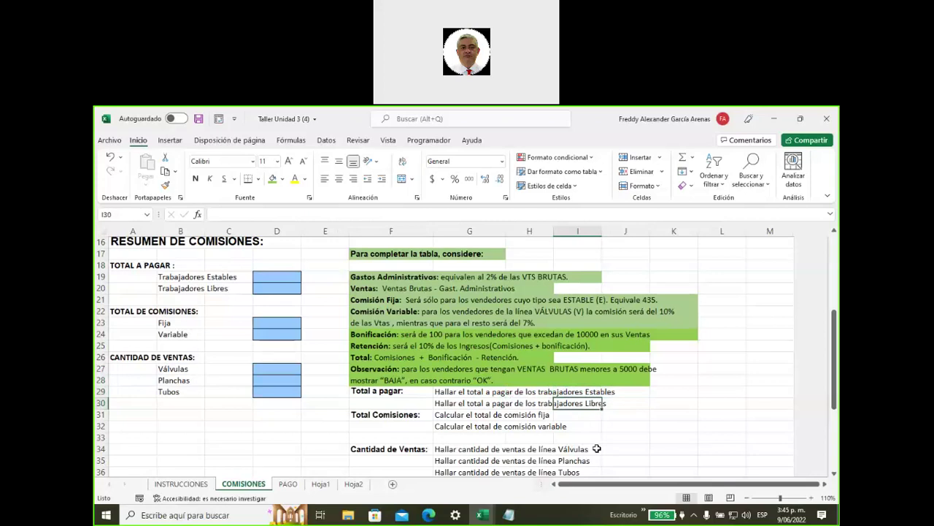
scroll(299, 337, "up", 1)
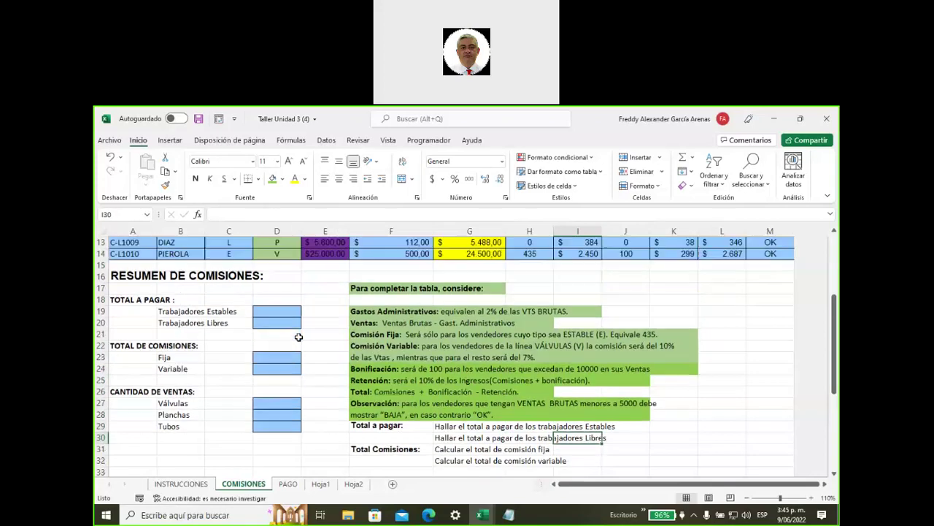
scroll(299, 336, "down", 2)
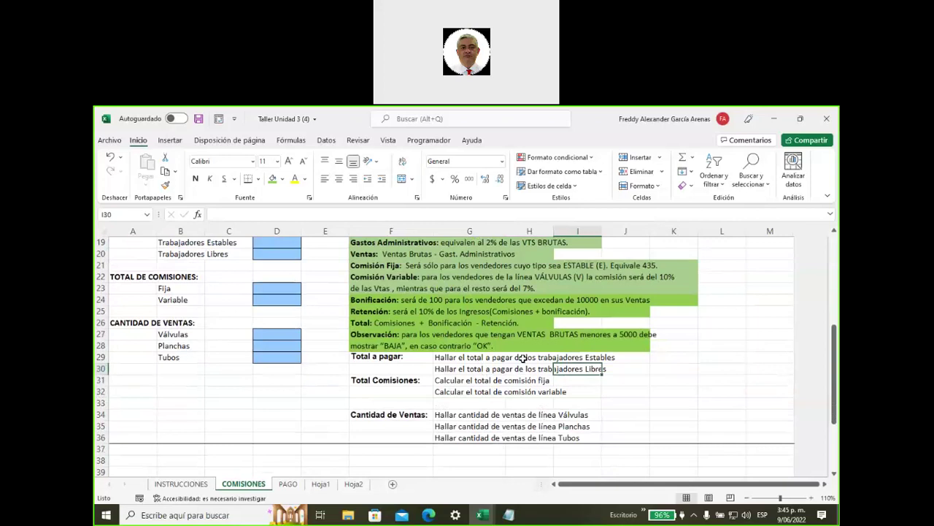
scroll(575, 376, "up", 6)
left_click(715, 302)
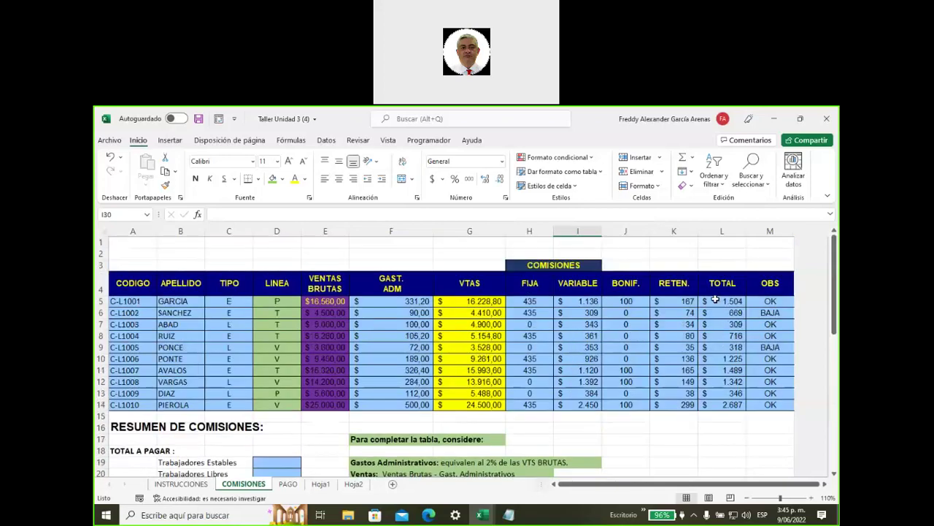
Step: Give the TOTAL values L5:L14 a dark green fill
left_click_drag(716, 302, 723, 405)
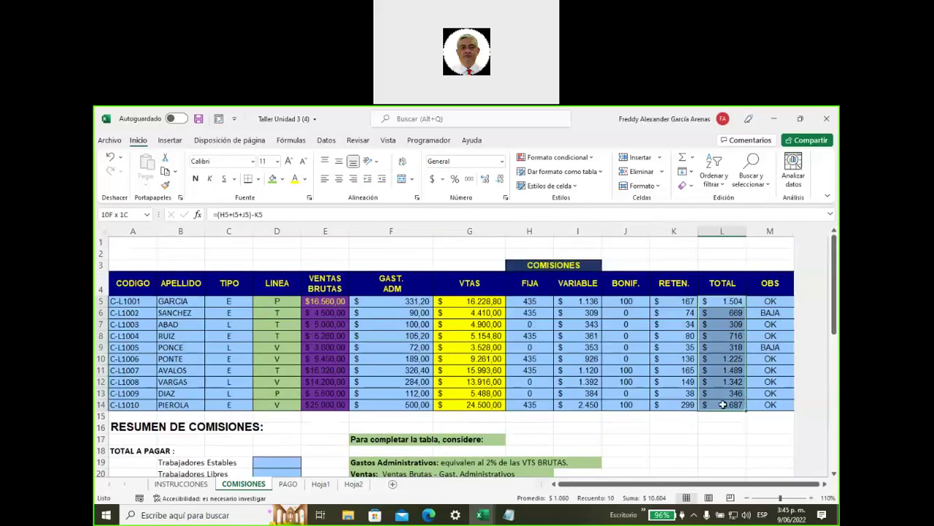
left_click(272, 181)
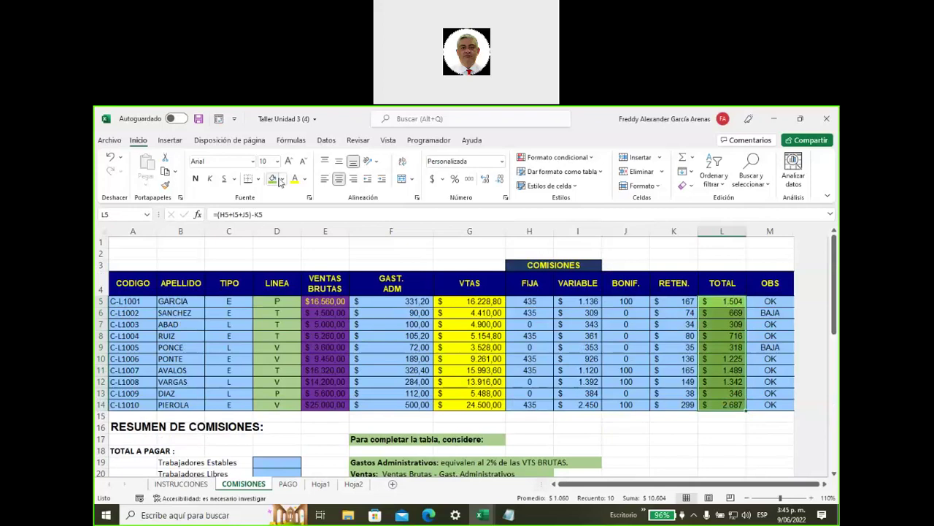
left_click(282, 180)
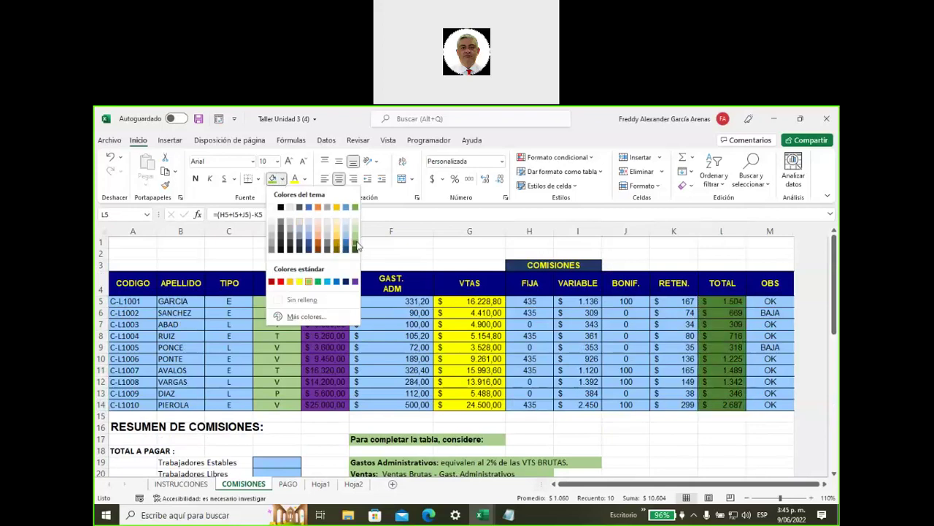
left_click(355, 248)
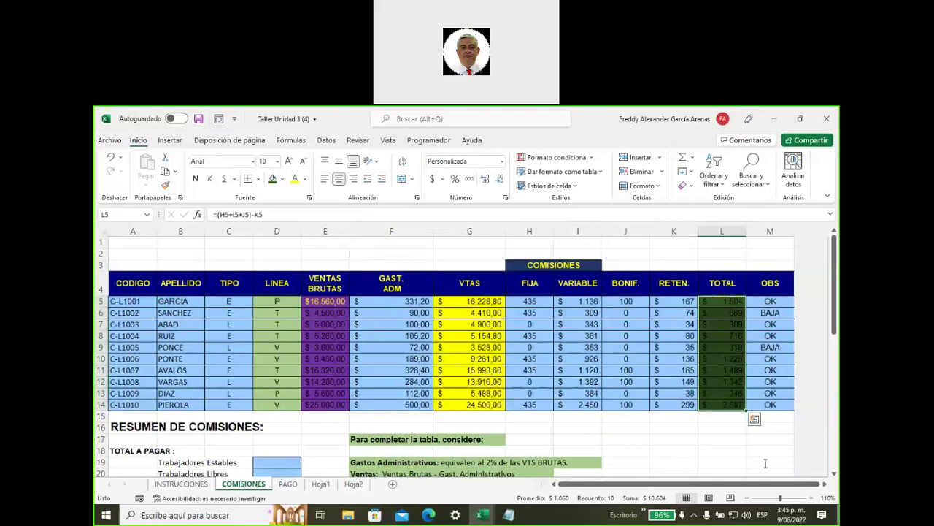
left_click(283, 179)
left_click(702, 439)
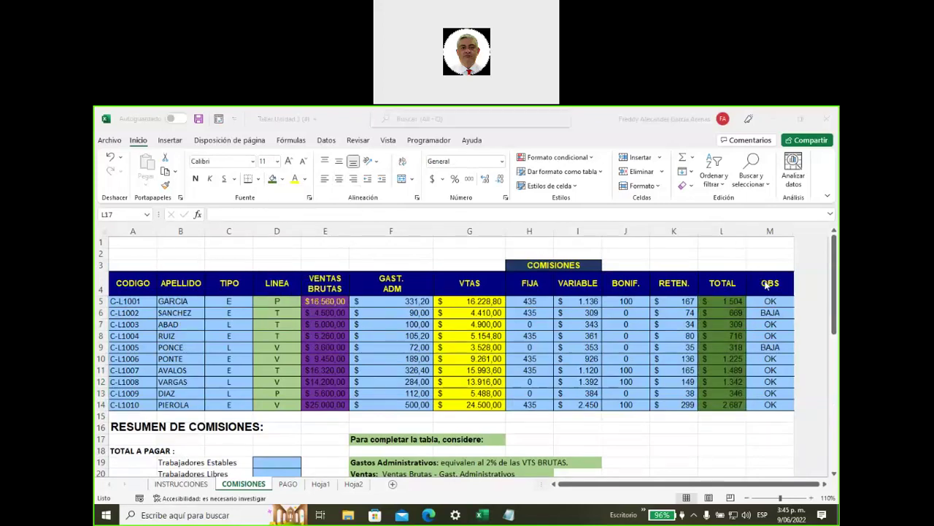
Step: Apply the same dark green fill to the TIPO values C5:C14
scroll(562, 428, "down", 2)
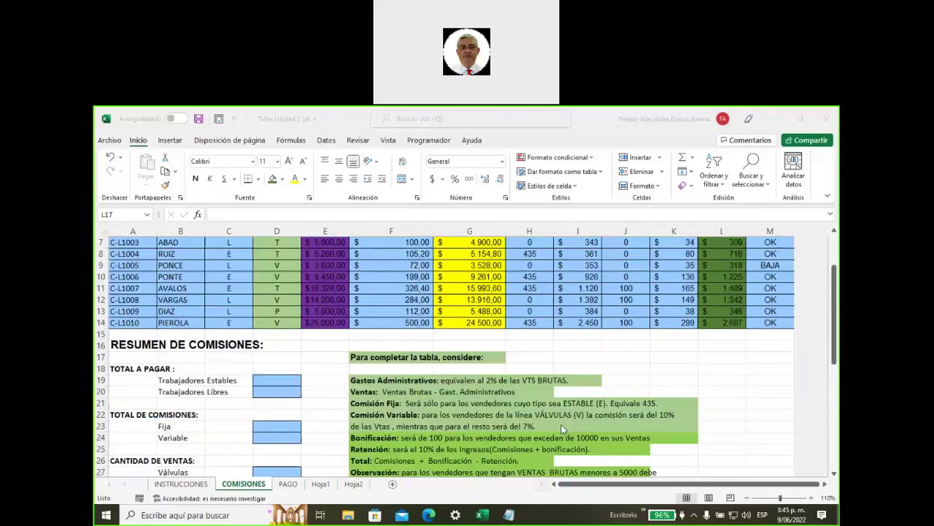
scroll(562, 429, "down", 3)
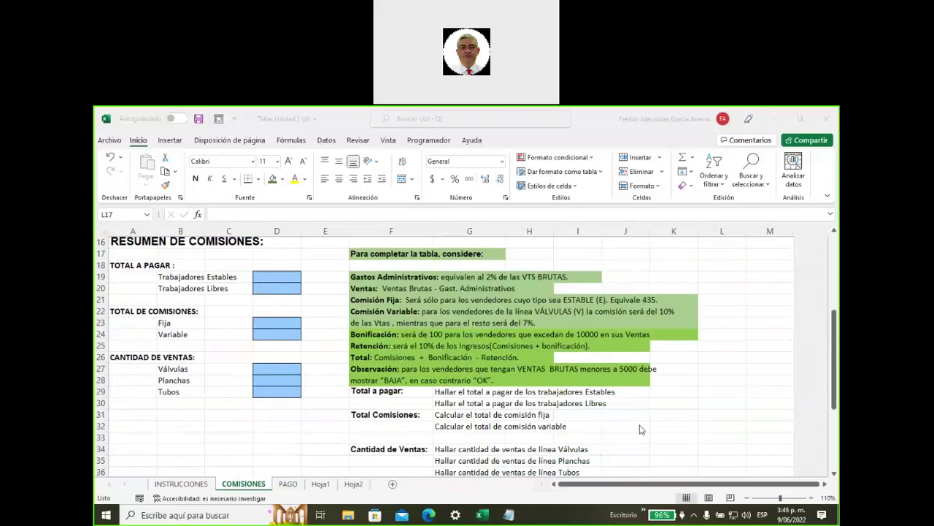
scroll(687, 418, "up", 1)
scroll(687, 417, "up", 2)
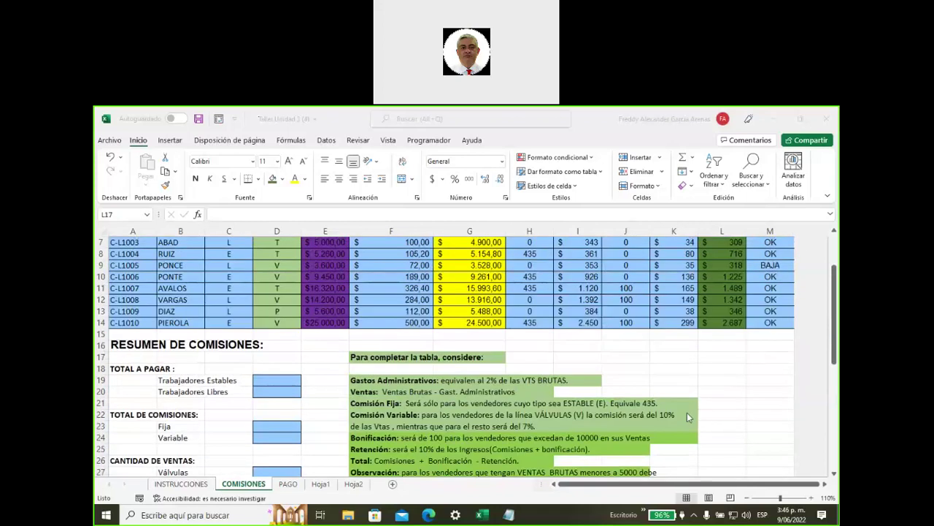
scroll(686, 417, "up", 1)
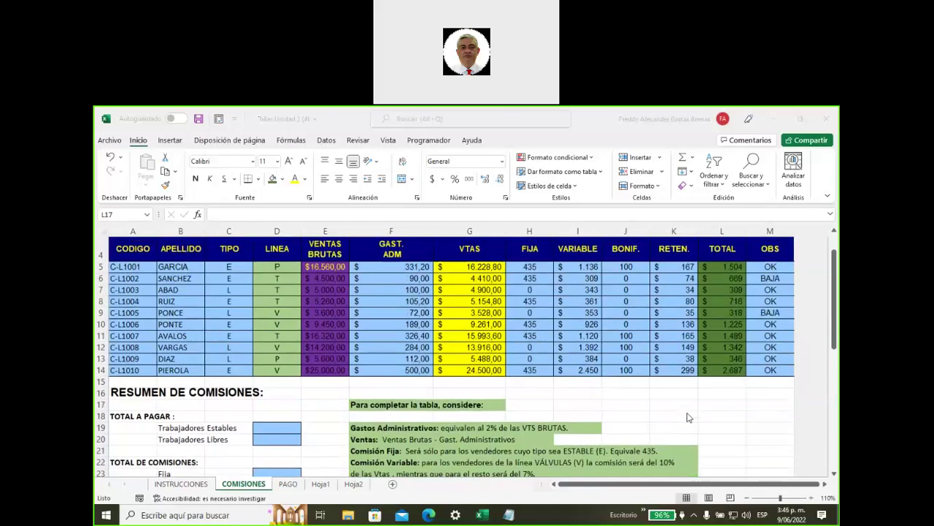
left_click(234, 267)
left_click_drag(229, 276, 230, 371)
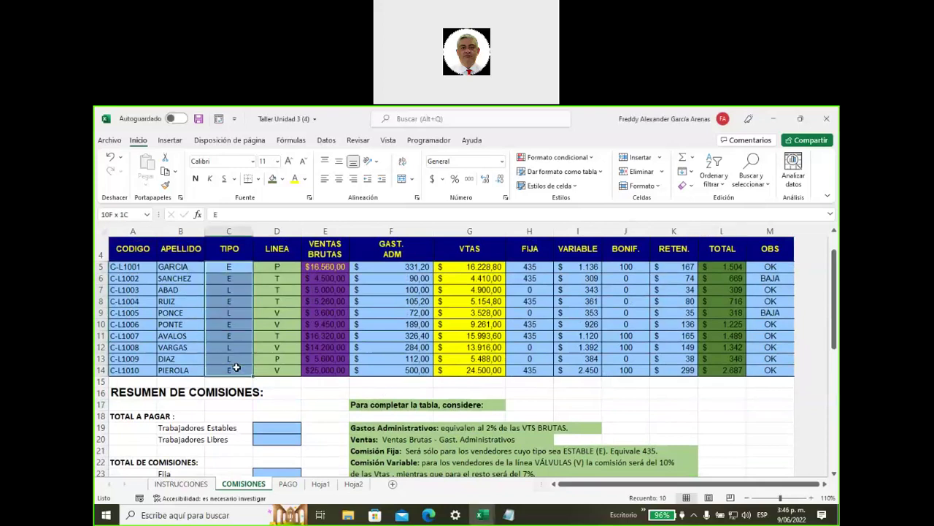
left_click(271, 179)
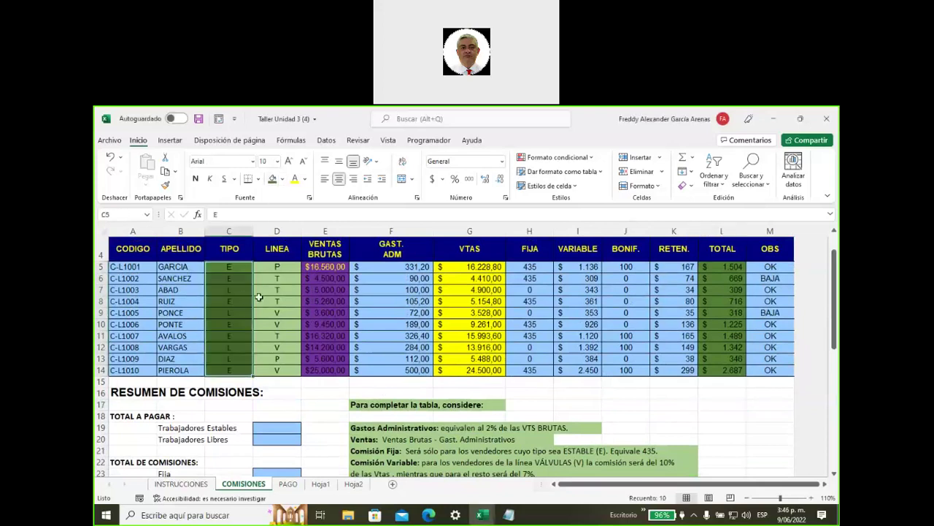
left_click(211, 267)
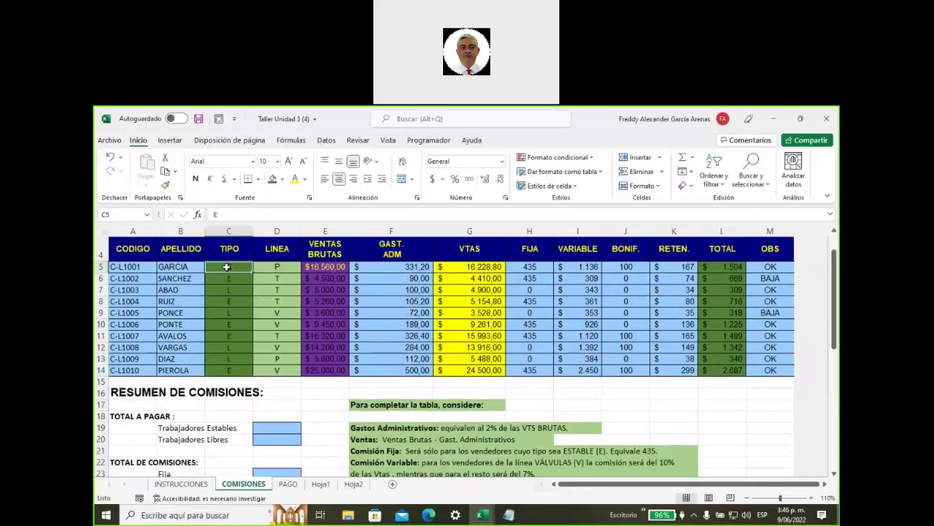
left_click(727, 267)
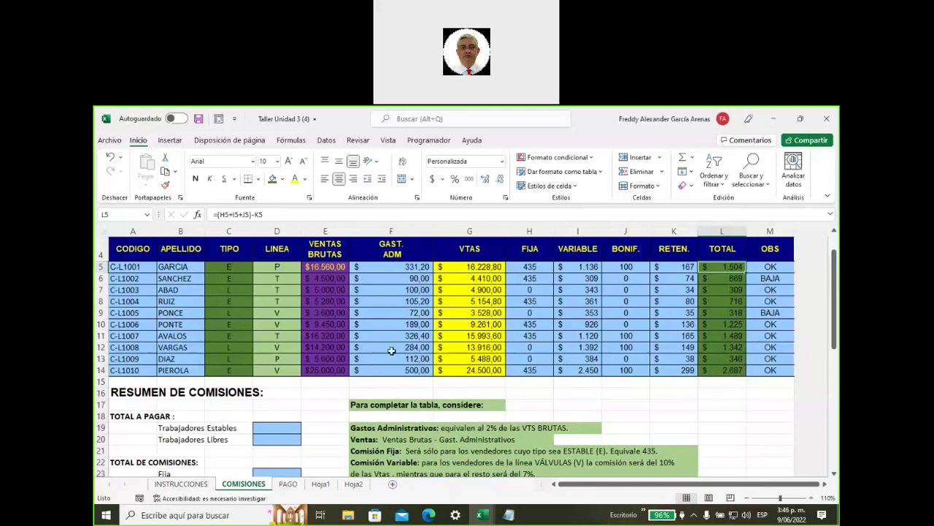
Step: Enter =SUMAR.SI(C5:C14;"E";L5:L14) in D19 to total pay for type E workers
left_click(274, 428)
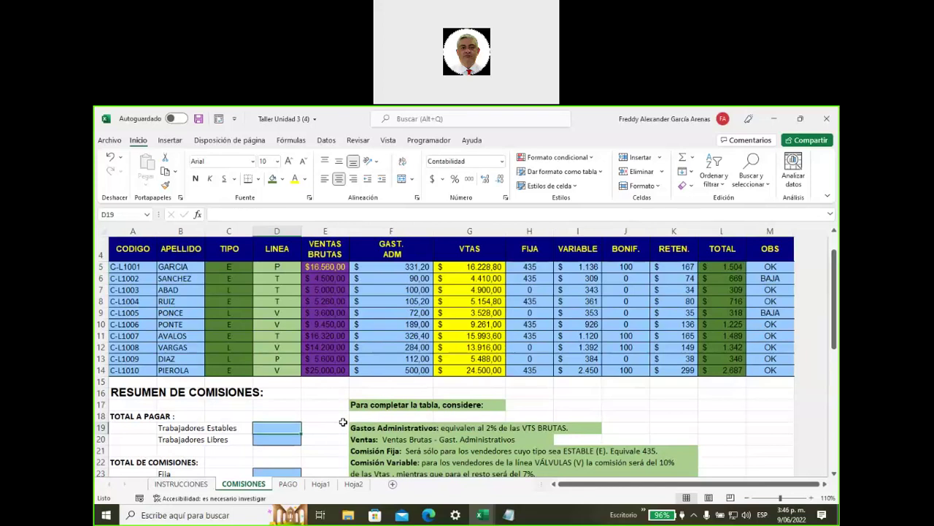
type("=sumar")
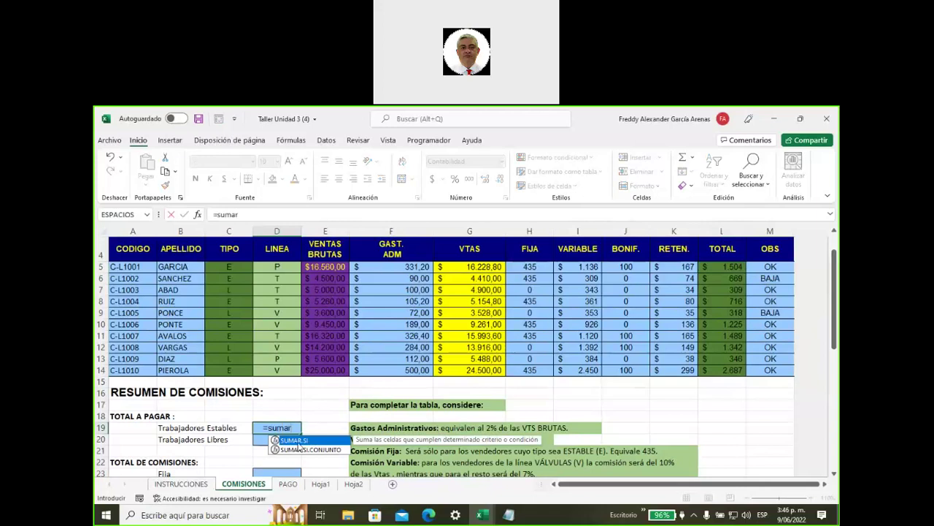
double_click(295, 441)
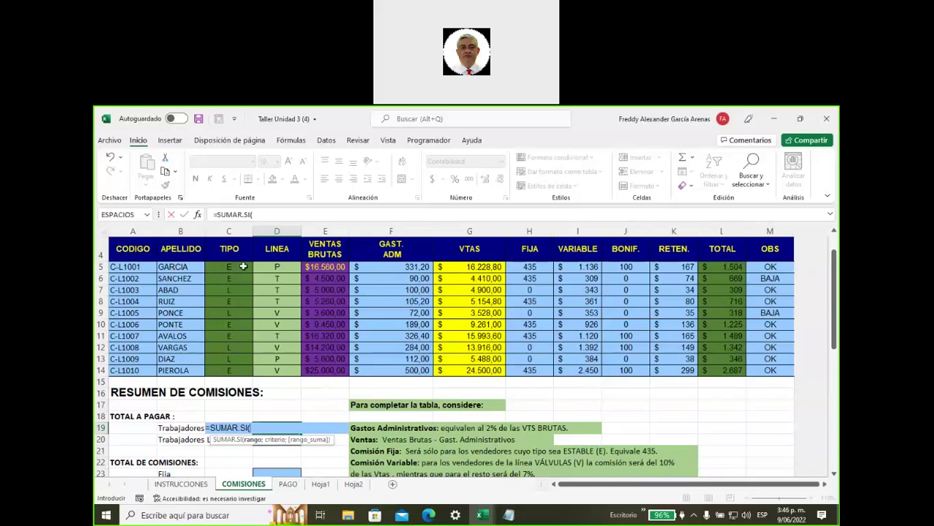
left_click_drag(243, 267, 241, 370)
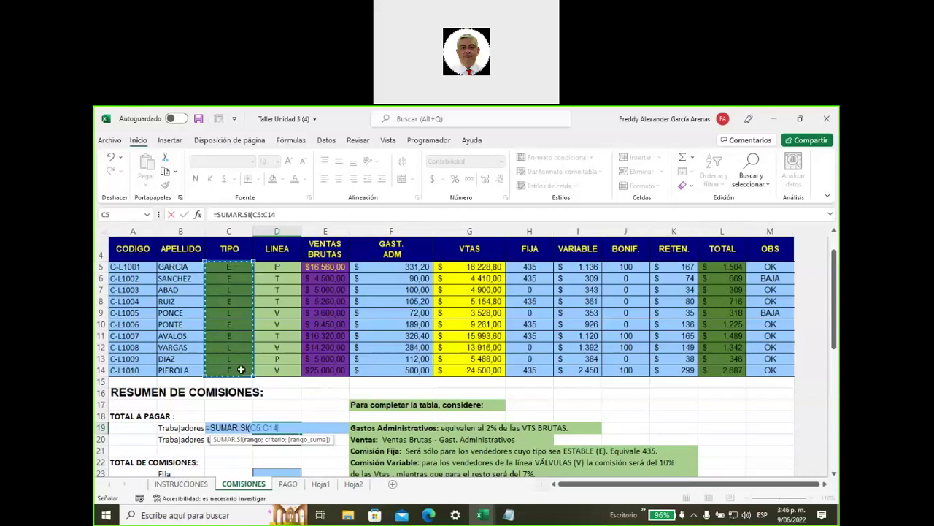
type(";")
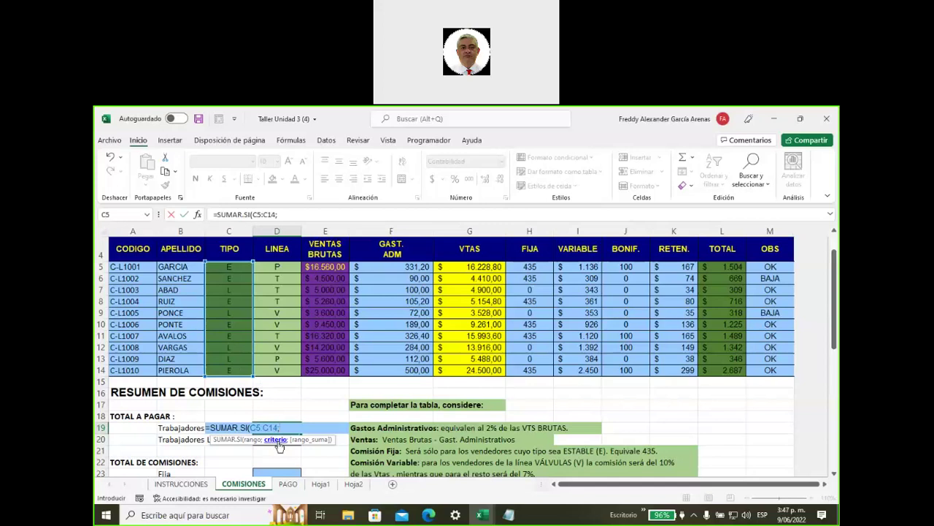
type("E\"")
type(";")
left_click_drag(720, 267, 722, 370)
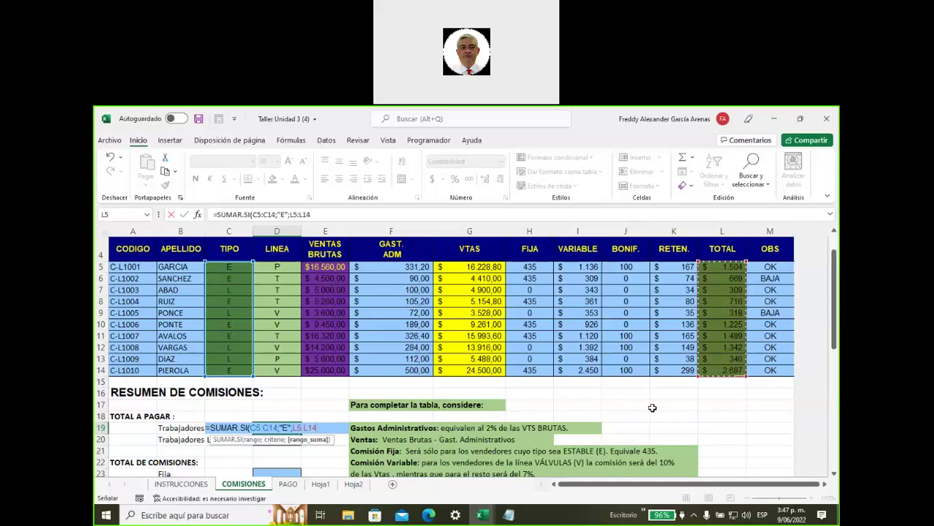
type(")")
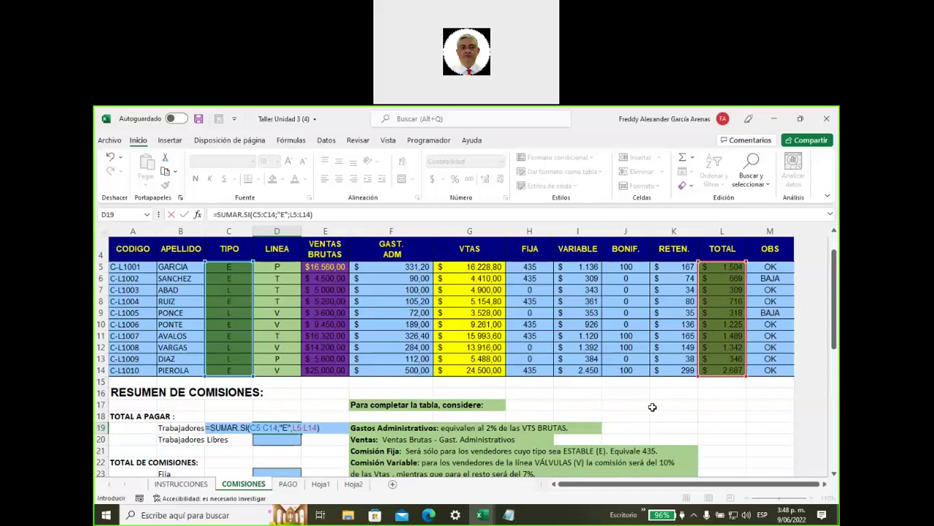
Step: Commit the D19 stable workers' total ($ 8.290,08) and colour the L5:L6 and L8 totals yellow
key("Return")
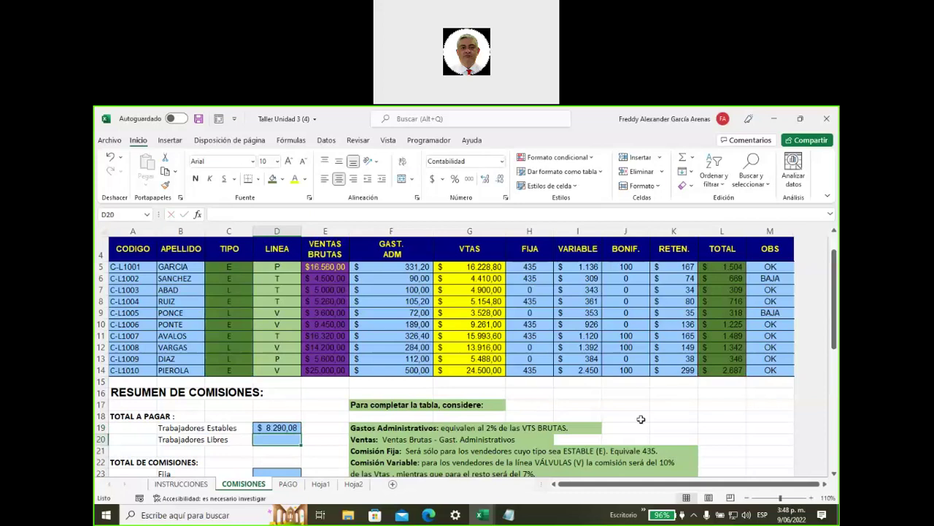
left_click(292, 427)
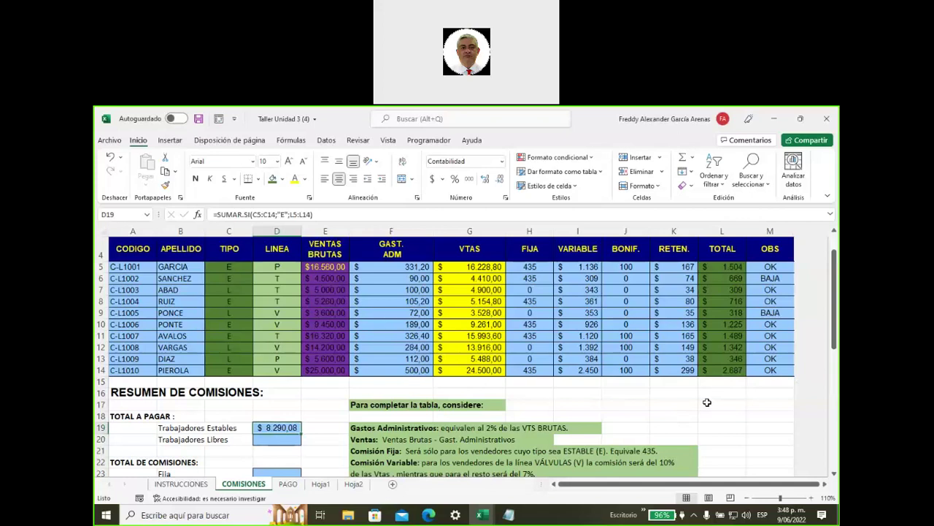
left_click(721, 267)
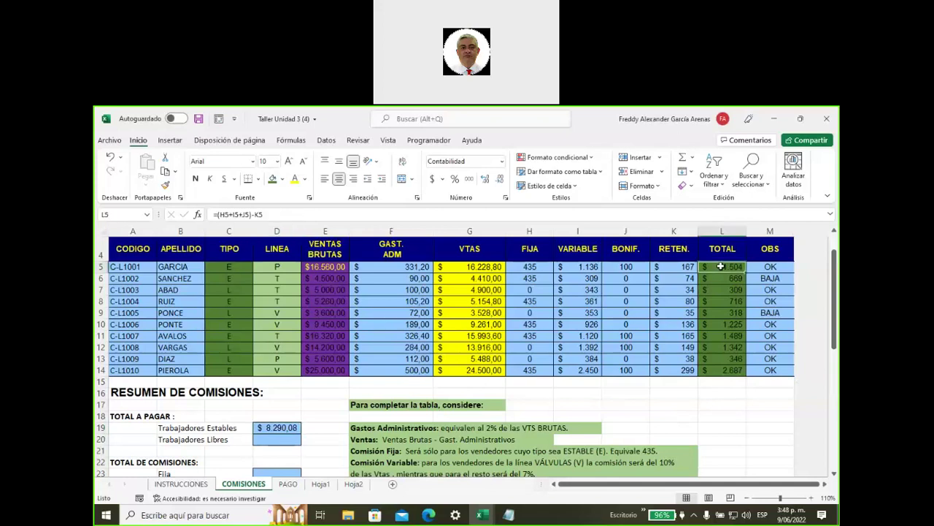
left_click_drag(721, 273, 722, 279)
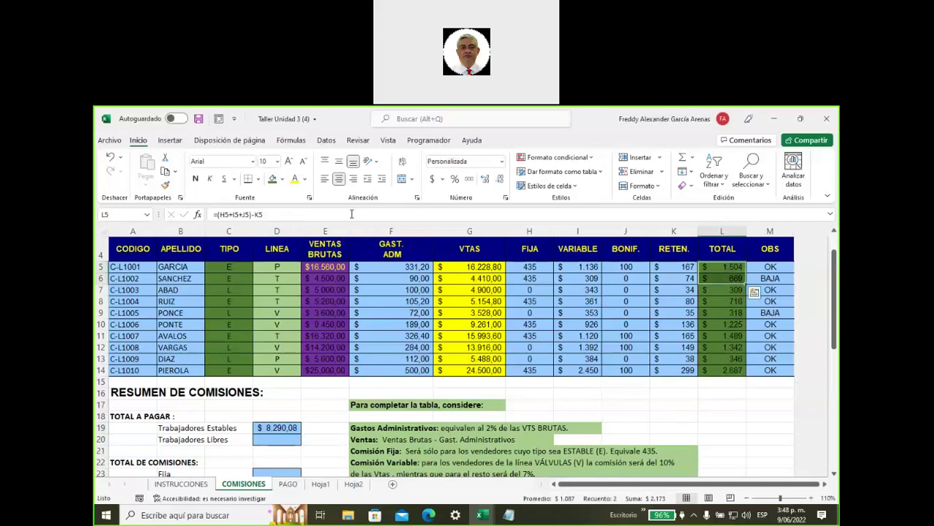
left_click(294, 179)
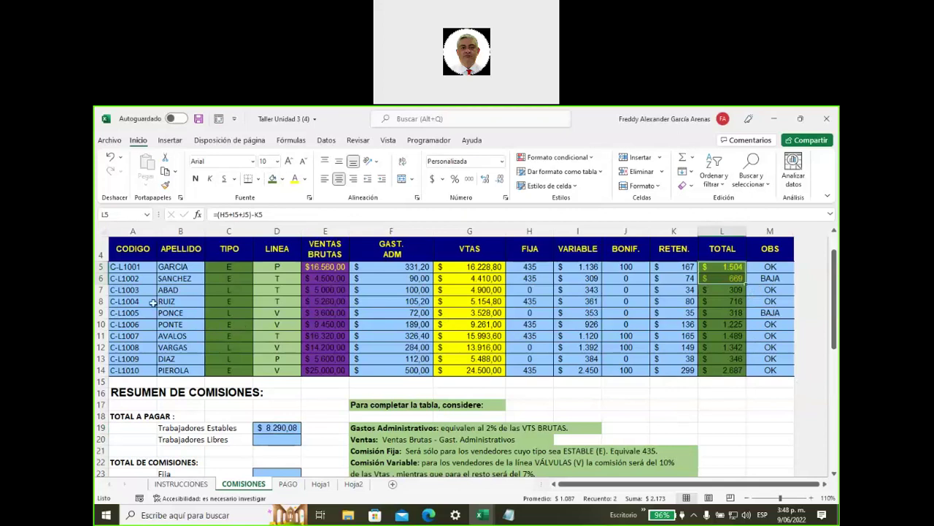
left_click(101, 300)
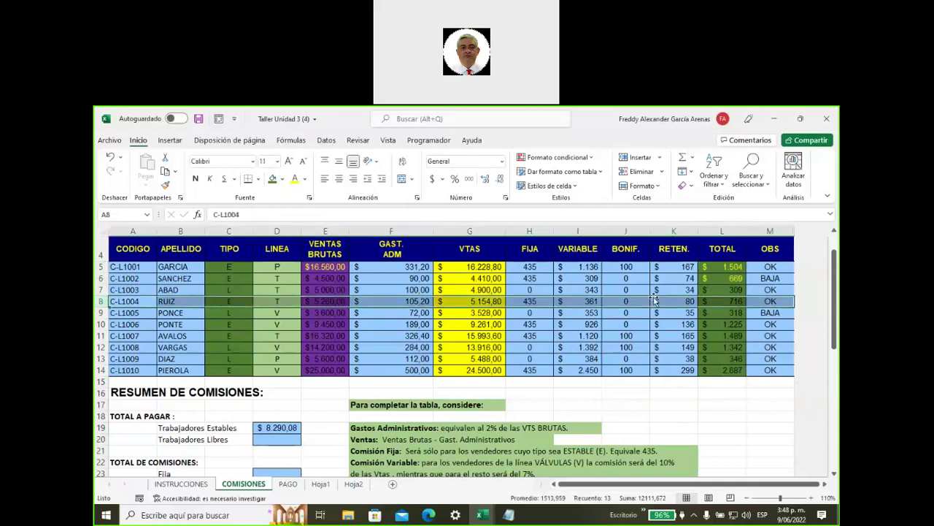
left_click(729, 301)
left_click(295, 181)
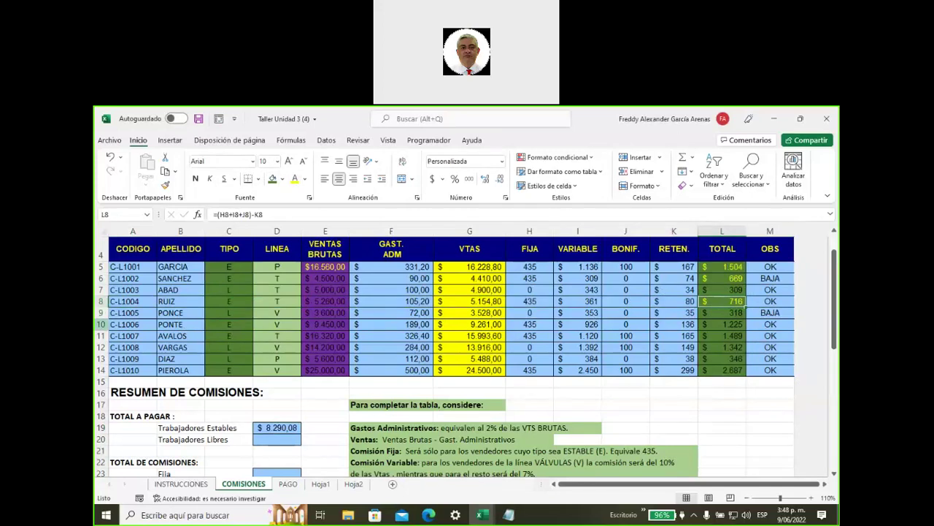
Step: Colour the L10:L11 and L14 totals yellow
left_click(101, 324)
left_click_drag(98, 334, 99, 339)
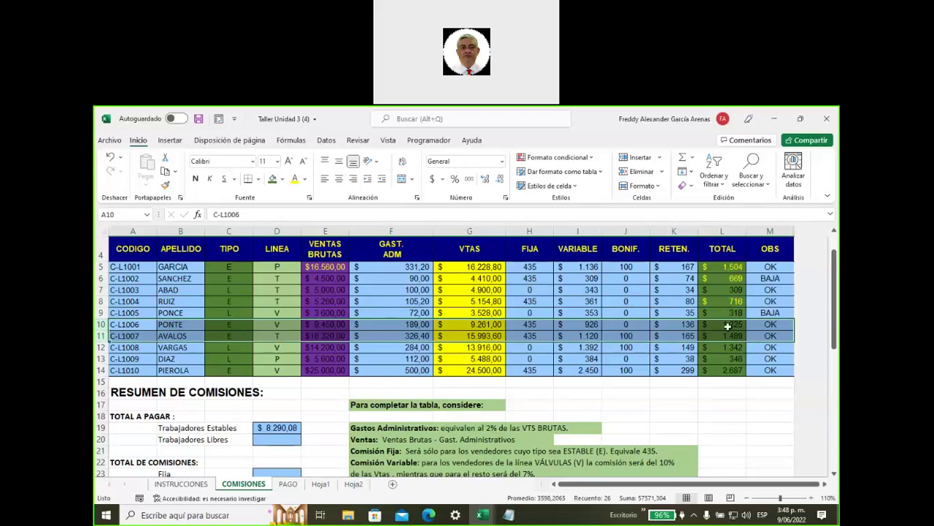
left_click_drag(730, 327, 730, 337)
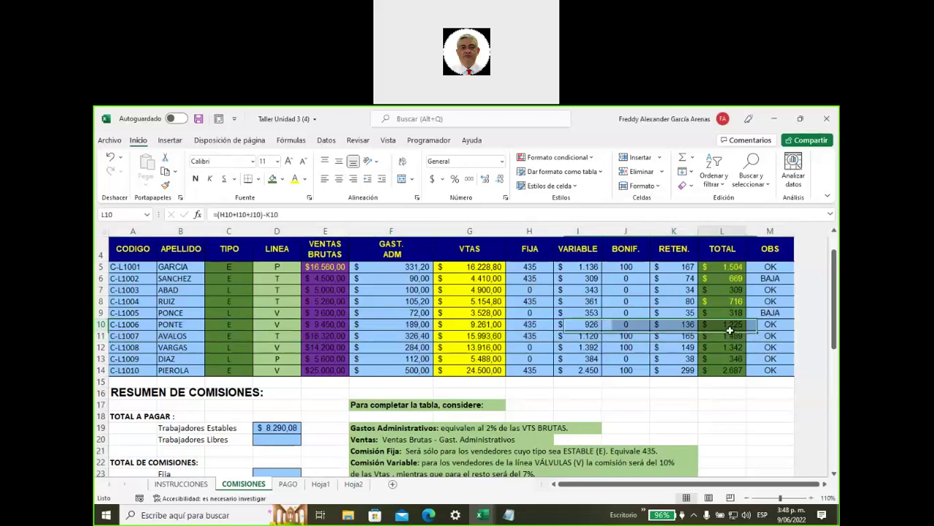
left_click(295, 179)
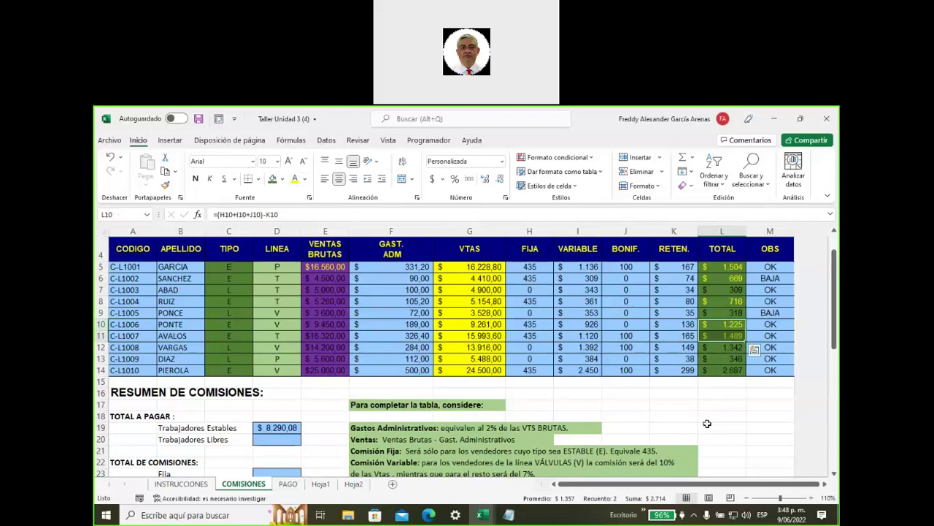
left_click(721, 370)
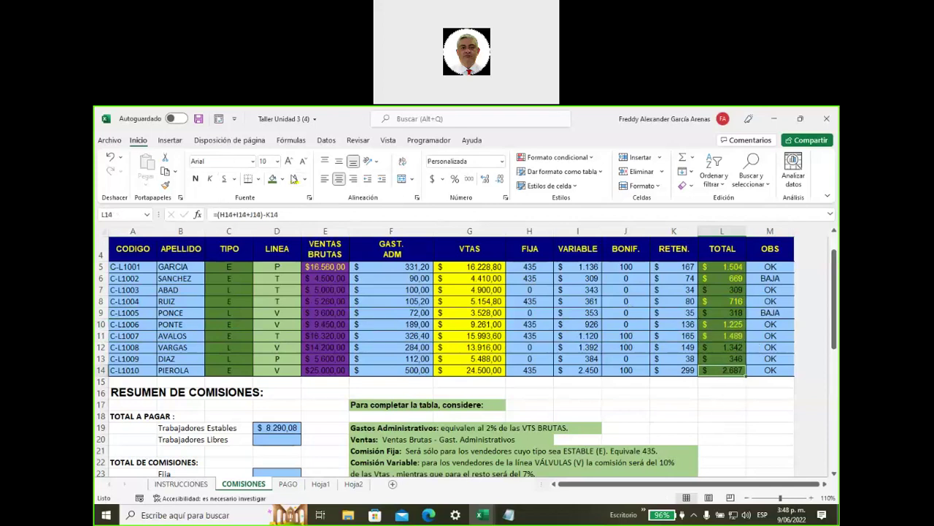
left_click(295, 179)
left_click(667, 392)
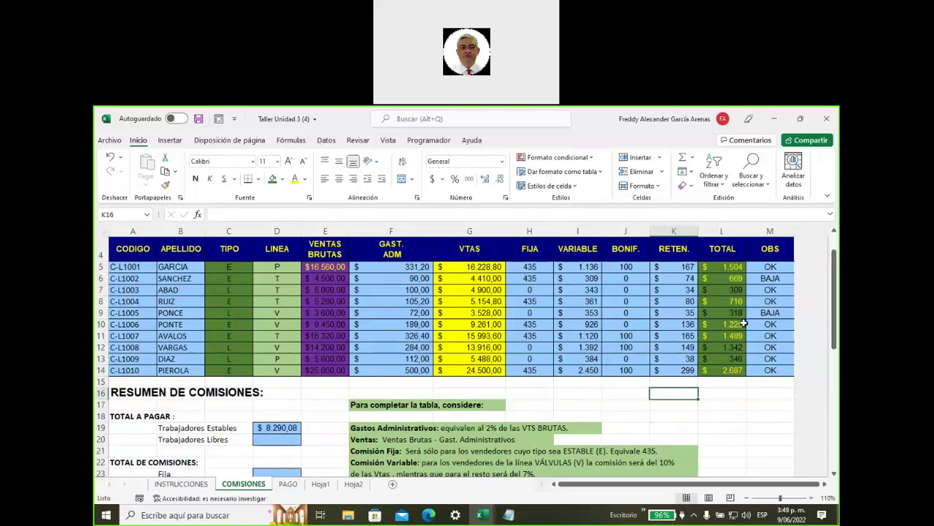
Step: Multi-select L5, L6, L8, L10, L11 and L14 to confirm their sum matches D19
left_click(725, 269)
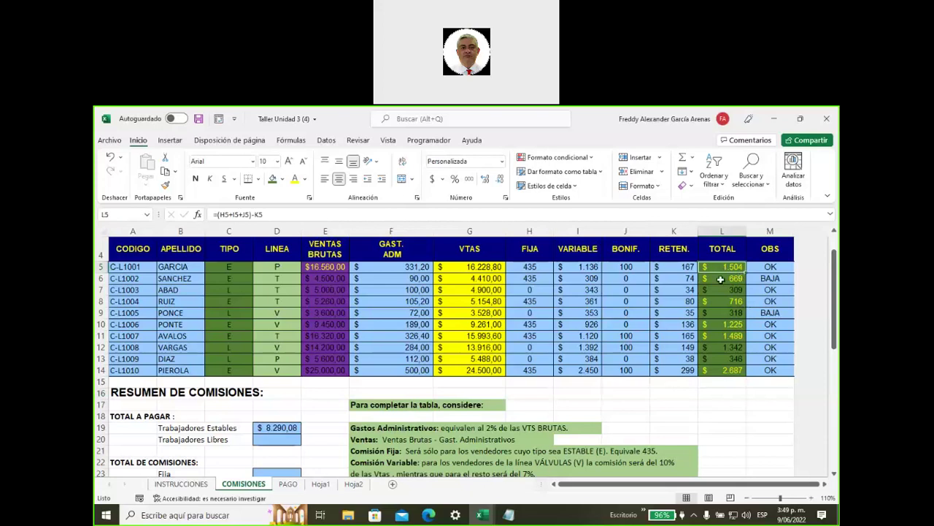
left_click(723, 278, "ctrl")
left_click(729, 301, "ctrl")
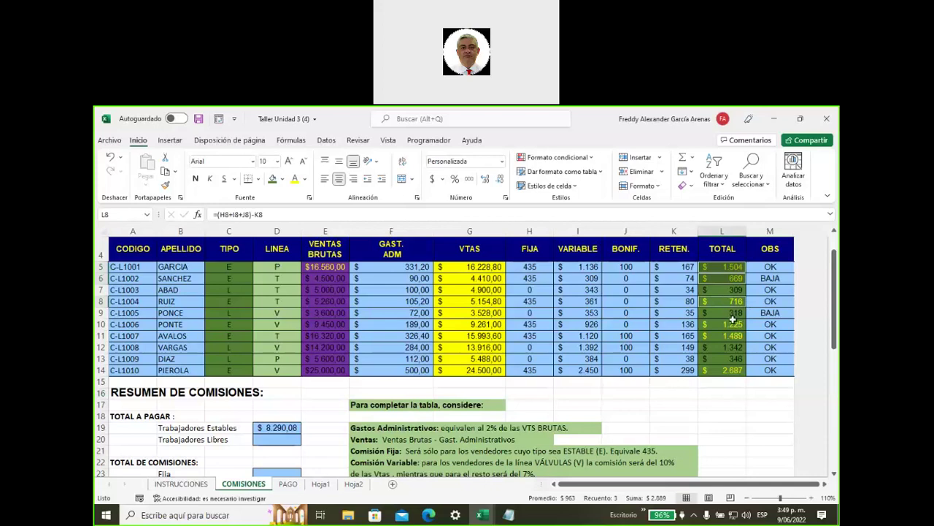
left_click(730, 325, "ctrl")
left_click(731, 336, "ctrl")
left_click(733, 372, "ctrl")
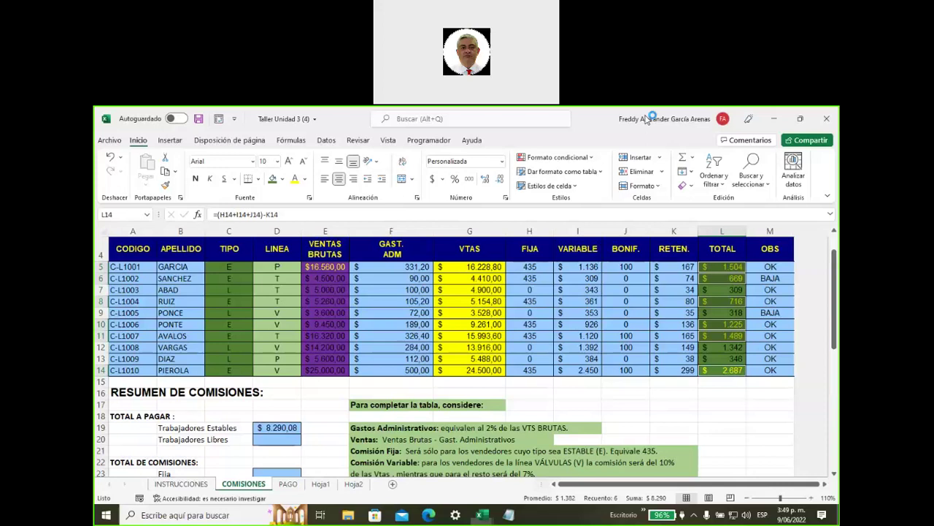
key("ctrl+2")
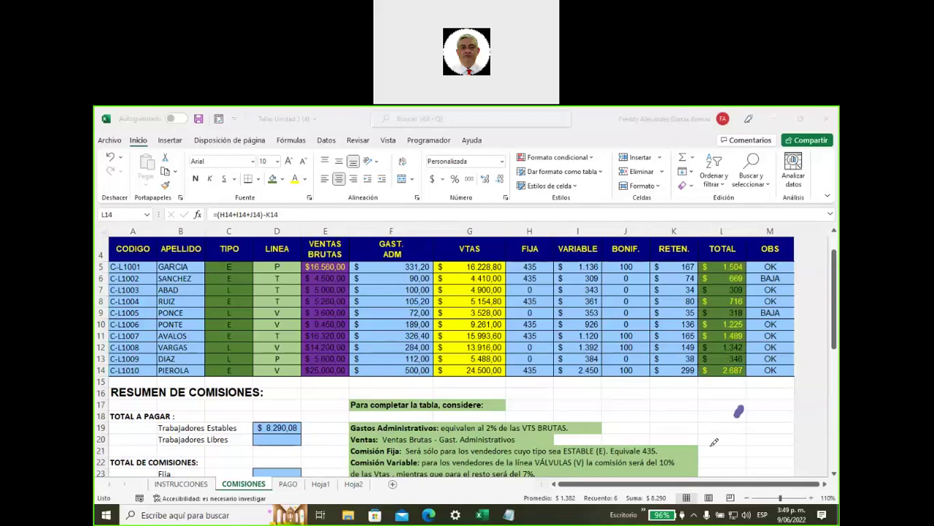
left_click_drag(738, 412, 671, 484)
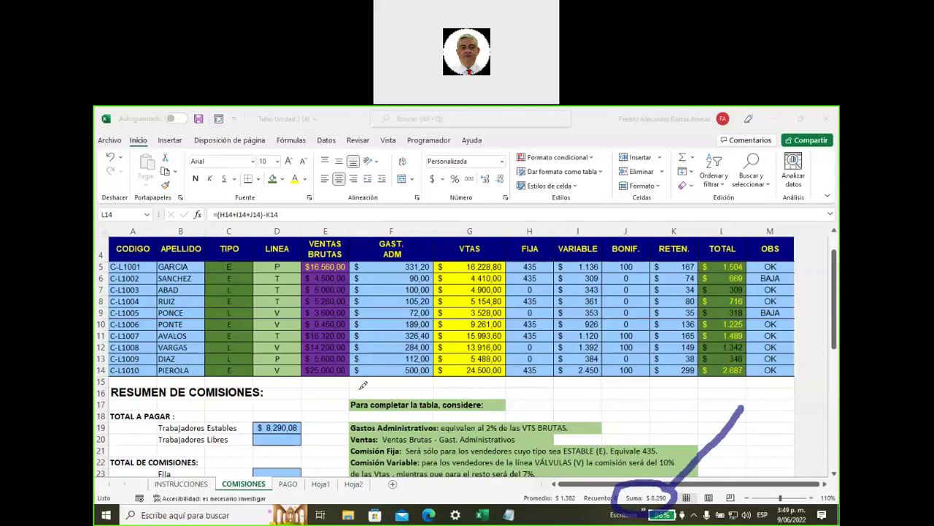
mouse_move(642, 469)
left_mouse_down()
mouse_move(260, 410)
mouse_move(269, 415)
left_mouse_up()
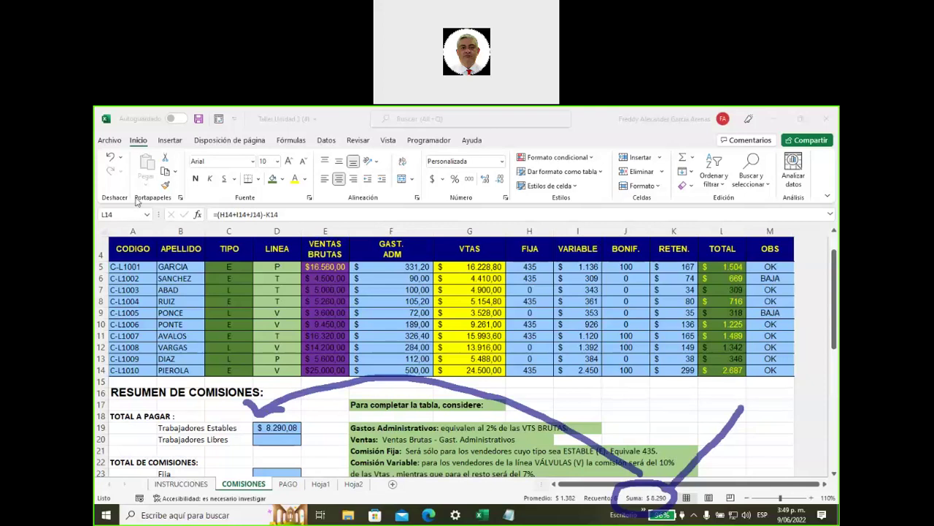
key("Escape")
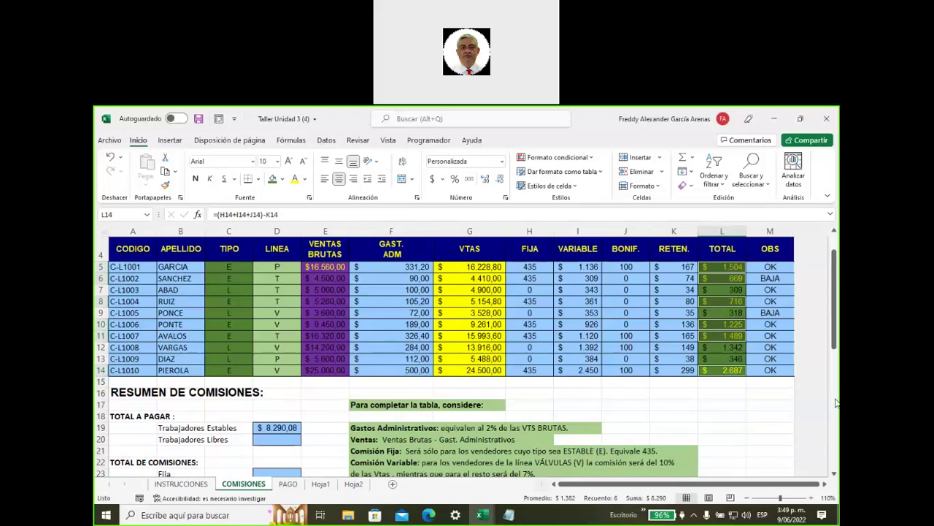
Step: Enter =SUMAR.SI(C5:C14;"L";L5:L14) in D20 to total the free workers' commissions, $ 2.314,40
left_click(265, 441)
type("=")
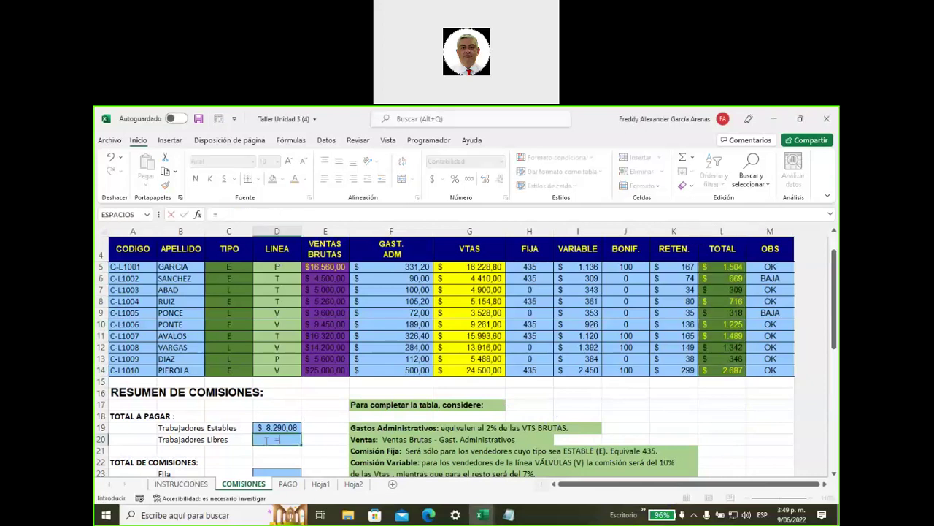
type("sumar.s")
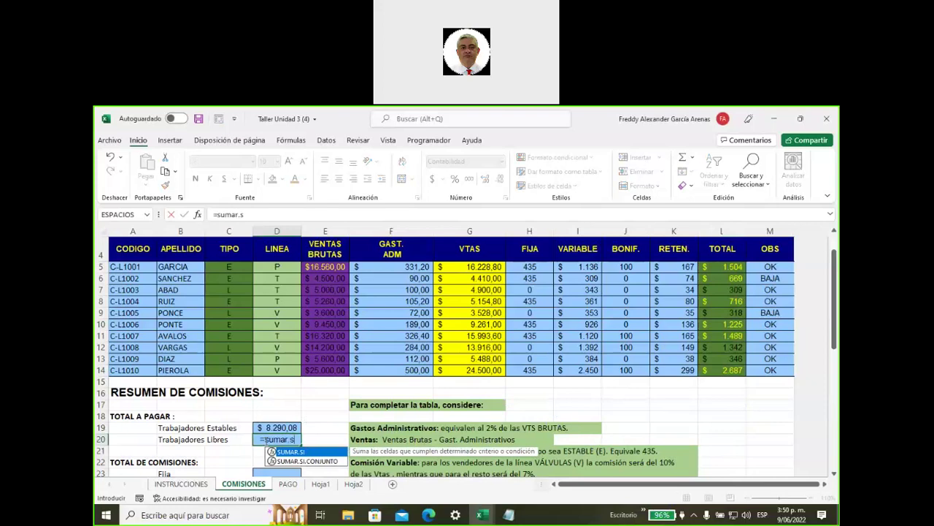
double_click(292, 452)
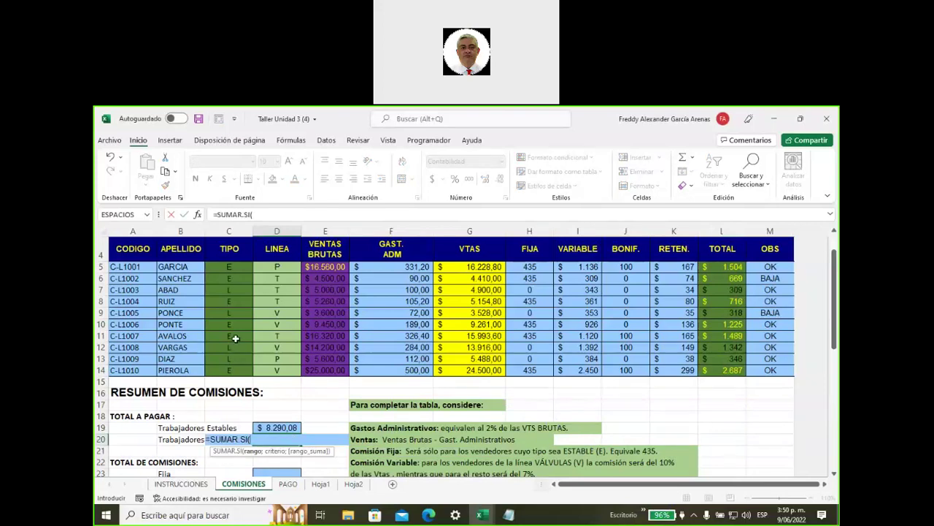
left_click(229, 267)
left_click_drag(229, 267, 228, 370)
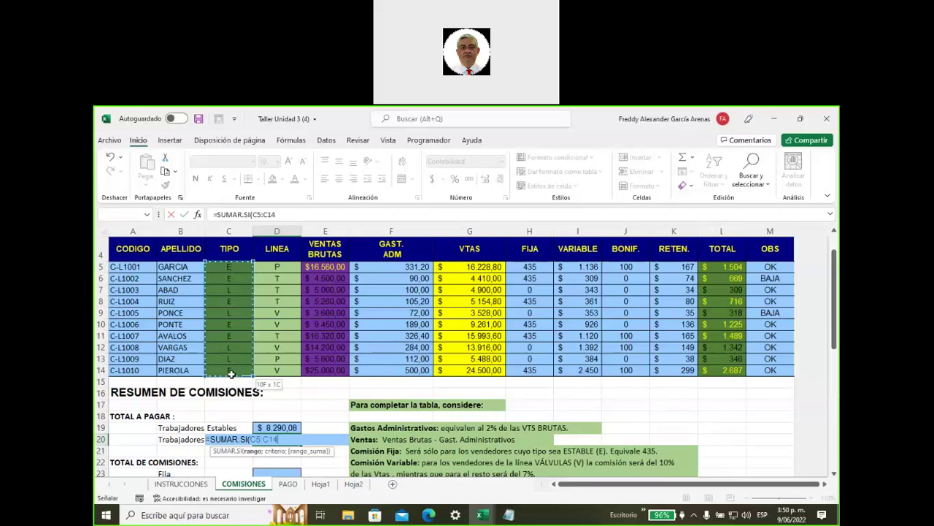
type(";")
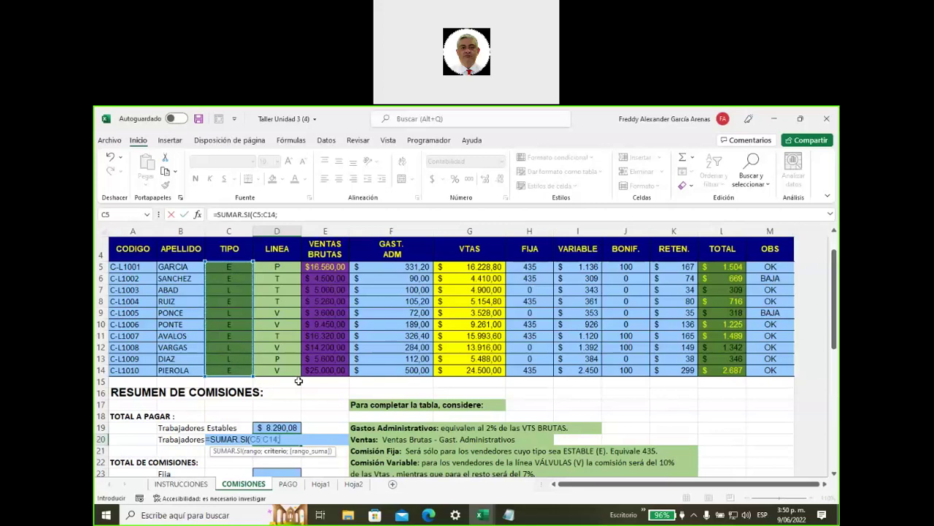
type("\"L\"")
type(";")
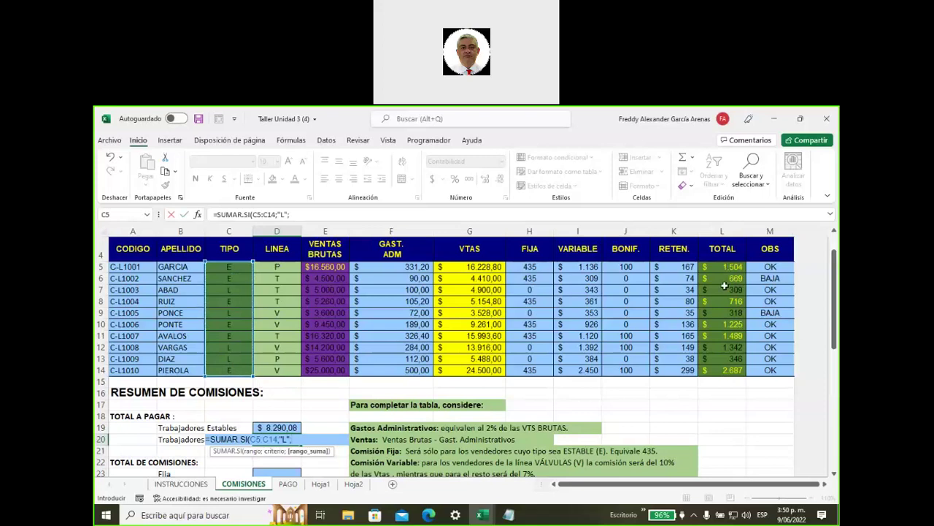
left_click_drag(723, 267, 723, 370)
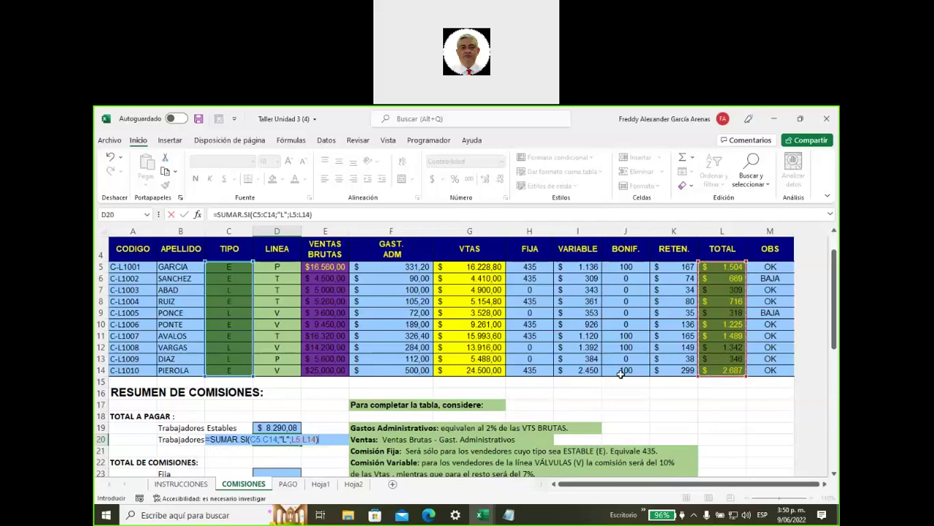
key("Return")
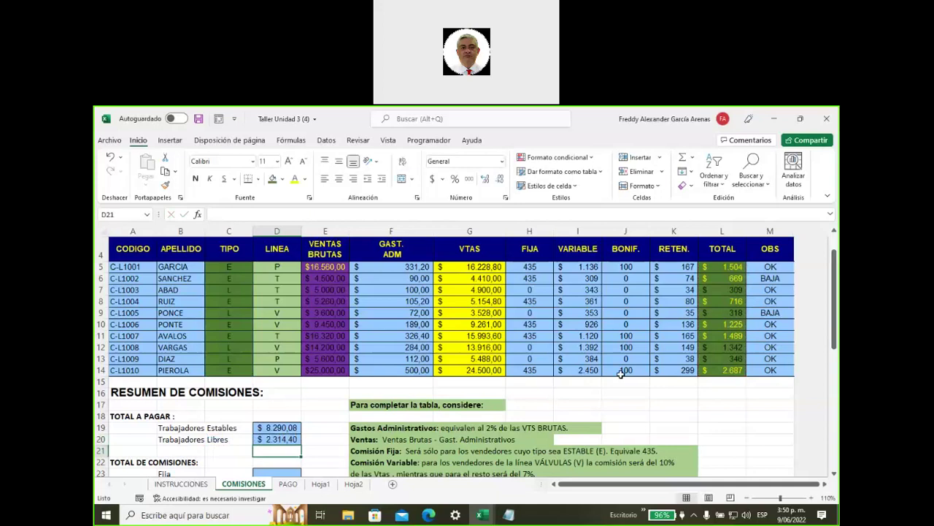
scroll(710, 397, "up", 1)
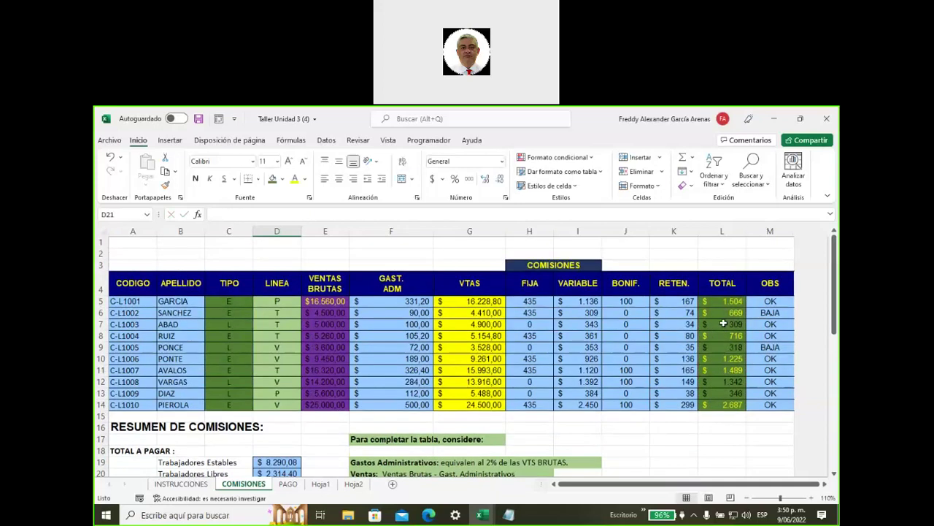
left_click(722, 324)
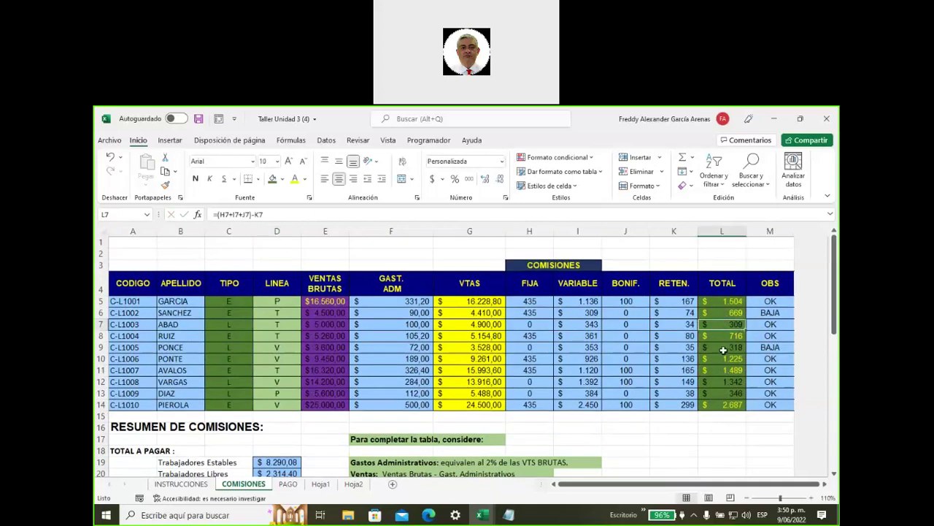
left_click(722, 347, "ctrl")
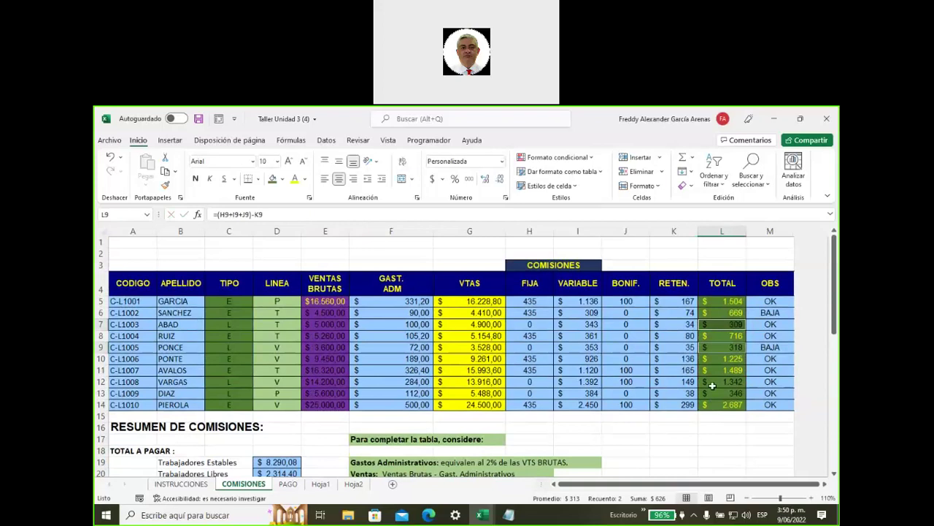
left_click(727, 381, "ctrl")
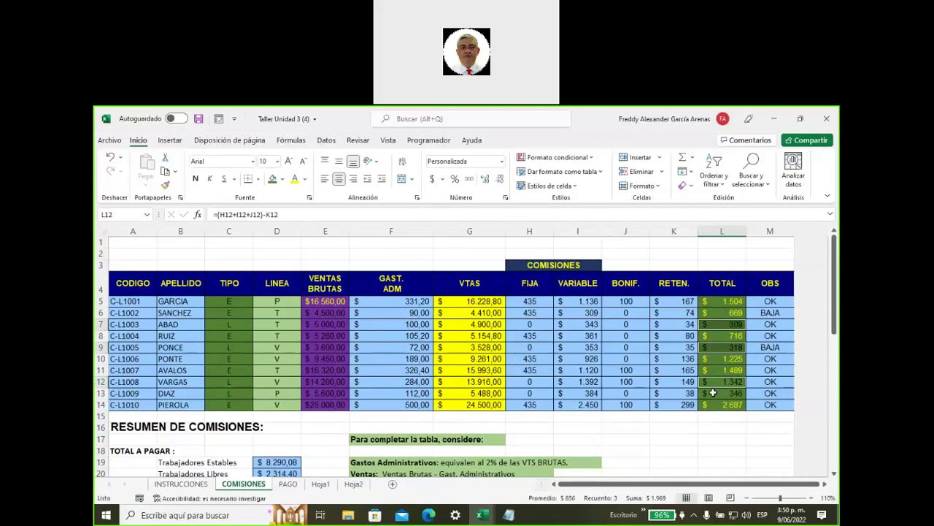
left_click(713, 393, "ctrl")
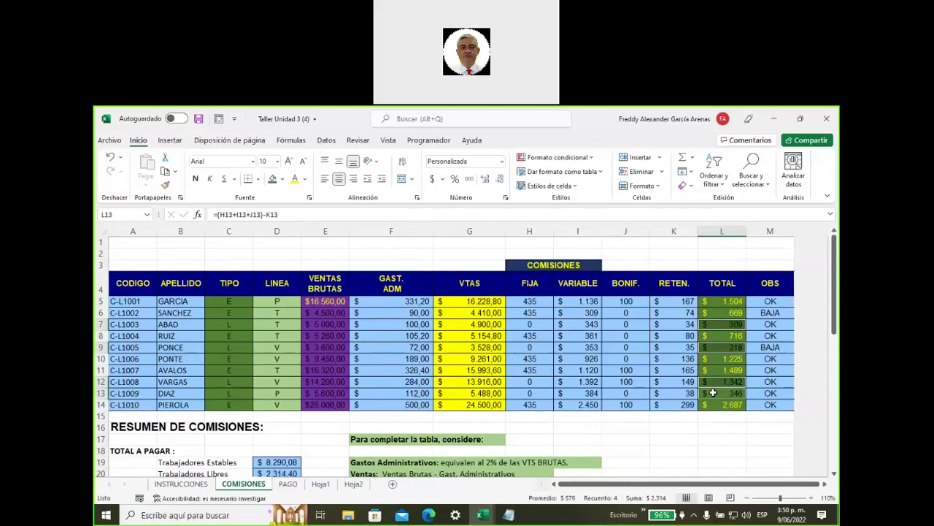
scroll(656, 411, "down", 2)
scroll(656, 411, "down", 1)
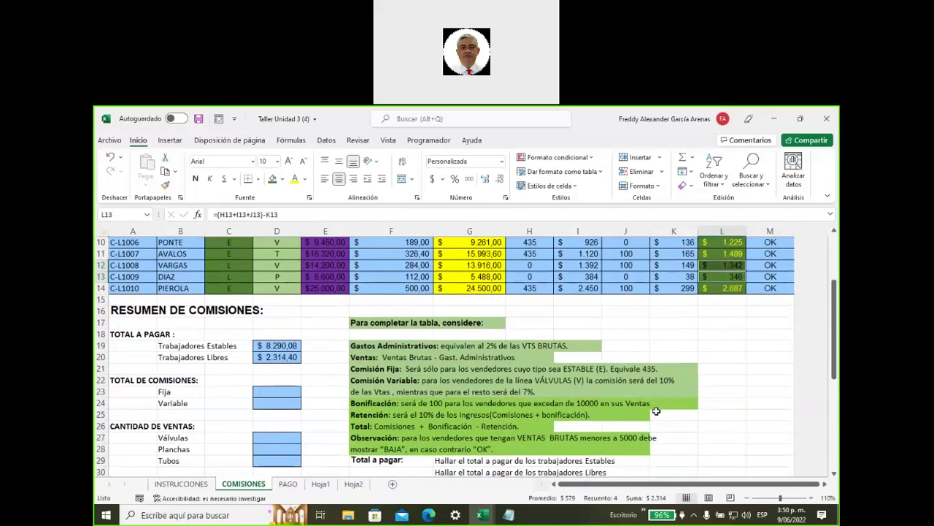
left_click(661, 499)
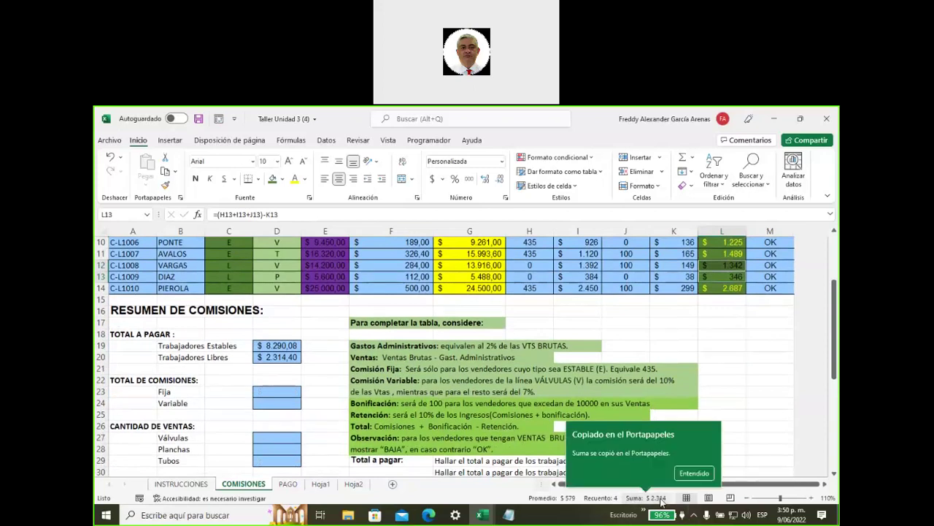
left_click(737, 416)
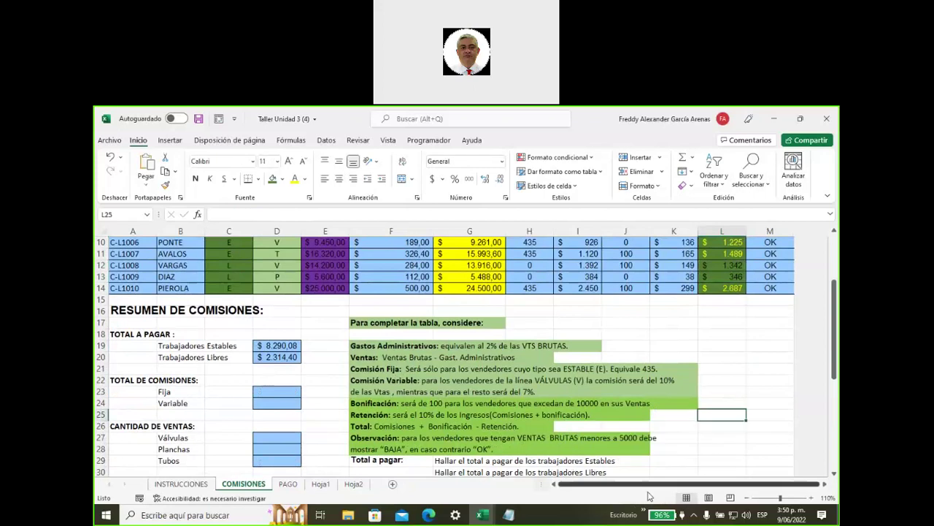
left_click(271, 357)
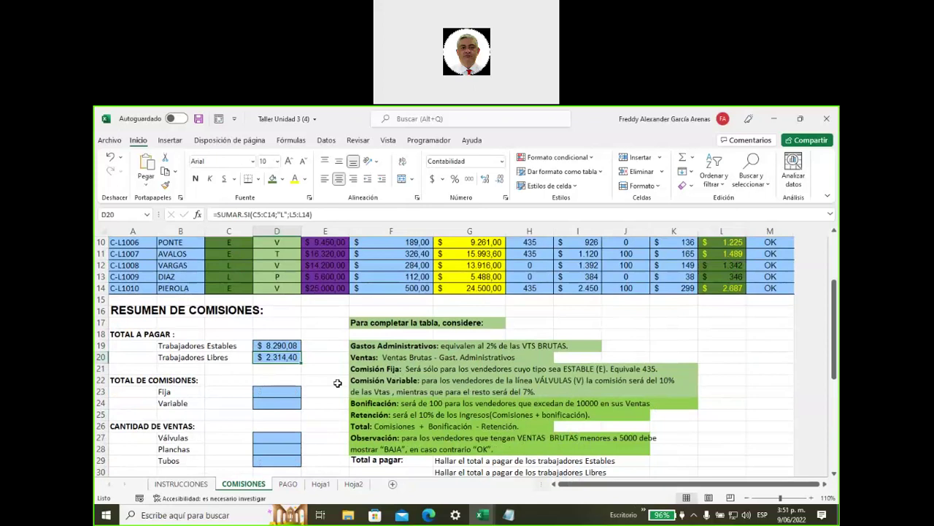
Step: Shade the Total a pagar instruction block F29:J30 dark green
scroll(451, 391, "down", 1)
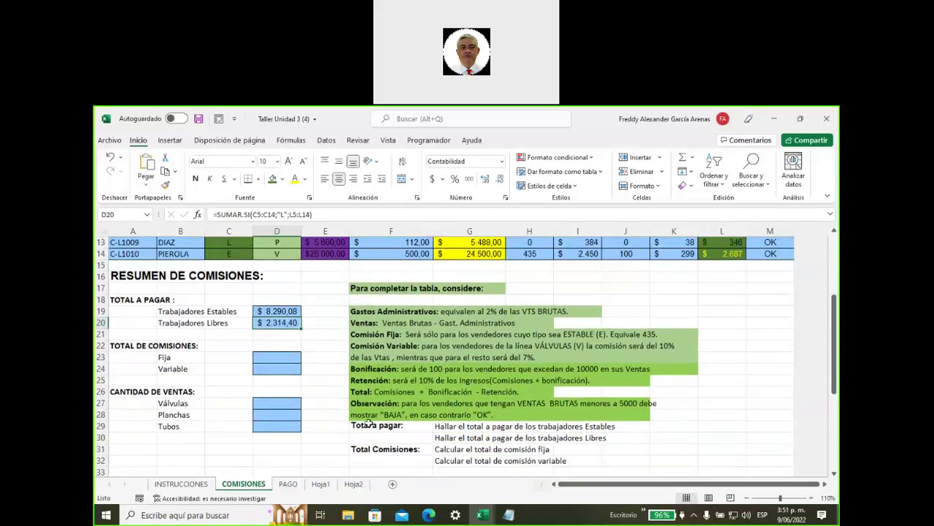
left_click(369, 425)
left_click_drag(487, 427, 635, 438)
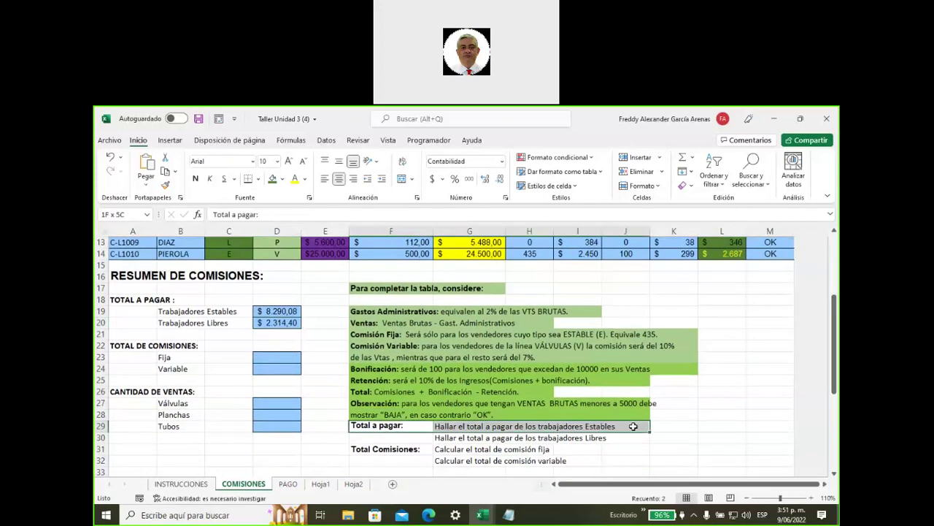
left_click(272, 178)
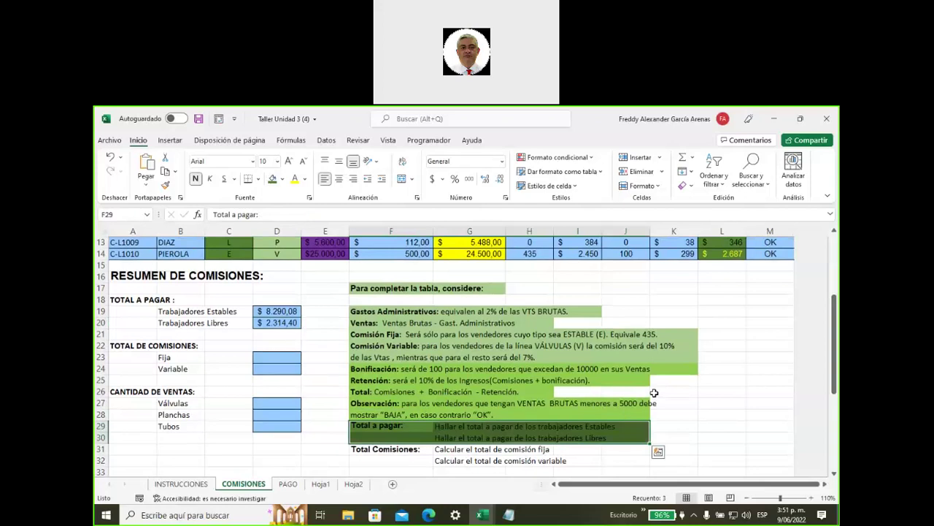
Step: Reread the fixed commission instruction in G31 and select the FIJA column to check its 2610 total
scroll(628, 372, "down", 1)
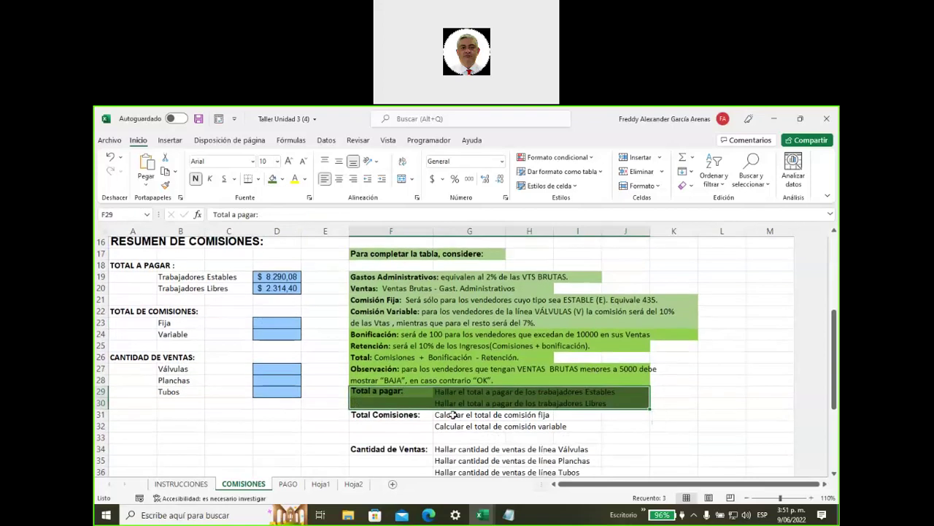
left_click_drag(454, 415, 542, 414)
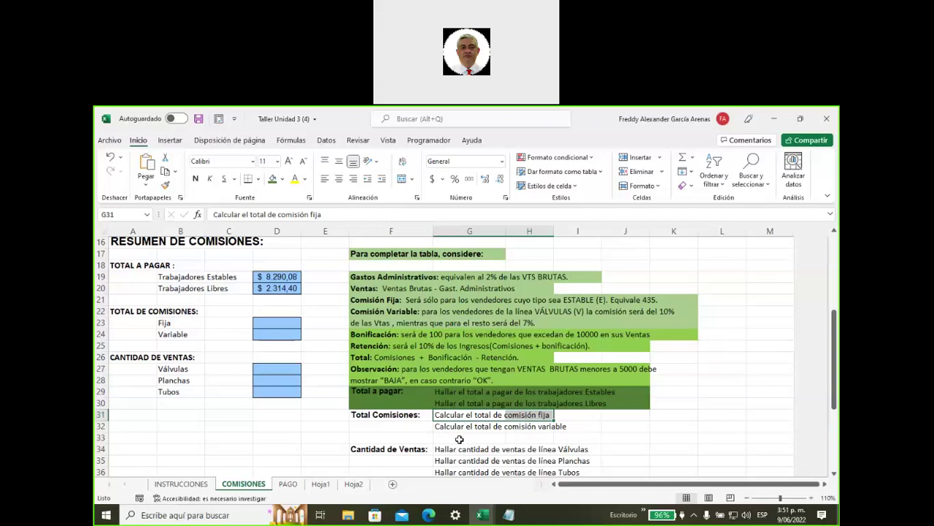
left_click(462, 435)
left_click(461, 417)
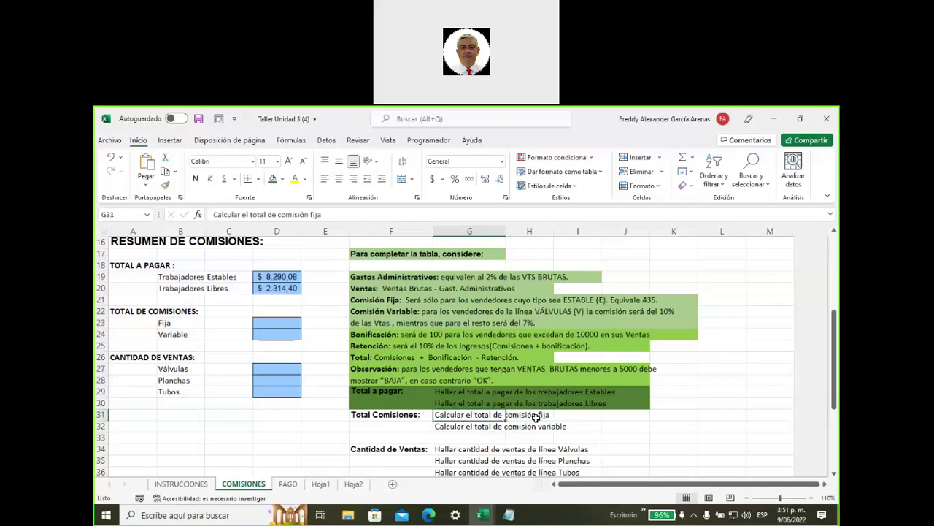
scroll(630, 424, "up", 4)
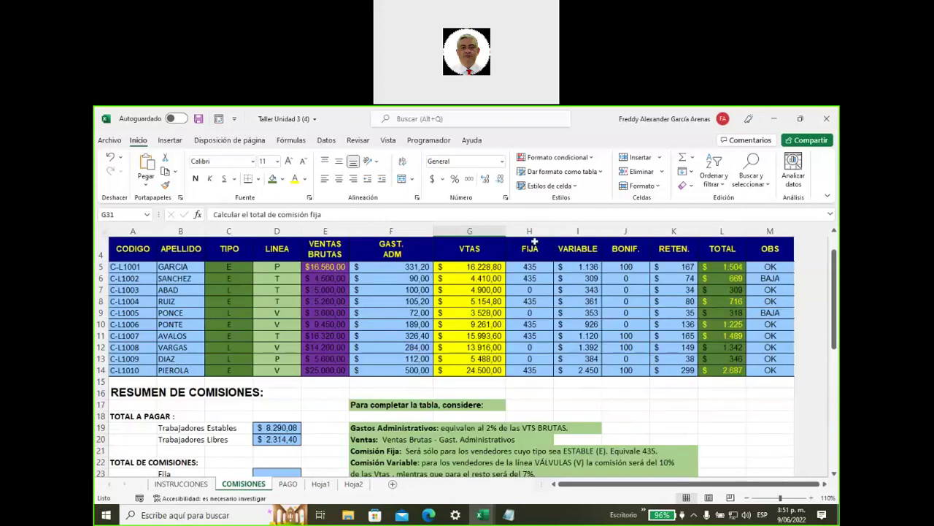
left_click_drag(529, 248, 529, 467)
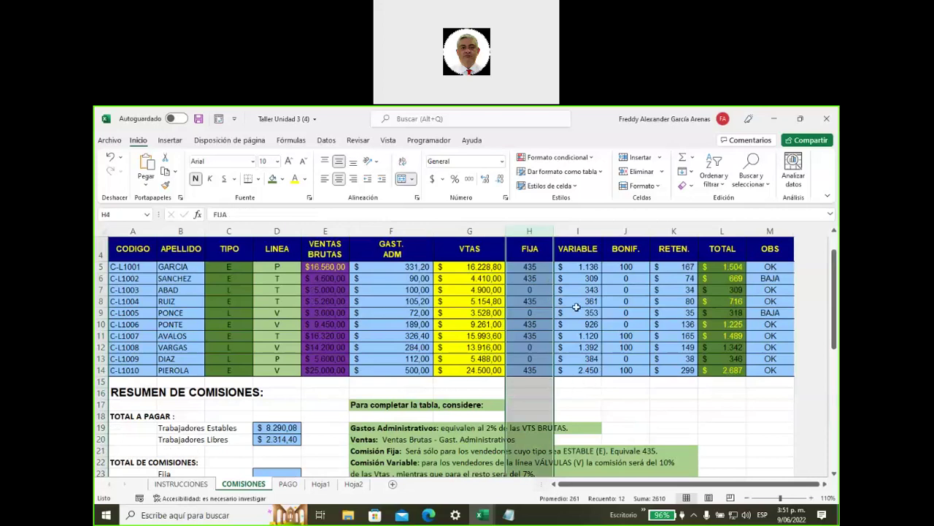
Step: Clear the FIJA selection and select the VARIABLE commission values to inspect them
scroll(544, 401, "down", 4)
scroll(542, 403, "down", 1)
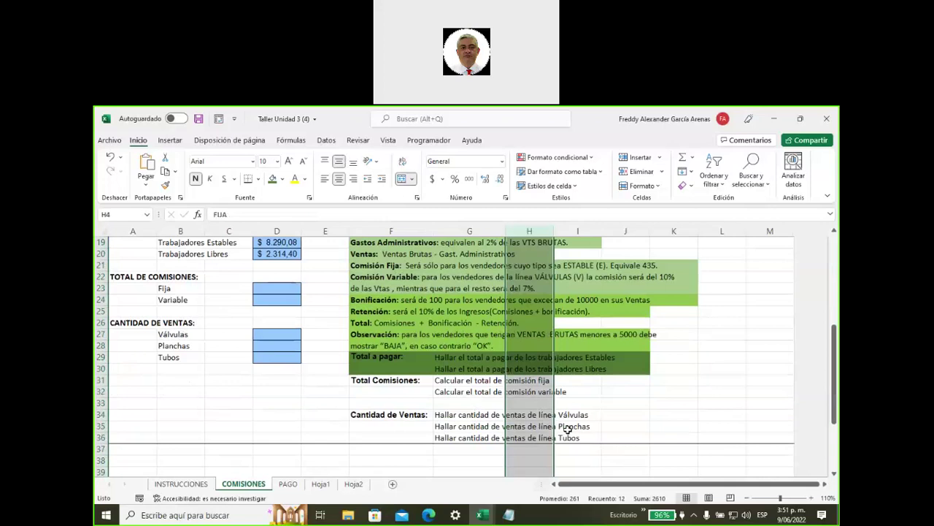
scroll(580, 405, "up", 1)
scroll(580, 405, "up", 5)
scroll(580, 405, "up", 1)
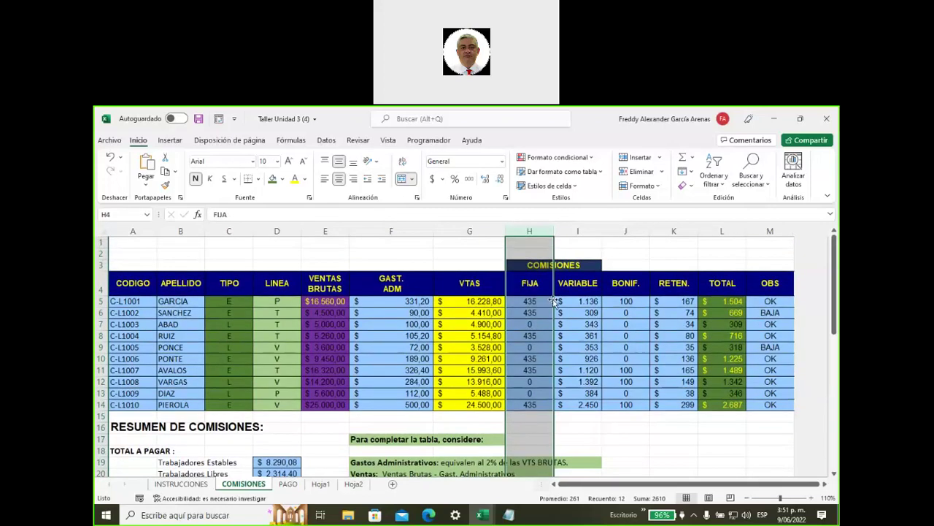
left_click(576, 249)
left_click(576, 248)
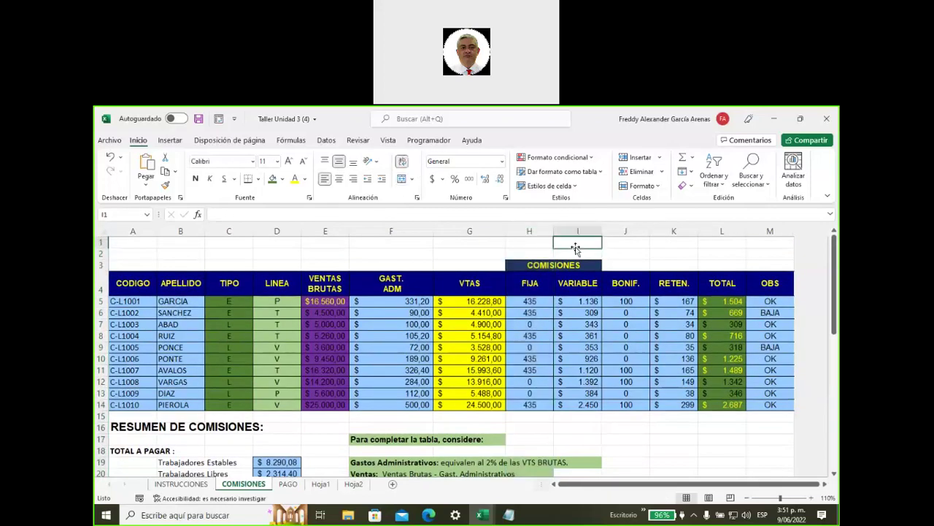
left_click_drag(579, 302, 582, 407)
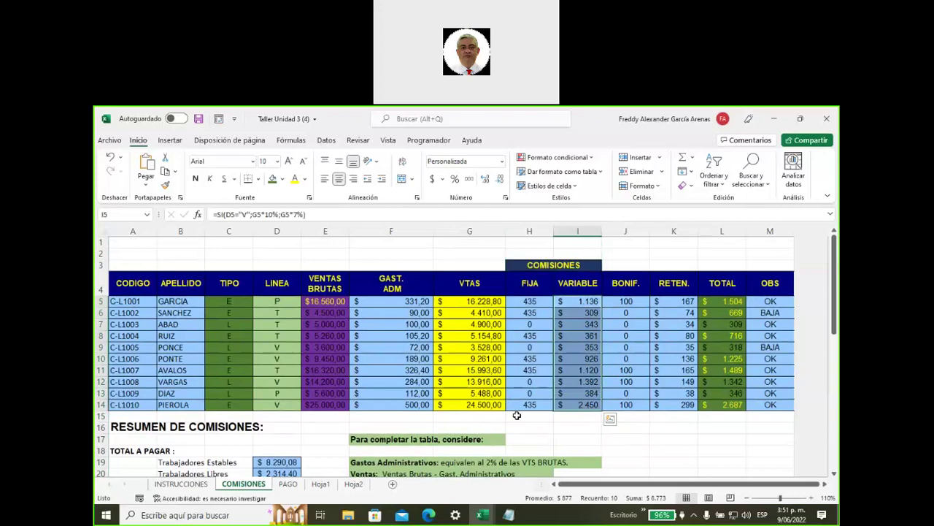
Step: Enter =SUMA(H5:H14) in D23 so the Fija total shows $2.610,00
scroll(516, 416, "down", 1)
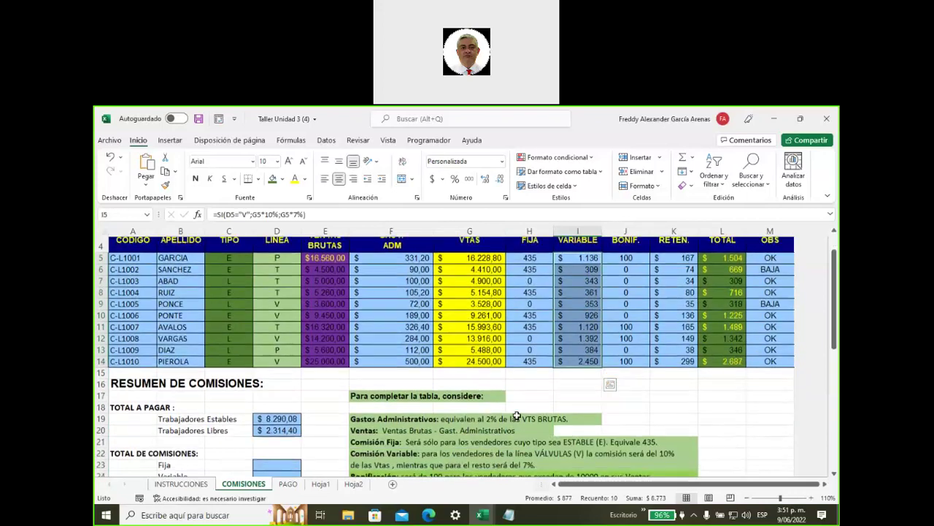
scroll(279, 412, "down", 1)
left_click(278, 426)
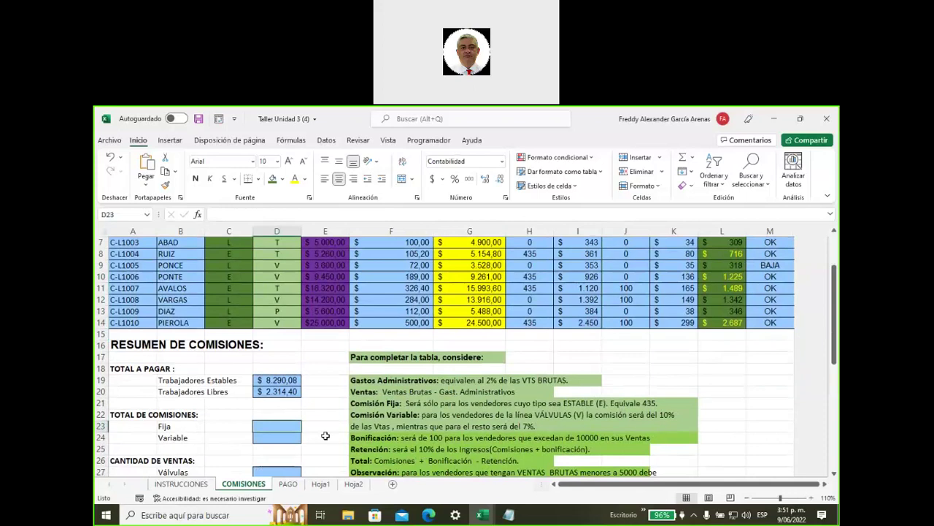
type("=suam")
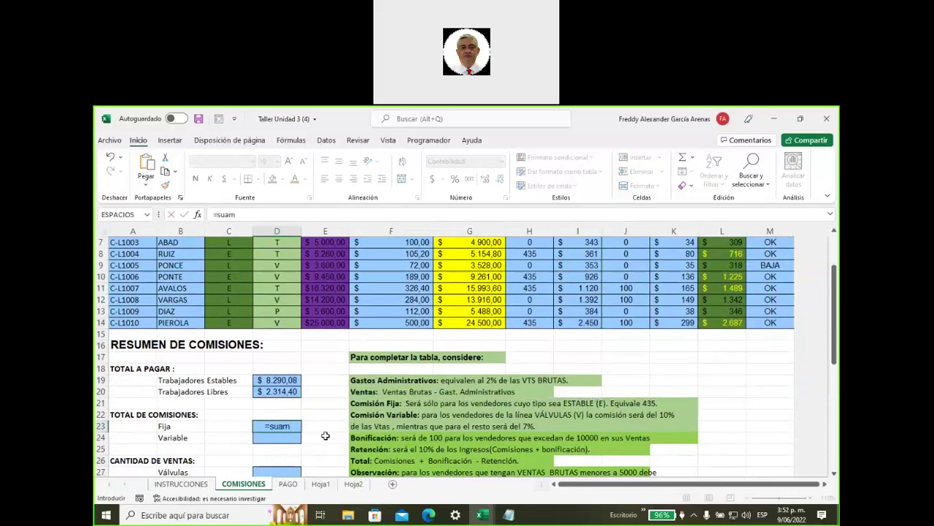
key("BackSpace")
key("BackSpace")
type("ma")
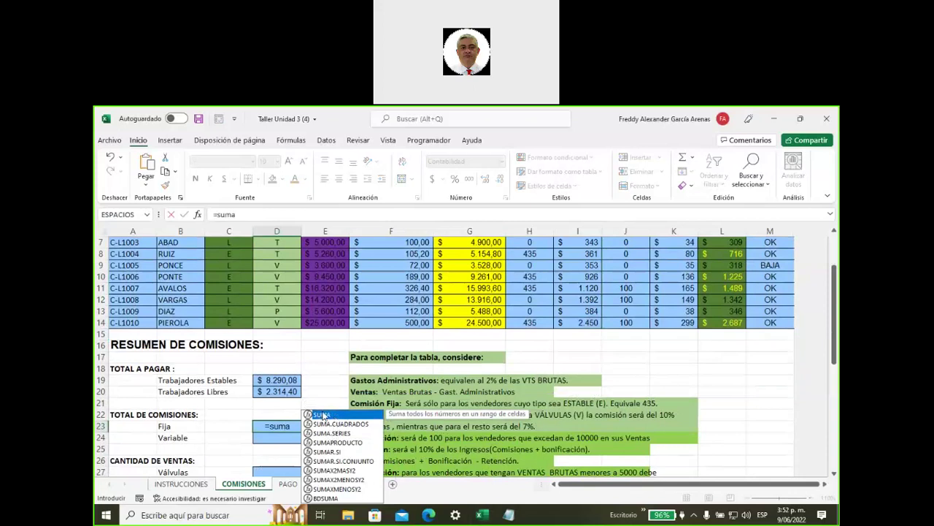
double_click(322, 414)
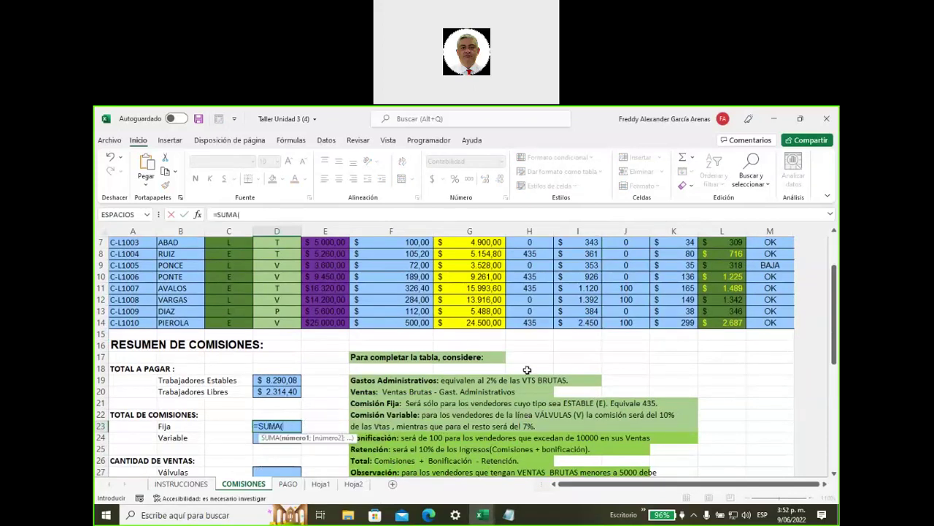
scroll(555, 358, "up", 2)
scroll(554, 358, "down", 1)
scroll(554, 358, "down", 1)
scroll(555, 358, "up", 2)
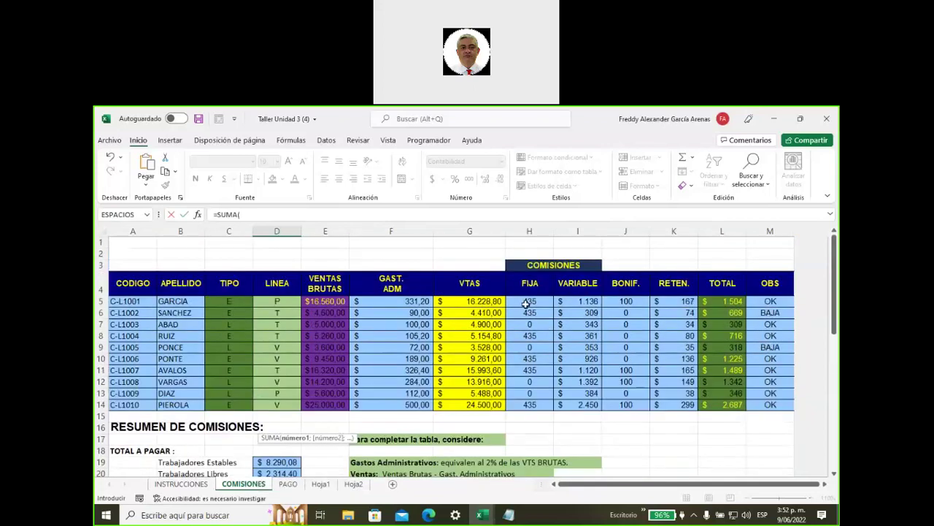
left_click_drag(524, 301, 529, 404)
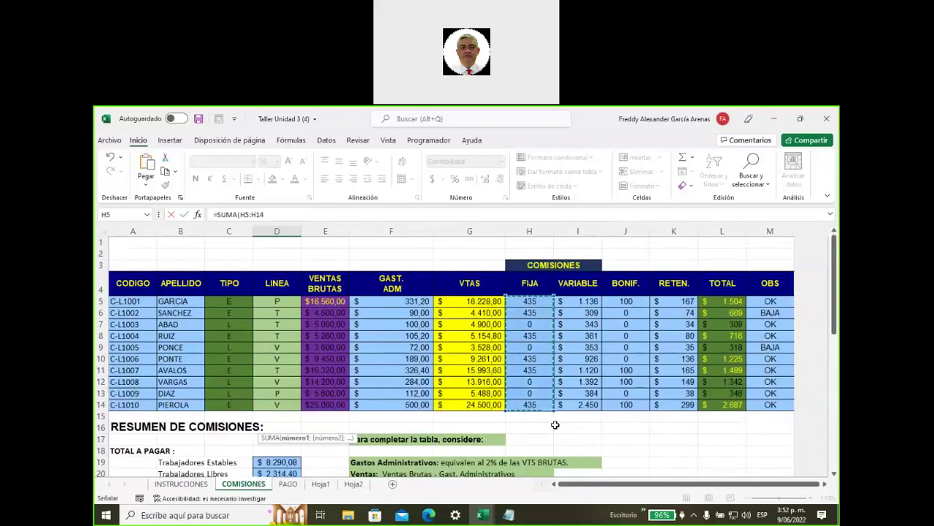
key("Return")
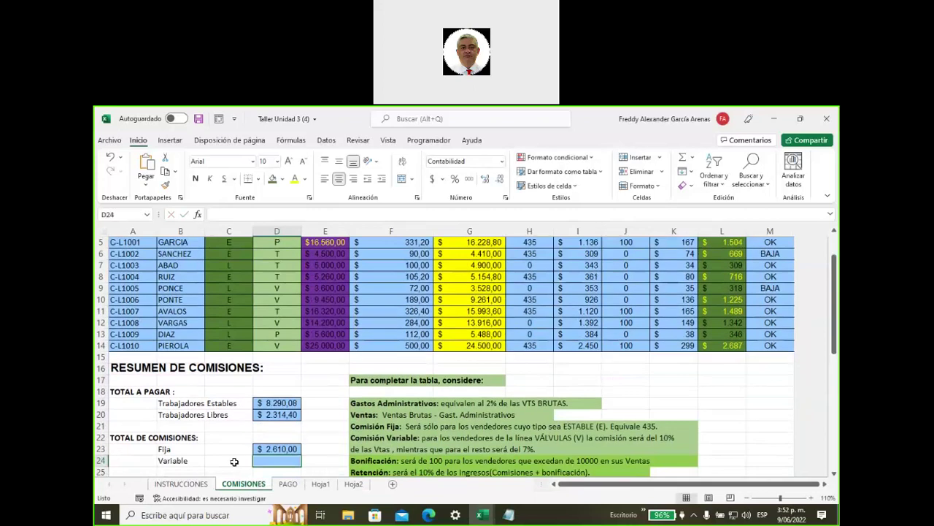
left_click(274, 452)
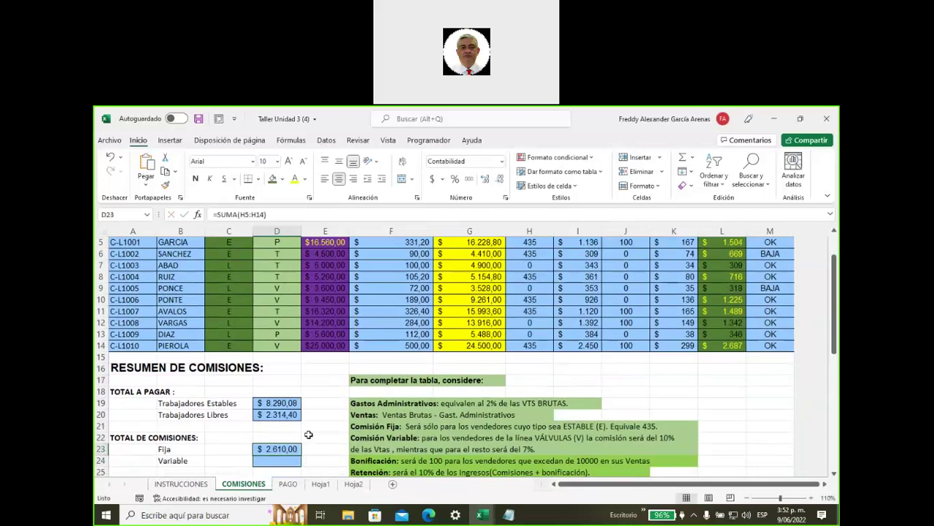
Step: Preview the VARIABLE values I5:I14 and select the Variable total cell D24
left_click(284, 463)
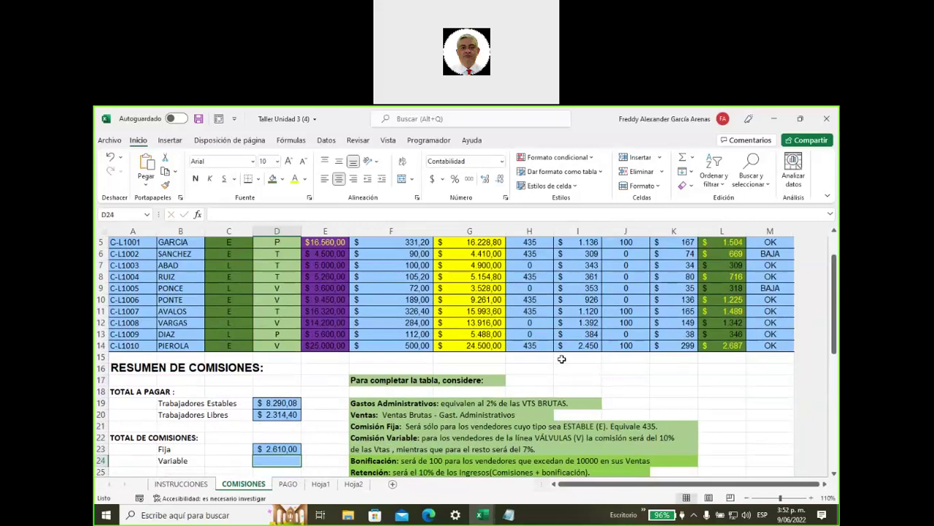
scroll(562, 351, "up", 2)
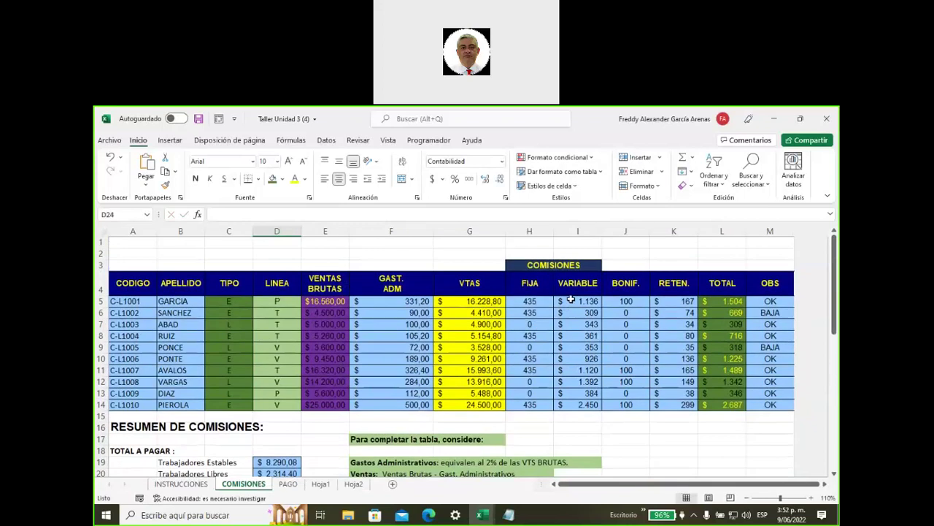
left_click_drag(572, 300, 577, 404)
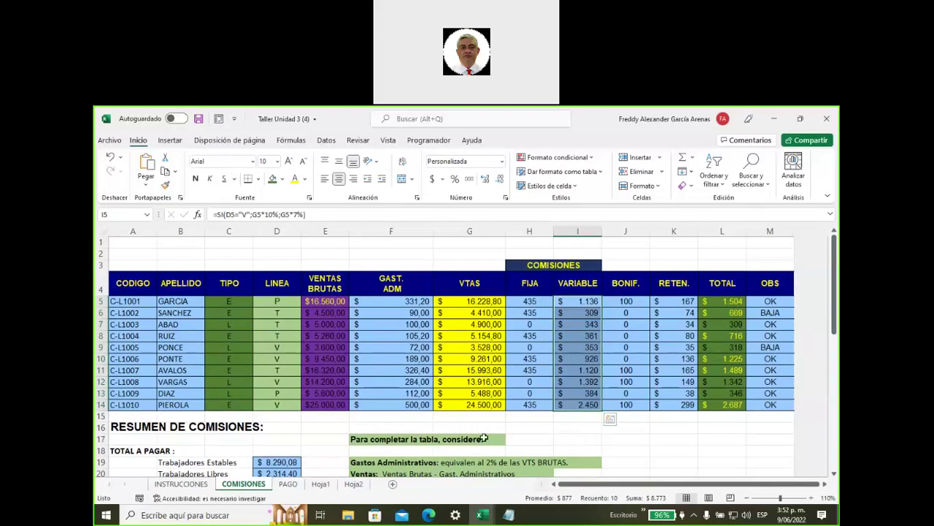
scroll(480, 438, "down", 2)
scroll(481, 439, "down", 1)
scroll(438, 430, "down", 2)
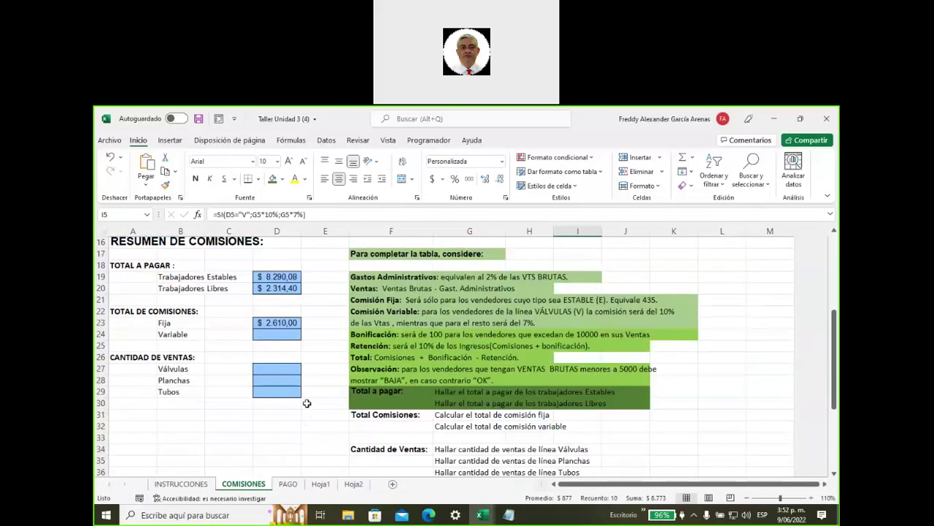
left_click(283, 369)
scroll(517, 352, "up", 1)
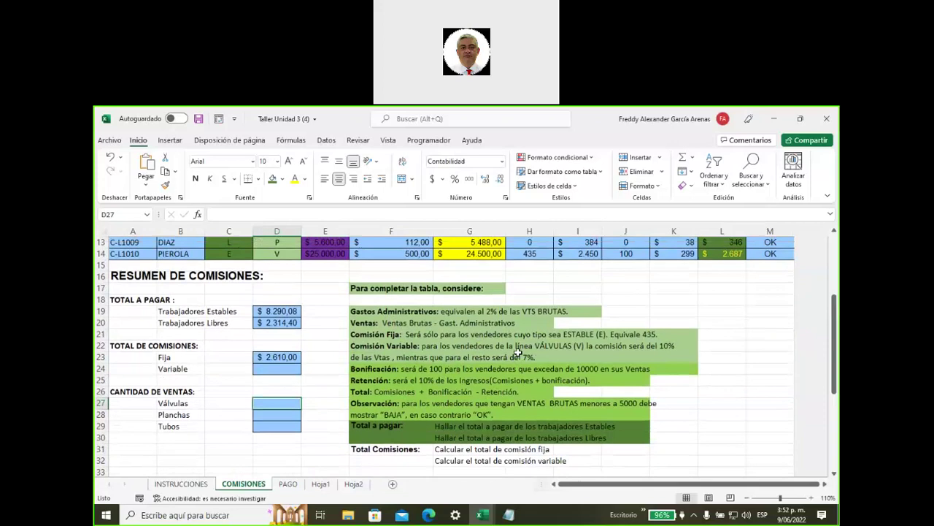
left_click(288, 369)
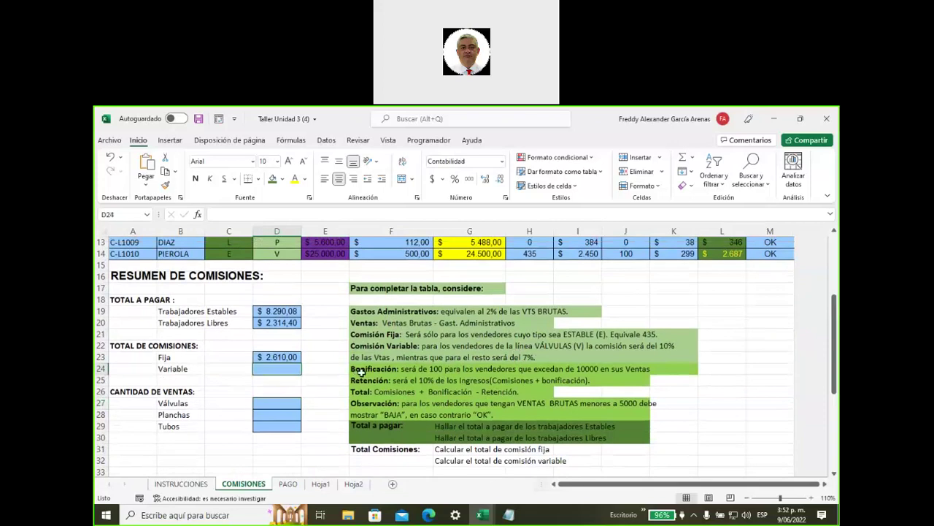
scroll(354, 370, "up", 2)
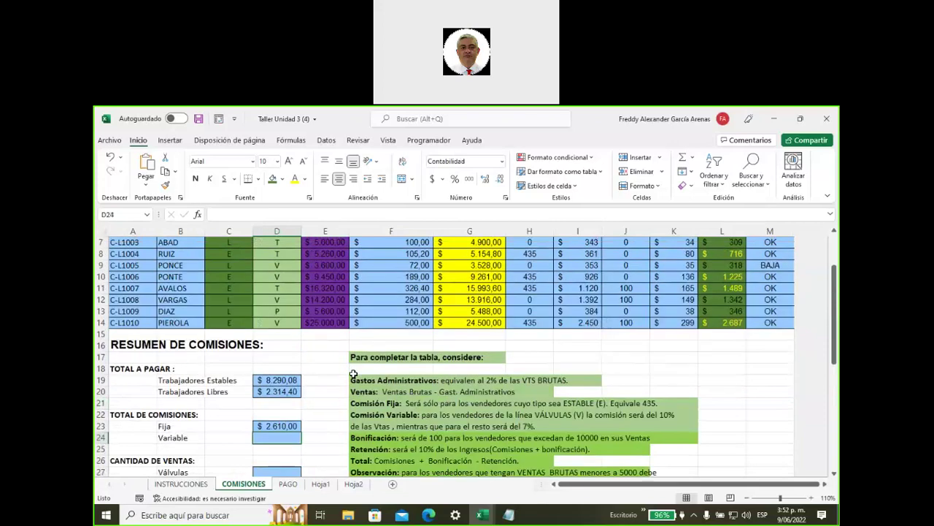
Step: Enter =SUMA(I5:I14) in D24 for $ 8.772,76 and recheck the D23 and D24 formulas
type("=")
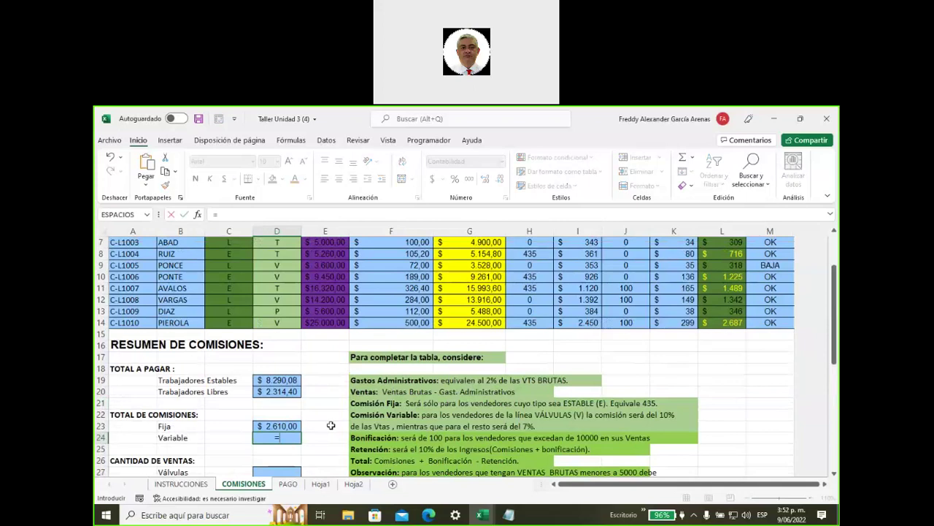
type("suma")
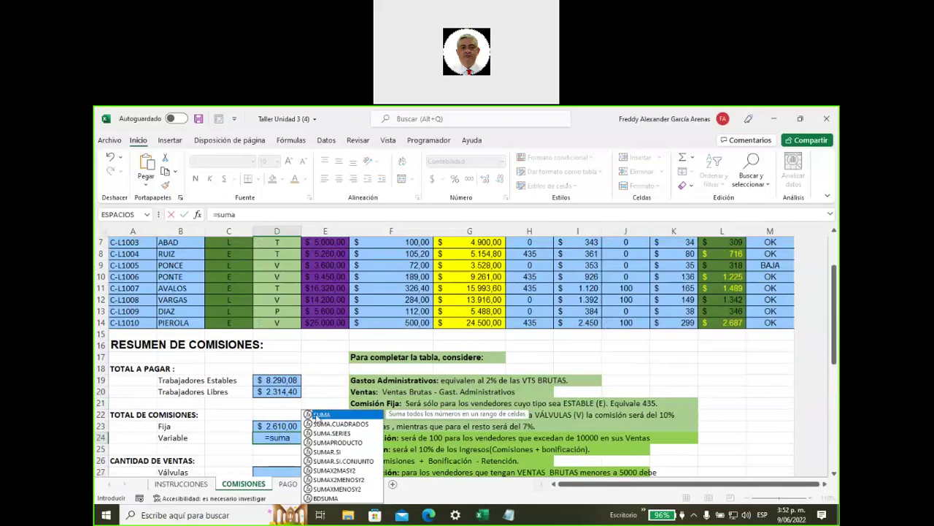
double_click(319, 414)
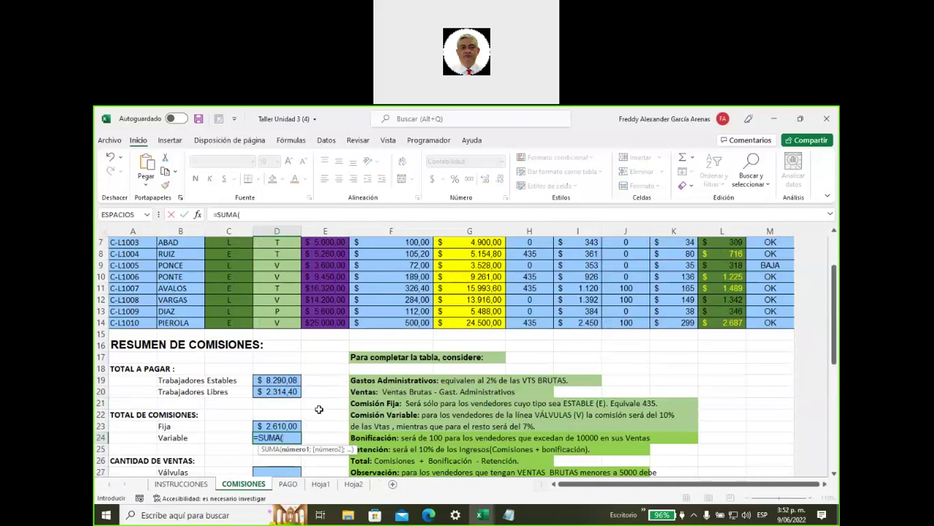
scroll(594, 366, "up", 1)
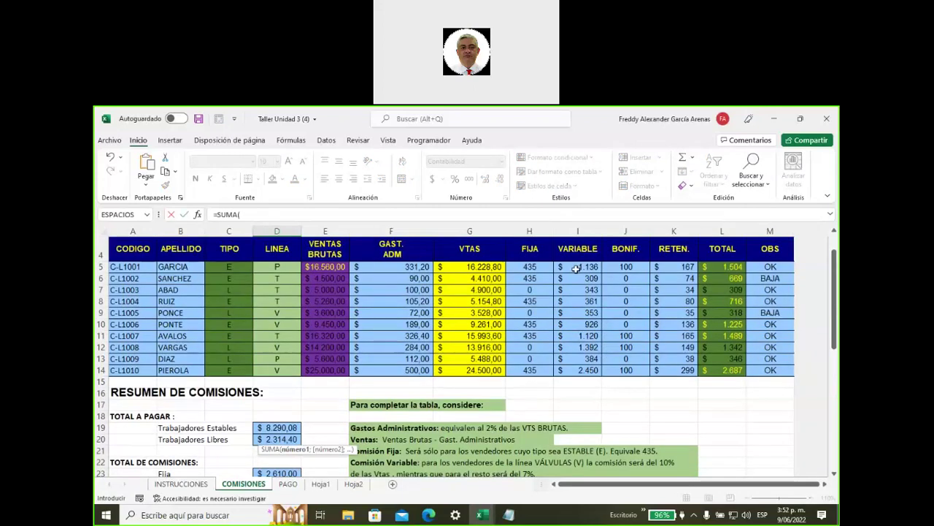
left_click_drag(575, 267, 579, 370)
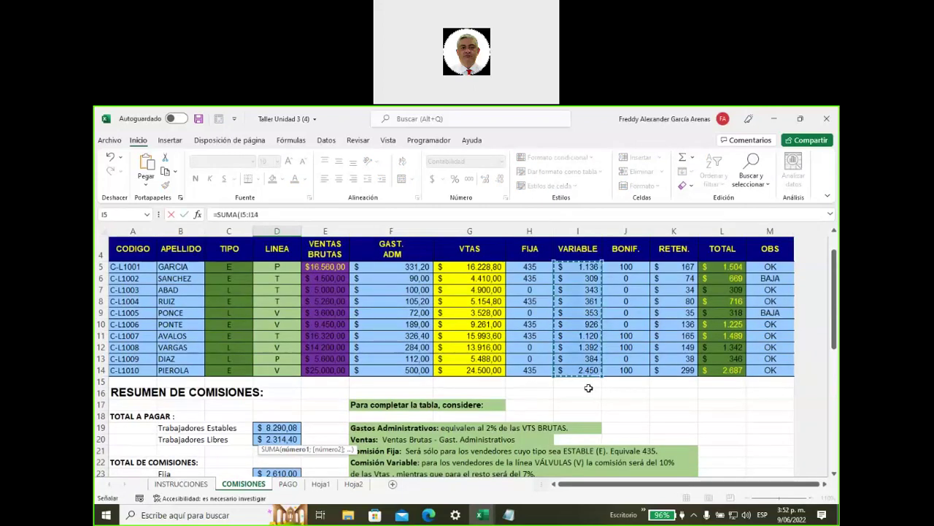
key("Return")
scroll(588, 388, "down", 1)
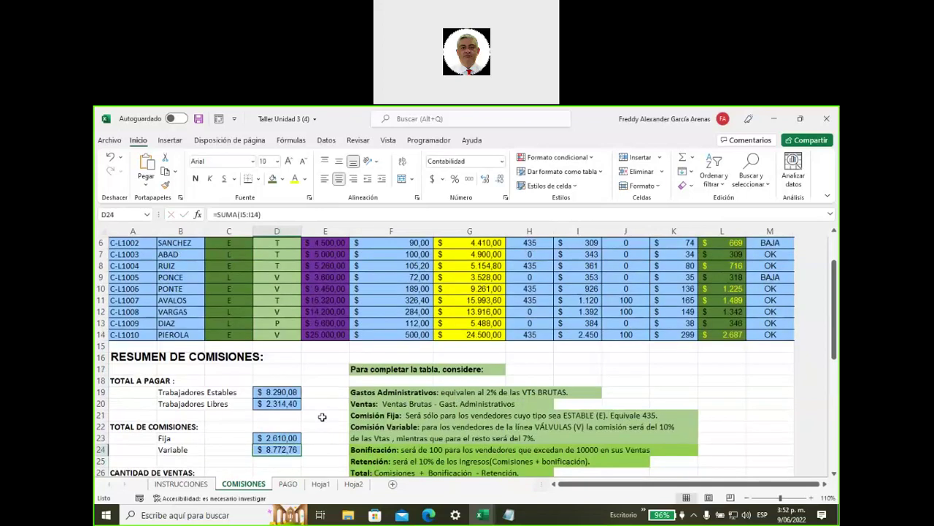
scroll(318, 412, "down", 2)
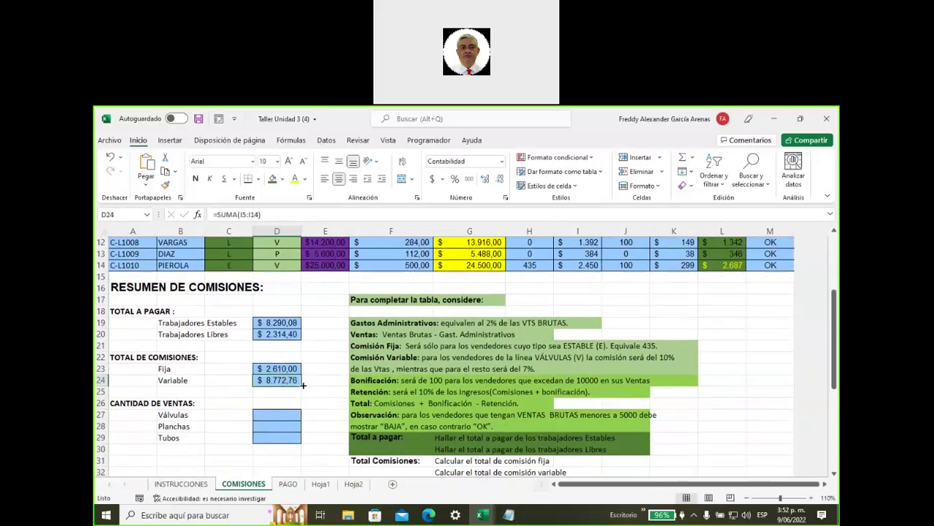
left_click(263, 367)
left_click(270, 380)
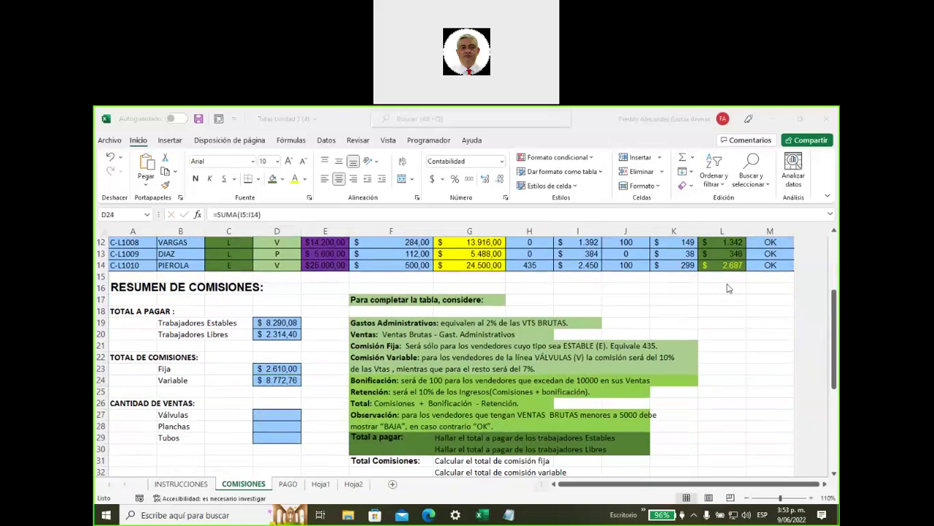
Step: Fill the Total Comisiones rows F31:J32 dark green and review the Válvulas instruction in G34
scroll(346, 401, "down", 2)
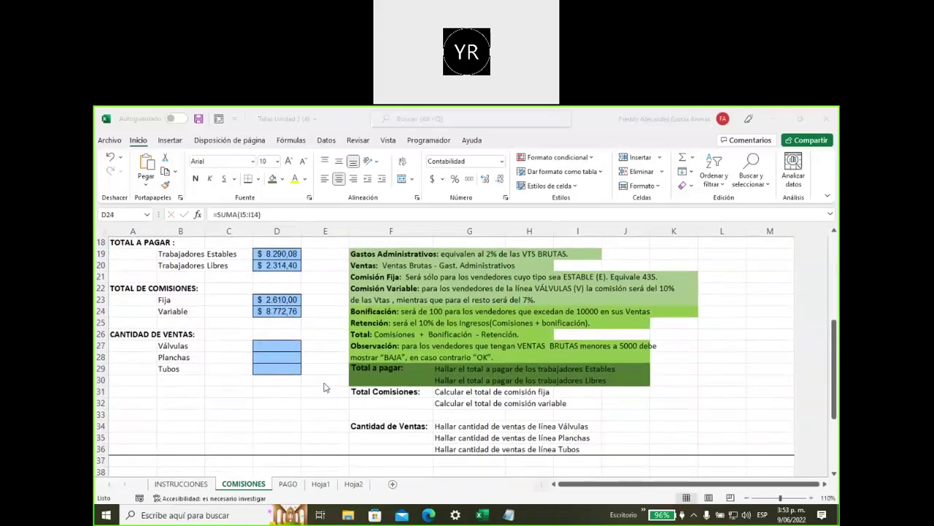
mouse_move(385, 392)
left_mouse_down()
mouse_move(579, 383)
mouse_move(645, 404)
left_mouse_up()
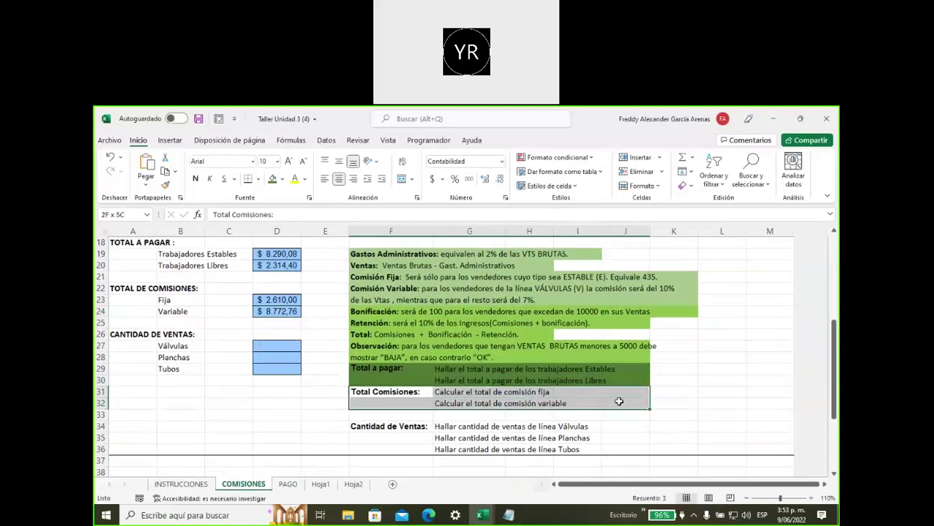
left_click(272, 179)
left_click(629, 427)
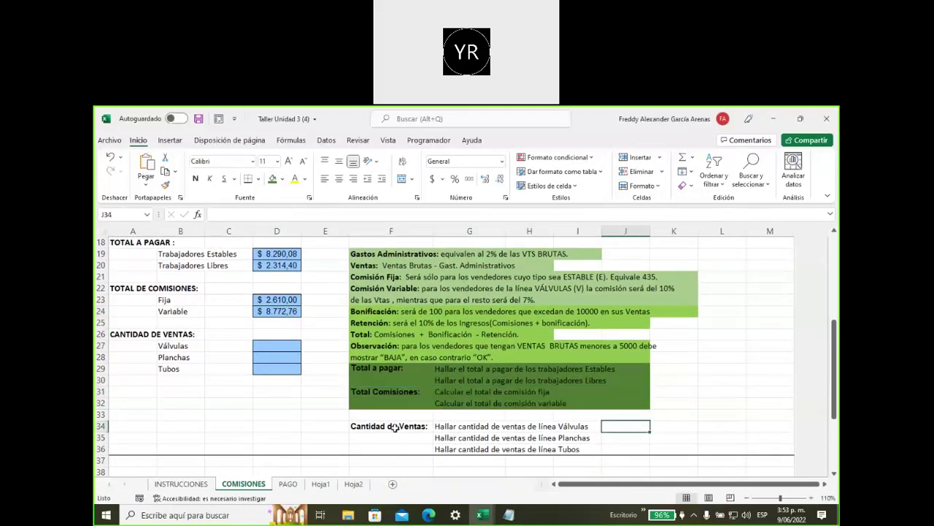
left_click(467, 427)
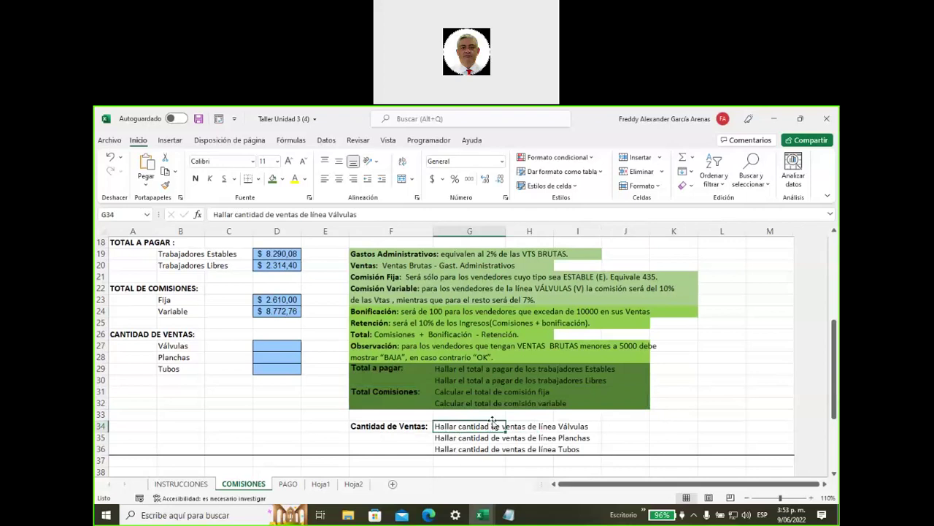
scroll(330, 404, "up", 5)
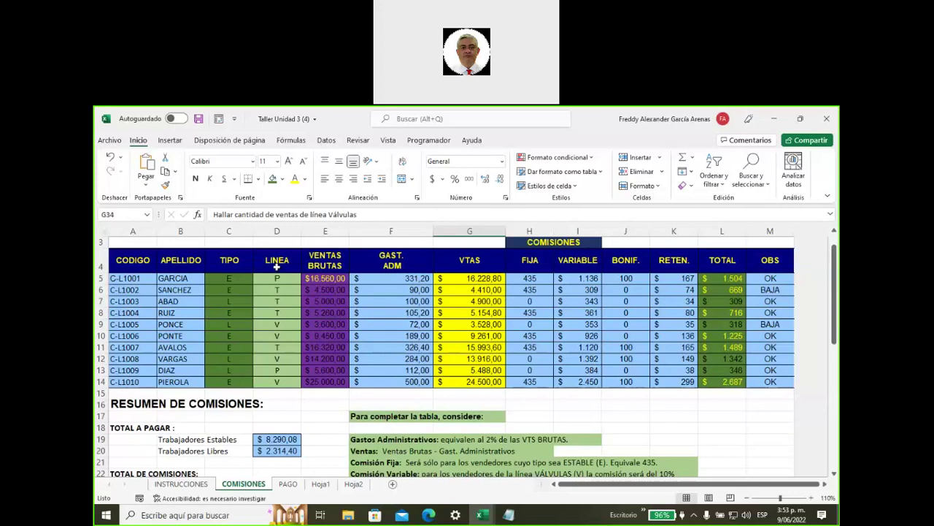
Step: Pick orange from the fill palette for D9, then apply the same orange to D10, D12 and D14
left_click(277, 324)
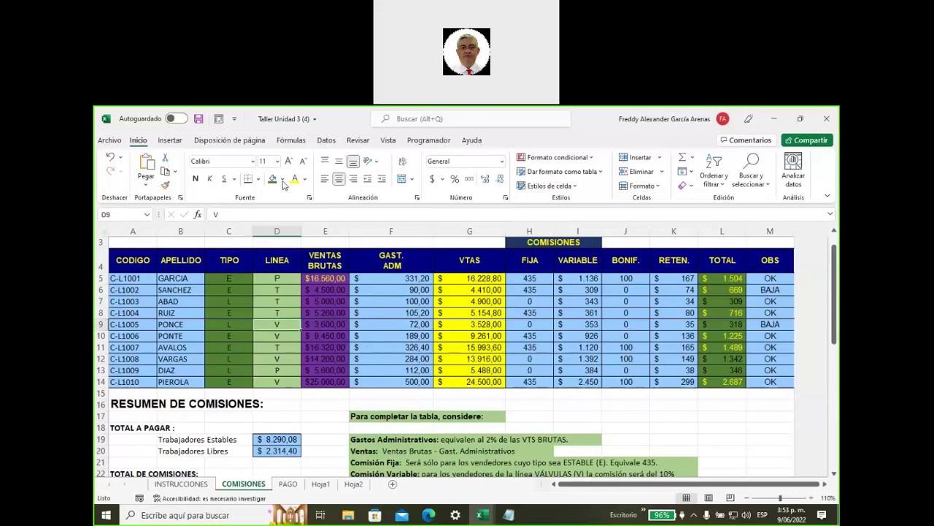
left_click(282, 179)
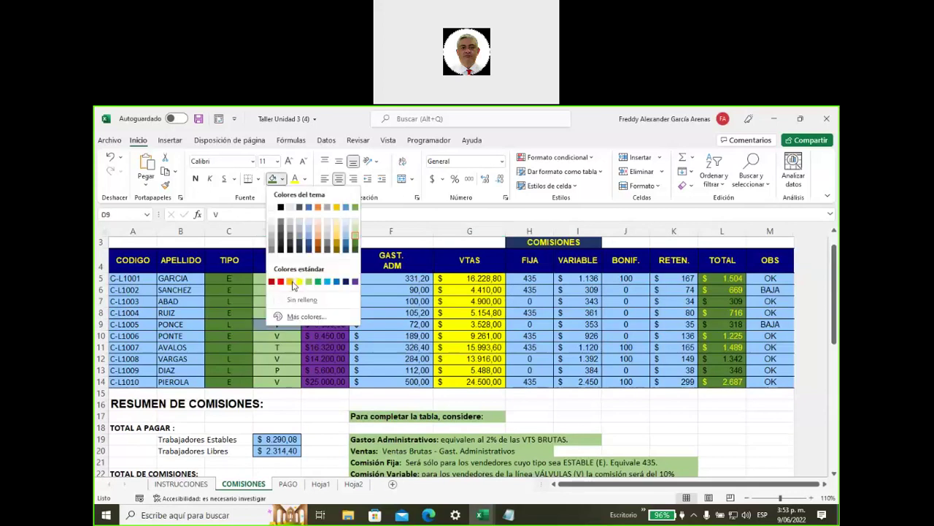
left_click(289, 281)
left_click(284, 337)
left_click(272, 179)
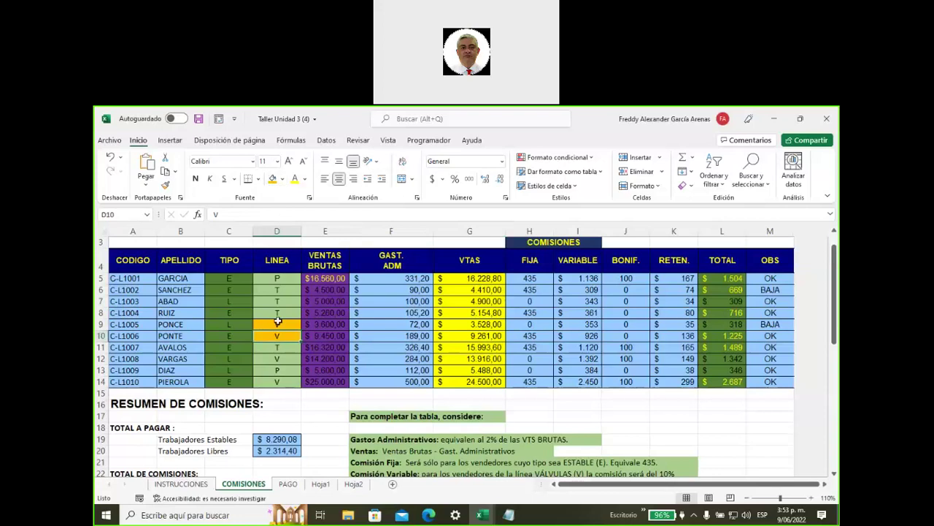
left_click(275, 358)
left_click(272, 179)
left_click(275, 381)
left_click(272, 179)
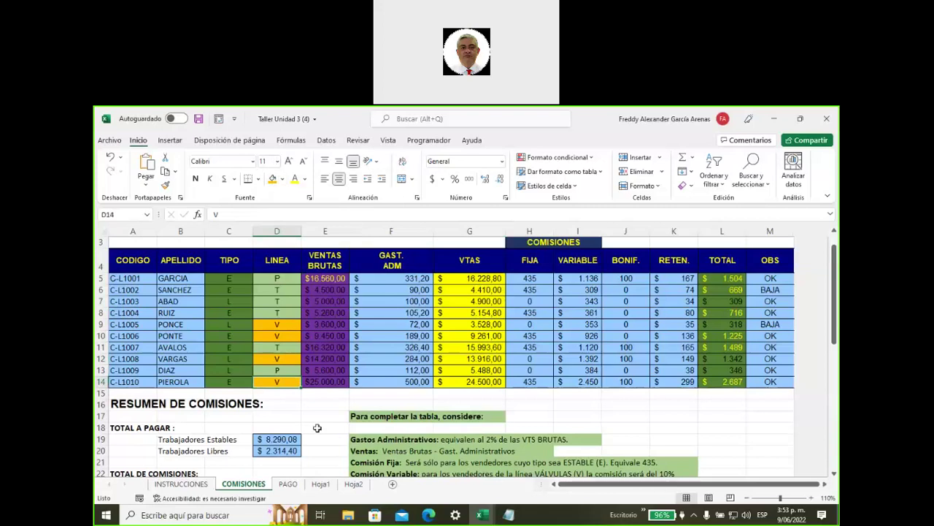
scroll(328, 411, "down", 2)
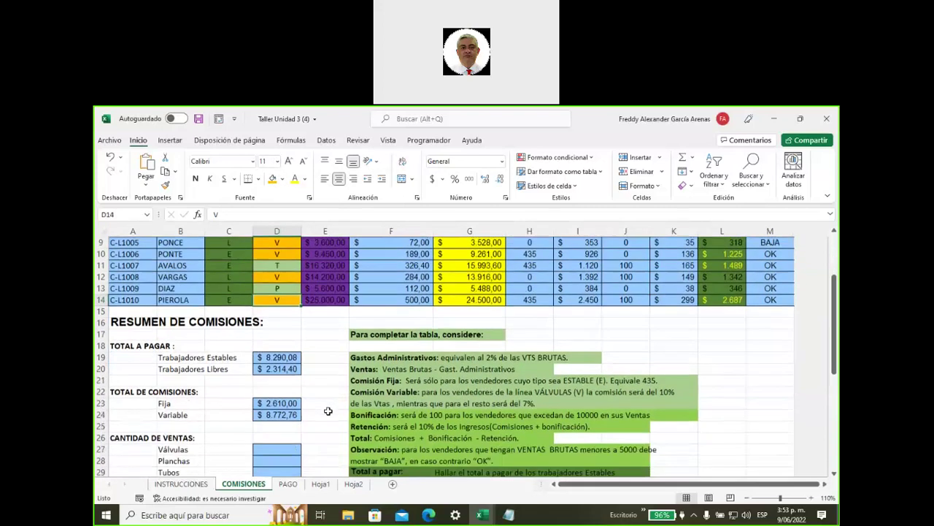
Step: Start a CONTAR.SI formula in the Válvulas count cell D27
scroll(328, 411, "down", 2)
left_click(277, 380)
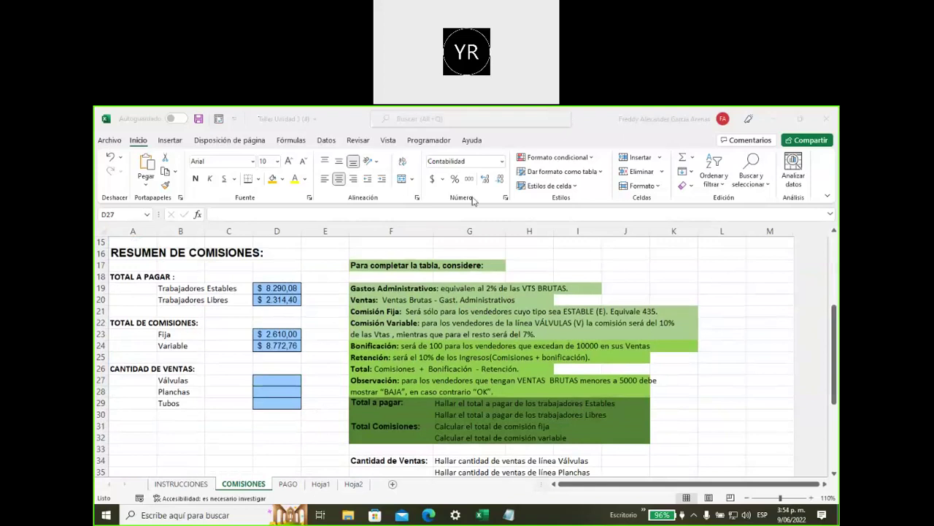
left_click(275, 385)
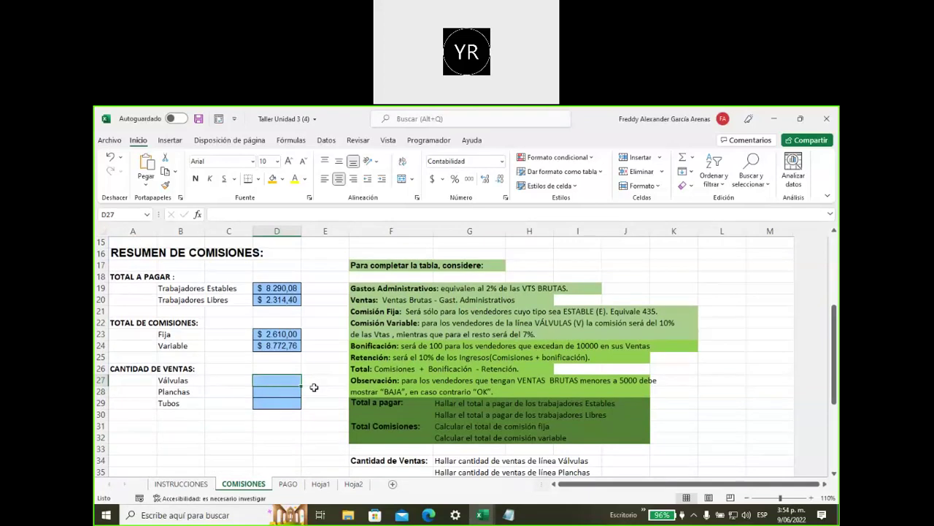
type("=")
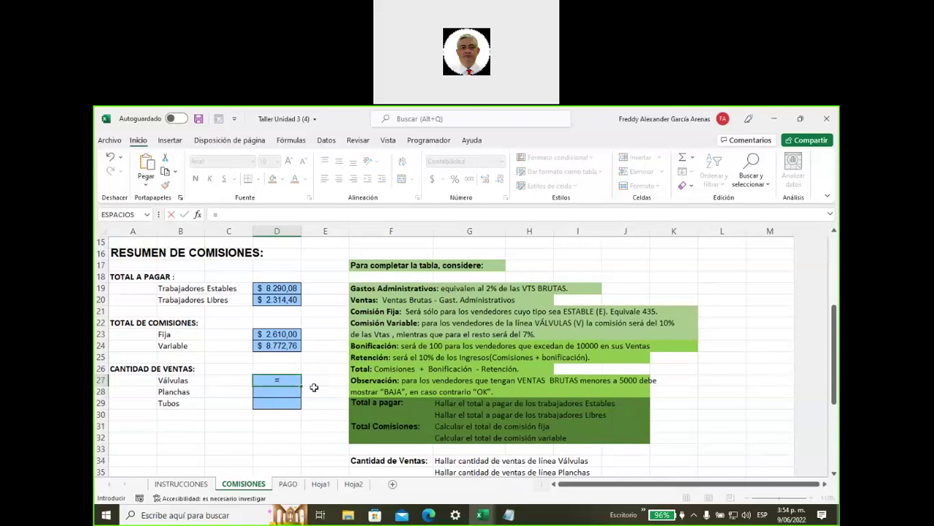
type("contar")
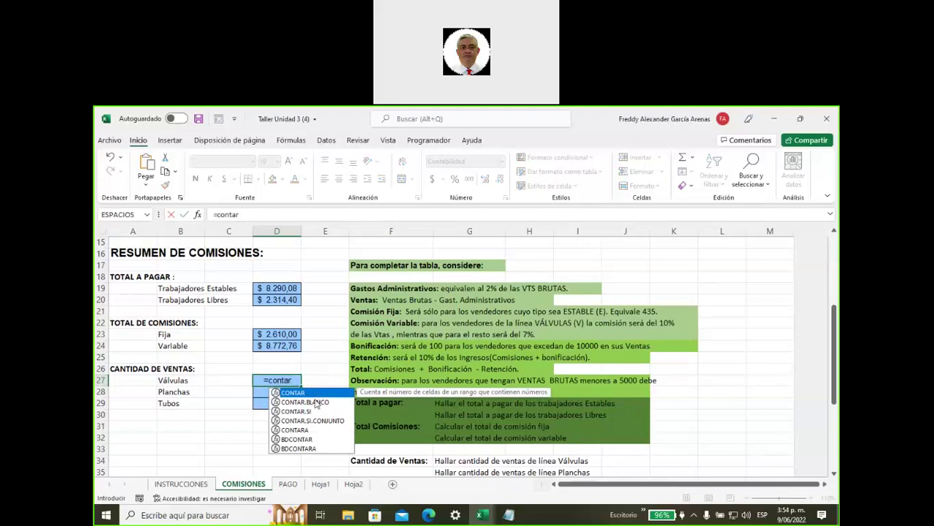
left_click(305, 413)
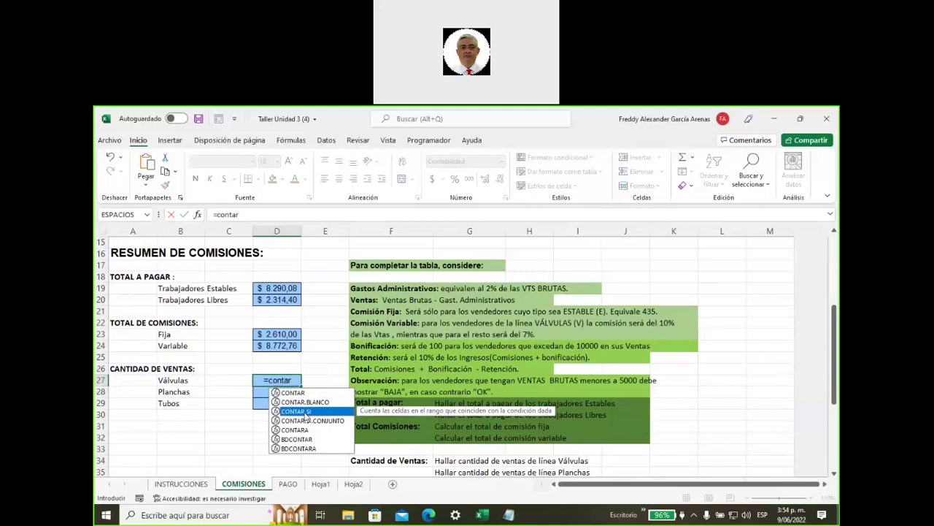
double_click(305, 413)
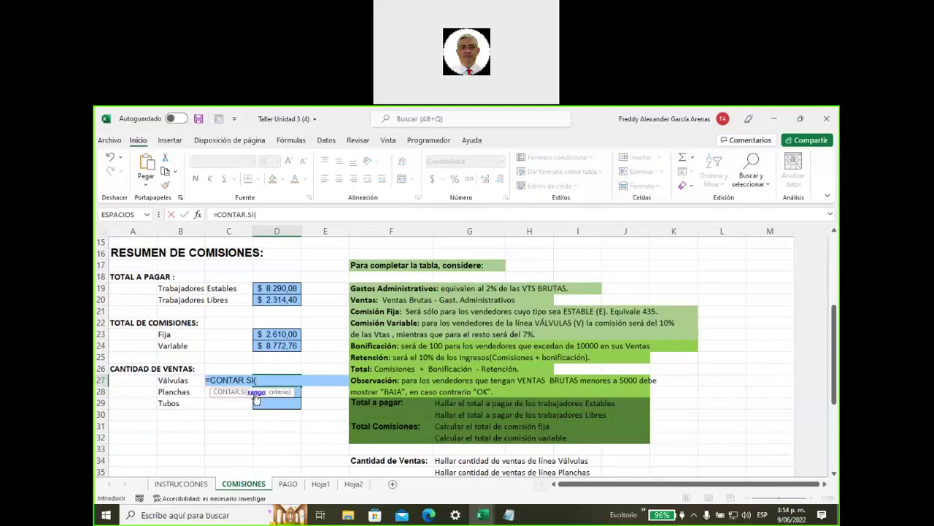
Step: Complete =CONTAR.SI(D5:D14;"V") so D27 shows 4 Válvulas sales
scroll(316, 414, "up", 4)
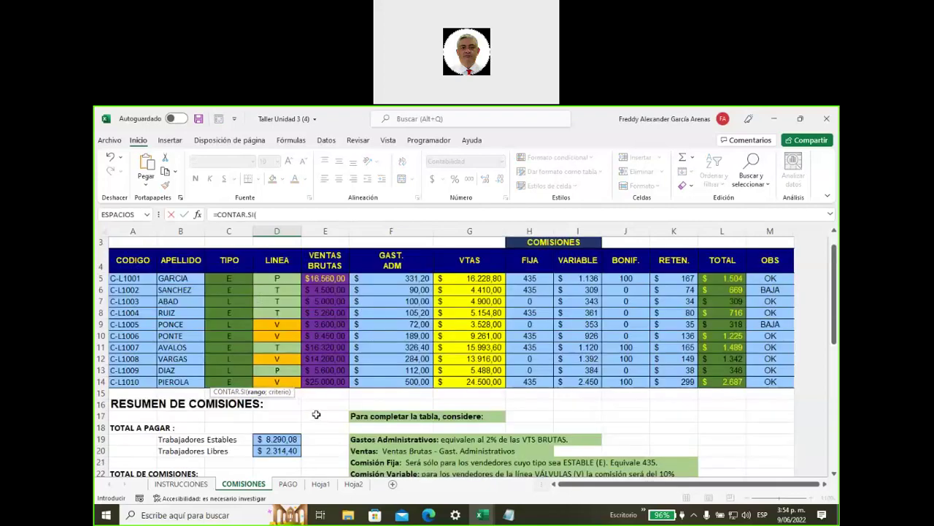
left_click(278, 279)
left_click_drag(280, 296, 282, 381)
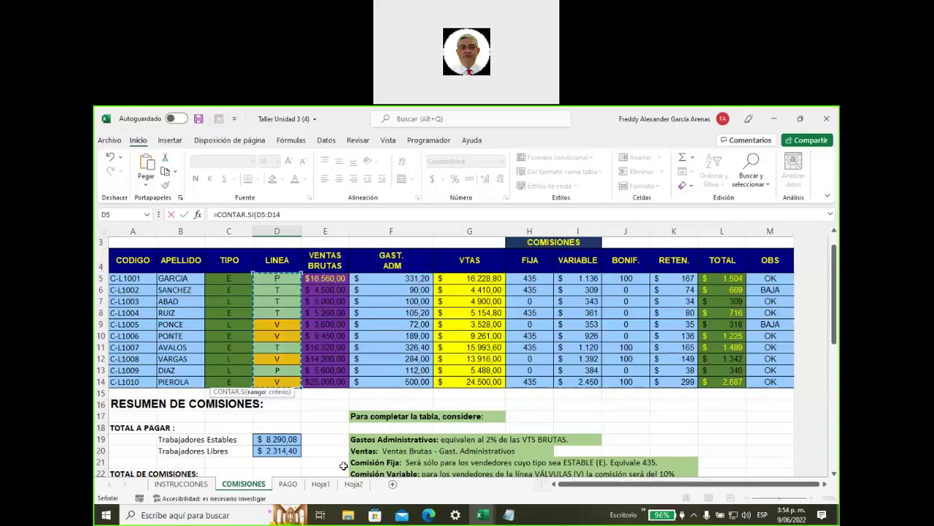
type(";\"V")
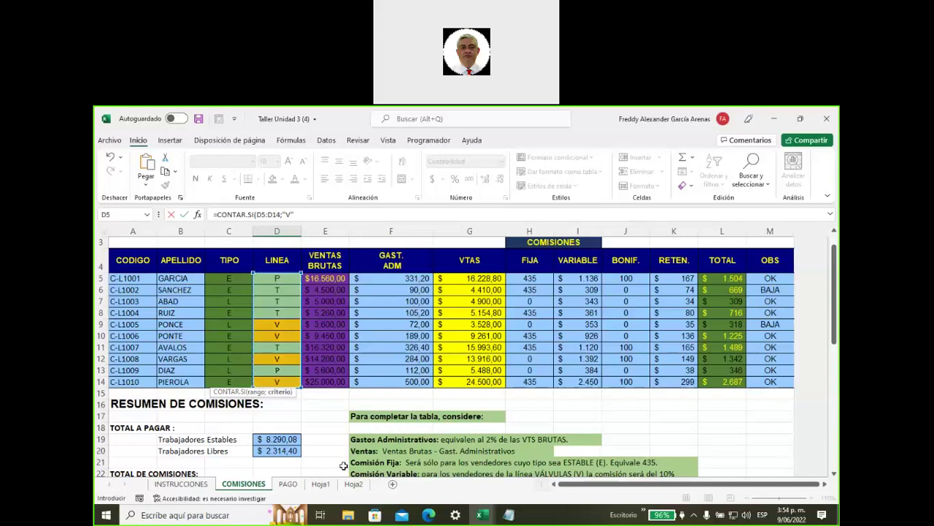
type(")")
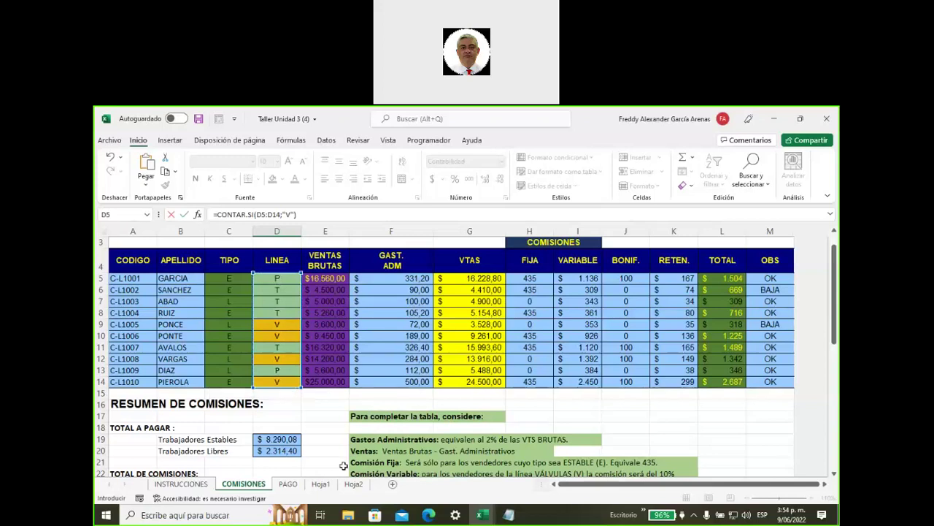
key("Return")
scroll(337, 461, "down", 1)
left_click_drag(276, 413, 276, 435)
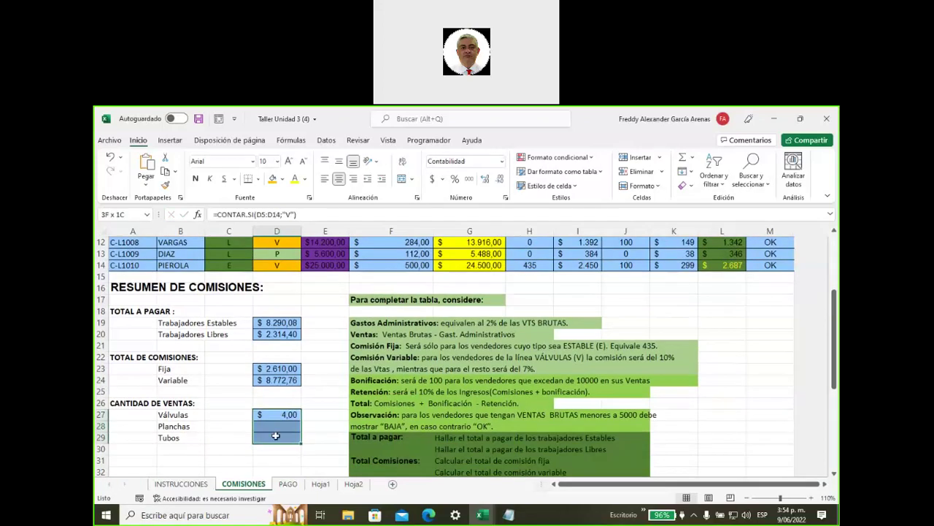
Step: Switch D27:D29 to General number format so D27 shows a plain 4
left_click(501, 165)
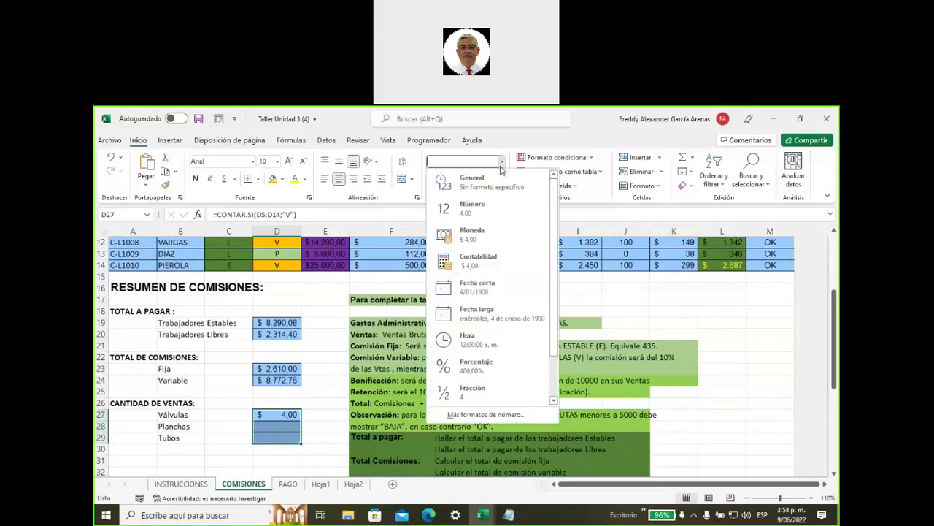
left_click(467, 184)
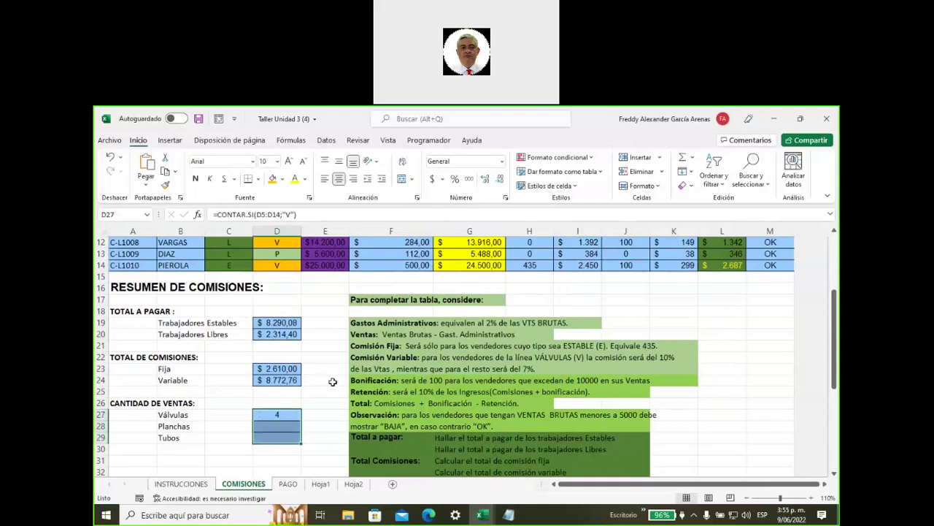
left_click(287, 415)
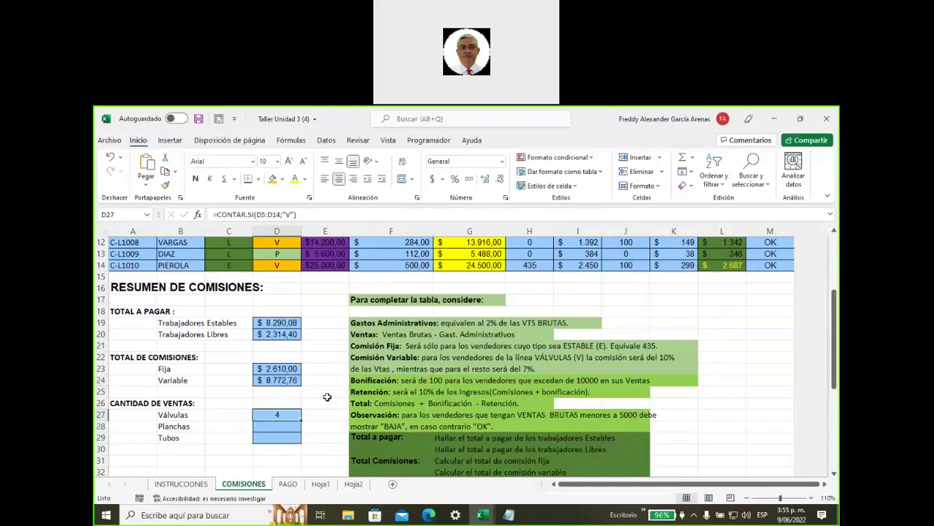
Step: Check the LINEA codes in D9 and D14, then select the Planchas count cell D28
scroll(327, 394, "up", 1)
scroll(327, 391, "up", 1)
left_click(282, 281)
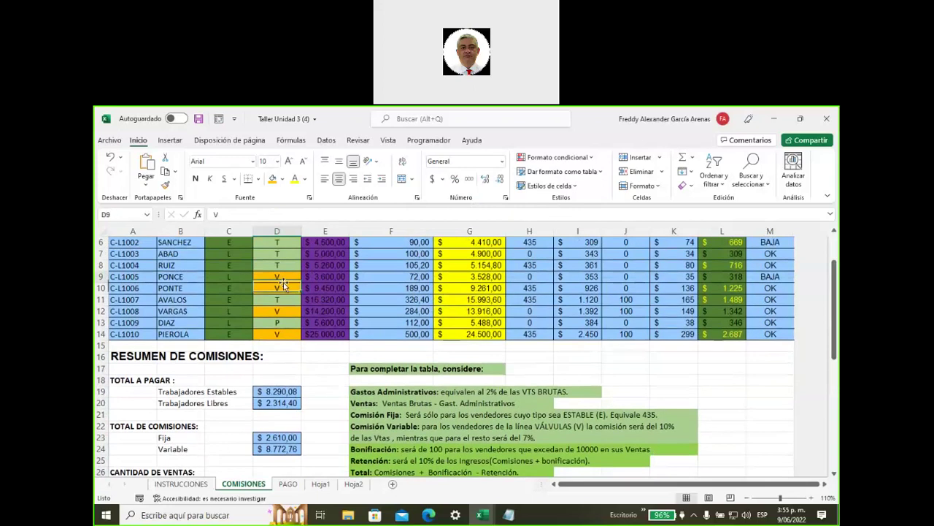
left_click(278, 334)
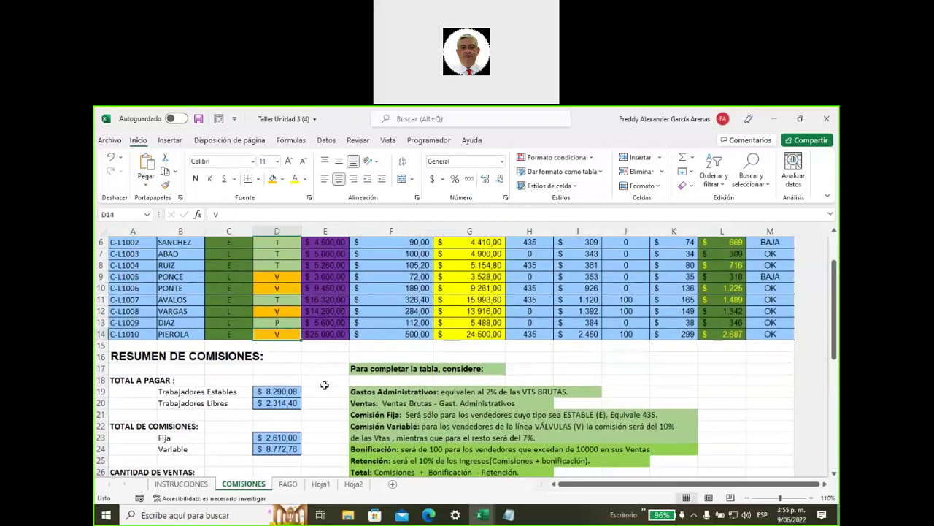
scroll(324, 385, "down", 1)
scroll(324, 385, "down", 1)
left_click(260, 429)
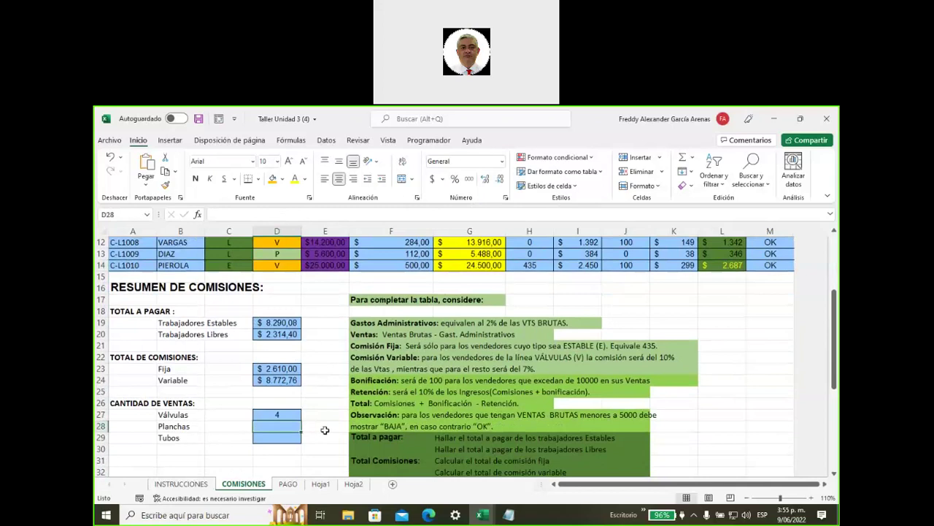
Step: Enter =CONTAR.SI(D5:D14;"P") in D28 so the Planchas count shows 2
type("=contr")
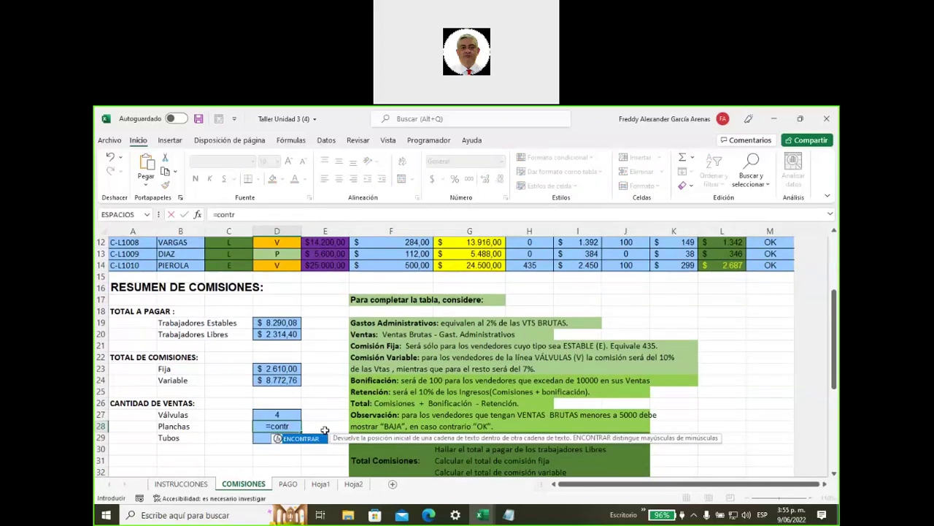
key("BackSpace")
type("ar")
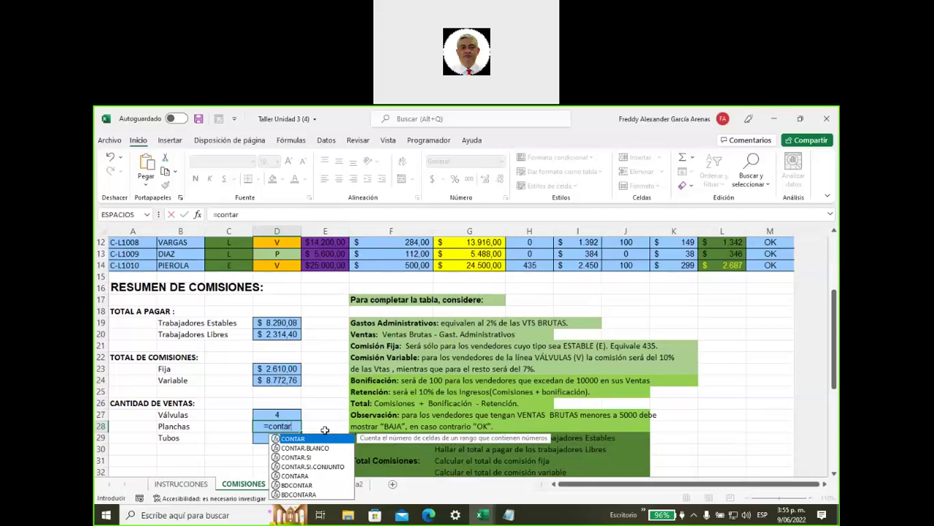
type(".si")
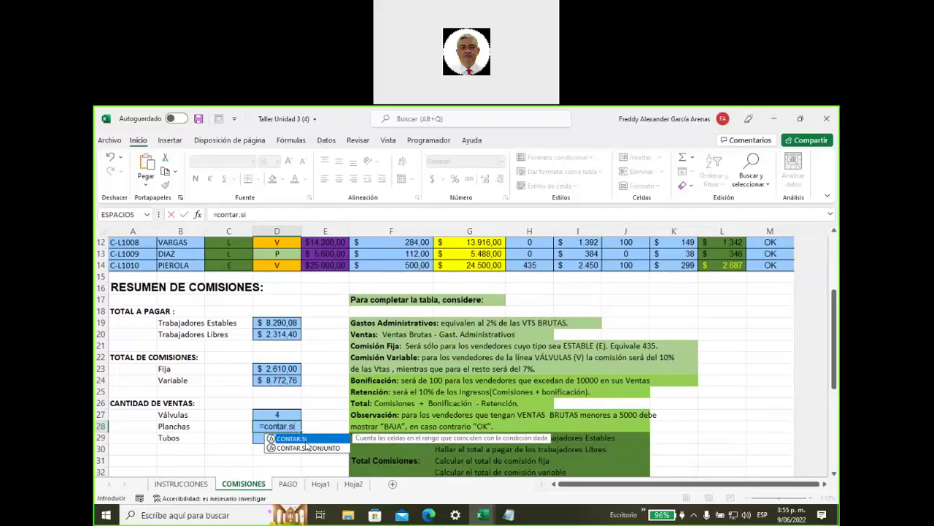
key("Tab")
scroll(322, 370, "up", 4)
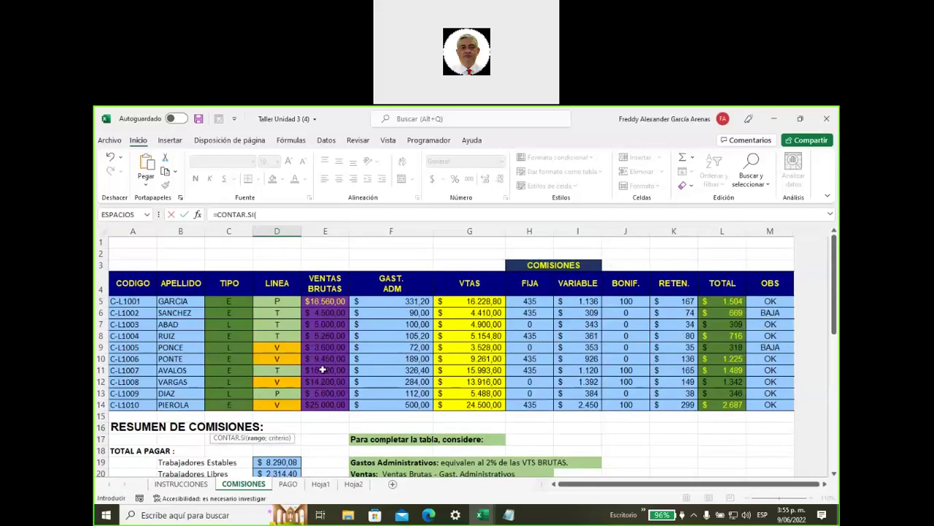
left_click_drag(287, 301, 283, 405)
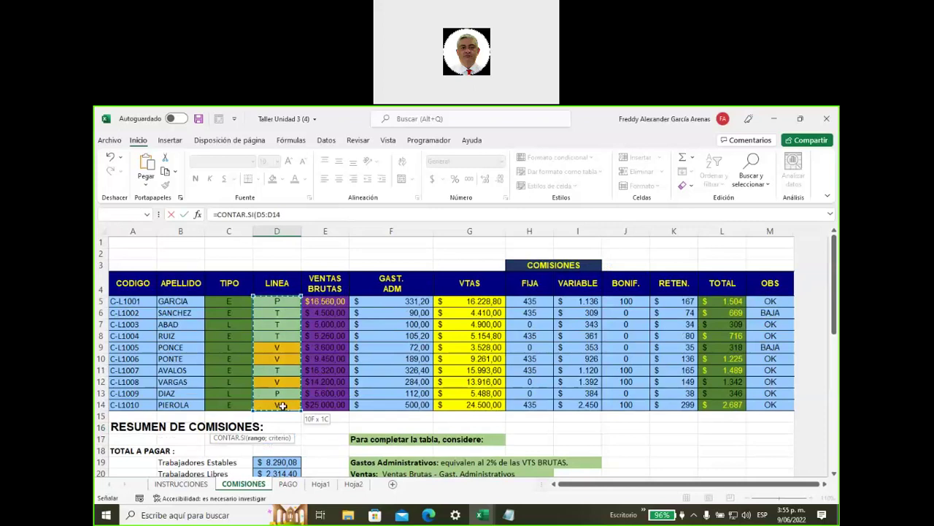
type(";")
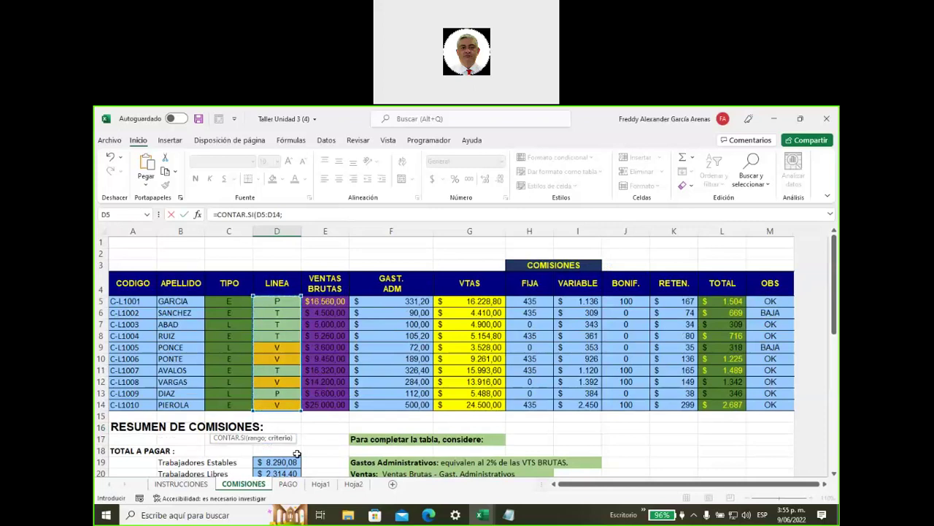
scroll(294, 452, "down", 2)
scroll(314, 419, "down", 3)
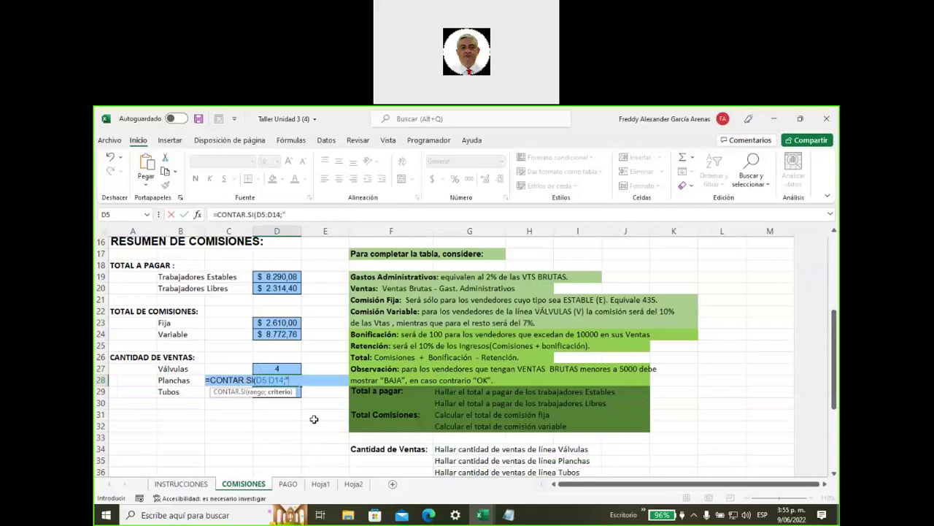
type("P\"")
type(")")
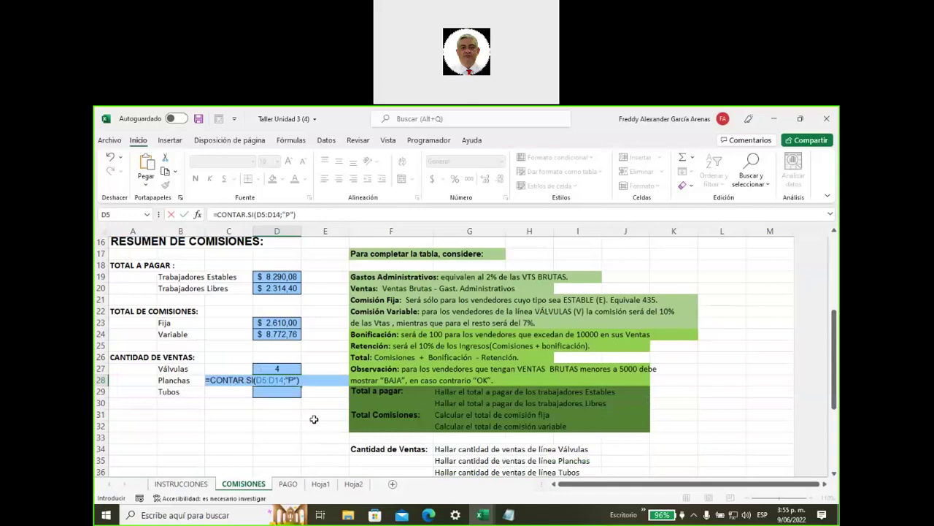
key("Return")
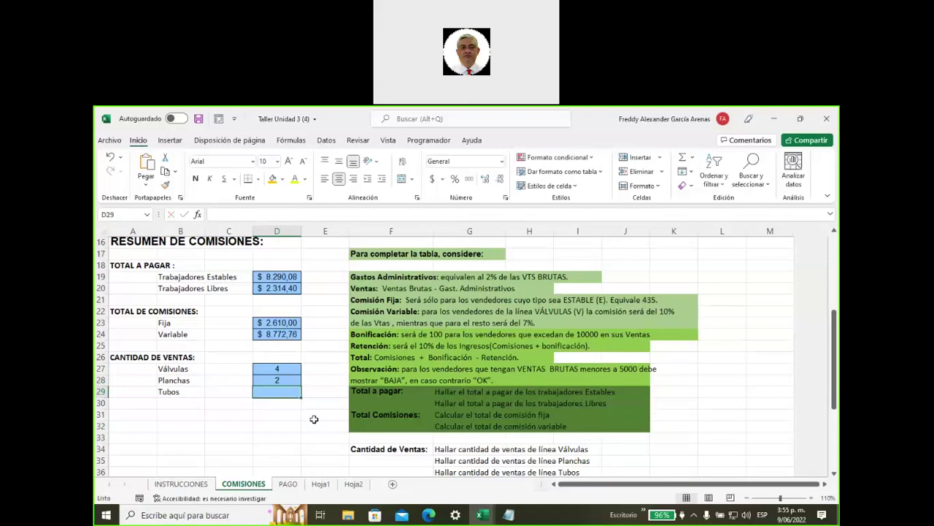
key("Up")
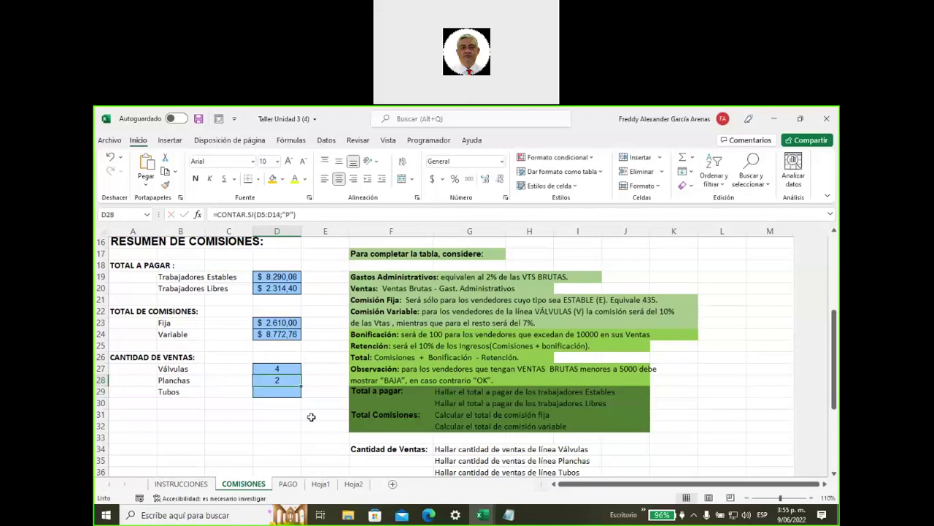
Step: Give the P entries in D5 and D13 of the LINEA column a red fill
scroll(330, 369, "up", 3)
scroll(330, 370, "up", 1)
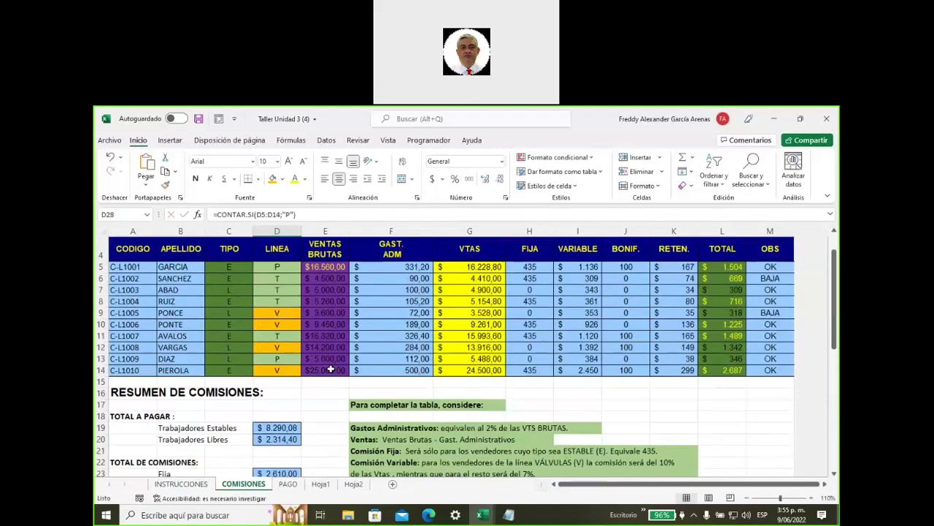
left_click(281, 267)
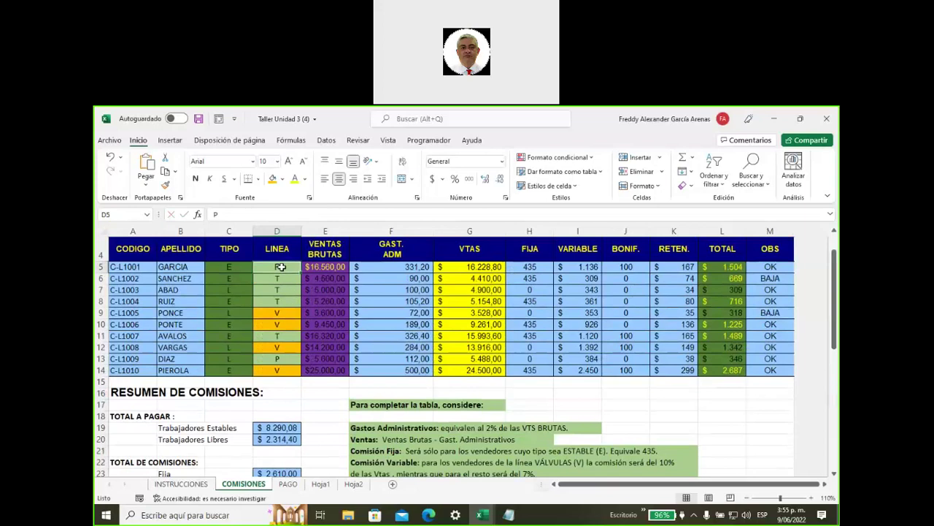
left_click(283, 179)
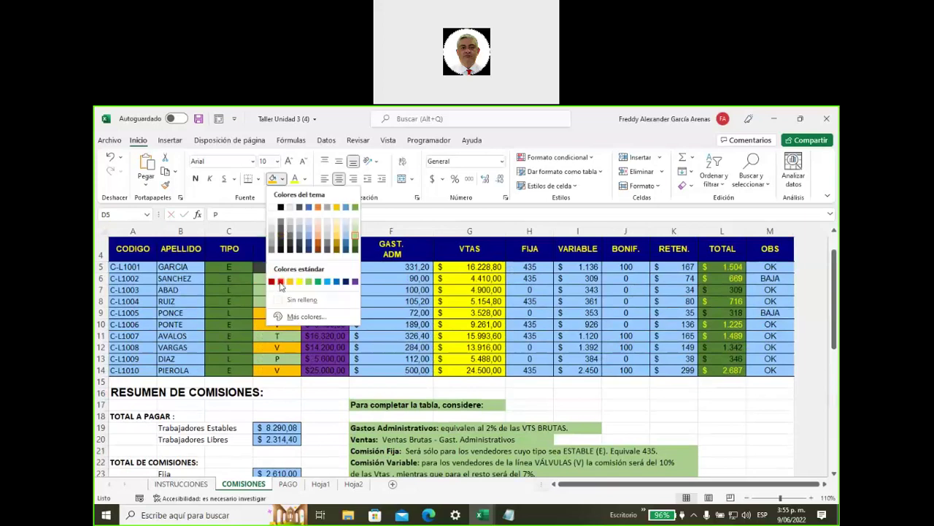
left_click(280, 282)
left_click(278, 358)
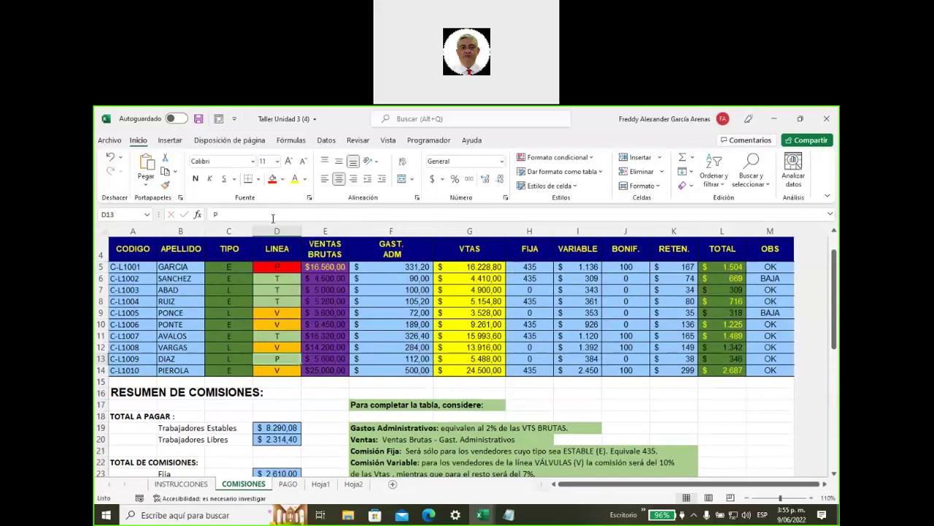
left_click(274, 180)
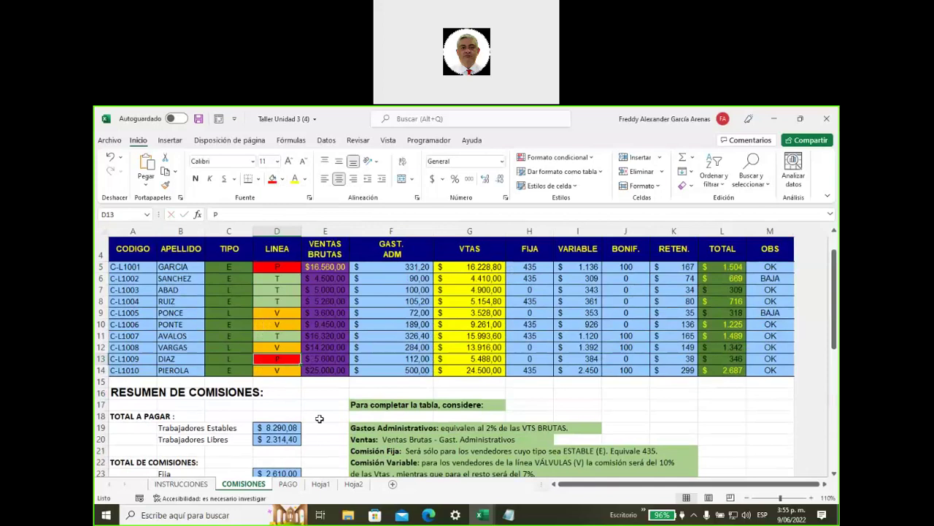
scroll(320, 418, "down", 3)
left_click(289, 426)
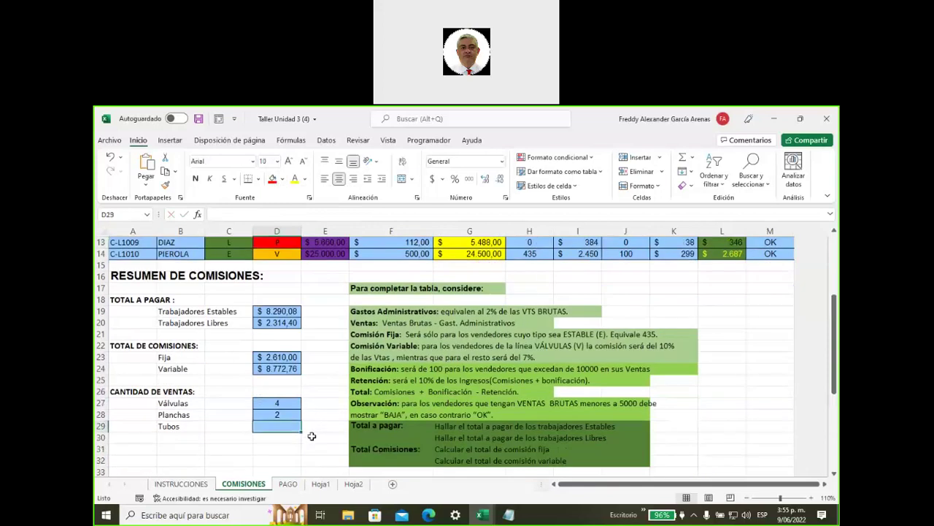
Step: Enter =CONTAR.SI(D5:D14;"T") in D29 so the Tubos count shows 4
type("=contar")
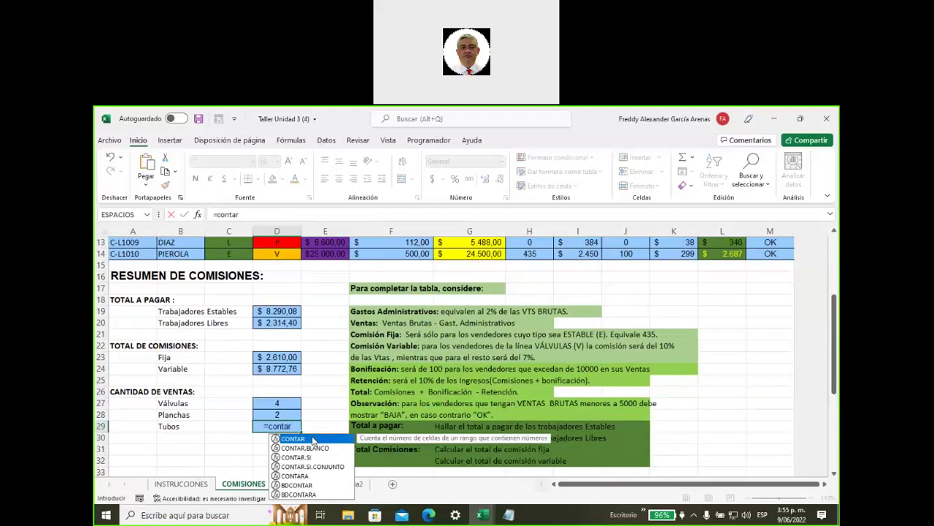
left_click(312, 458)
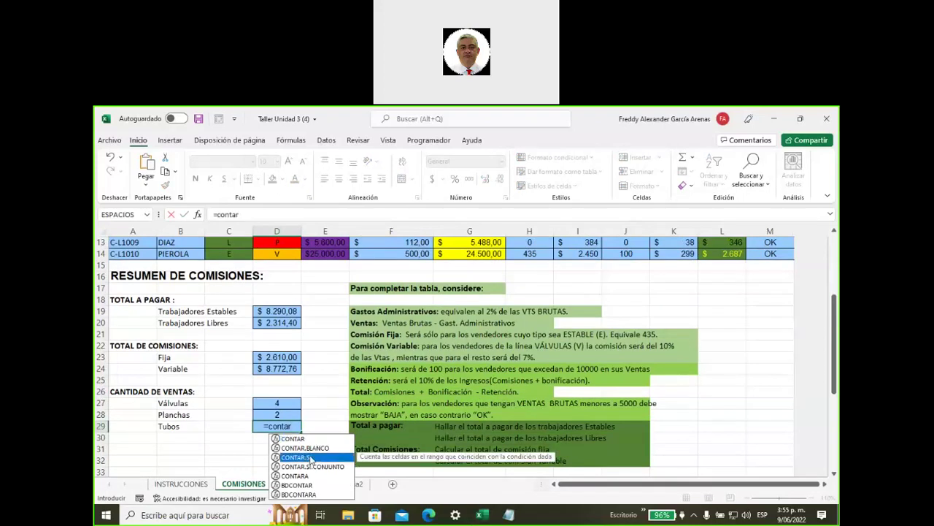
double_click(312, 457)
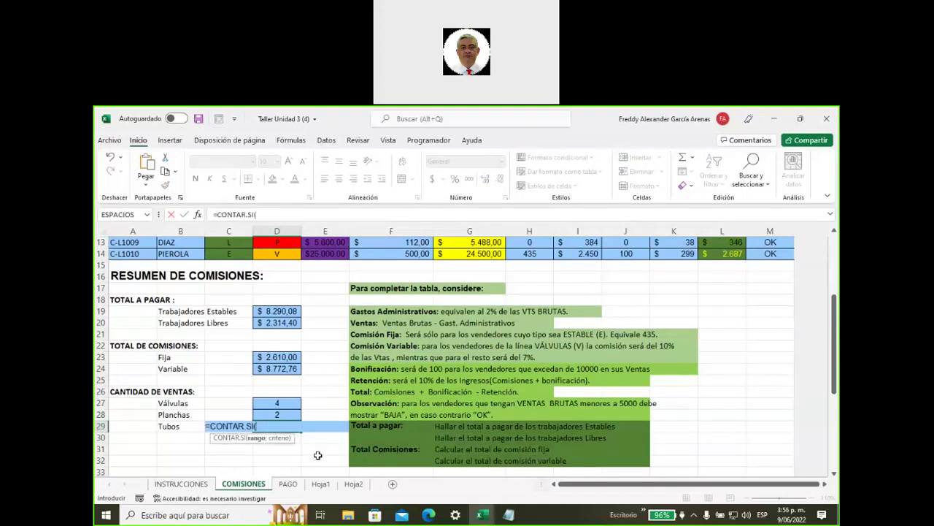
scroll(319, 398, "up", 1)
scroll(318, 391, "up", 2)
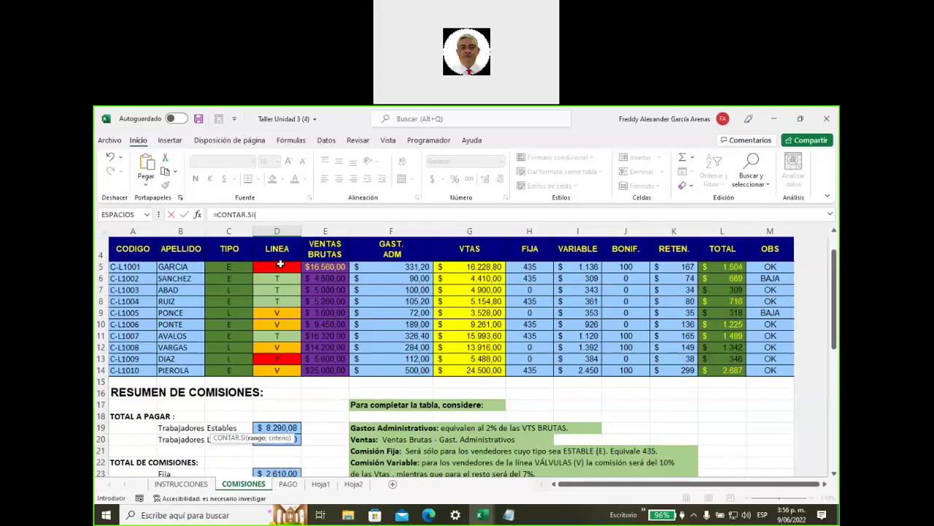
left_click_drag(280, 266, 281, 370)
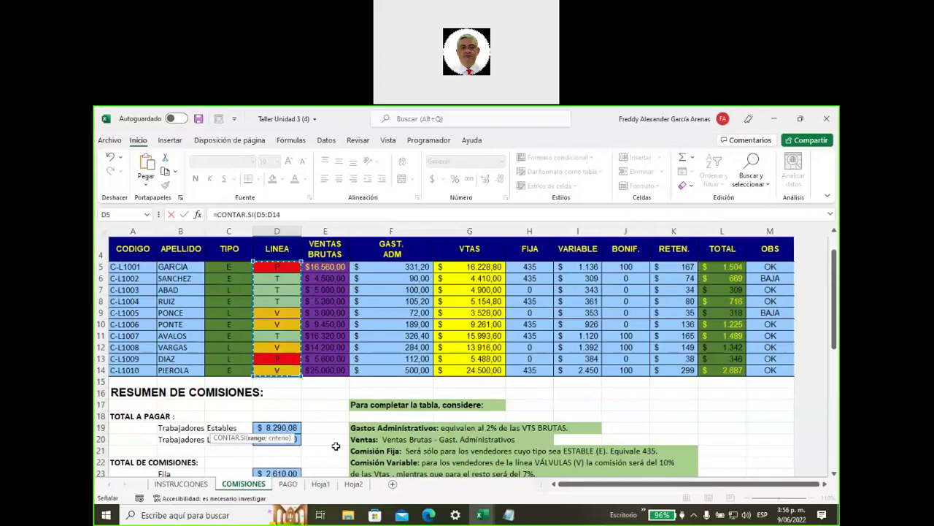
type(";")
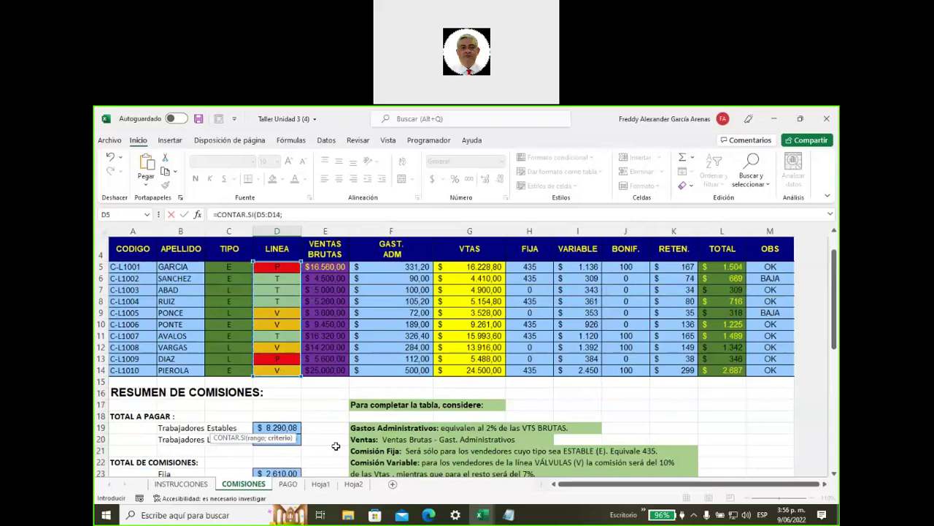
type("\"T\"")
type(")")
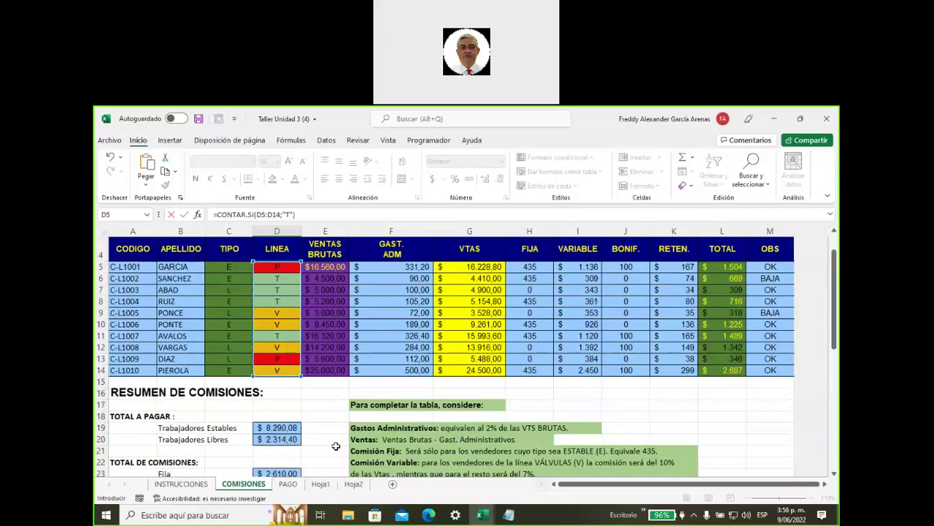
scroll(337, 446, "down", 3)
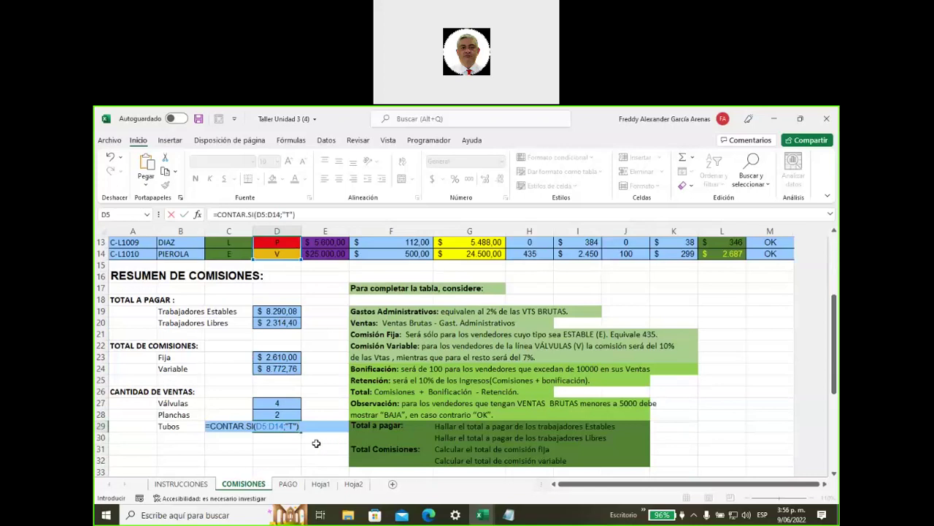
key("Return")
Step: Check D29's formula and highlight the T entries in D6 to D8
left_click(291, 426)
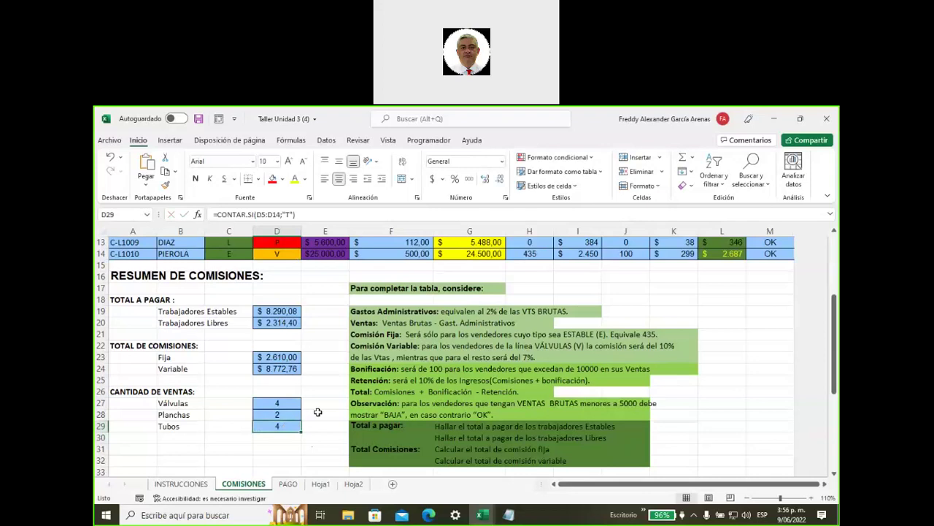
scroll(318, 412, "up", 4)
left_click_drag(289, 313, 290, 333)
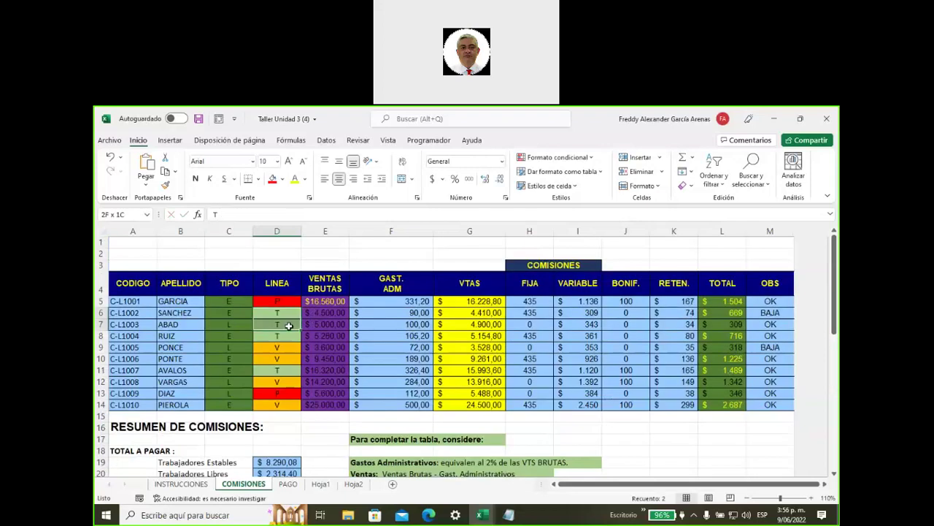
Step: Change the line code in D11 to T
left_click(287, 370)
type("T")
key("ctrl+Return")
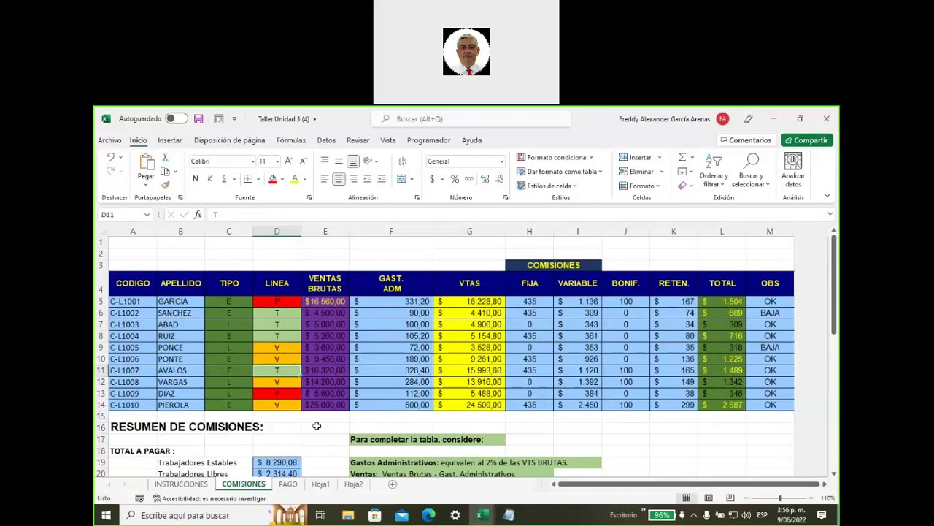
Step: Write the notes contar.si in E27, suma in E23 and sumar.si in E19
scroll(317, 425, "down", 4)
left_click(315, 404)
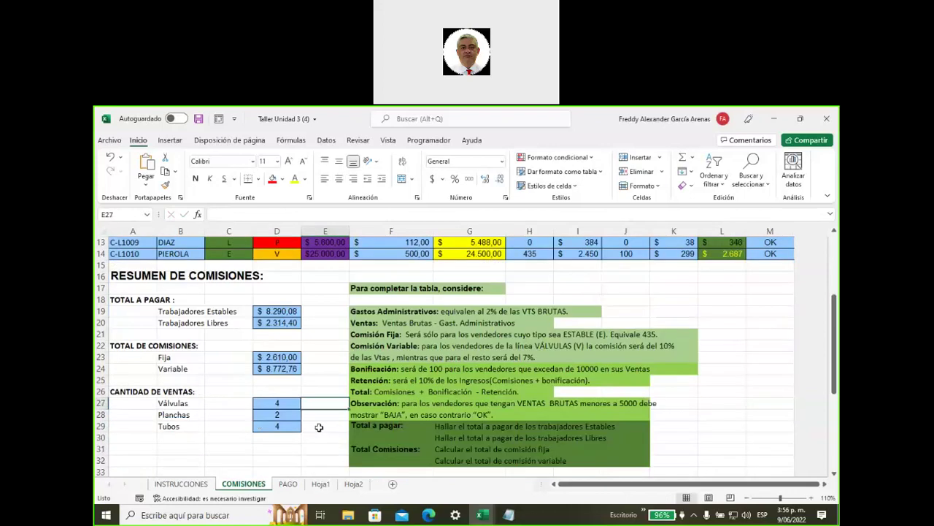
type("contr.si")
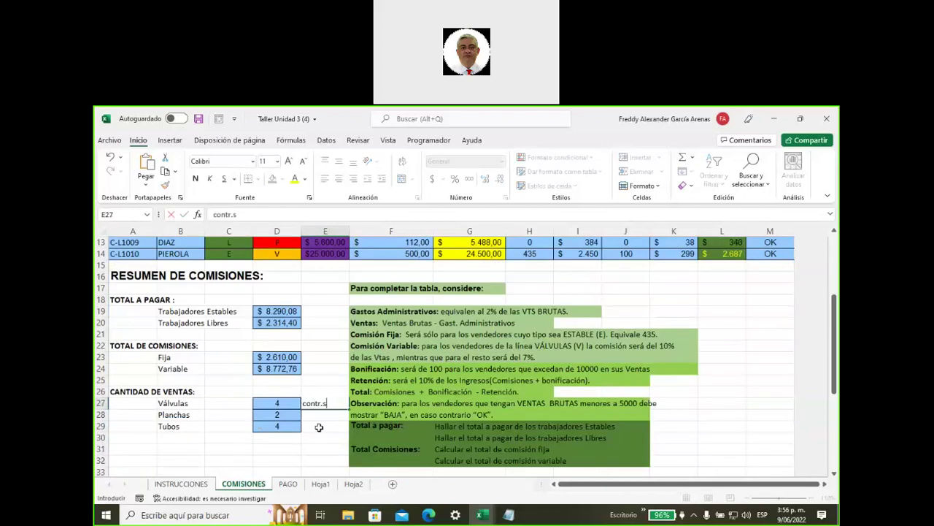
key("BackSpace")
key("BackSpace")
key("BackSpace")
key("BackSpace")
type("ar")
key("BackSpace")
type(".si")
left_click(312, 359)
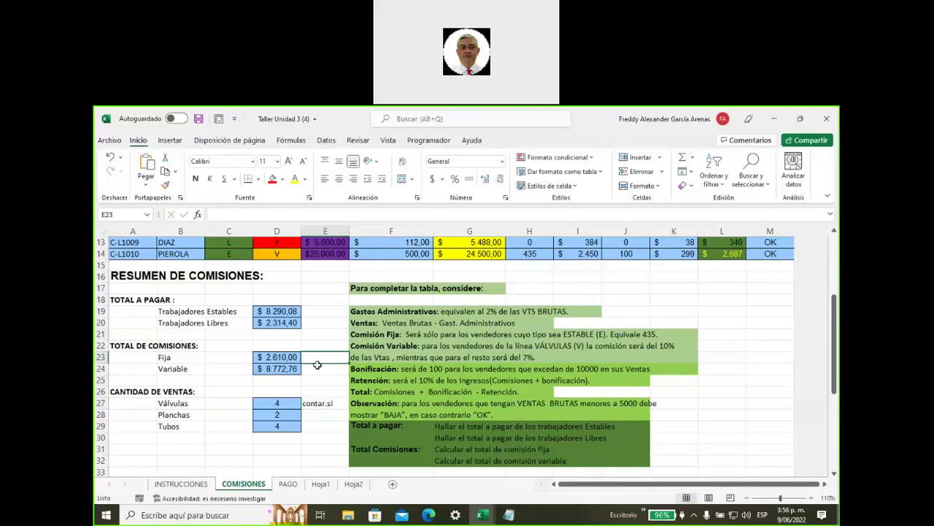
type("suma")
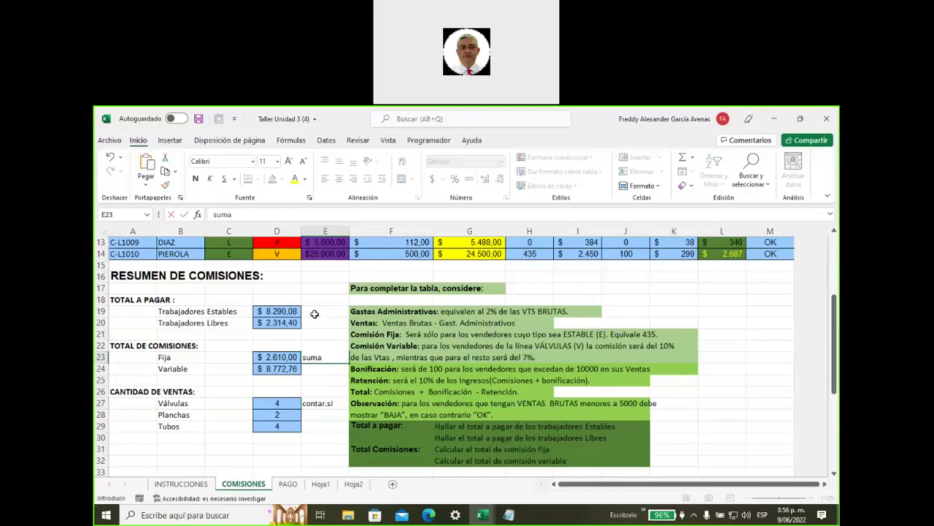
left_click(314, 313)
type("sumar.si")
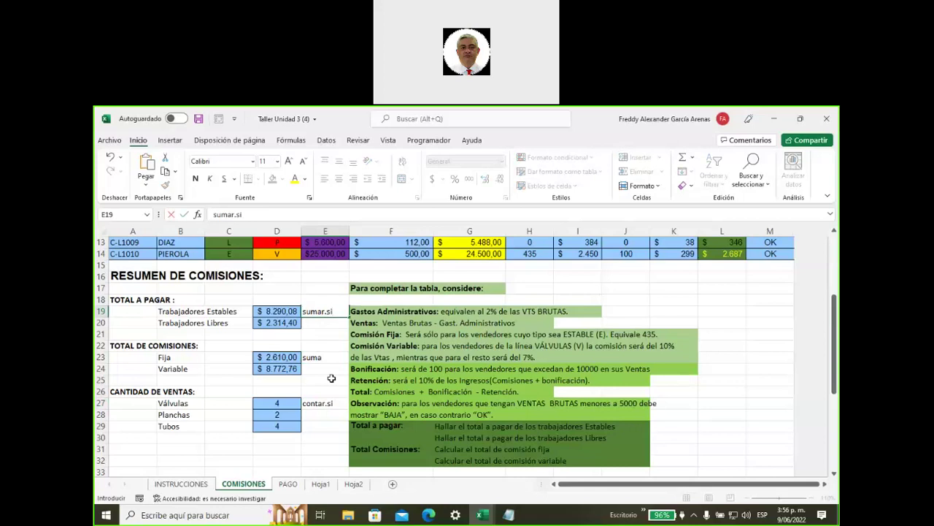
left_click(234, 324)
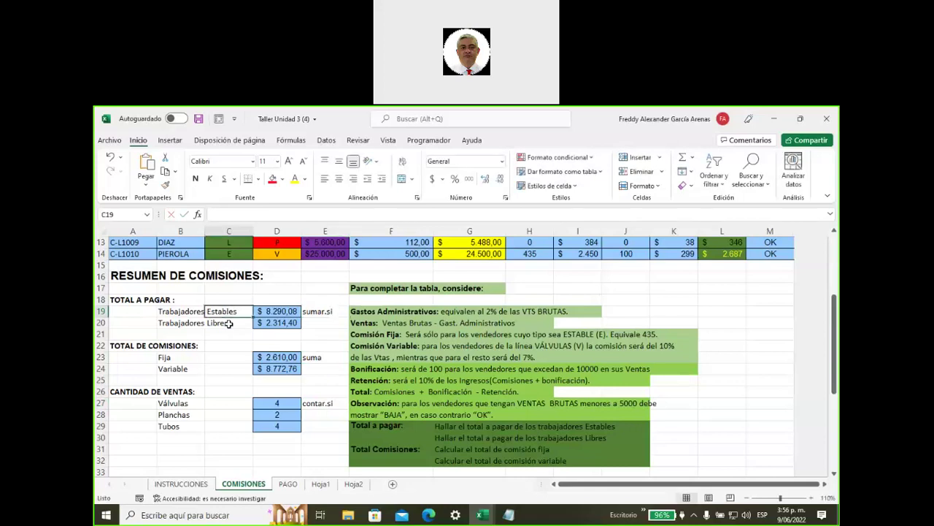
Step: Point out the Válvulas, Planchas and Tubos labels and review the E19 and E27 notes
left_click(187, 404)
left_click(187, 415)
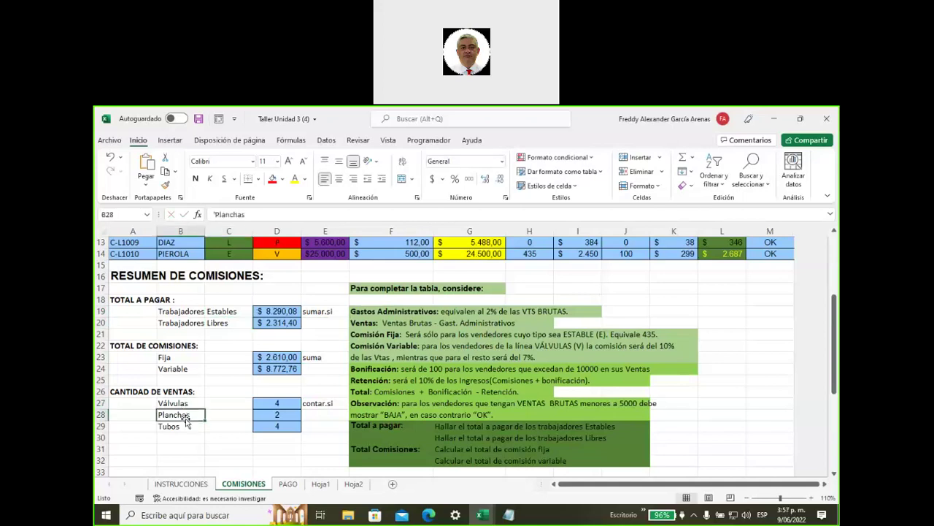
left_click(184, 428)
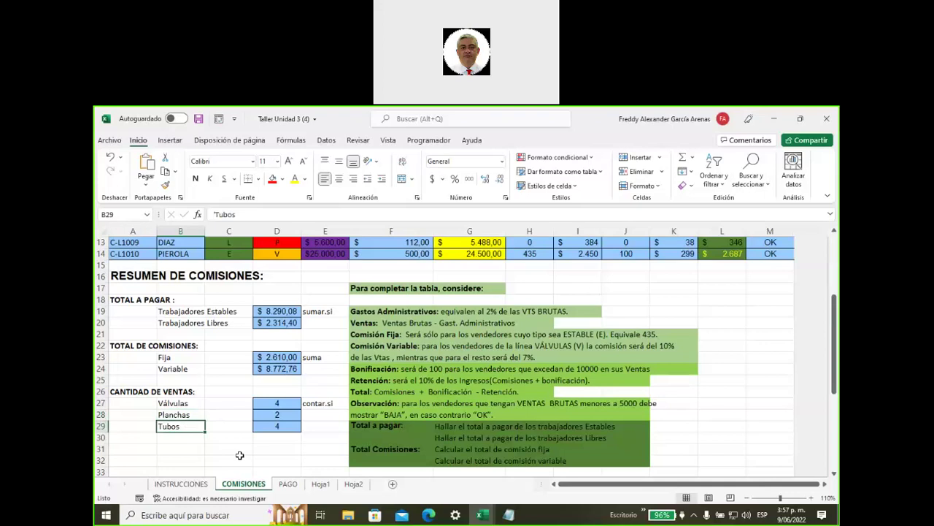
left_click(322, 309)
left_click(325, 406)
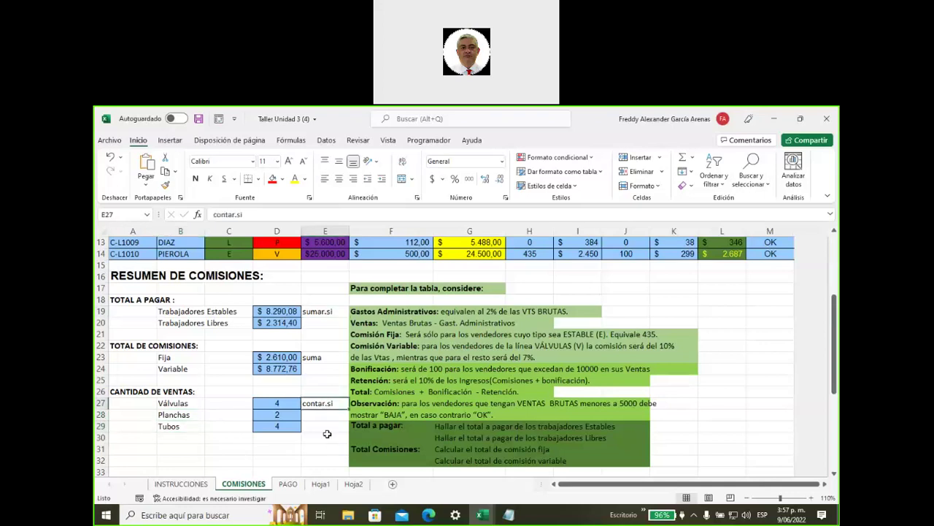
scroll(327, 434, "up", 2)
scroll(292, 365, "down", 2)
left_click(316, 313)
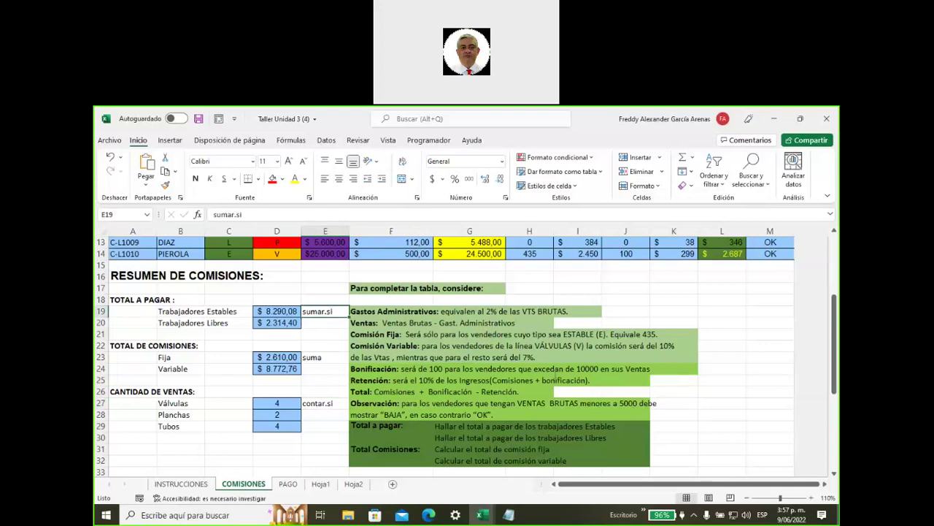
left_click(354, 484)
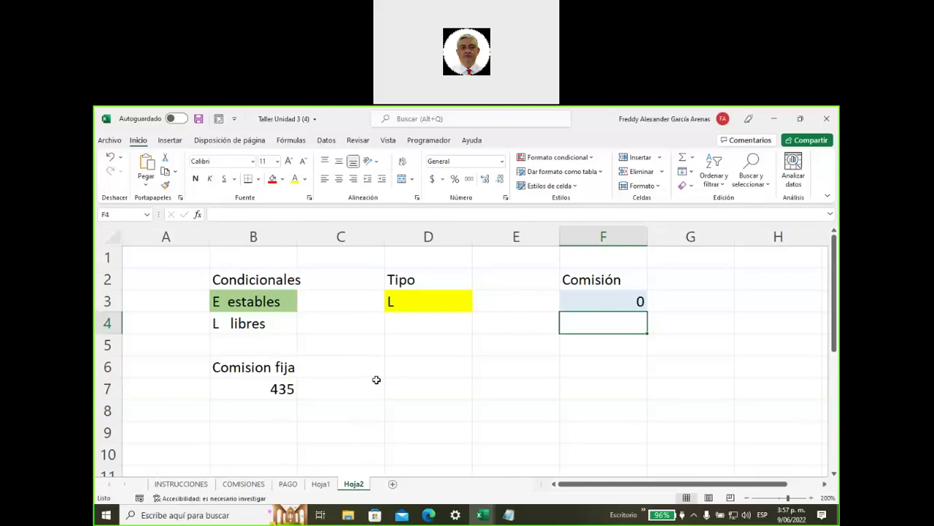
Step: Look over Hoja2's conditional example (type L, fixed commission 435), then go to the PAGO sheet
scroll(376, 379, "up", 6, "ctrl")
scroll(376, 379, "down", 1)
scroll(377, 380, "down", 1)
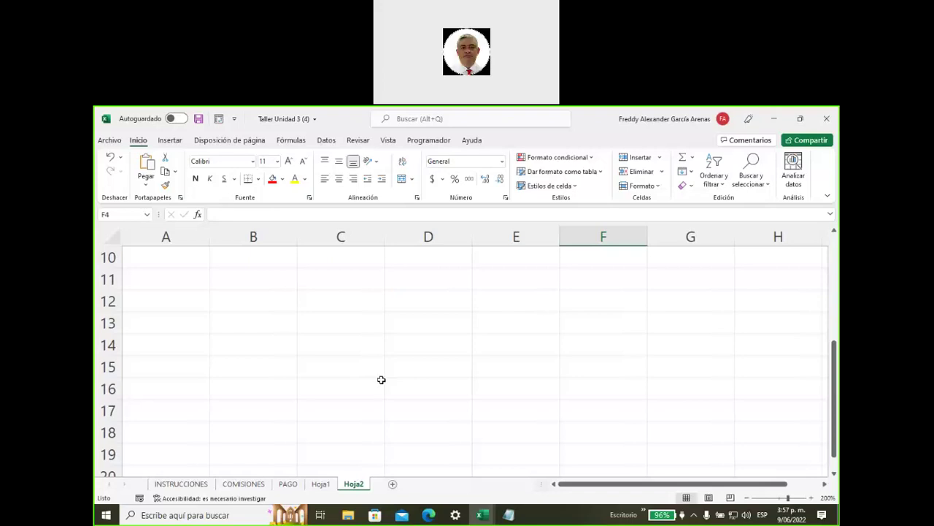
left_click(288, 484)
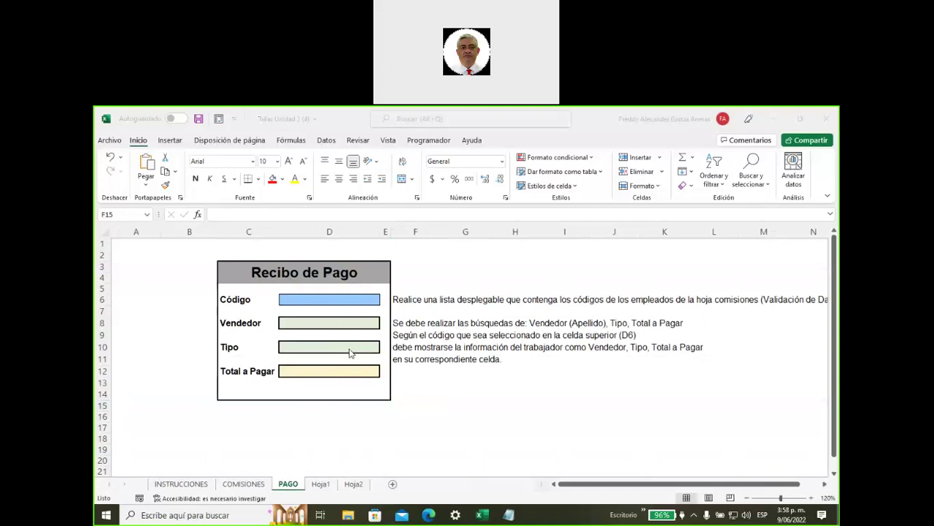
Step: Select the Código cell D6 and cell M6 on PAGO, then go back to COMISIONES
left_click(343, 299)
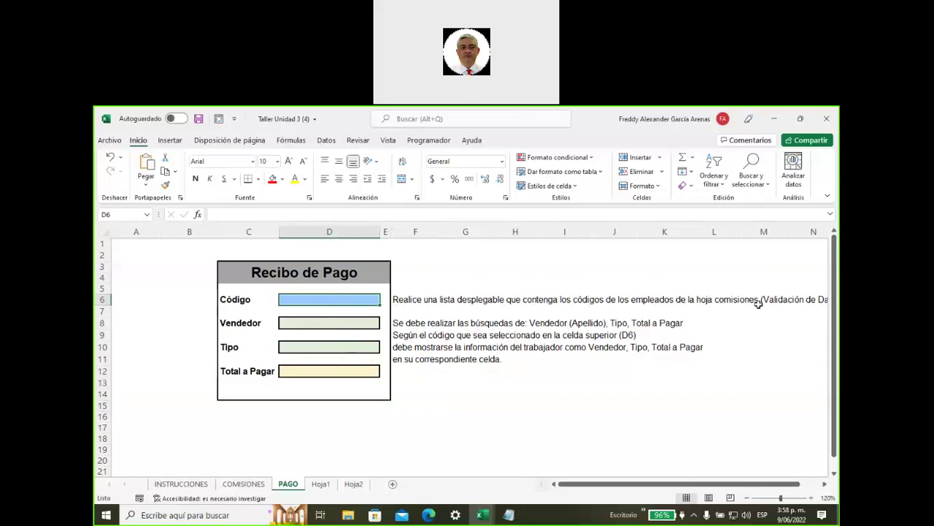
left_click(772, 299)
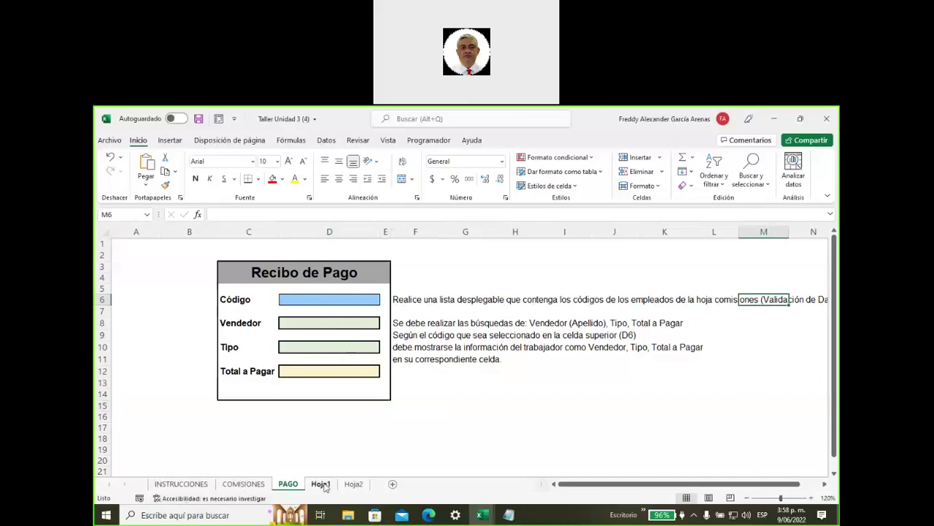
left_click(243, 484)
scroll(218, 339, "up", 2)
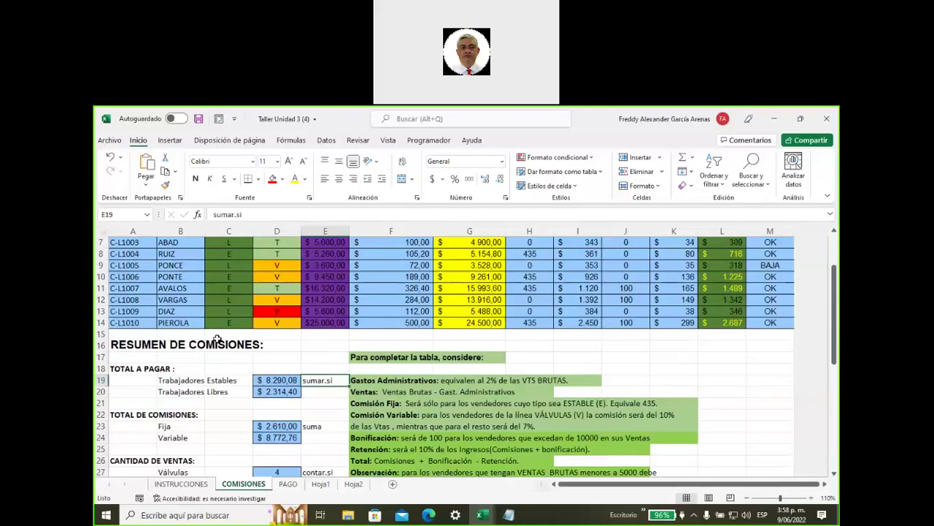
Step: Fill the employee code cells A5:A14 (C-L1001 to C-L1010) with a blue standard colour
scroll(217, 339, "up", 2)
left_click_drag(121, 298, 131, 403)
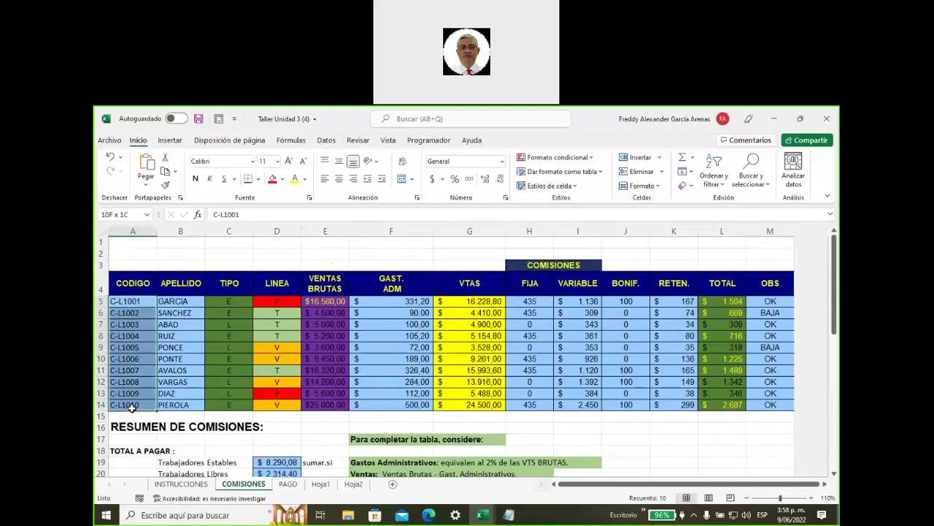
left_click(283, 181)
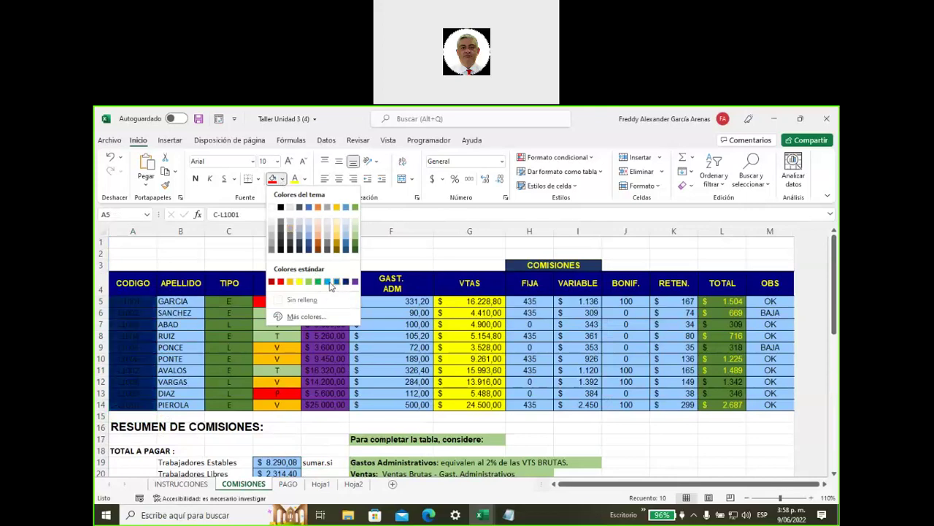
left_click(337, 281)
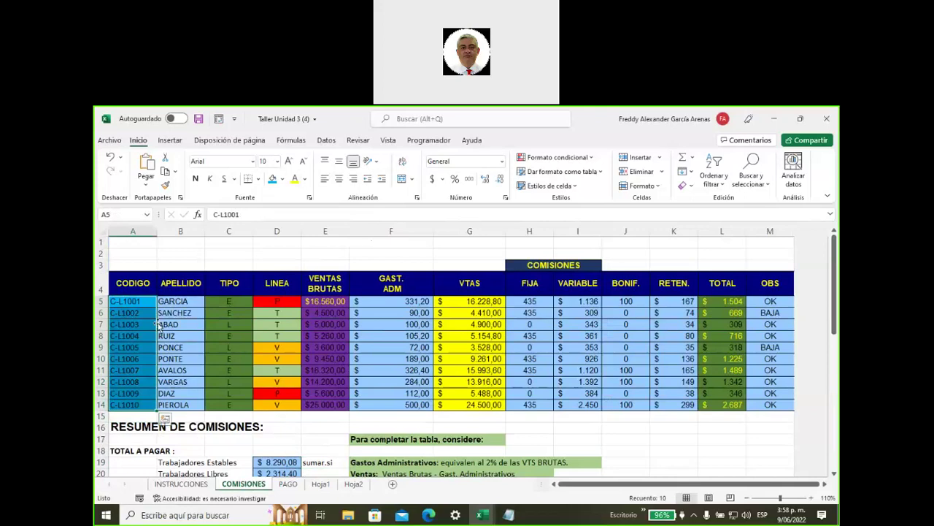
mouse_move(117, 214)
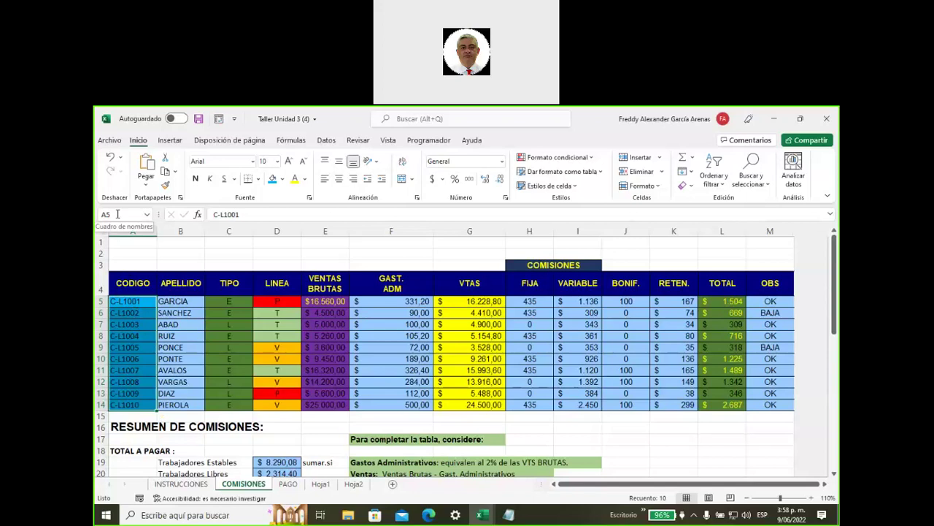
Step: Assign the name empleados to the selected A5:A14 range and verify it
left_click(293, 141)
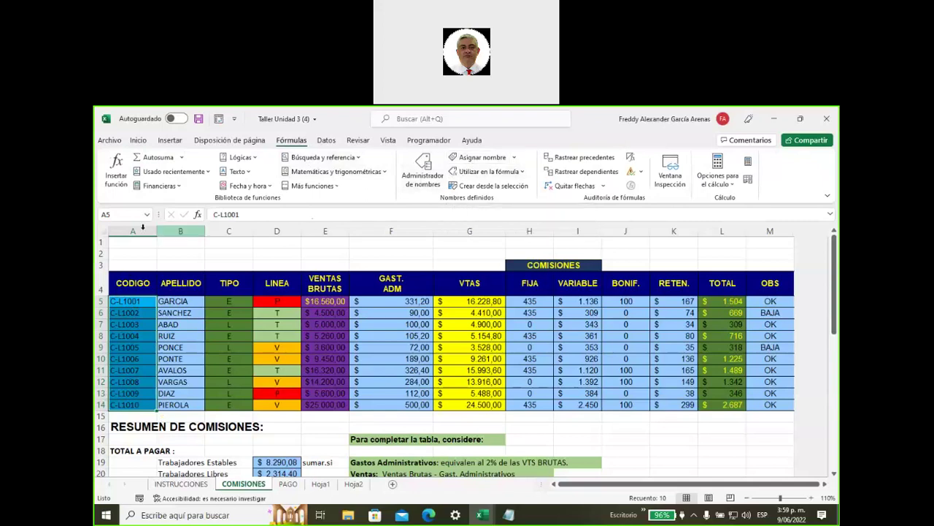
left_click(116, 215)
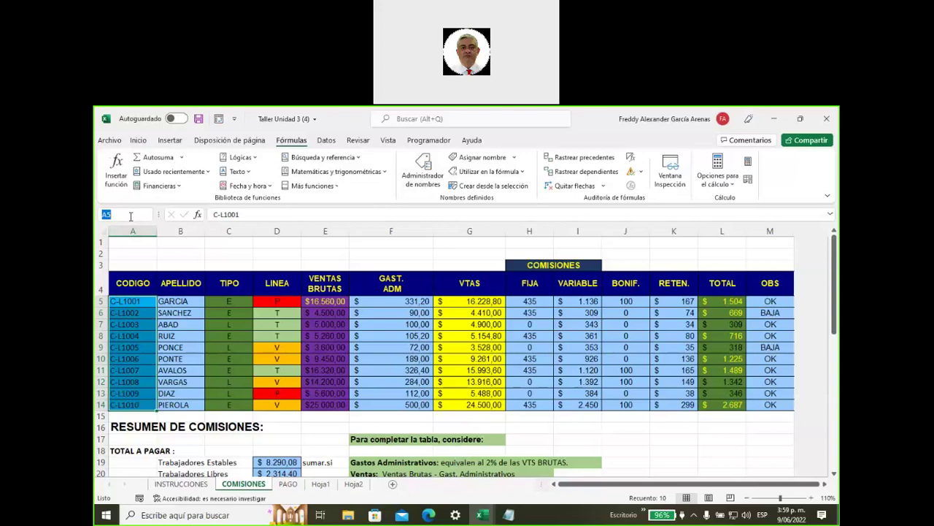
type("emple")
type("ados")
key("Return")
left_click(142, 214)
Step: On PAGO, give cell D6 a List data validation with source =empleados
left_click(289, 484)
left_click(321, 300)
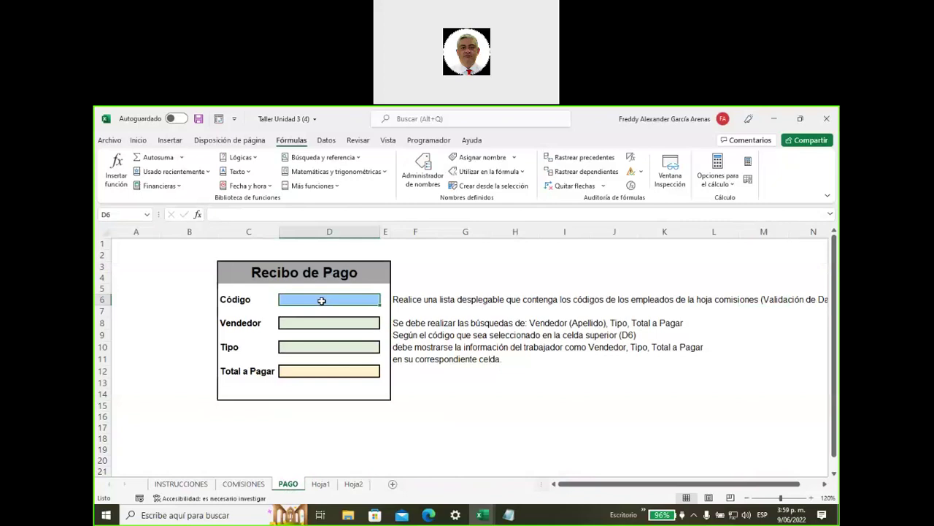
left_click(328, 143)
left_click(601, 187)
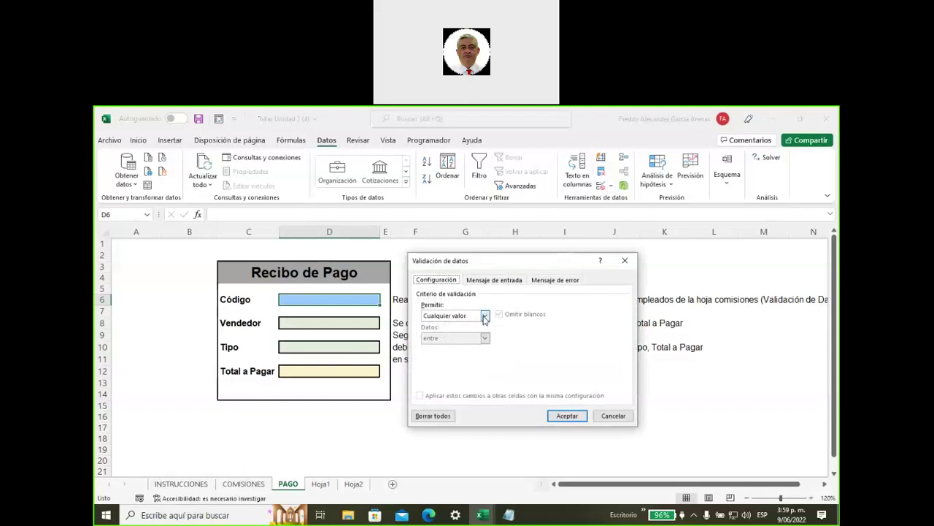
left_click(484, 319)
left_click(456, 351)
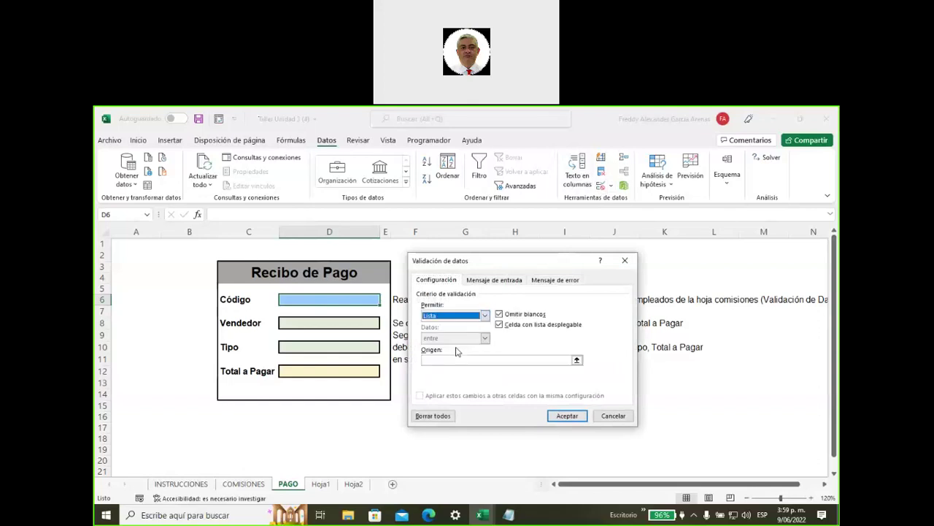
left_click(442, 359)
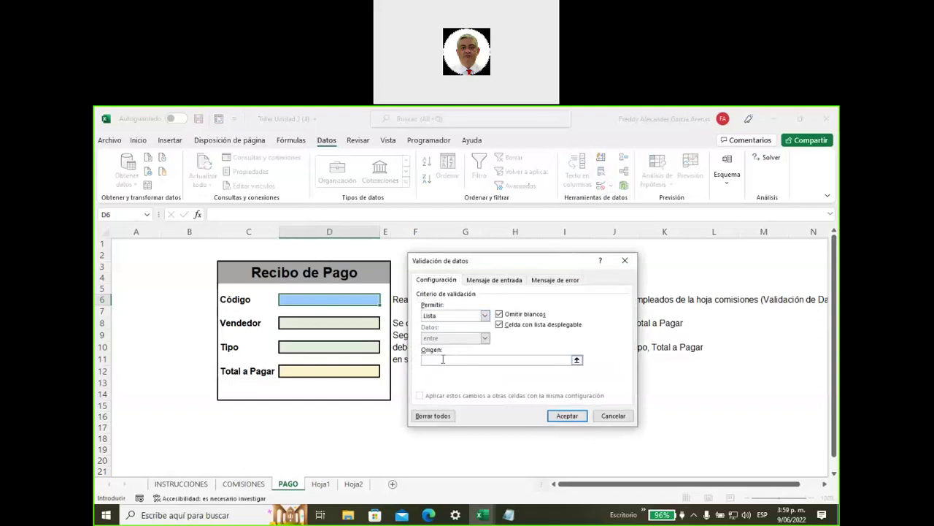
type("=empleados")
Step: Fix the list source back to =empleados after the range-not-found error and apply it
key("BackSpace")
key("Return")
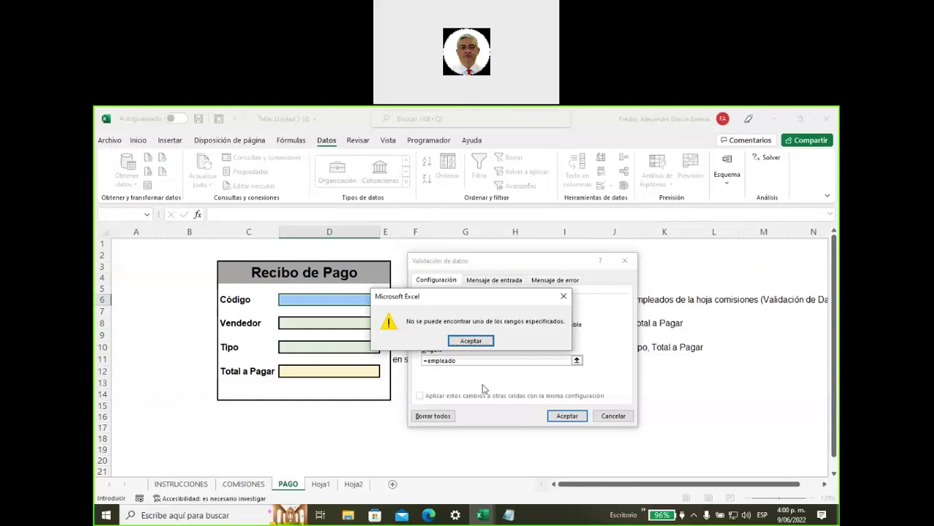
left_click(471, 341)
left_click(473, 357)
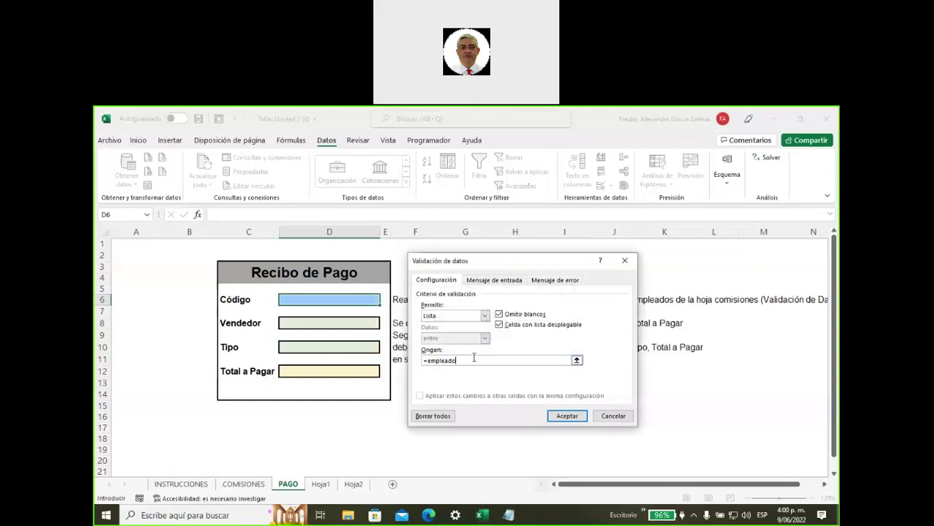
type("s")
left_click(565, 415)
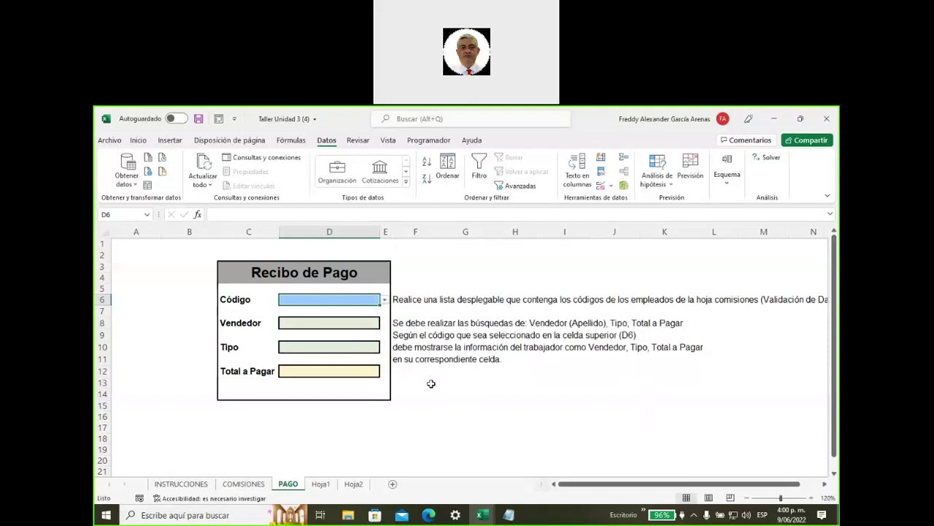
Step: Pick employee code C-L1004 from the Código dropdown in D6
left_click(385, 301)
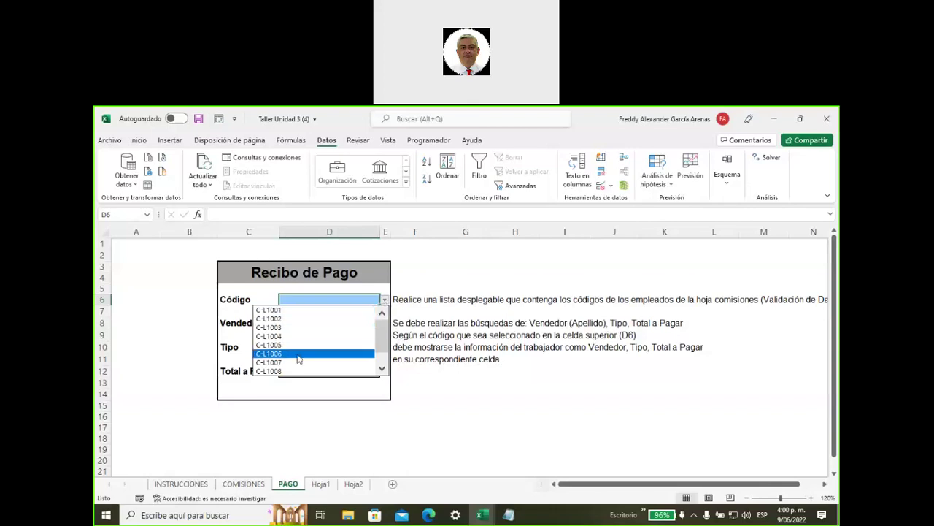
left_click(382, 368)
left_click(382, 368)
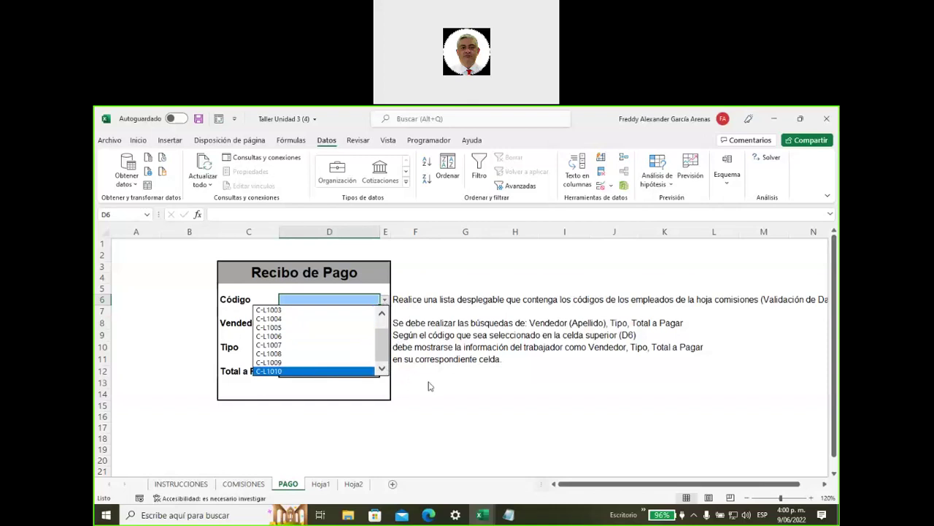
left_click(429, 381)
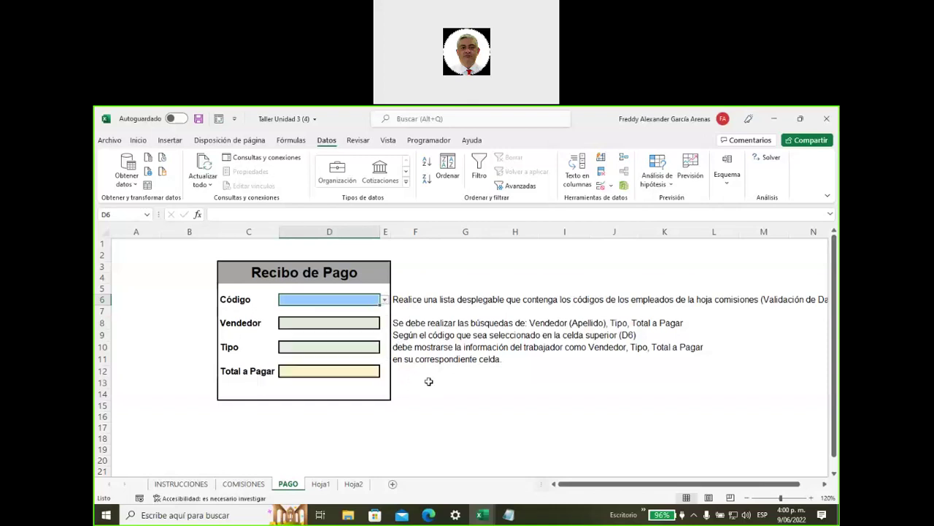
left_click(384, 304)
left_click(343, 385)
left_click(414, 403)
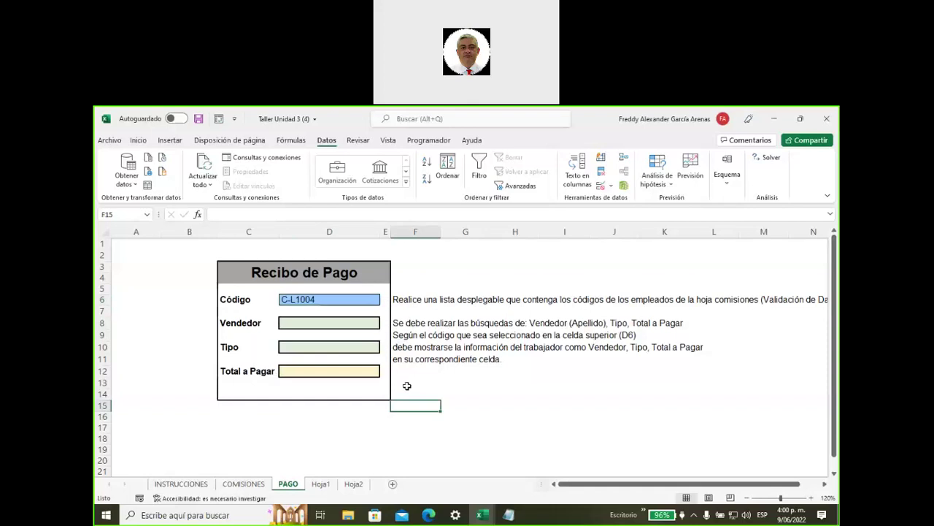
Step: Highlight the Vendedor, Tipo and Total a Pagar fields and compare with the COMISIONES sheet
left_click(328, 323)
left_click_drag(327, 350, 329, 371)
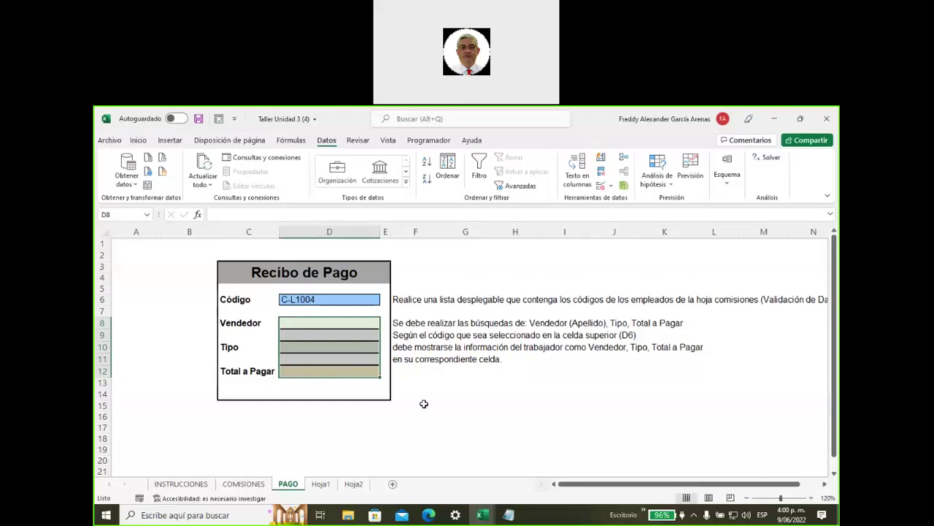
left_click(424, 404)
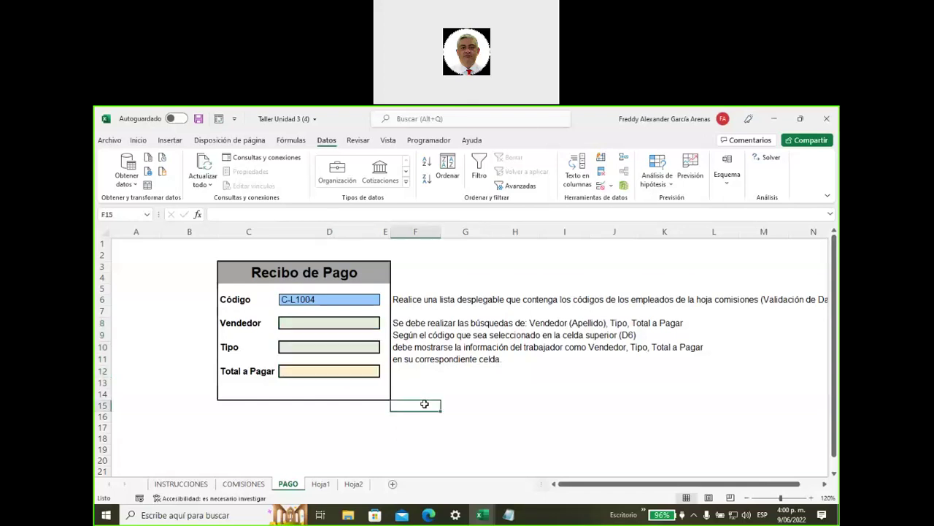
left_click(343, 323)
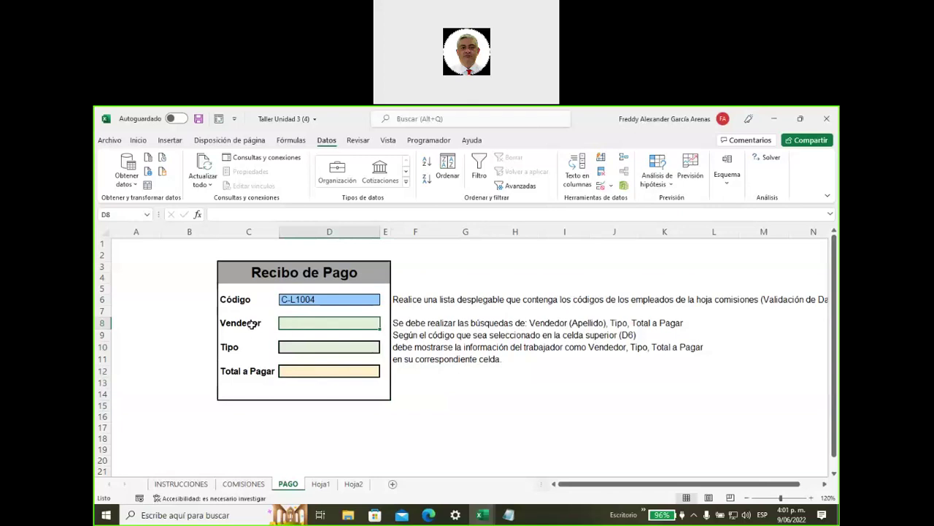
left_click_drag(253, 323, 328, 322)
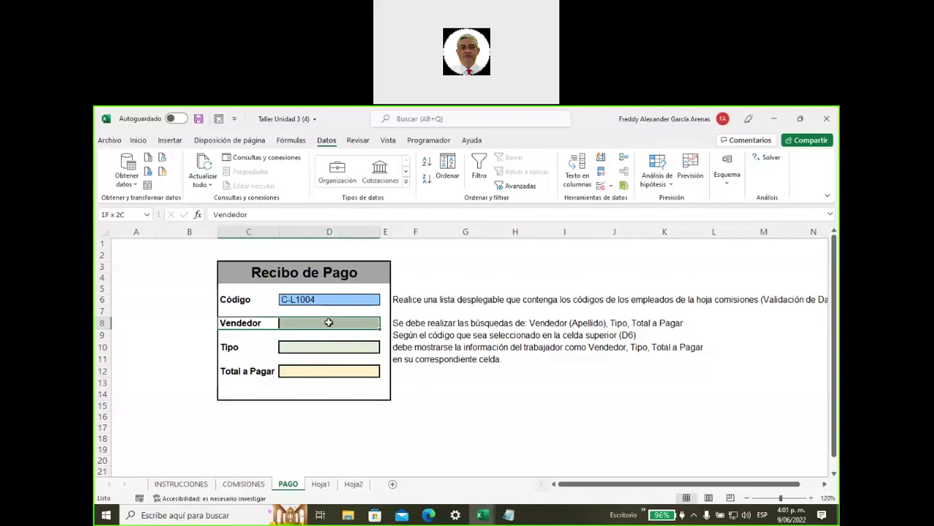
left_click_drag(234, 348, 338, 347)
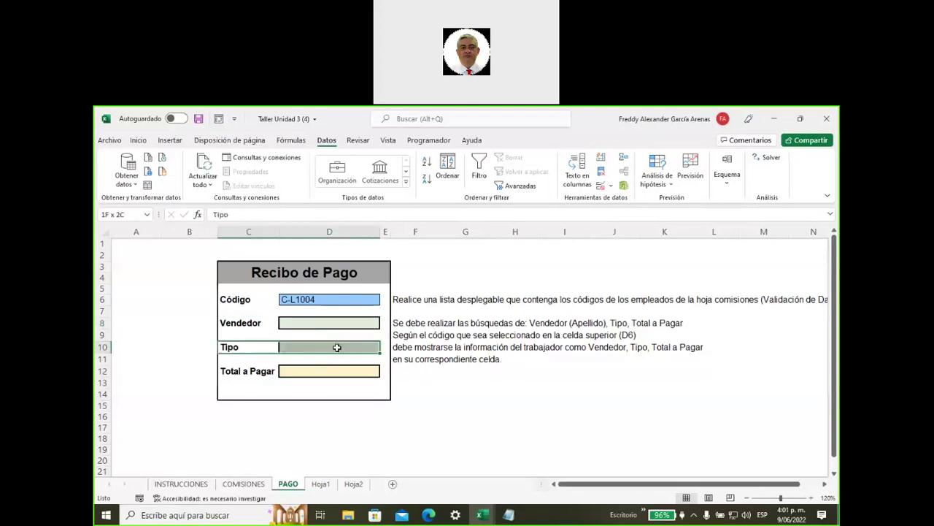
left_click_drag(246, 371, 338, 371)
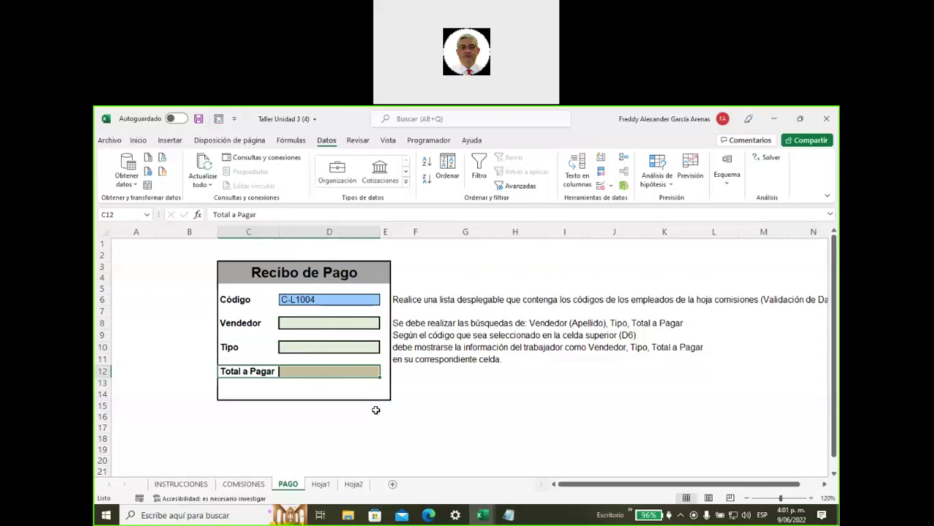
left_click(248, 485)
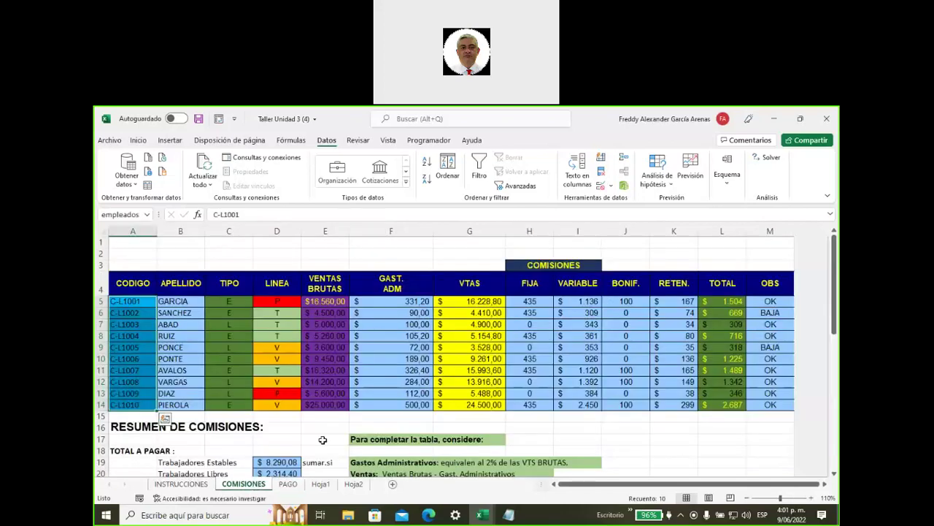
left_click(288, 485)
left_click(410, 415)
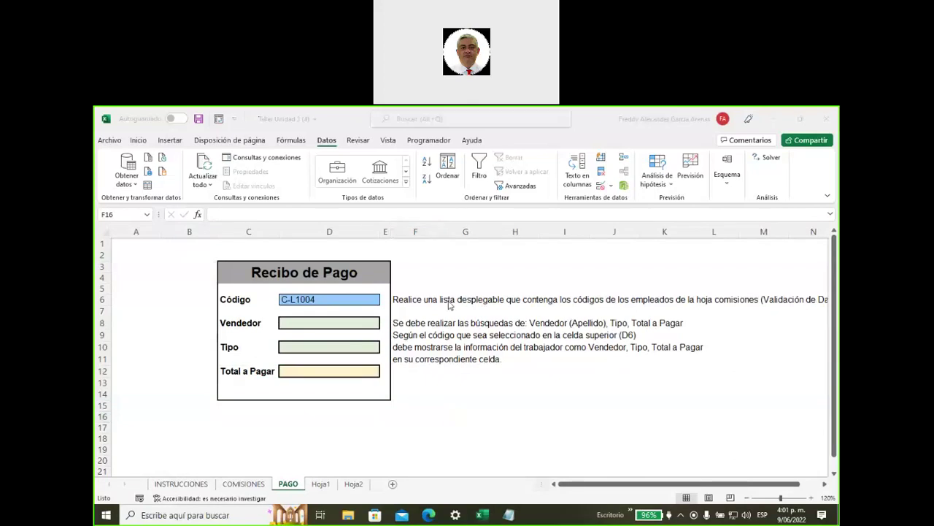
Step: Open Save As and browse to the Curso de excel basico FLFR11353 folder
left_click(110, 140)
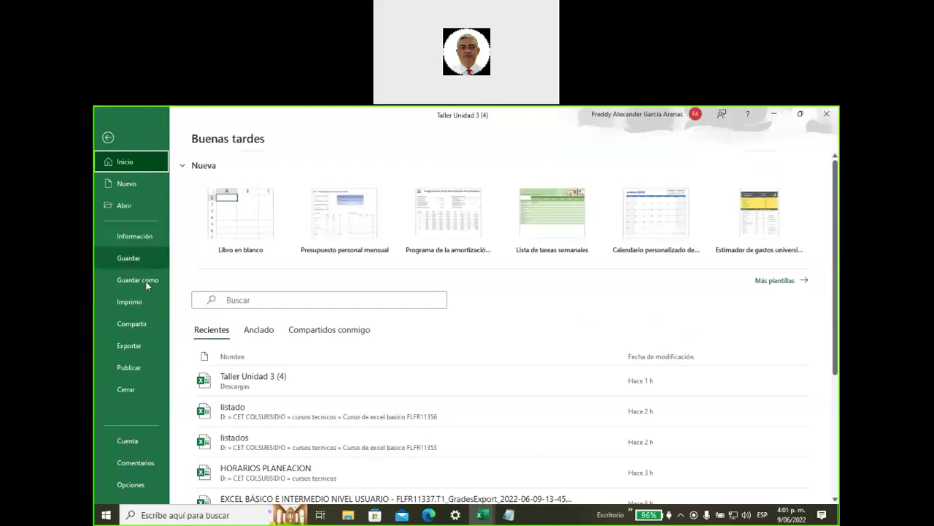
left_click(137, 280)
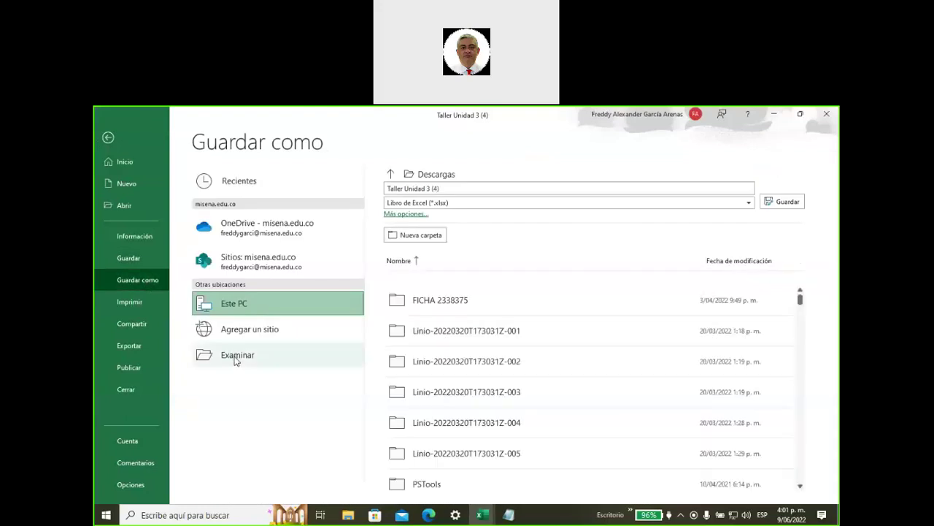
left_click(233, 355)
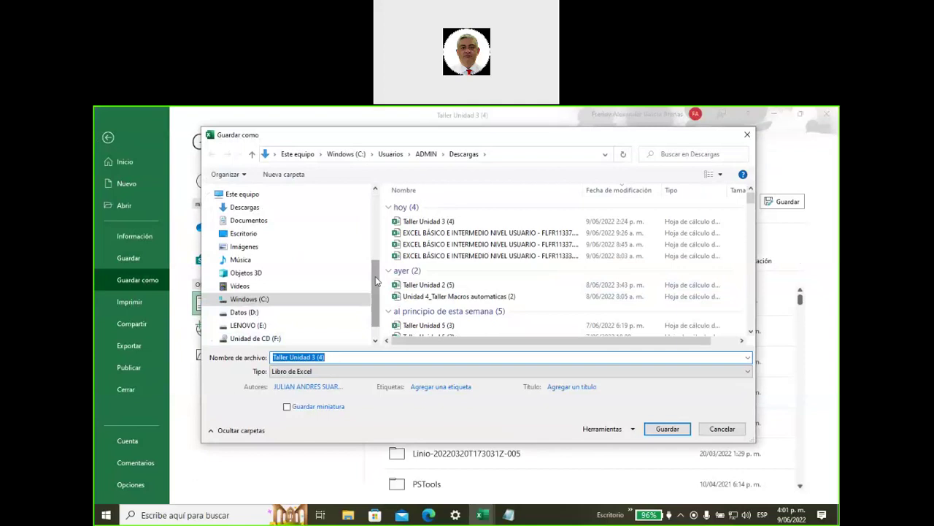
left_click_drag(377, 280, 380, 228)
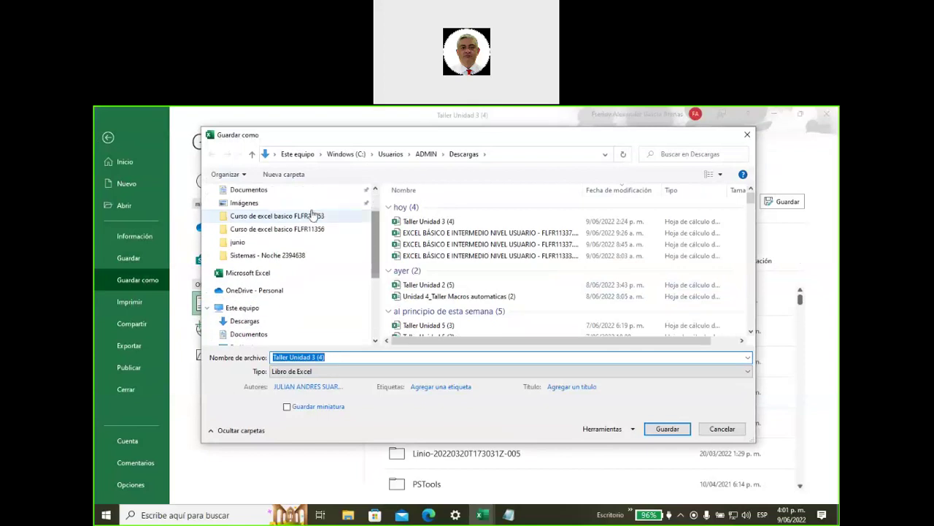
left_click(311, 216)
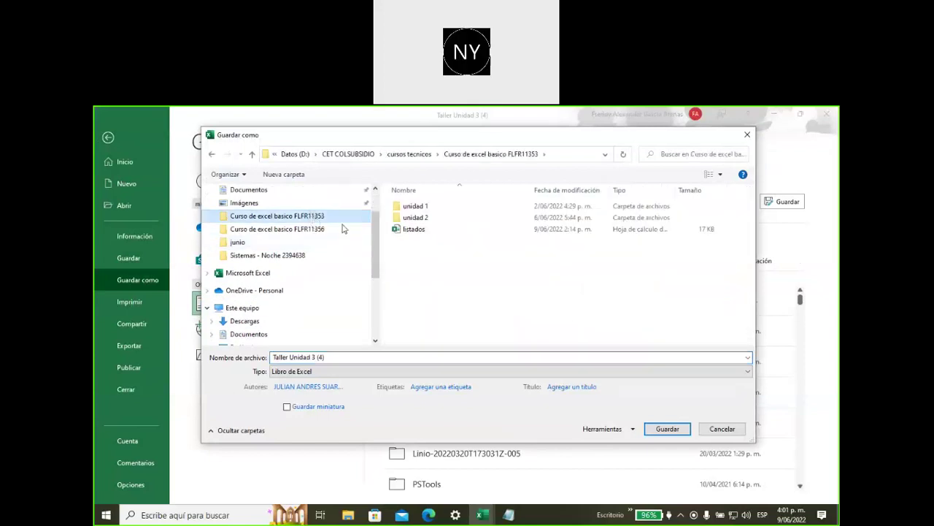
Step: Create a new 'unidad 3' folder there and save Taller Unidad 3 (4) into it
left_click(288, 174)
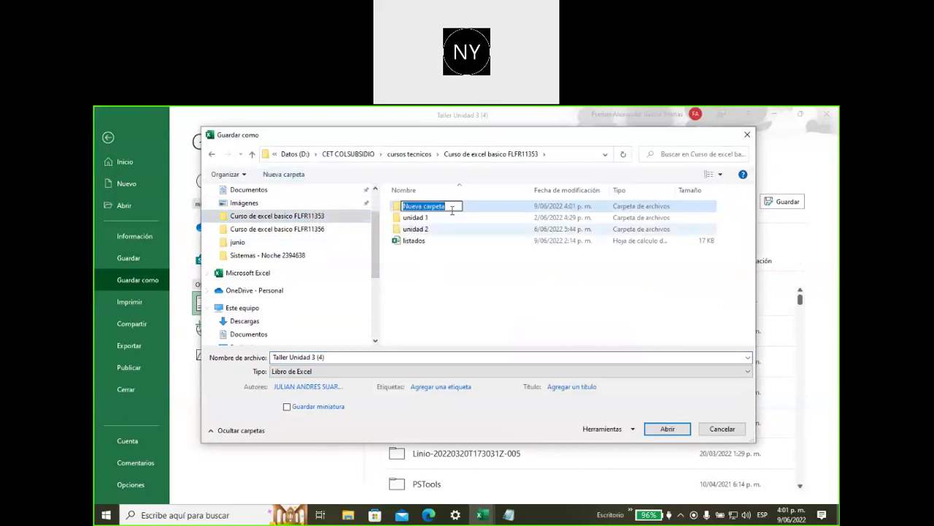
type("unidad 3")
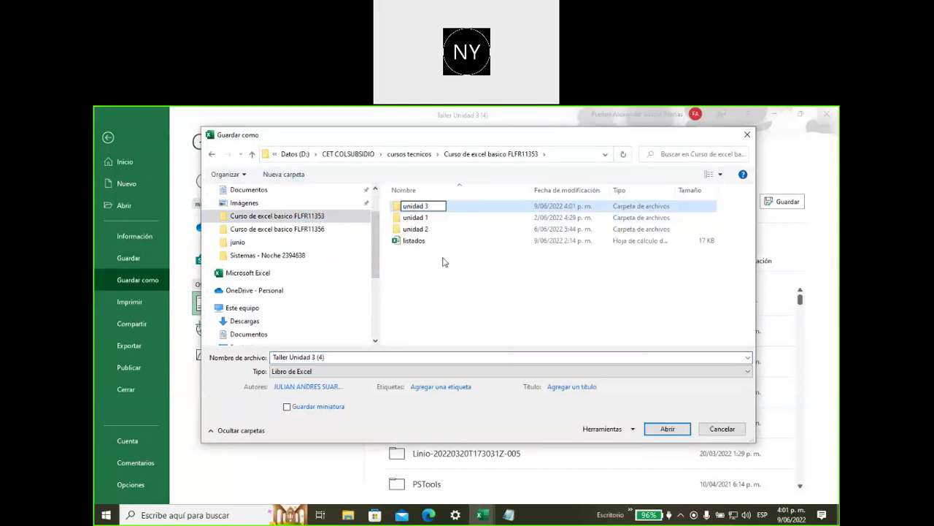
key("Return")
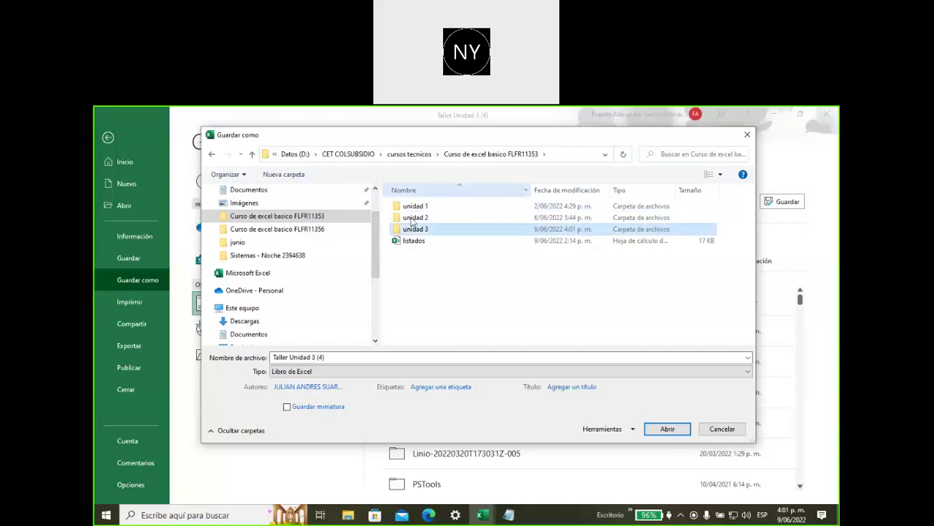
double_click(422, 230)
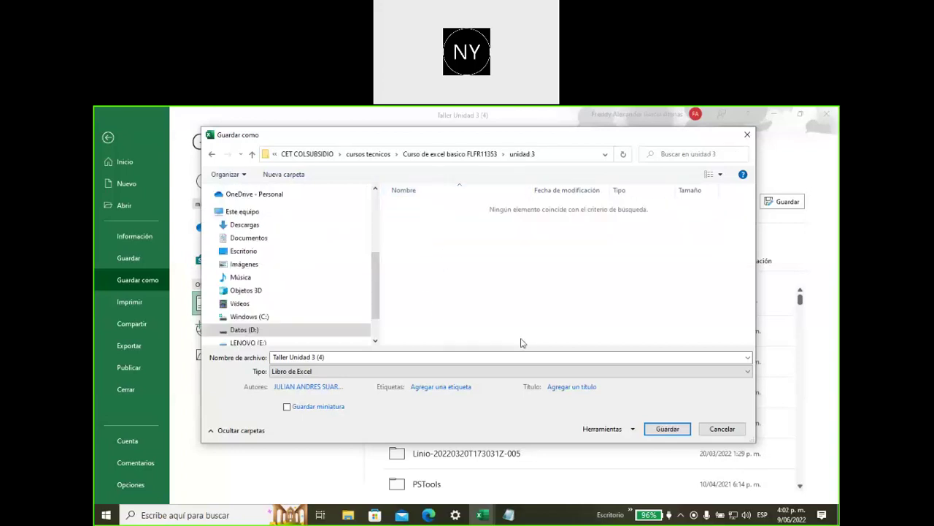
left_click(665, 430)
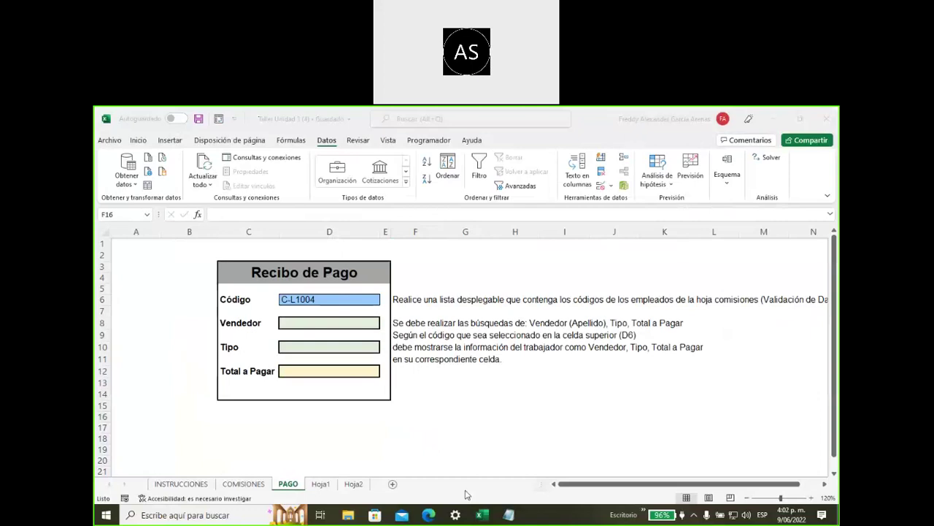
mouse_move(481, 515)
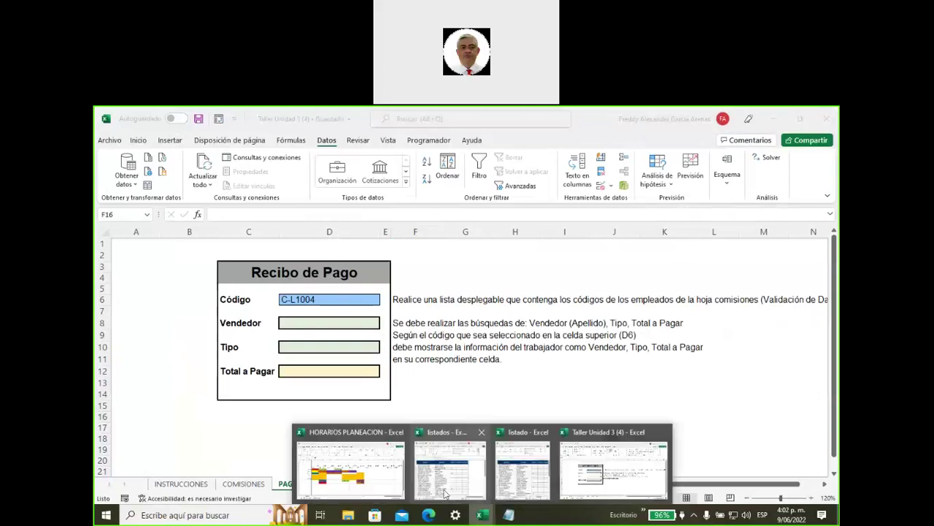
Step: Snap the listados workbook to the left half and listado to the right half
left_click(446, 474)
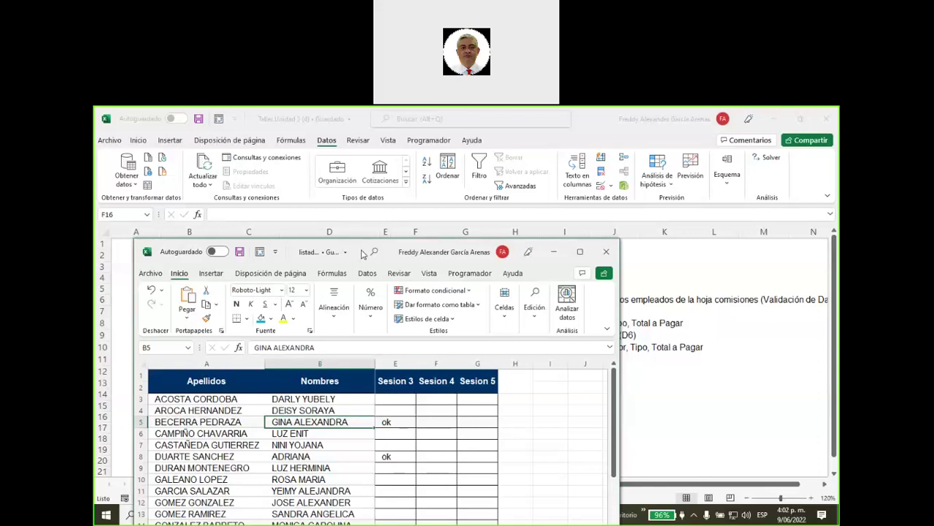
key("super+Left")
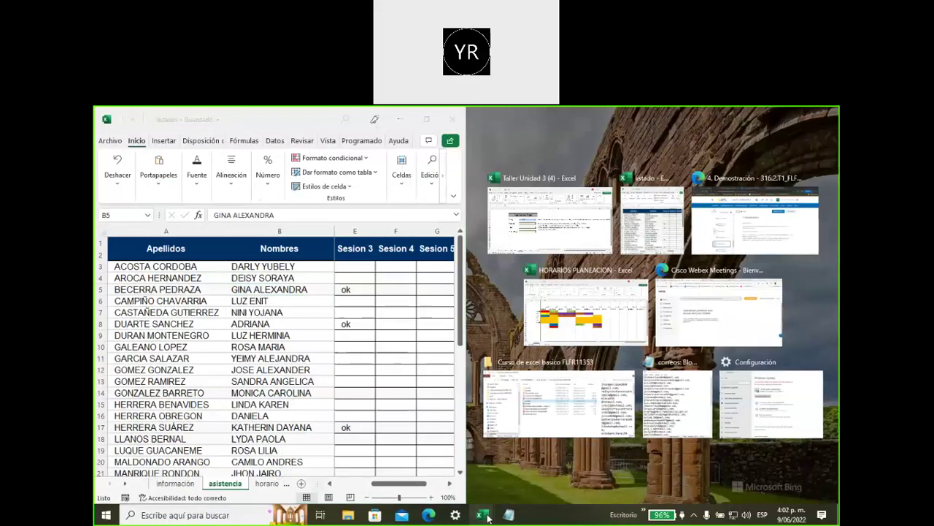
left_click(487, 516)
mouse_move(514, 467)
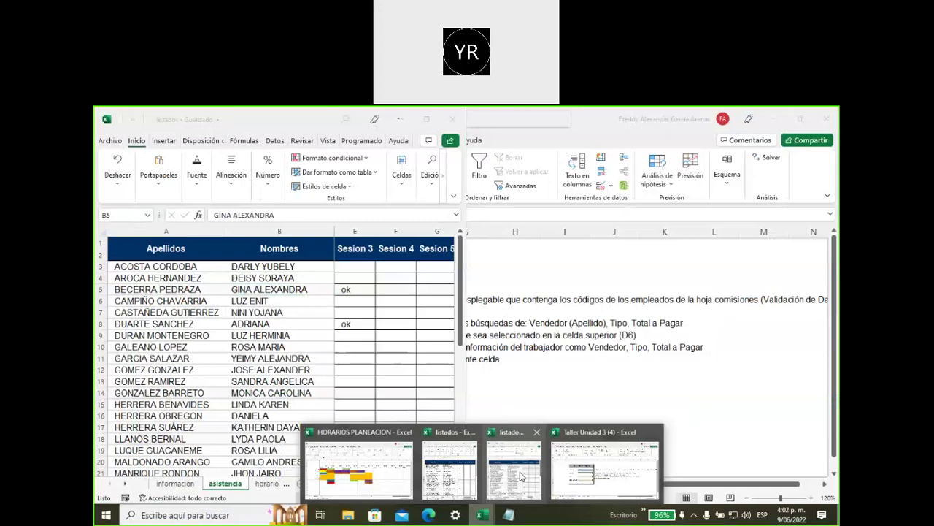
left_click(522, 476)
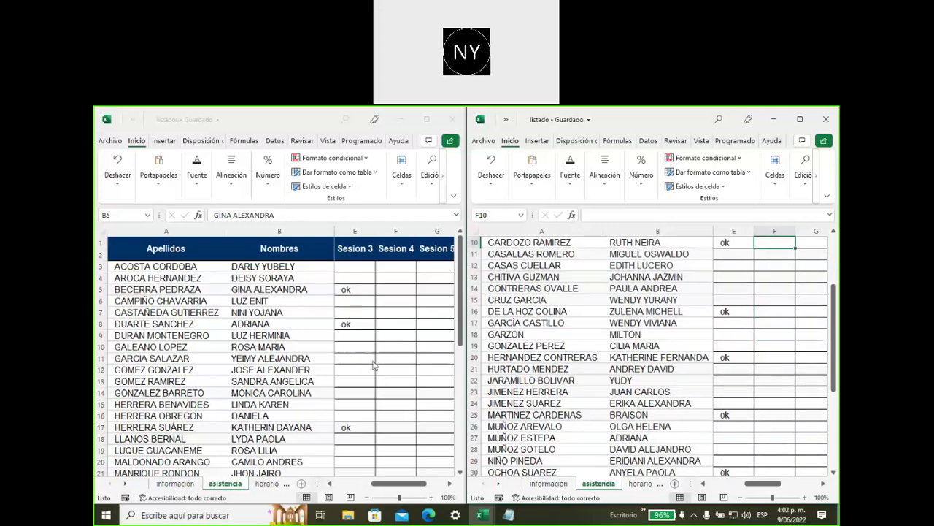
left_click(374, 363)
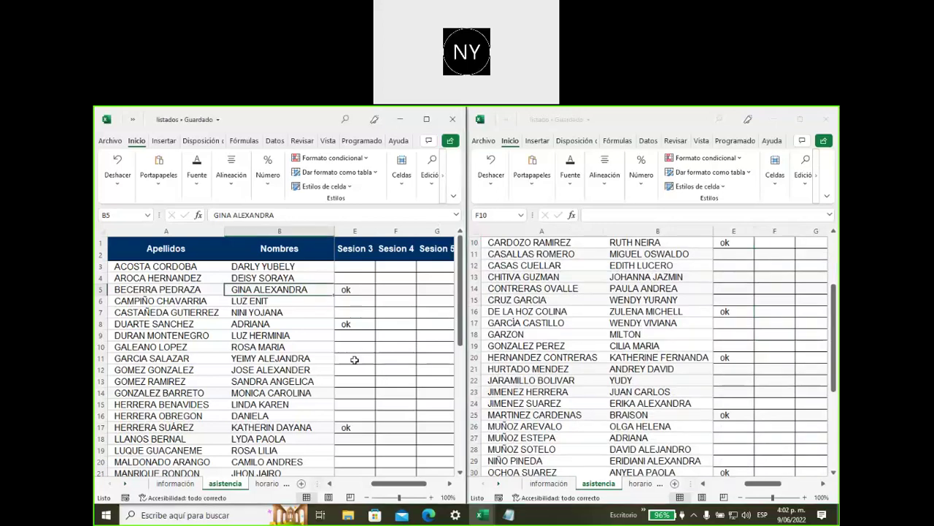
left_click(363, 290)
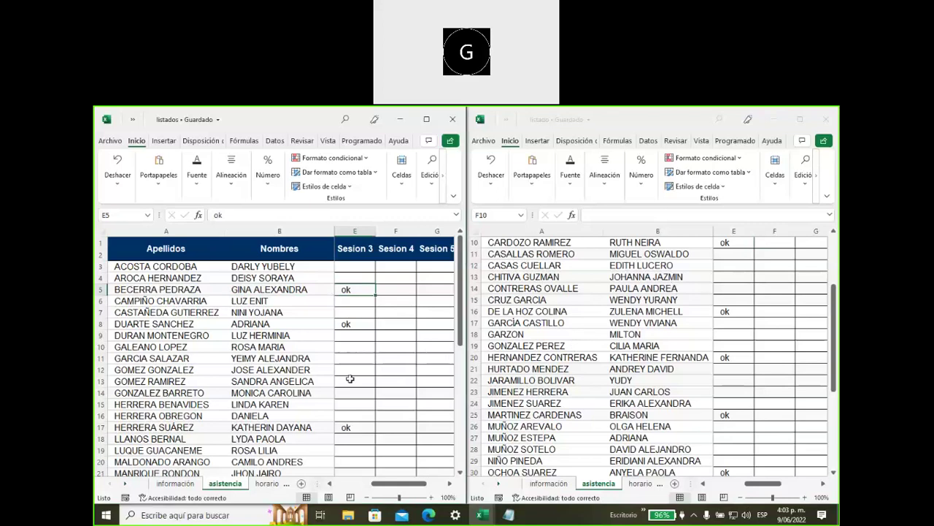
left_click(355, 314)
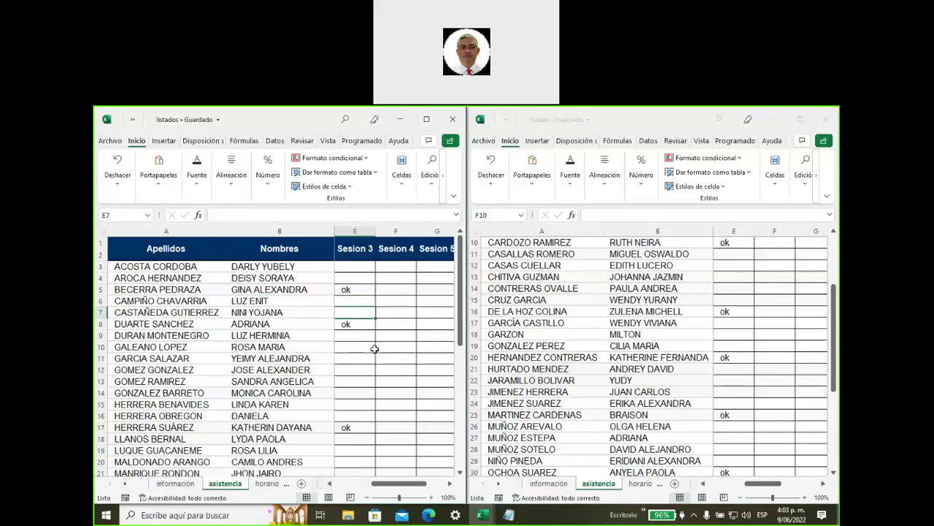
type("ok")
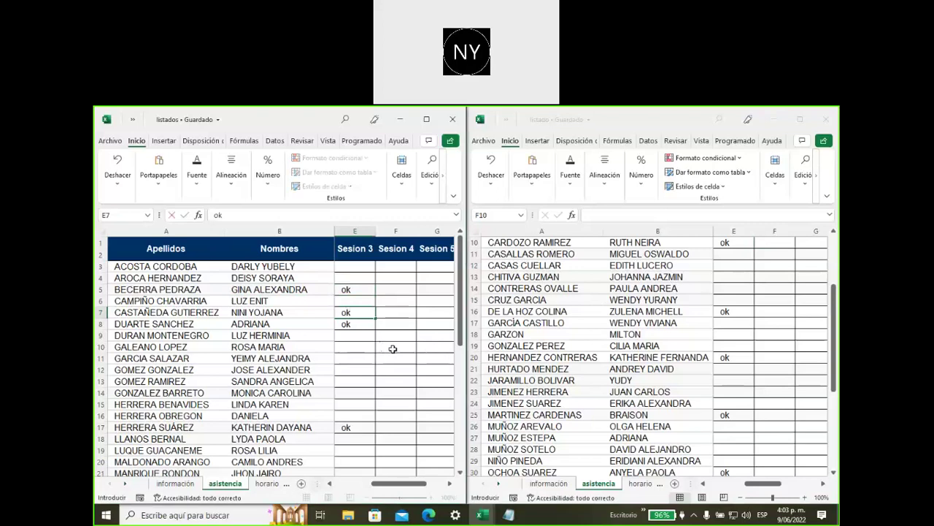
left_click(393, 345)
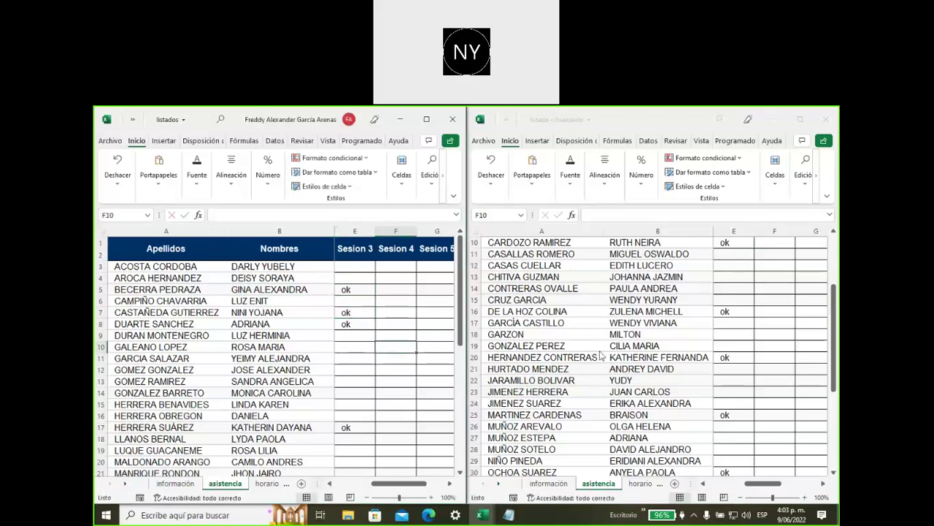
scroll(369, 346, "down", 1)
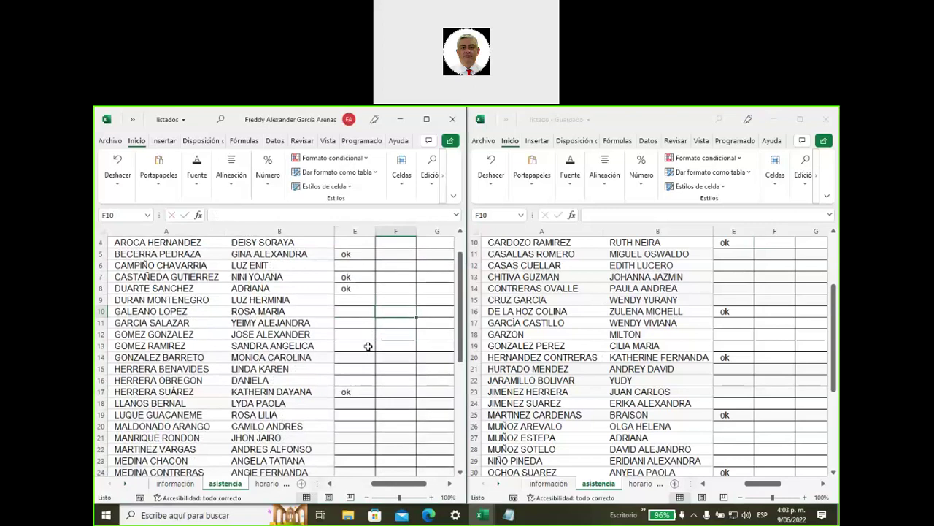
scroll(368, 346, "down", 1)
scroll(369, 346, "down", 1)
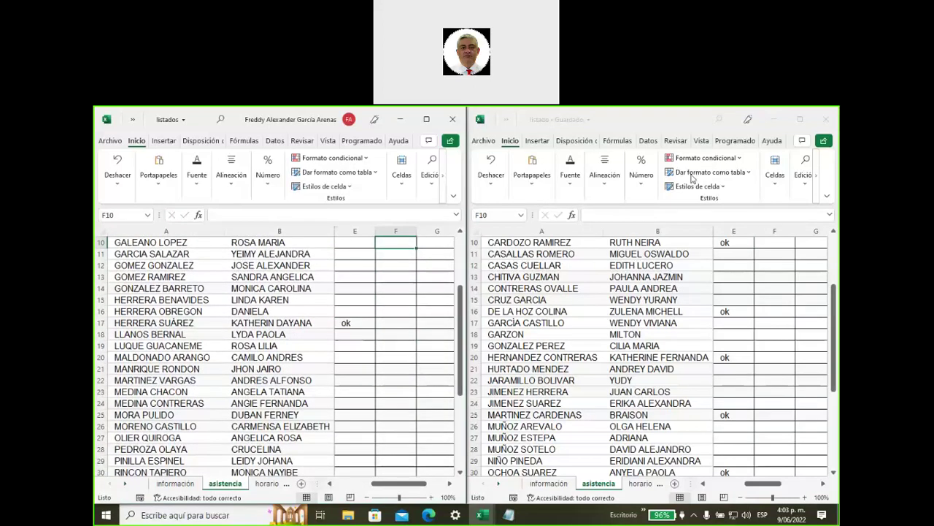
scroll(252, 398, "up", 3)
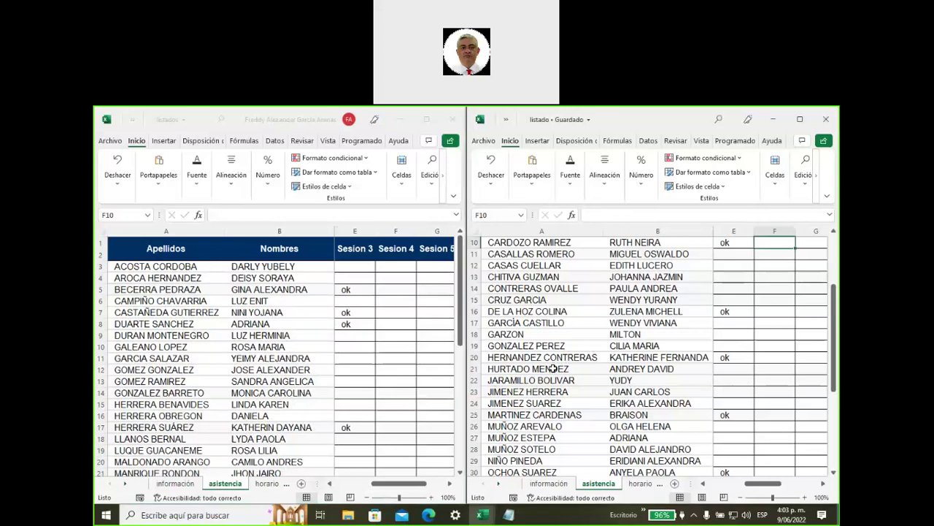
scroll(557, 387, "down", 1)
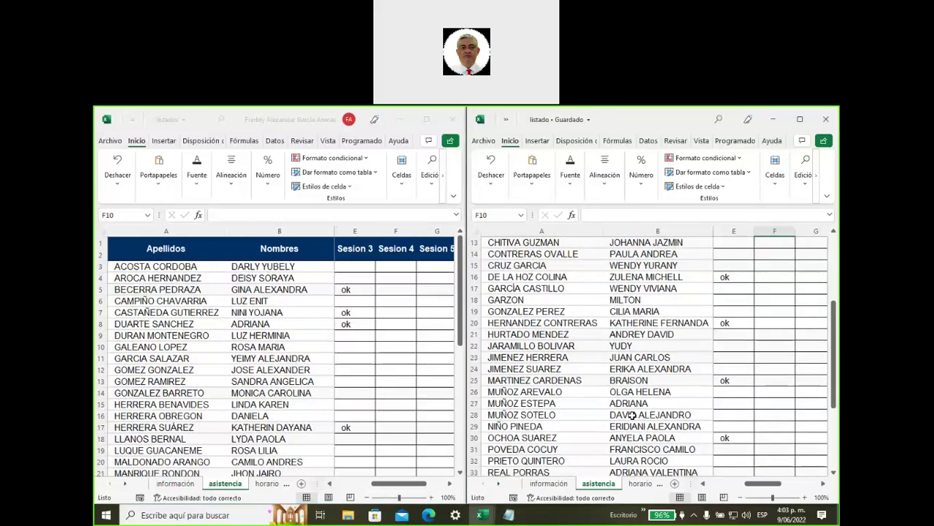
Step: Enter 'ok' in the session 3 cell E28 of the listado sheet
left_click(707, 418)
left_click(723, 415)
type("ok")
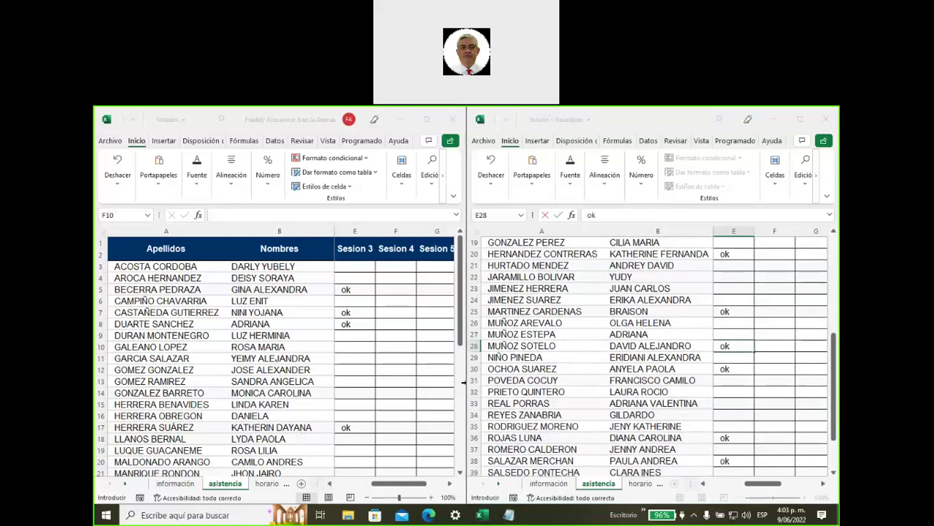
Step: Enter 'ok' in the session 3 cell E27 of the listados sheet
scroll(491, 380, "down", 2)
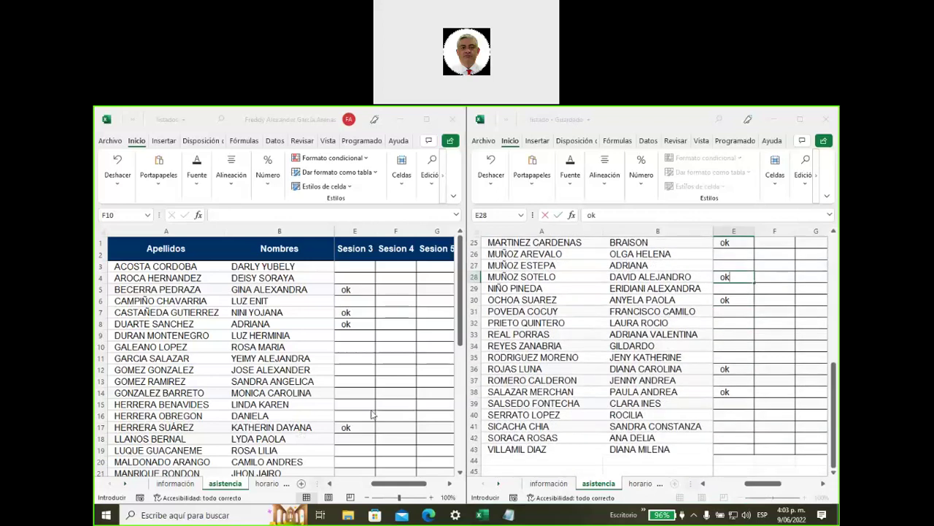
left_click(350, 384)
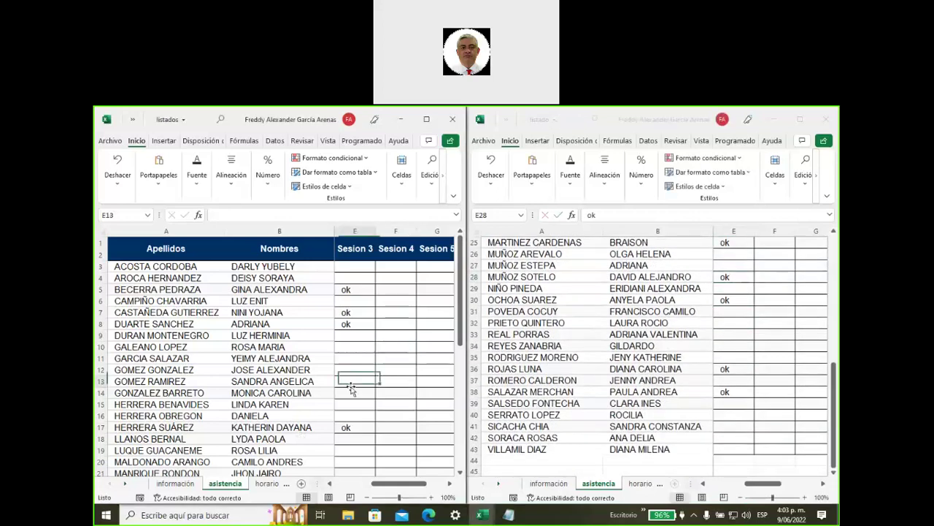
scroll(351, 387, "down", 2)
scroll(350, 387, "down", 1)
scroll(350, 387, "down", 2)
scroll(350, 388, "down", 1)
scroll(351, 387, "down", 1)
scroll(350, 387, "down", 1)
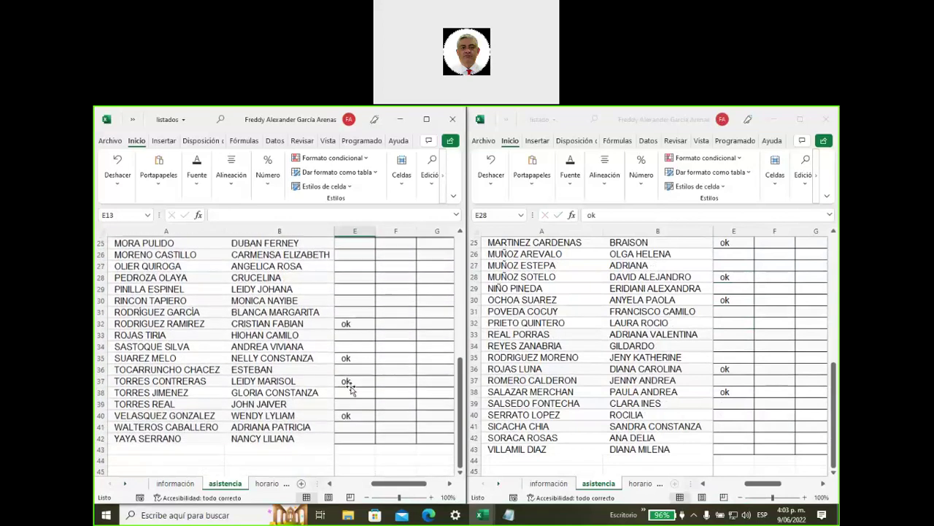
scroll(351, 387, "up", 2)
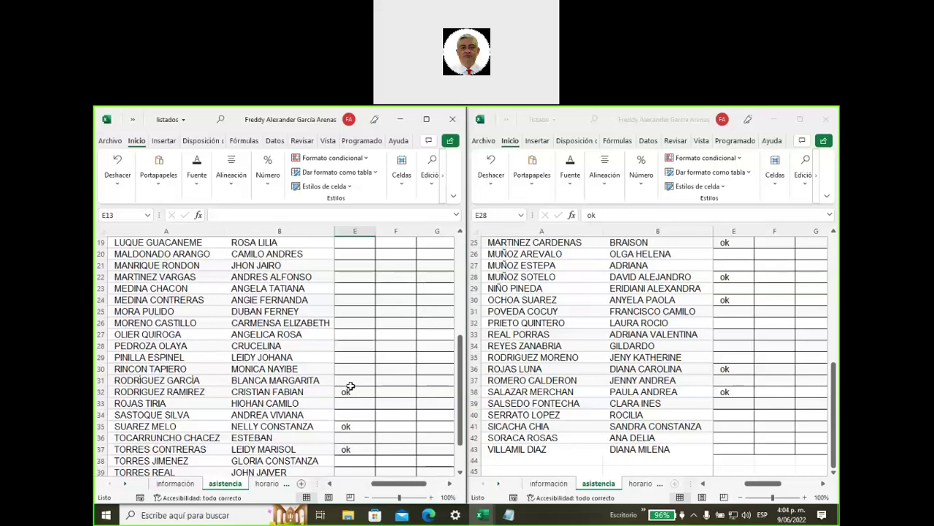
left_click(350, 337)
type("ok")
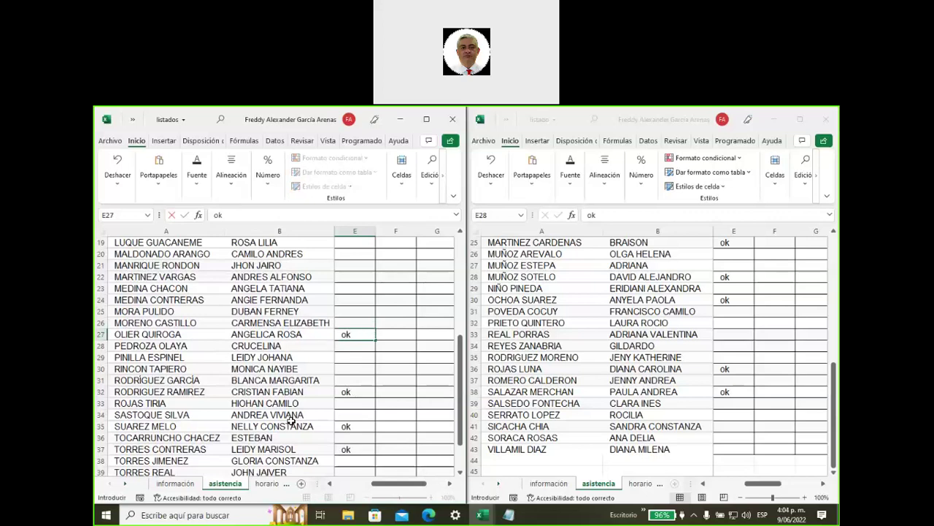
Step: Enter 'ok' in the session 3 cell E33 of the listado sheet
scroll(291, 422, "up", 2)
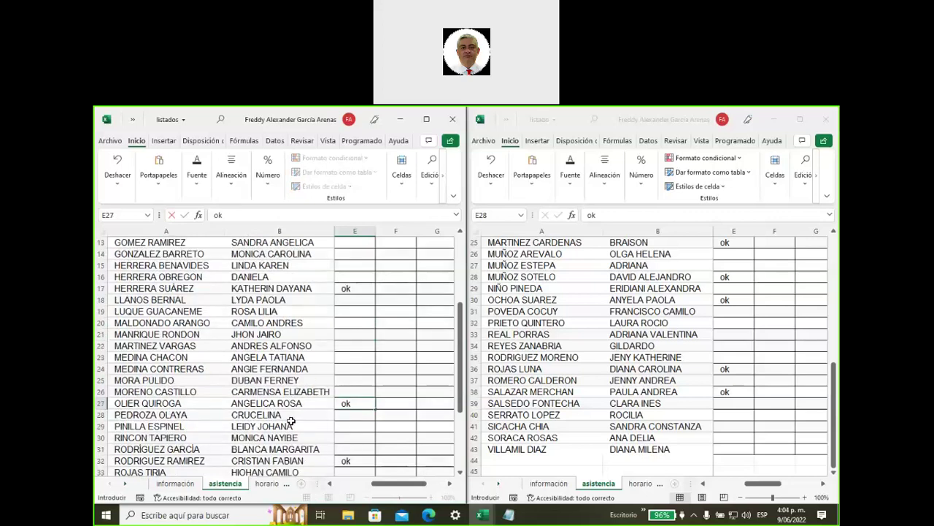
scroll(291, 421, "up", 1)
scroll(291, 422, "up", 1)
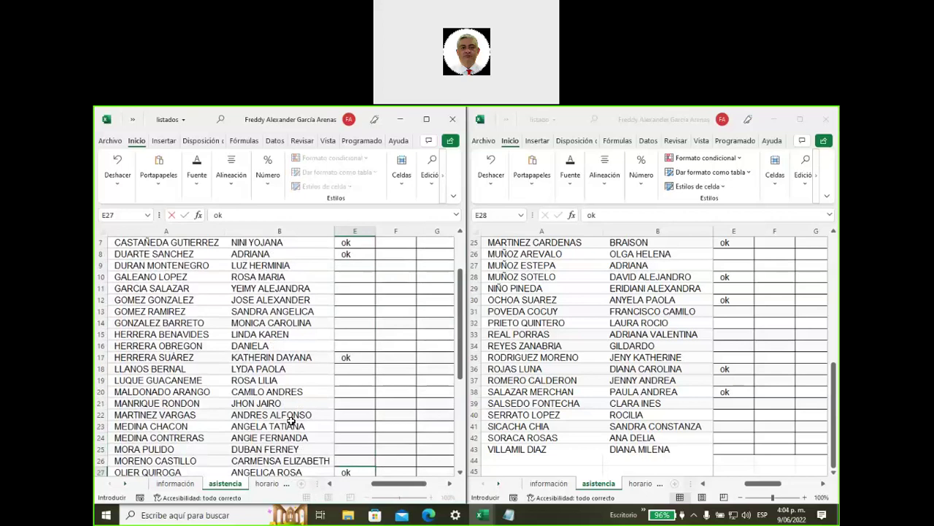
scroll(291, 421, "up", 1)
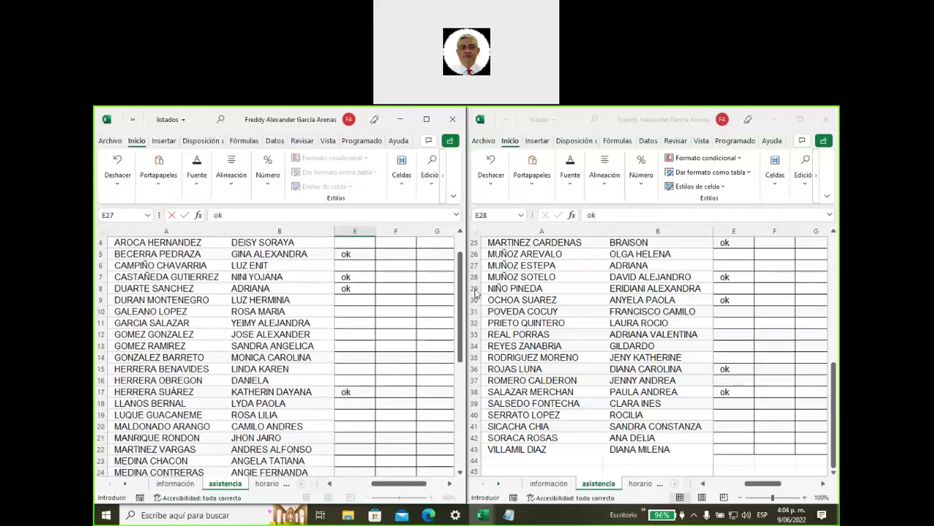
left_click(608, 227)
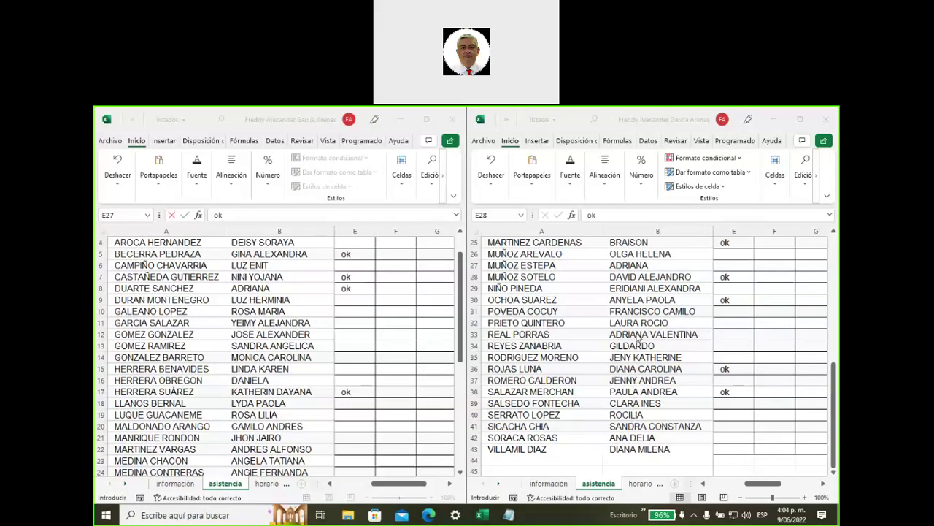
left_click(722, 335)
type("ok")
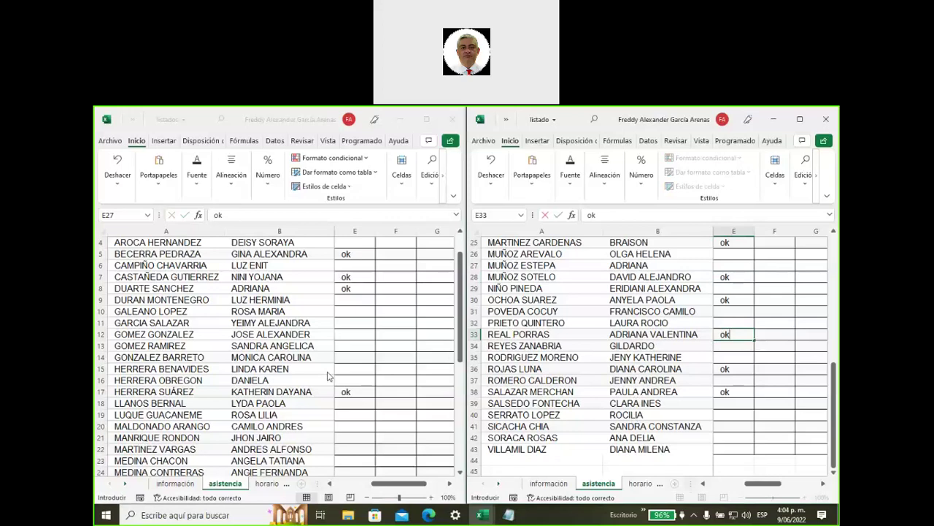
Step: Confirm the row 33 entry and enter 'ok' in session 3 cell E39 of listados
left_click(720, 242)
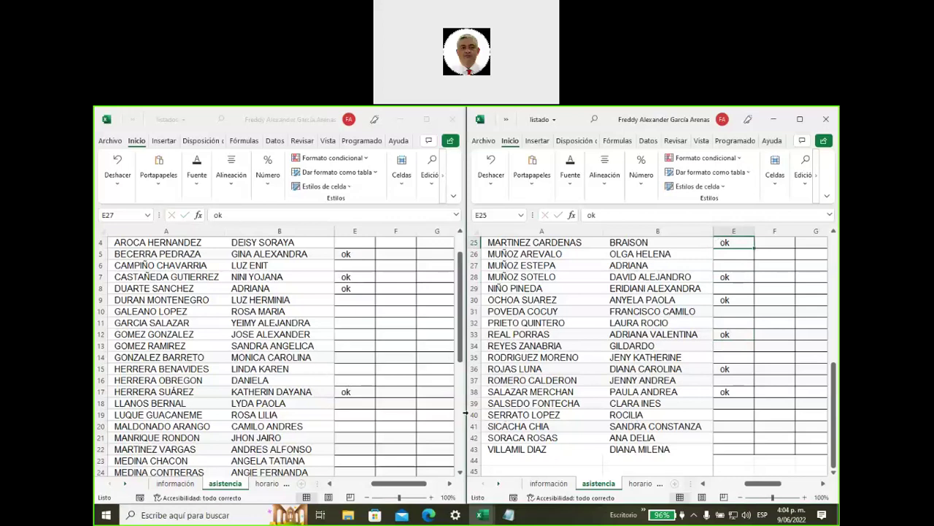
scroll(649, 350, "down", 5)
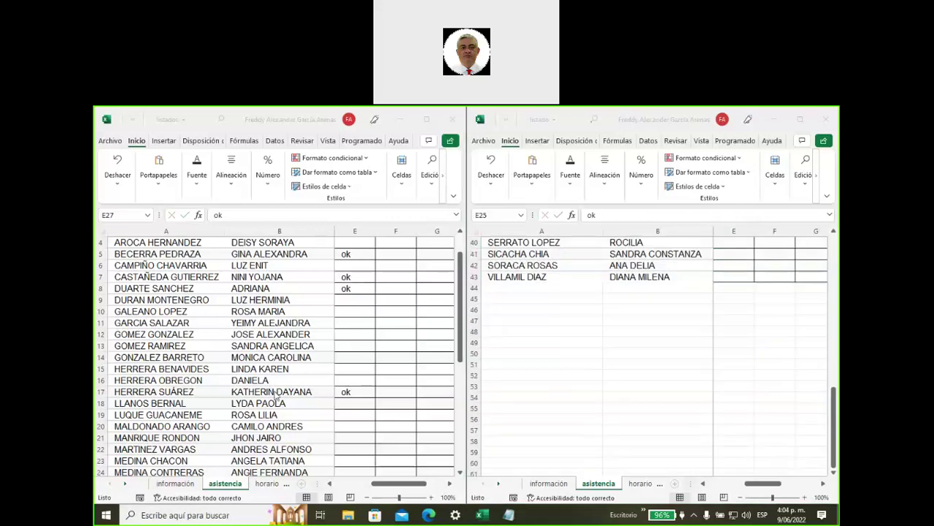
scroll(303, 410, "down", 2)
scroll(303, 411, "down", 1)
scroll(303, 411, "down", 1)
scroll(303, 411, "down", 2)
left_click(361, 437)
type("ok")
key("Tab")
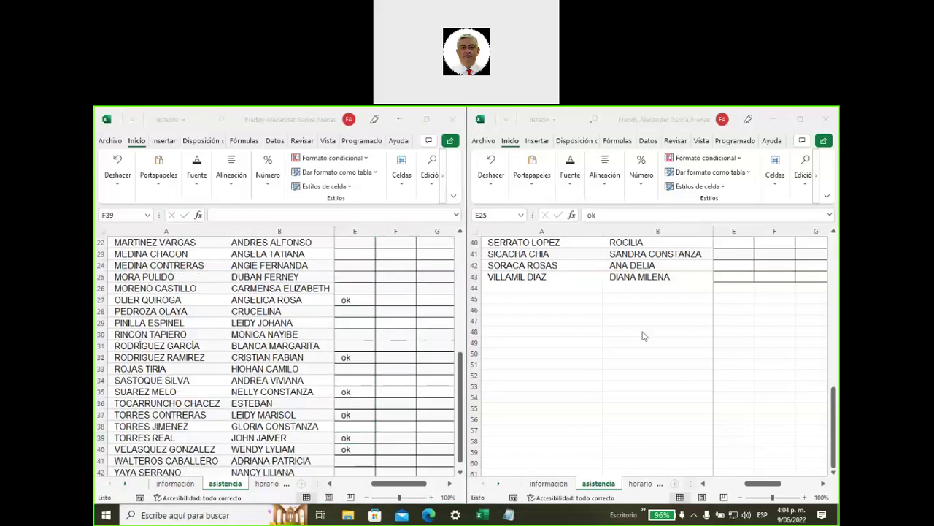
Step: Scroll through both attendance sheets to review the session 3 'ok' marks
scroll(643, 335, "up", 2)
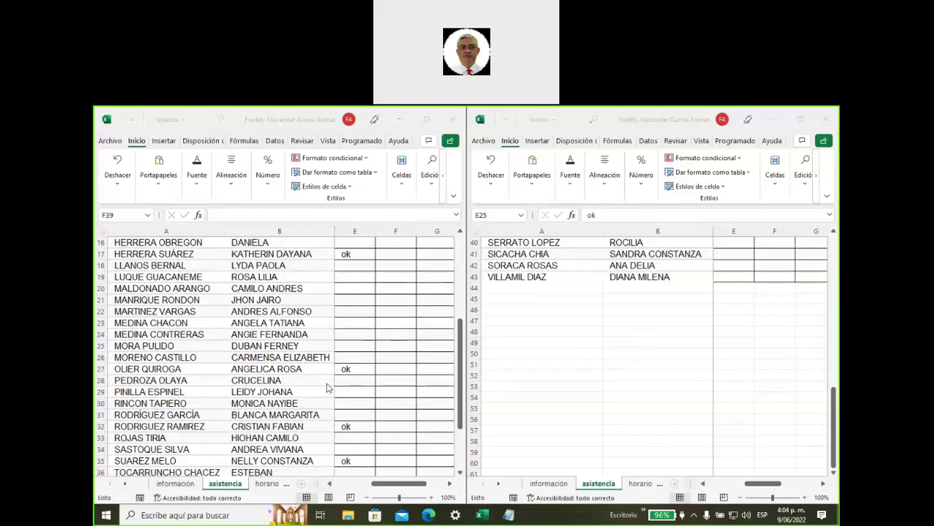
scroll(327, 388, "down", 1)
scroll(327, 388, "down", 1)
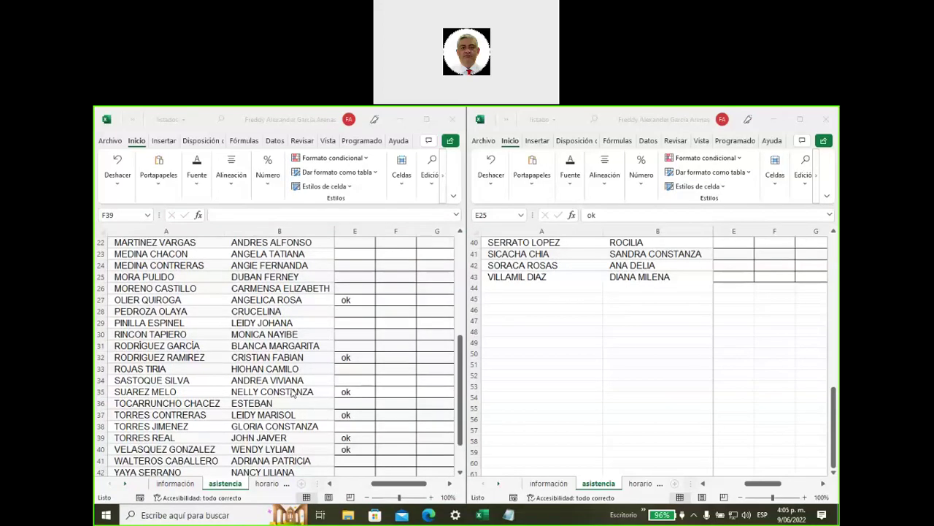
scroll(292, 393, "up", 1)
scroll(292, 393, "up", 1)
scroll(292, 392, "up", 4)
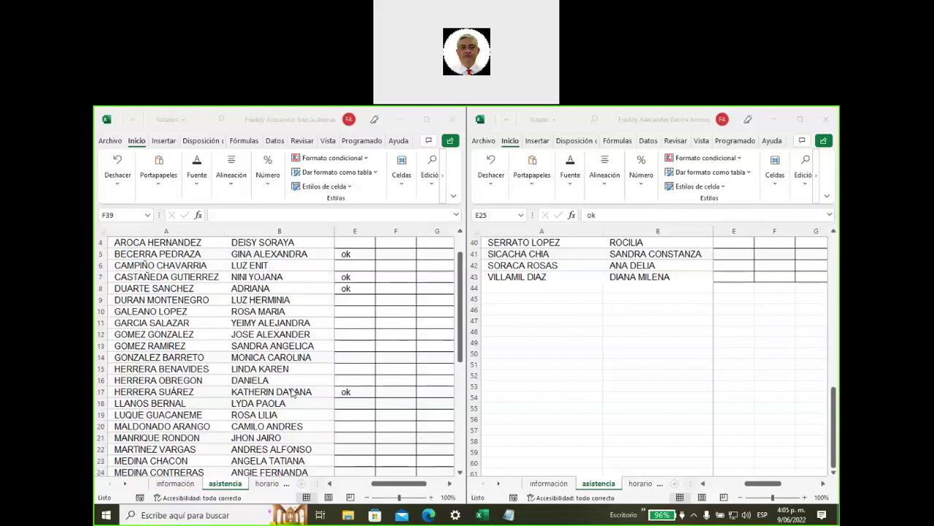
scroll(292, 393, "up", 1)
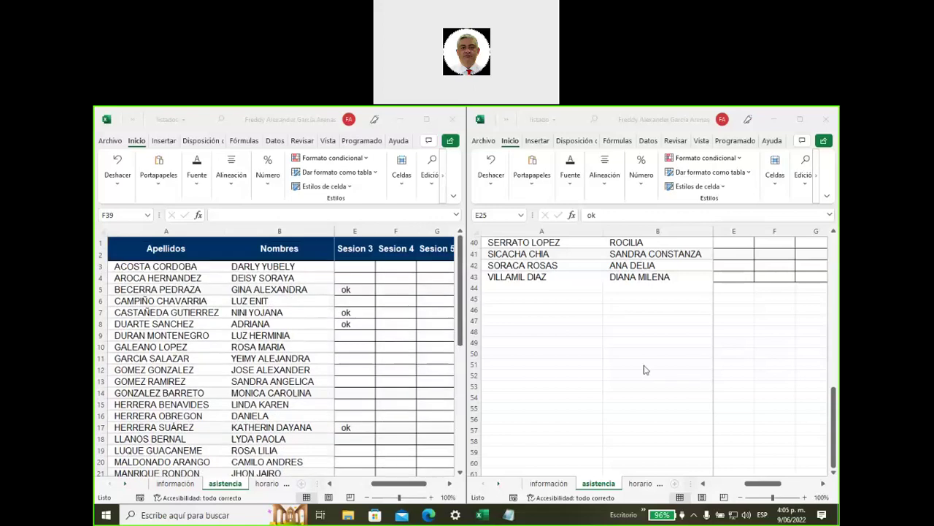
scroll(642, 364, "up", 3)
scroll(639, 361, "up", 4)
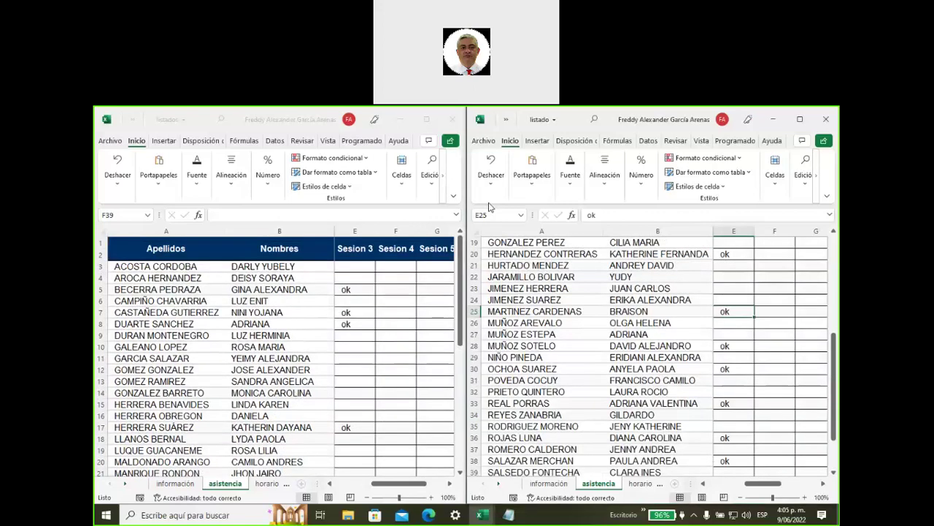
scroll(528, 319, "up", 5)
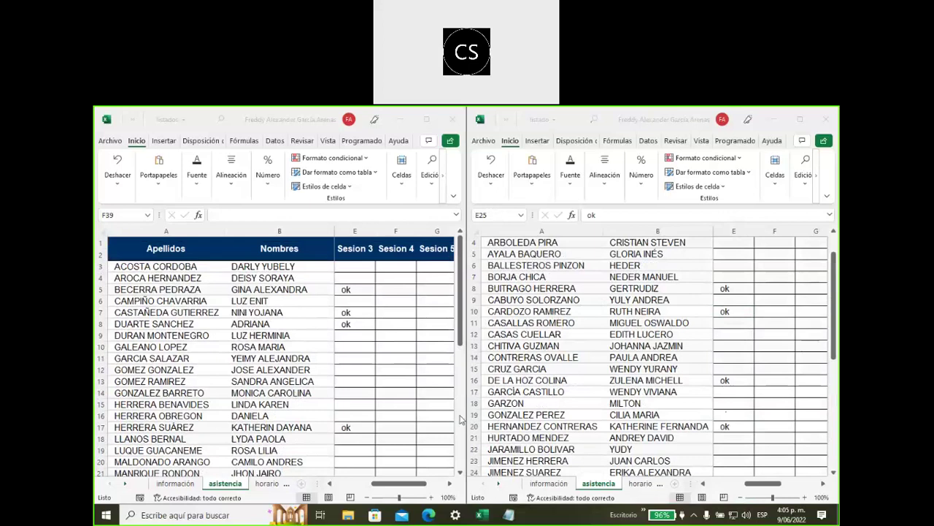
left_click(343, 348)
scroll(272, 340, "down", 1)
scroll(273, 340, "down", 6)
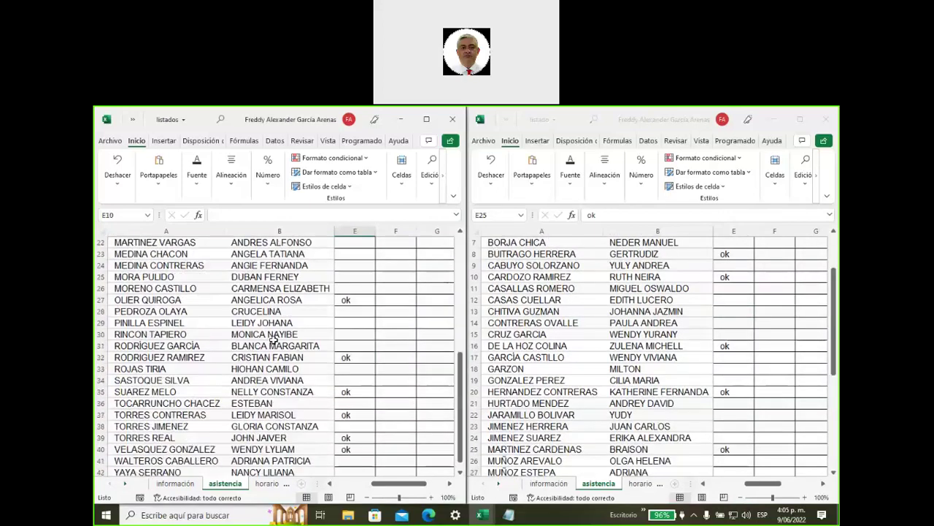
scroll(272, 339, "down", 1)
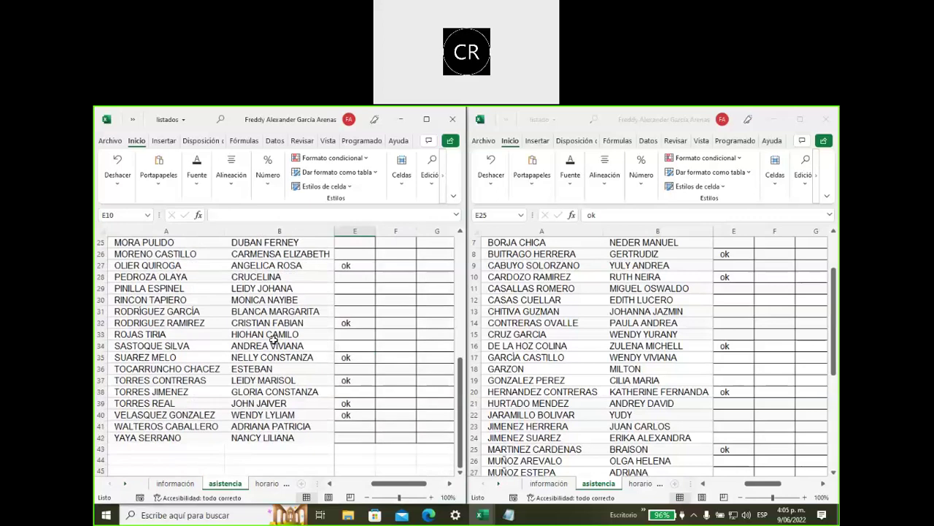